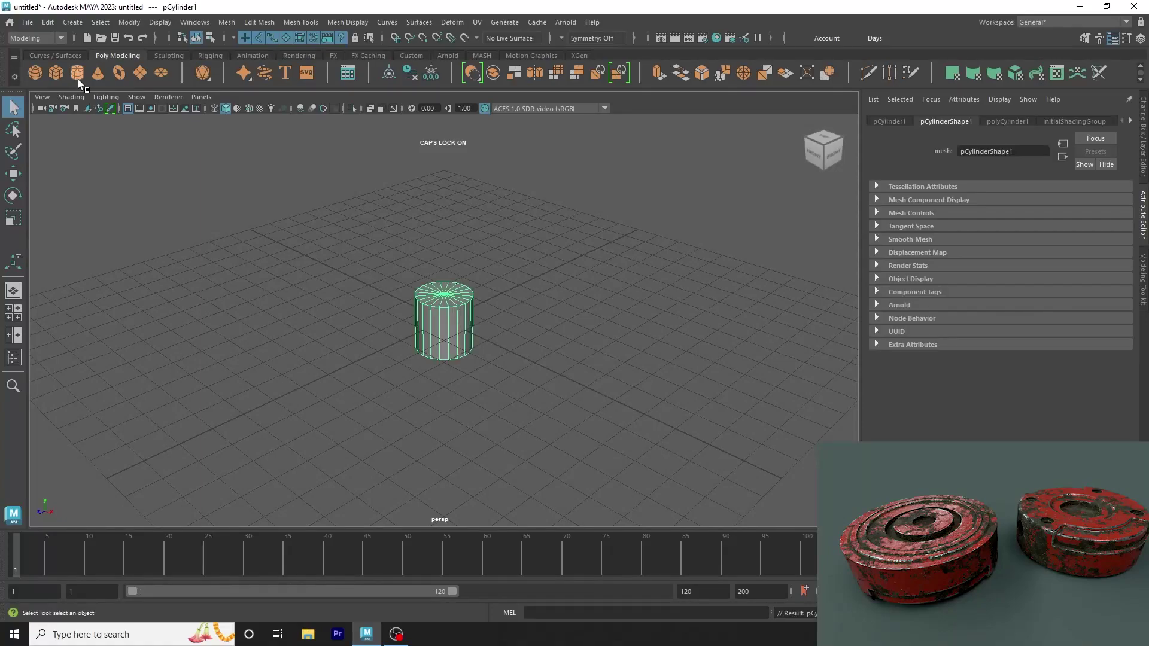
Step: Set the cylinder's Subdivisions Axis to 50 in the polyCylinder1 inputs
click(1144, 142)
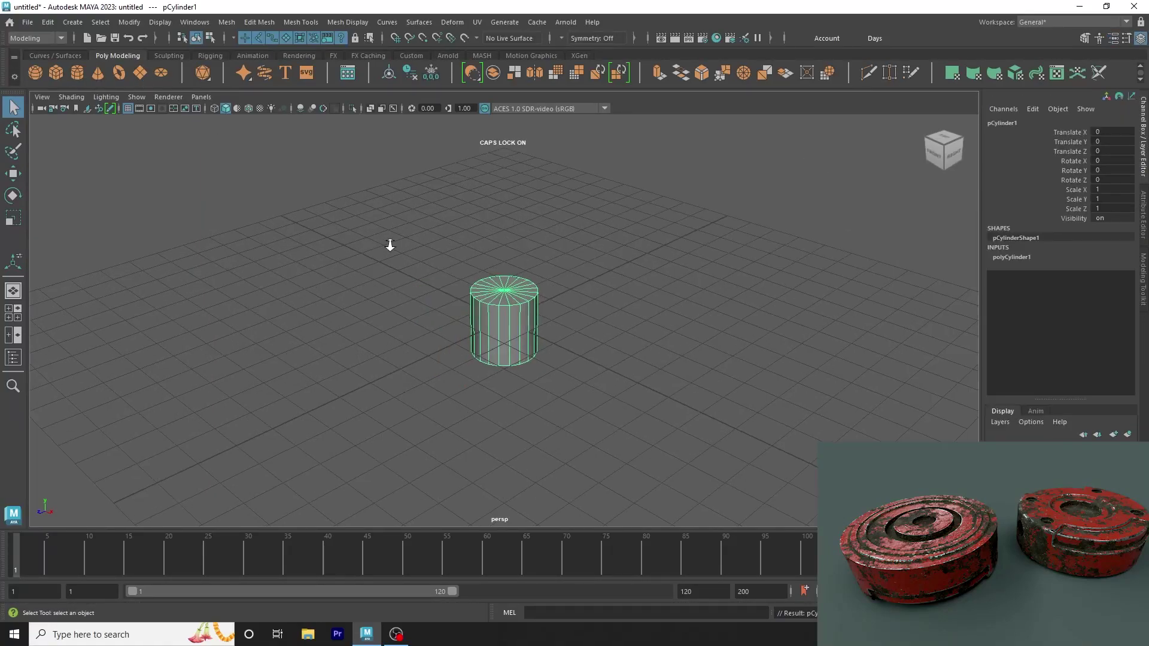
key(5)
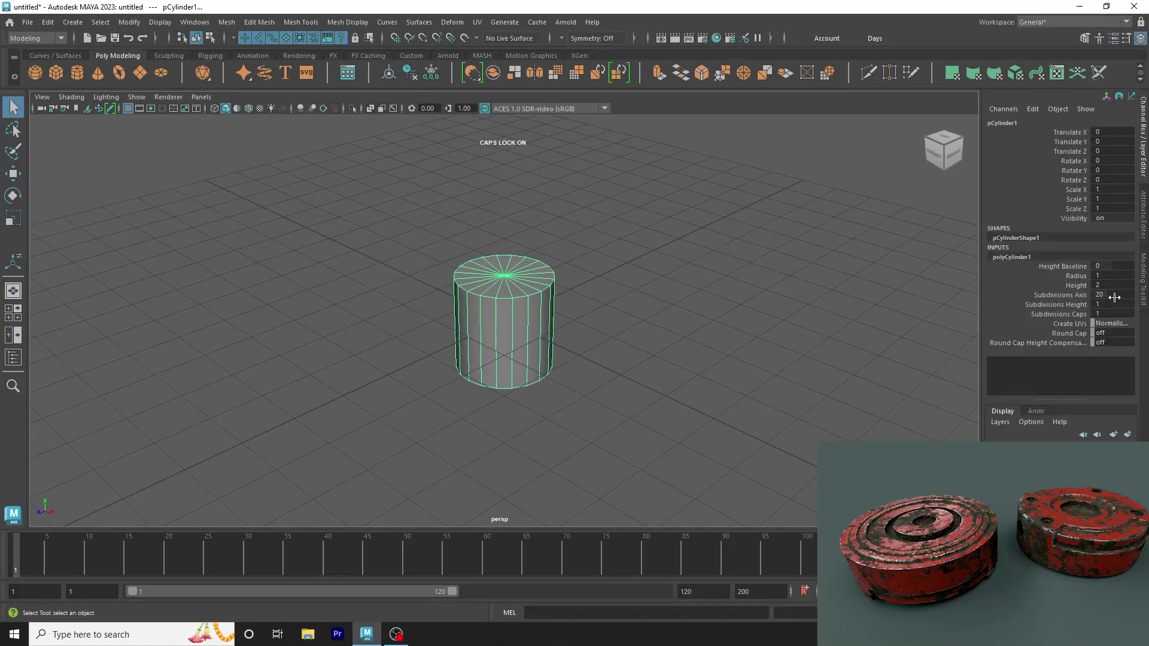
double_click(1117, 295)
text(3)
key(Return)
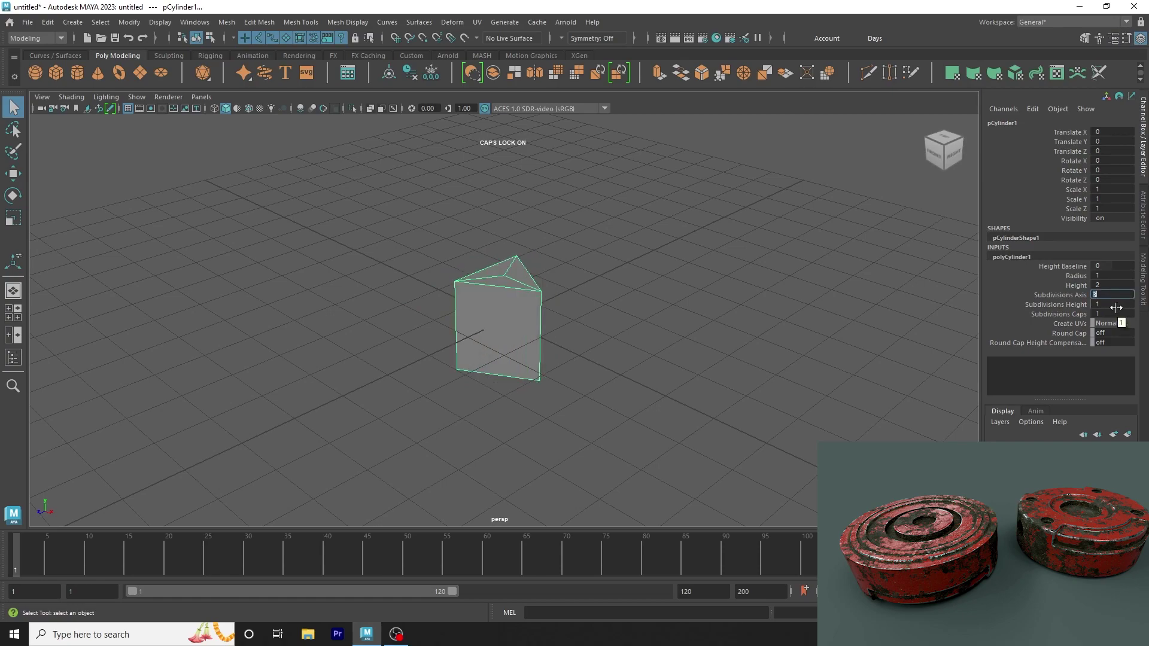
text(50)
key(Return)
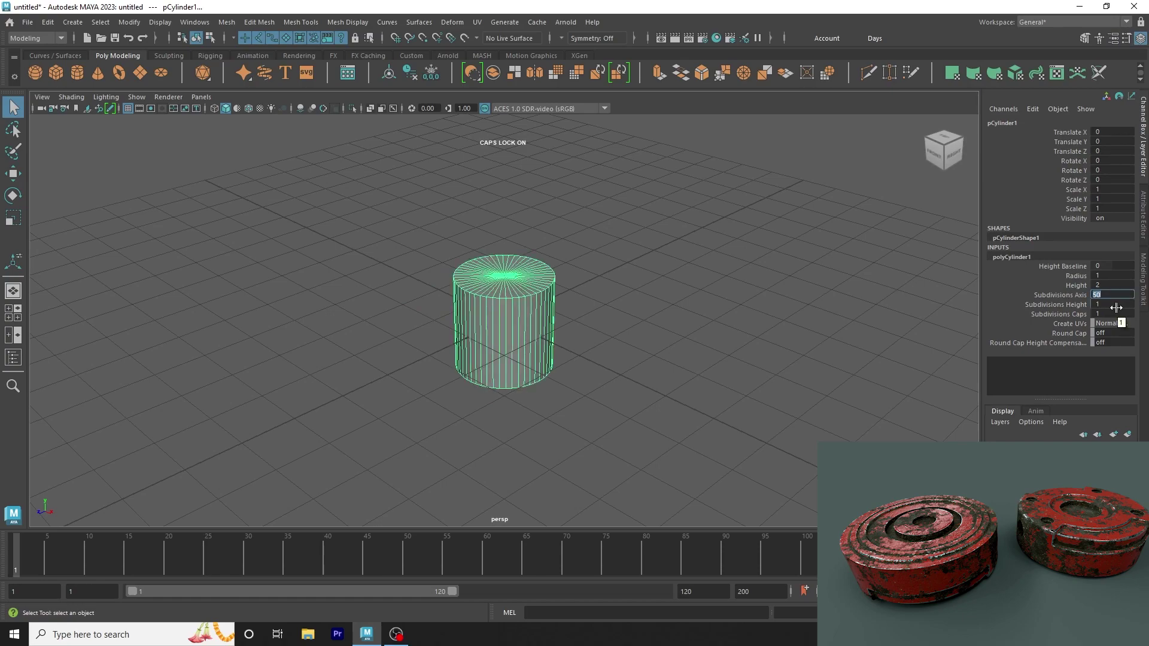
Step: Set the cylinder radius to 5
double_click(1111, 275)
text(5.4)
key(Return)
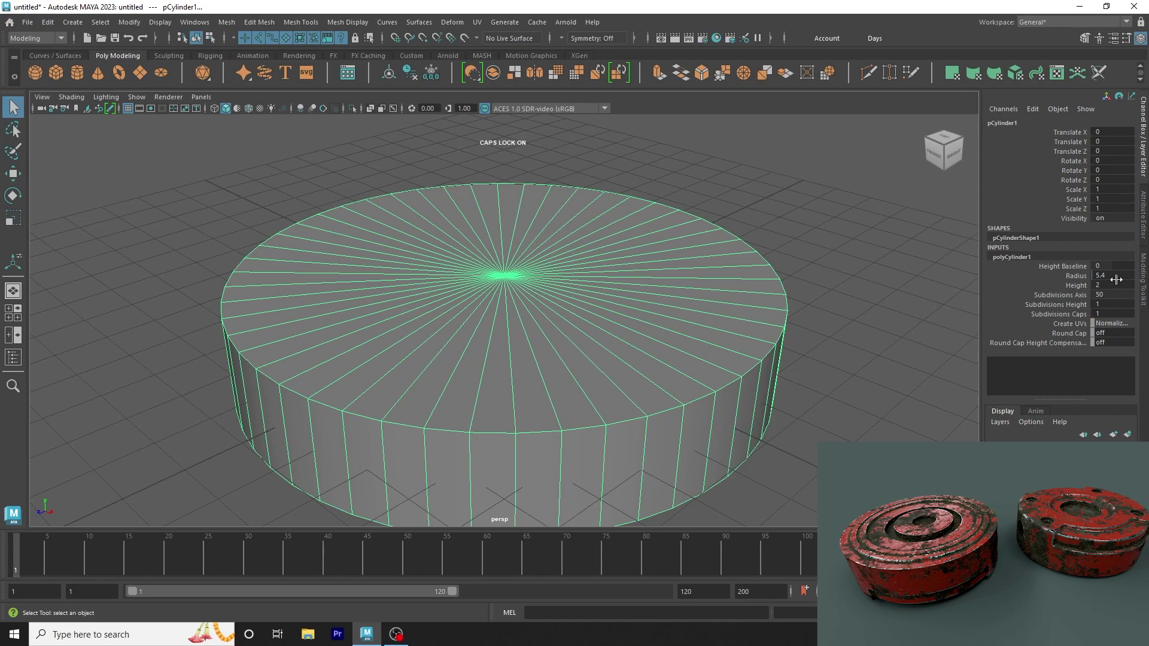
double_click(1122, 276)
key(Return)
text(5)
key(Return)
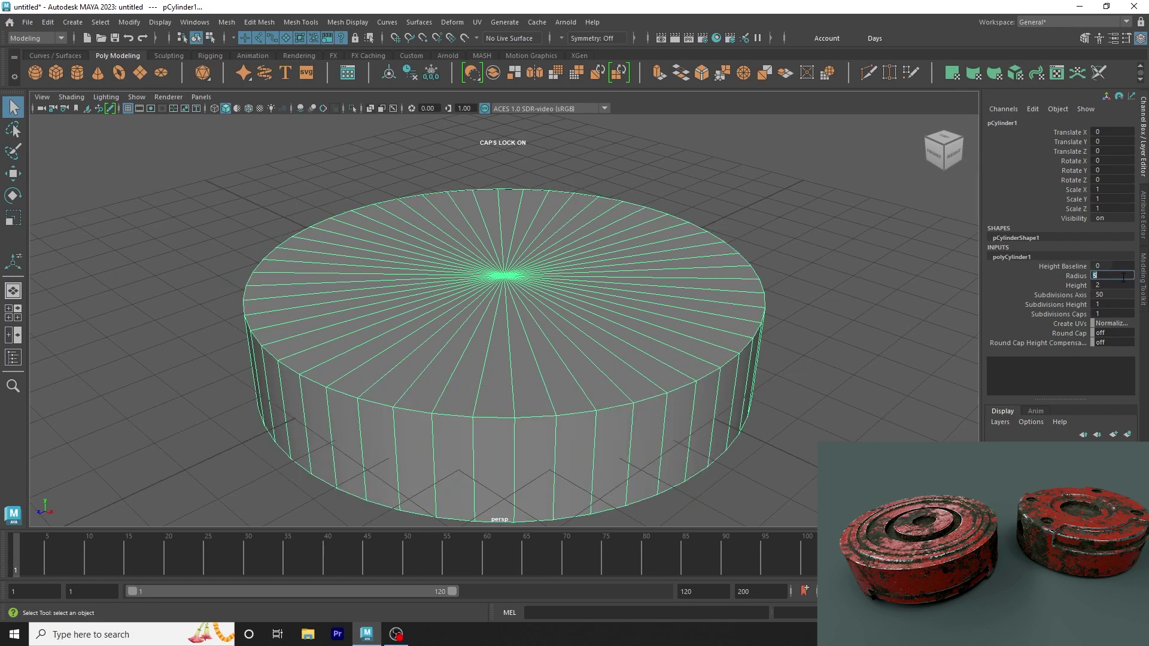
Step: Set the cylinder height to 3 and deselect it
double_click(1110, 285)
text(3)
key(Return)
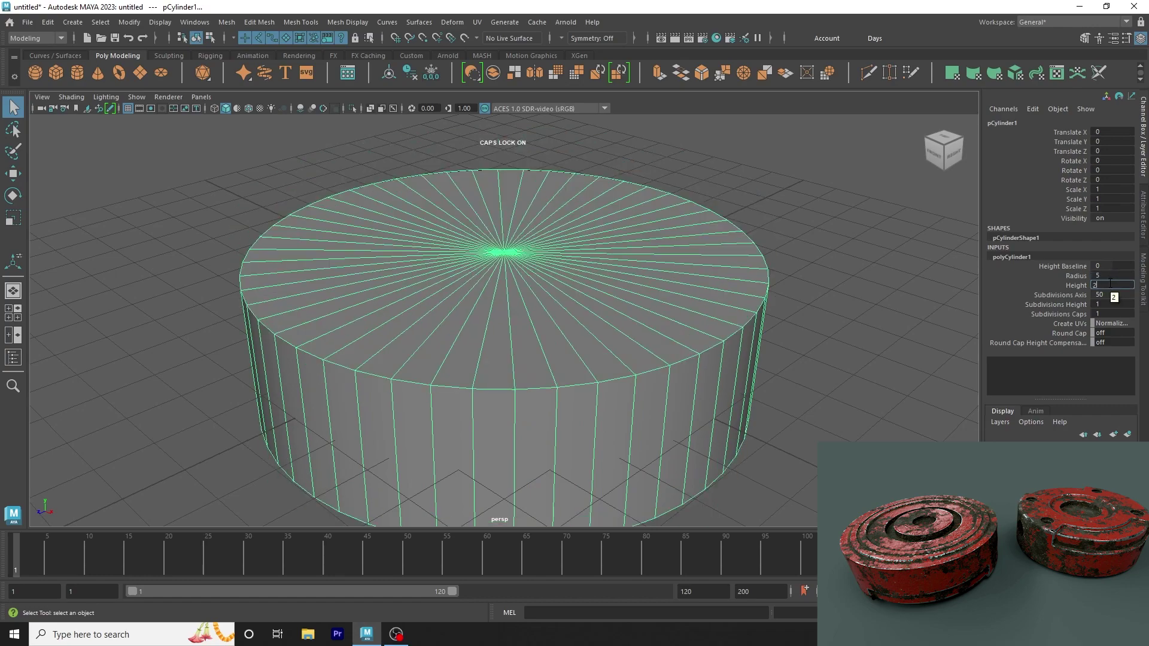
key(Return)
text(3)
key(Return)
click(796, 324)
Step: Turn on Wireframe on Shaded and select the disc to show its construction inputs
alt+right_drag(811, 265, 497, 268)
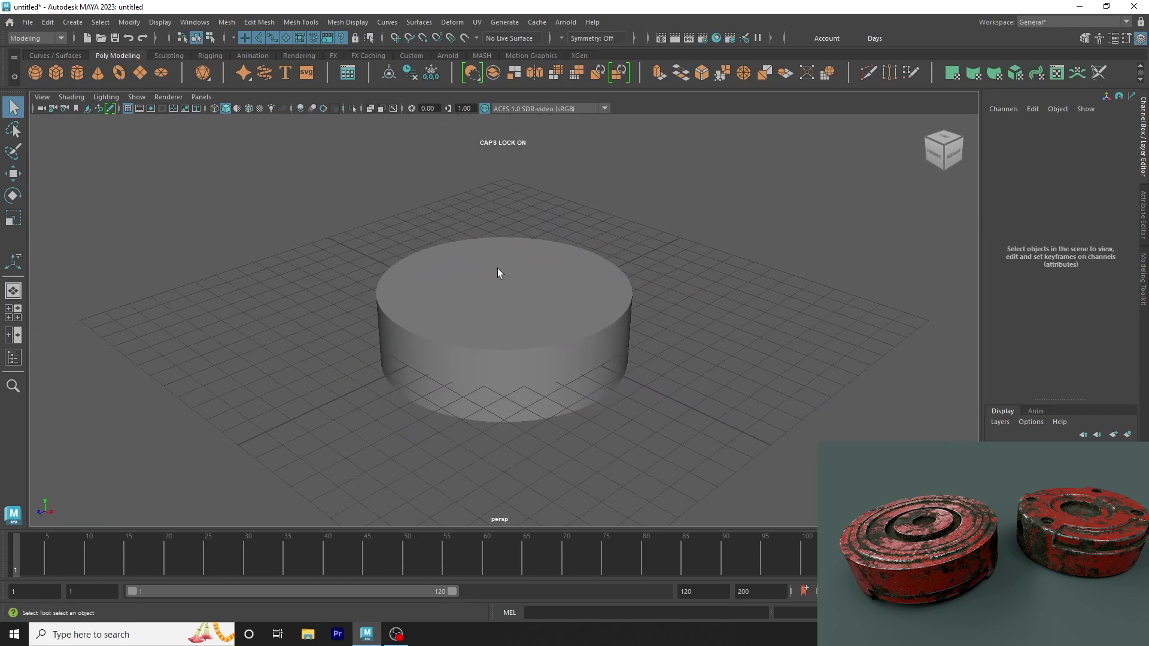
click(249, 109)
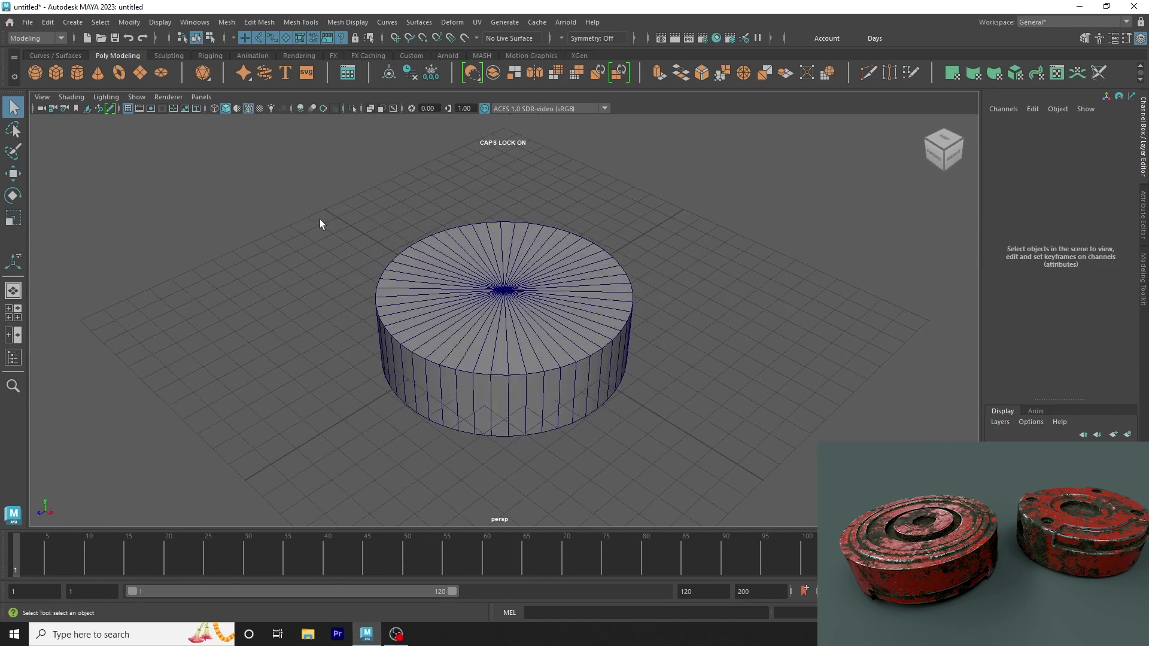
mouse_move(321, 223)
alt+mouse_down()
mouse_move(316, 237)
mouse_move(623, 223)
alt+mouse_up()
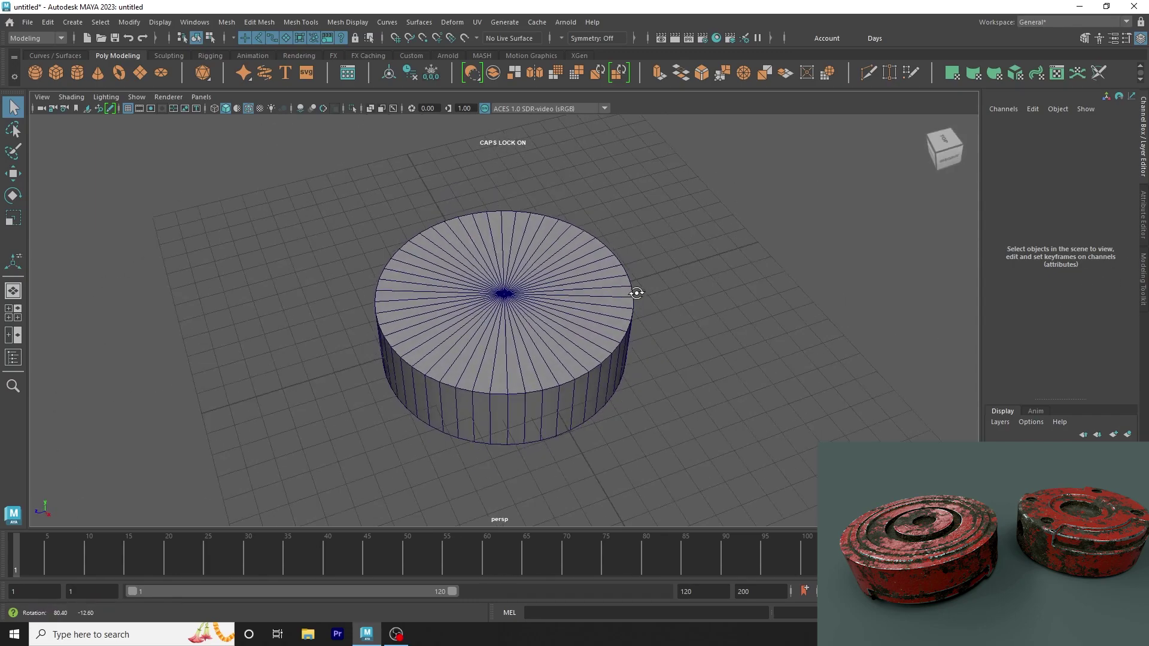
alt+drag(638, 290, 449, 273)
scroll(449, 273, up, 2)
click(1143, 214)
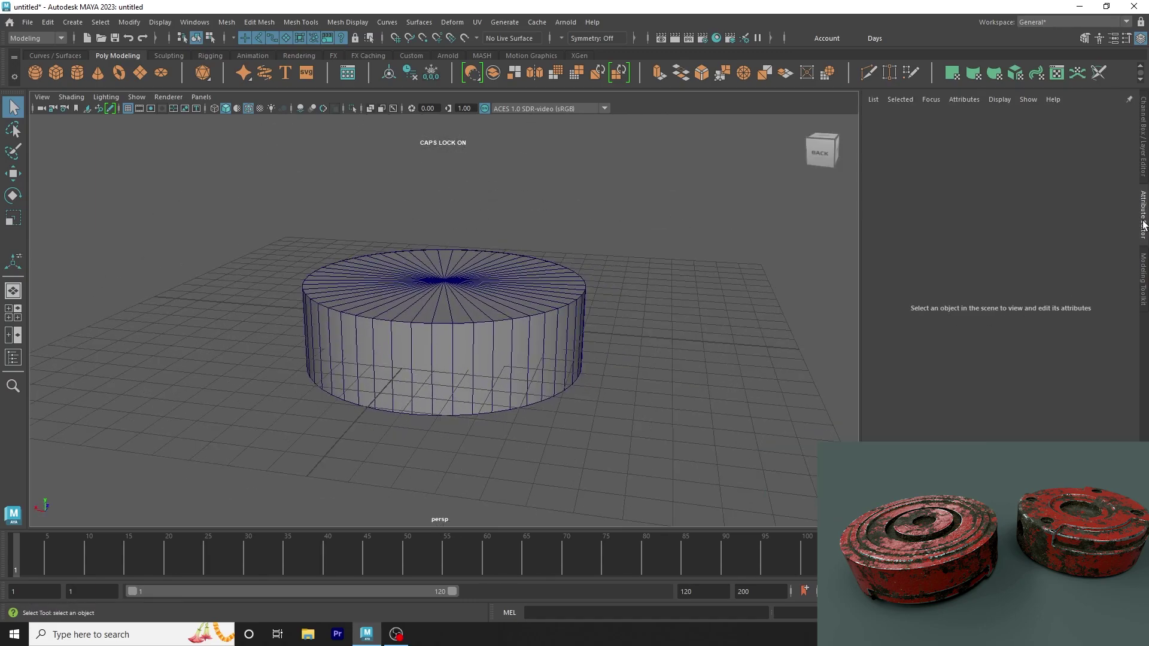
drag(235, 327, 571, 439)
click(1143, 133)
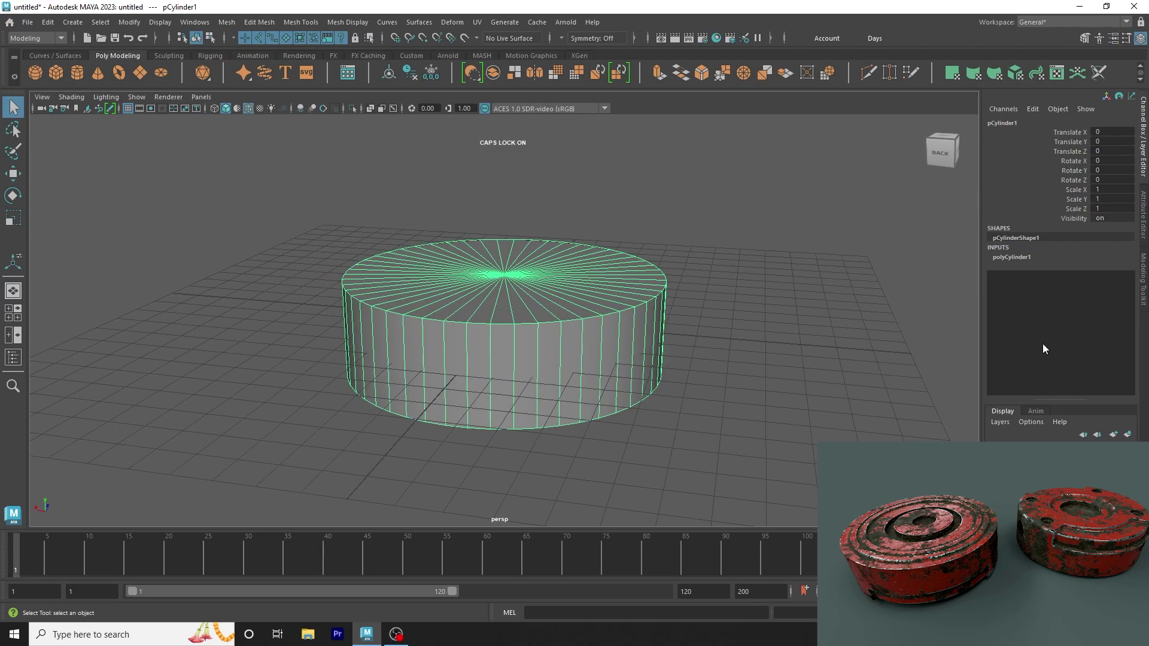
click(1010, 256)
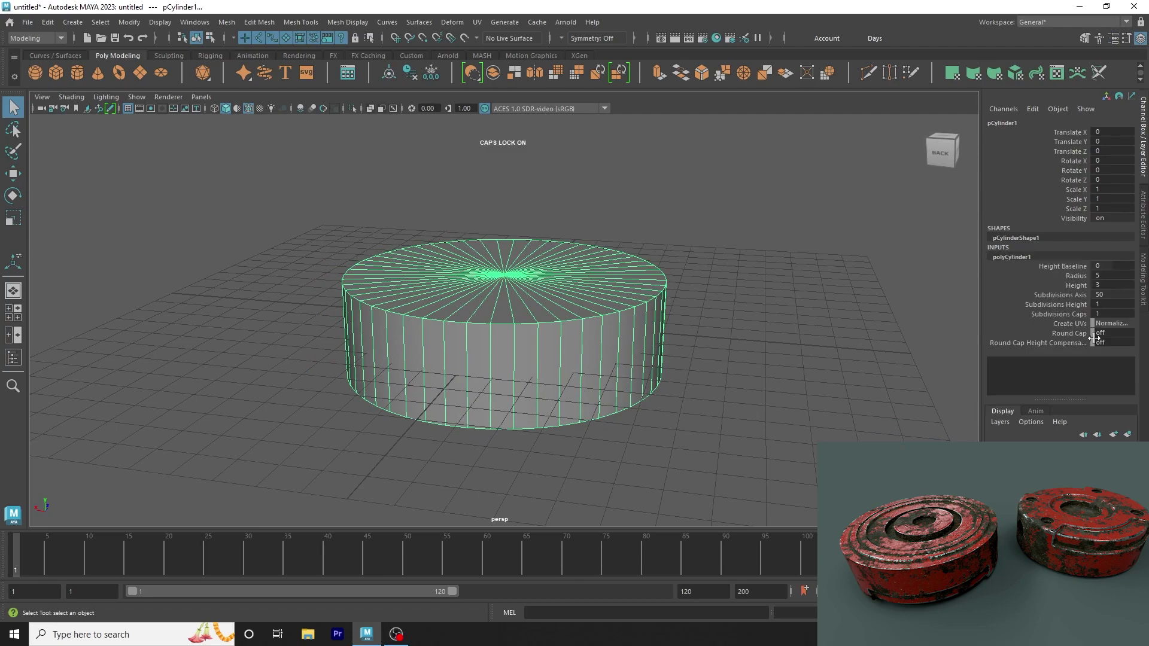
Step: Set the disc's Subdivisions Height to 10
click(1104, 304)
text(10)
key(Return)
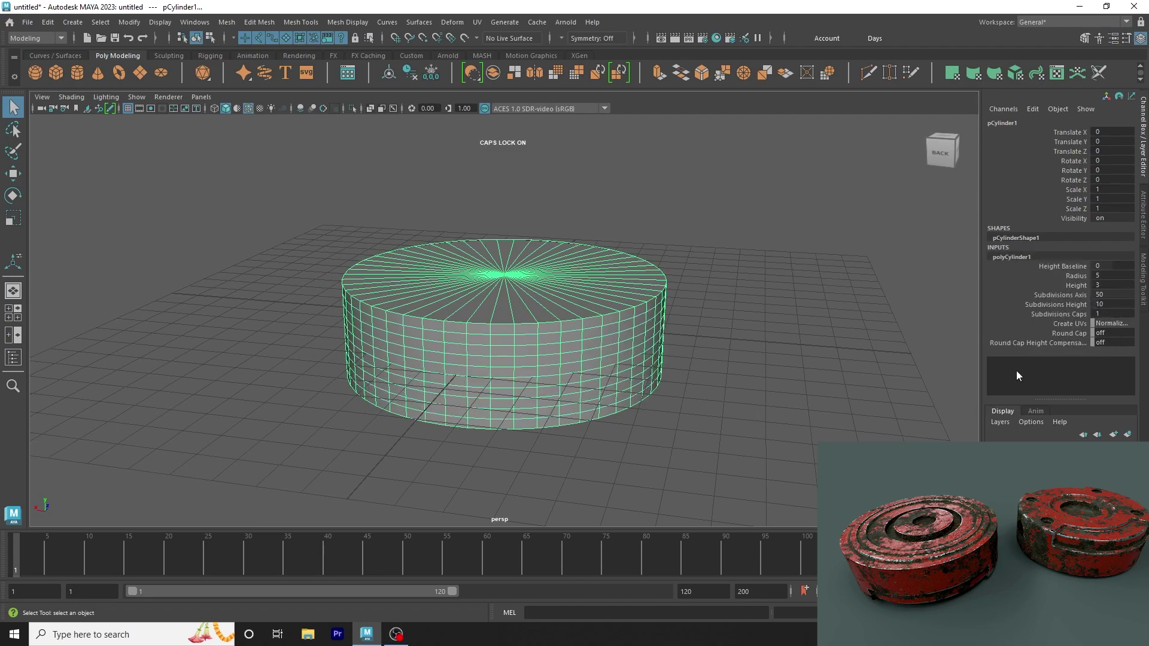
alt+drag(795, 332, 788, 324)
mouse_move(577, 422)
alt+mouse_down()
mouse_move(575, 352)
mouse_move(484, 358)
alt+mouse_up()
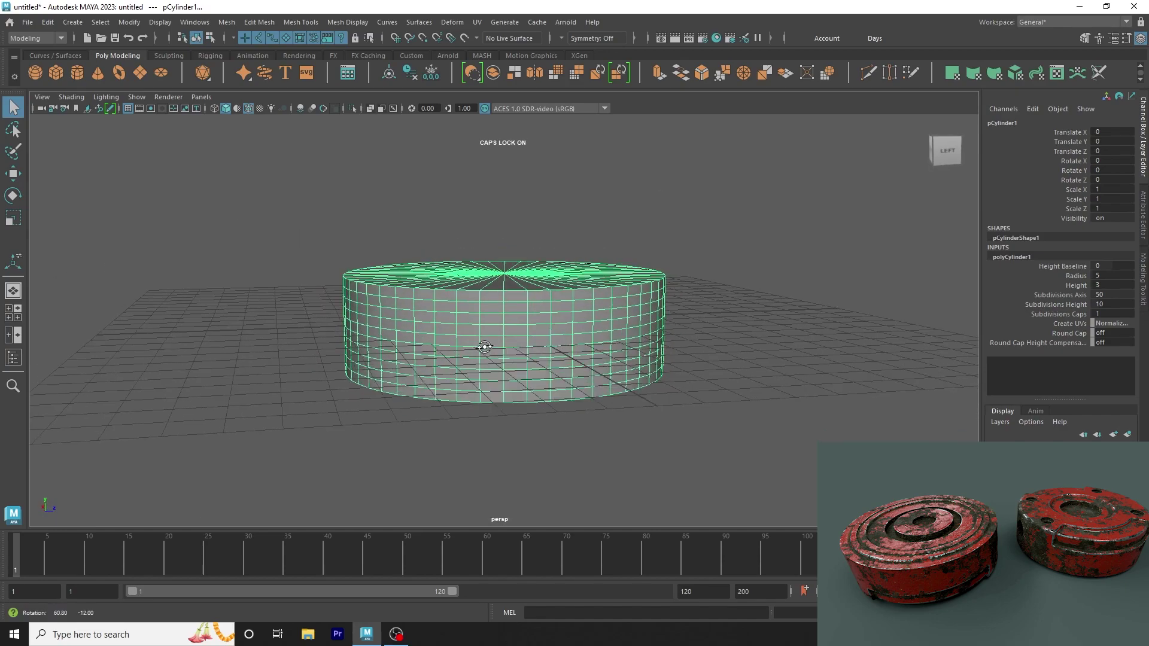
click(1110, 303)
text(15)
key(Return)
key(ctrl+z)
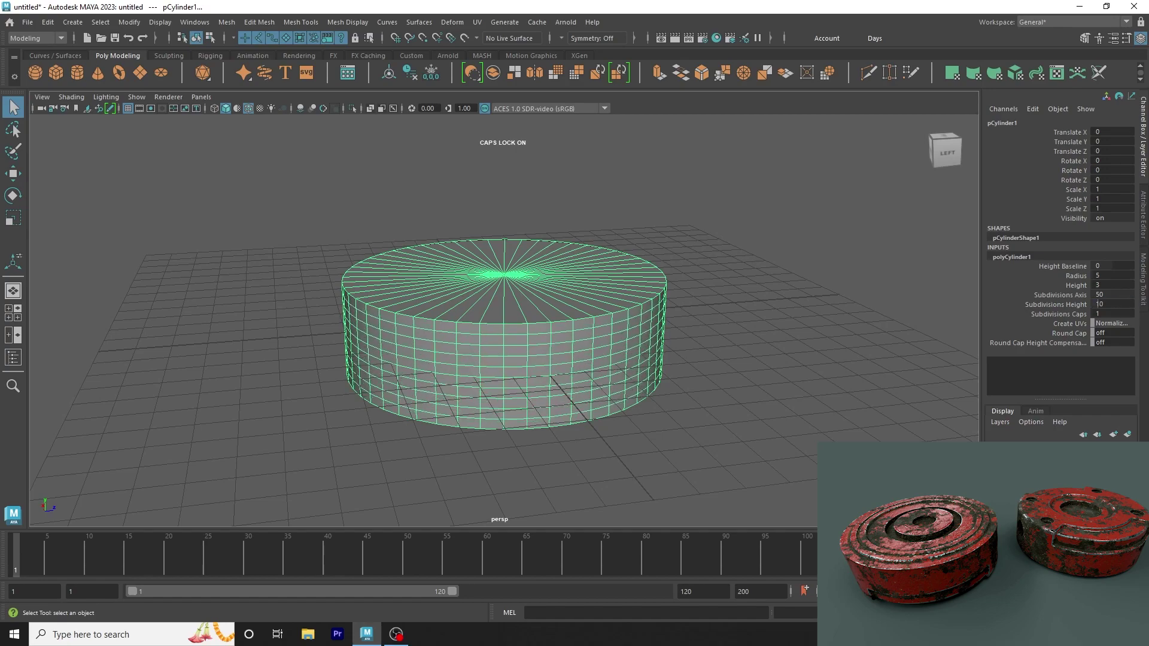
Step: Set the disc's Subdivisions Caps to 10
alt+drag(913, 326, 741, 341)
click(1107, 313)
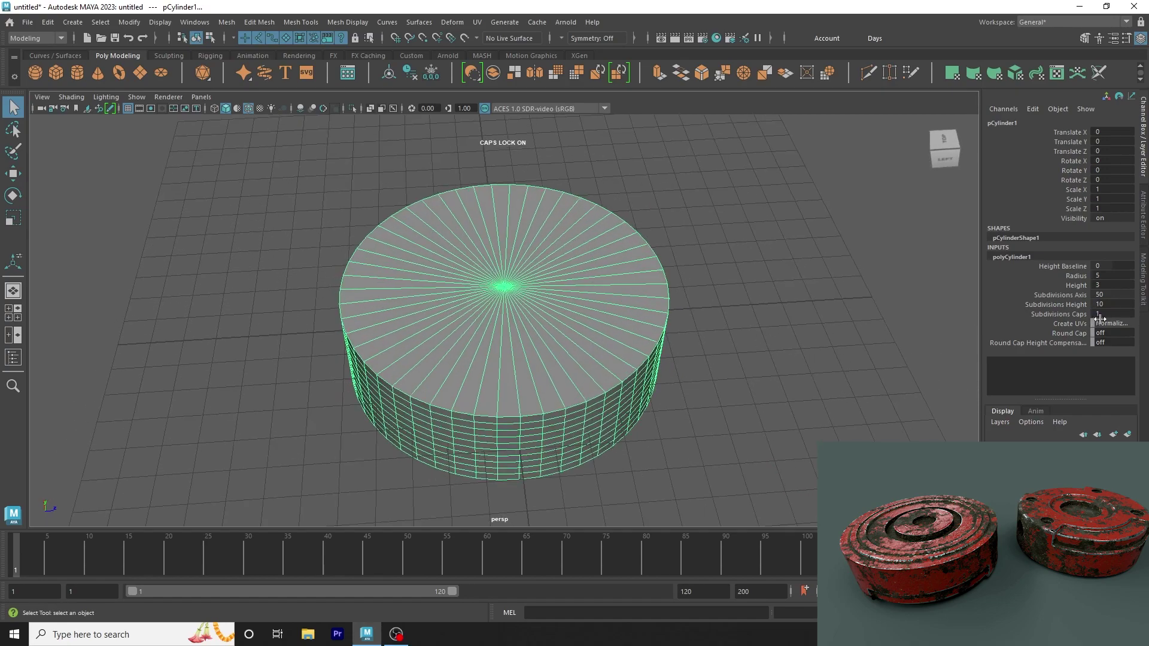
text(8)
key(Return)
mouse_move(913, 339)
alt+mouse_down()
mouse_move(788, 352)
mouse_move(790, 328)
alt+mouse_up()
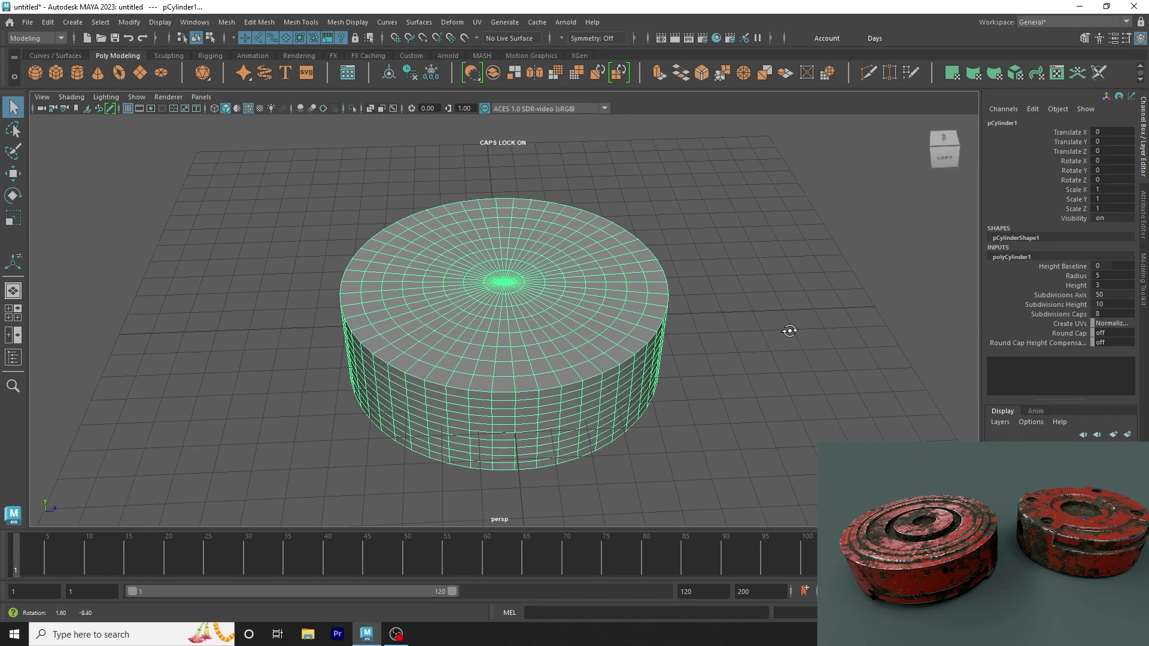
click(1102, 315)
text(15)
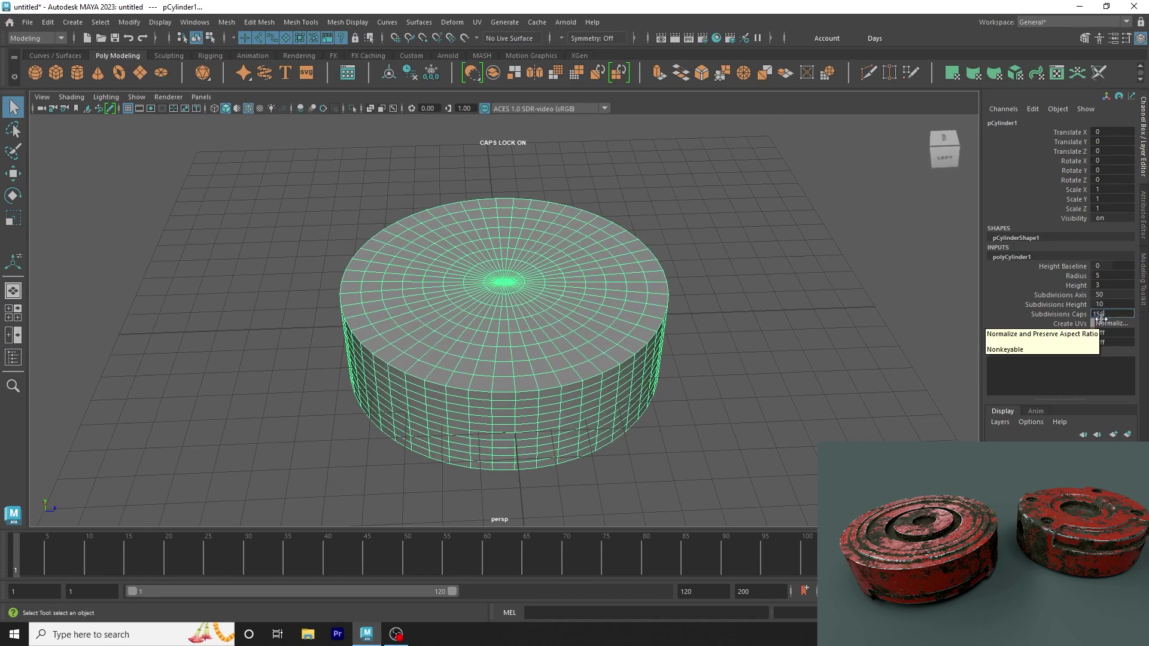
key(Return)
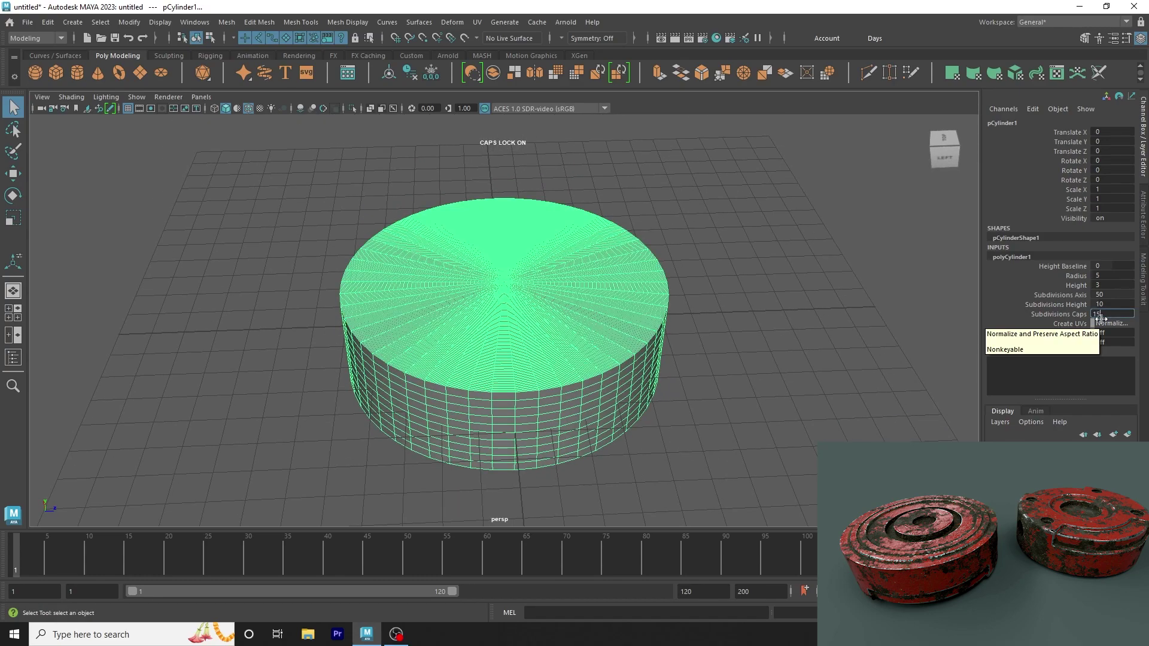
key(Return)
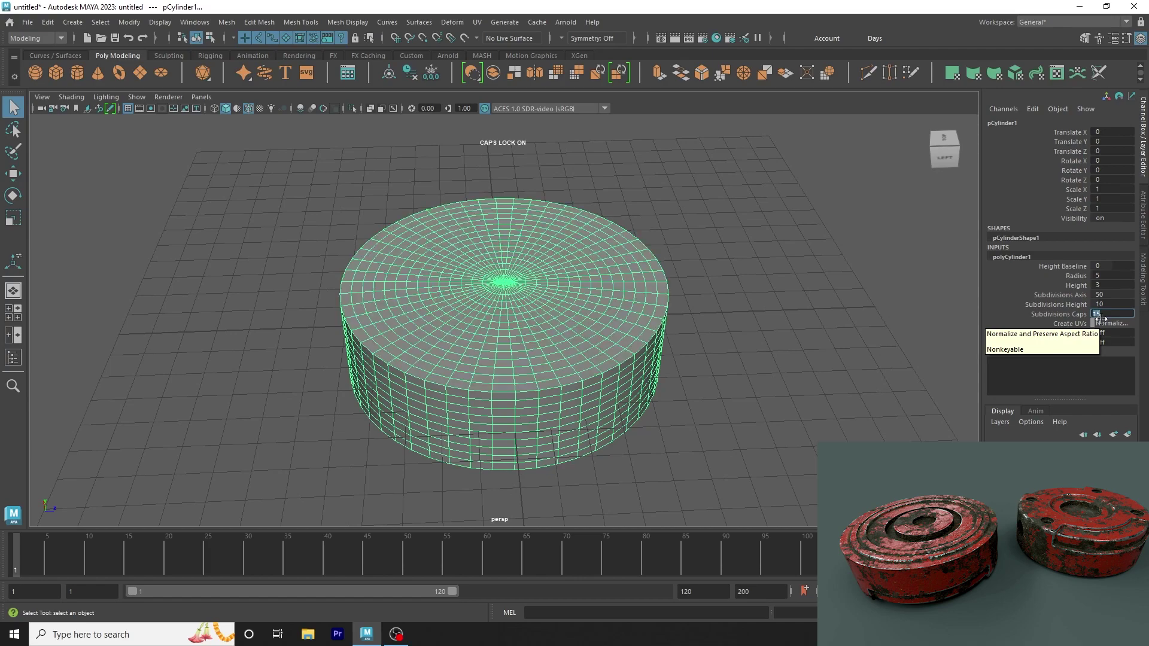
key(Return)
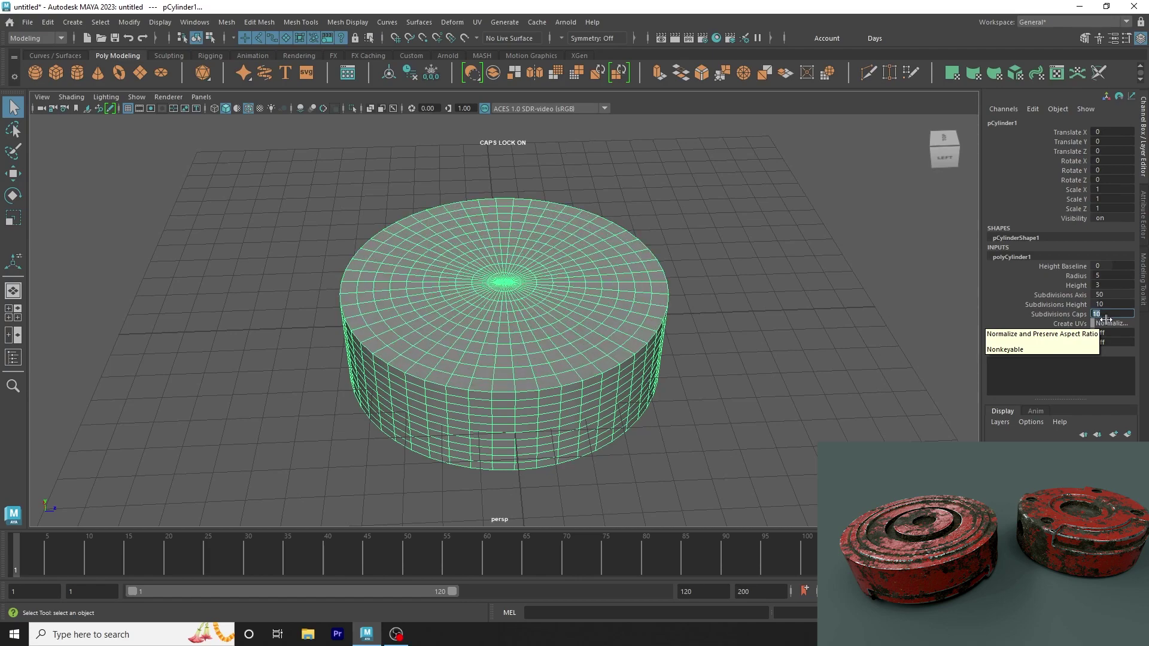
mouse_move(671, 371)
alt+mouse_down()
mouse_move(672, 433)
mouse_move(686, 375)
alt+mouse_up()
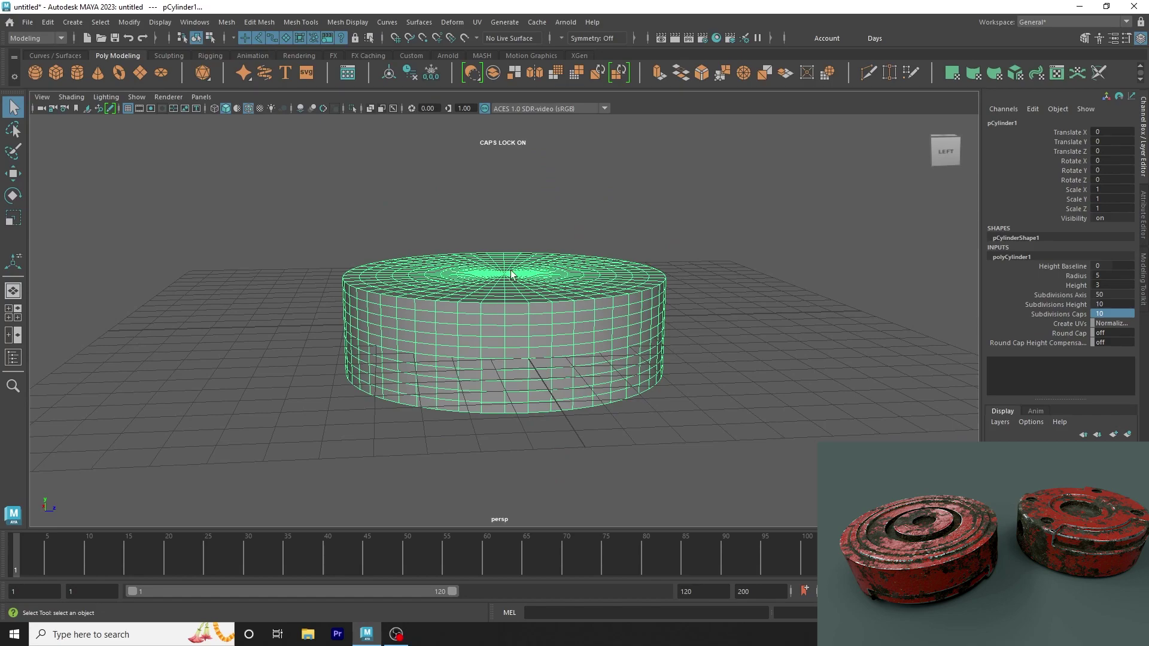
key(space)
key(space)
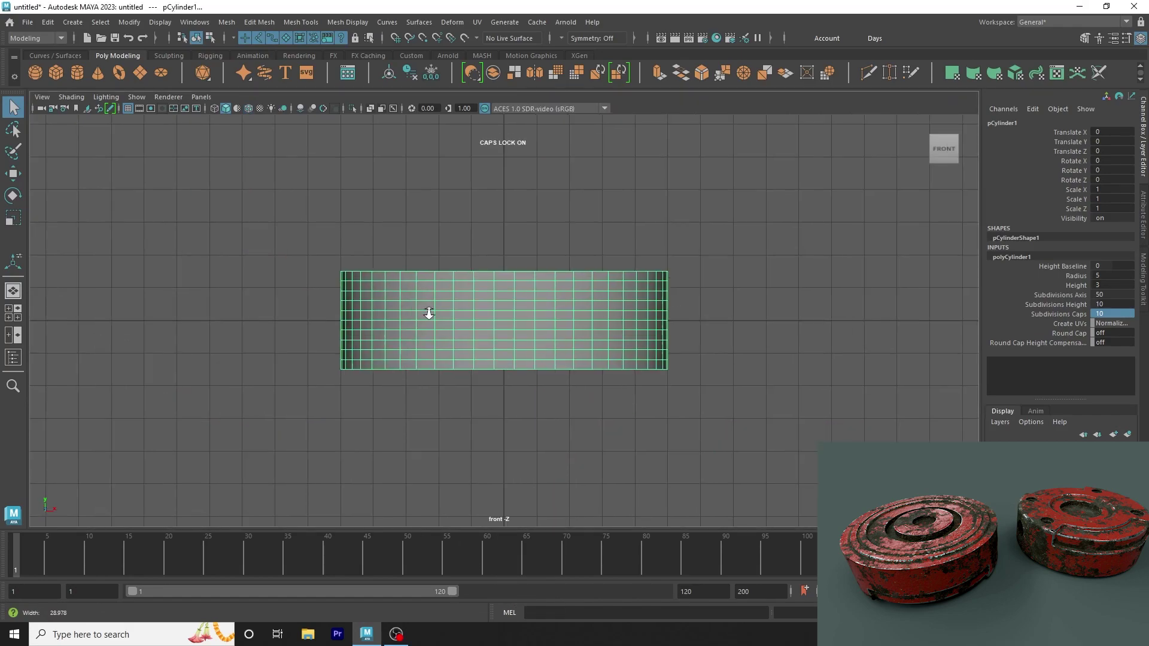
Step: In front view, marquee-select the top row of side faces on the disc
scroll(429, 313, up, 2)
right_drag(415, 256, 415, 282)
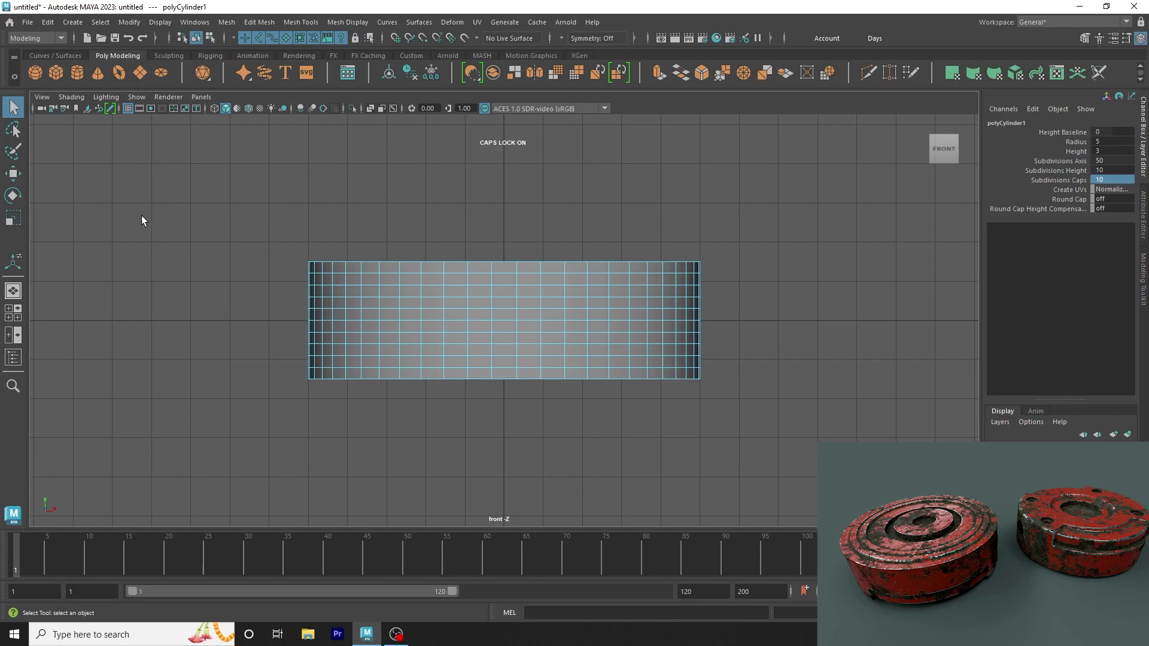
drag(124, 207, 909, 282)
drag(757, 284, 300, 267)
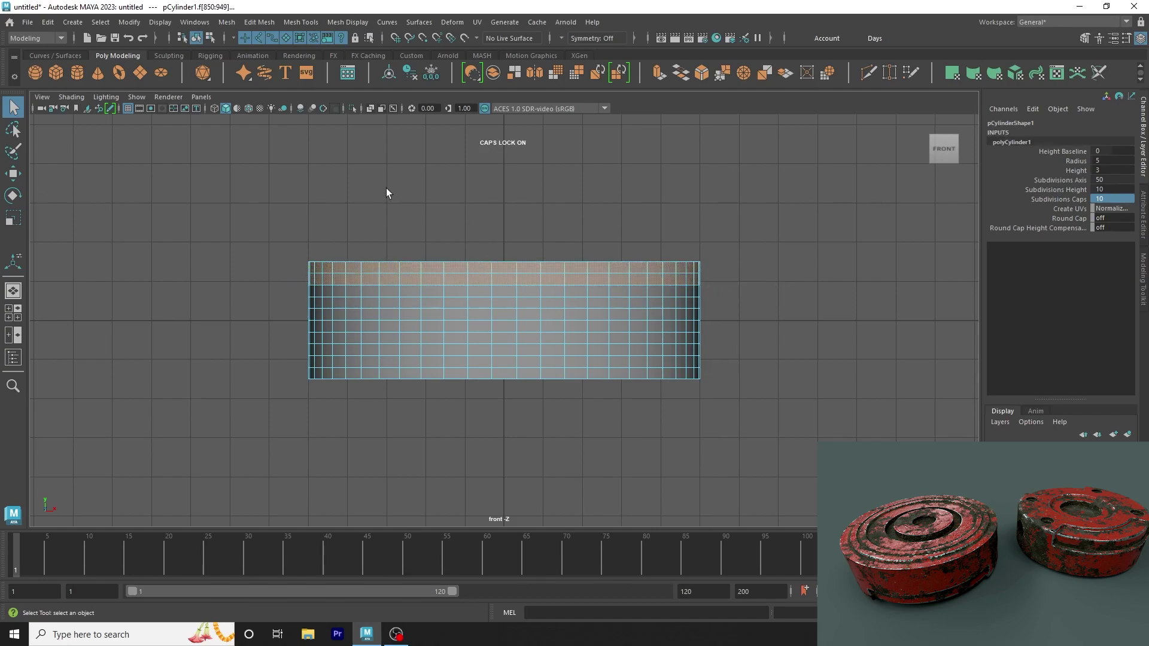
drag(359, 148, 626, 440)
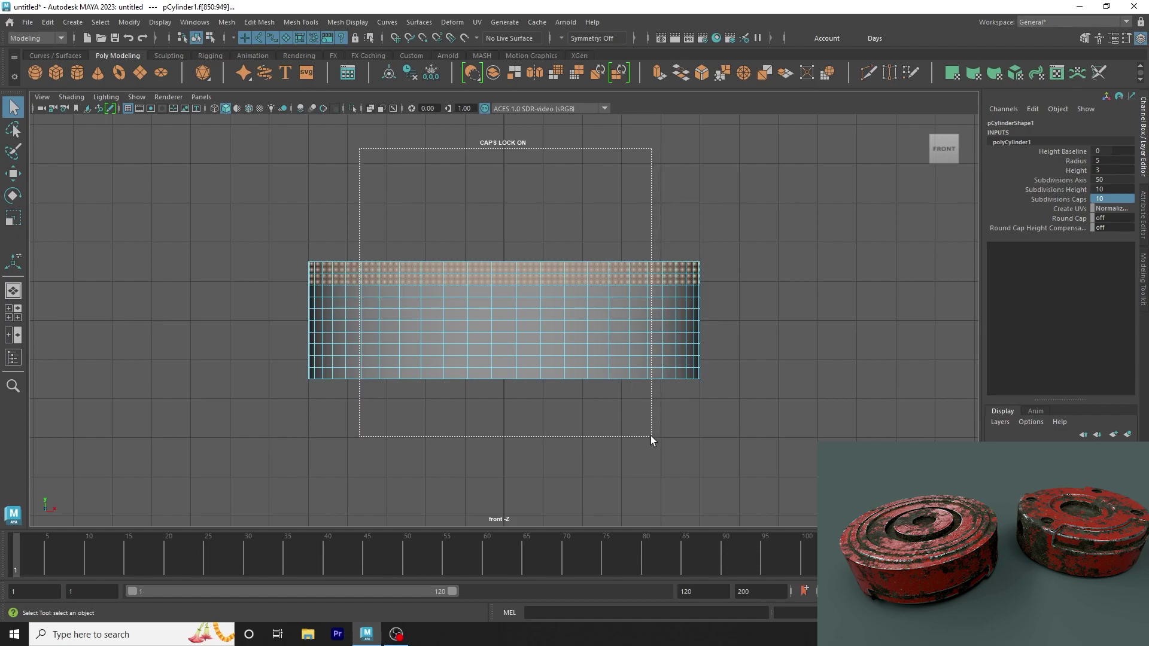
mouse_move(626, 439)
mouse_down()
mouse_move(651, 435)
mouse_move(344, 191)
mouse_move(696, 443)
mouse_up()
key(ctrl+z)
key(ctrl+z)
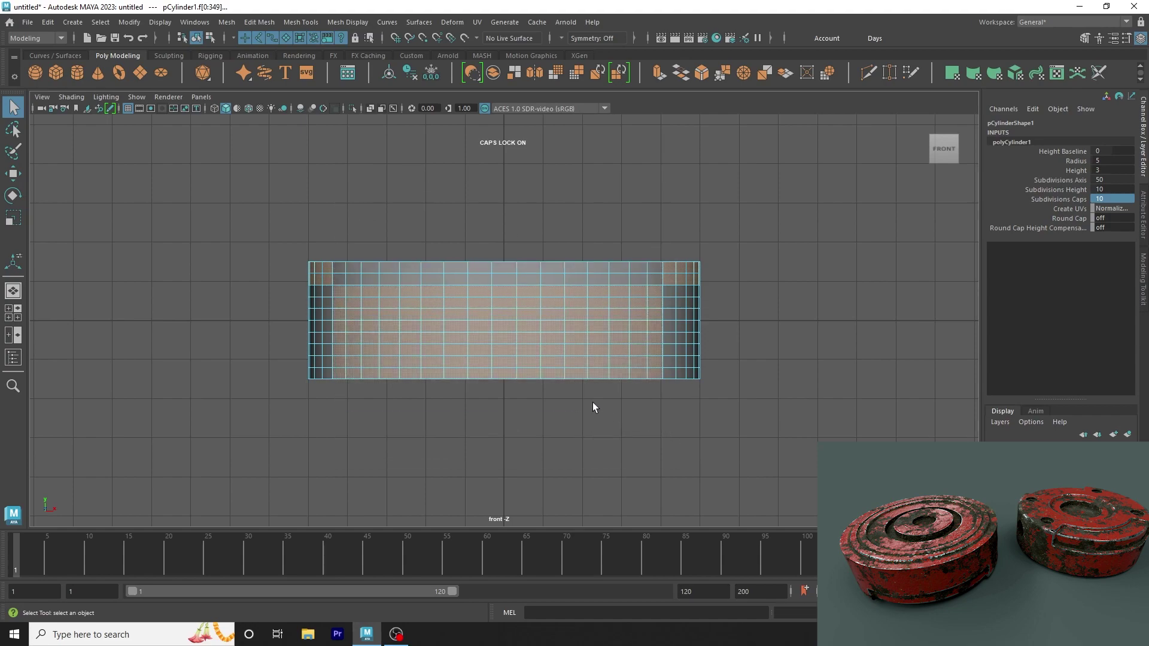
key(ctrl+z)
ctrl+drag(593, 235, 547, 337)
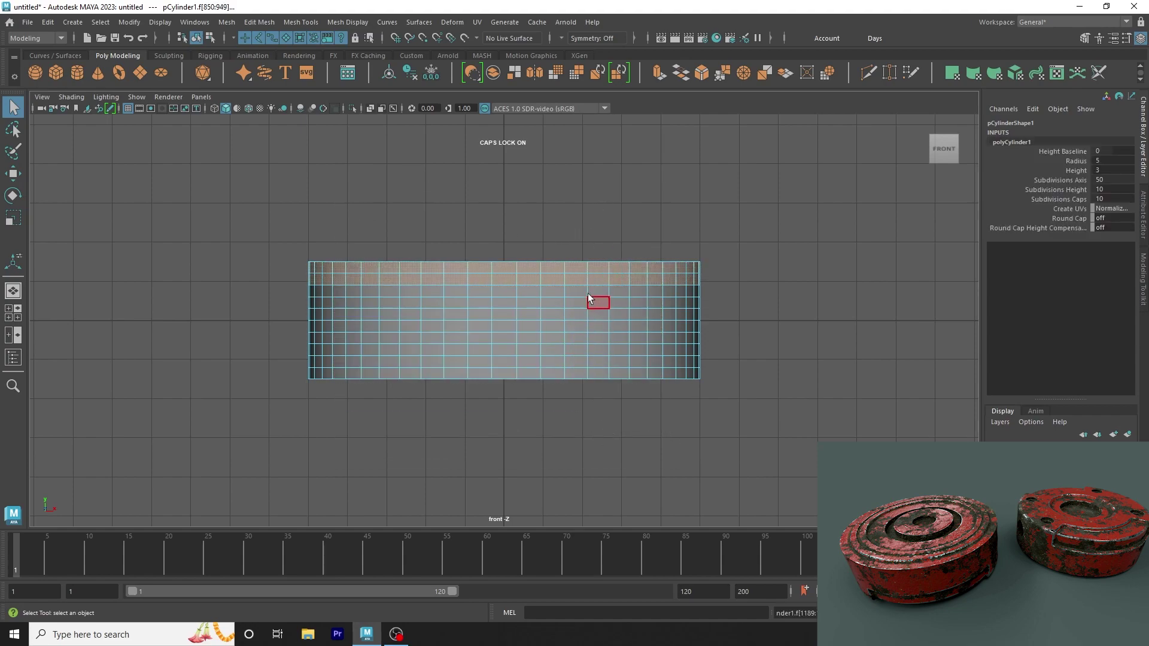
ctrl+drag(387, 271, 662, 278)
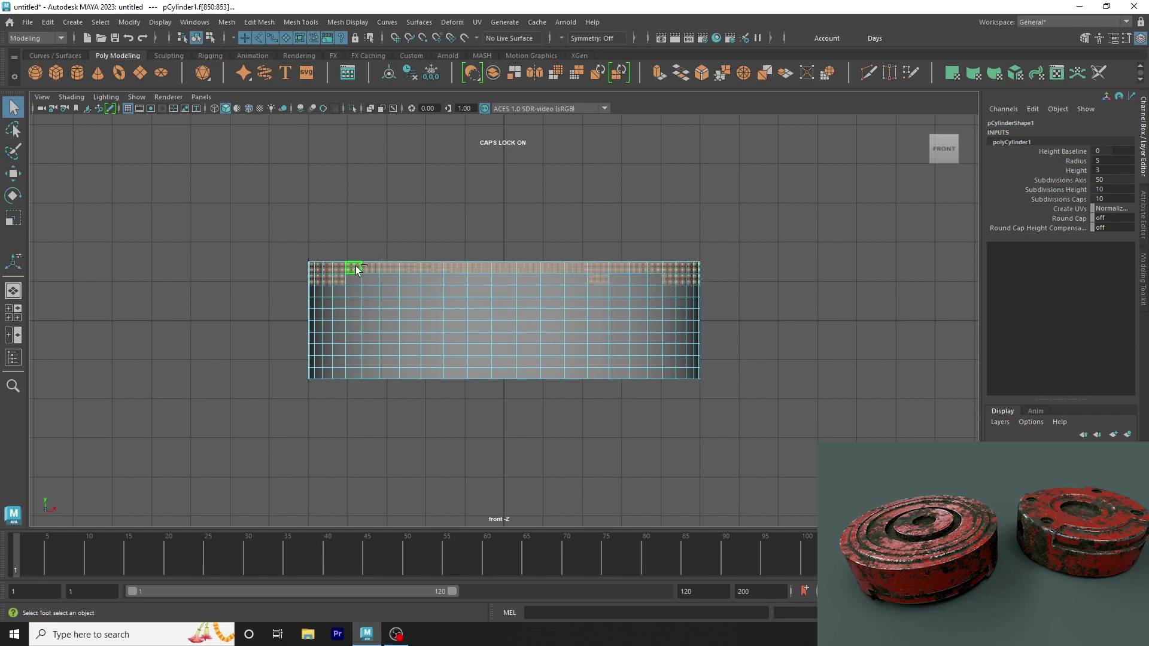
ctrl+drag(354, 266, 663, 272)
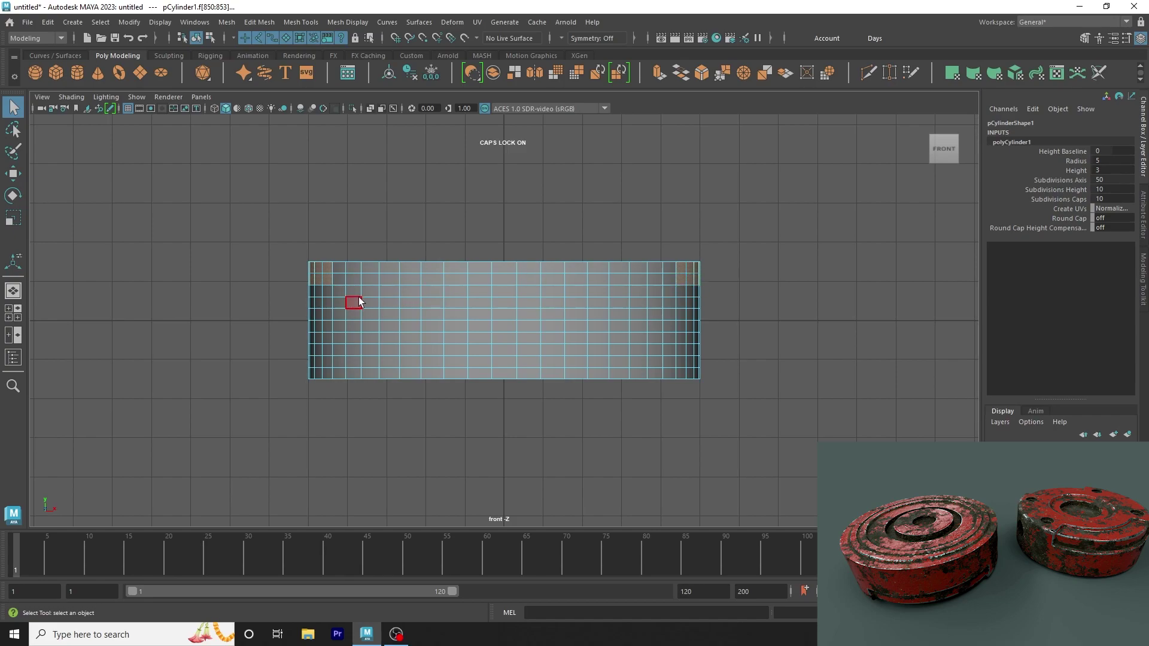
Step: Check the selection in perspective, then show the four-view layout
key(space)
mouse_move(500, 228)
mouse_down()
mouse_move(645, 250)
mouse_move(528, 295)
mouse_move(638, 301)
mouse_up()
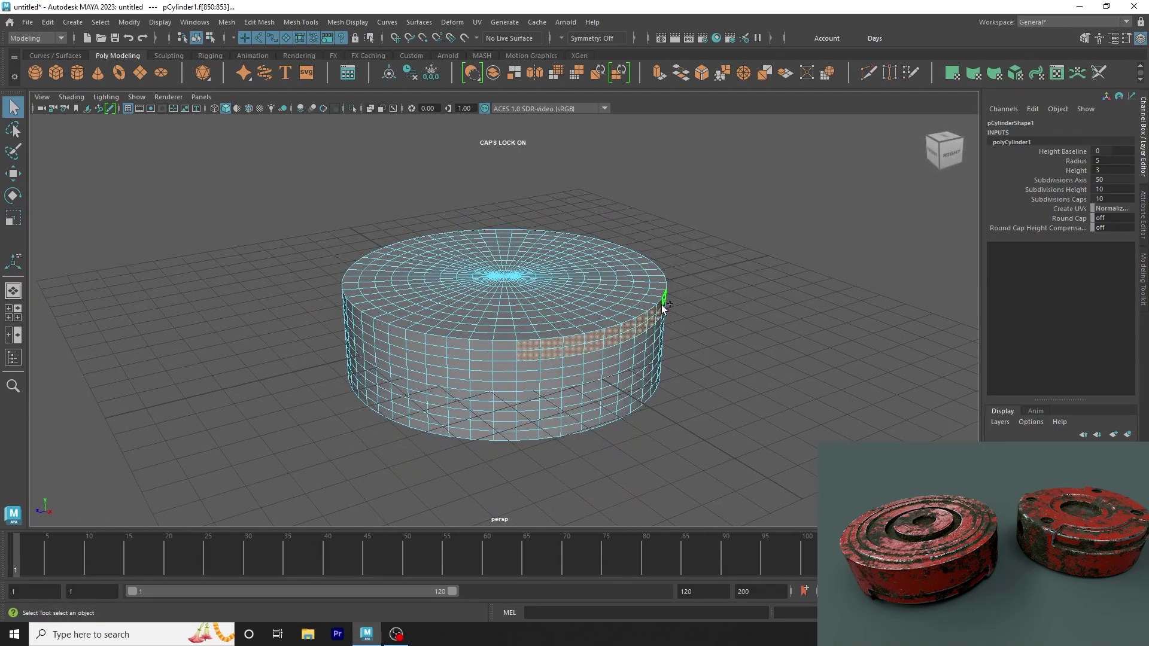
alt+drag(726, 320, 570, 318)
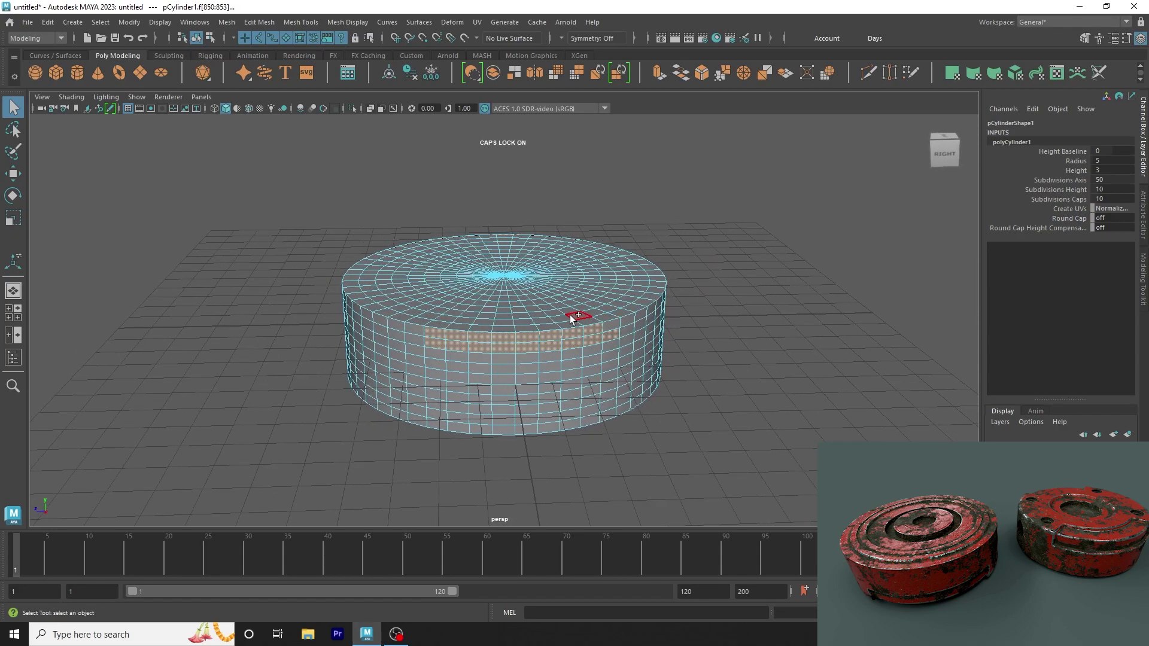
key(space)
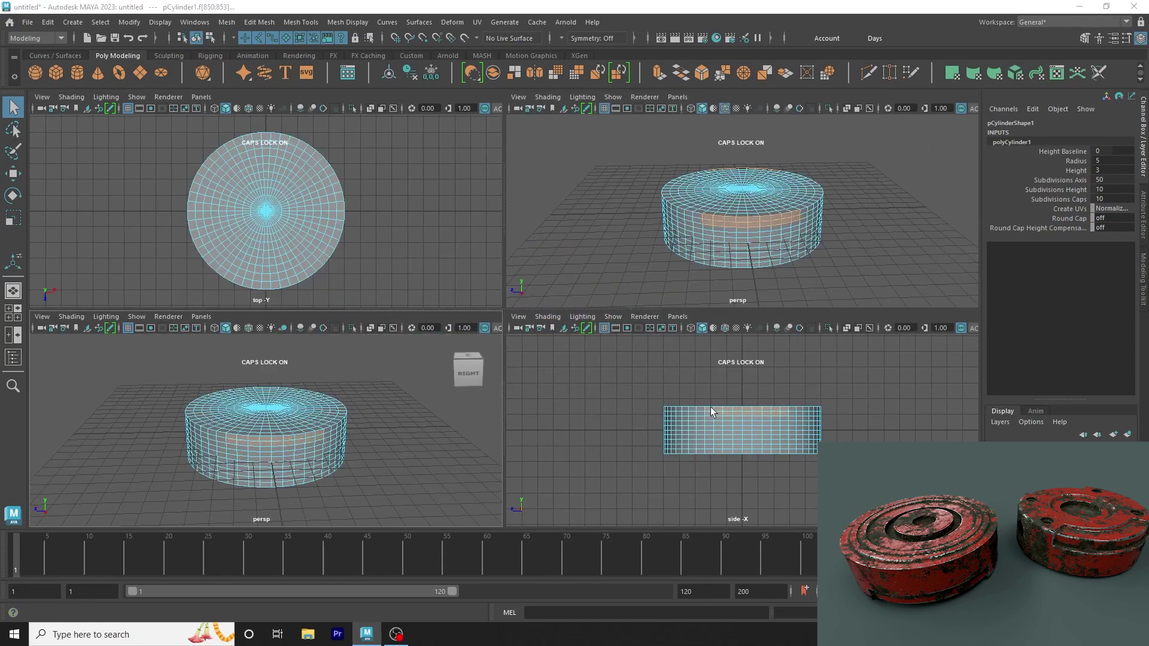
Step: In the maximised side view, add one face and a second row of faces to the band
key(space)
key(space)
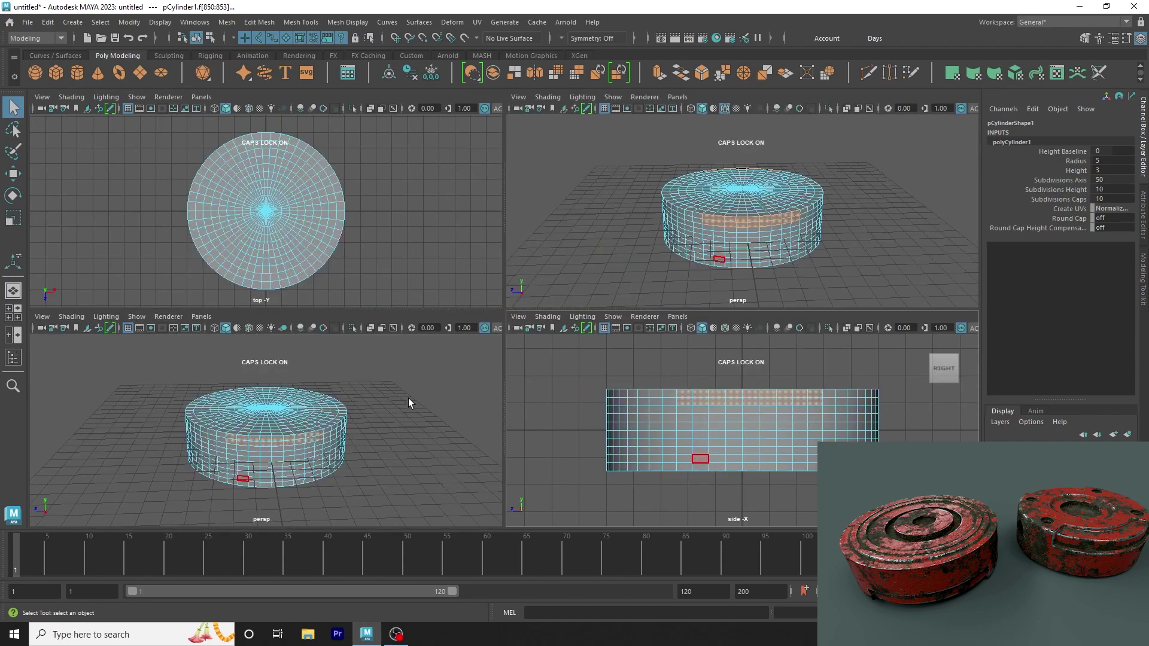
key(space)
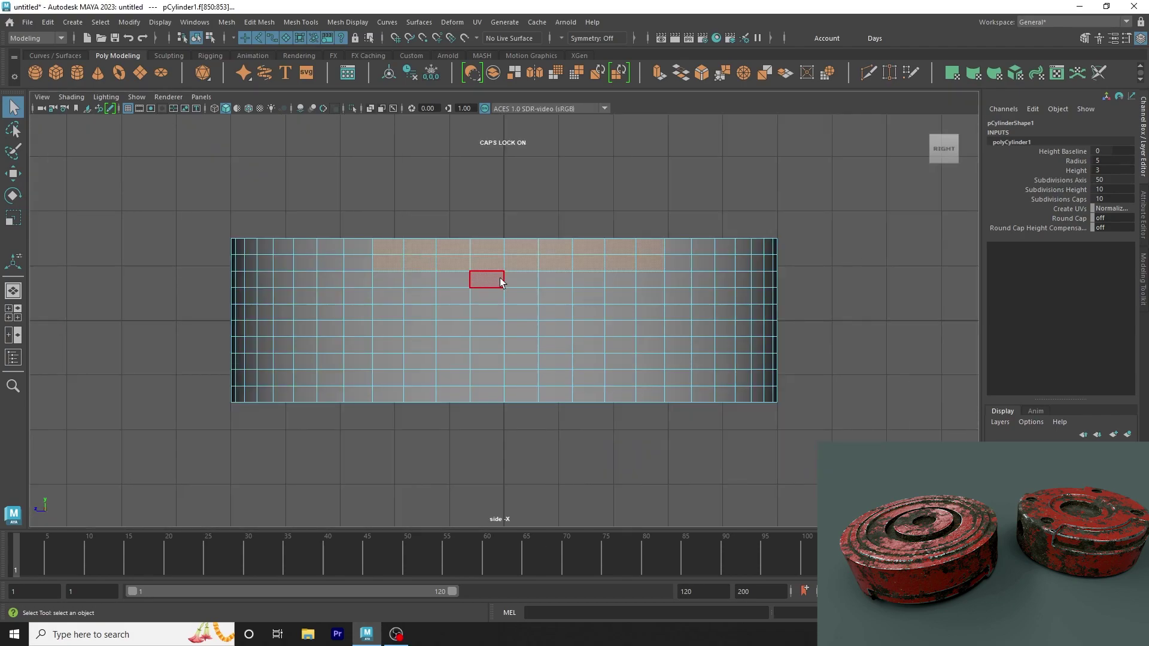
key(space)
drag(532, 224, 493, 210)
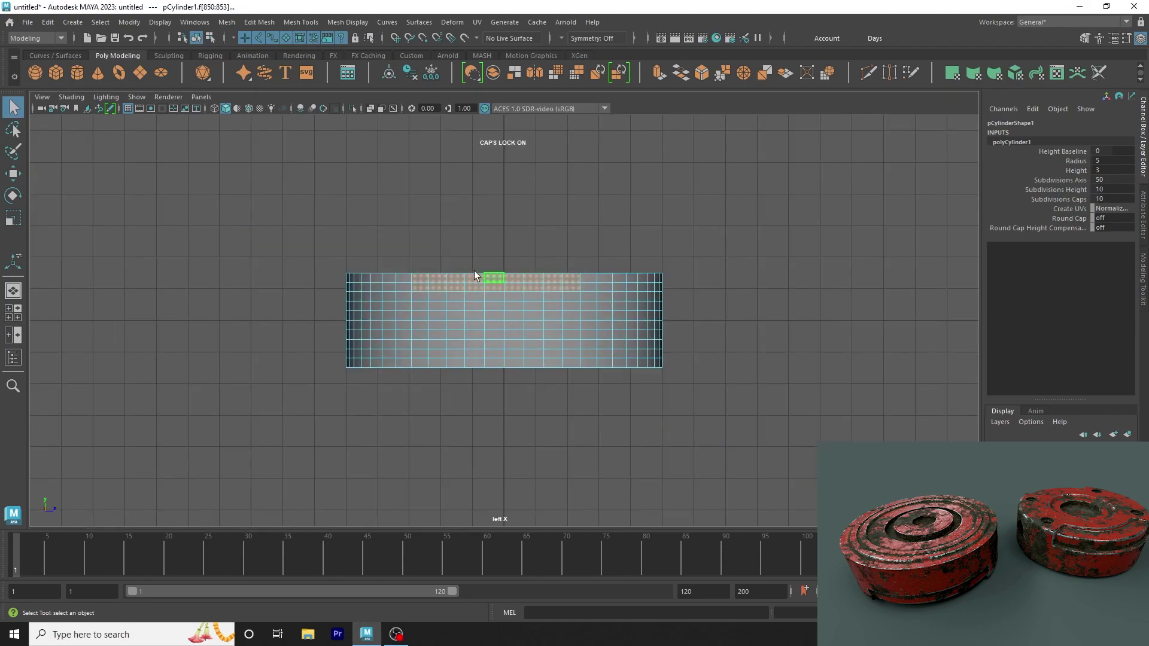
key(space)
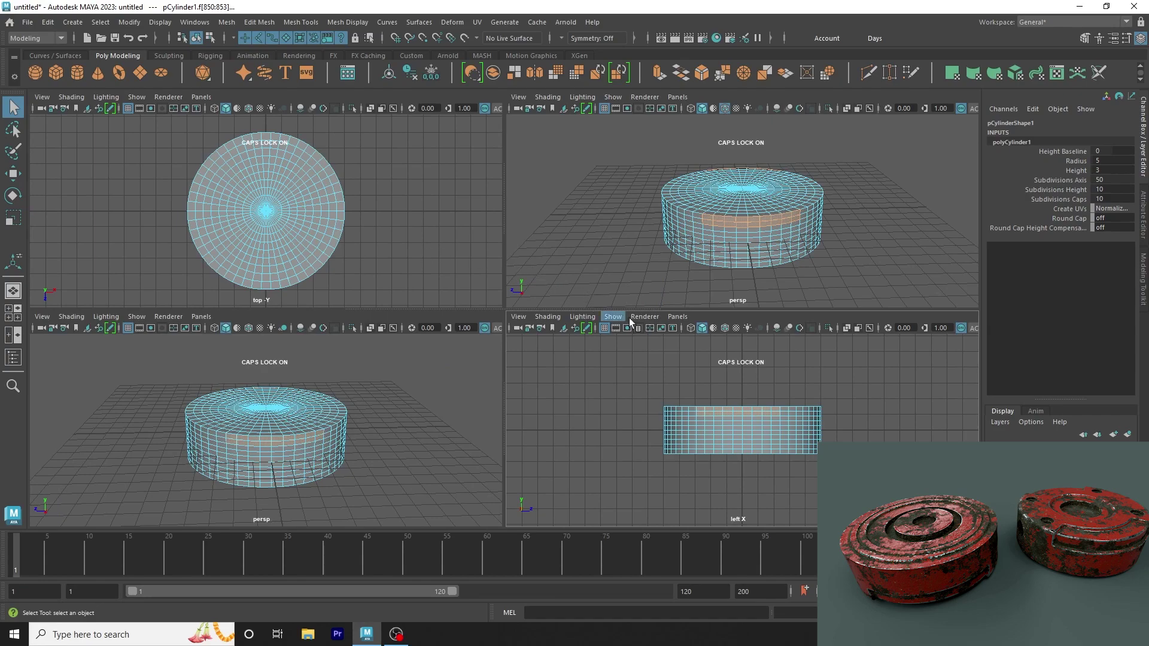
key(space)
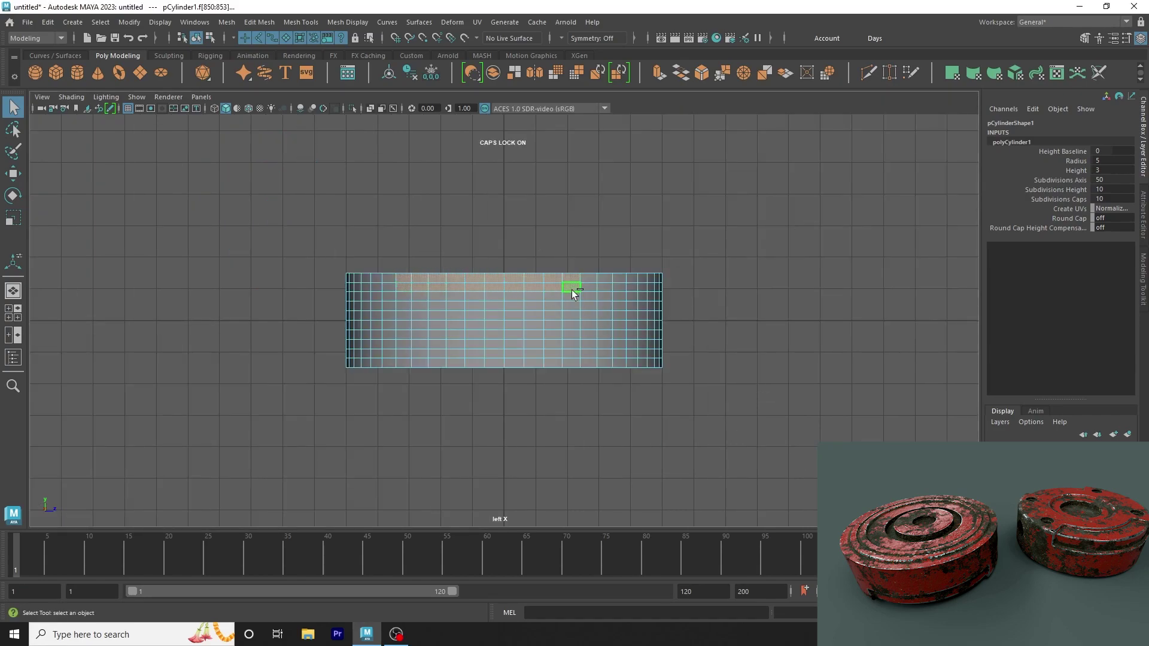
shift+click(588, 282)
shift+drag(410, 300, 593, 299)
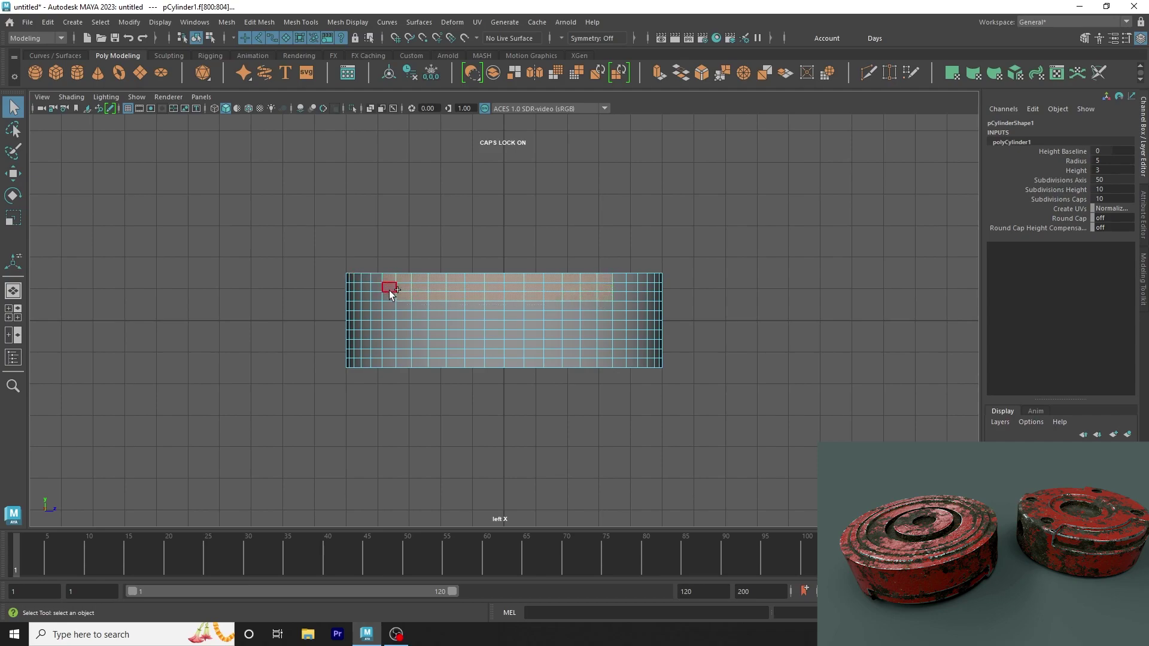
Step: In perspective, add top-cap faces and several top-cap face rings to the selection
key(space)
drag(713, 201, 719, 183)
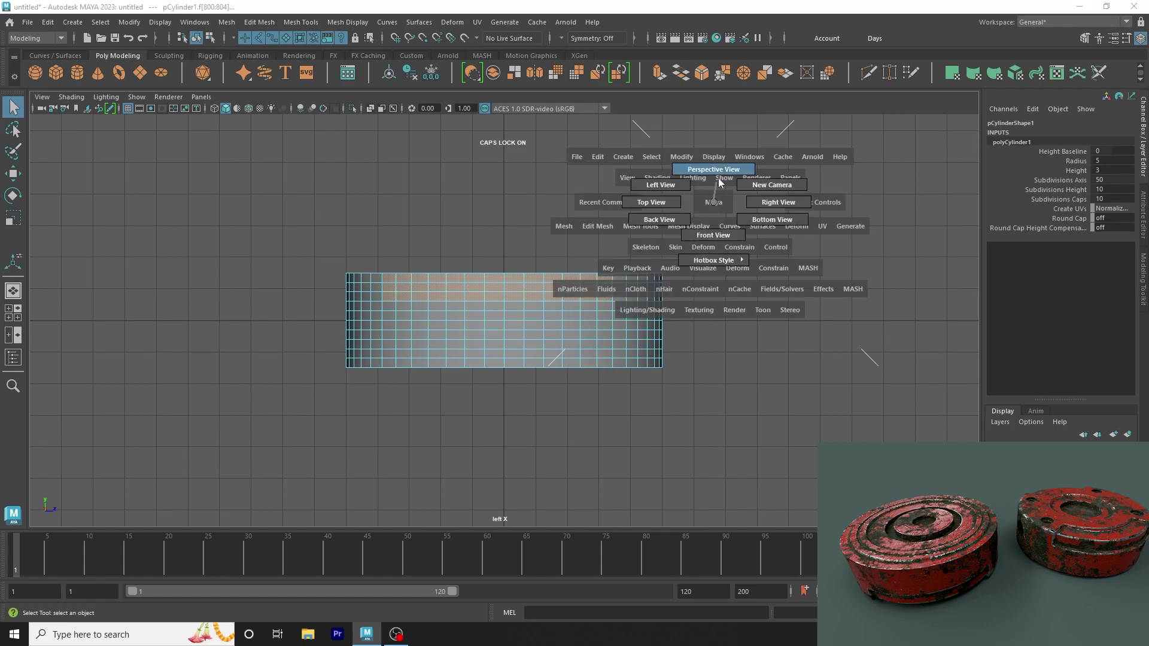
mouse_move(767, 253)
alt+mouse_down()
mouse_move(663, 261)
mouse_move(431, 336)
alt+mouse_up()
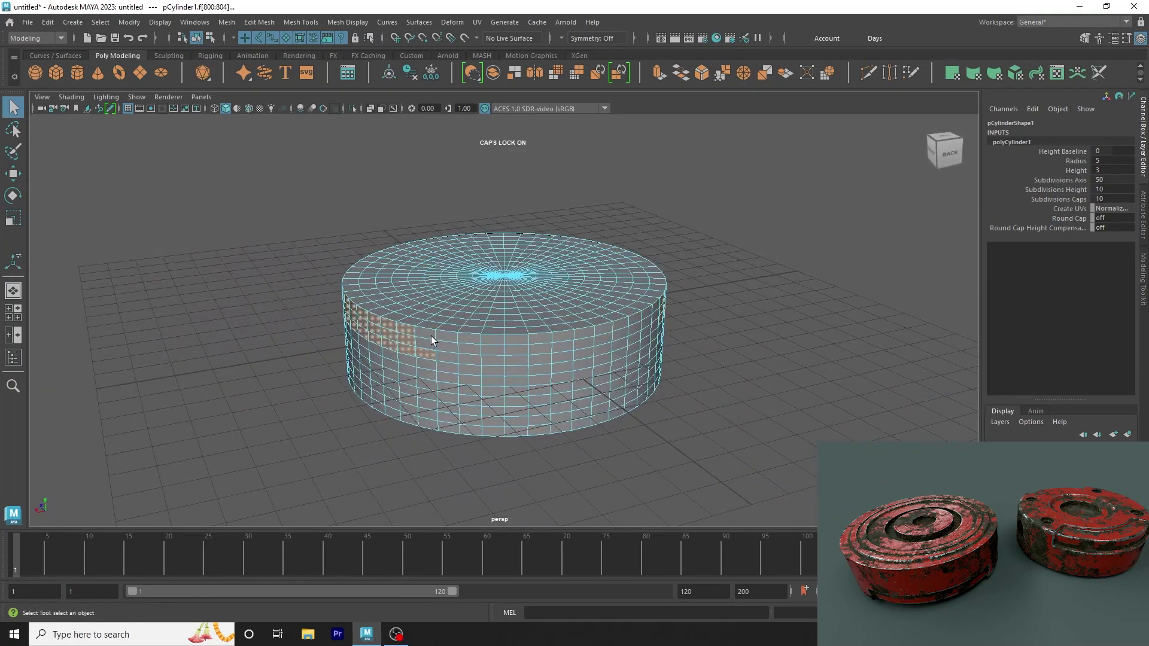
mouse_move(426, 332)
alt+mouse_down()
mouse_move(595, 323)
mouse_move(510, 354)
alt+mouse_up()
scroll(511, 354, up, 3)
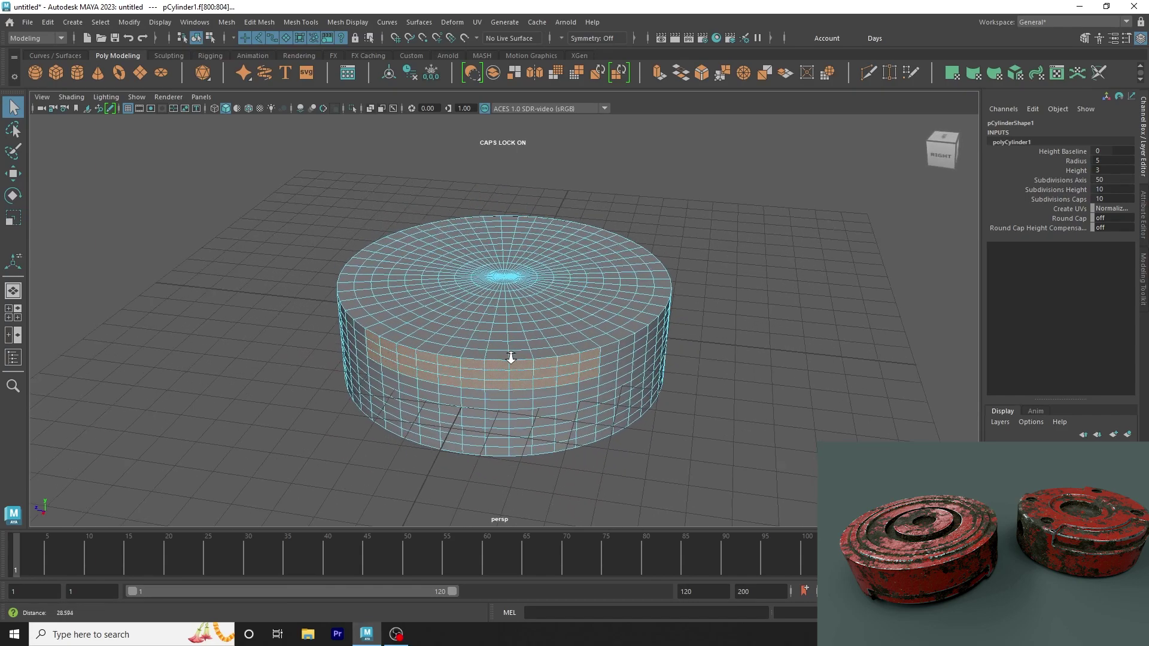
shift+click(404, 317)
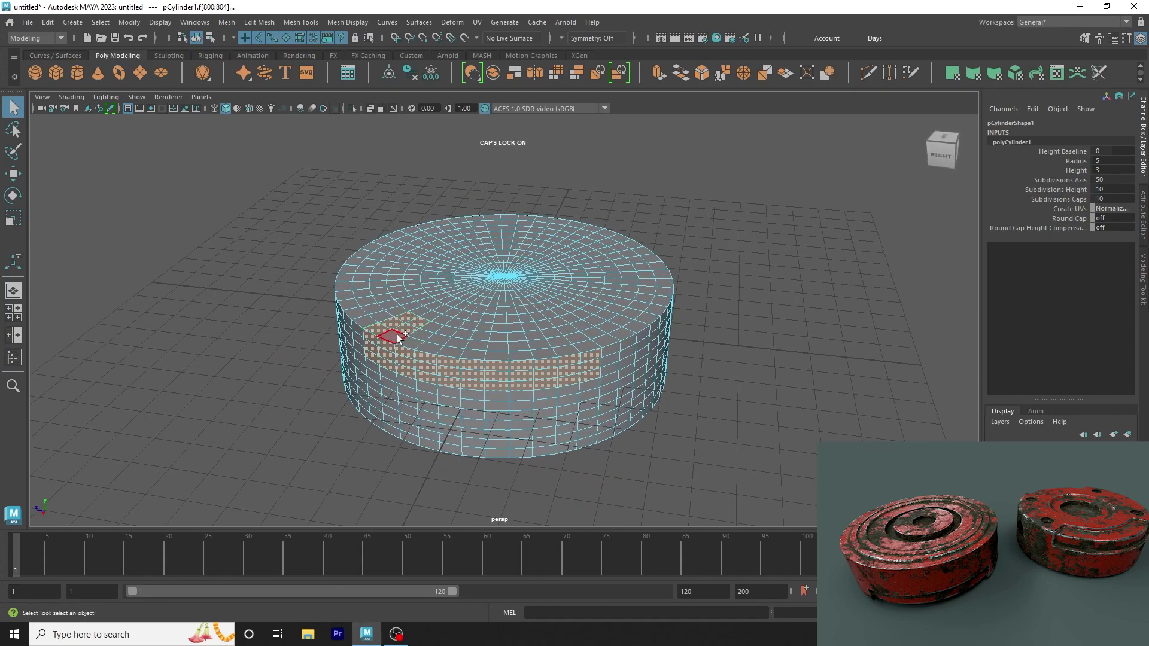
shift+click(429, 329)
shift+double_click(564, 330)
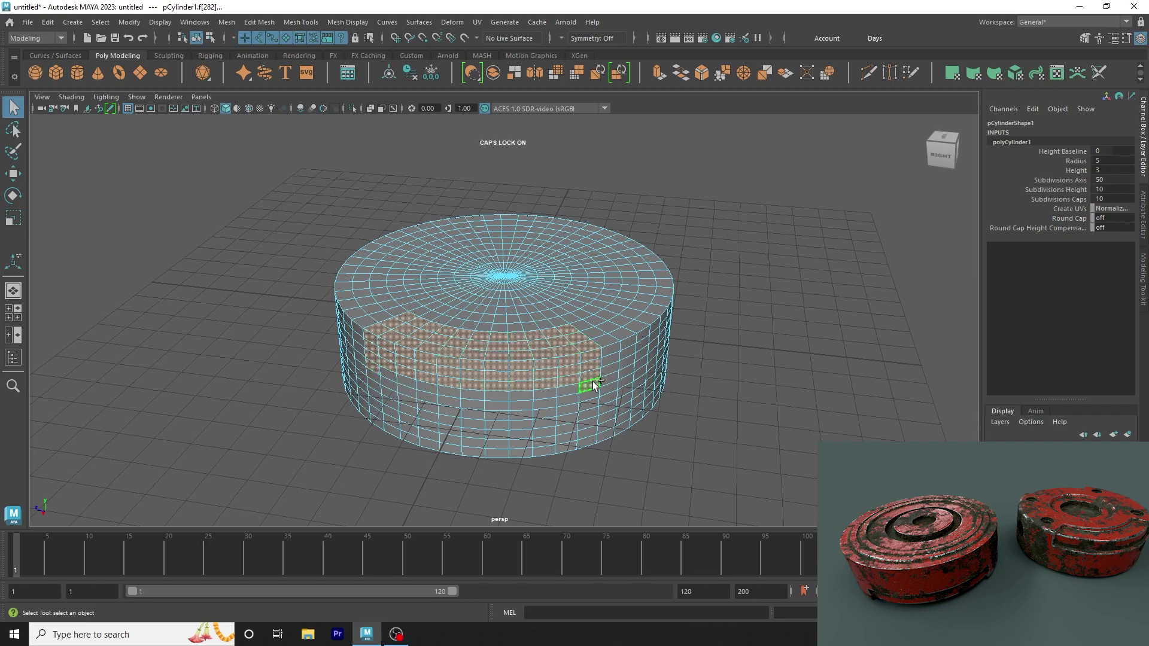
alt+drag(595, 385, 487, 362)
alt+drag(637, 344, 676, 356)
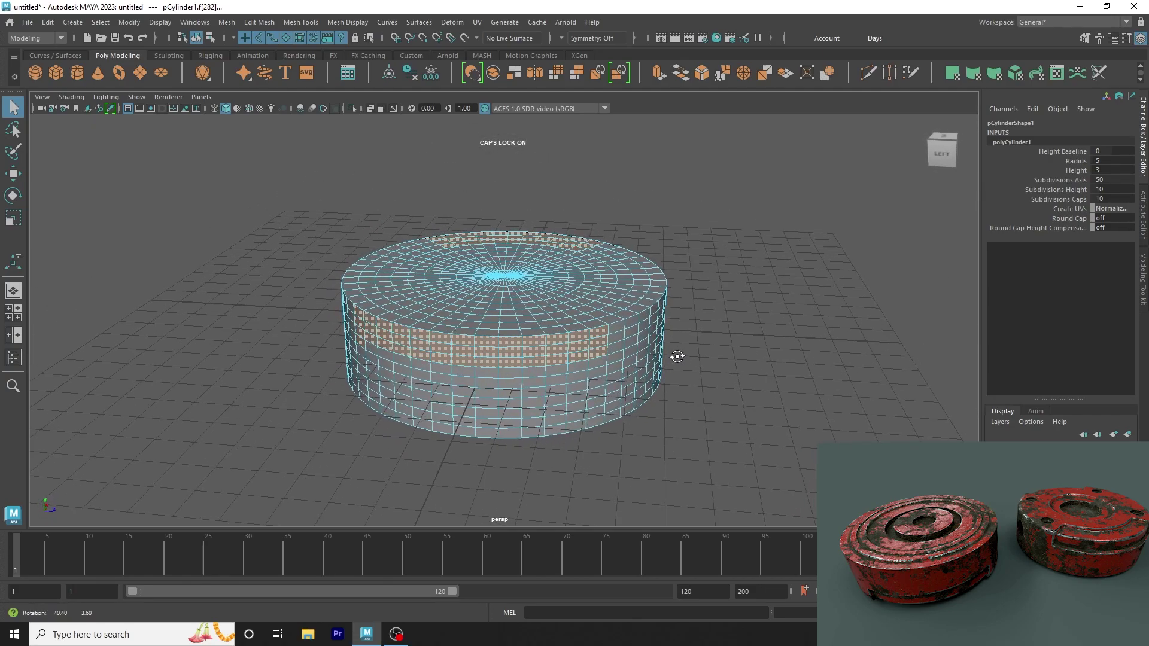
alt+drag(595, 362, 618, 375)
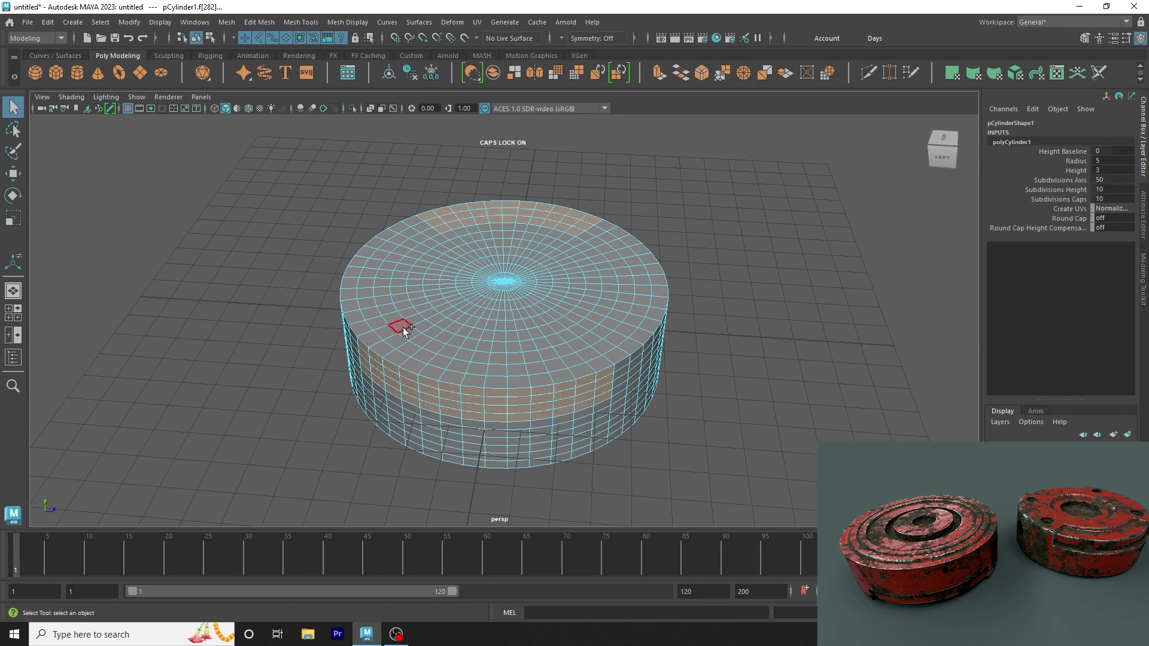
shift+double_click(576, 346)
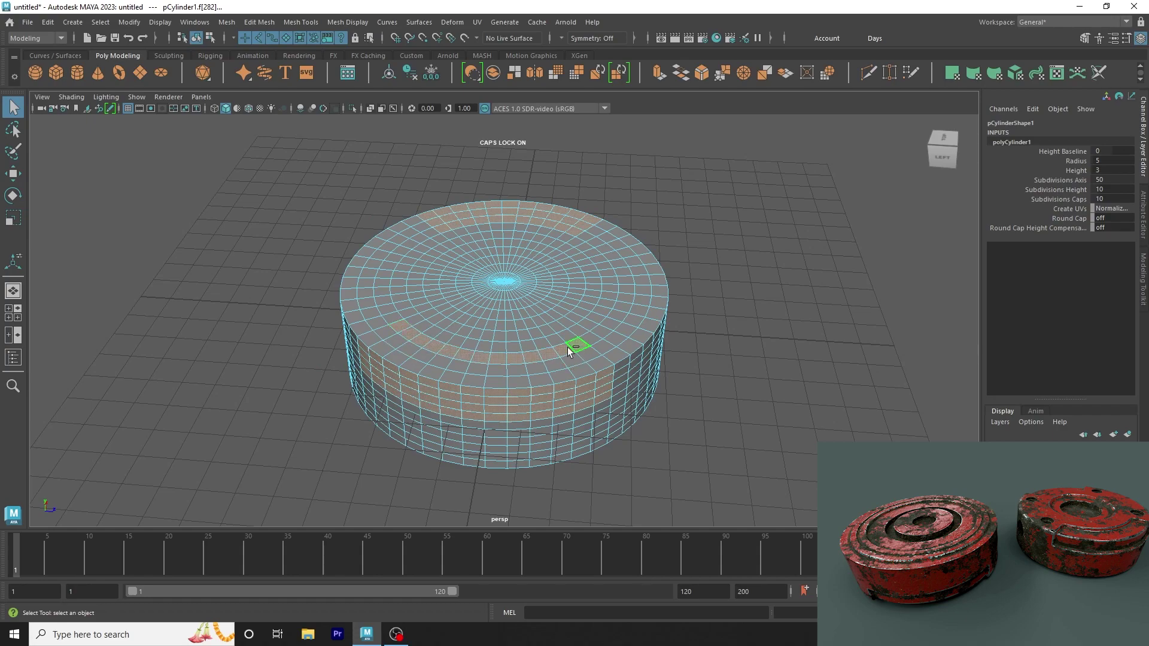
shift+double_click(582, 357)
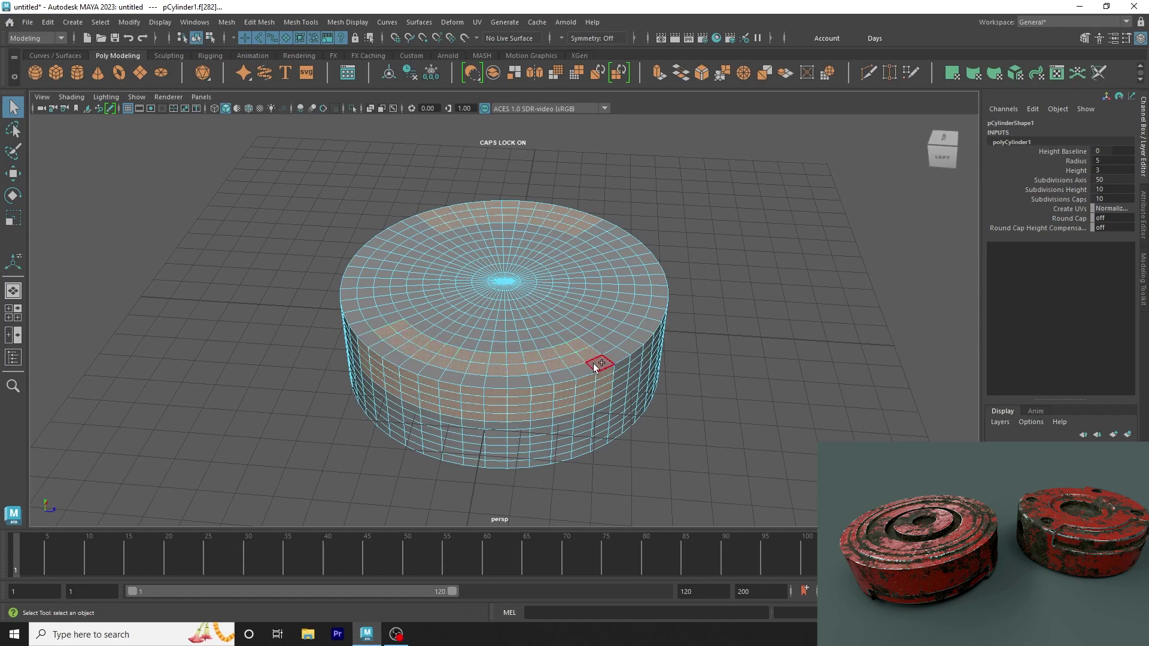
alt+drag(372, 336, 541, 353)
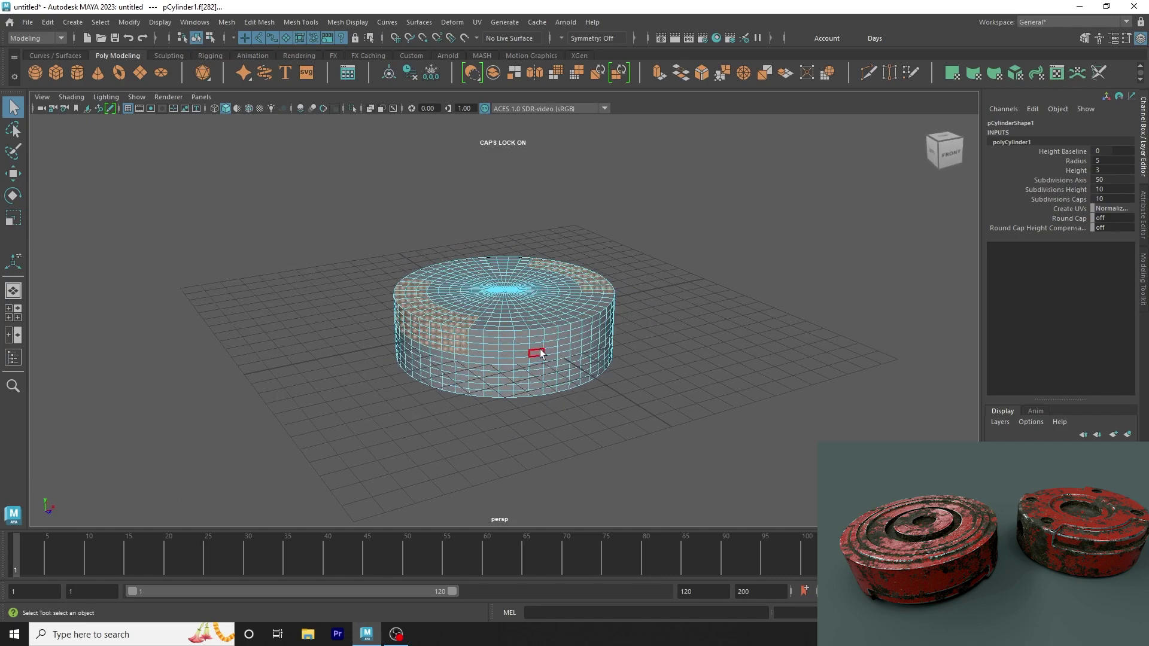
Step: Add the hidden back-side faces in wireframe, then extrude all selected faces
key(4)
mouse_move(662, 468)
shift+mouse_down()
mouse_move(503, 374)
mouse_move(586, 429)
shift+mouse_up()
scroll(587, 419, up, 2)
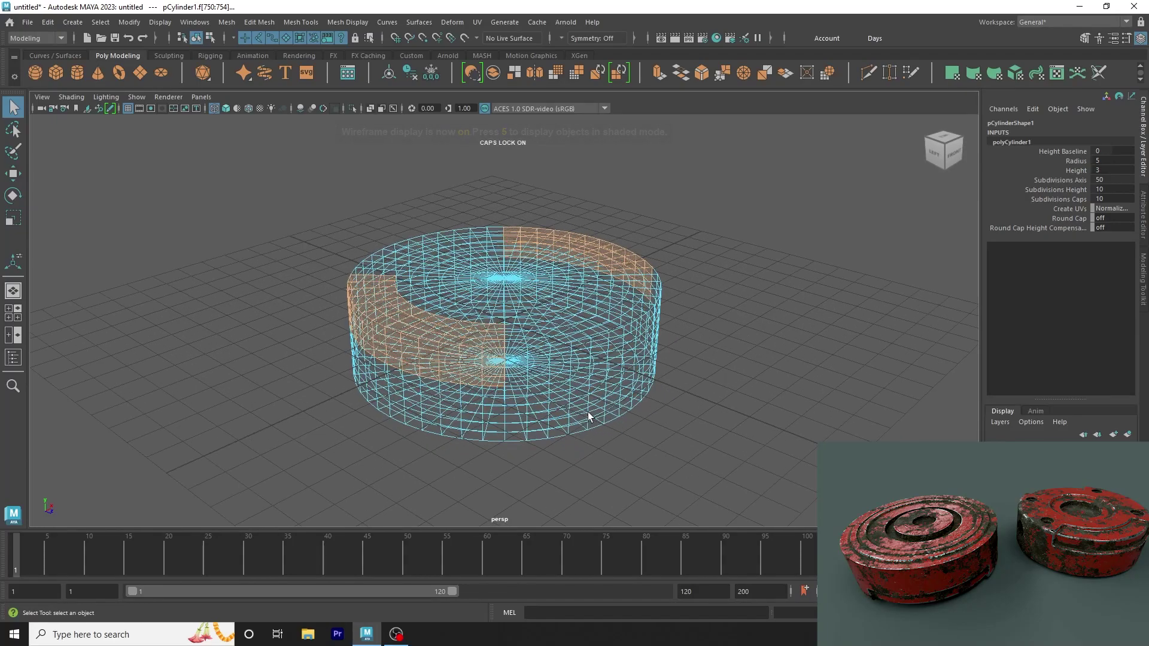
key(5)
scroll(611, 352, up, 3)
mouse_move(610, 352)
alt+mouse_down()
mouse_move(542, 329)
mouse_move(715, 326)
alt+mouse_up()
mouse_move(538, 268)
alt+mouse_down()
mouse_move(536, 284)
mouse_move(500, 297)
mouse_move(458, 259)
alt+mouse_up()
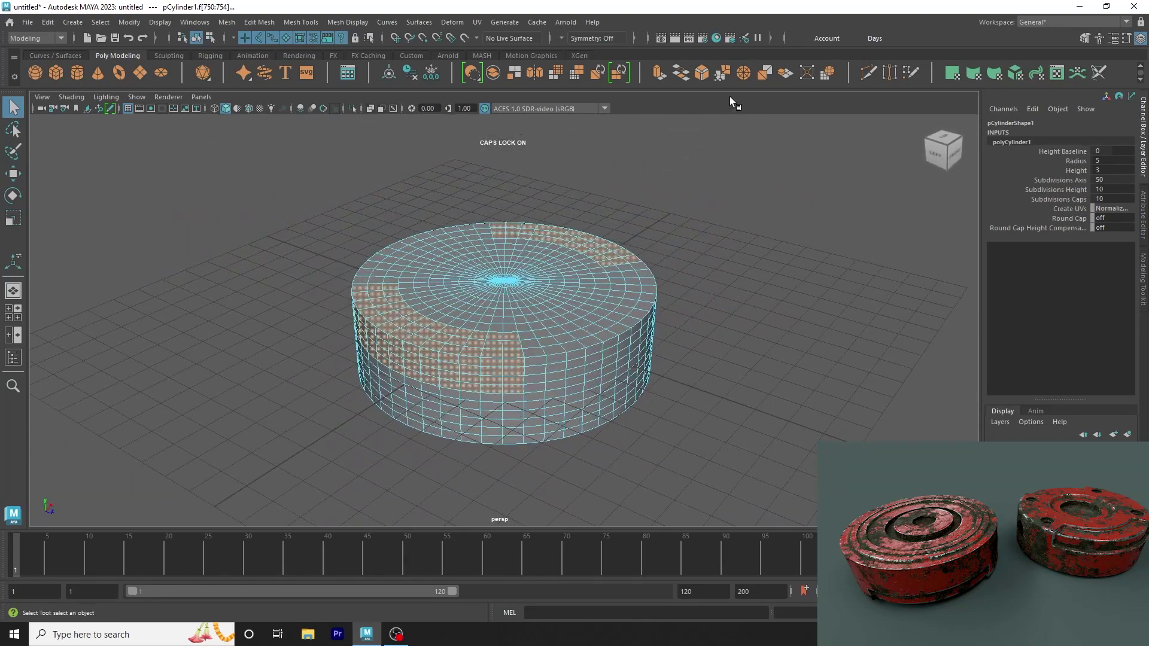
click(659, 72)
scroll(623, 128, up, 2)
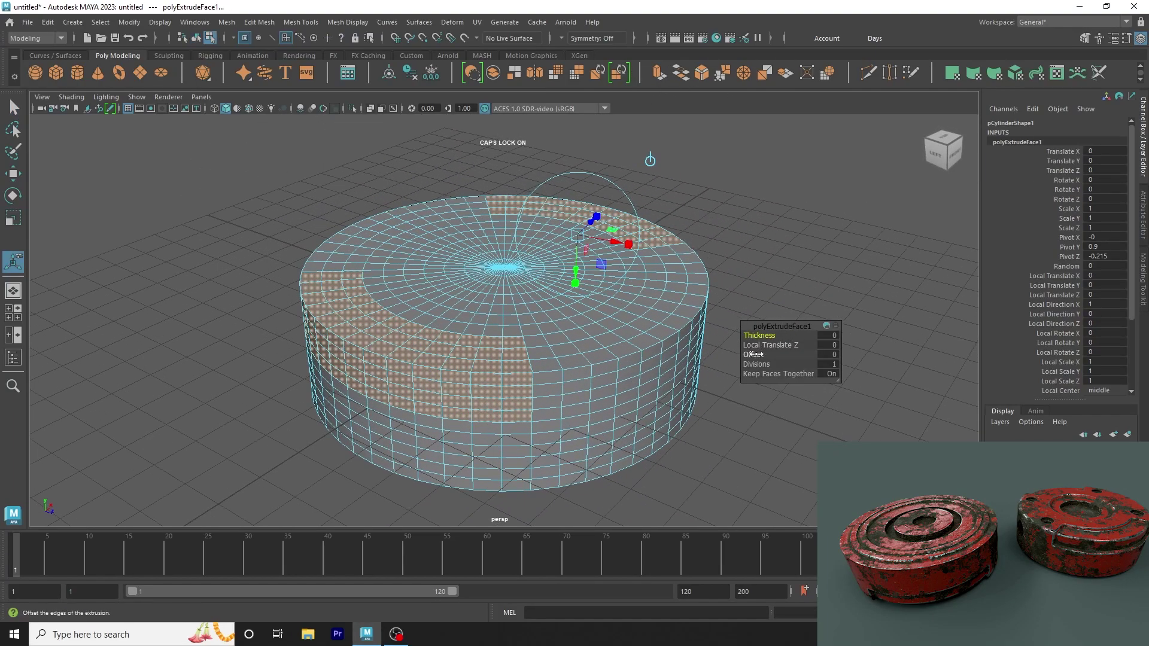
Step: Set the polyExtrudeFace1 offset to 0.1 to inset the extruded faces
mouse_move(753, 354)
mouse_down()
mouse_move(775, 352)
mouse_move(775, 336)
mouse_move(837, 365)
mouse_up()
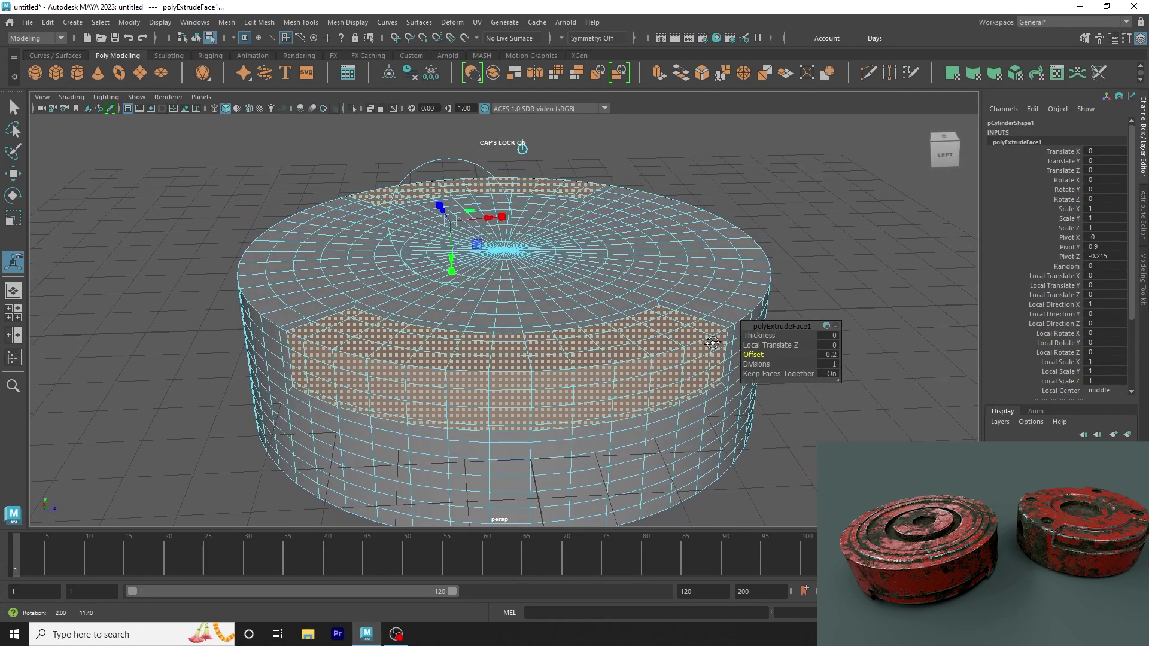
click(835, 354)
key(Return)
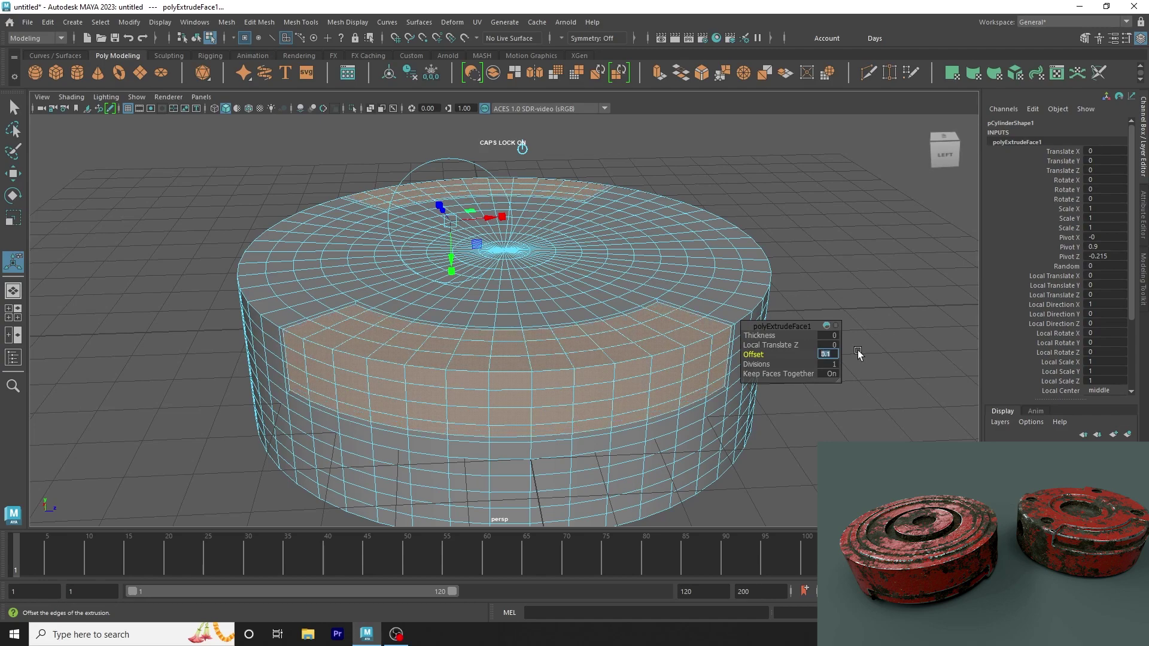
text(.1)
alt+drag(703, 352, 754, 360)
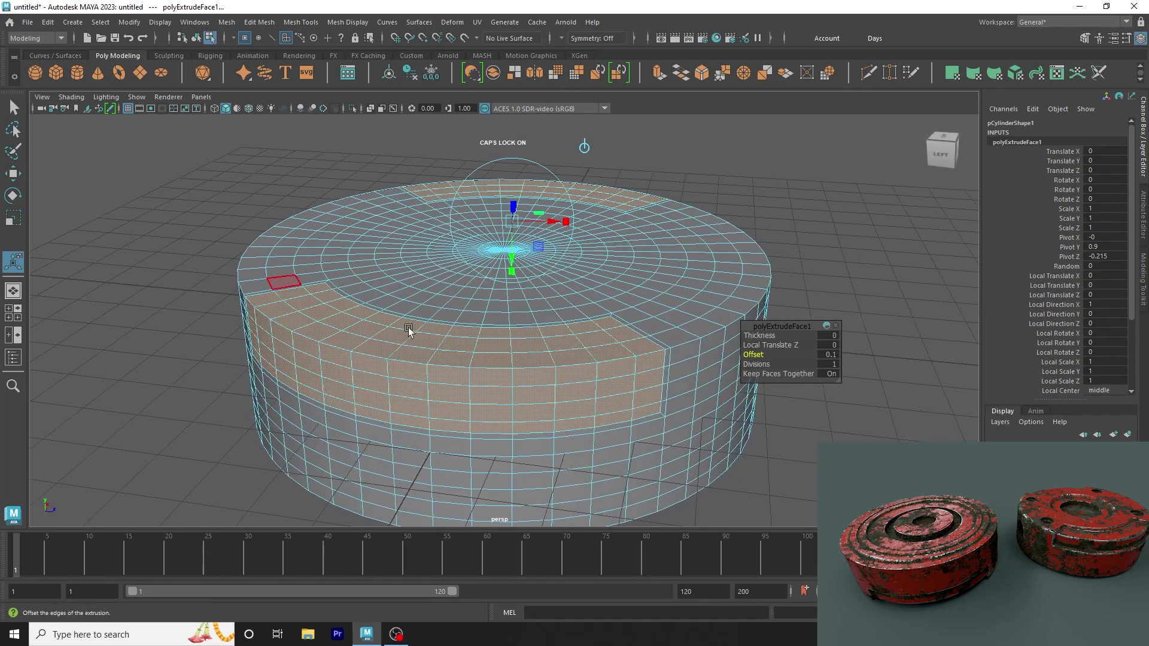
click(831, 355)
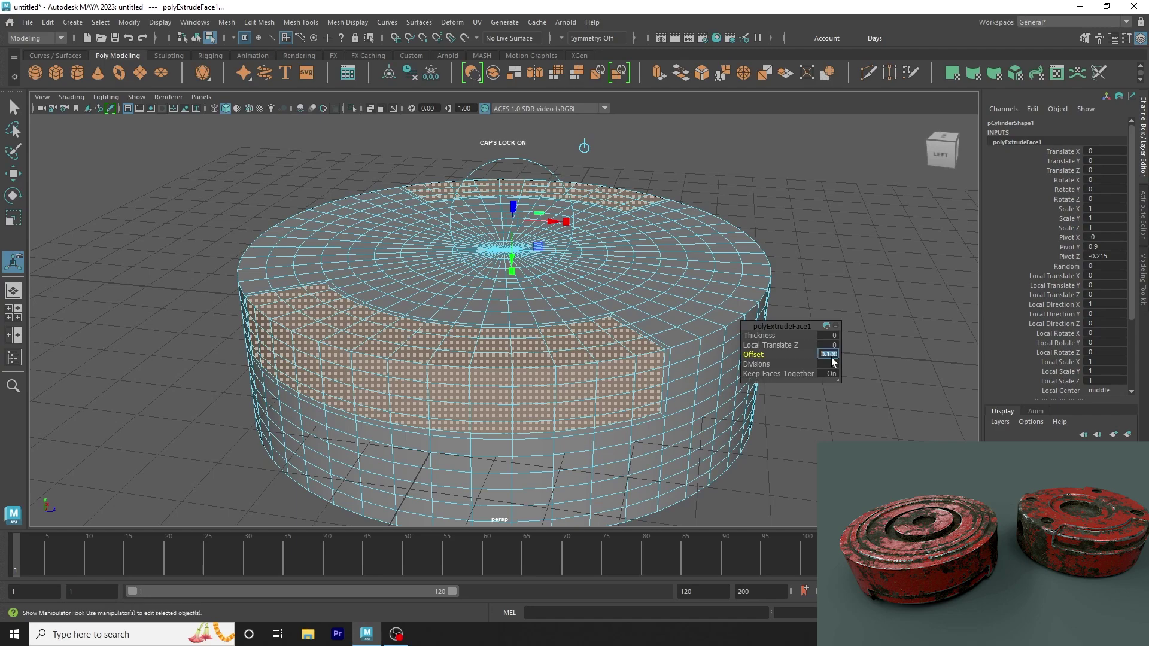
text(0.2)
key(Return)
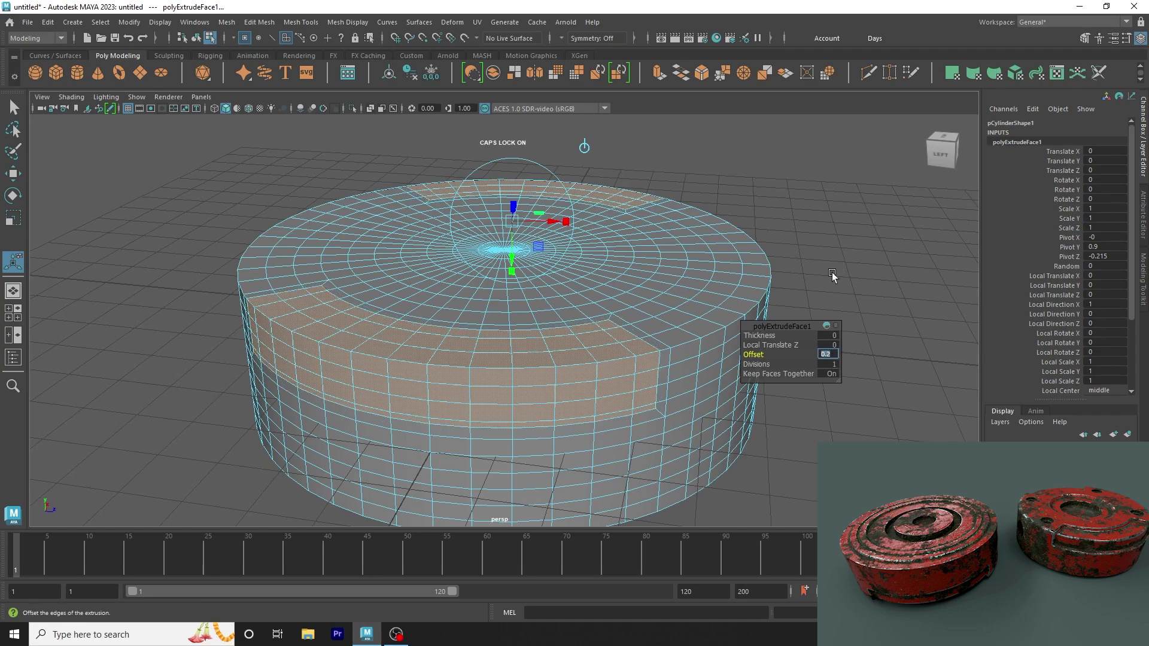
text(.1)
key(Return)
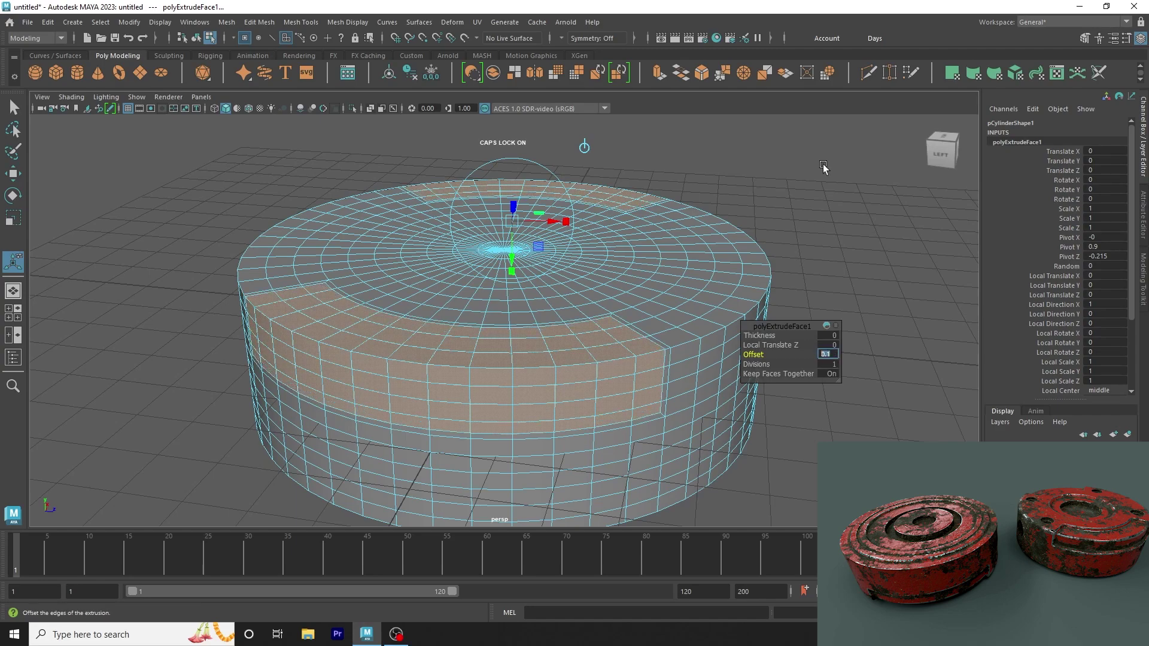
Step: Extrude the band again, recessing it with thickness -0.2 and offset about 0.11
click(658, 74)
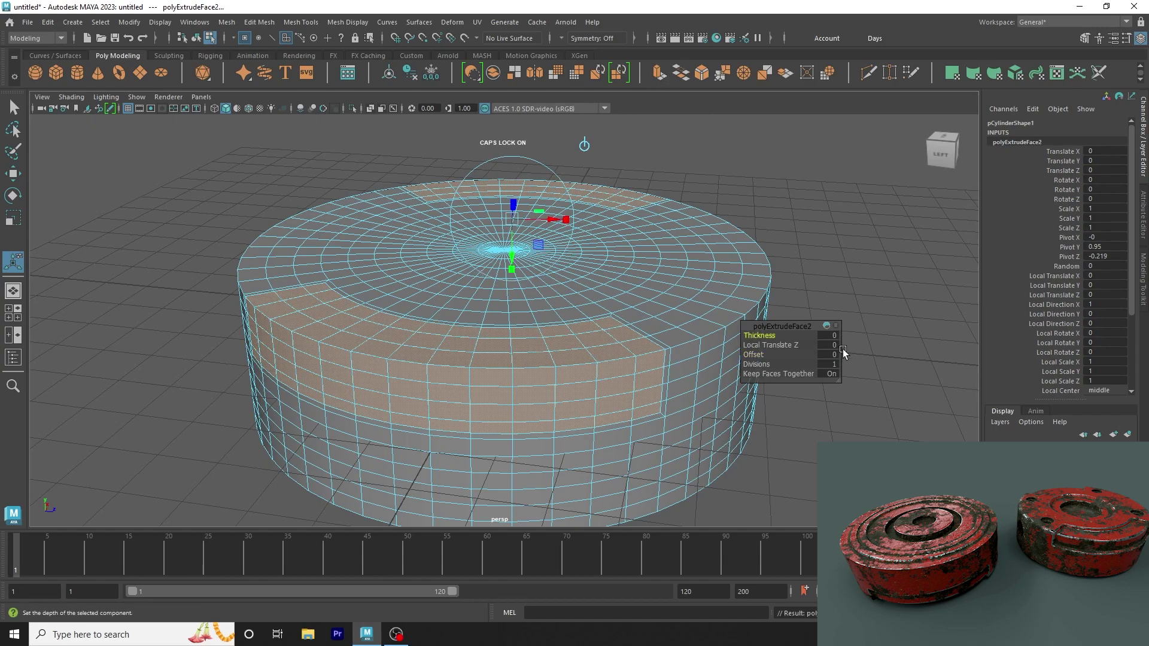
mouse_move(772, 345)
mouse_down()
mouse_move(752, 336)
mouse_move(764, 334)
mouse_move(760, 355)
mouse_move(756, 335)
mouse_up()
key(ctrl+z)
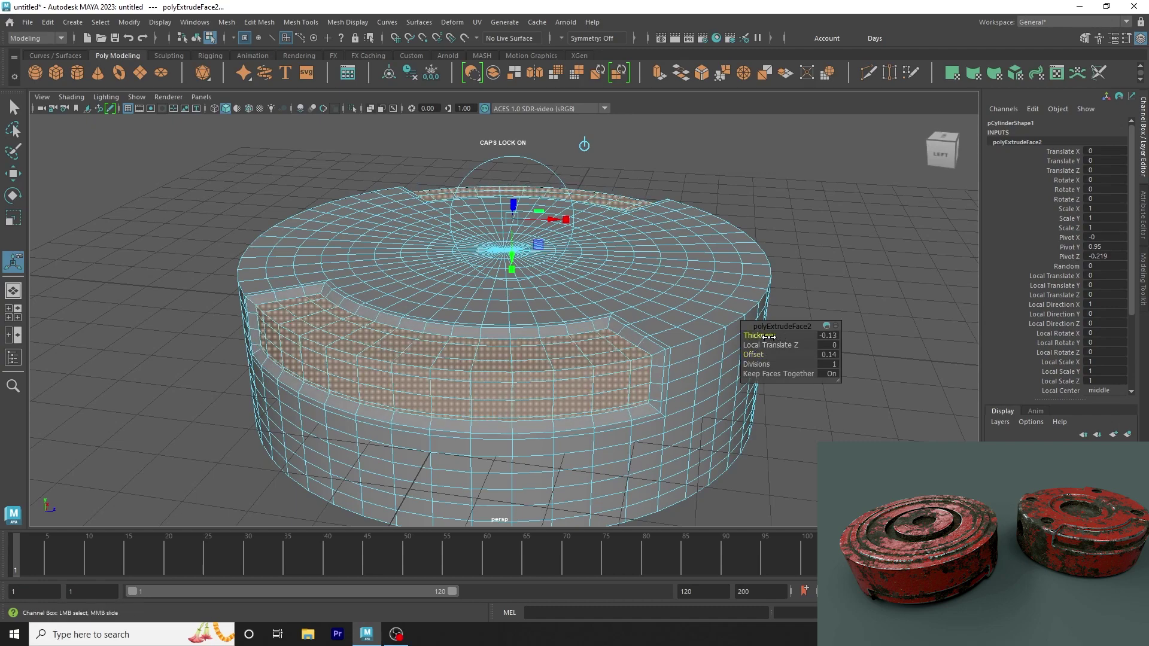
mouse_move(761, 355)
mouse_down()
mouse_move(561, 327)
mouse_move(626, 325)
mouse_move(641, 347)
mouse_move(565, 354)
mouse_move(565, 333)
mouse_up()
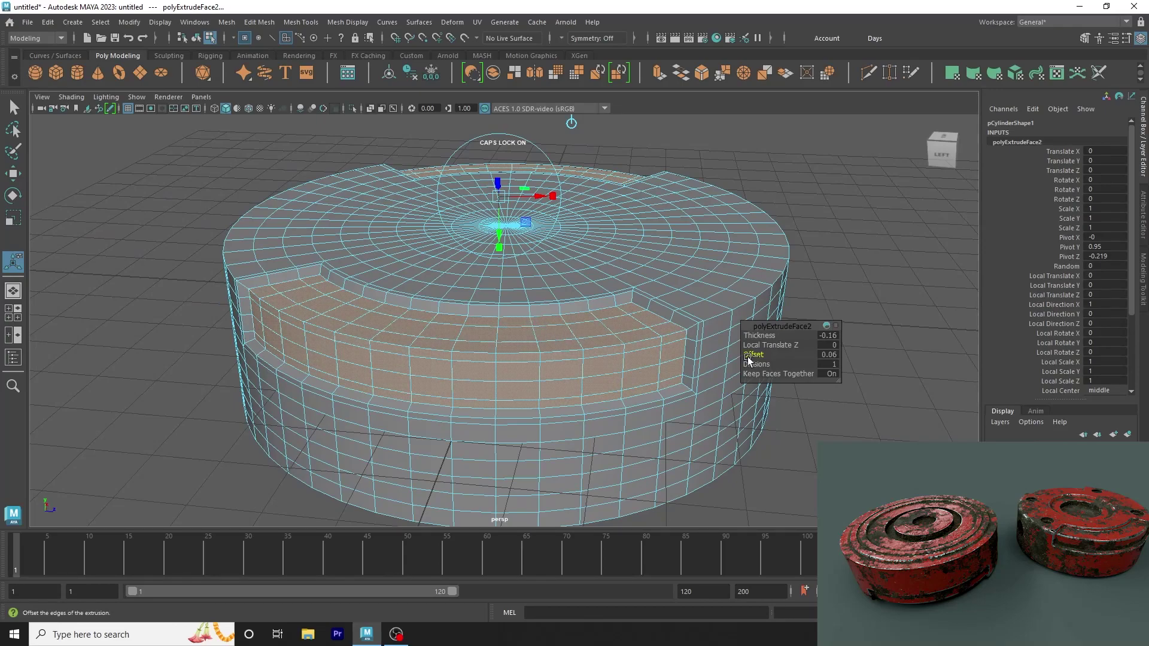
mouse_move(772, 345)
mouse_down()
mouse_move(763, 337)
mouse_move(752, 353)
mouse_move(778, 354)
mouse_move(773, 335)
mouse_move(803, 361)
mouse_up()
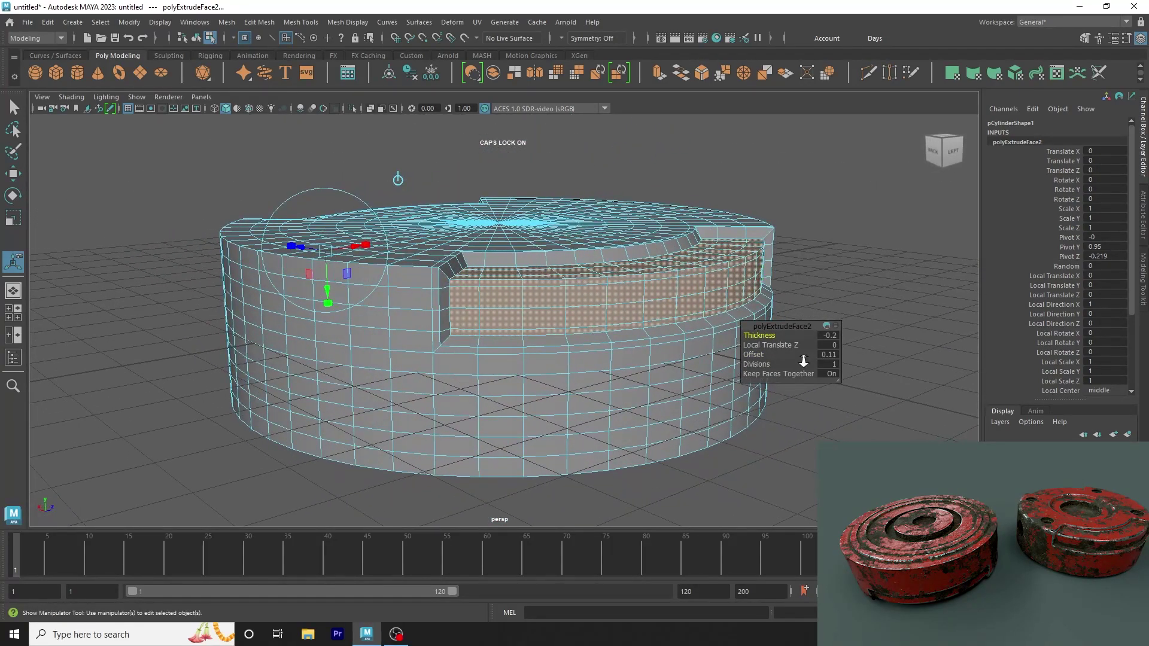
scroll(674, 281, down, 3)
Step: Finish the extrusion and orbit around the disc to inspect the groove's faces
click(849, 261)
click(566, 328)
key(3)
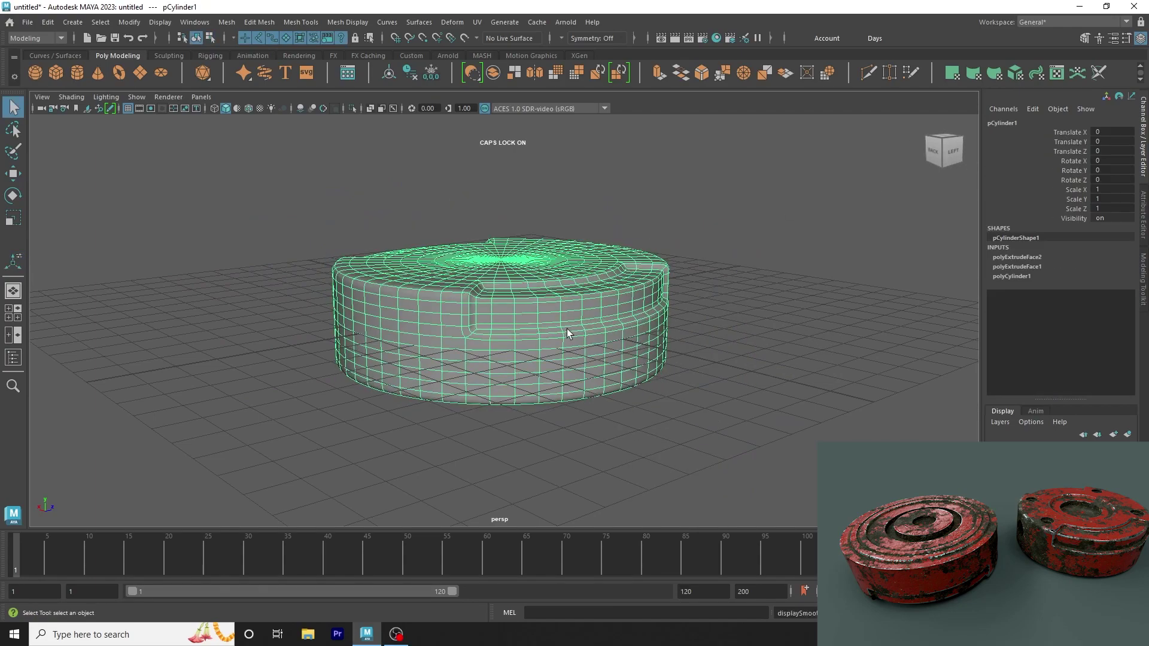
click(705, 315)
mouse_move(705, 316)
alt+mouse_down()
mouse_move(472, 311)
mouse_move(628, 354)
mouse_move(736, 351)
mouse_move(618, 353)
mouse_move(629, 289)
mouse_move(533, 331)
mouse_move(575, 349)
mouse_move(515, 383)
alt+mouse_up()
click(581, 278)
alt+right_drag(515, 383, 581, 346)
mouse_move(581, 345)
alt+mouse_down()
mouse_move(579, 380)
mouse_move(485, 351)
mouse_move(590, 390)
mouse_move(516, 340)
alt+mouse_up()
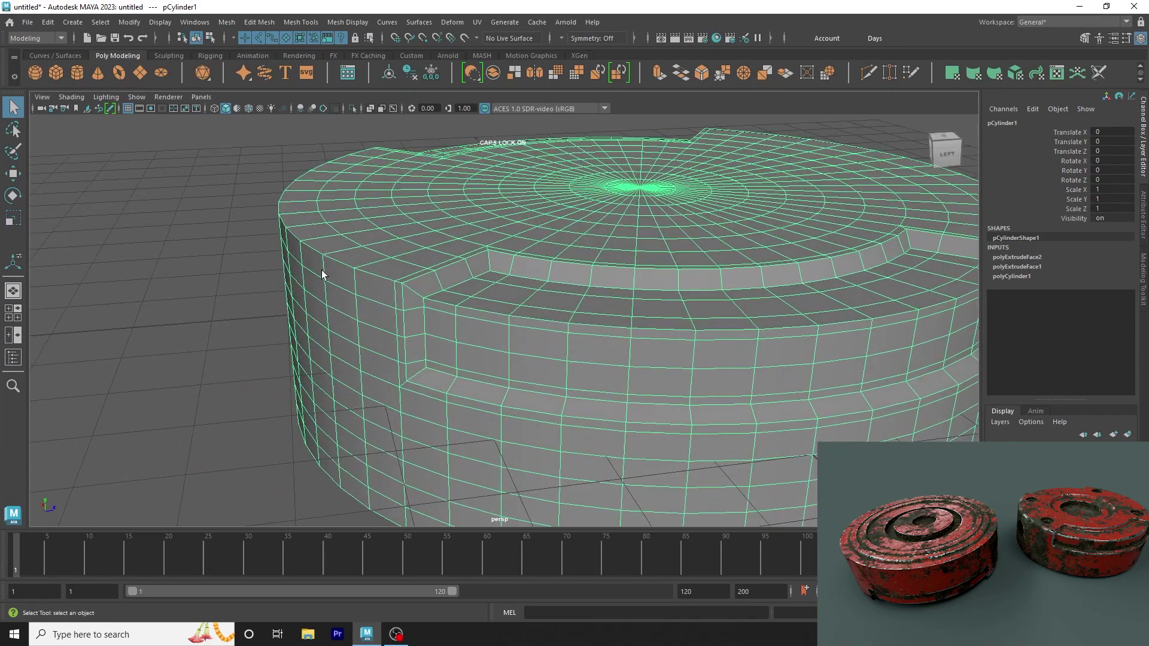
right_drag(428, 308, 432, 304)
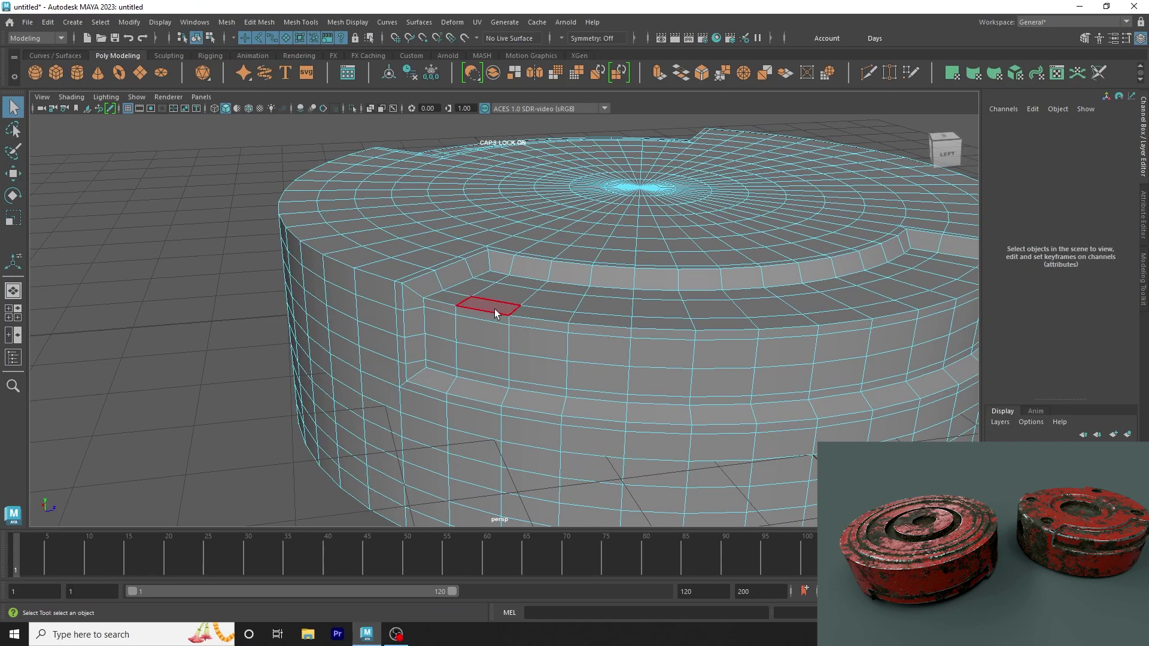
mouse_move(494, 309)
alt+mouse_down()
mouse_move(575, 342)
mouse_move(451, 341)
mouse_move(613, 350)
alt+mouse_up()
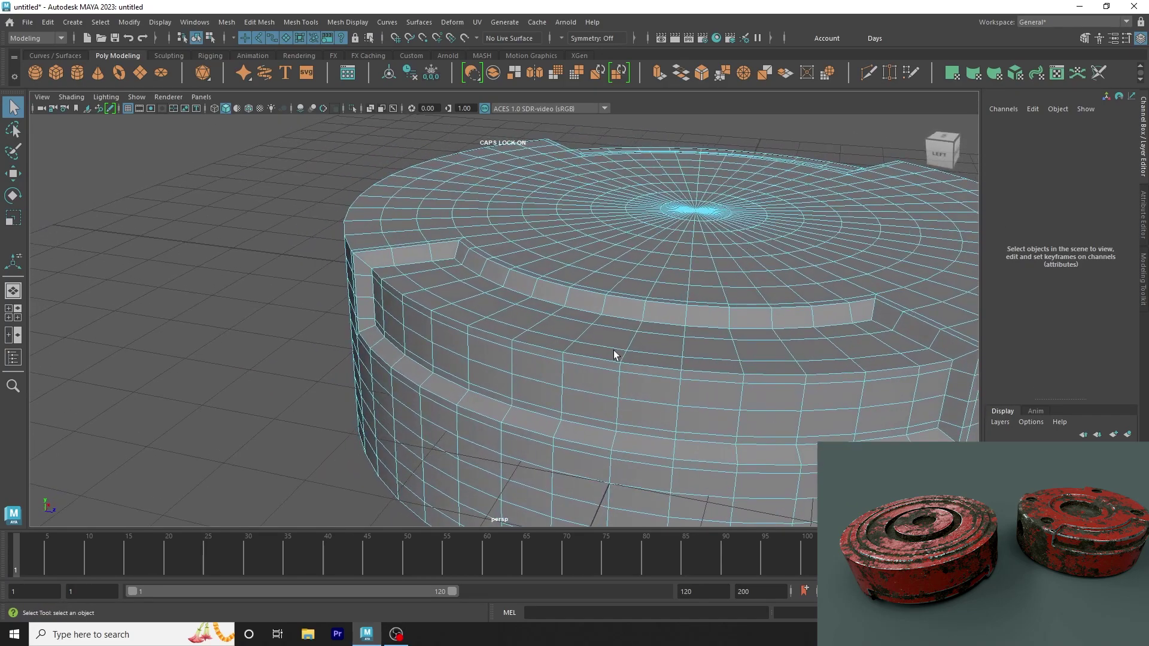
alt+middle_drag(612, 350, 479, 349)
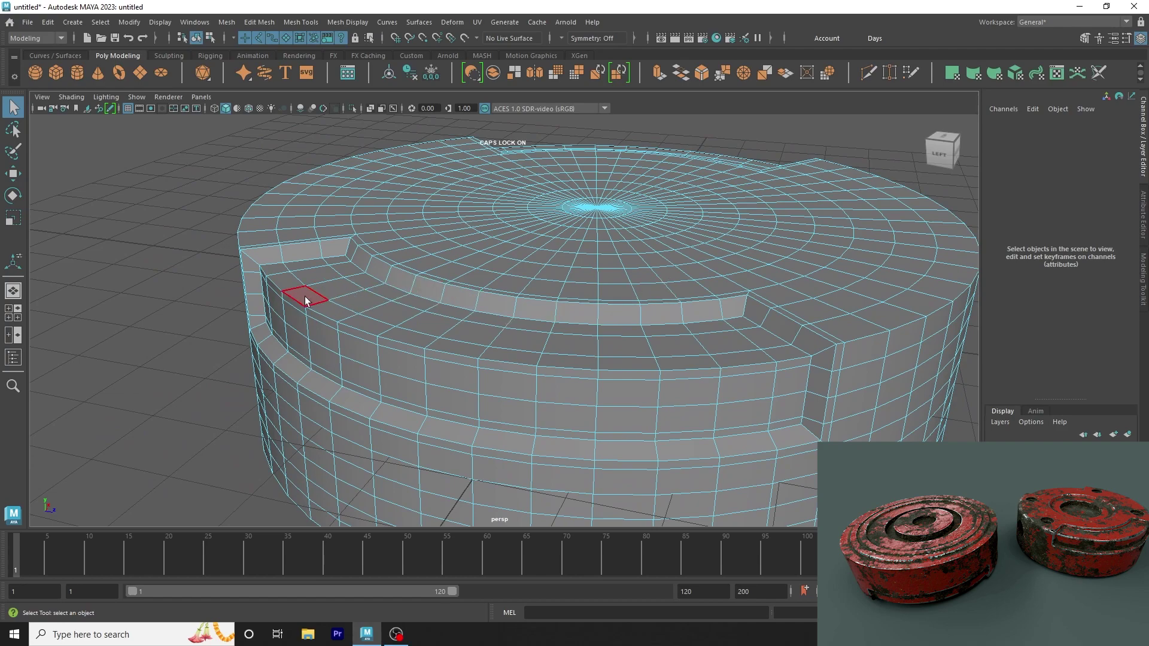
Step: Check the groove's edges and face ring, then return to object mode and deselect the disc
right_drag(309, 309, 309, 263)
click(295, 298)
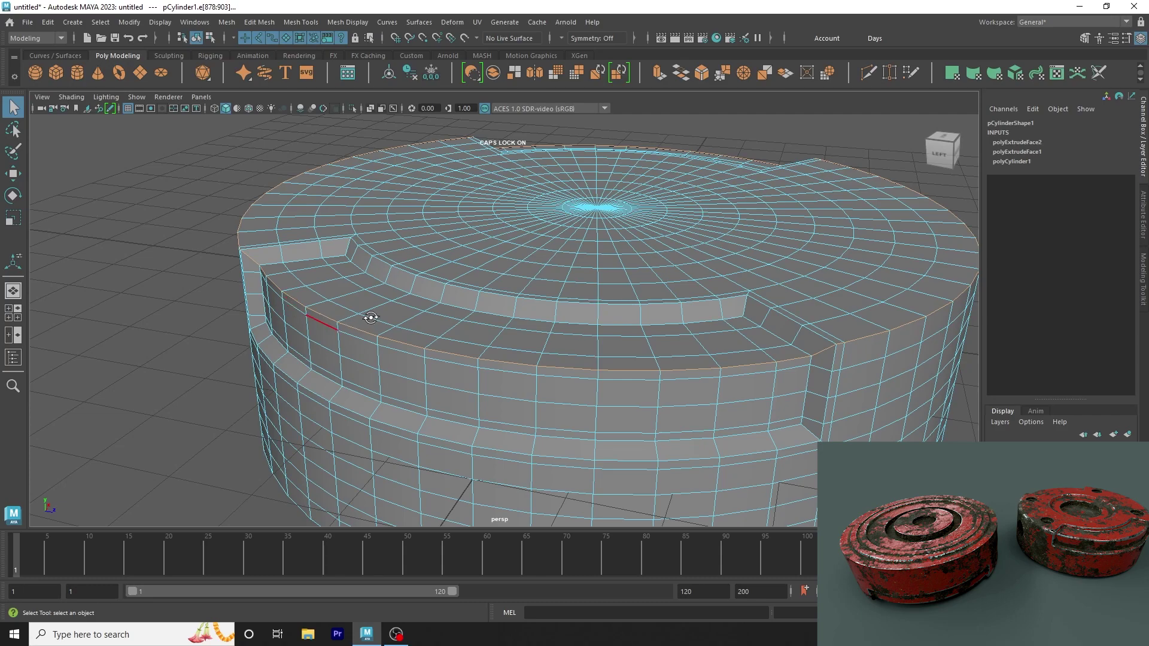
alt+drag(289, 300, 301, 311)
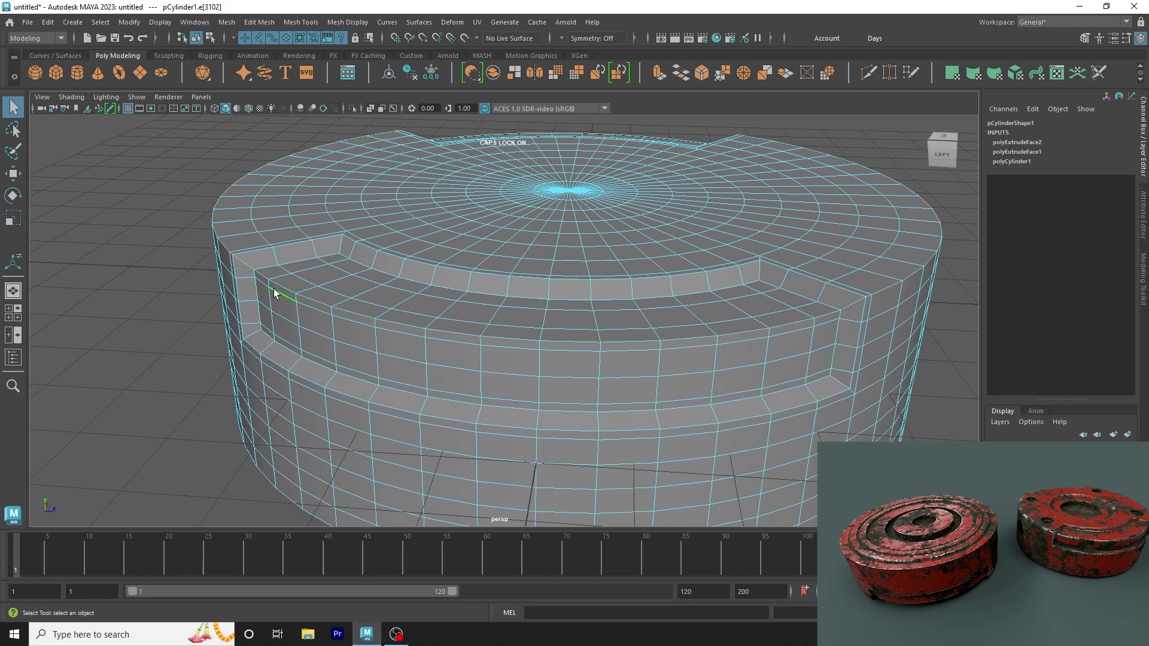
right_drag(263, 288, 260, 303)
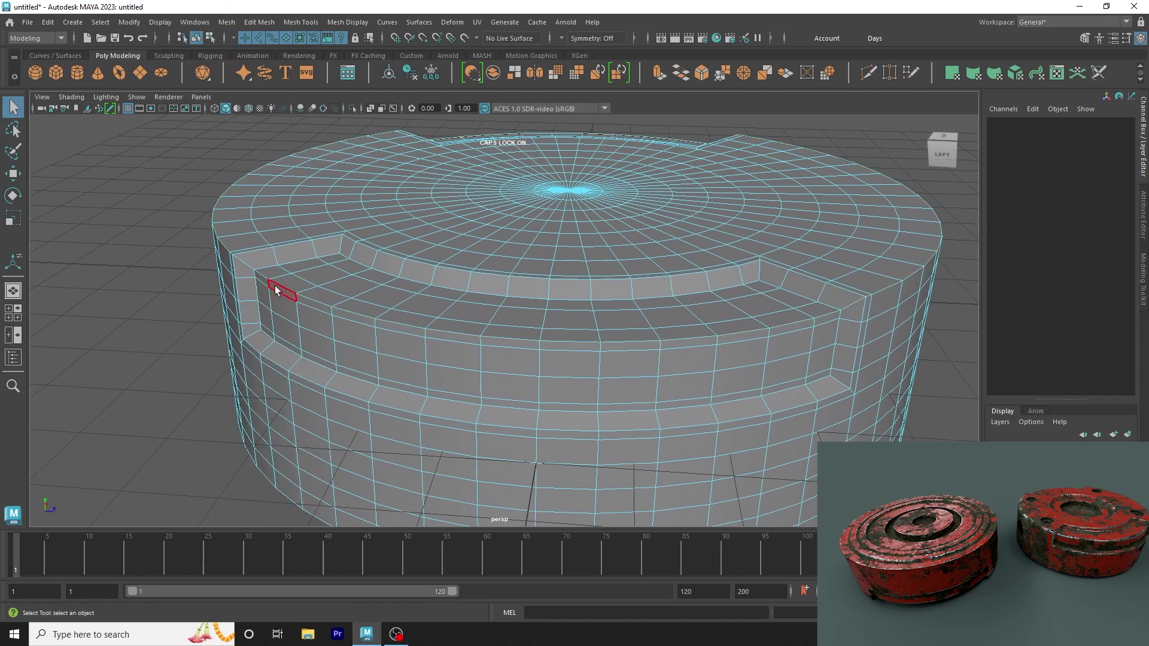
click(276, 288)
shift+double_click(794, 328)
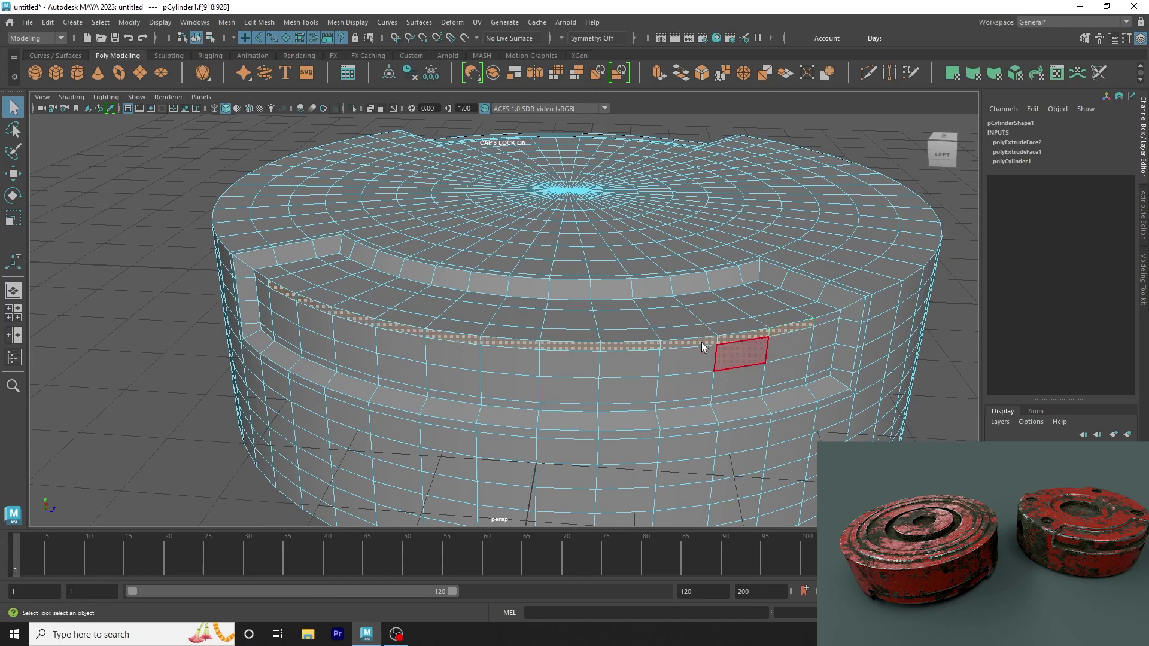
scroll(701, 342, down, 3)
scroll(480, 301, up, 2)
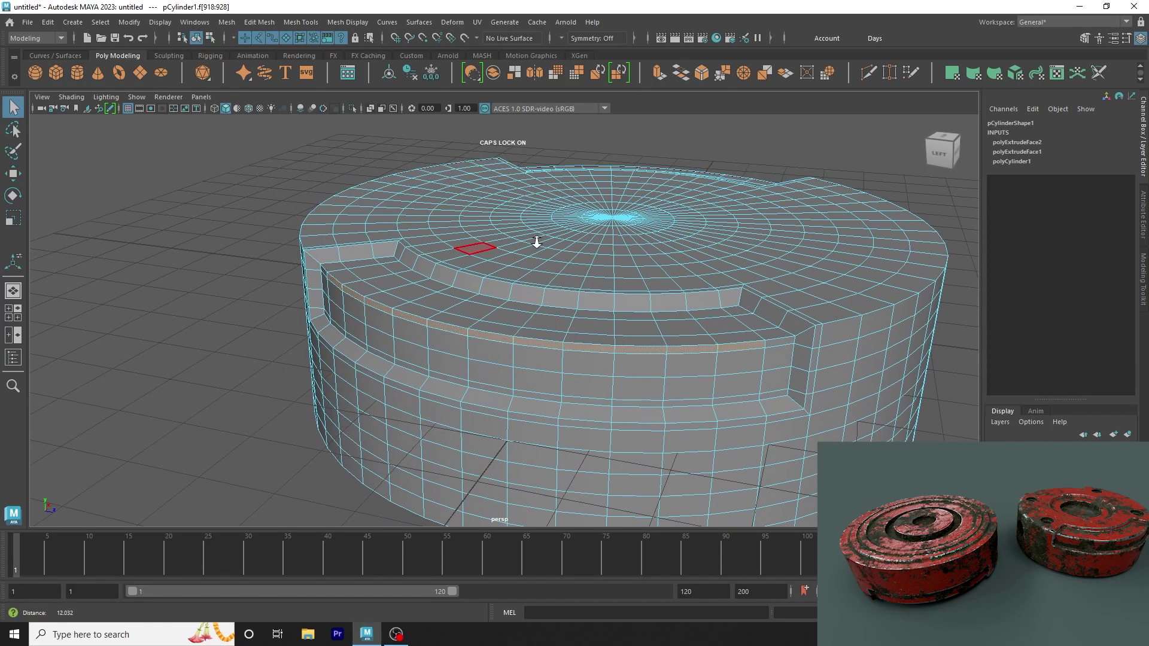
key(F8)
click(250, 282)
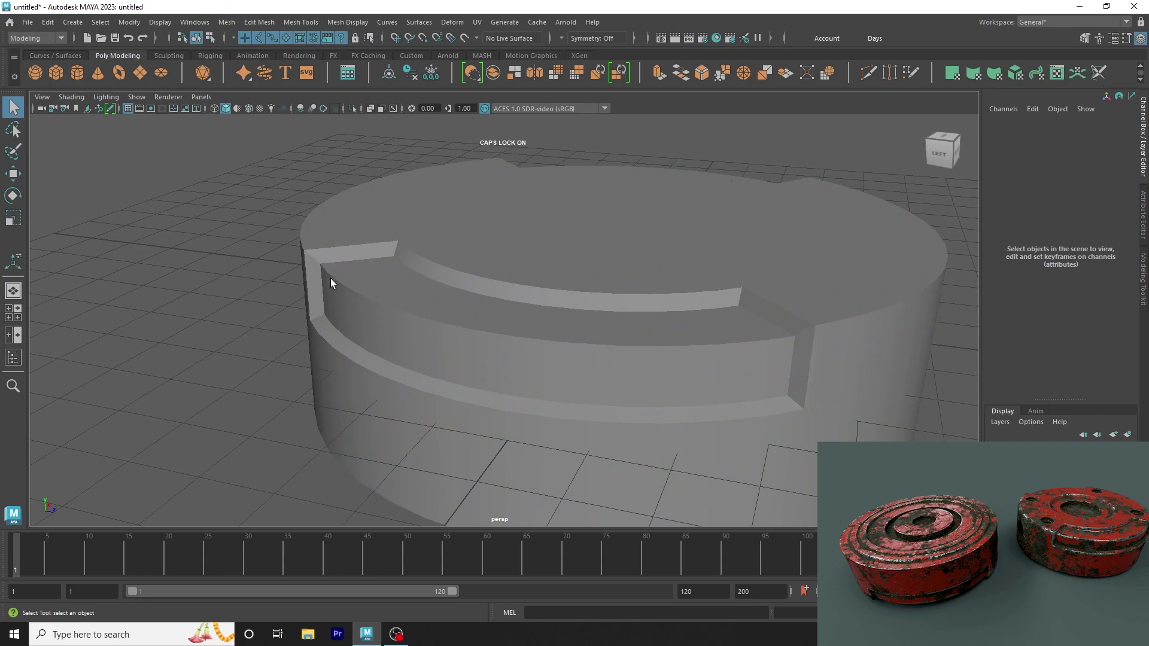
click(346, 271)
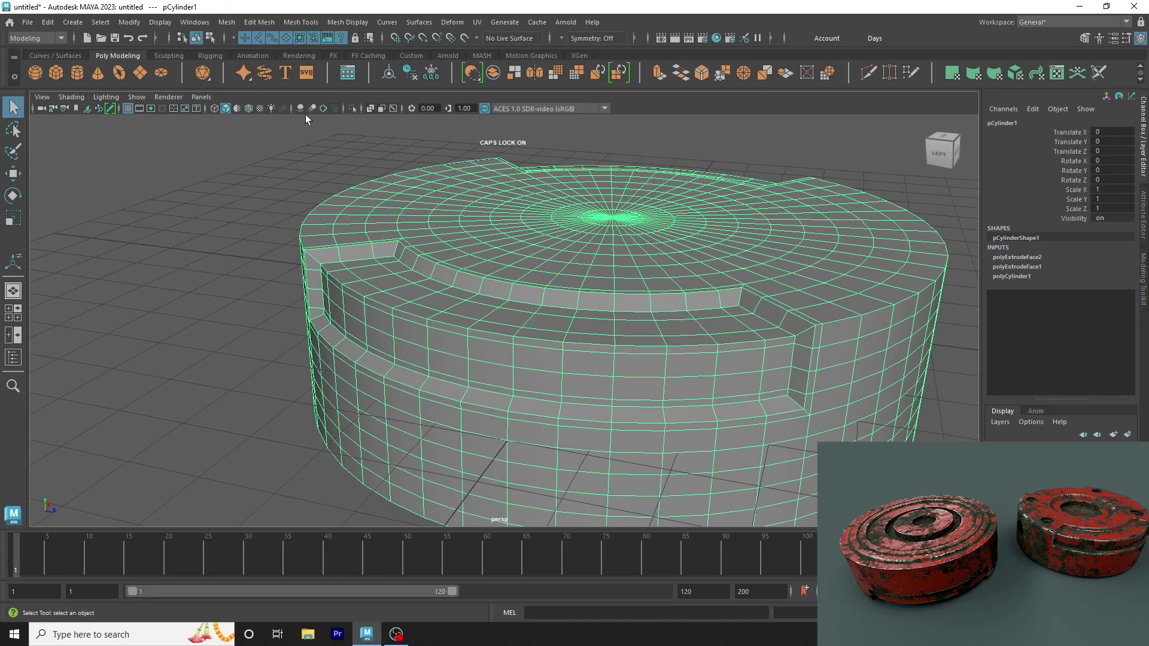
click(249, 227)
Step: Turn off Isolate Select so the full cylinder shows again, and reframe the view
key(f)
click(352, 108)
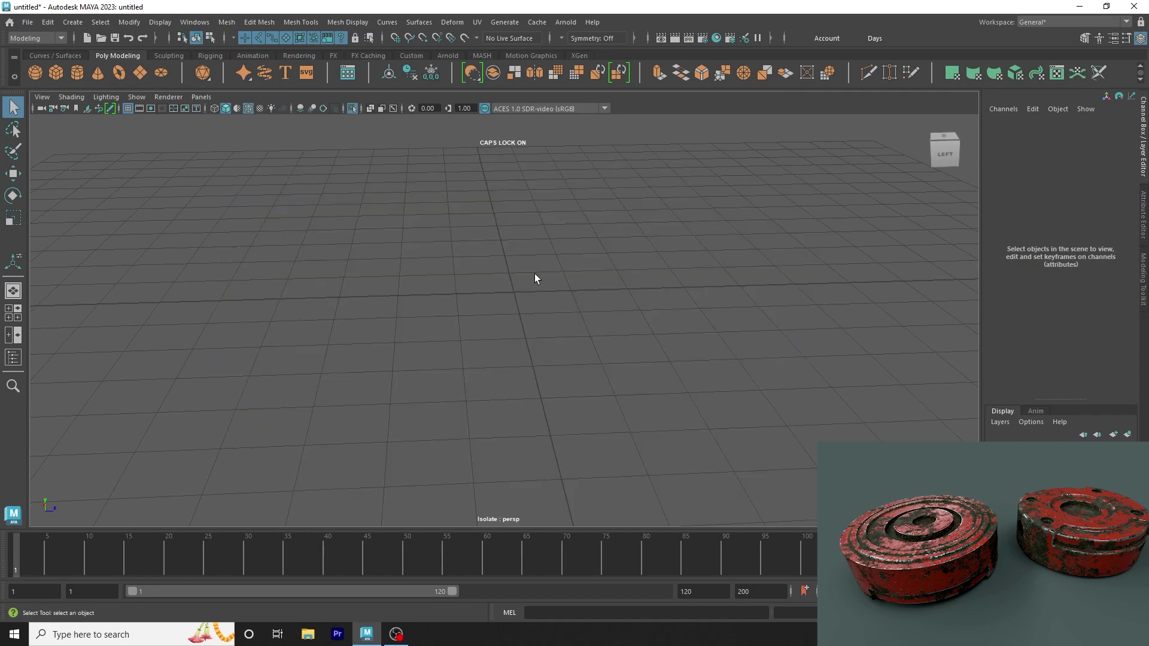
click(352, 108)
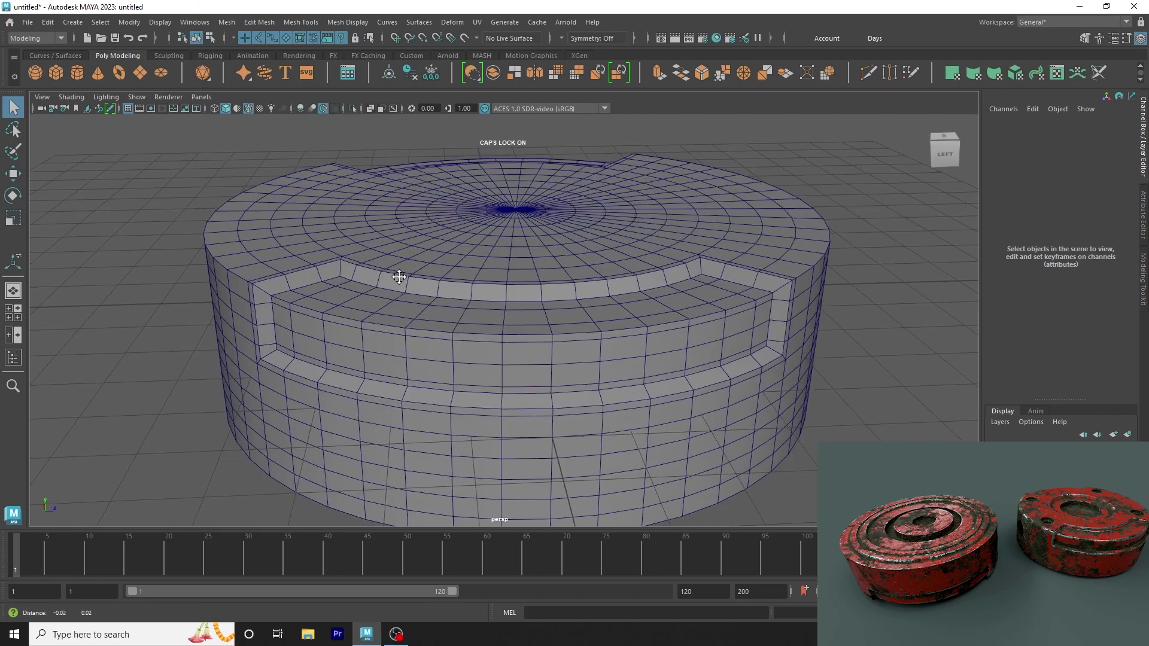
alt+drag(397, 284, 438, 287)
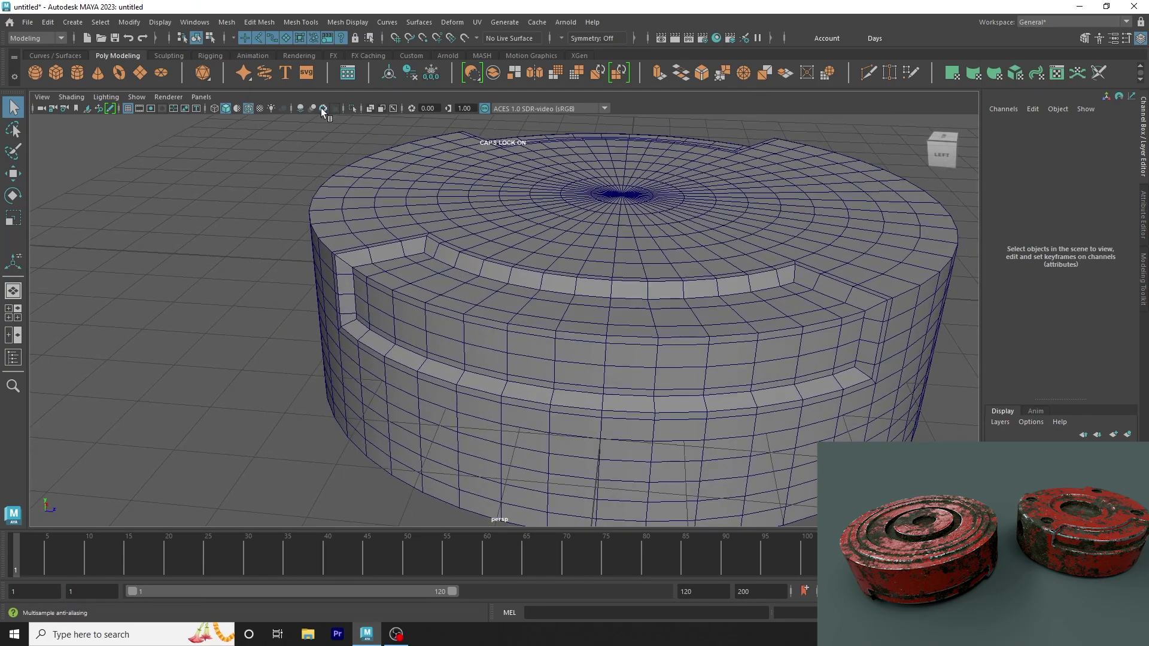
scroll(390, 231, up, 2)
scroll(312, 345, up, 2)
Step: Select the groove's vertical corner edges, lower step ring loop, step-corner edge and a rim edge
click(312, 341)
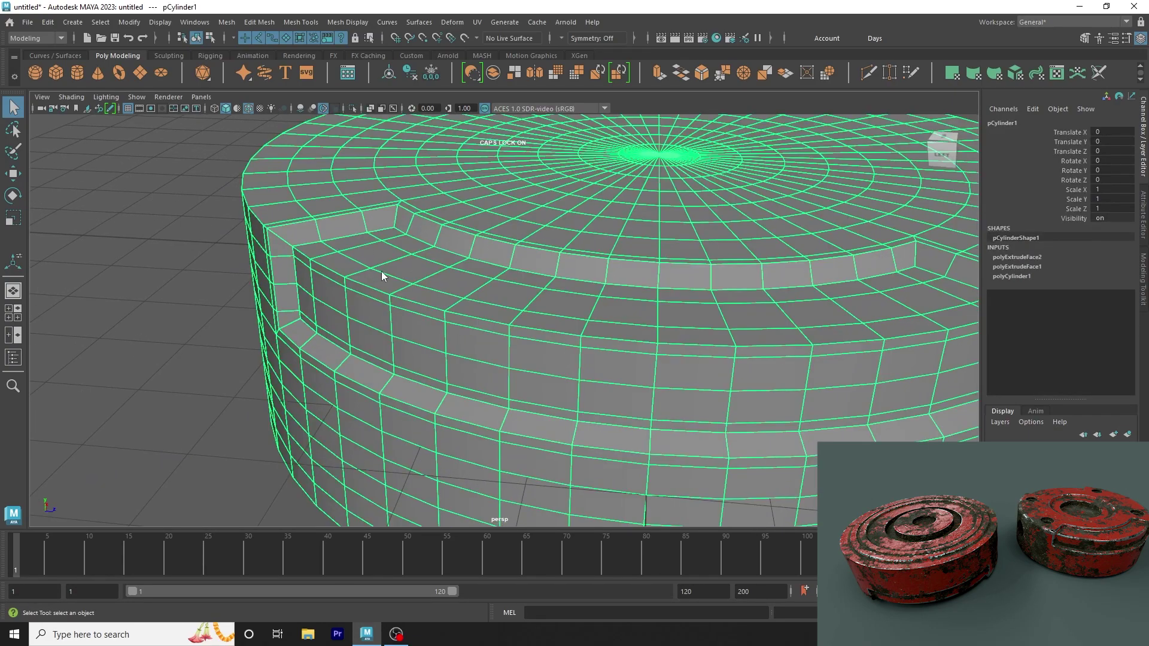
right_drag(382, 271, 374, 260)
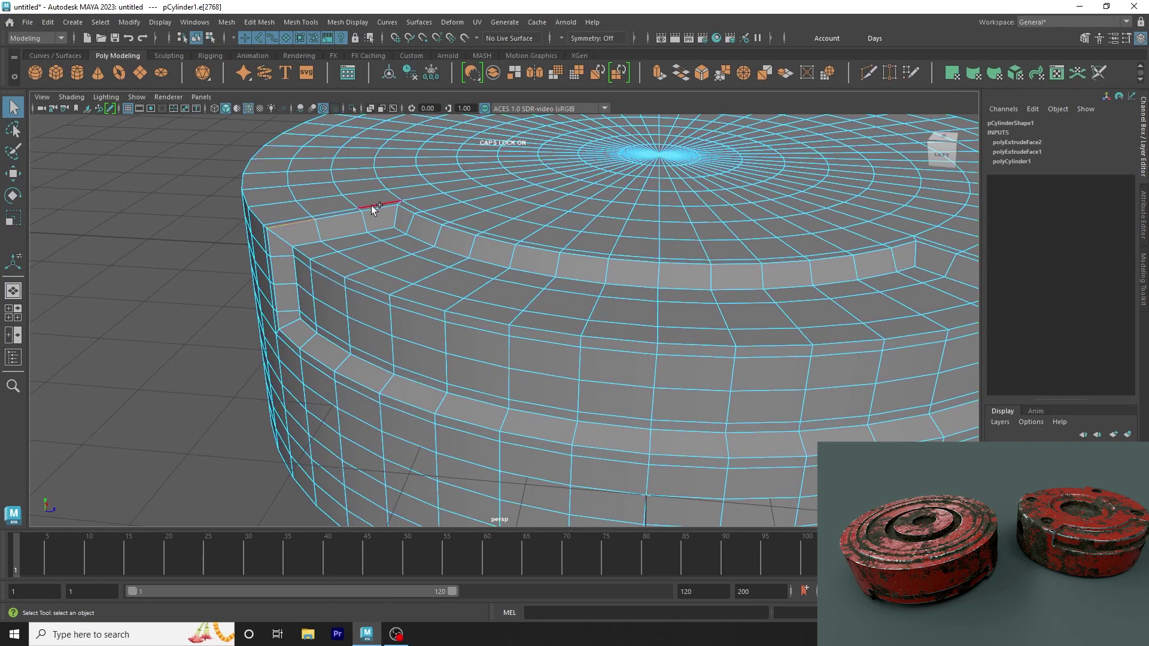
shift+click(273, 243)
scroll(493, 340, down, 2)
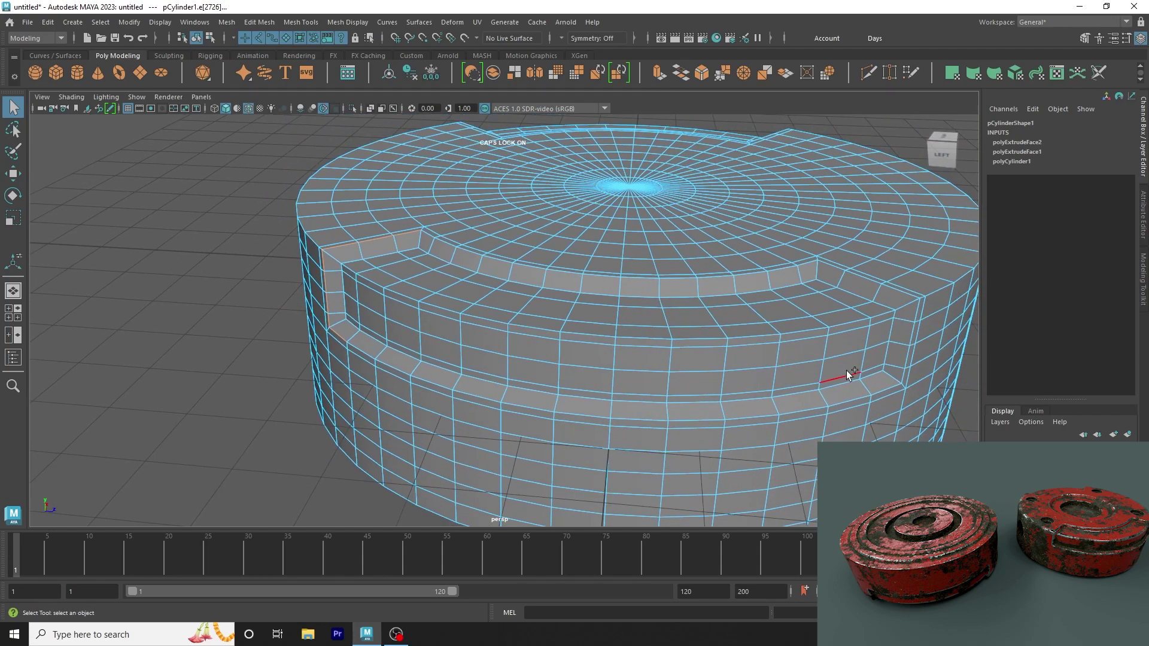
shift+double_click(893, 385)
shift+click(427, 238)
shift+click(352, 323)
Step: Extend the edge selection with Select > Similar and inspect it around the disc
mouse_move(661, 317)
alt+mouse_down()
mouse_move(616, 333)
mouse_move(685, 337)
mouse_move(665, 335)
alt+mouse_up()
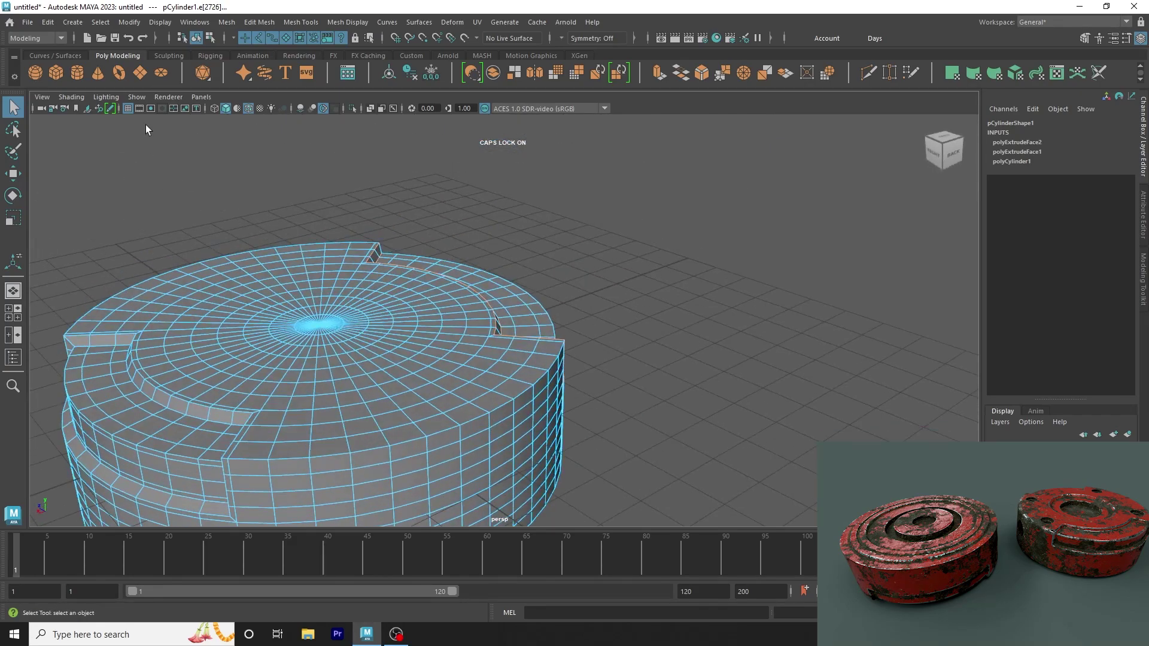
click(100, 22)
click(114, 106)
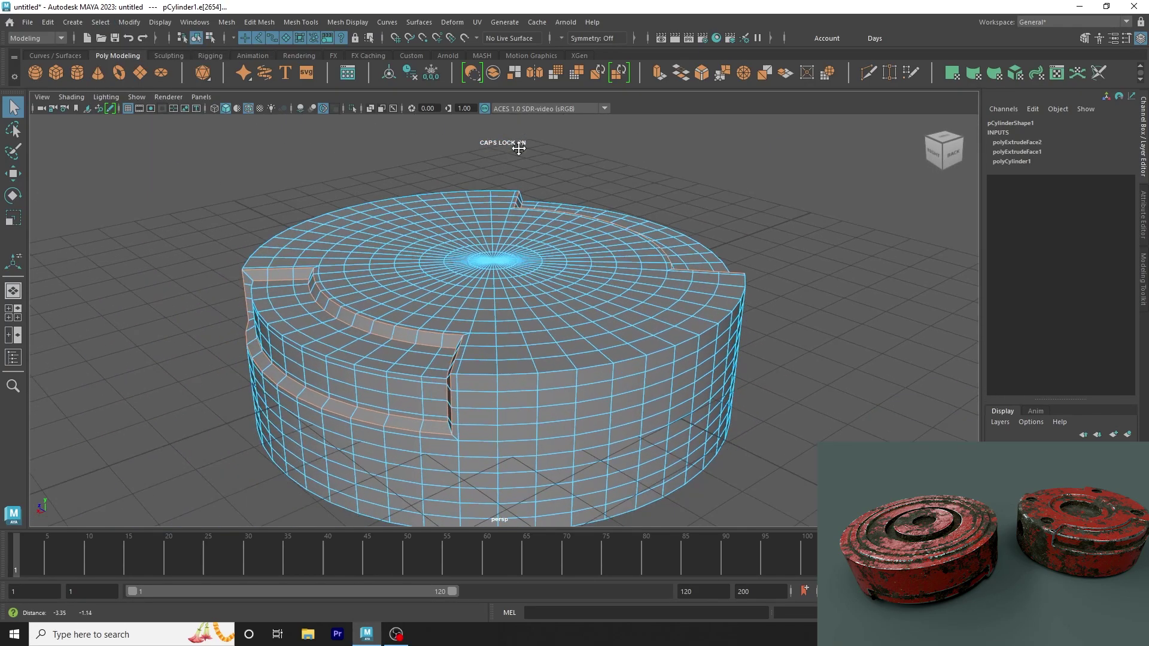
mouse_move(269, 252)
alt+mouse_down()
mouse_move(579, 215)
mouse_move(267, 251)
mouse_move(366, 278)
mouse_move(352, 279)
mouse_move(437, 280)
mouse_move(404, 277)
mouse_move(441, 307)
mouse_move(267, 264)
mouse_move(289, 263)
alt+mouse_up()
alt+right_drag(288, 264, 356, 286)
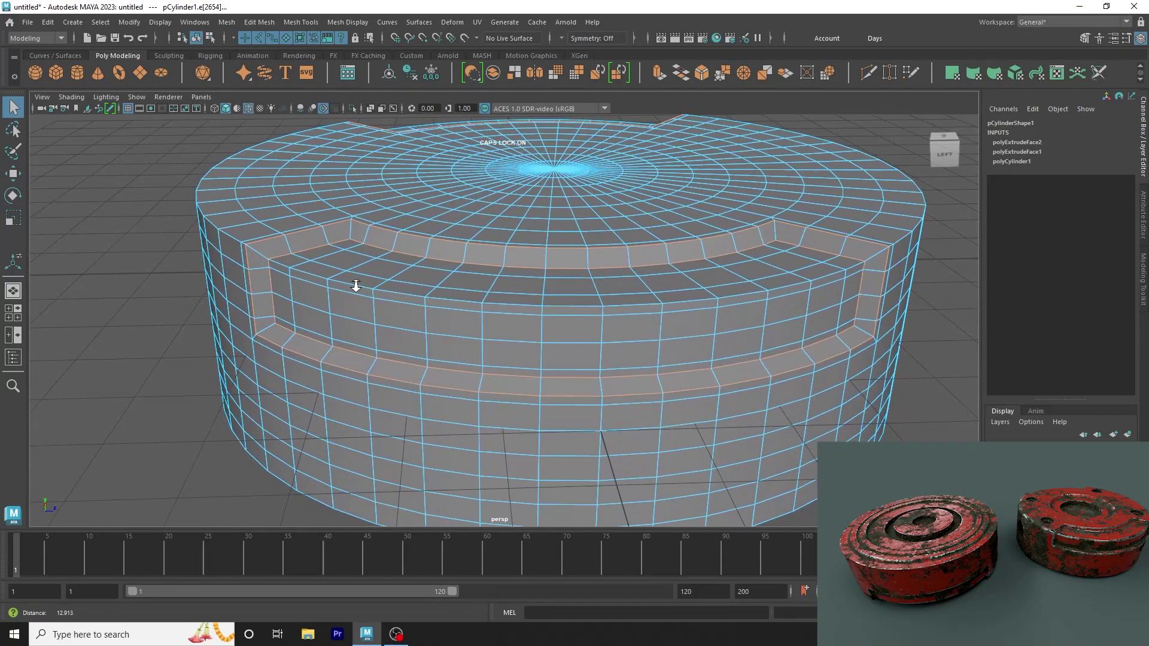
mouse_move(356, 285)
alt+mouse_down()
mouse_move(385, 310)
mouse_move(613, 171)
alt+mouse_up()
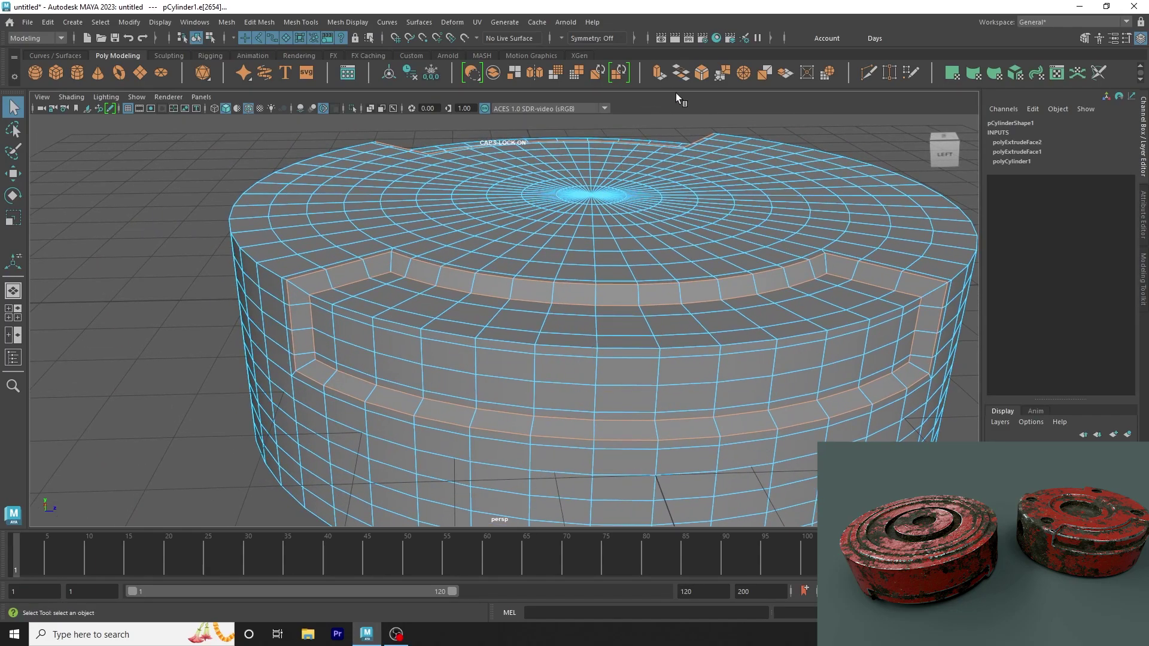
Step: Bevel the selected groove edges with 3 segments and fraction 0.27, then preview smoothed
click(701, 72)
alt+drag(490, 236, 523, 255)
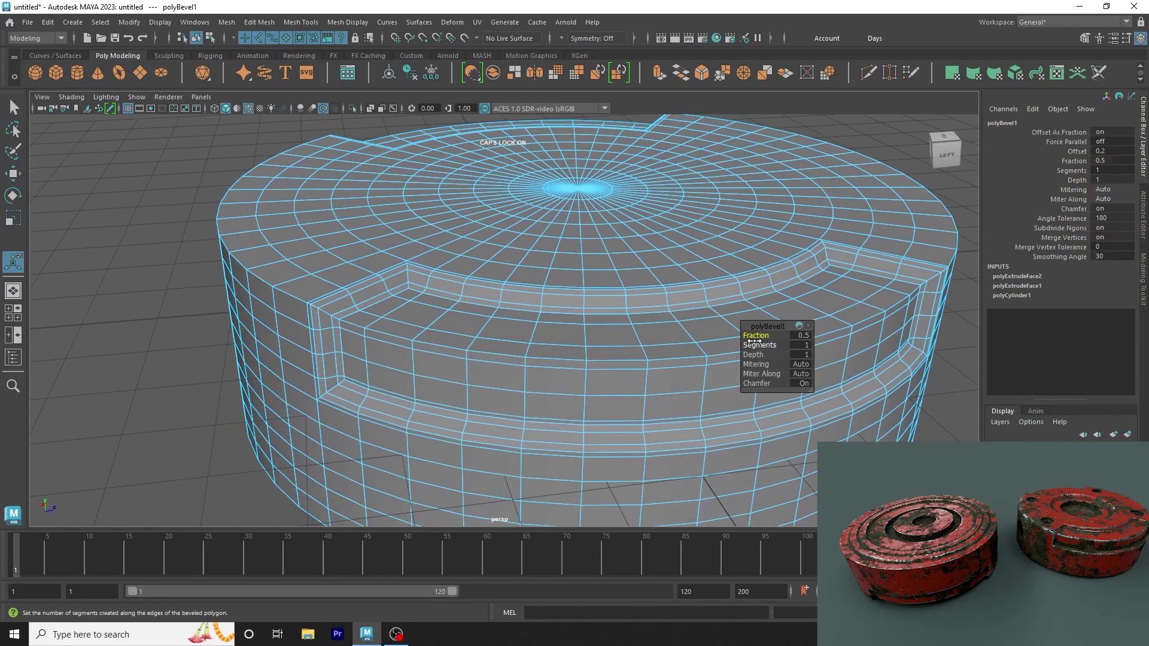
drag(774, 345, 745, 337)
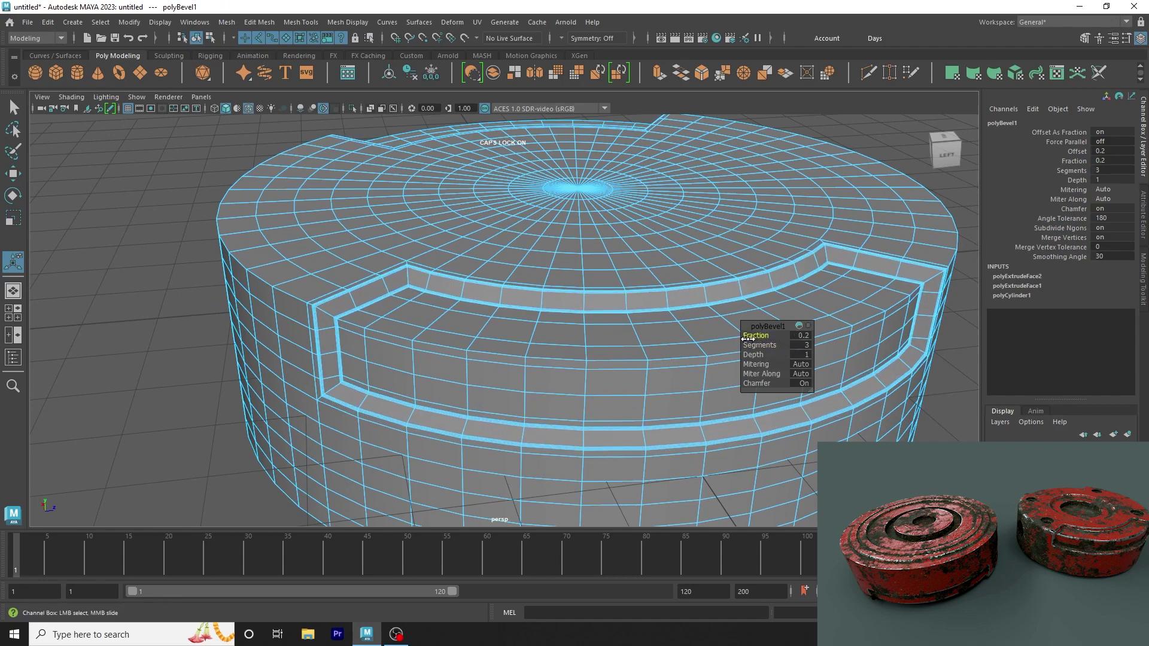
alt+drag(479, 335, 486, 331)
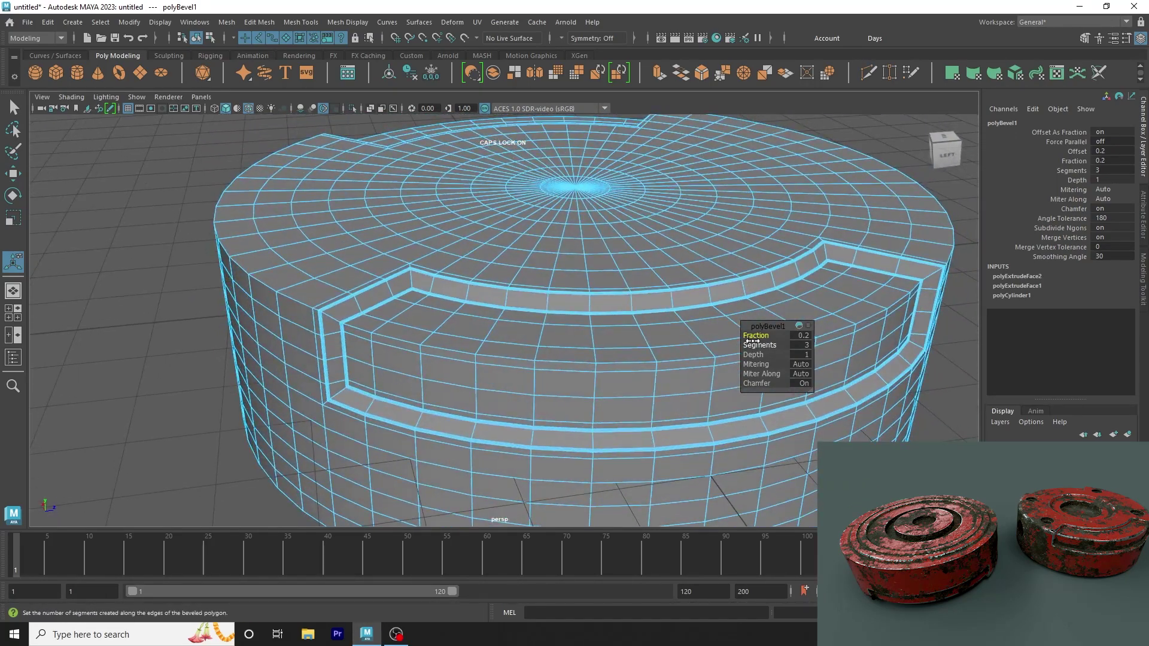
drag(759, 337, 766, 339)
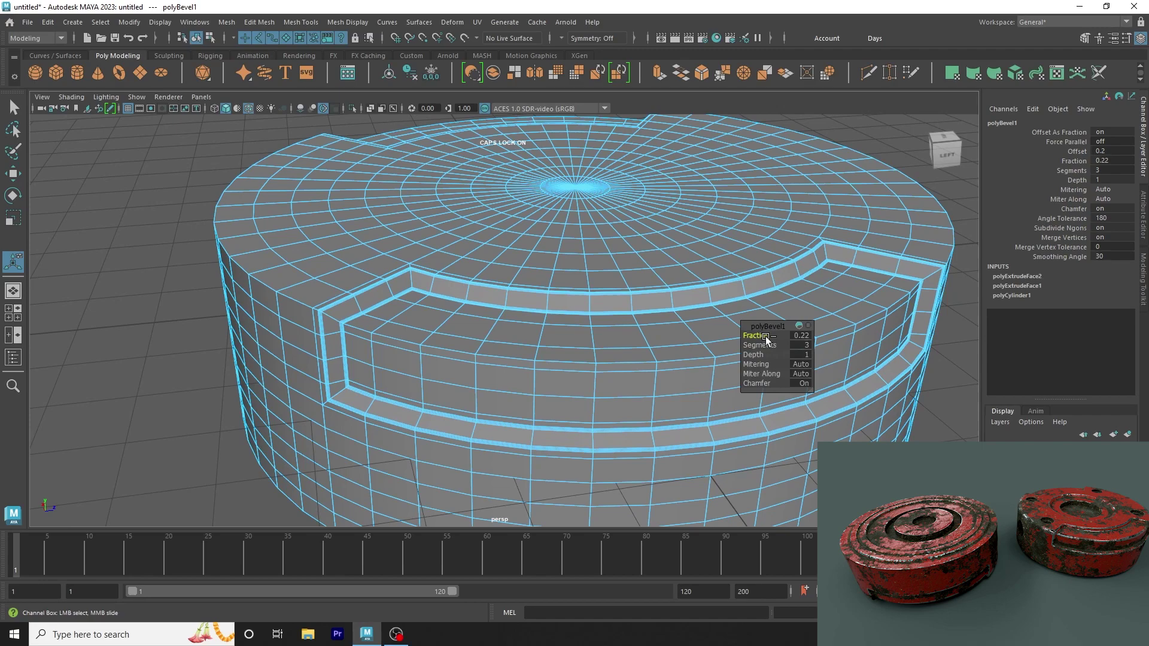
key(3)
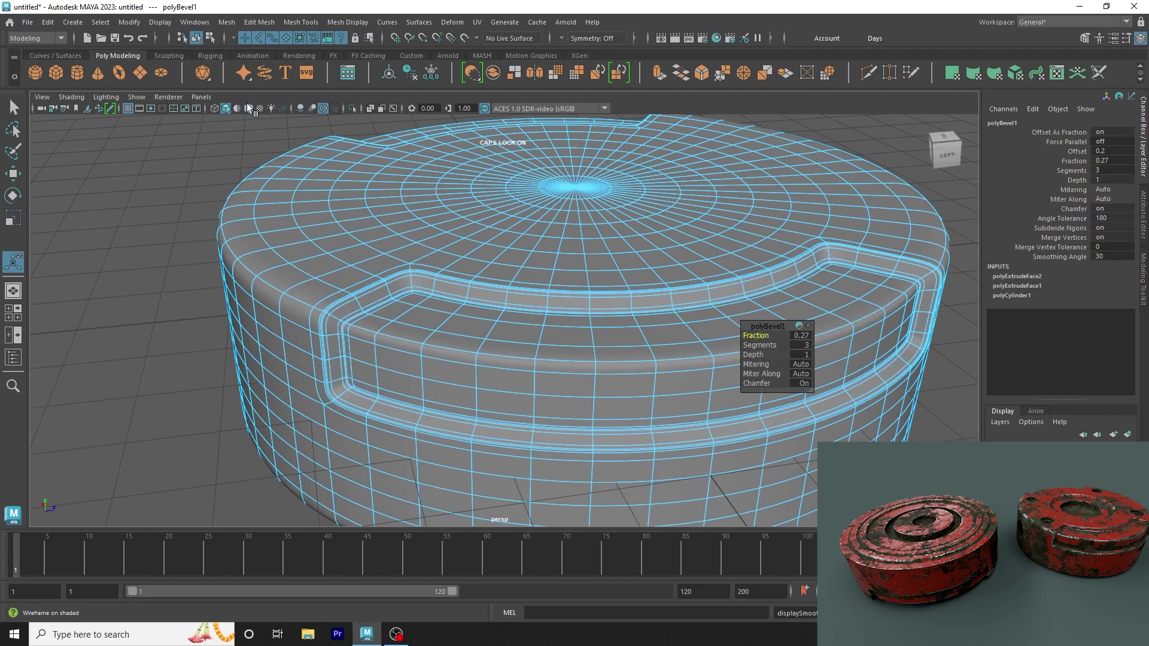
key(q)
click(156, 259)
alt+drag(156, 259, 308, 304)
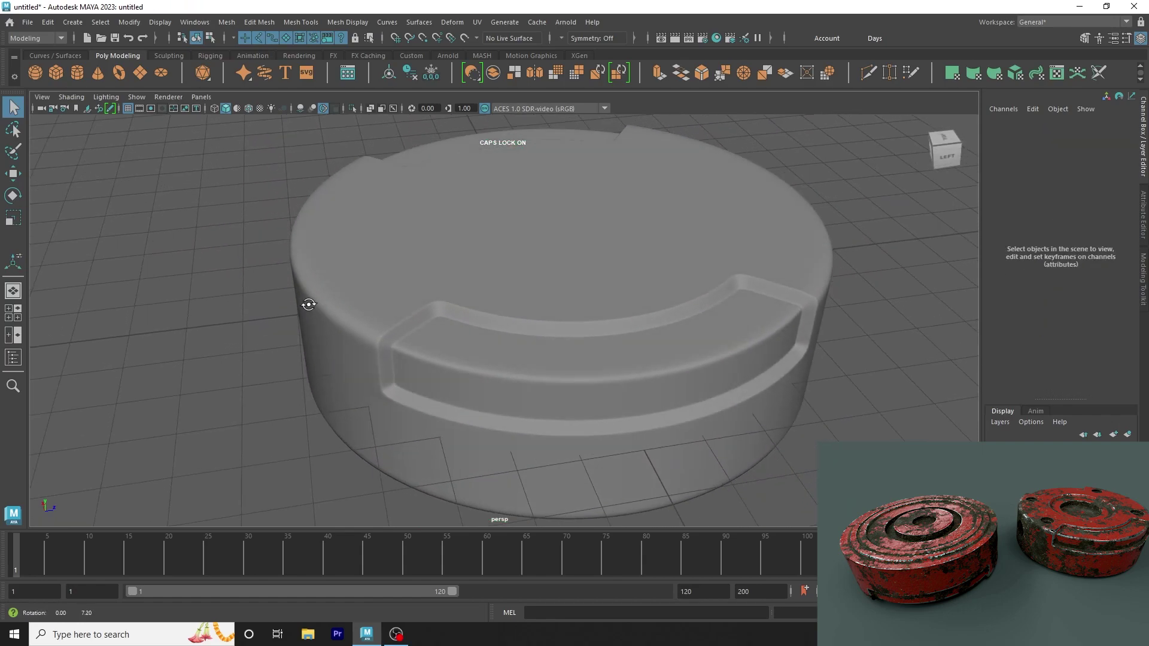
alt+right_drag(308, 305, 309, 290)
alt+drag(308, 290, 385, 287)
alt+right_drag(385, 287, 365, 318)
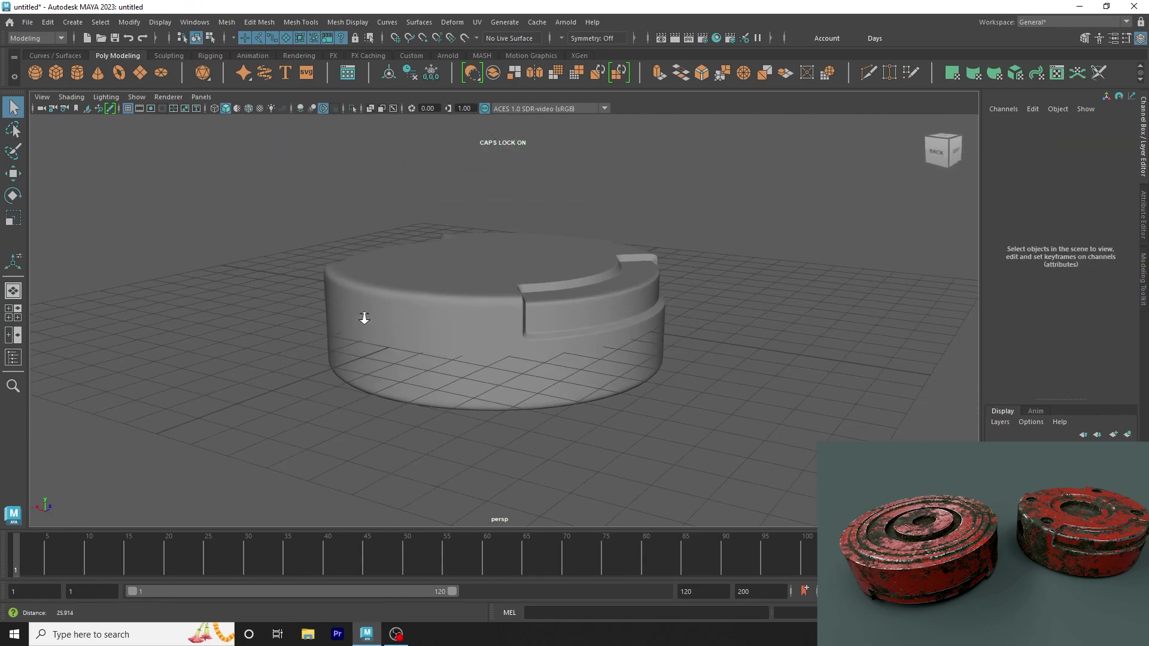
mouse_move(364, 318)
alt+mouse_down()
mouse_move(576, 342)
mouse_move(557, 328)
mouse_move(408, 330)
mouse_move(572, 343)
mouse_move(537, 321)
mouse_move(505, 380)
mouse_move(398, 294)
mouse_move(454, 335)
alt+mouse_up()
Step: Select the disc, turn off smooth preview, and look straight down on its top
click(486, 358)
mouse_move(455, 335)
alt+right_down()
mouse_move(473, 350)
mouse_move(459, 361)
alt+right_up()
key(1)
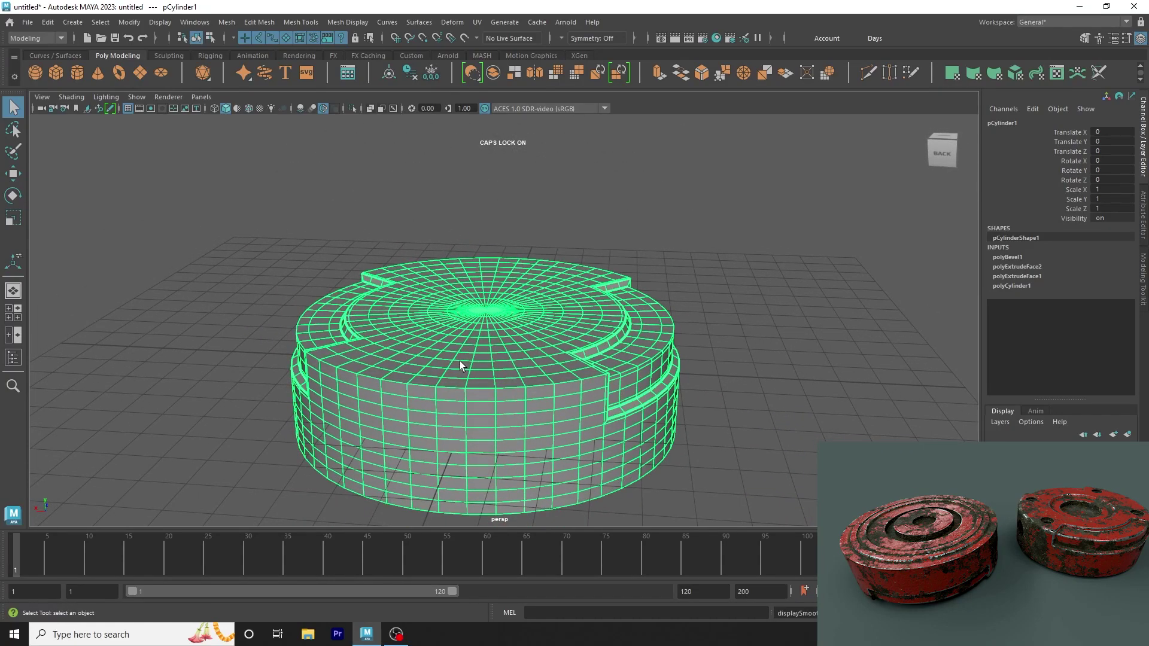
mouse_move(460, 361)
alt+mouse_down()
mouse_move(498, 265)
mouse_move(455, 248)
mouse_move(436, 266)
alt+mouse_up()
key(space)
alt+right_drag(313, 207, 710, 393)
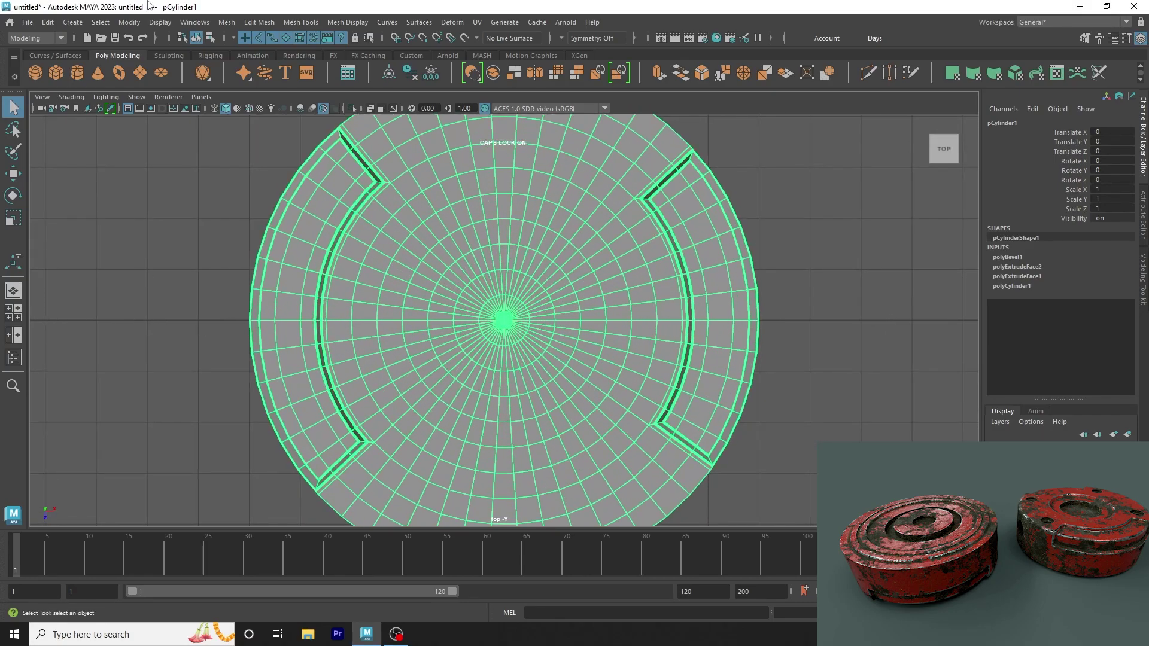
alt+right_drag(164, 121, 636, 459)
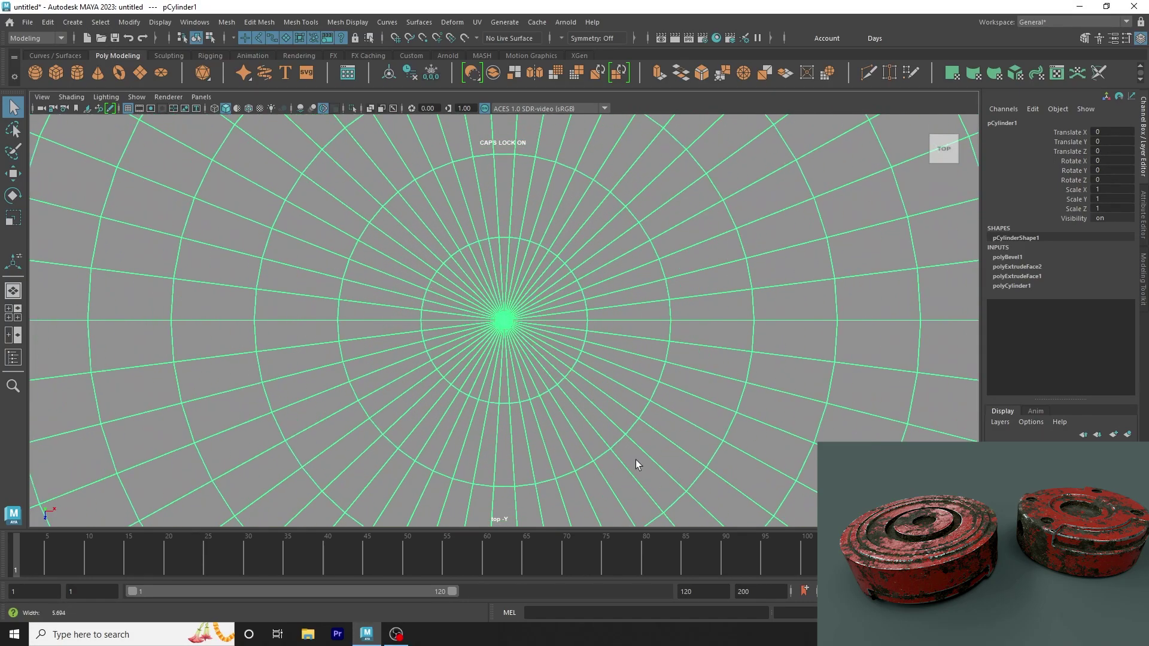
Step: Select the top's centre vertices and convert them to a face selection
mouse_move(493, 280)
right_down()
mouse_move(490, 337)
mouse_move(435, 280)
right_up()
click(502, 324)
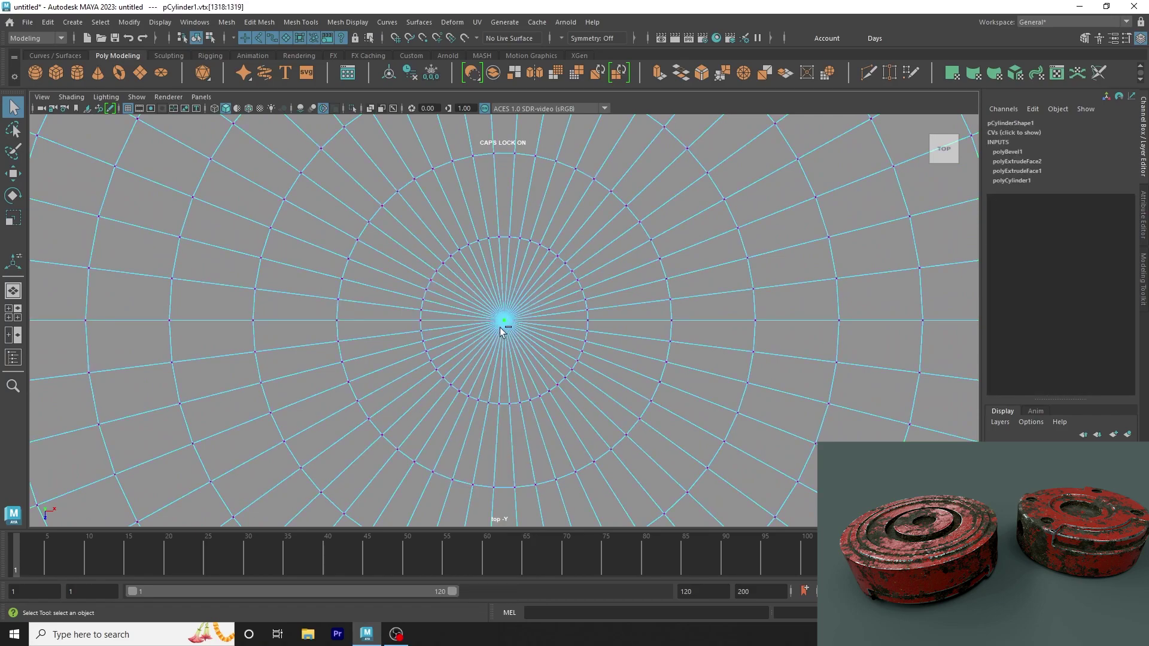
ctrl+right_click(501, 329)
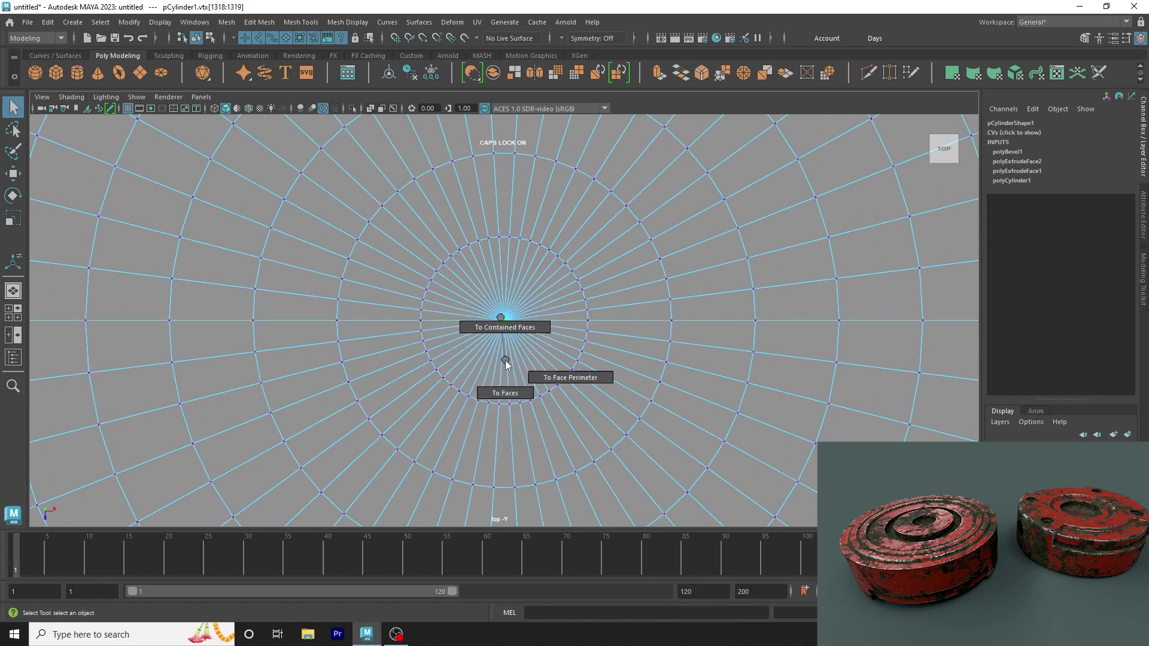
ctrl+right_drag(504, 334, 599, 419)
mouse_move(692, 386)
alt+right_down()
mouse_move(631, 353)
mouse_move(809, 406)
alt+right_up()
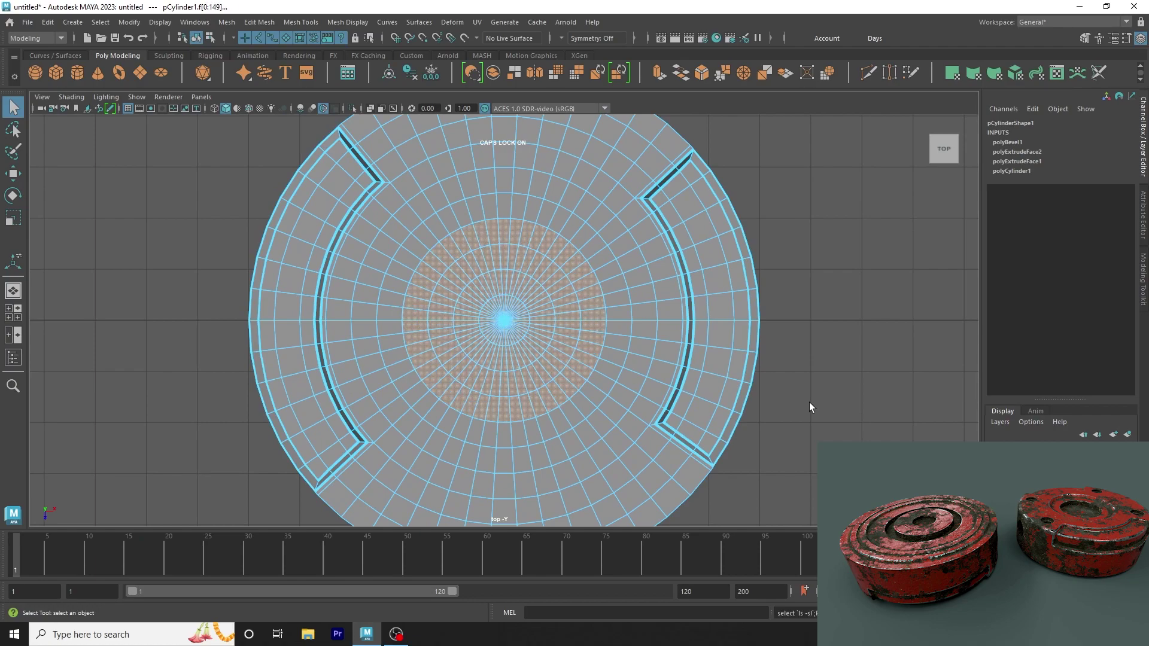
key(space)
drag(776, 243, 773, 181)
alt+right_drag(773, 181, 569, 279)
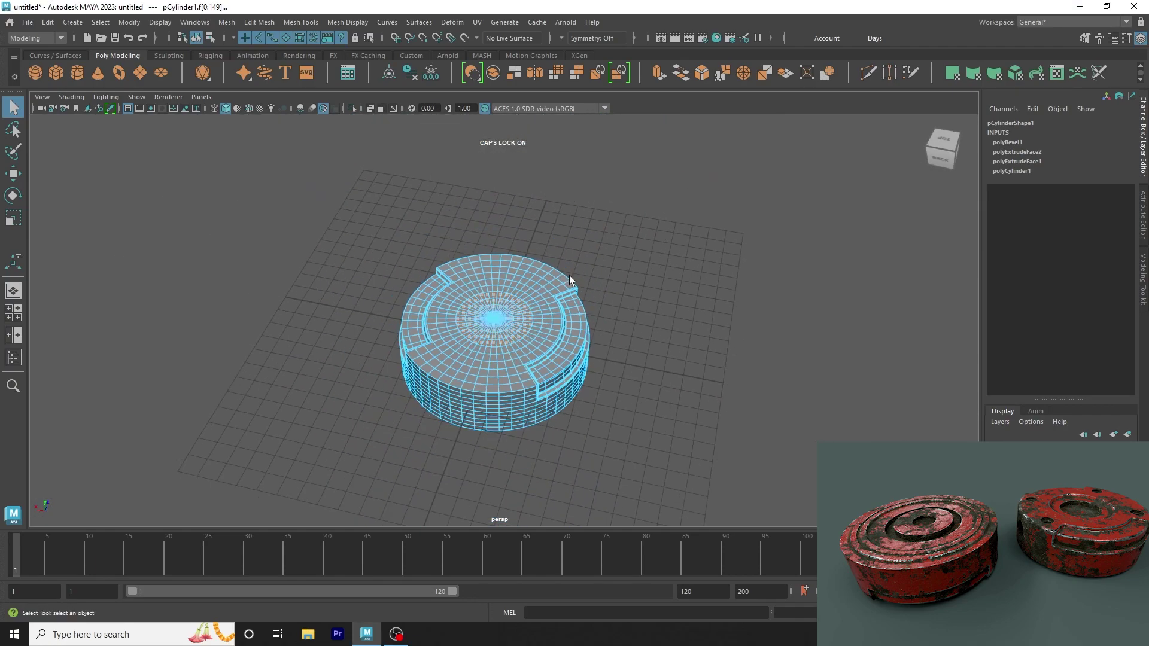
alt+drag(569, 275, 562, 251)
alt+right_drag(562, 251, 633, 314)
Step: Grow the top face selection by one ring and deselect the bottom faces
key(5)
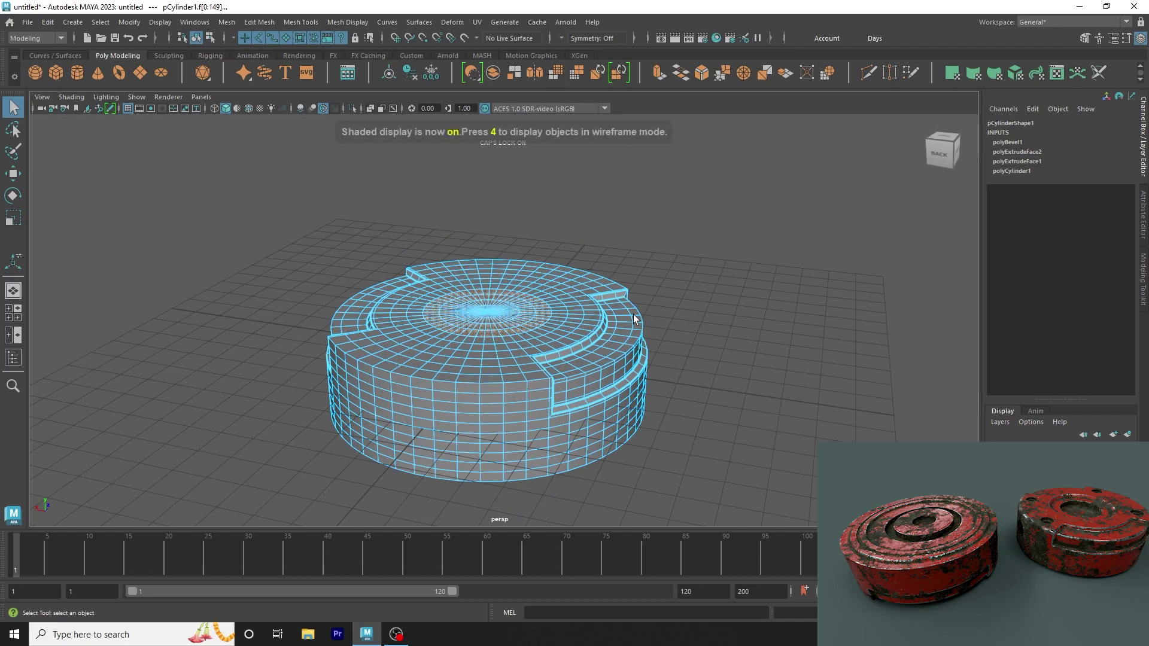
key(4)
key(5)
scroll(494, 367, up, 2)
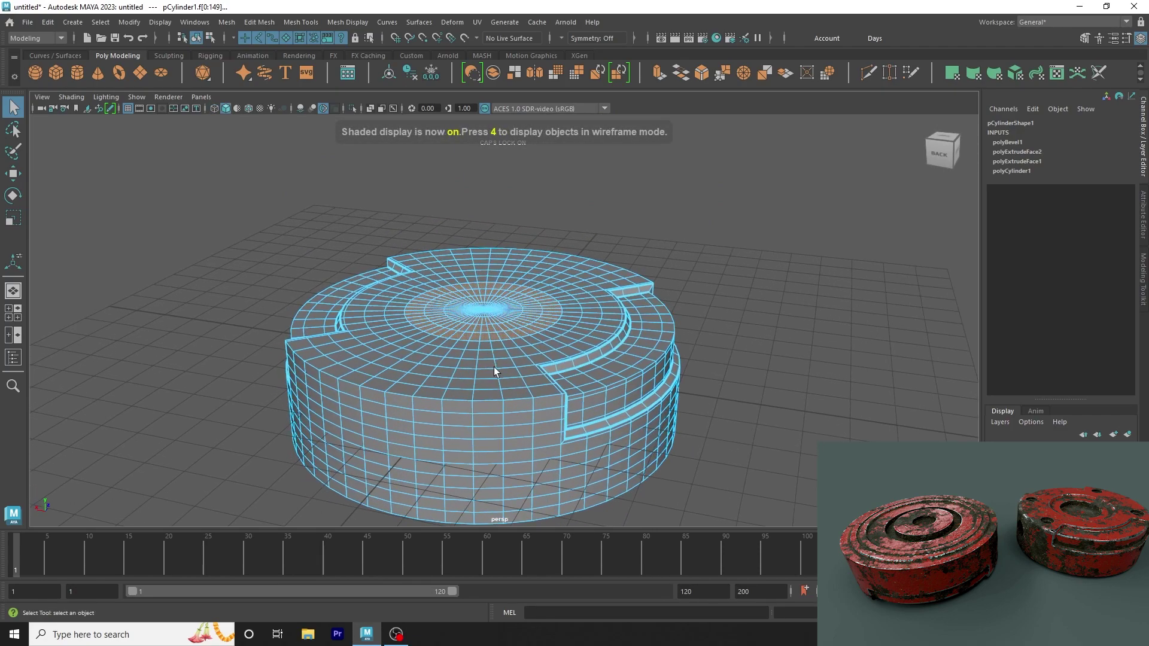
key(shift+period)
key(4)
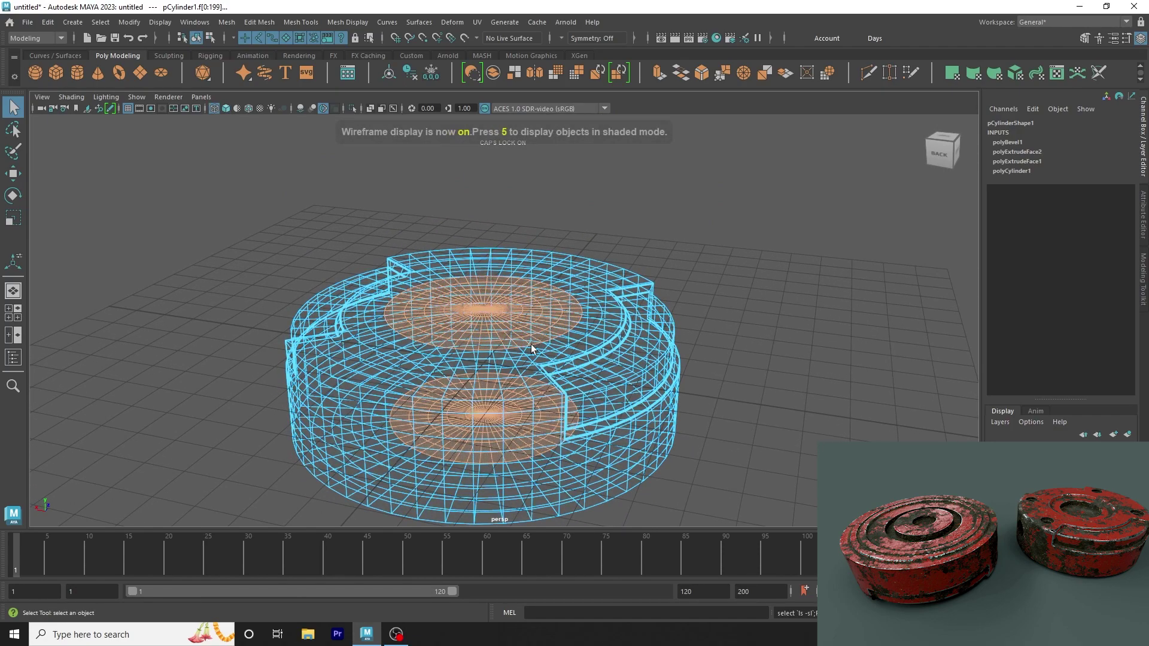
alt+drag(531, 347, 533, 311)
scroll(725, 444, down, 2)
drag(768, 458, 73, 401)
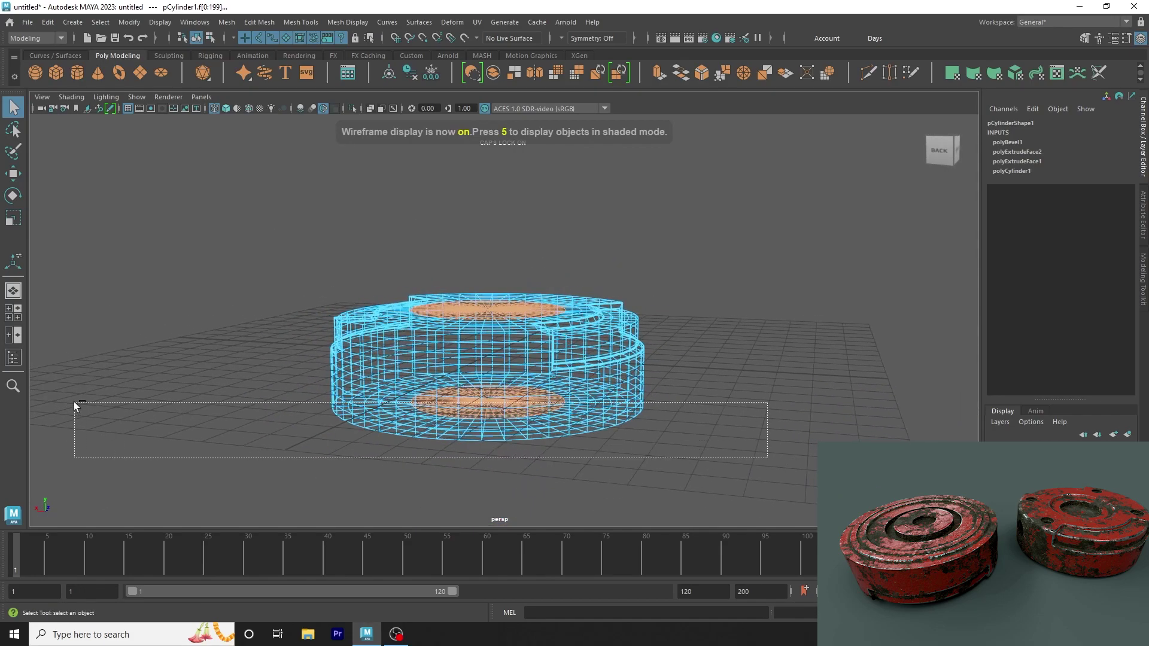
alt+drag(116, 350, 376, 357)
key(5)
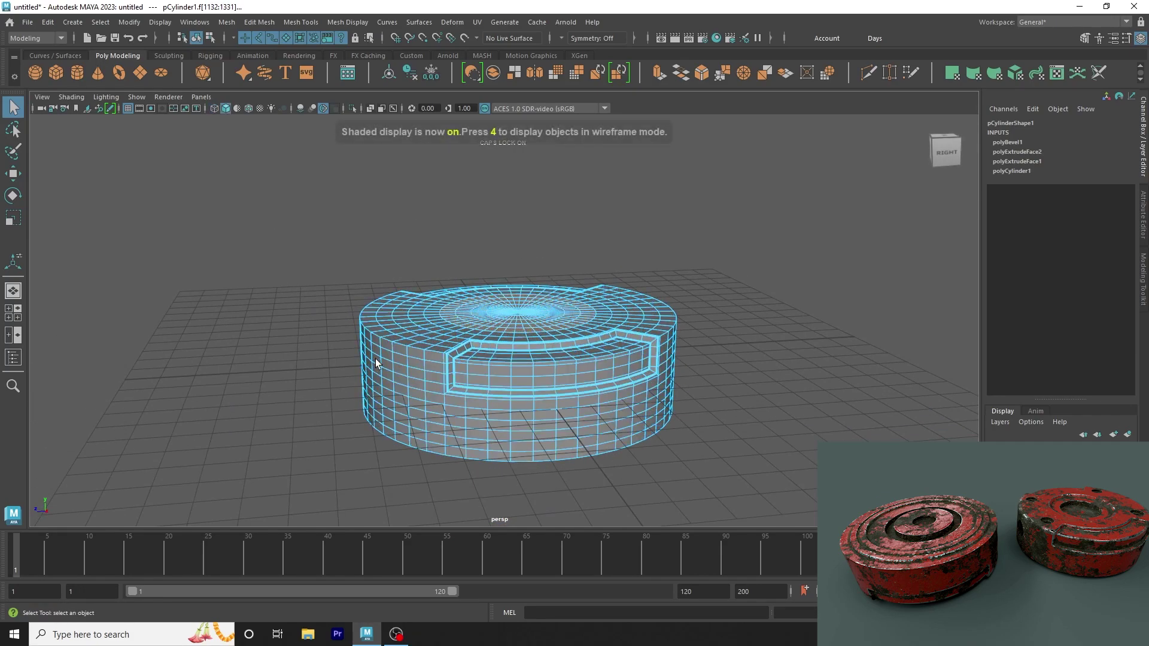
Step: Orbit and zoom around the disc to inspect the top face selection
scroll(375, 357, up, 5)
scroll(385, 267, down, 3)
scroll(345, 296, down, 1)
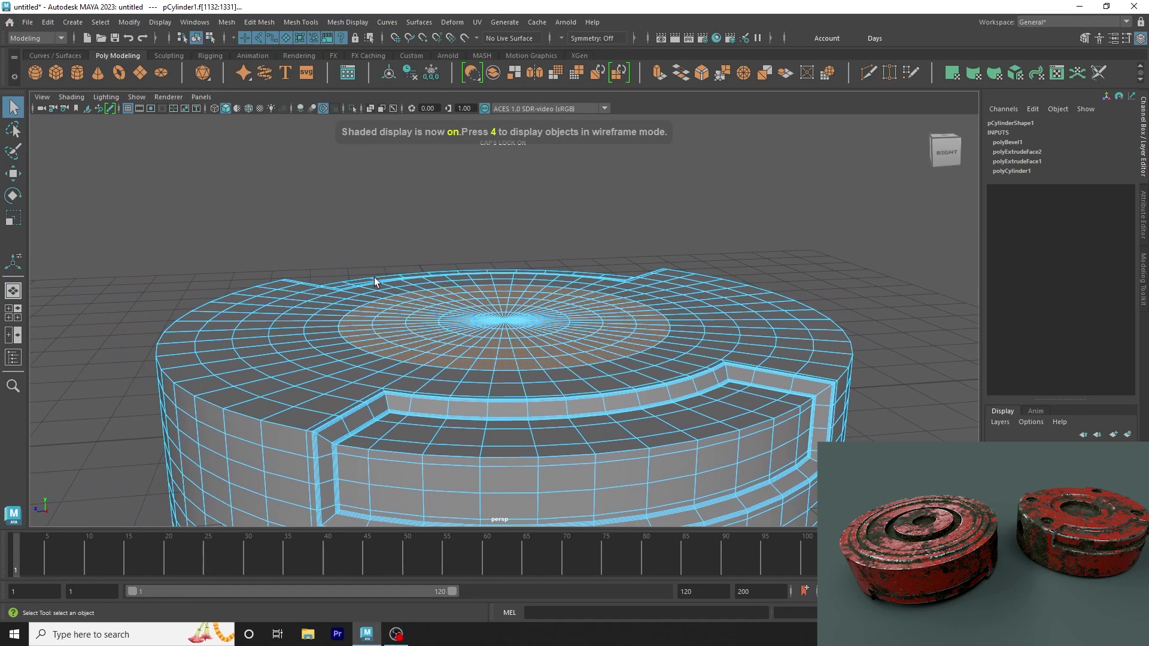
click(515, 349)
mouse_move(375, 282)
alt+mouse_down()
mouse_move(513, 346)
mouse_move(393, 395)
mouse_move(393, 411)
mouse_move(503, 372)
mouse_move(461, 259)
alt+mouse_up()
click(249, 110)
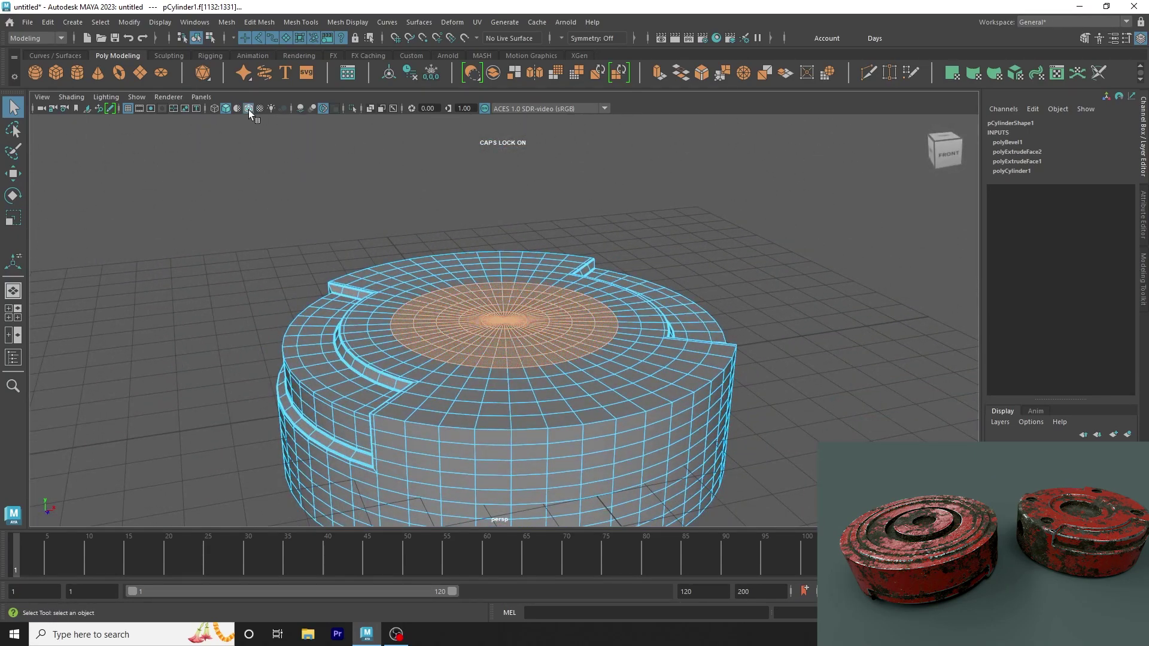
scroll(480, 203, up, 2)
scroll(311, 168, down, 3)
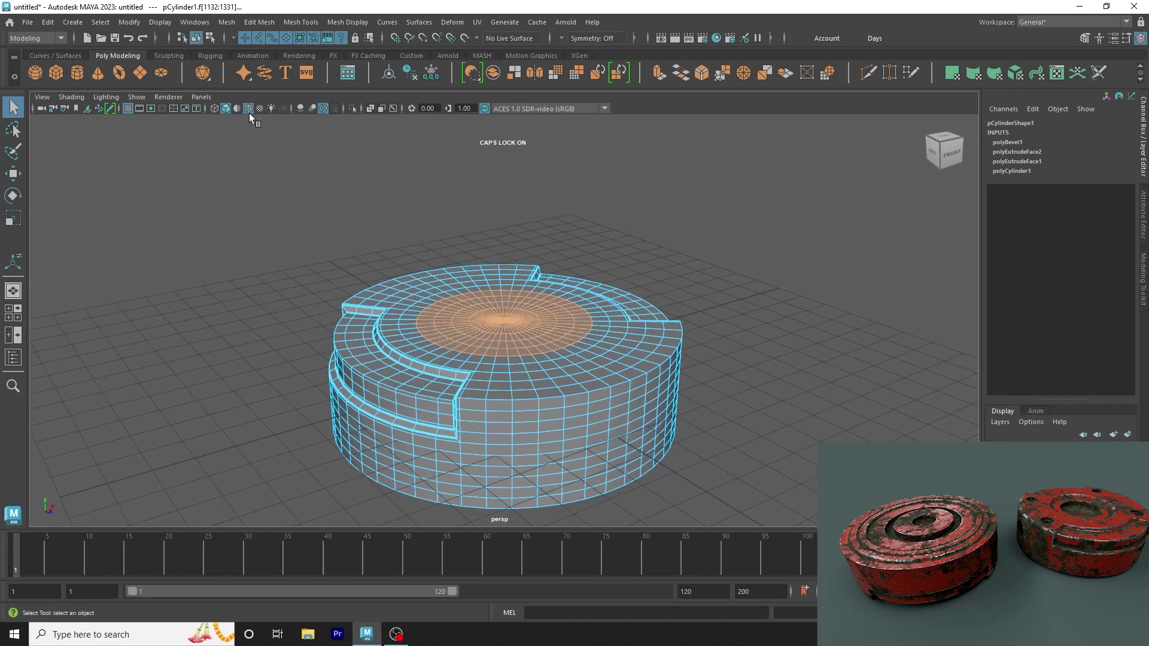
scroll(651, 105, up, 3)
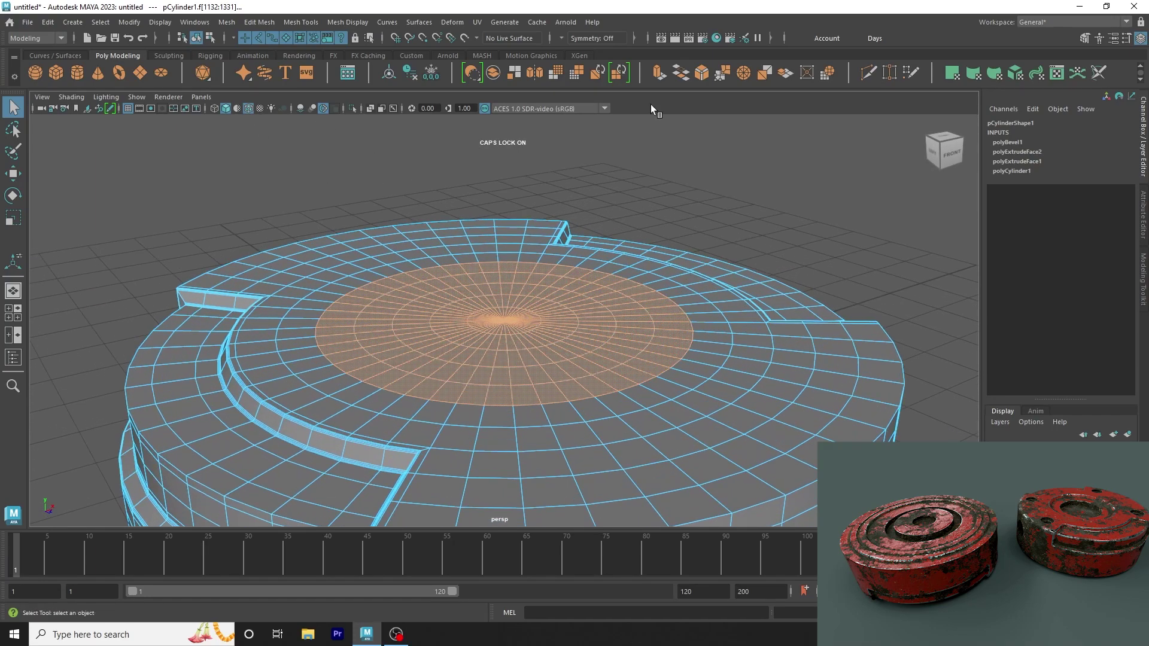
Step: Extrude the central top faces down to Local Translate Z -0.25 with Offset 0.27
click(657, 74)
mouse_move(778, 345)
mouse_down()
mouse_move(796, 344)
mouse_move(761, 347)
mouse_up()
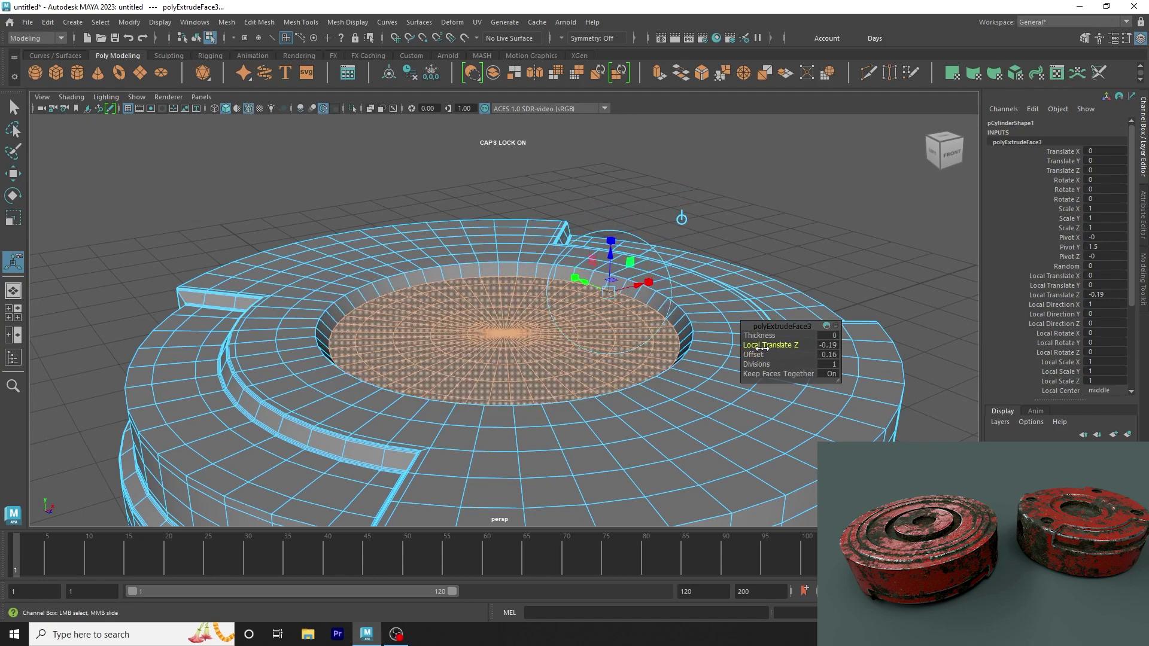
scroll(355, 198, down, 3)
mouse_move(355, 198)
alt+mouse_down()
mouse_move(411, 303)
mouse_move(391, 257)
alt+mouse_up()
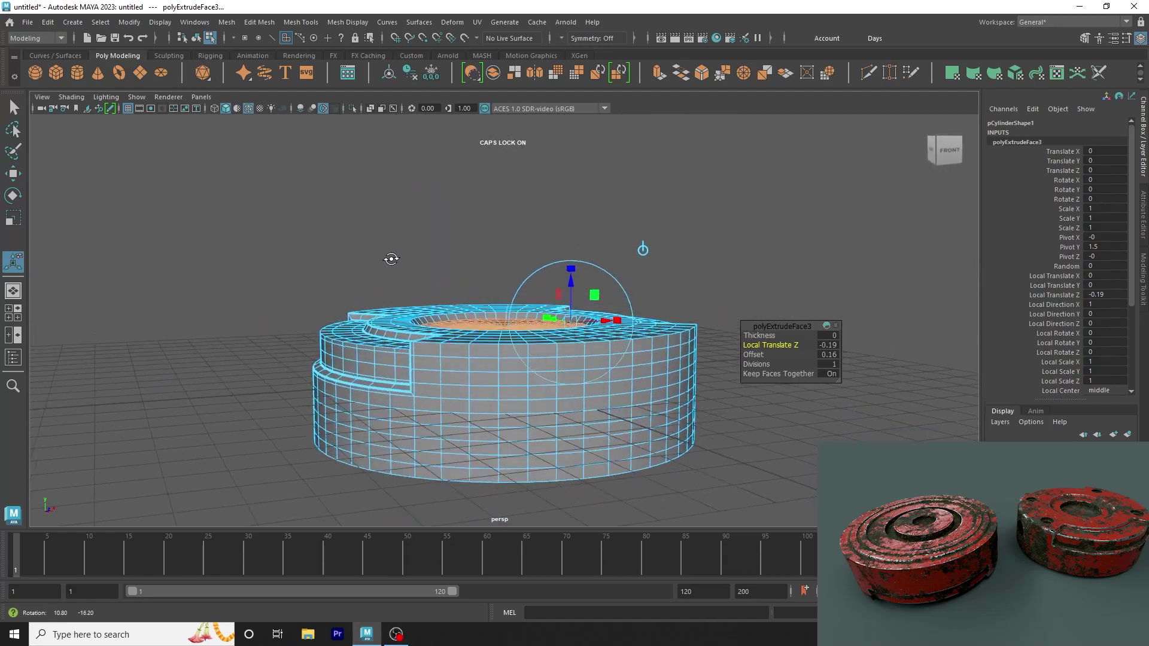
mouse_move(789, 346)
mouse_down()
mouse_move(774, 349)
mouse_move(790, 349)
mouse_up()
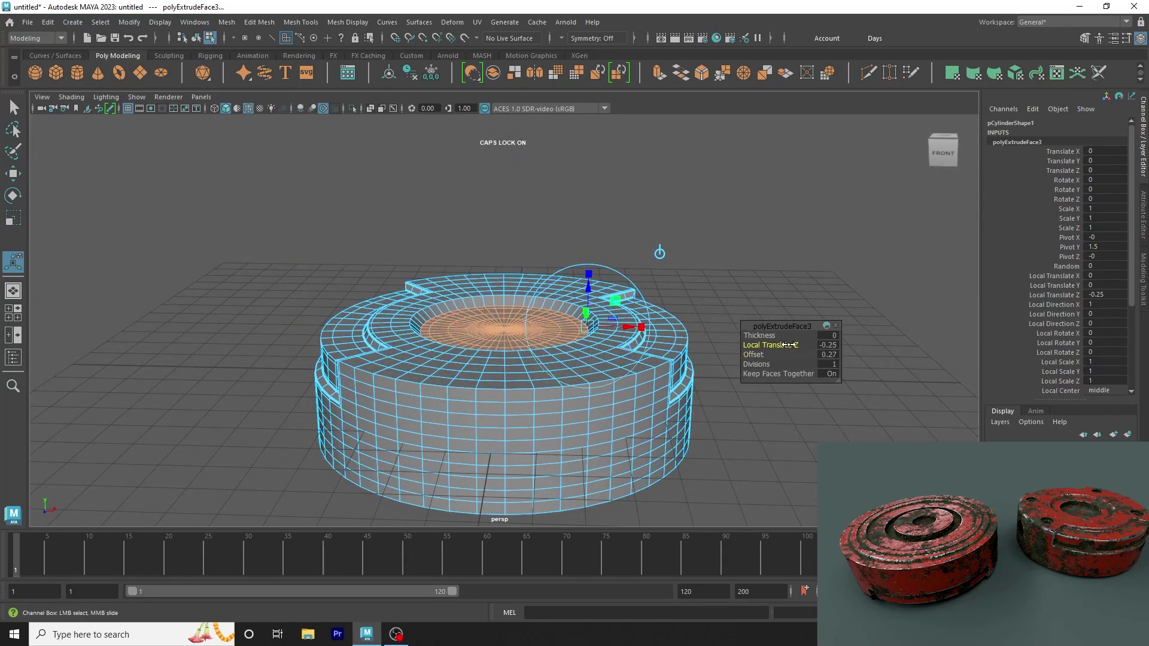
mouse_move(416, 271)
alt+mouse_down()
mouse_move(461, 295)
mouse_move(474, 367)
mouse_move(474, 324)
alt+mouse_up()
scroll(727, 343, up, 3)
scroll(727, 342, down, 5)
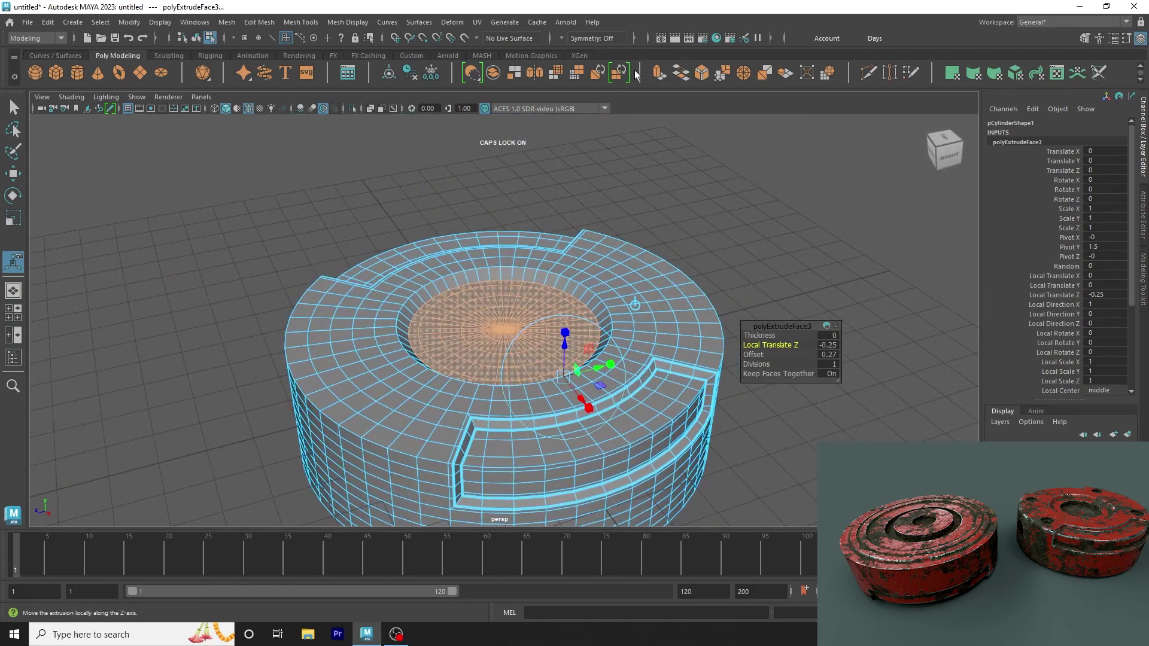
Step: Extrude the hole faces a second time and inset them further inward
click(660, 73)
alt+drag(530, 149, 454, 216)
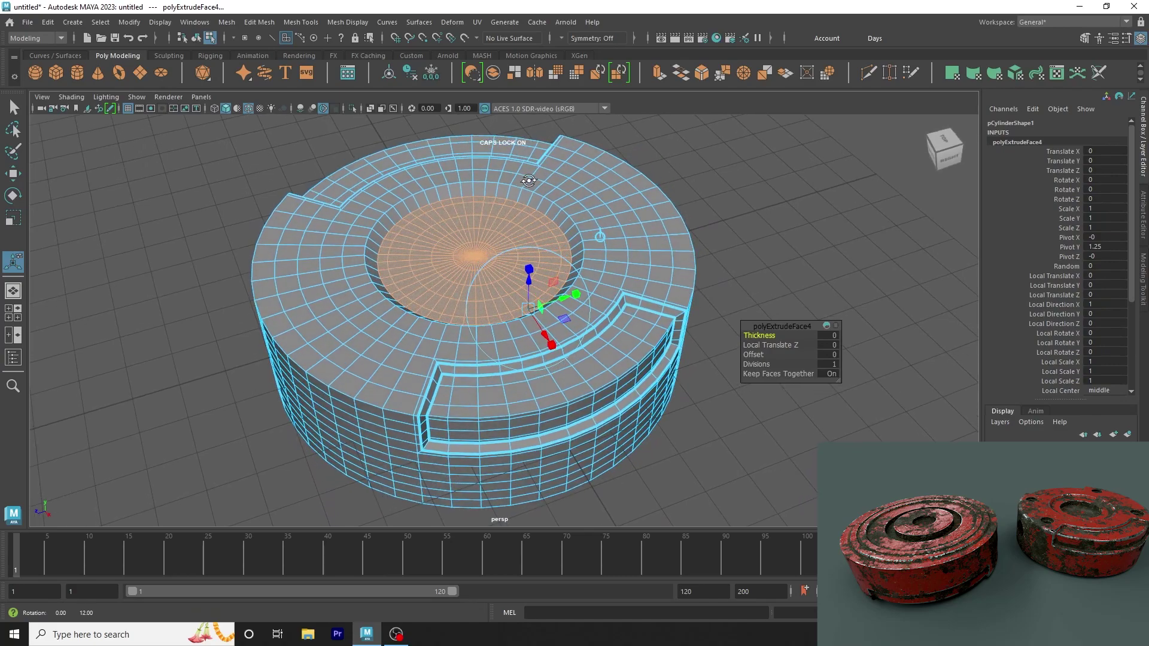
drag(759, 355, 768, 353)
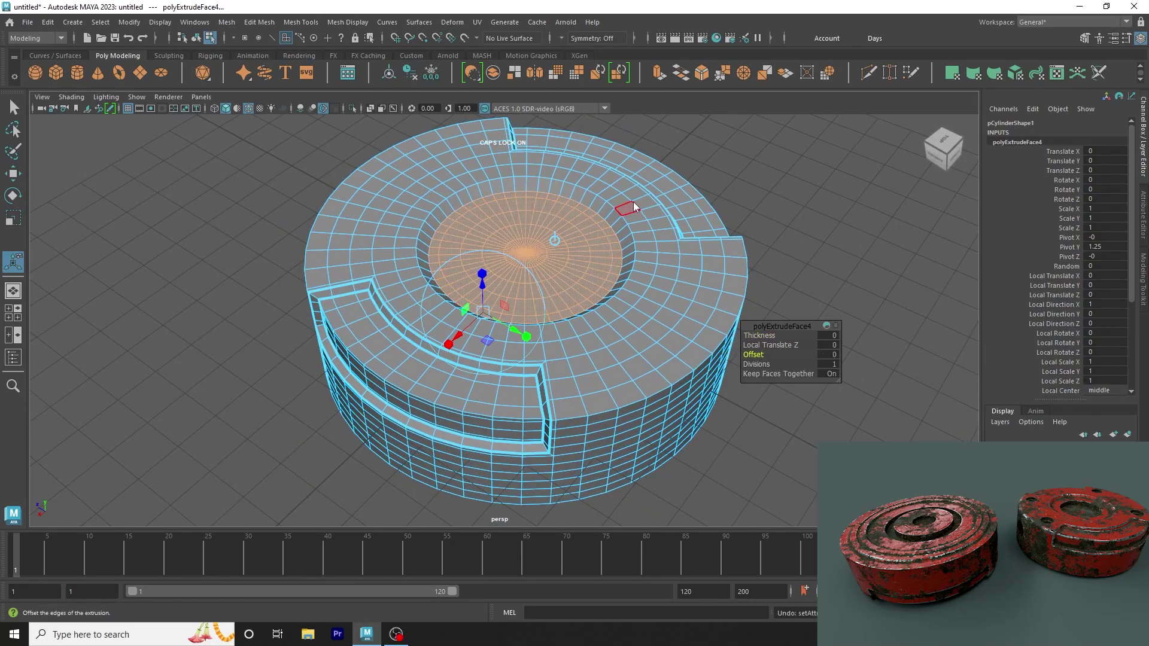
click(863, 238)
key(ctrl+z)
alt+drag(663, 242, 842, 231)
mouse_move(842, 231)
alt+right_down()
mouse_move(404, 230)
mouse_move(735, 277)
alt+right_up()
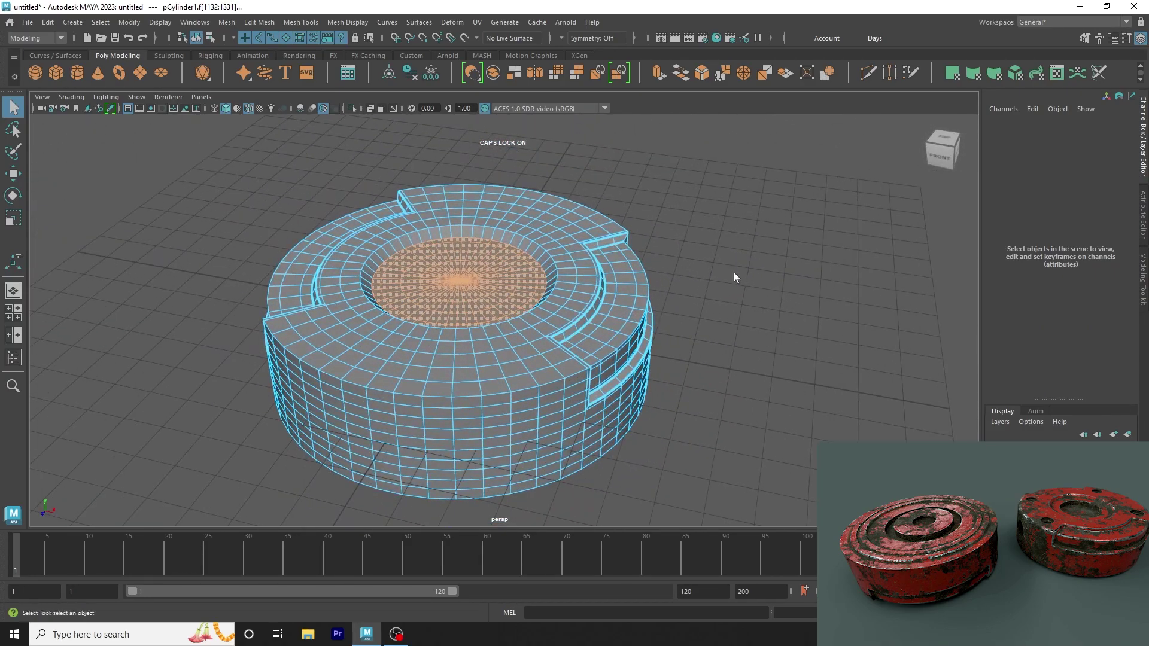
Step: Extrude the inner top faces and scale them down to about 0.725 in the top view
mouse_move(670, 326)
alt+mouse_down()
mouse_move(733, 312)
mouse_move(595, 330)
mouse_move(533, 289)
mouse_move(574, 300)
mouse_move(516, 290)
mouse_move(505, 274)
mouse_move(500, 291)
alt+mouse_up()
alt+right_drag(500, 294, 538, 312)
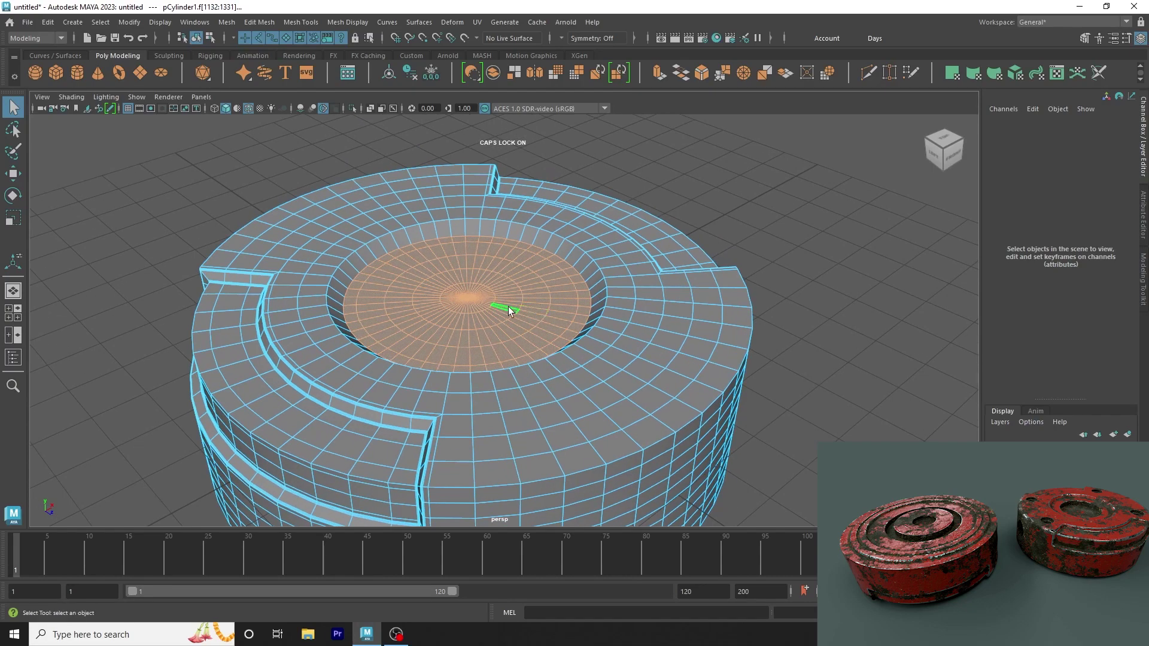
click(659, 74)
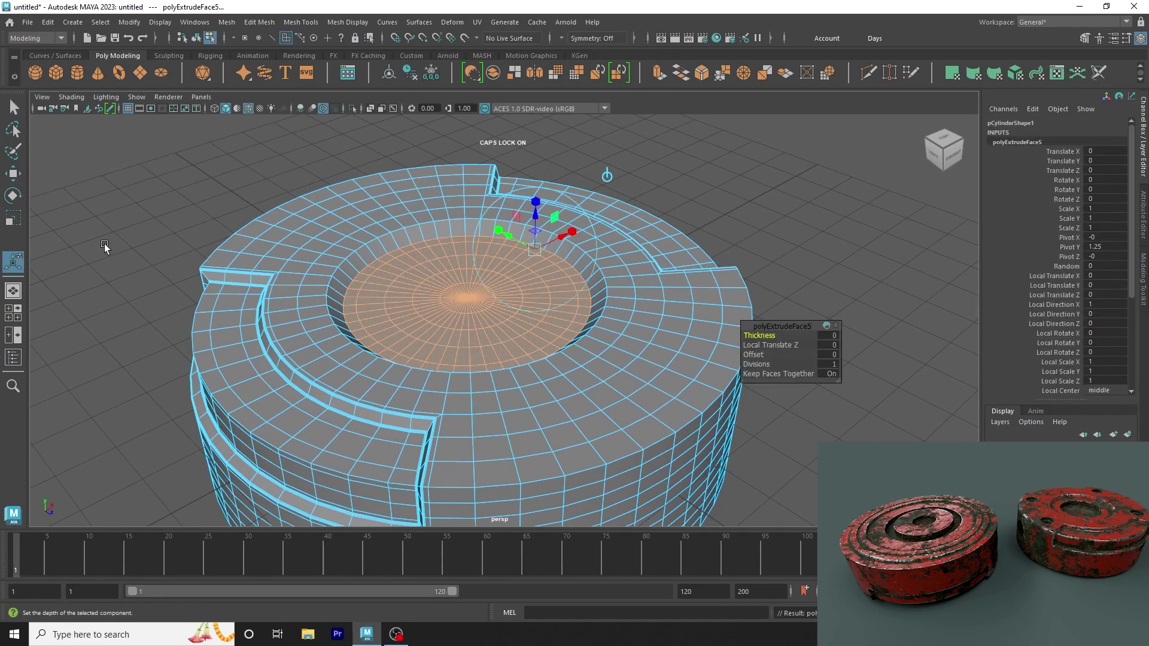
click(19, 226)
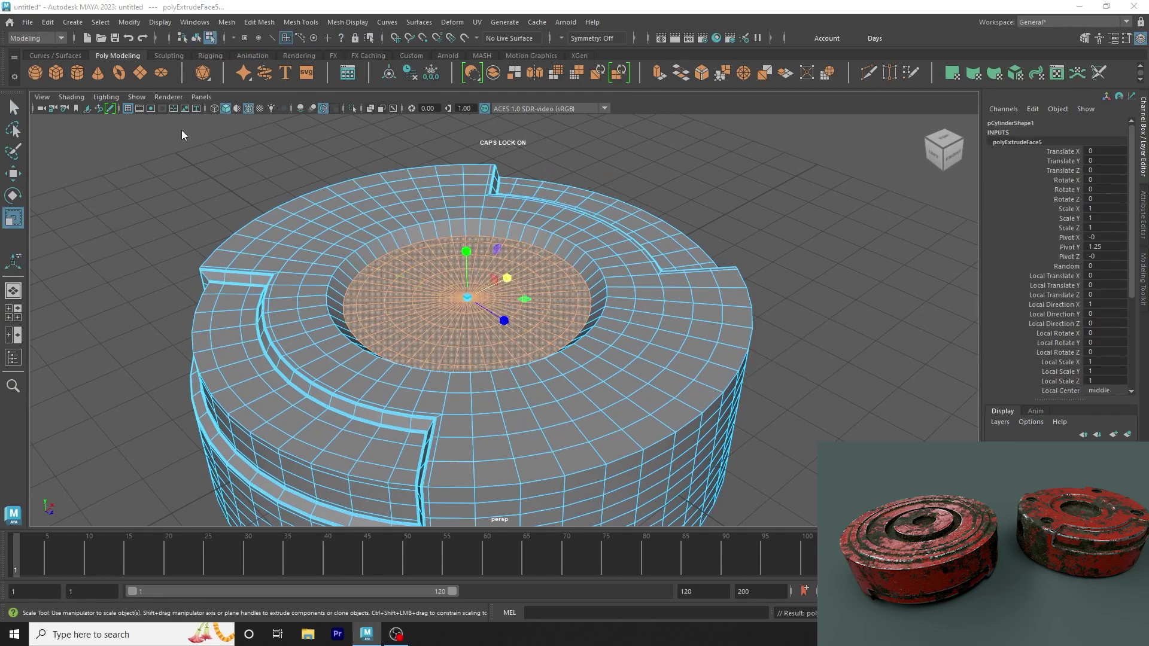
key(space)
key(space)
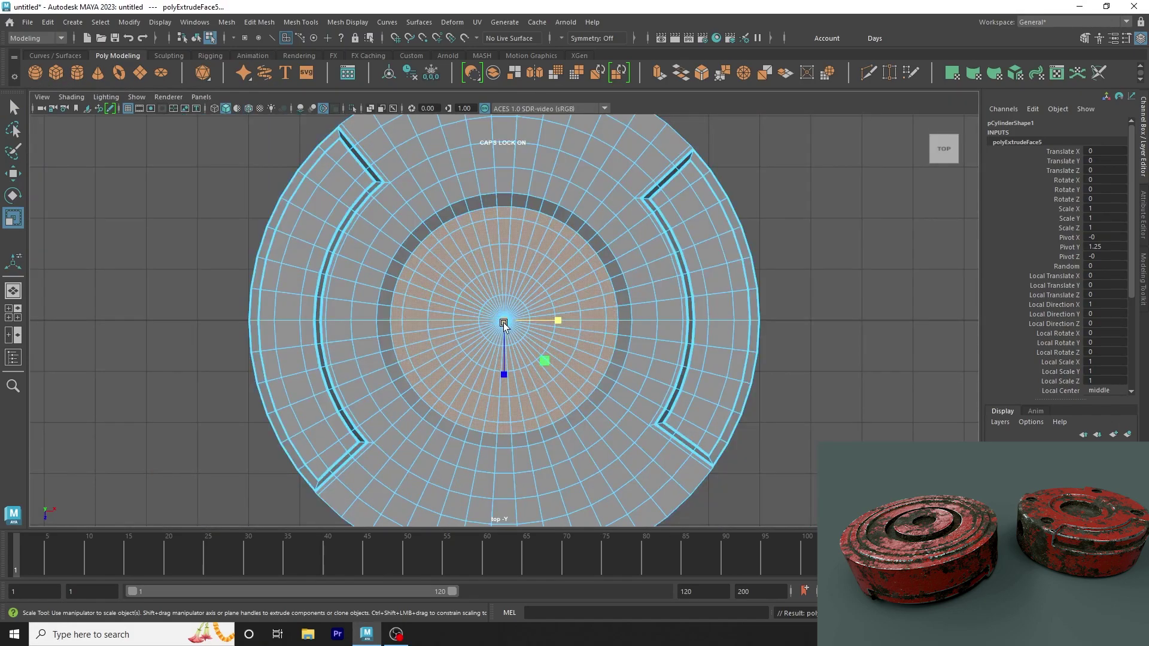
drag(504, 324, 458, 285)
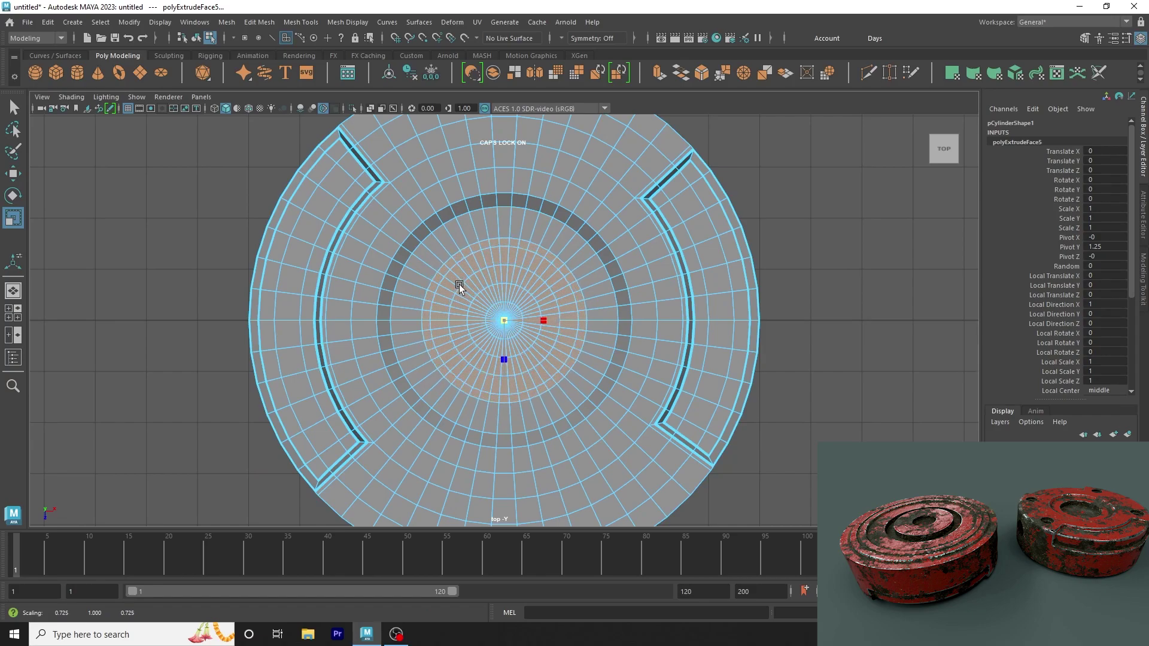
key(space)
key(space)
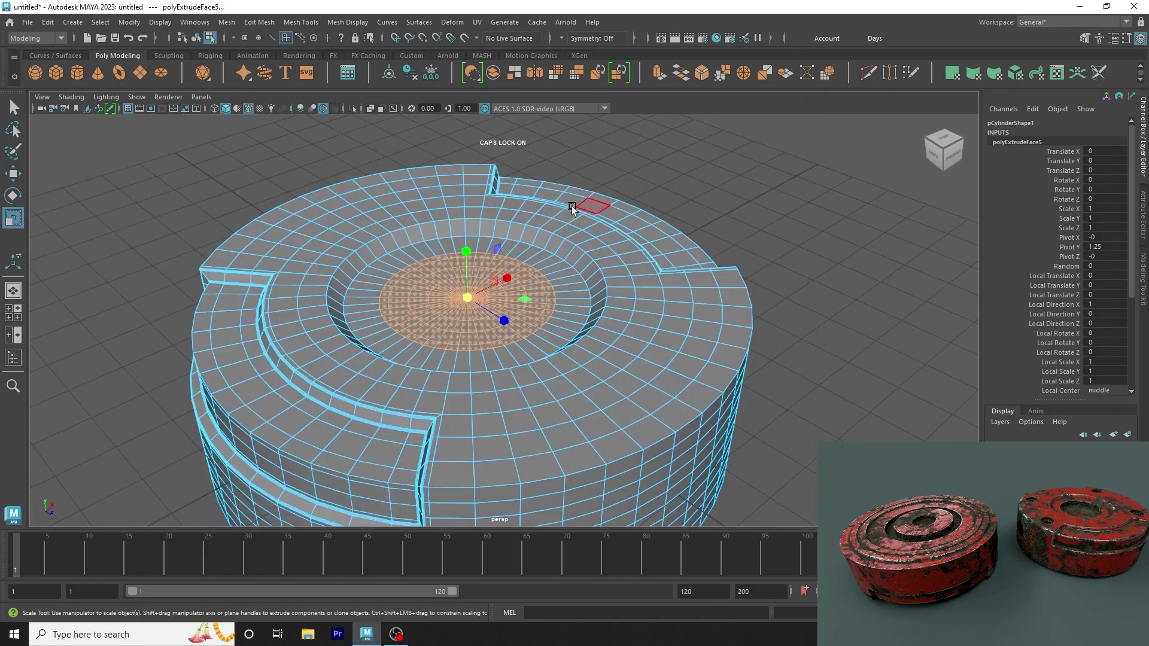
key(space)
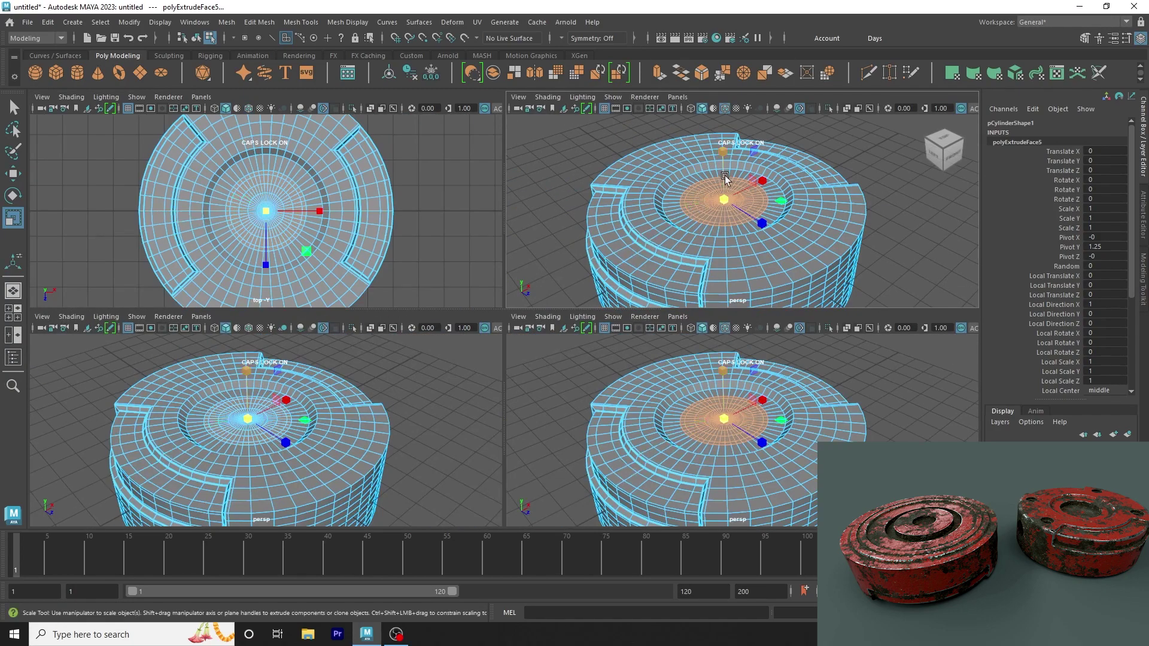
Step: Raise the inner faces slightly, extrude them again and push them down to -0.459
key(w)
drag(724, 174, 723, 173)
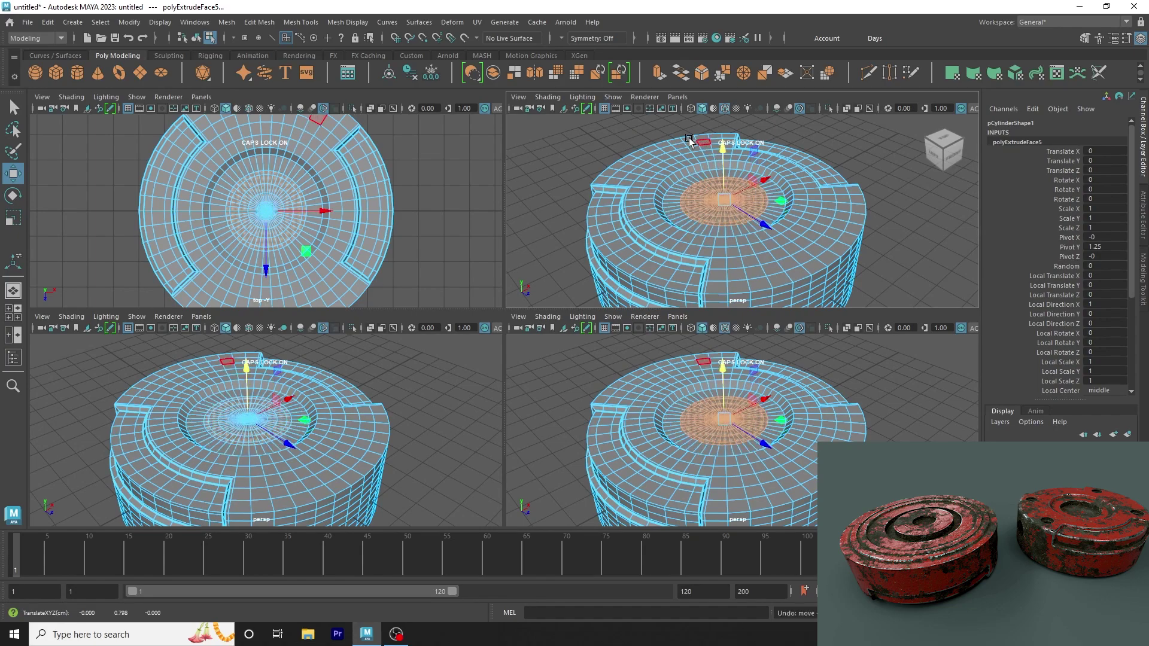
click(659, 71)
mouse_move(743, 158)
mouse_down()
mouse_move(747, 180)
mouse_move(747, 168)
mouse_move(791, 180)
mouse_move(607, 195)
mouse_up()
click(746, 170)
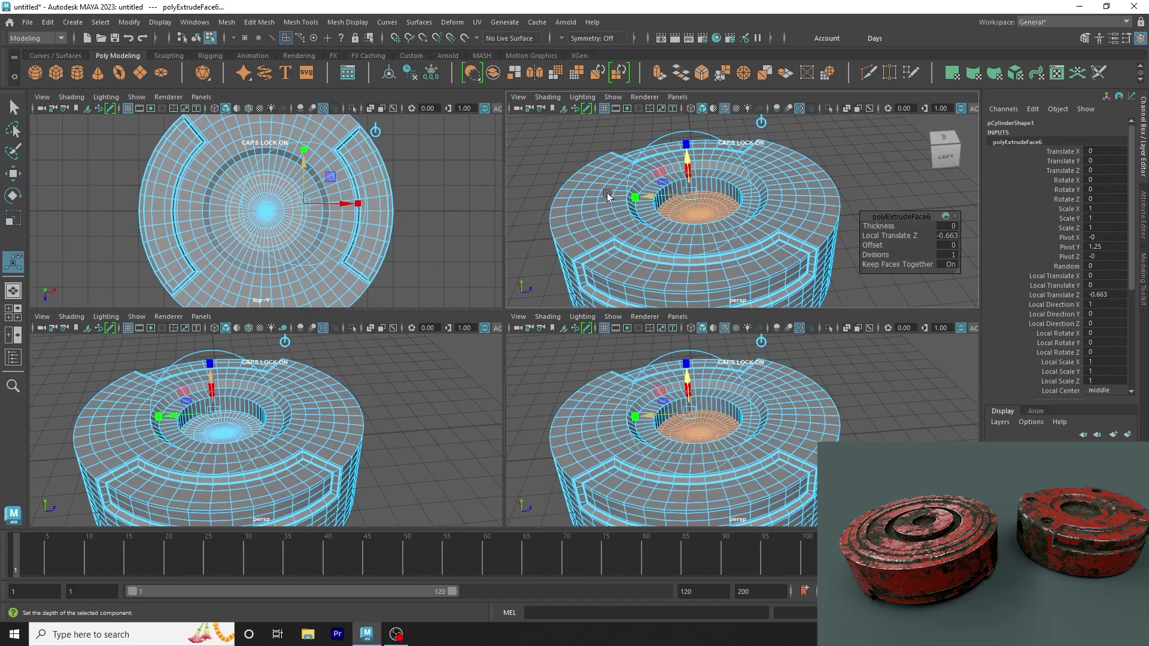
click(13, 335)
scroll(350, 261, up, 1)
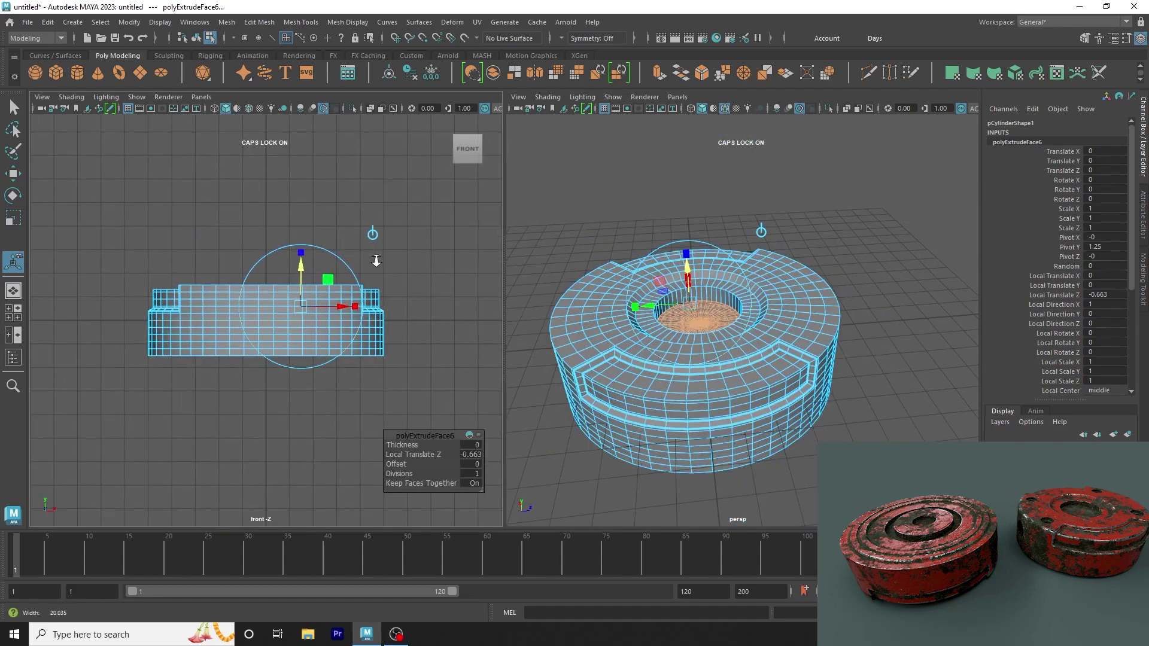
key(space)
click(281, 218)
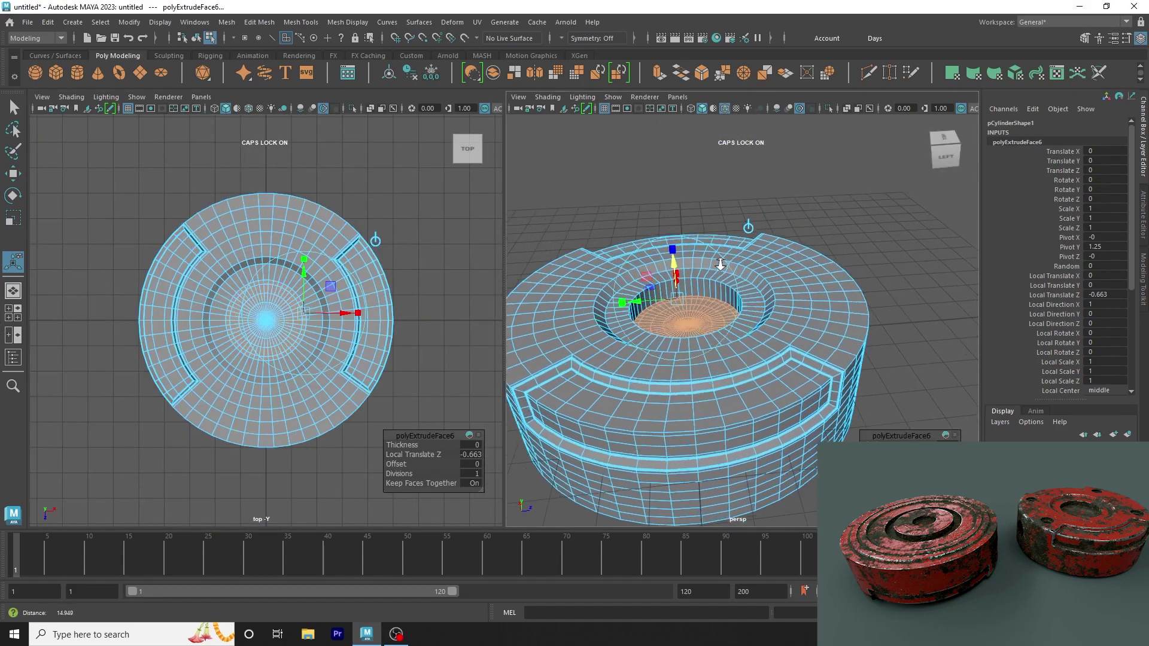
scroll(742, 299, up, 3)
mouse_move(802, 254)
alt+mouse_down()
mouse_move(718, 268)
mouse_move(702, 203)
alt+mouse_up()
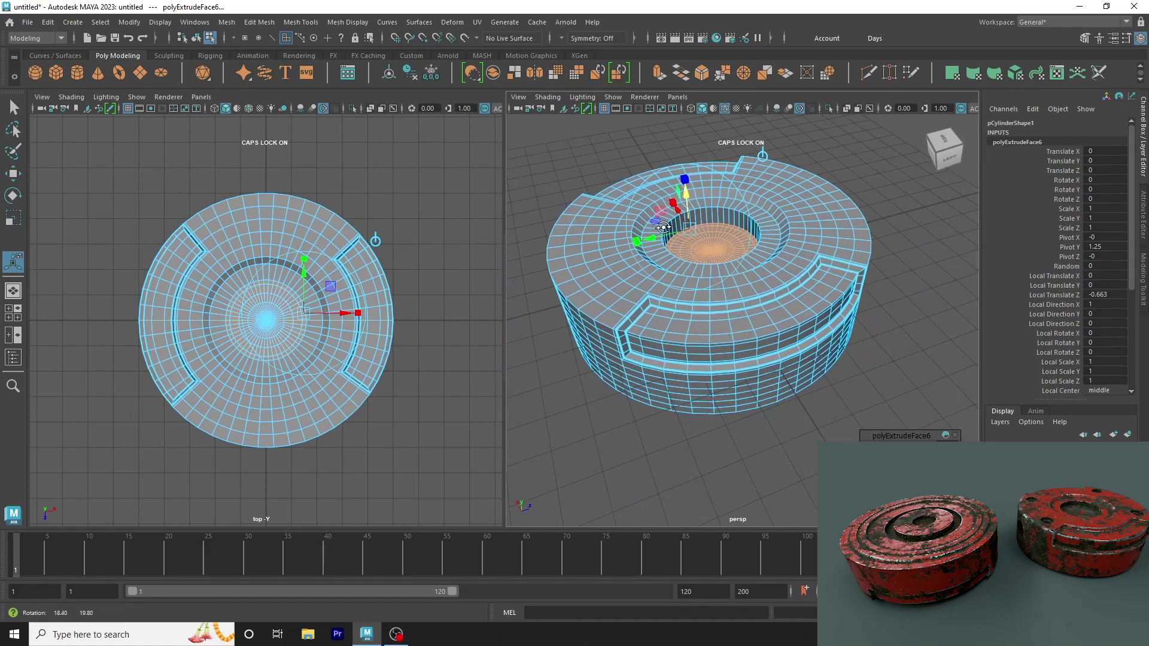
Step: Set the inner extrusion's Offset to 0.01, checking the deeper stepped pit
key(ctrl+z)
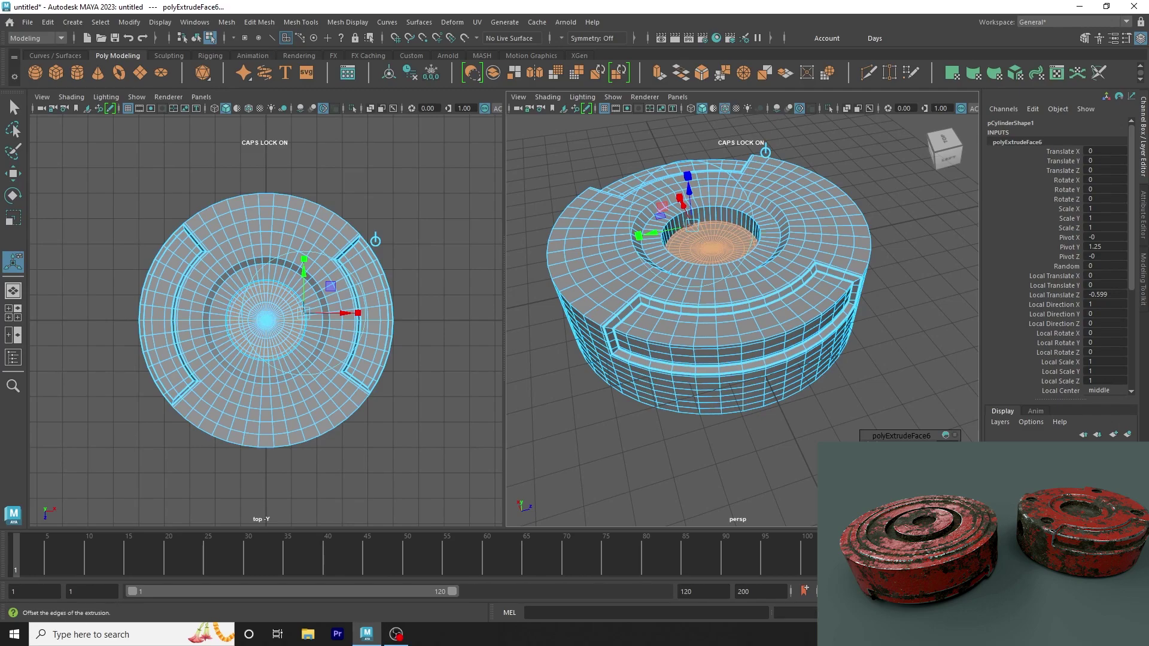
alt+drag(795, 263, 836, 325)
alt+drag(642, 202, 658, 240)
key(space)
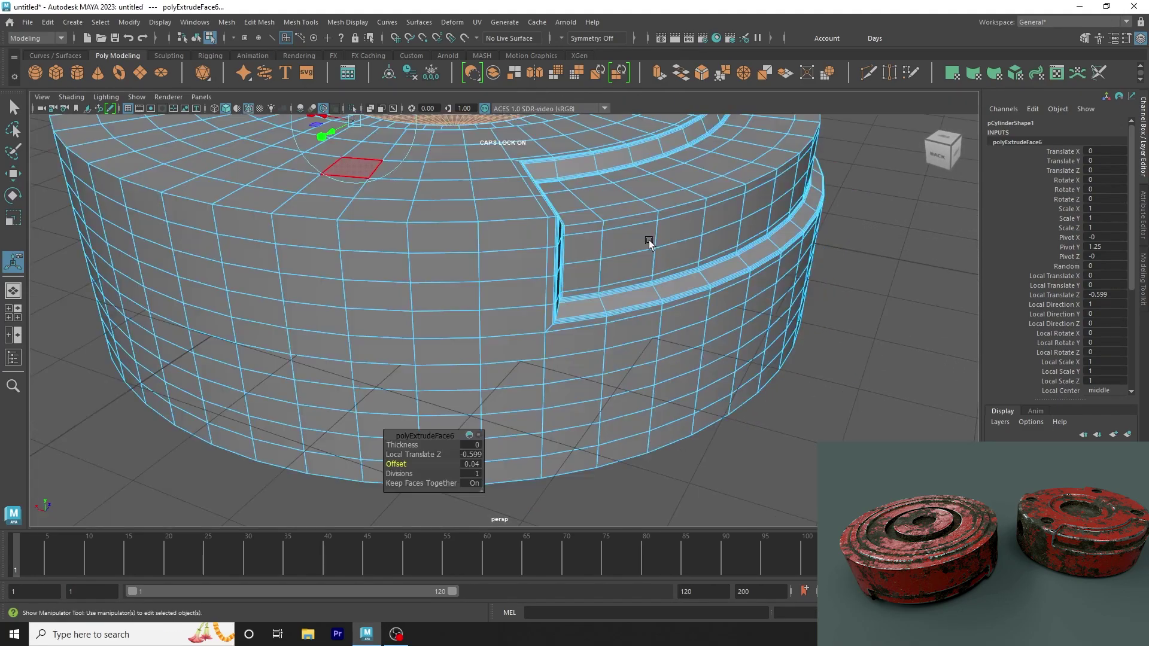
key(space)
key(space)
scroll(421, 302, down, 5)
alt+drag(421, 303, 424, 299)
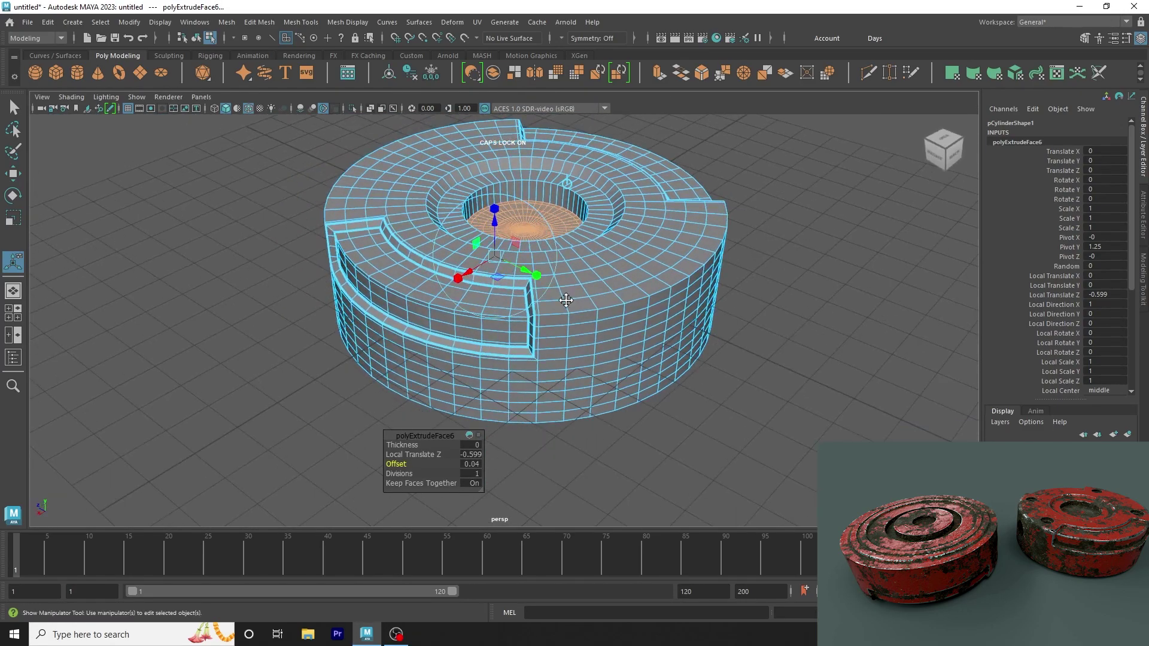
scroll(424, 300, up, 5)
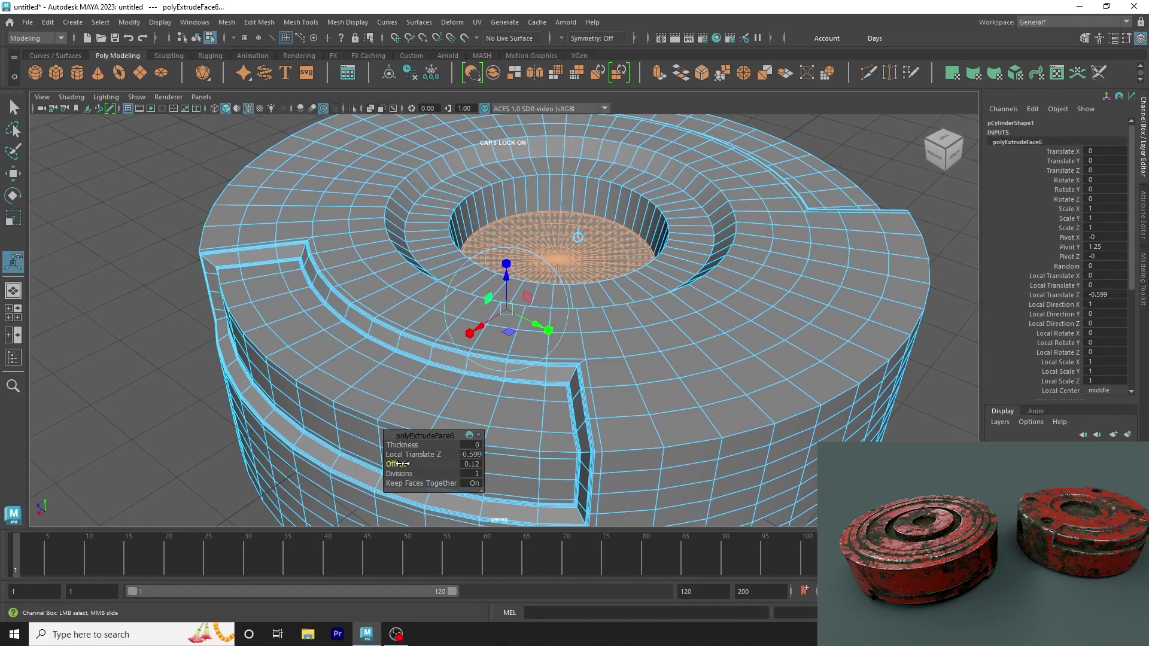
mouse_move(400, 454)
mouse_down()
mouse_move(435, 452)
mouse_move(390, 474)
mouse_move(470, 465)
mouse_up()
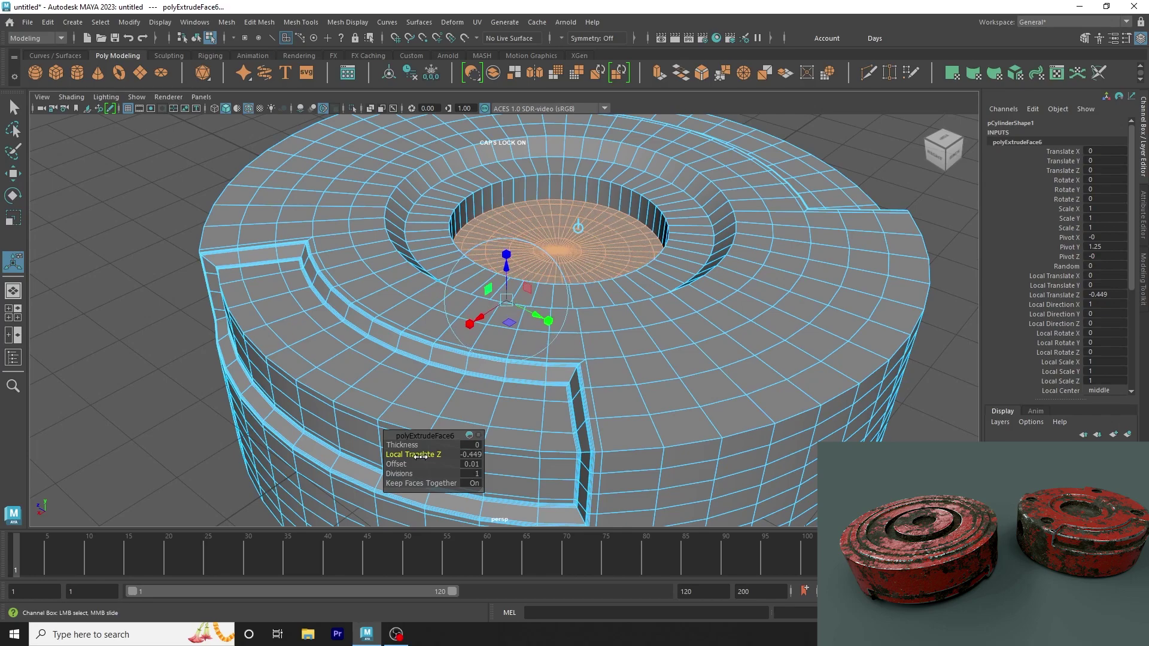
click(465, 464)
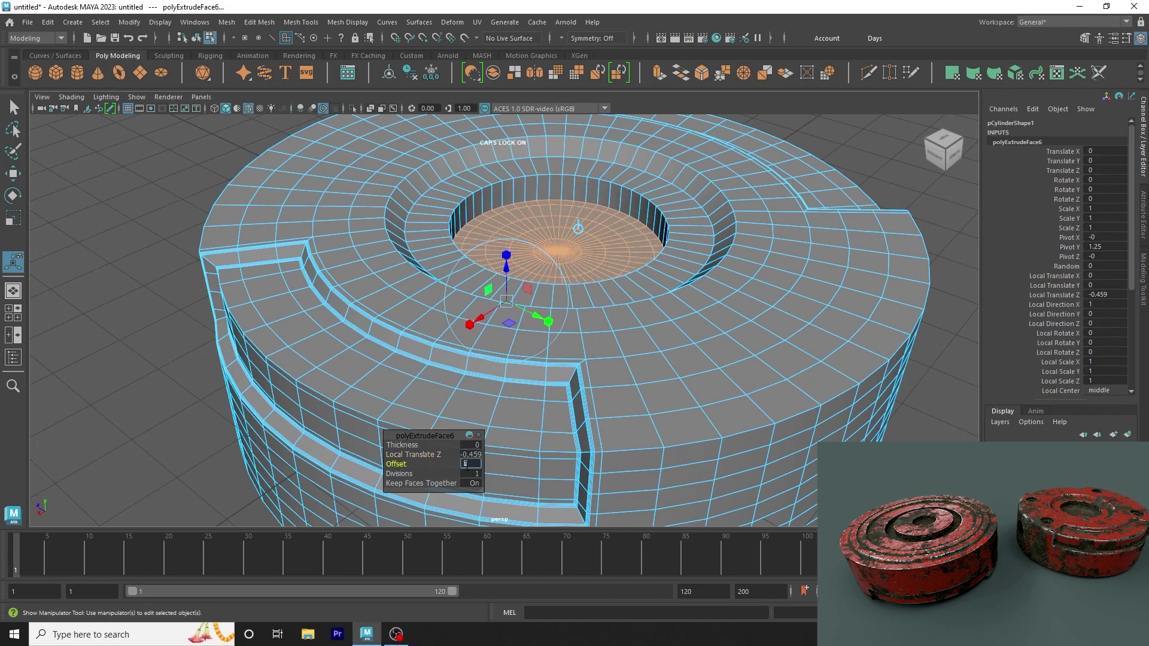
key(Return)
scroll(464, 246, down, 5)
key(F8)
Step: Delete the disc's construction history in object mode
key(q)
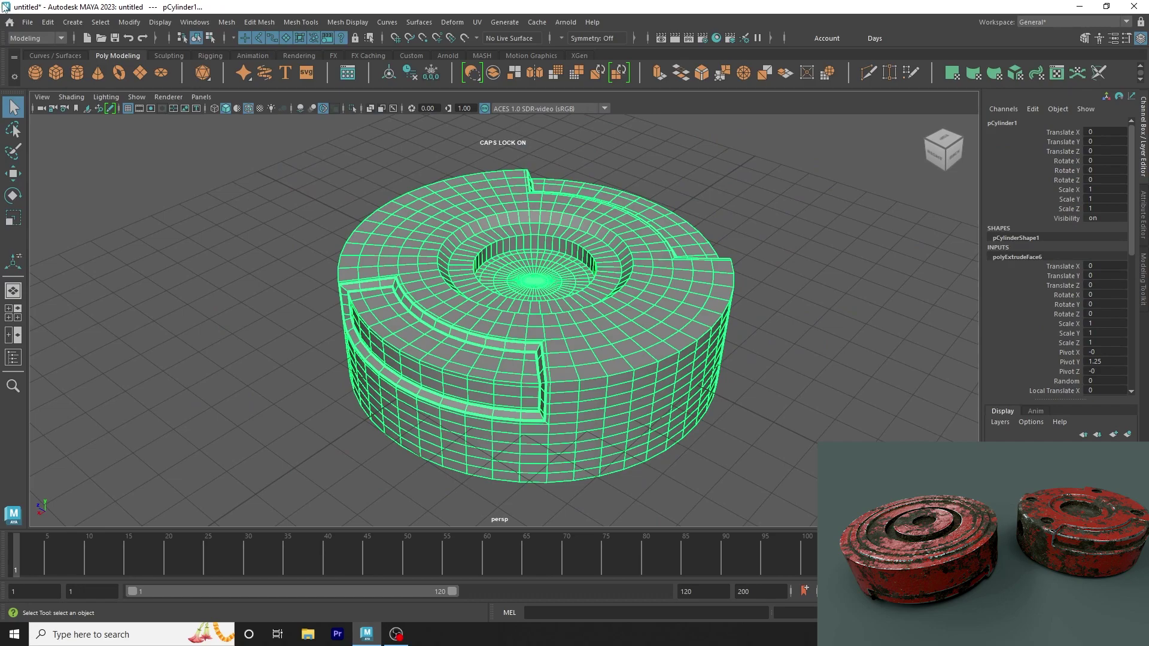
click(408, 77)
click(210, 321)
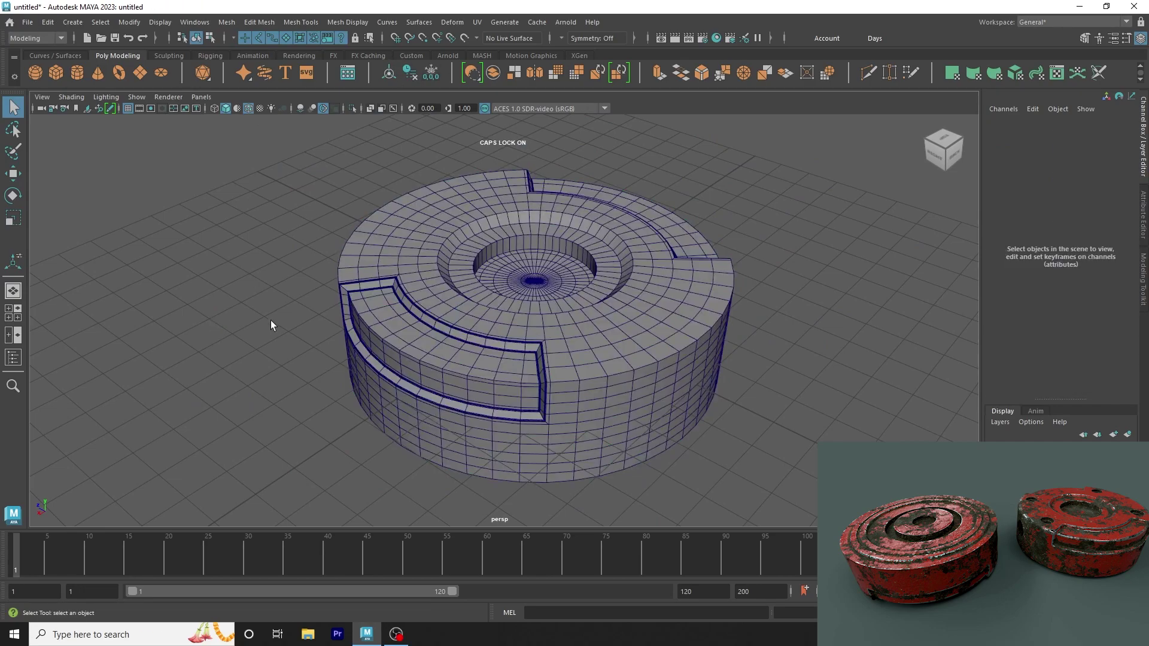
mouse_move(275, 321)
alt+mouse_down()
mouse_move(300, 359)
mouse_move(633, 381)
mouse_move(752, 362)
mouse_move(641, 333)
mouse_move(563, 281)
alt+mouse_up()
right_drag(486, 280, 485, 316)
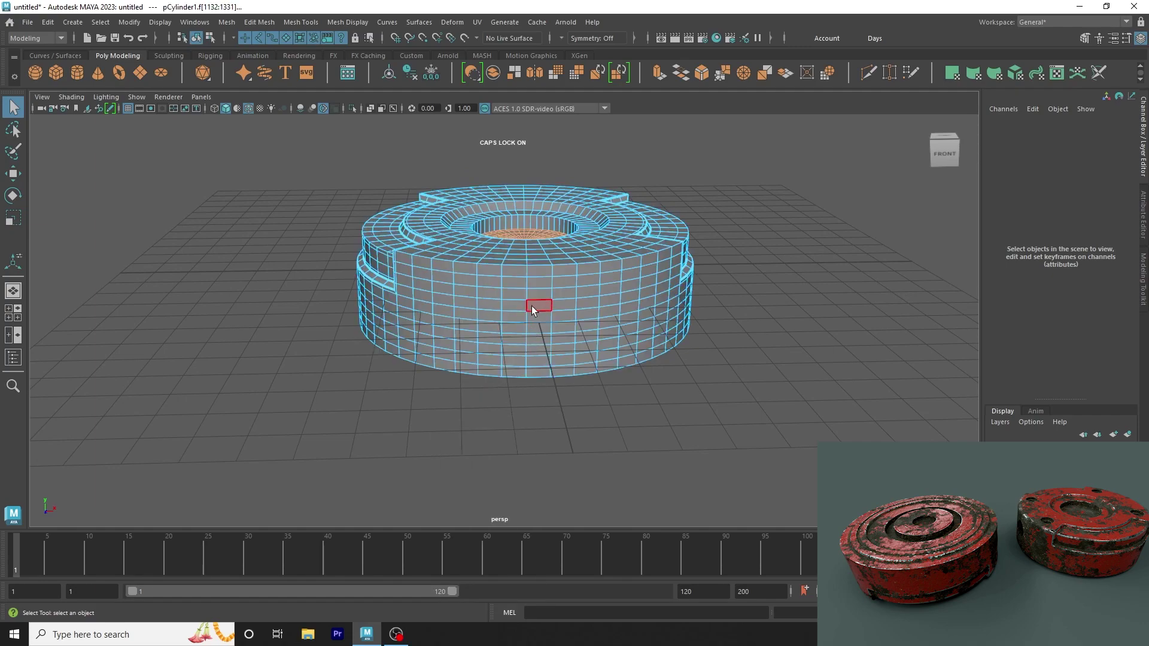
click(532, 307)
key(F8)
click(805, 341)
Step: Switch to the front orthographic view and reselect the disc
mouse_move(555, 305)
alt+mouse_down()
mouse_move(764, 437)
mouse_move(798, 436)
alt+mouse_up()
click(556, 269)
key(space)
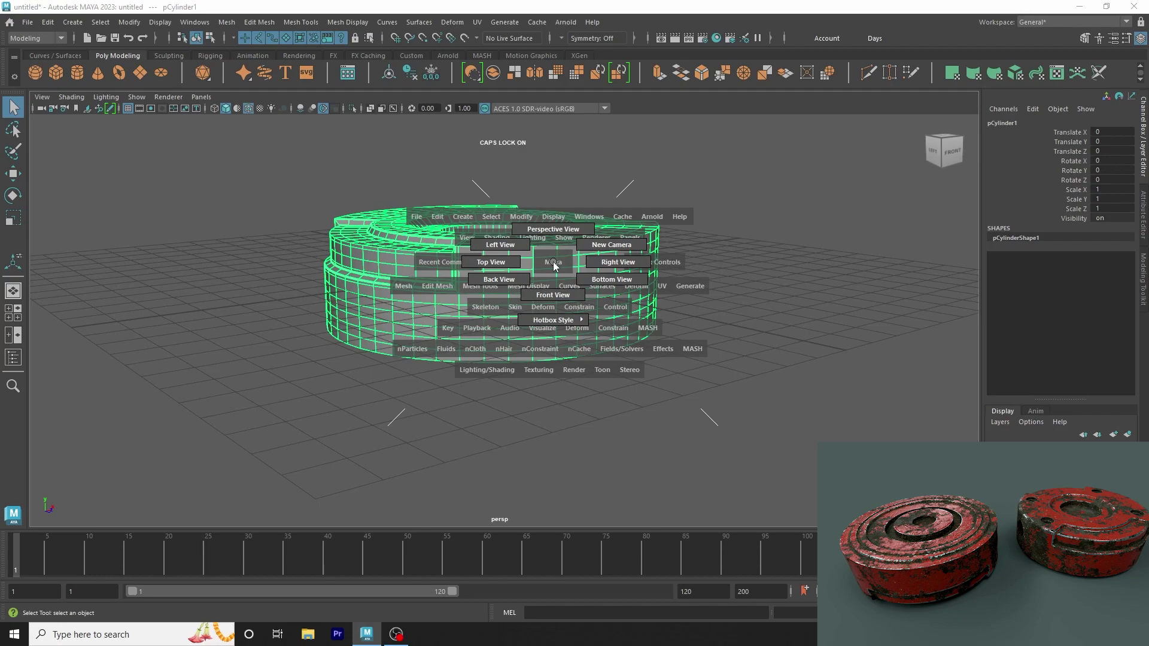
drag(554, 266, 547, 292)
right_drag(455, 327, 530, 253)
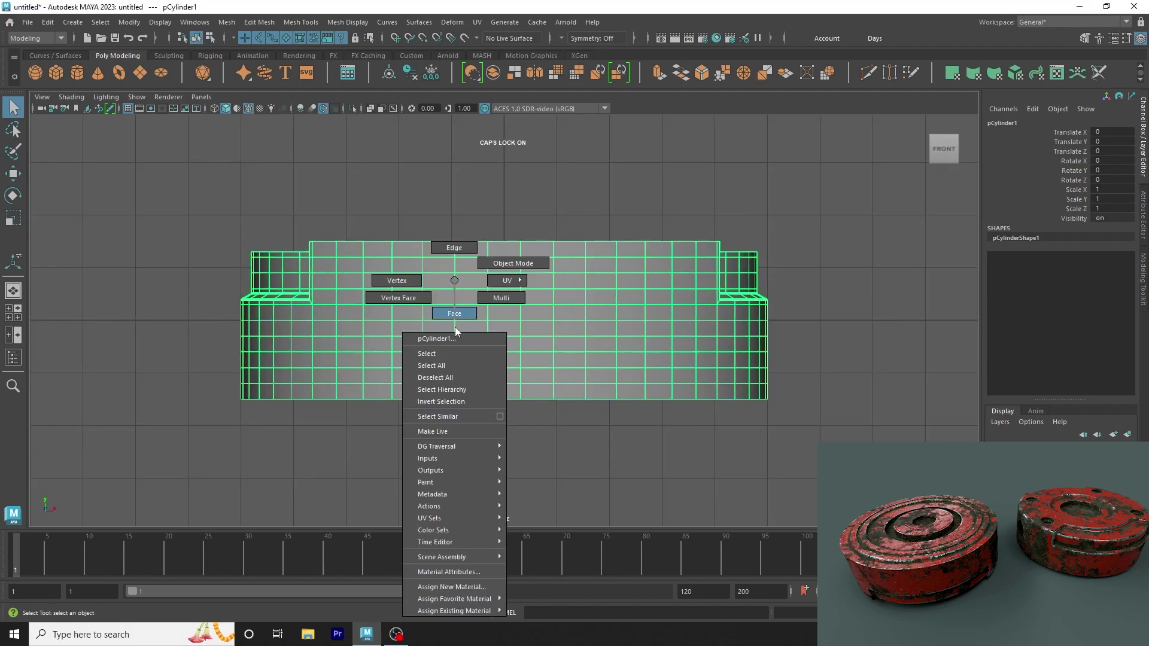
click(559, 174)
scroll(525, 354, up, 2)
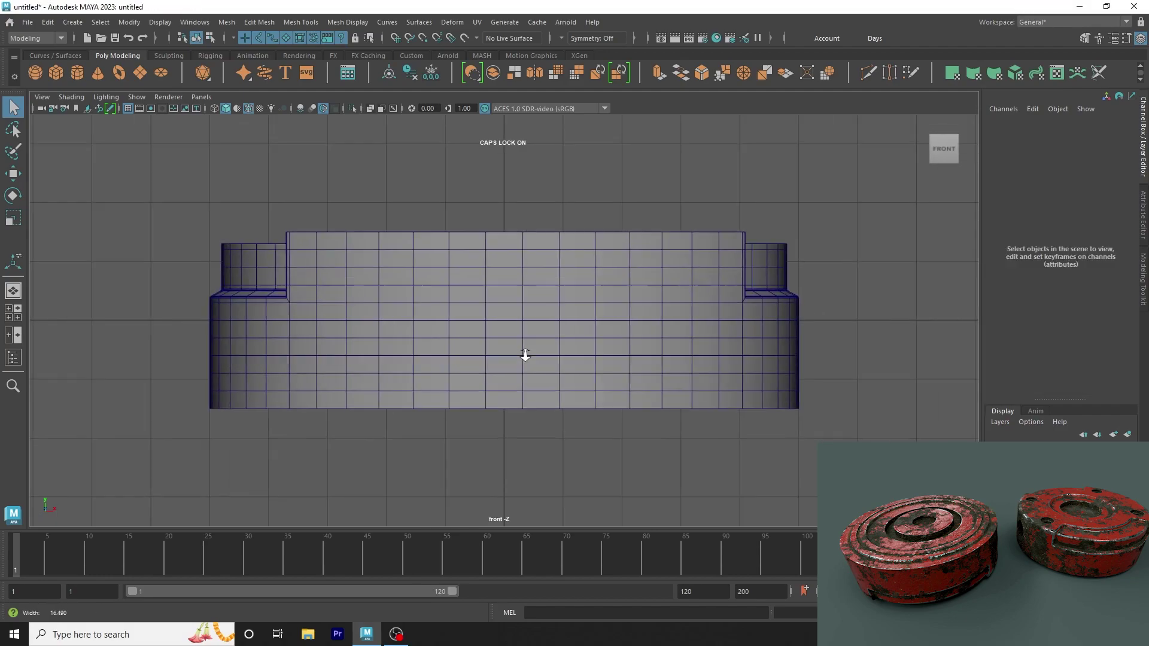
scroll(464, 310, up, 2)
click(464, 310)
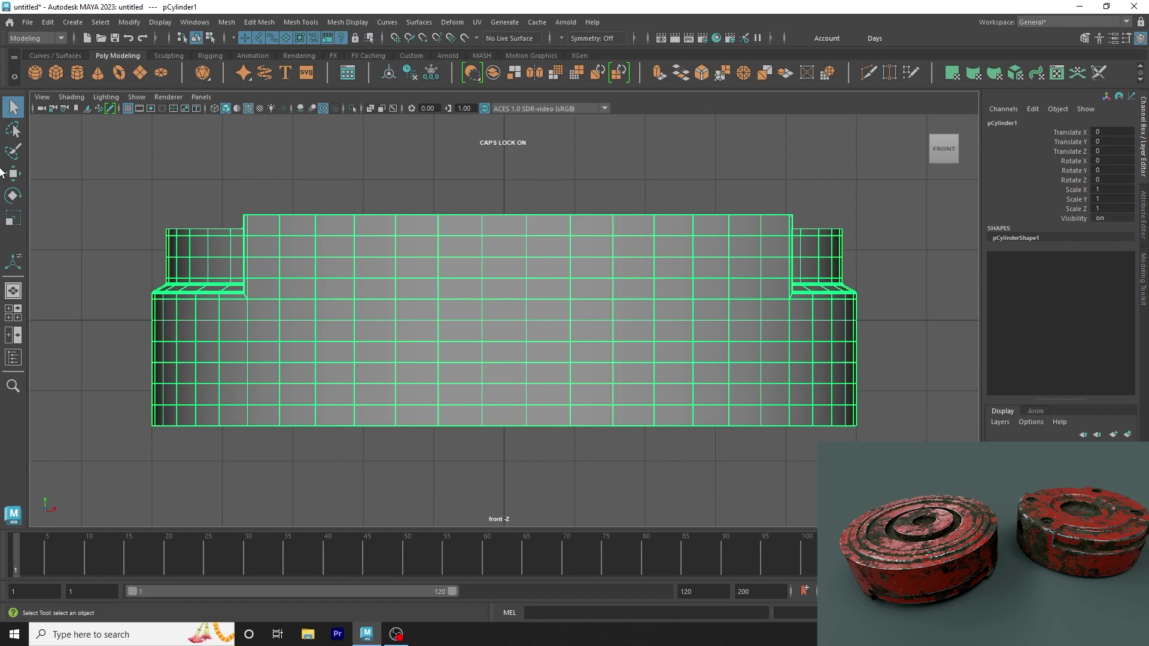
Step: Create a new polygon cylinder and move it forward along Z to 6.886
click(76, 69)
key(w)
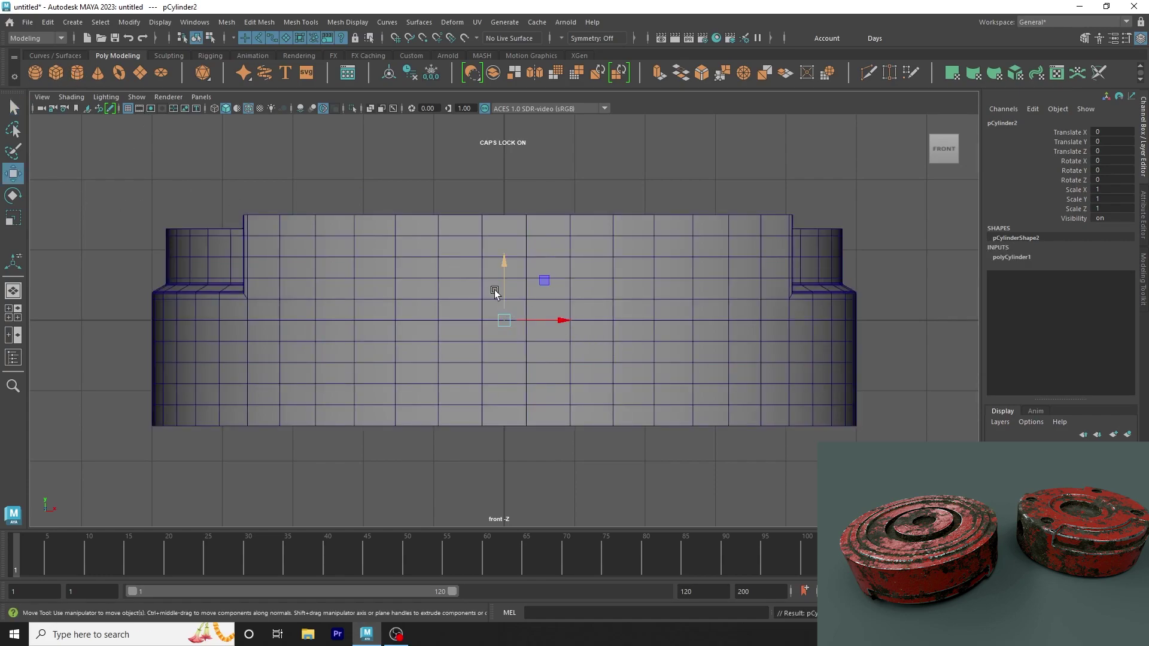
key(space)
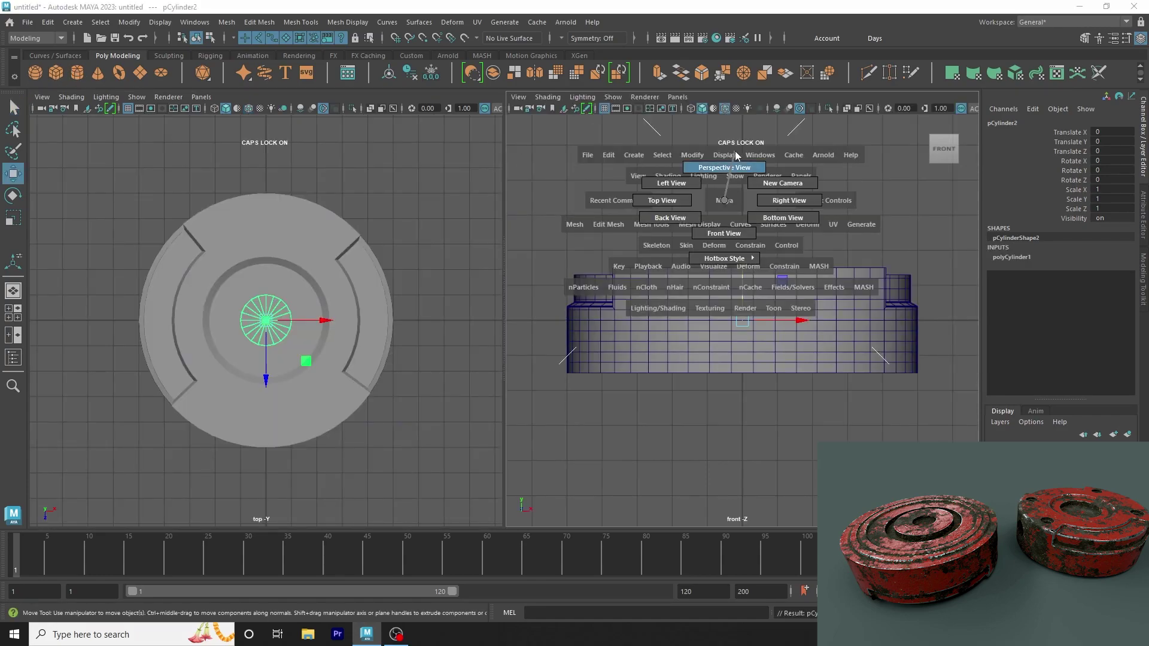
alt+drag(735, 151, 655, 254)
drag(746, 316, 696, 383)
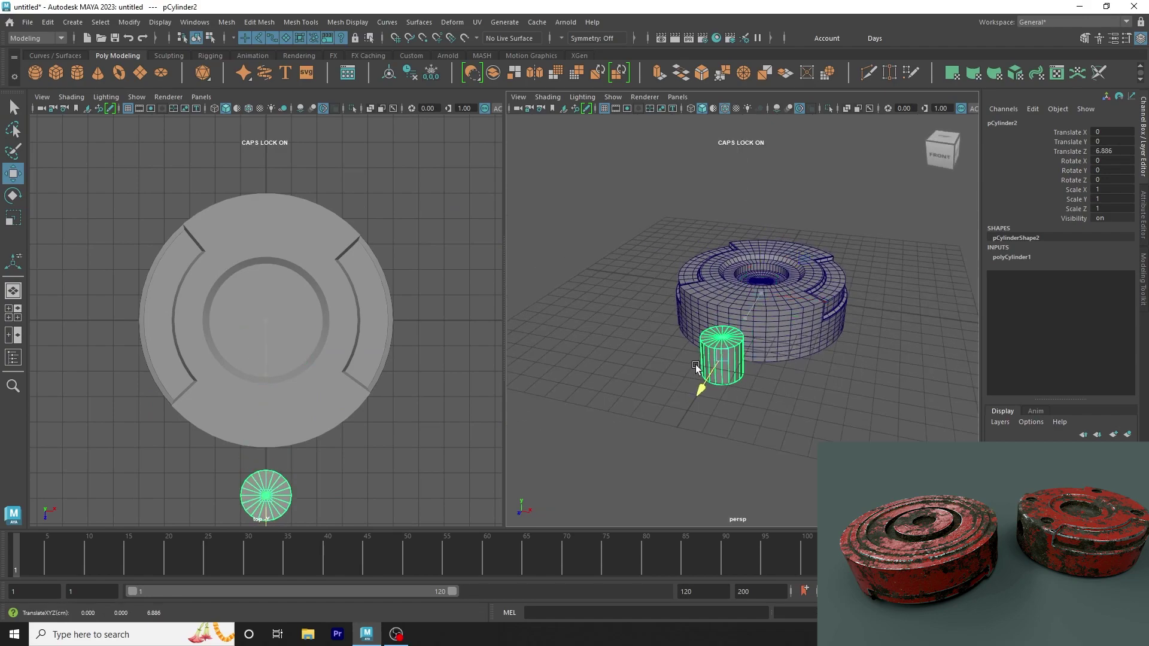
key(space)
key(space)
key(space)
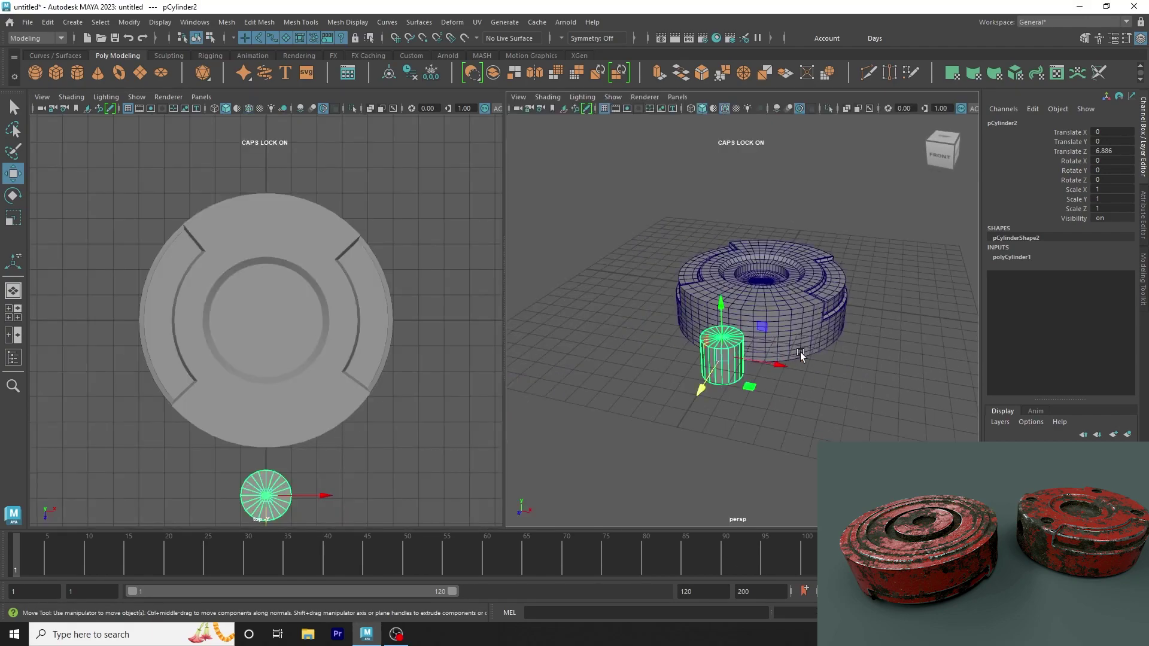
key(space)
click(802, 356)
click(803, 398)
key(space)
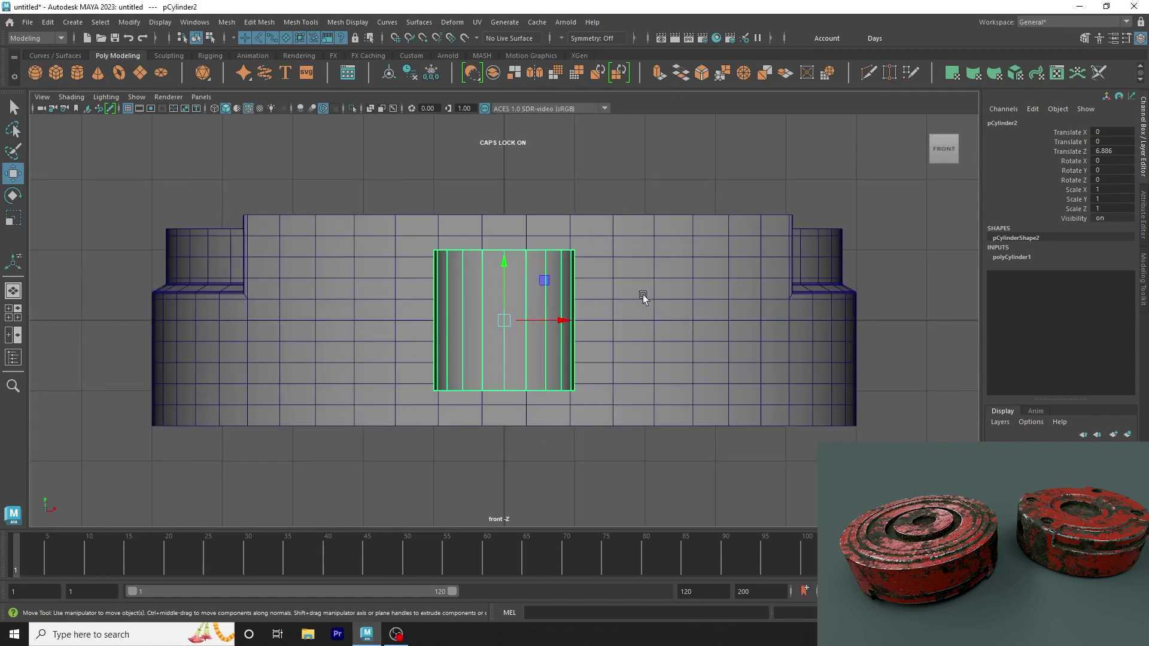
Step: Rotate the small cylinder pCylinder2 90° around X so it faces the front view
key(e)
drag(506, 278, 495, 335)
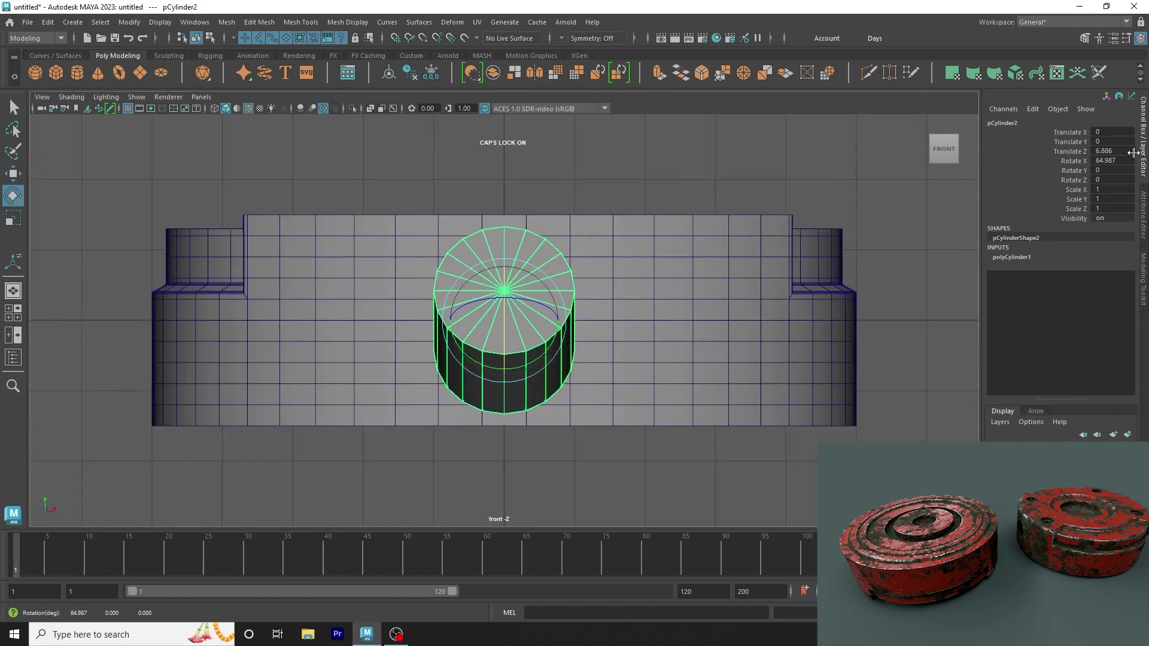
key(ctrl+z)
key(ctrl+z)
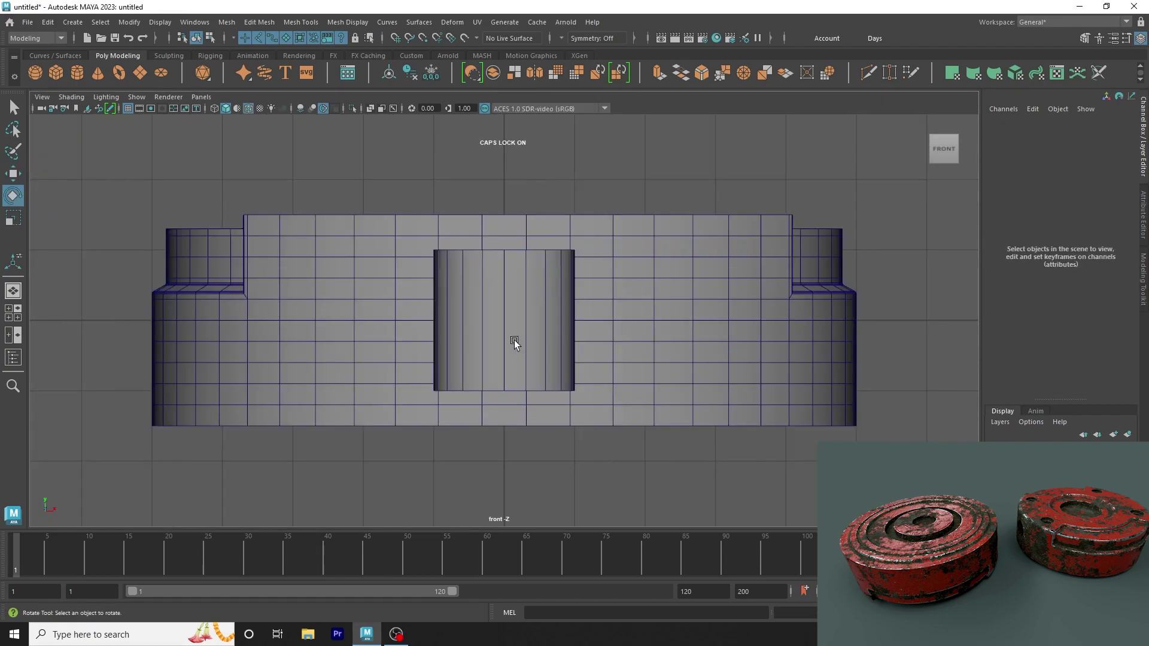
click(509, 311)
drag(501, 278, 501, 314)
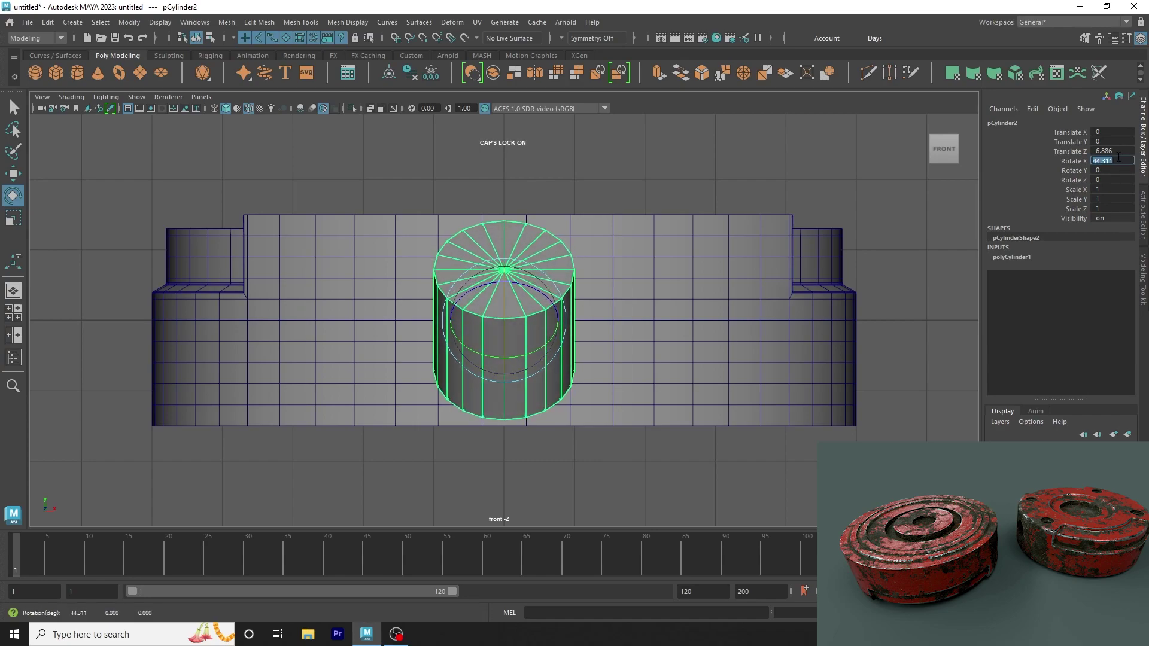
text(90)
key(Return)
click(683, 461)
scroll(565, 427, up, 2)
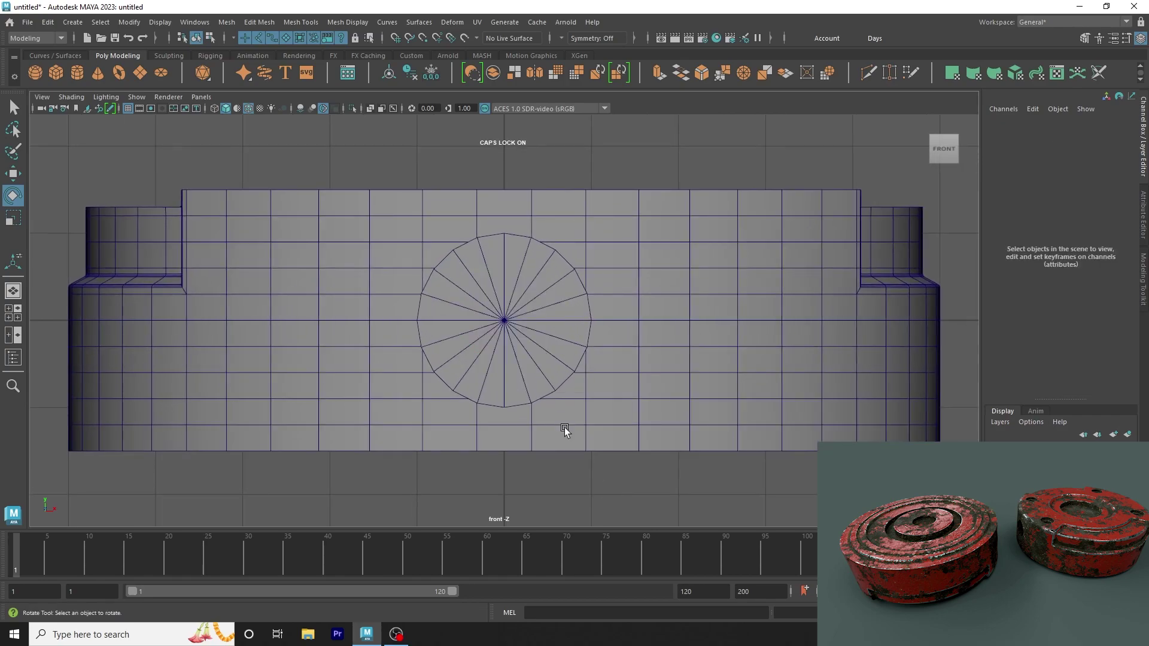
key(ctrl+z)
Step: Set the small cylinder's polyCylinder1 radius to 0.8
click(1028, 257)
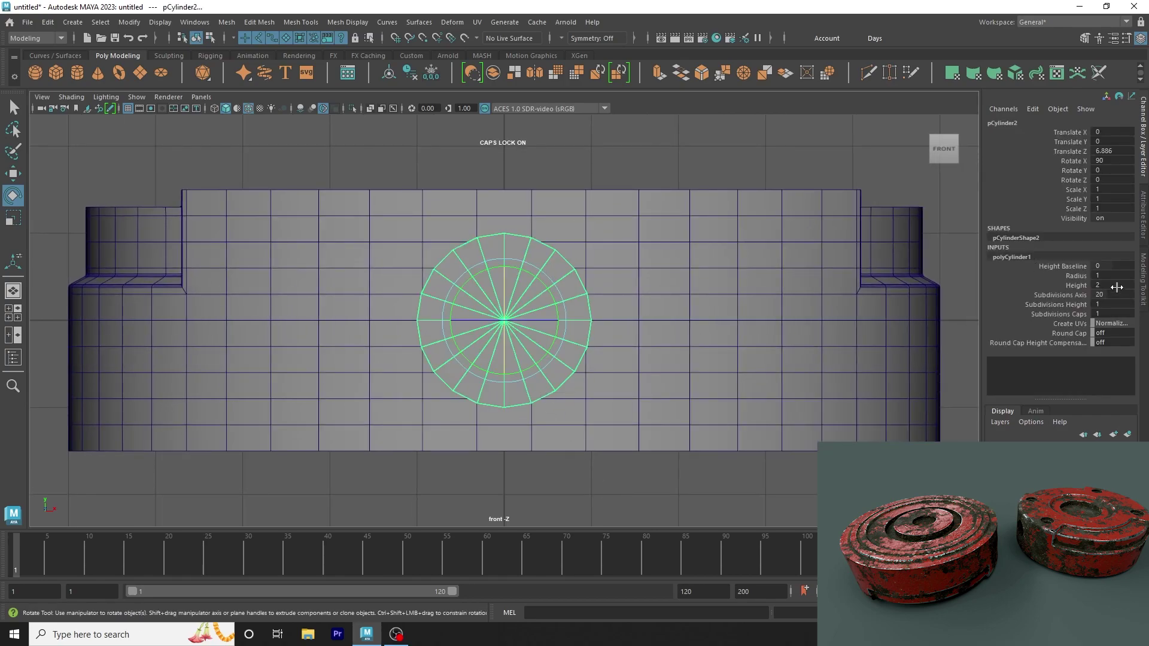
text(.5)
key(Return)
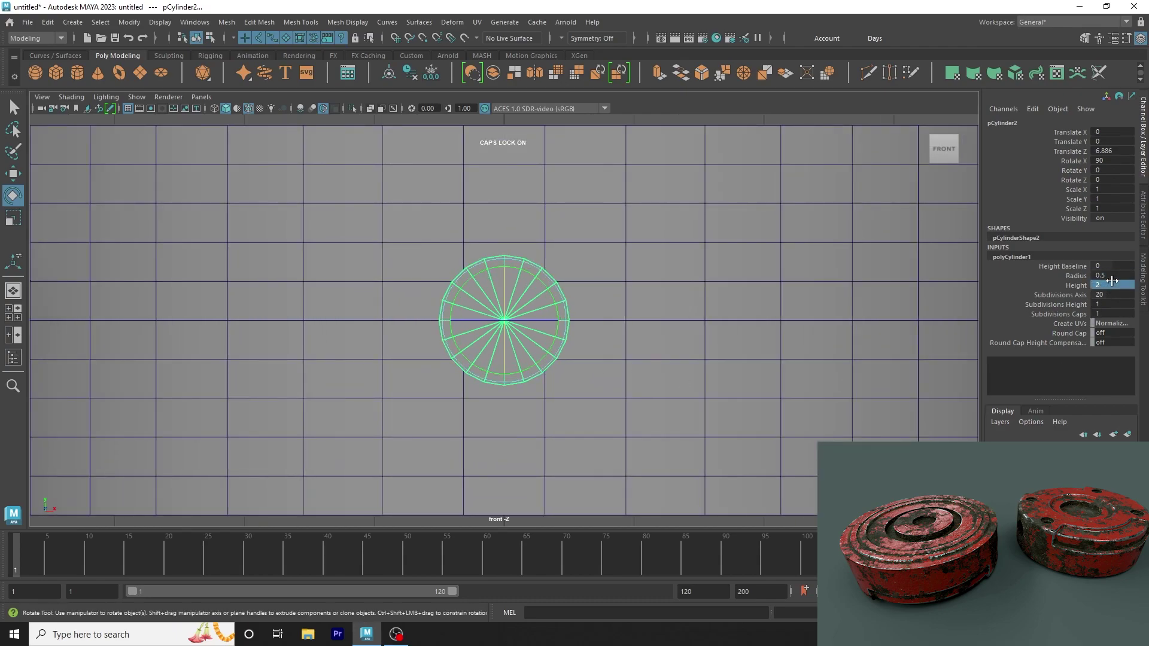
text(1)
key(Return)
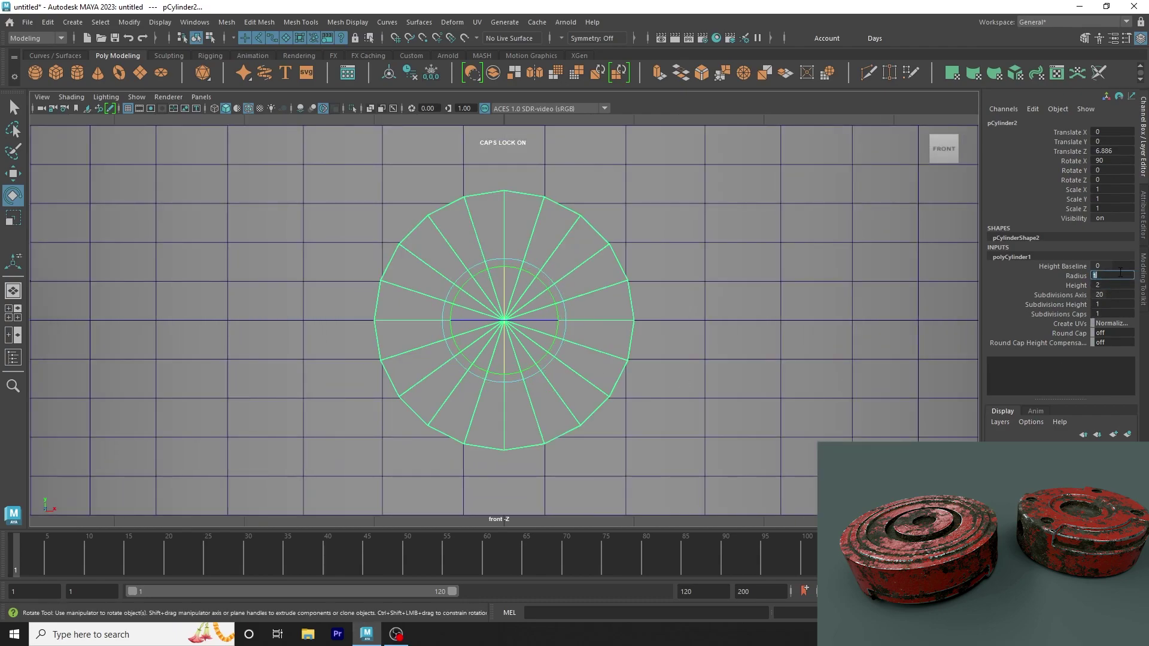
text(8)
key(Return)
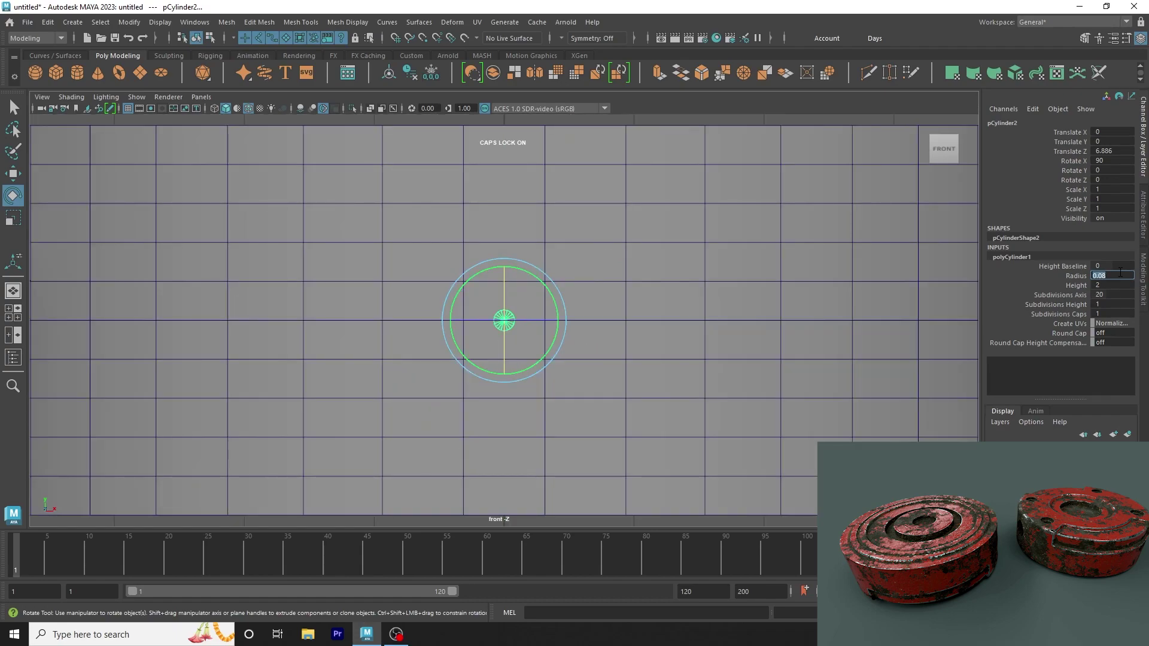
text(8)
key(Return)
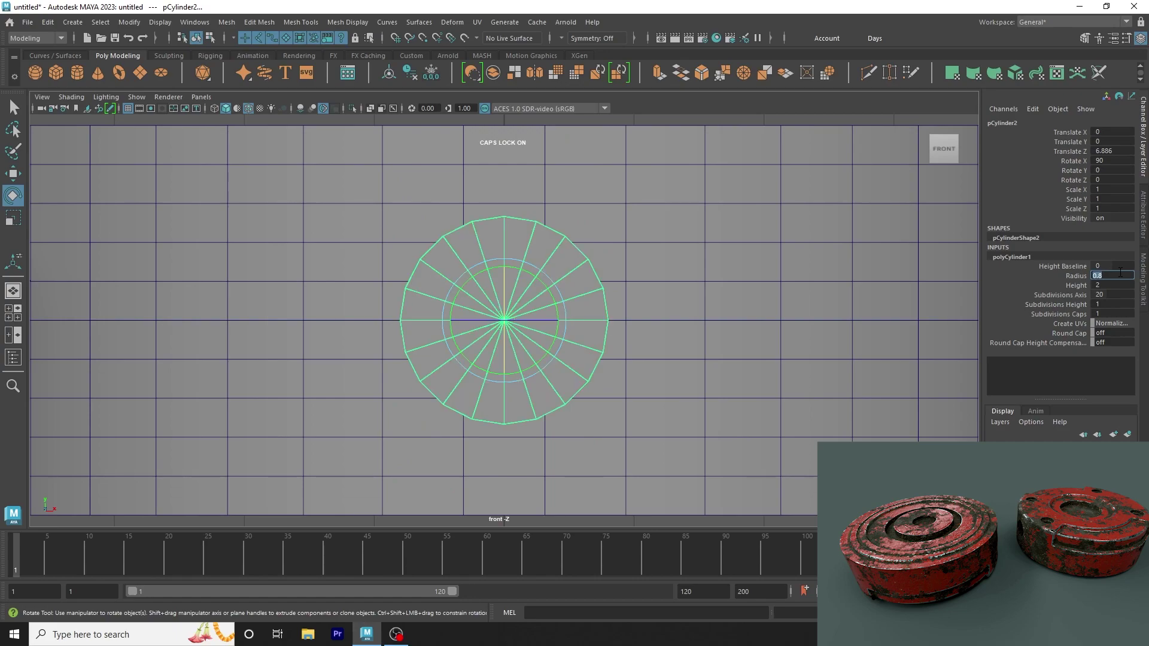
scroll(482, 328, up, 2)
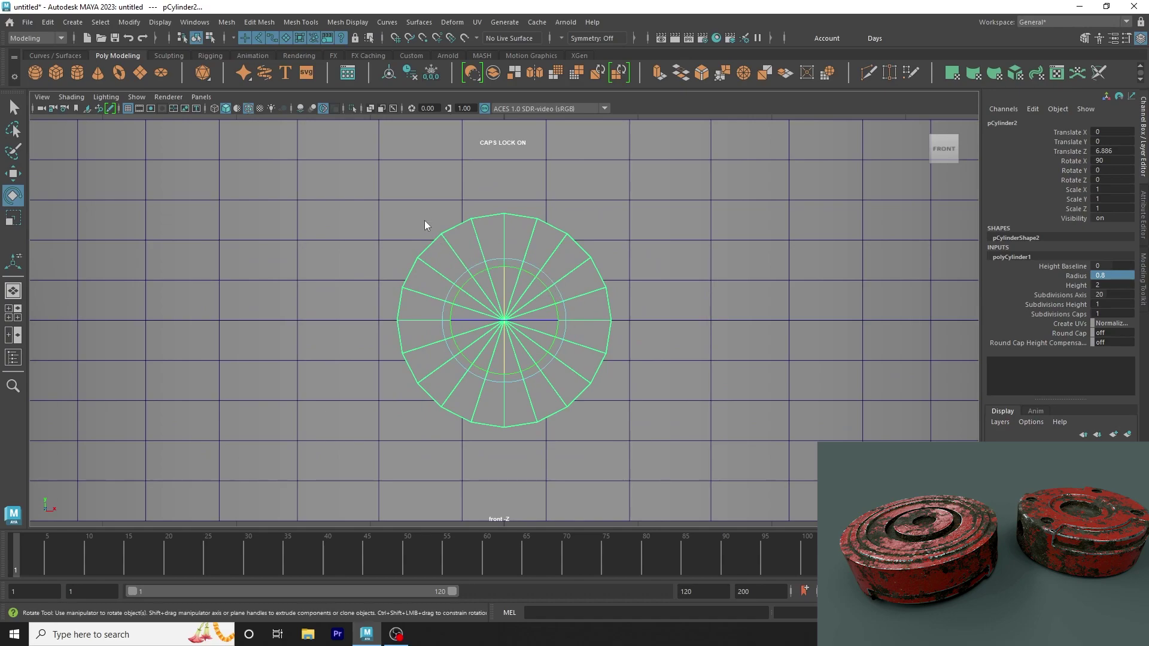
Step: Put the small guide cylinder on a new display layer, layer1, set to Template
right_drag(418, 243, 509, 239)
scroll(719, 341, down, 5)
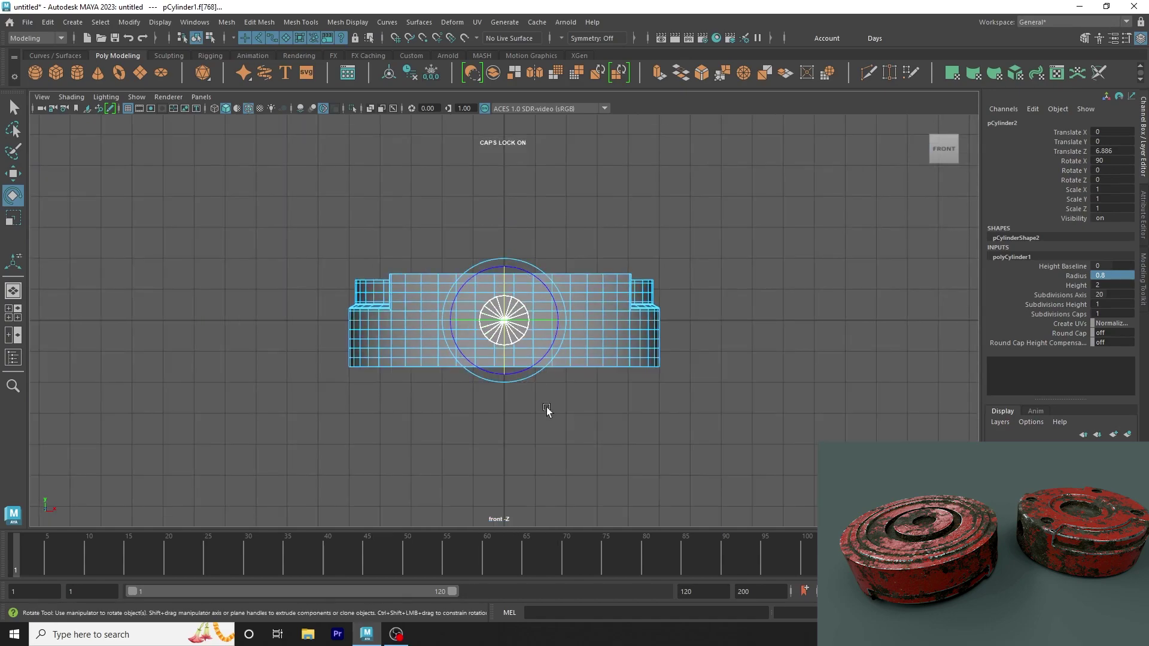
click(544, 410)
right_drag(512, 307, 750, 353)
scroll(564, 348, up, 3)
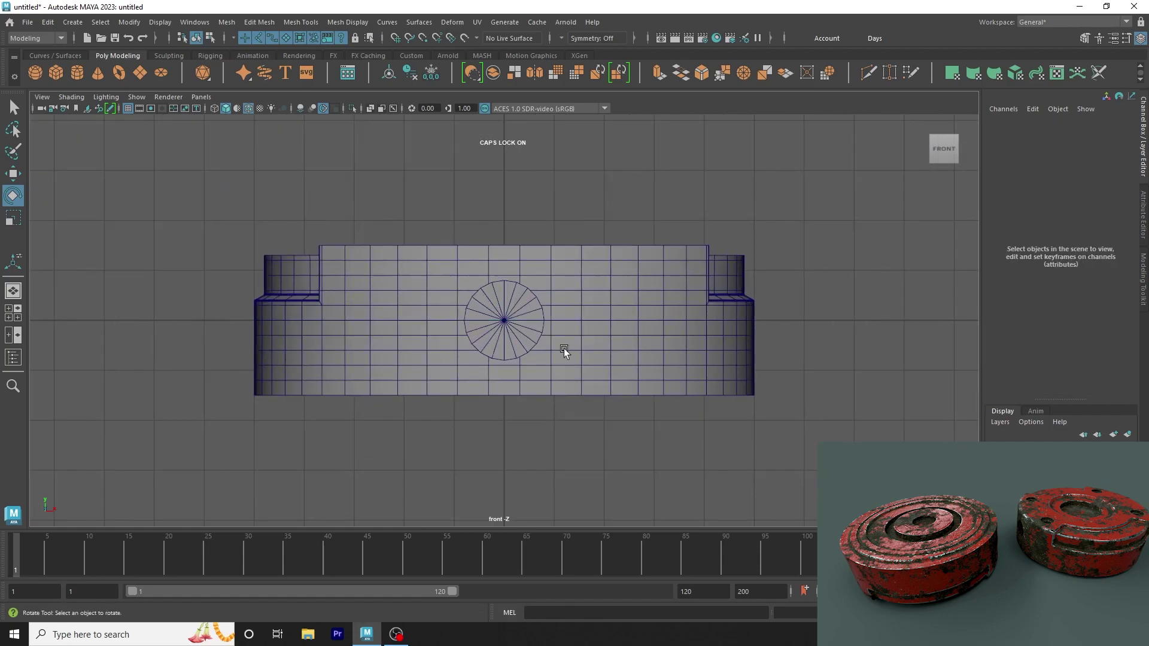
click(552, 322)
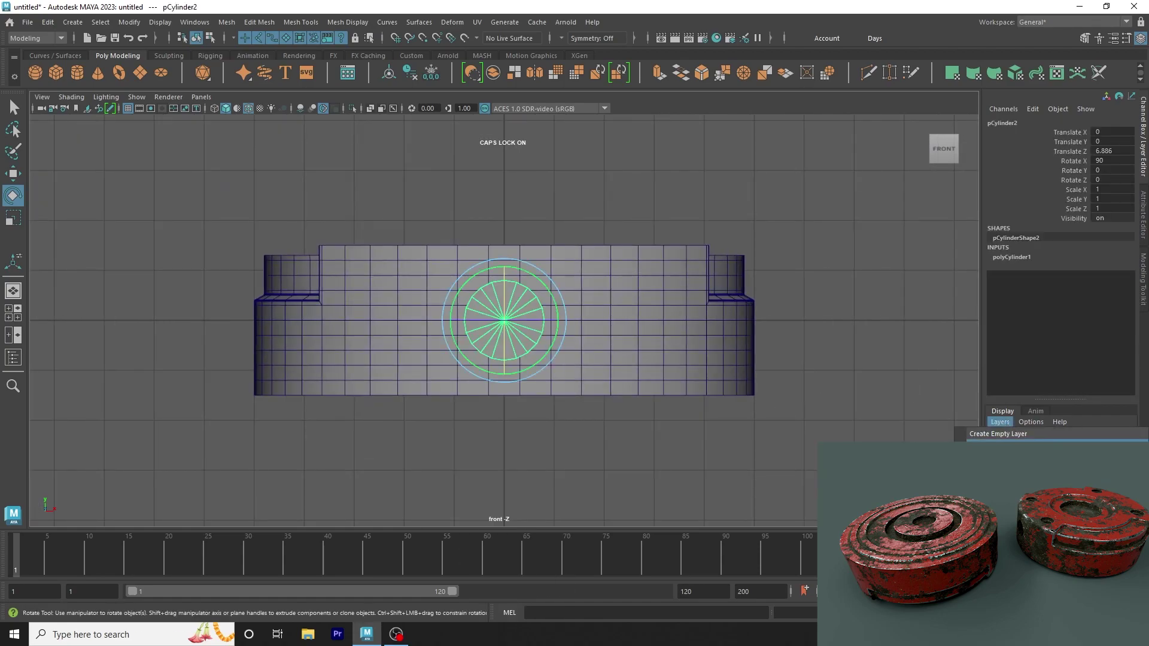
click(1128, 435)
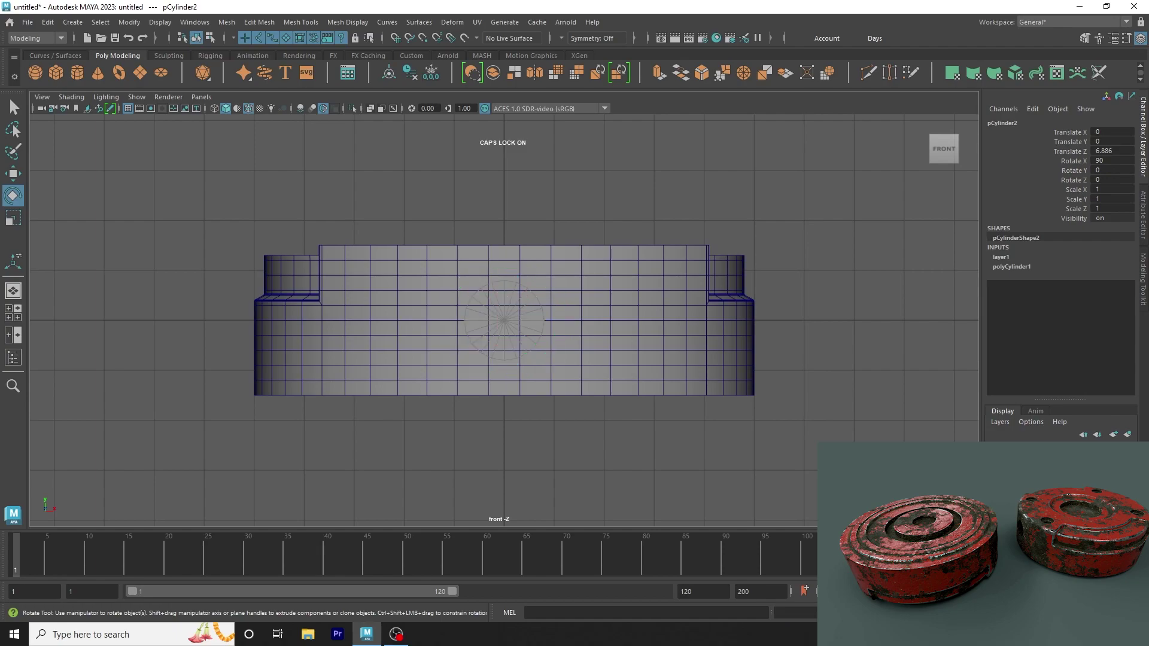
scroll(623, 380, up, 3)
Step: Box-select the block of disc side faces around the guide circle
click(455, 294)
scroll(446, 282, up, 3)
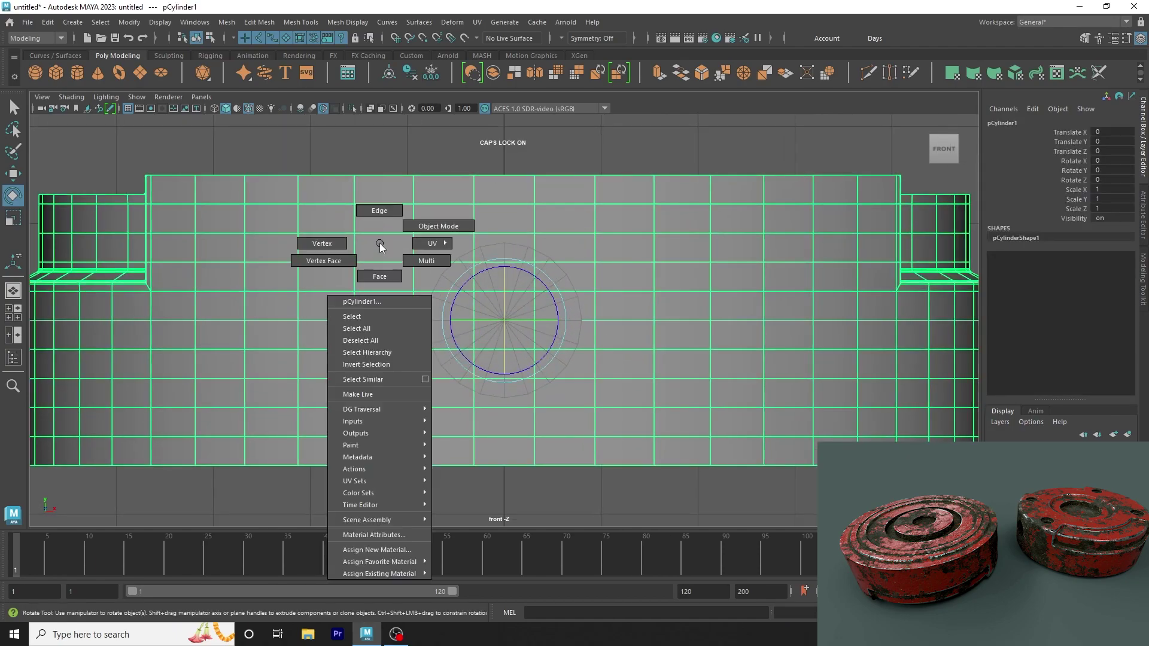
right_drag(379, 243, 379, 280)
drag(448, 247, 568, 400)
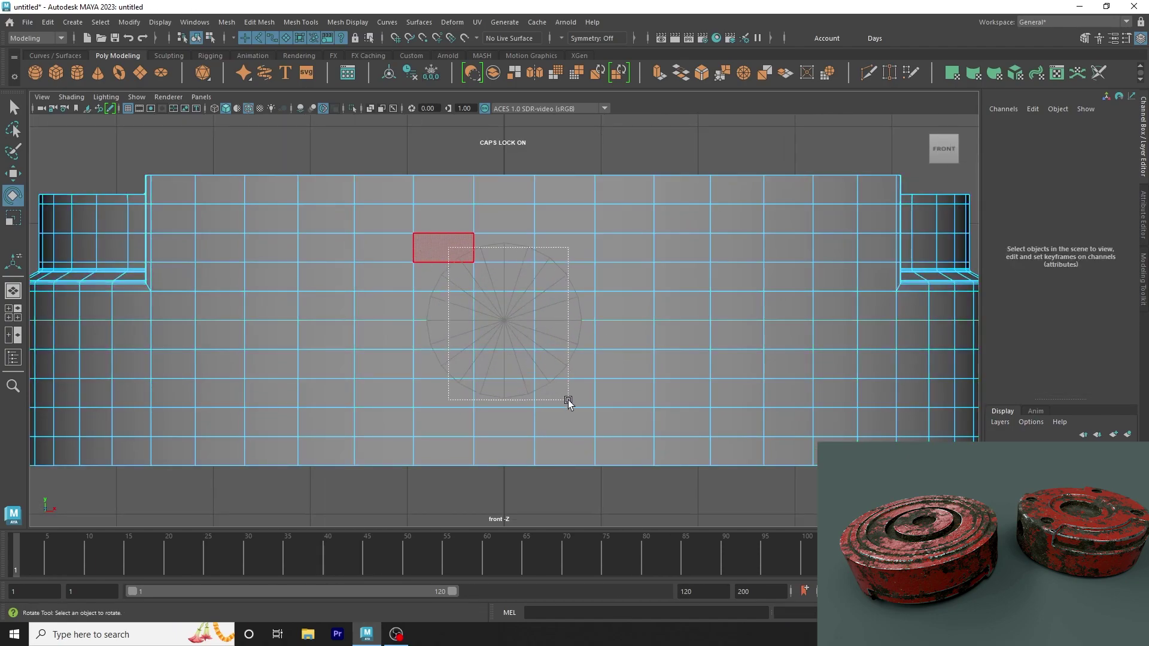
Step: Orbit and toggle shading, then bring up the front orthographic view of the disc
key(space)
key(4)
mouse_move(660, 154)
mouse_down()
mouse_move(809, 225)
mouse_move(494, 237)
mouse_up()
key(5)
key(4)
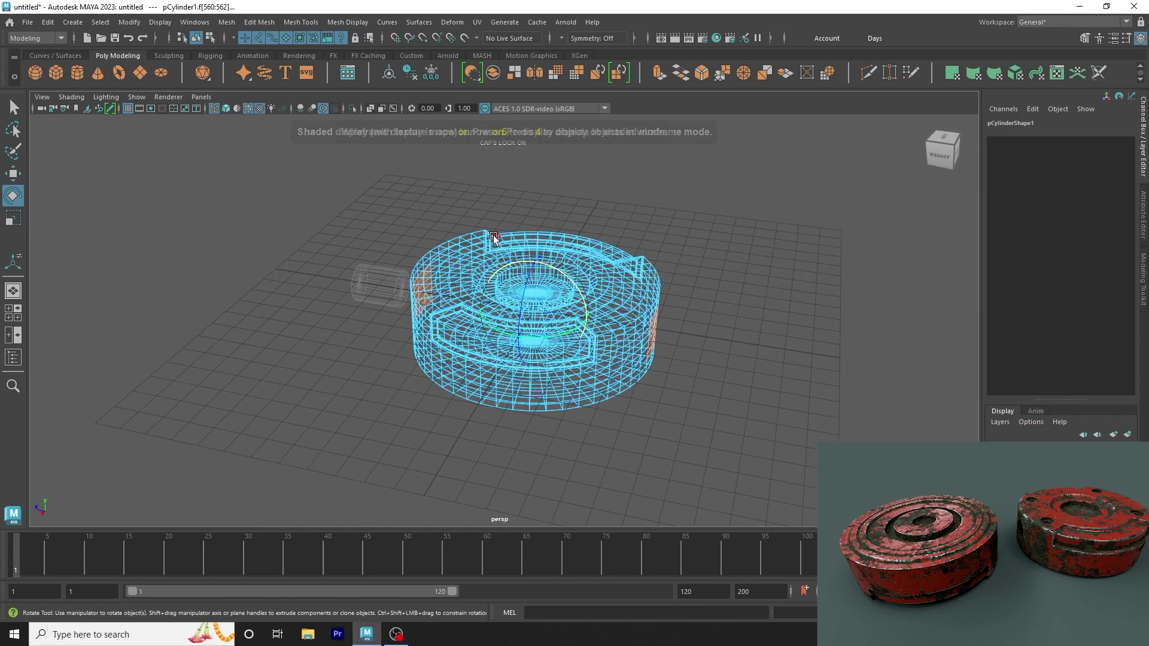
mouse_move(518, 362)
alt+mouse_down()
mouse_move(238, 341)
mouse_move(1034, 336)
mouse_move(771, 340)
mouse_move(777, 387)
mouse_move(778, 334)
alt+mouse_up()
key(5)
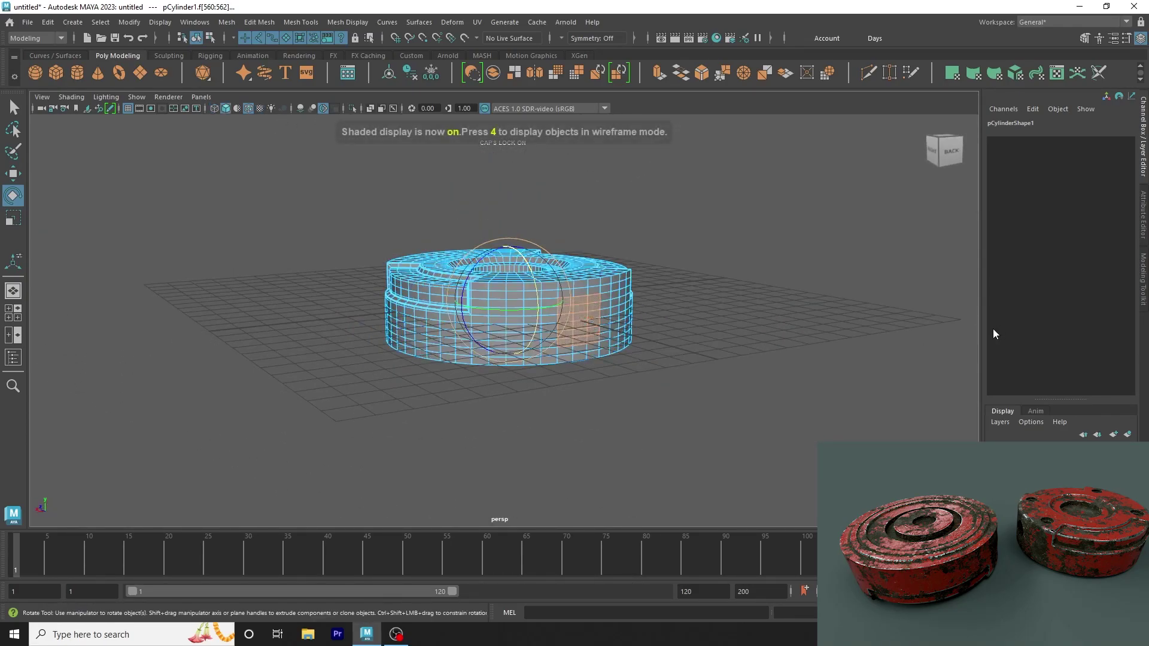
key(space)
key(space)
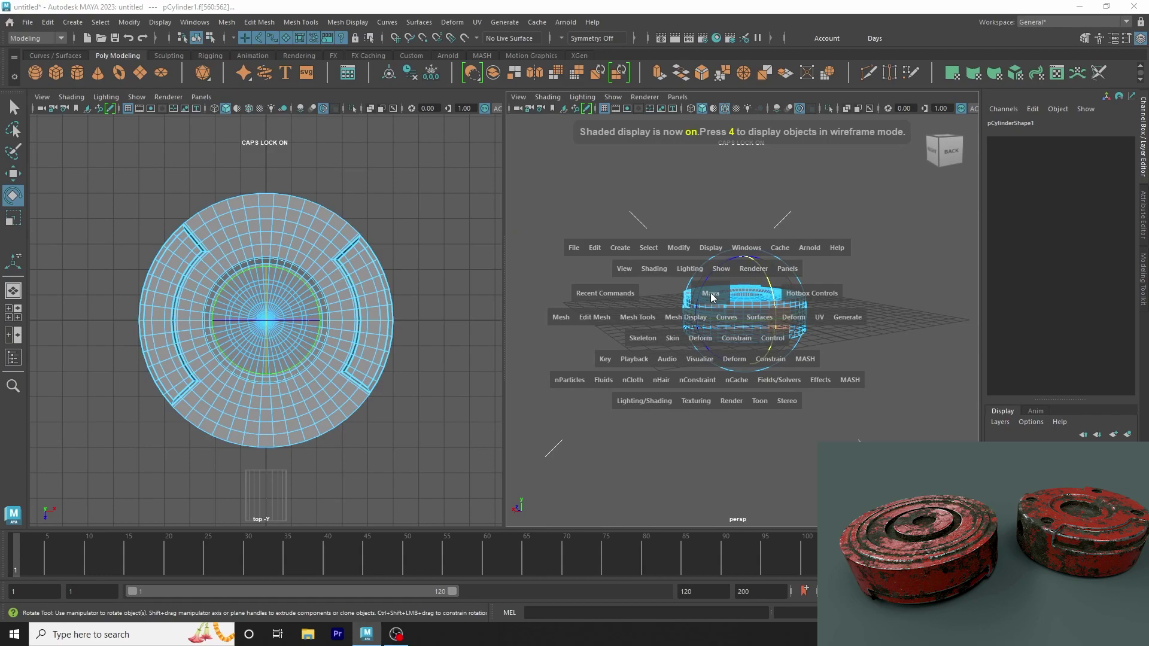
drag(742, 321, 742, 359)
key(space)
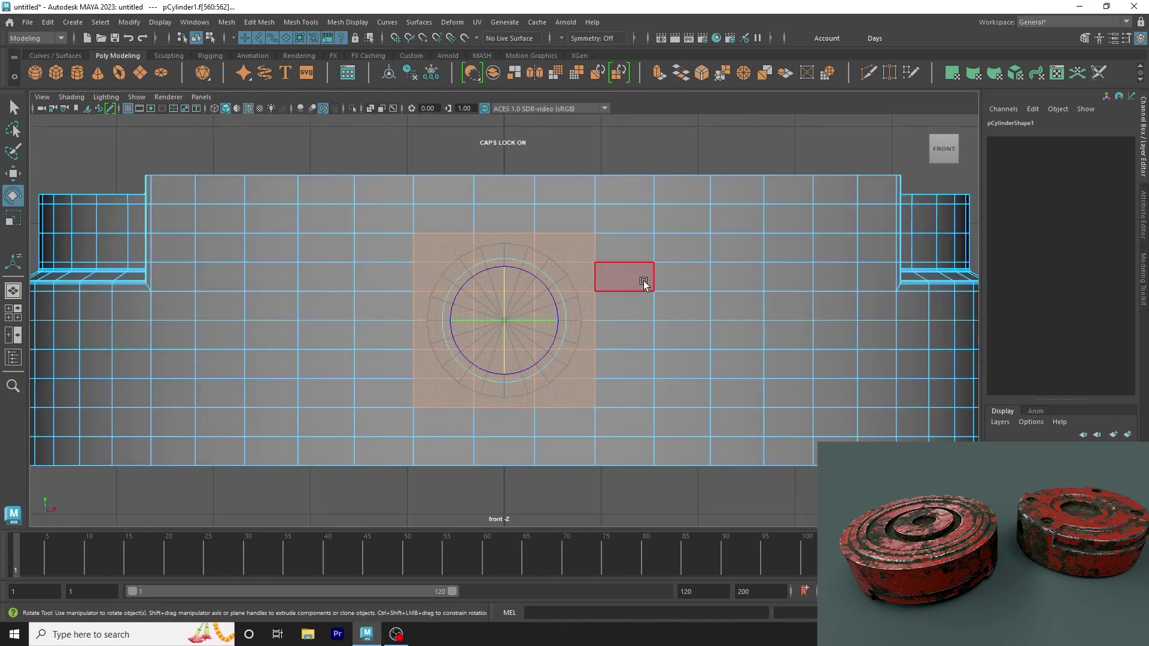
Step: Circularize the selected side faces with Radial Offset -0.28 and Twist 17
click(226, 21)
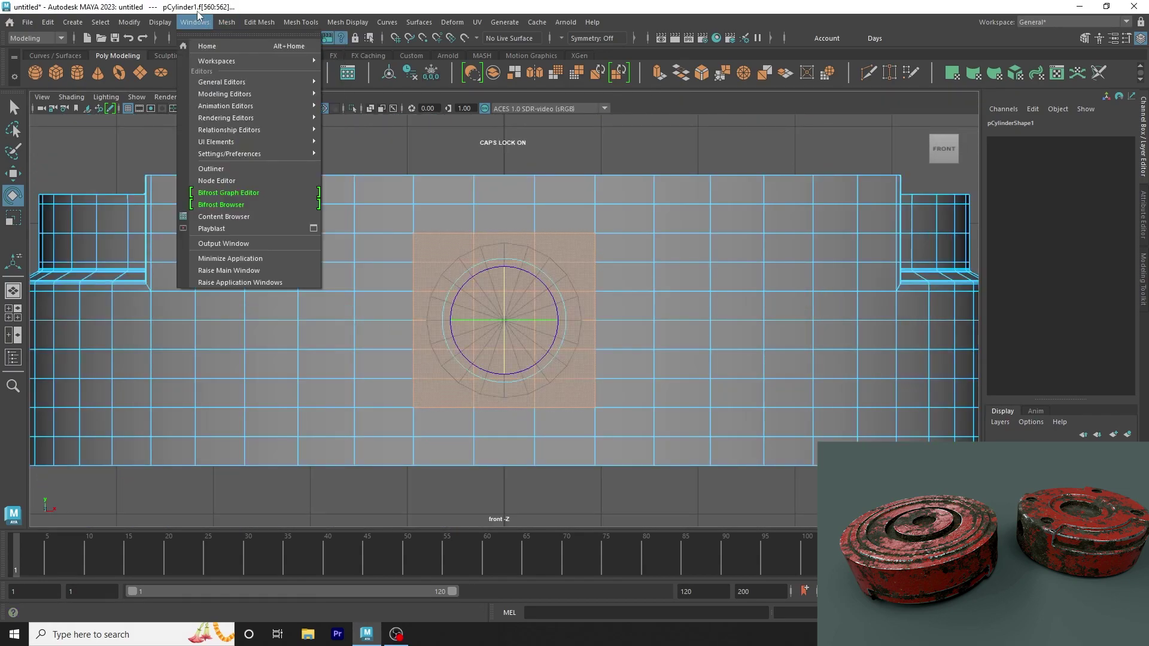
mouse_move(259, 21)
click(283, 91)
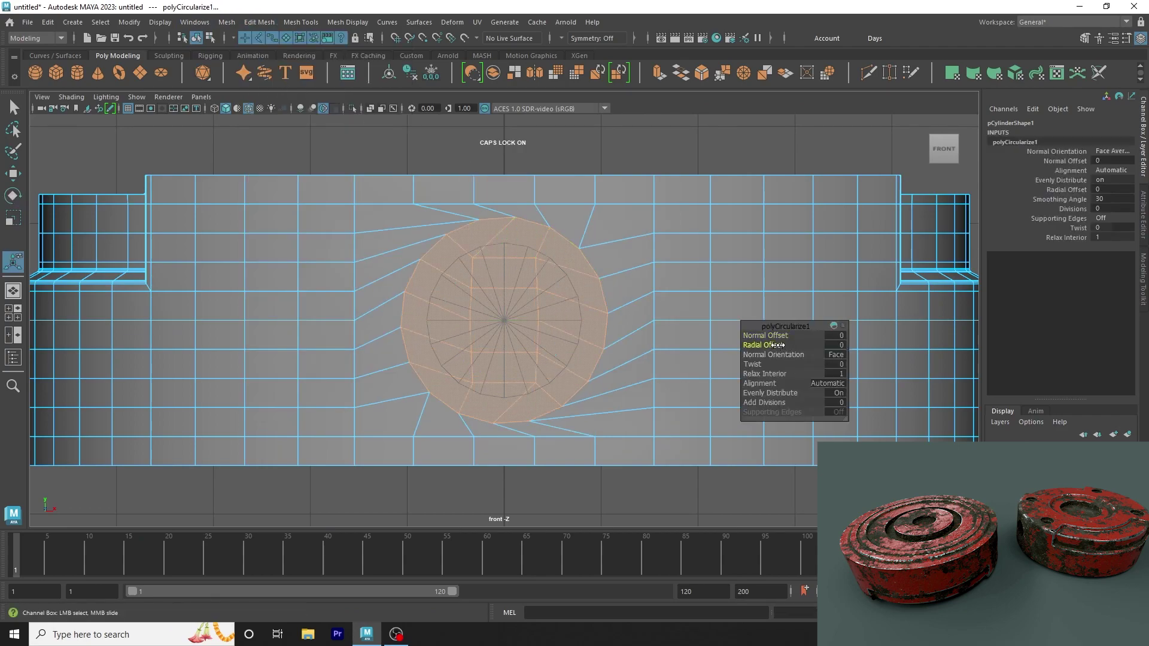
mouse_move(778, 345)
mouse_down()
mouse_move(761, 345)
mouse_move(852, 355)
mouse_up()
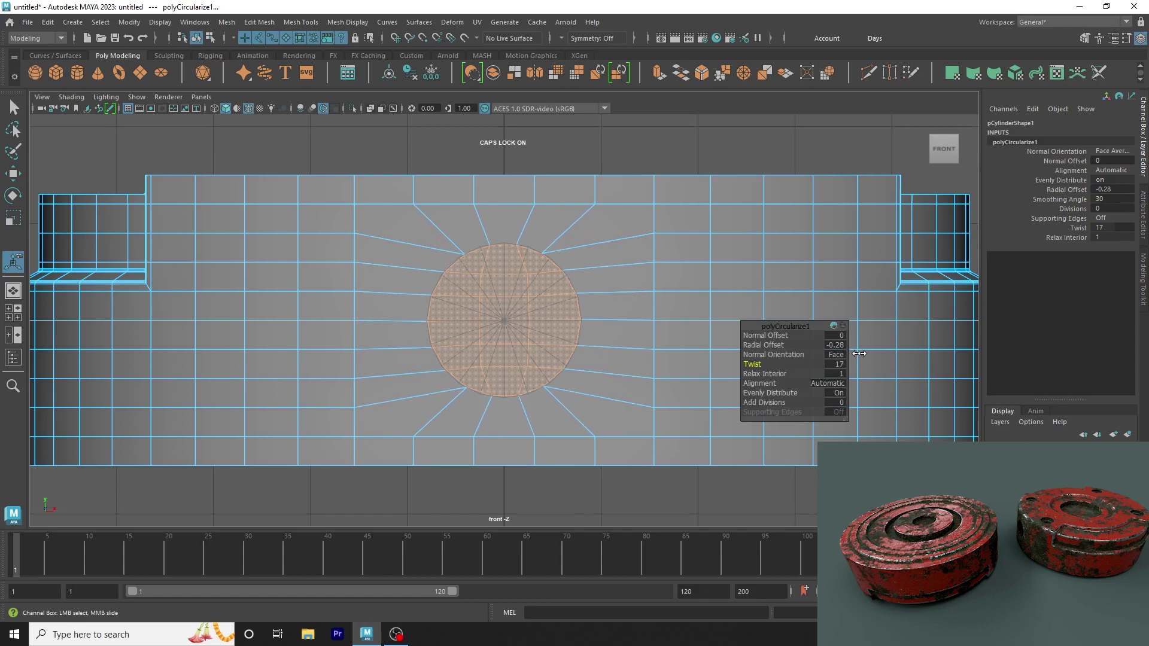
Step: Orbit the perspective view to the side wall, return to object mode, and deselect
key(space)
drag(725, 183, 725, 141)
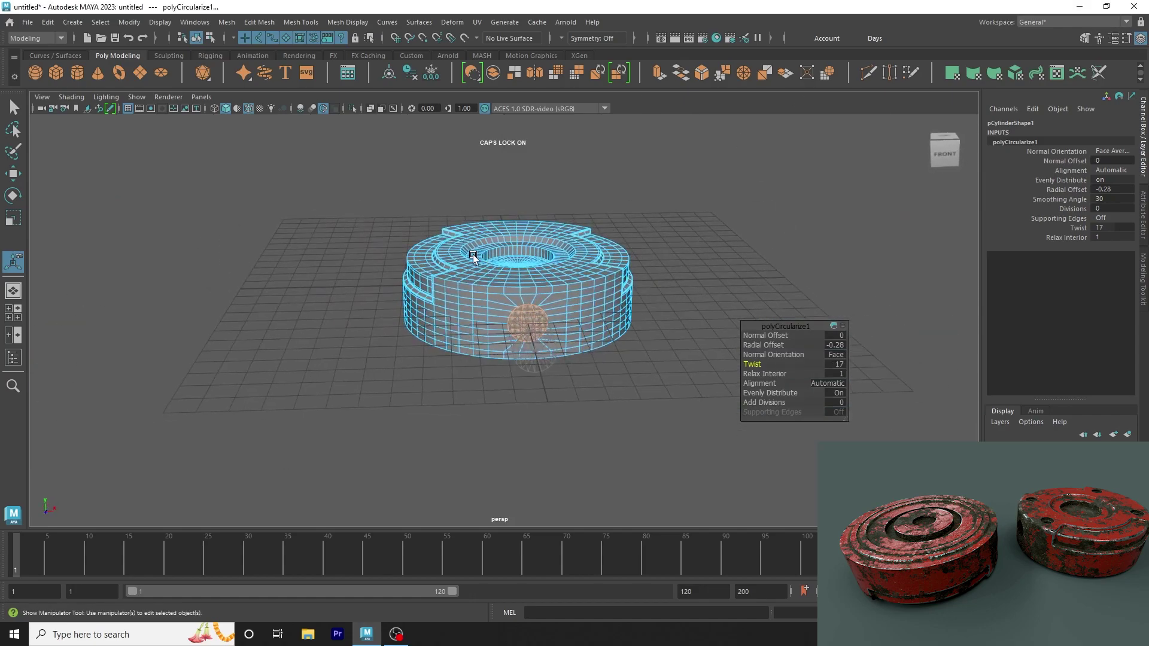
scroll(472, 256, up, 5)
mouse_move(726, 288)
alt+mouse_down()
mouse_move(985, 297)
mouse_move(582, 312)
alt+mouse_up()
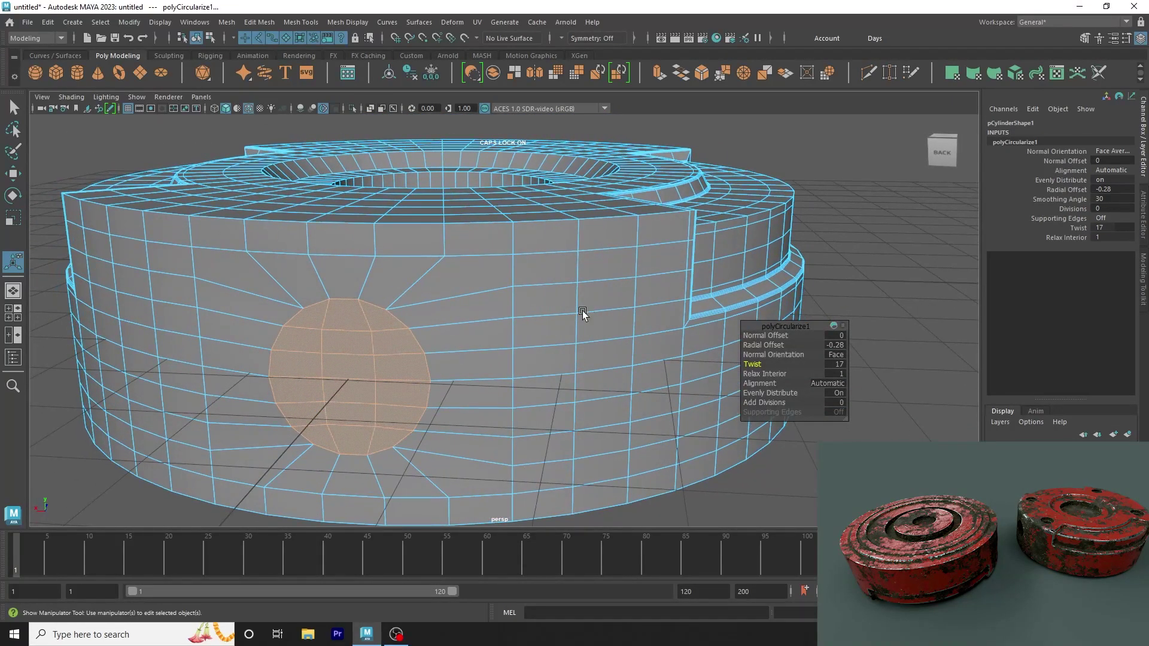
key(q)
key(F8)
click(871, 248)
Step: In the front view, undo the circular reshaping and reselect the disc mesh
key(space)
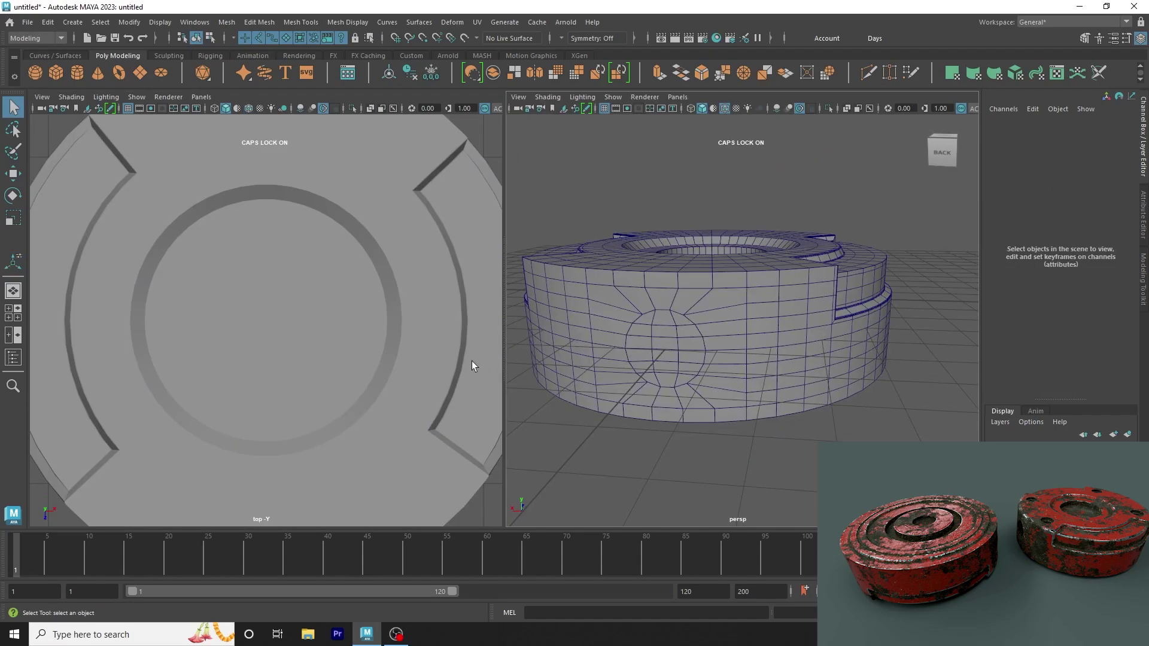
key(space)
drag(706, 312, 710, 352)
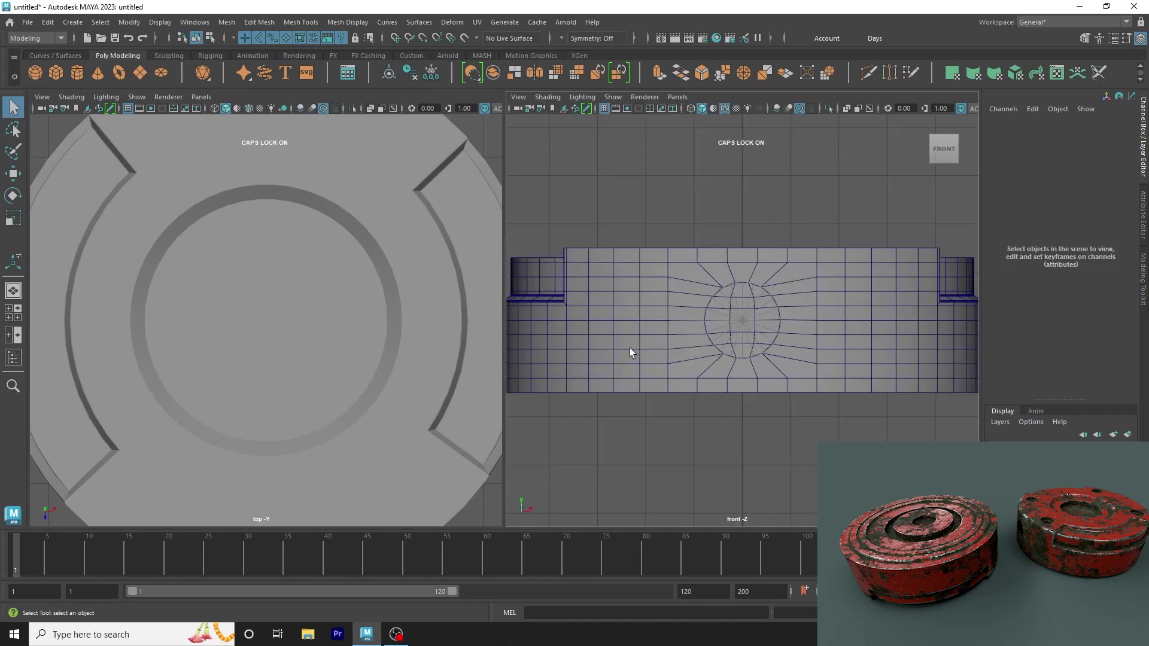
key(space)
click(505, 349)
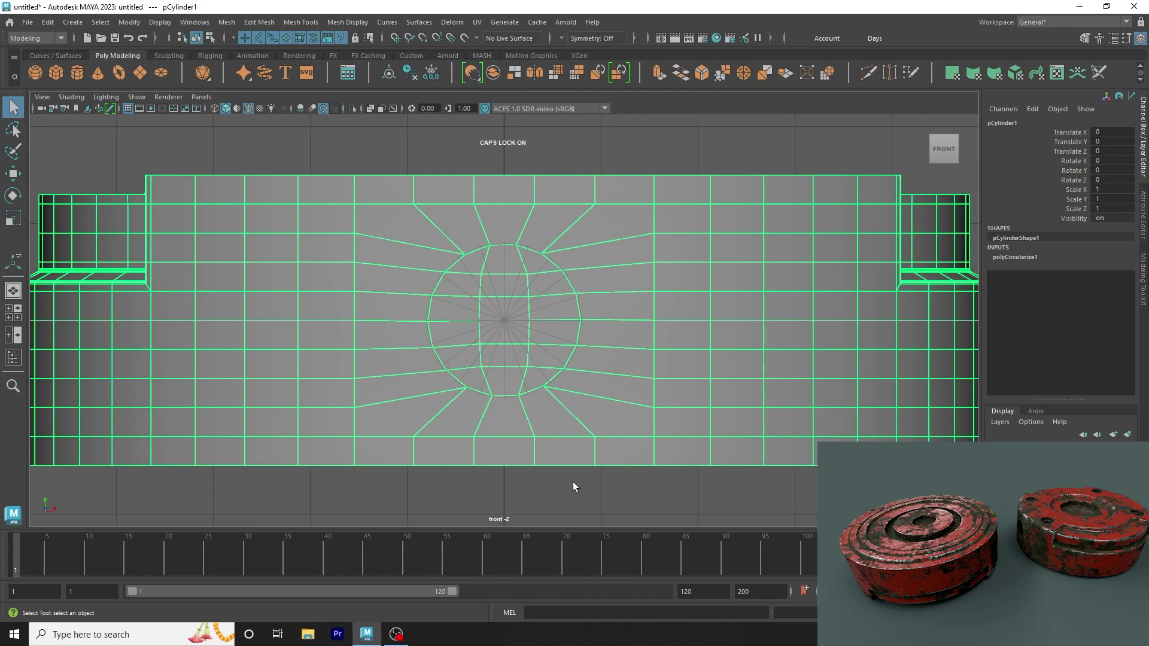
key(ctrl+z)
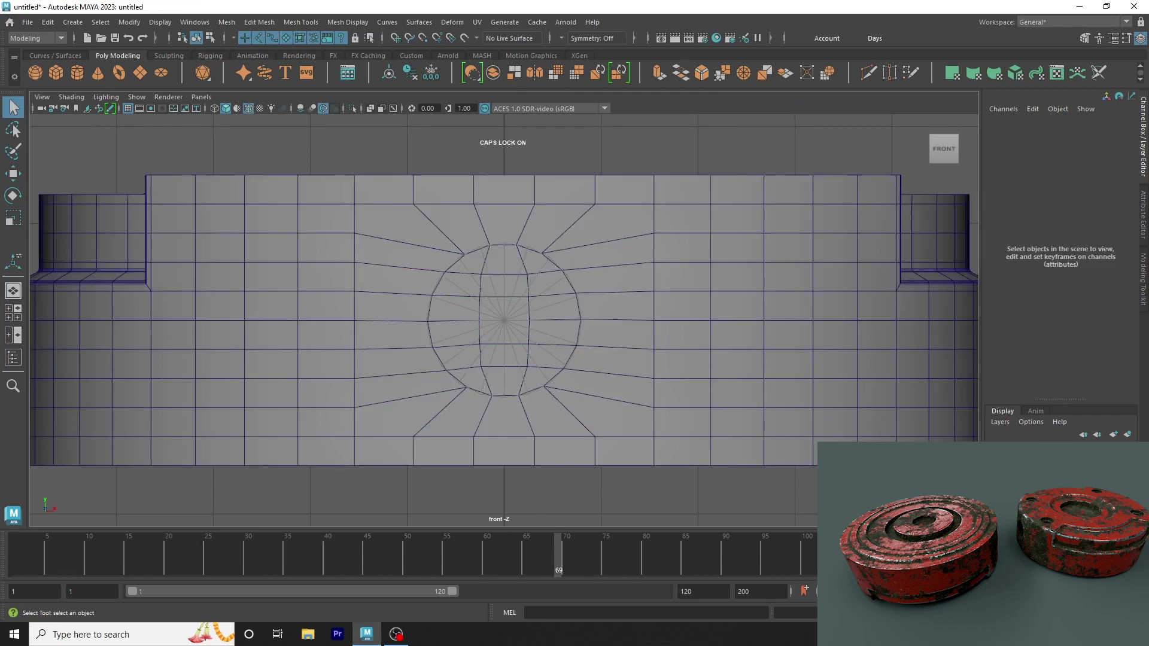
key(ctrl+z)
click(530, 308)
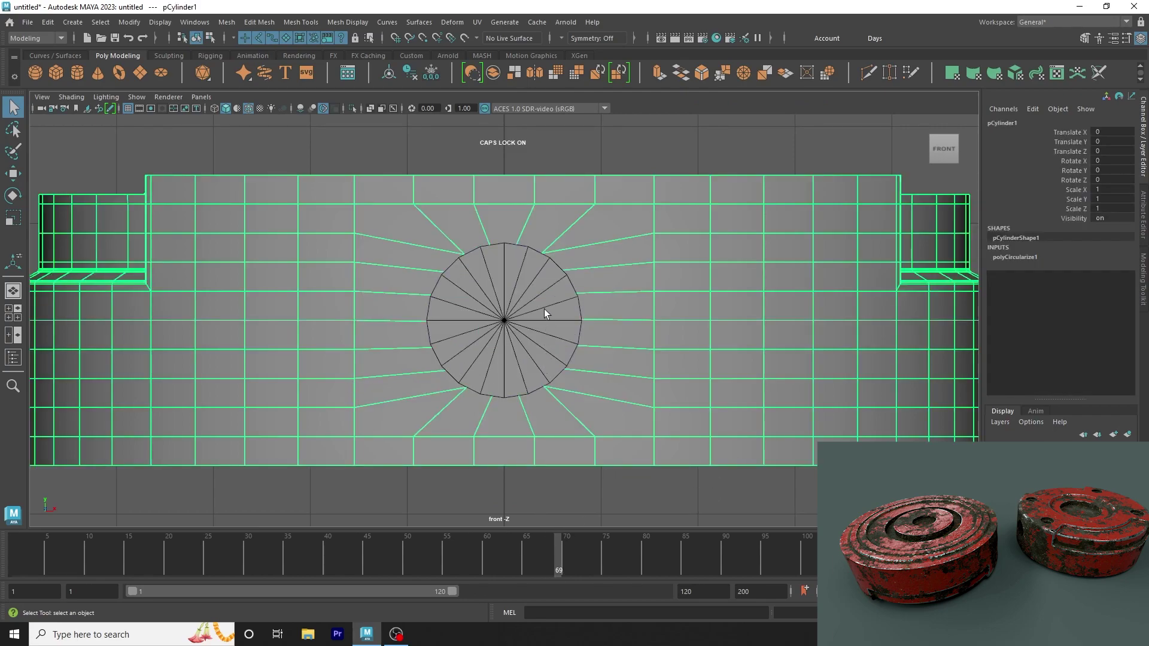
key(ctrl+z)
key(shift+z)
key(ctrl+z)
key(shift+z)
Step: Delete the separate pCylinder2 object via the Outliner
click(13, 357)
click(77, 241)
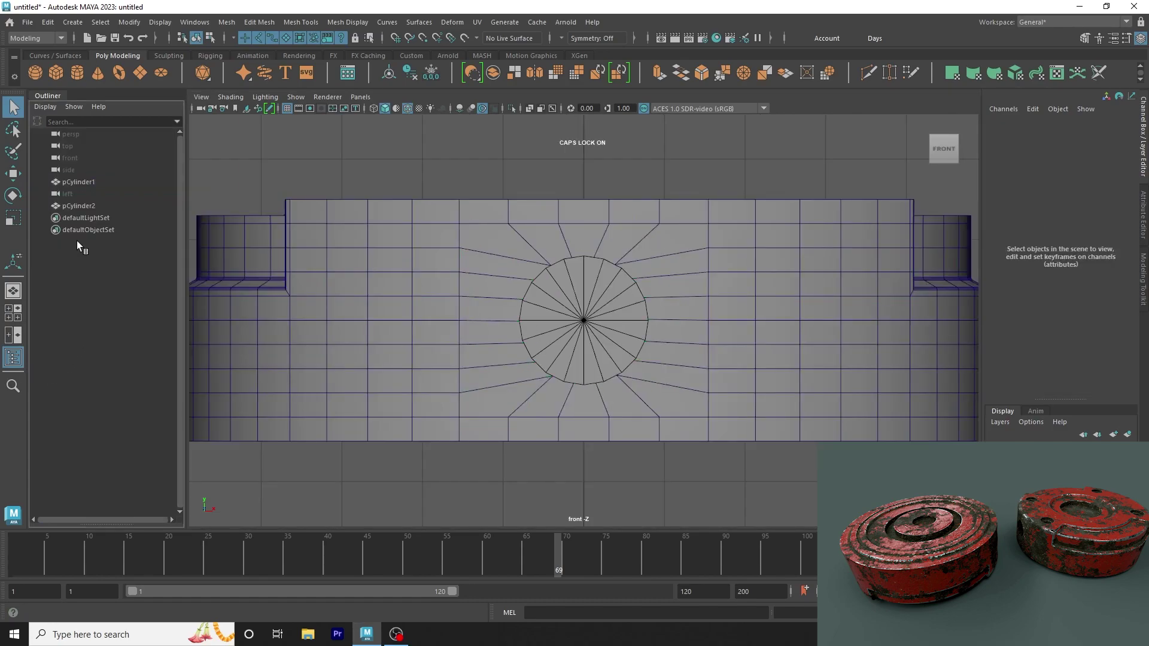
click(75, 206)
key(Delete)
click(13, 357)
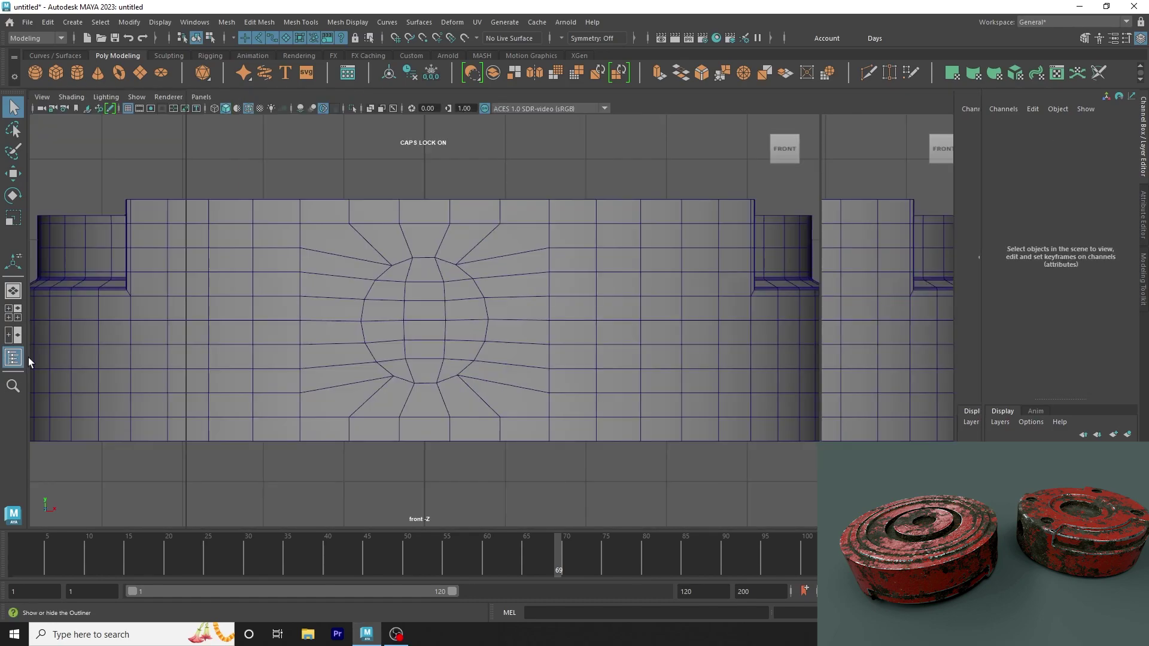
Step: Select the vertices around the circular patch and merge them
mouse_move(518, 280)
right_down()
mouse_move(517, 333)
mouse_move(473, 280)
right_up()
drag(462, 326, 602, 402)
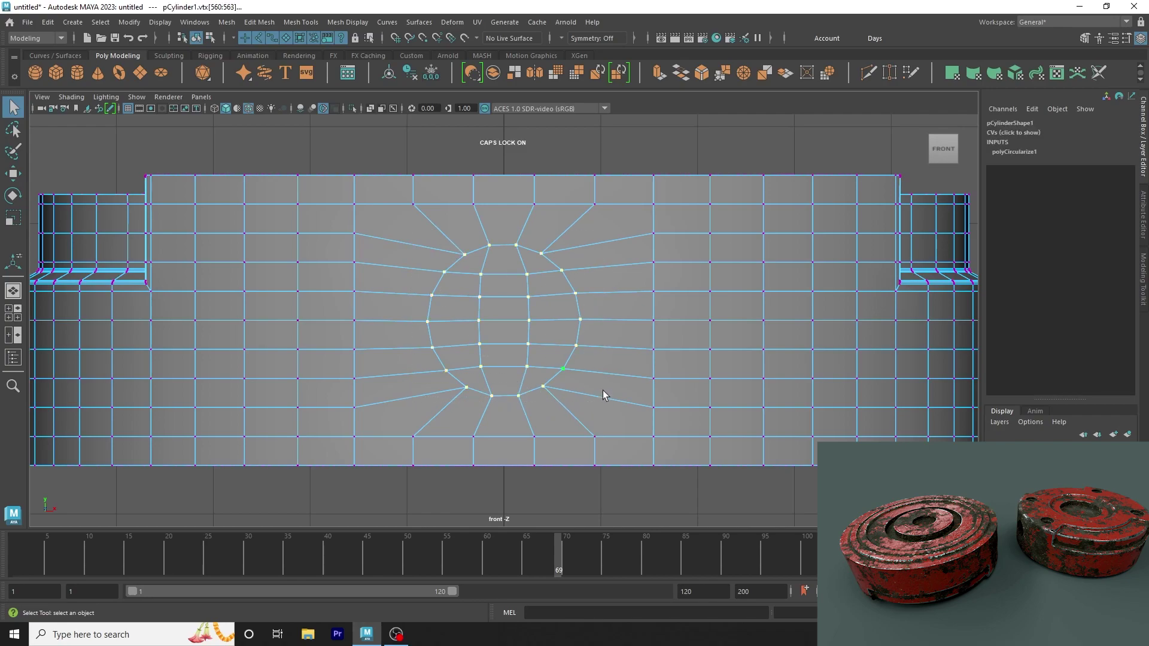
mouse_move(548, 281)
shift+right_down()
mouse_move(564, 202)
mouse_move(582, 199)
shift+right_up()
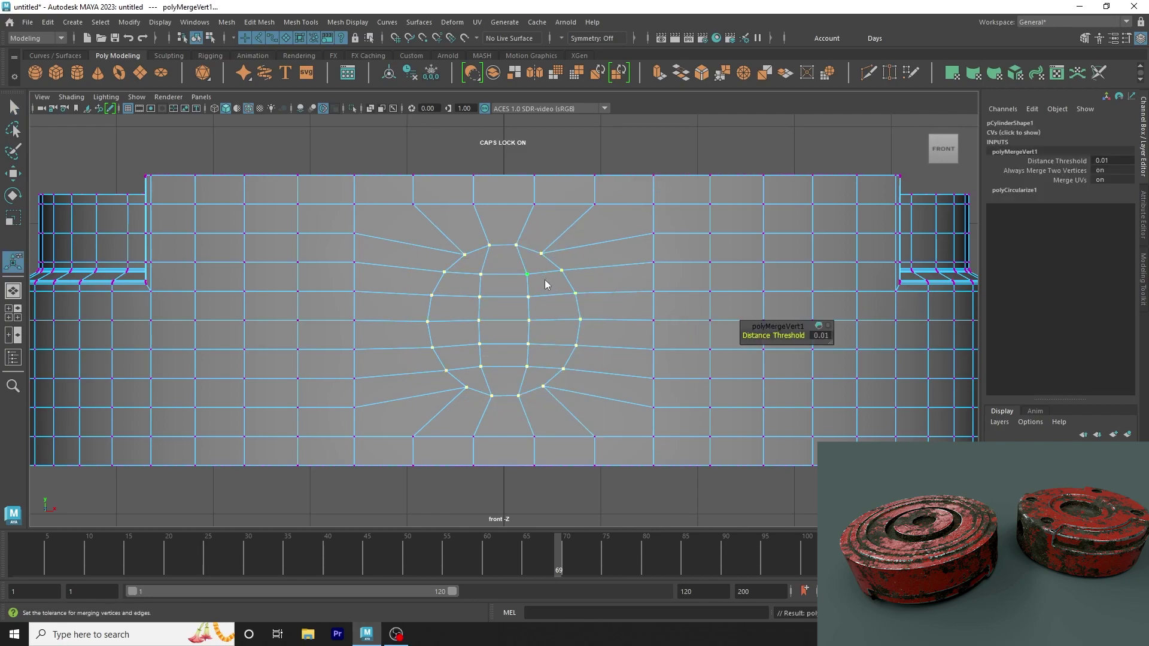
key(F8)
Step: Orbit around the cylinder and select the faces of the circular side patch
key(space)
drag(752, 172, 718, 174)
alt+right_drag(568, 240, 510, 237)
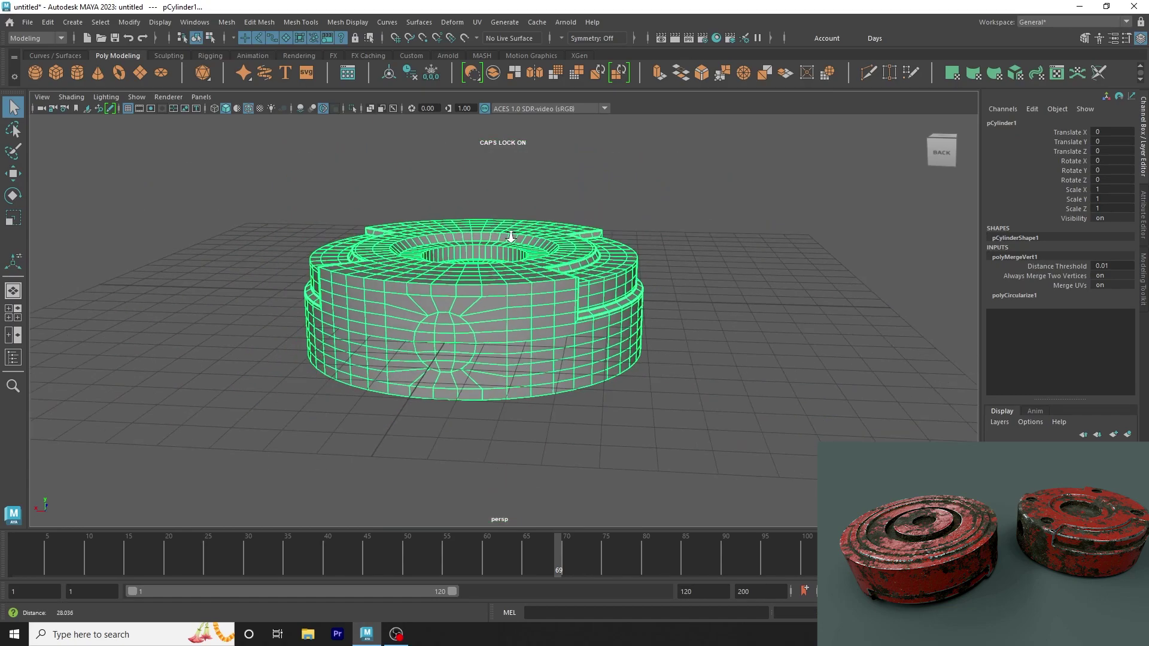
alt+drag(510, 237, 383, 276)
scroll(282, 278, up, 5)
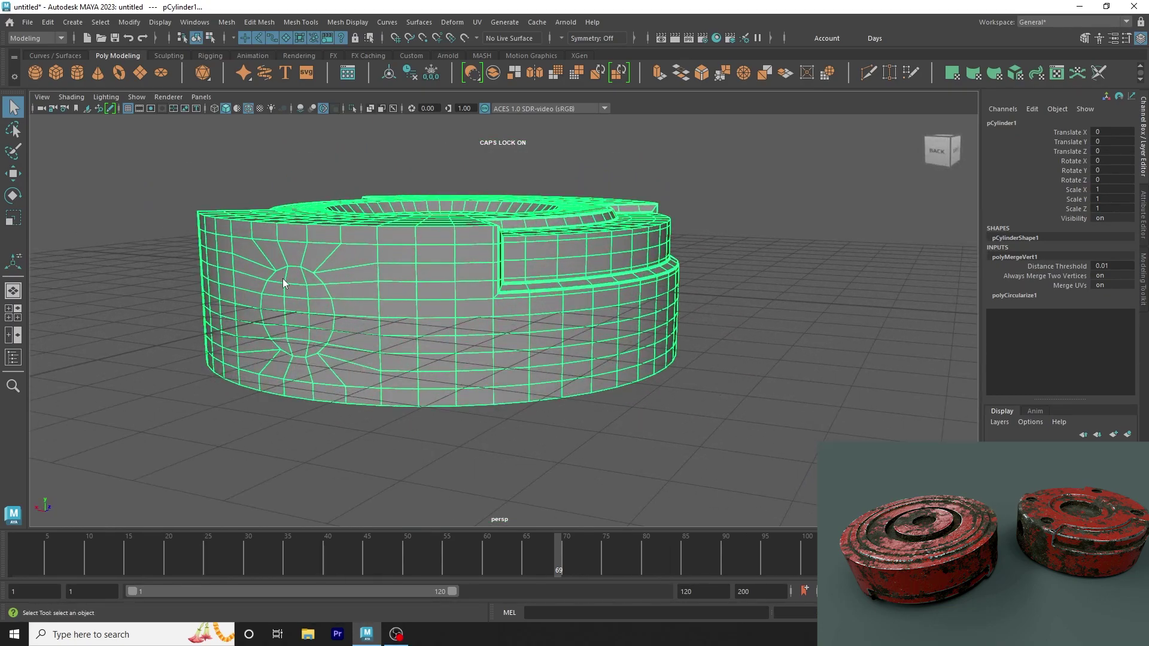
right_drag(283, 278, 282, 305)
mouse_move(505, 331)
alt+mouse_down()
mouse_move(470, 327)
mouse_move(623, 124)
alt+mouse_up()
Step: Extrude the circular patch faces with a 0.01 inset offset
click(657, 72)
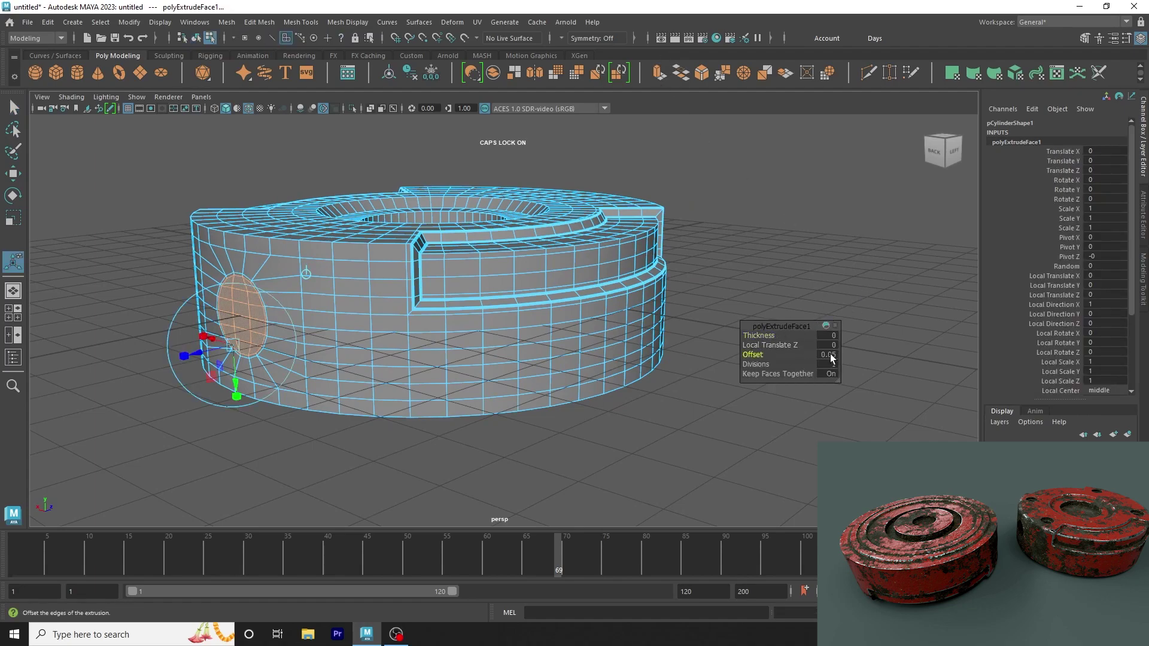
text(.3)
key(Return)
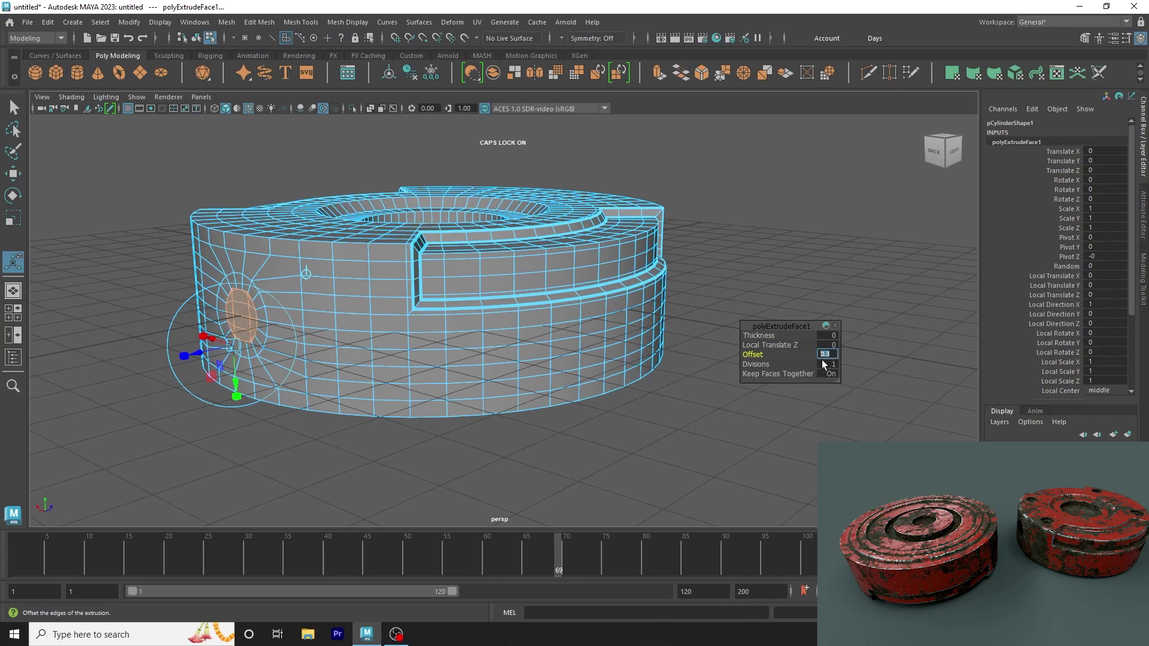
text(3)
key(Return)
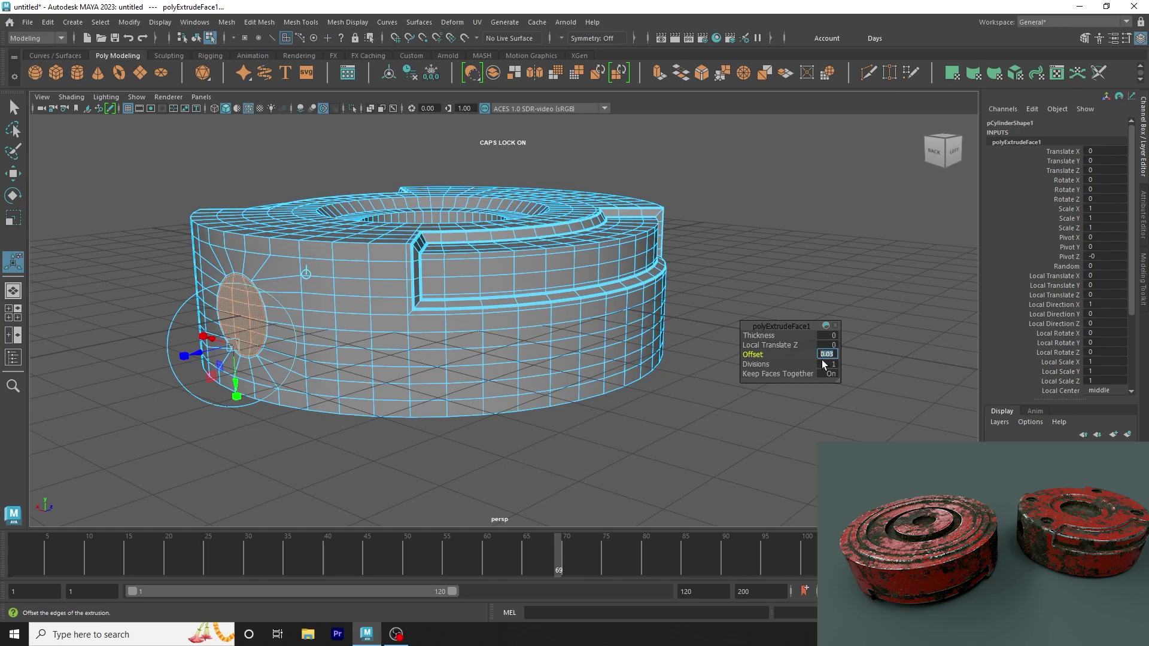
alt+drag(617, 429, 257, 390)
scroll(350, 421, up, 3)
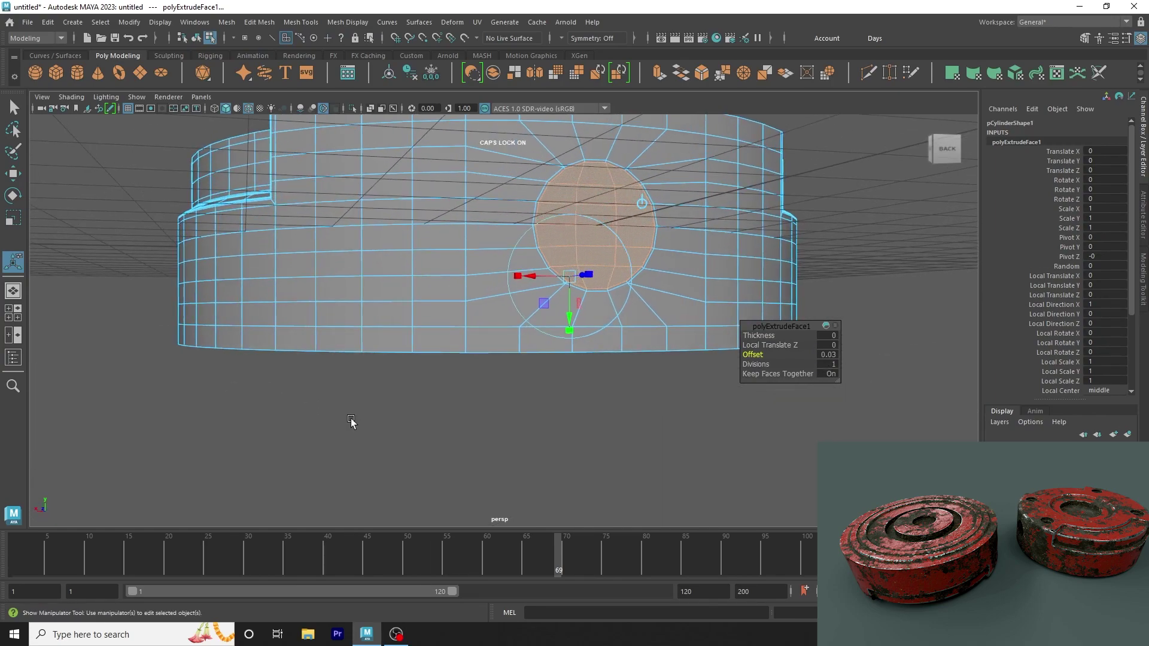
mouse_move(420, 378)
alt+mouse_down()
mouse_move(418, 359)
mouse_move(459, 359)
alt+mouse_up()
scroll(459, 359, up, 3)
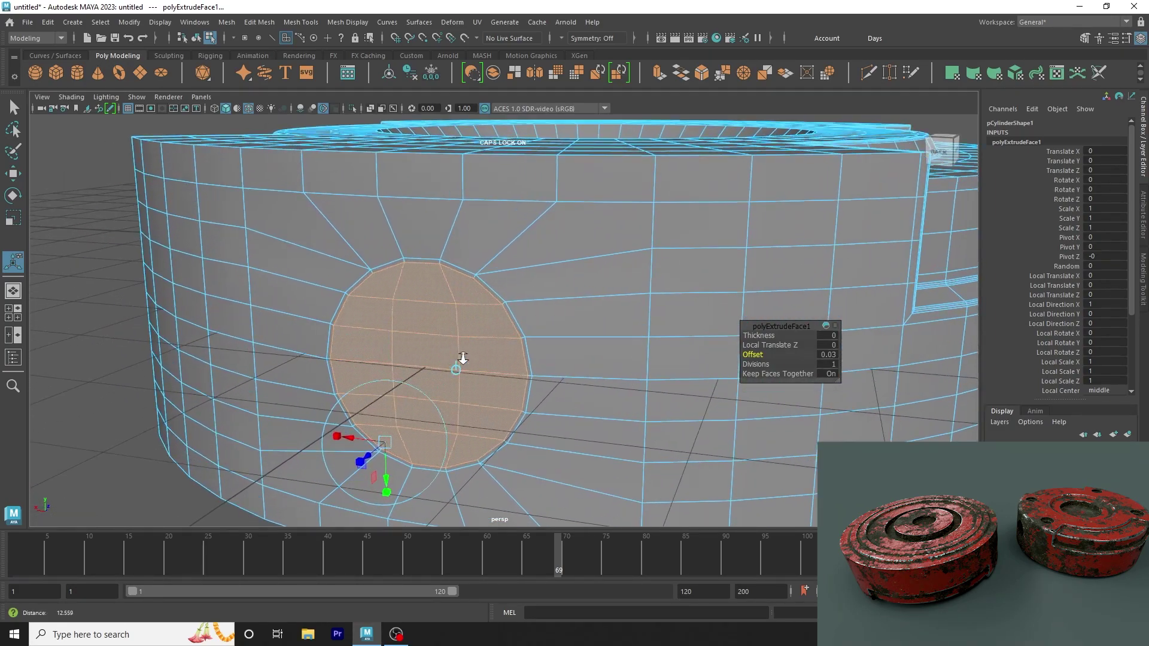
double_click(829, 355)
text(0.01)
key(Return)
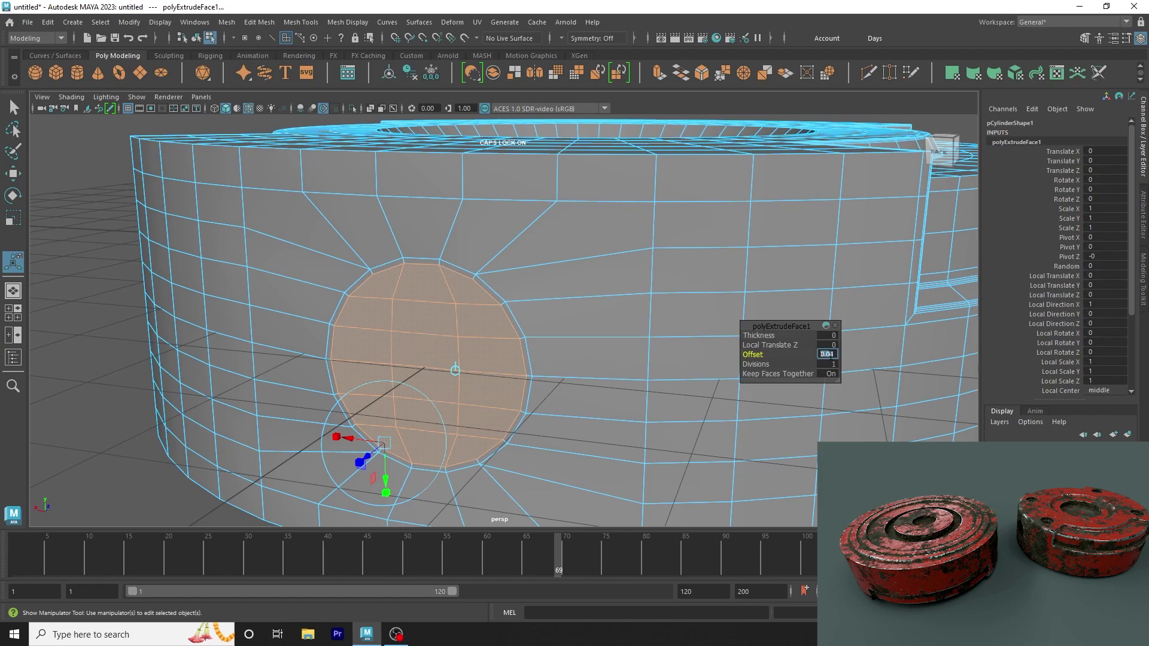
Step: Extrude the circle faces again, pushed -0.04 into the wall
click(659, 77)
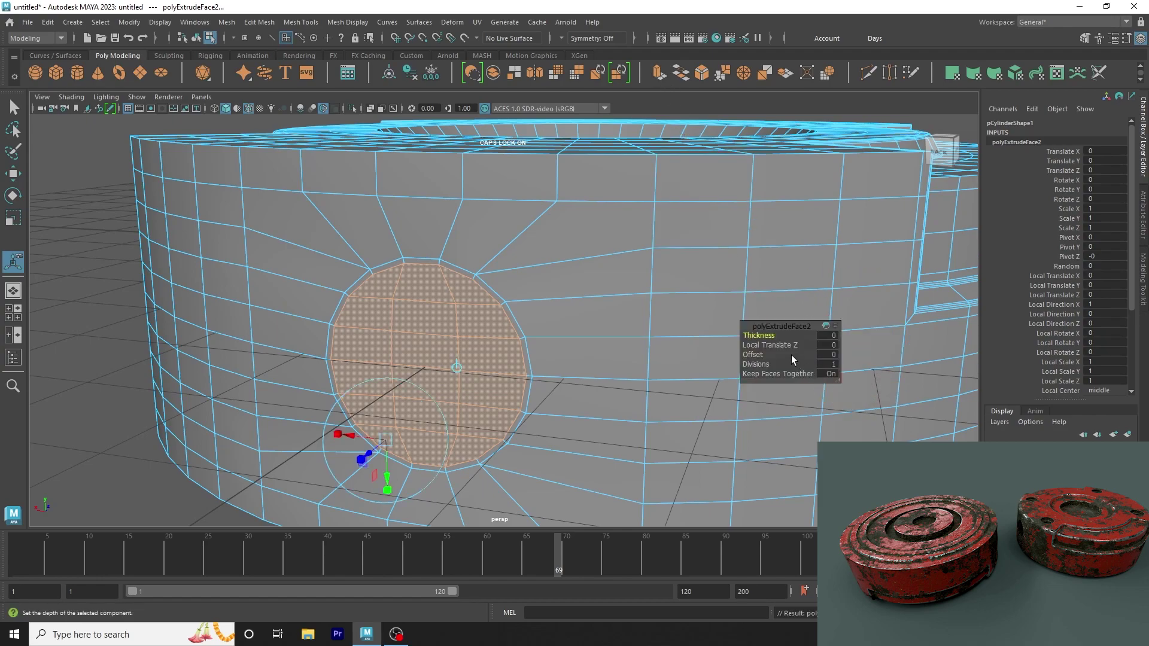
drag(794, 346, 790, 346)
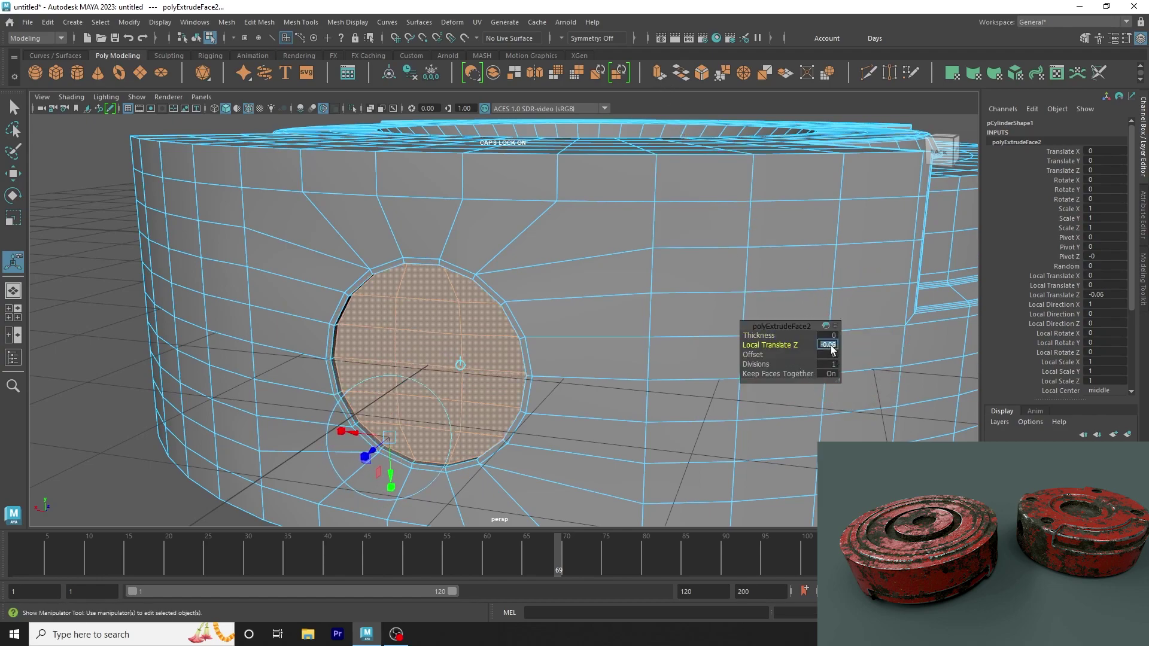
key(Return)
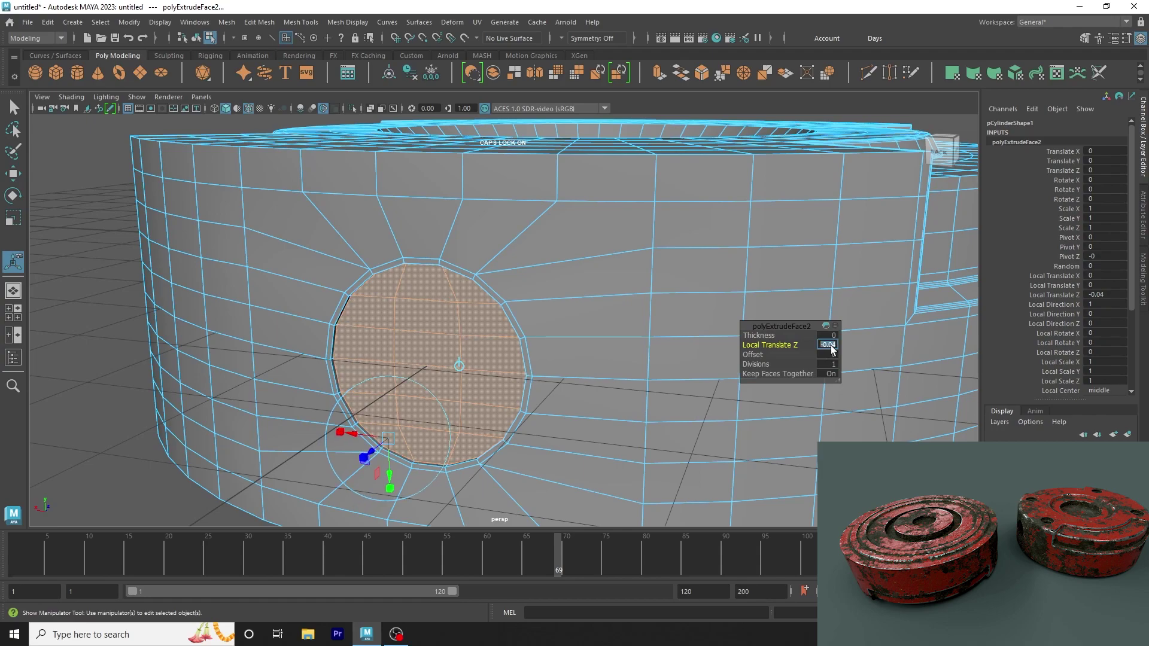
scroll(576, 314, down, 5)
Step: Extrude the circle faces a third time to Local Translate Z -0.4, then deselect in object mode
click(660, 73)
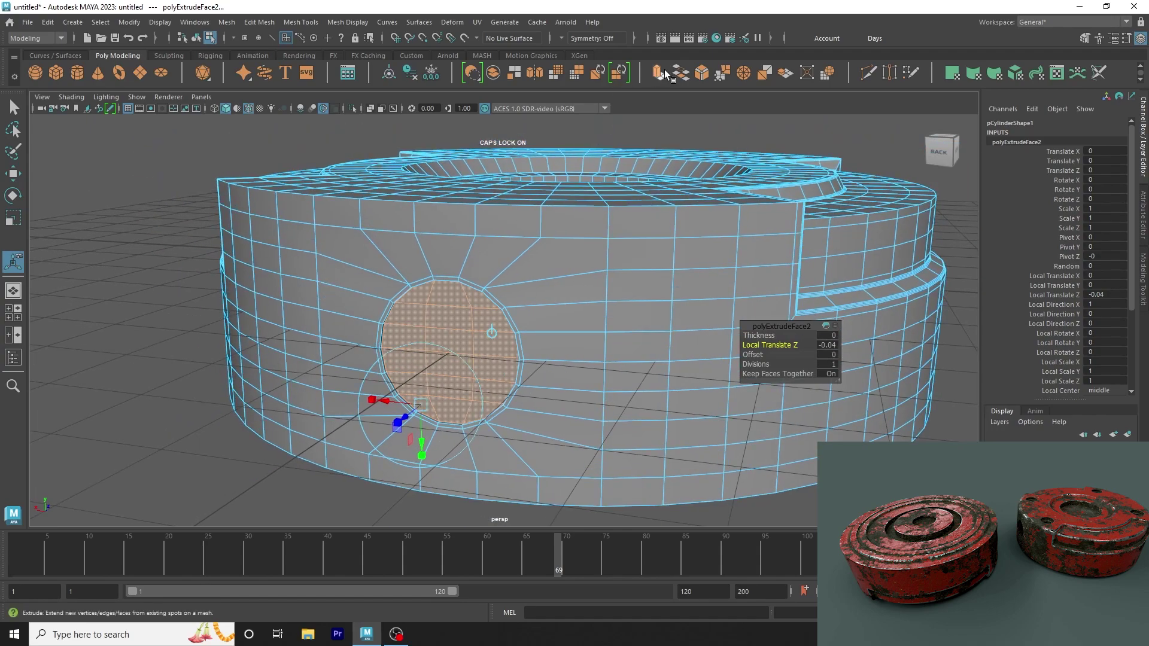
mouse_move(638, 158)
alt+mouse_down()
mouse_move(546, 289)
mouse_move(776, 347)
mouse_move(546, 328)
alt+mouse_up()
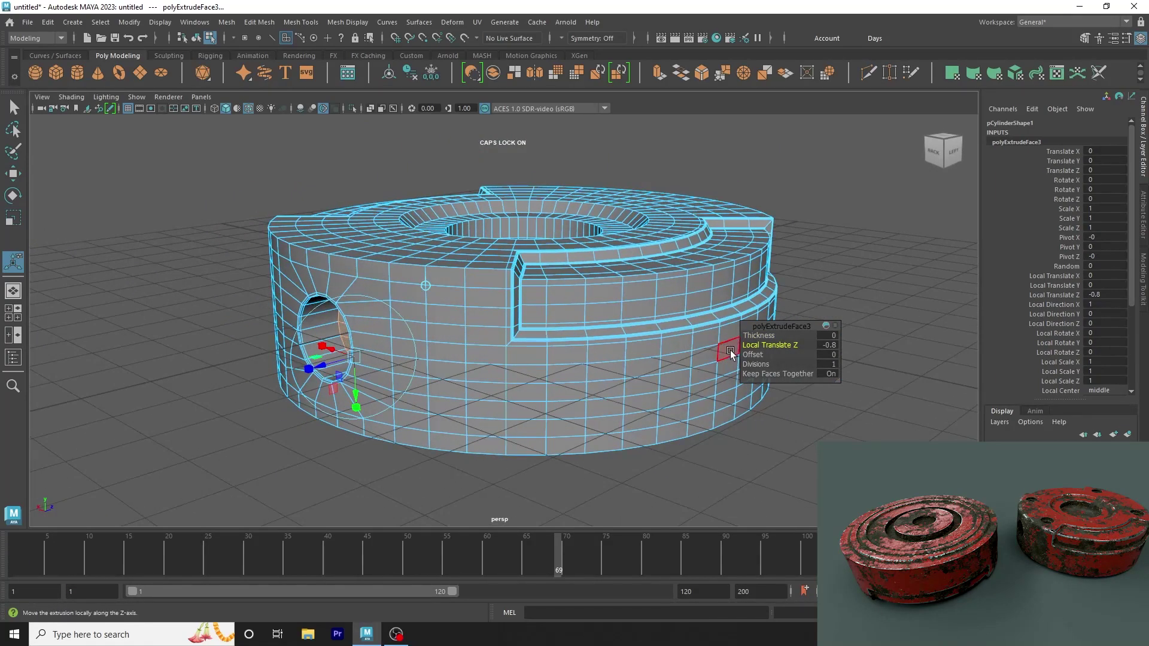
drag(783, 344, 796, 344)
alt+right_drag(796, 344, 274, 325)
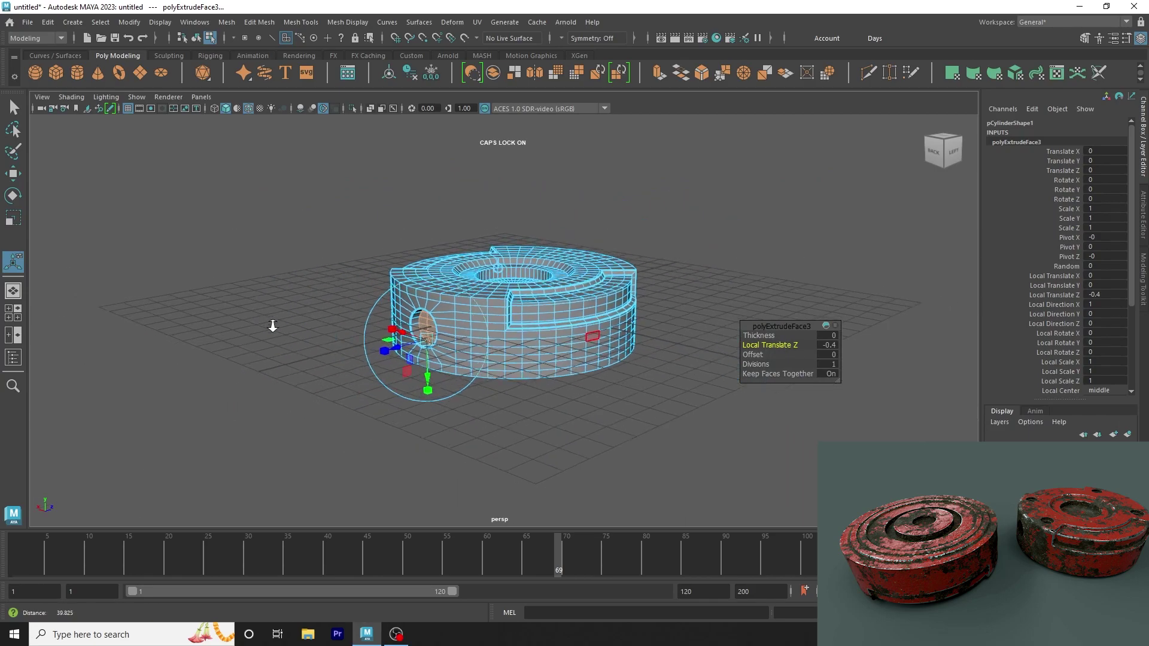
mouse_move(274, 326)
alt+mouse_down()
mouse_move(434, 371)
mouse_move(441, 351)
mouse_move(518, 325)
alt+mouse_up()
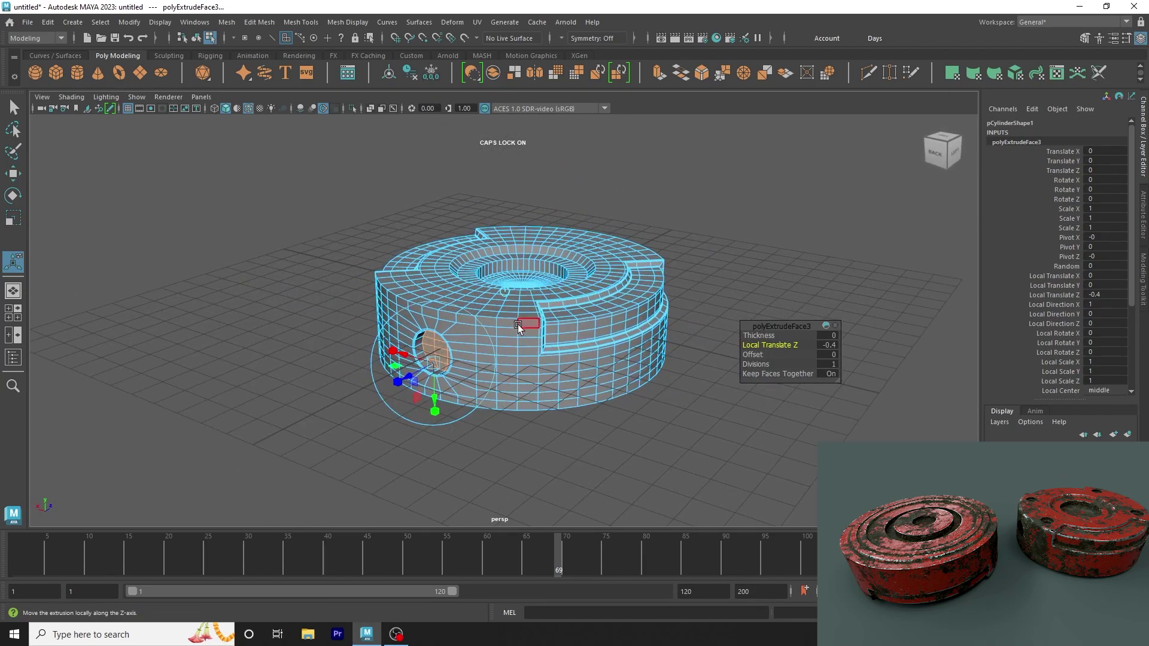
key(F8)
key(q)
click(826, 90)
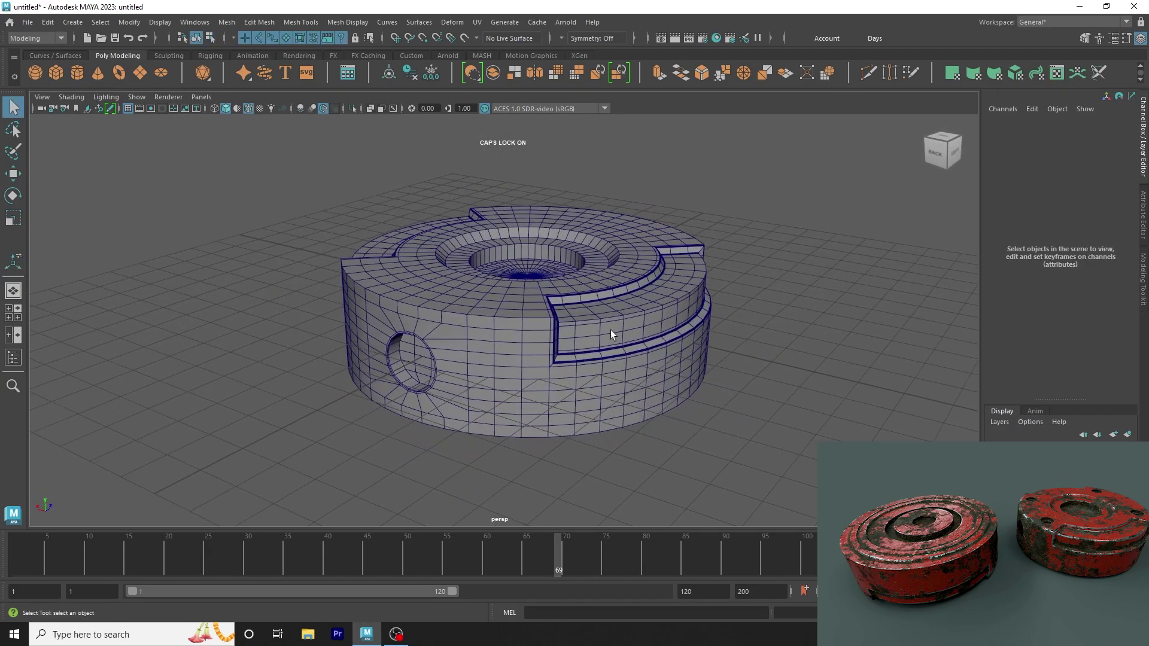
click(583, 339)
key(3)
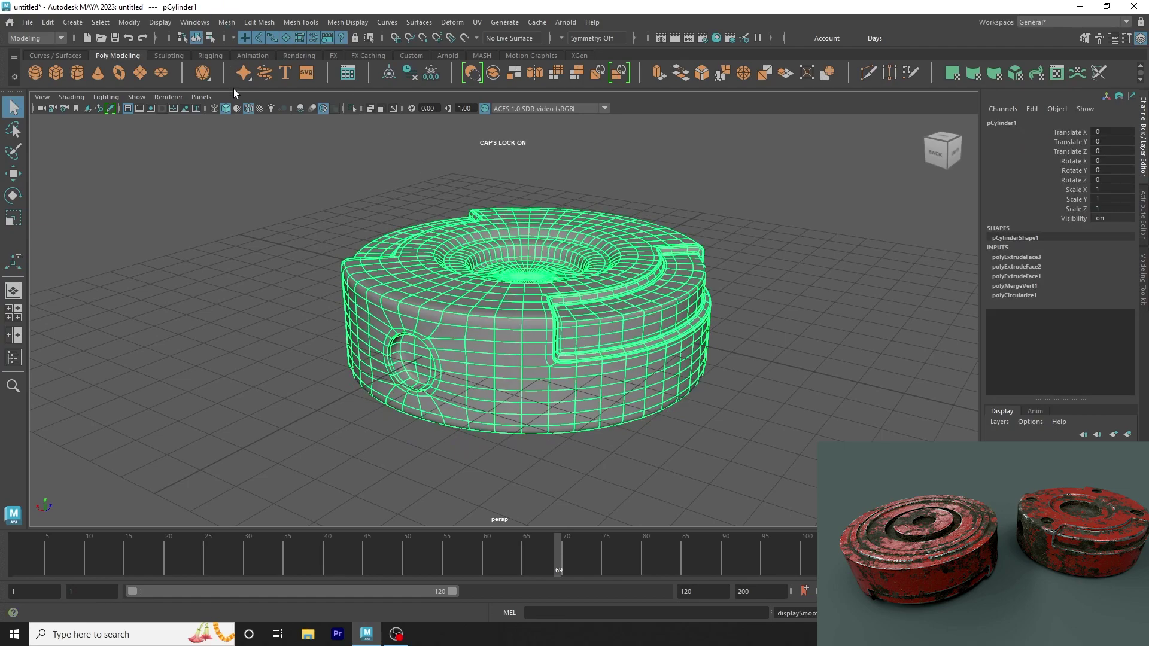
click(220, 275)
mouse_move(220, 274)
alt+right_down()
mouse_move(524, 387)
mouse_move(689, 377)
mouse_move(444, 359)
alt+right_up()
alt+drag(444, 359, 441, 403)
alt+right_drag(441, 403, 492, 390)
mouse_move(492, 390)
alt+mouse_down()
mouse_move(498, 486)
mouse_move(469, 356)
mouse_move(274, 385)
mouse_move(449, 383)
alt+mouse_up()
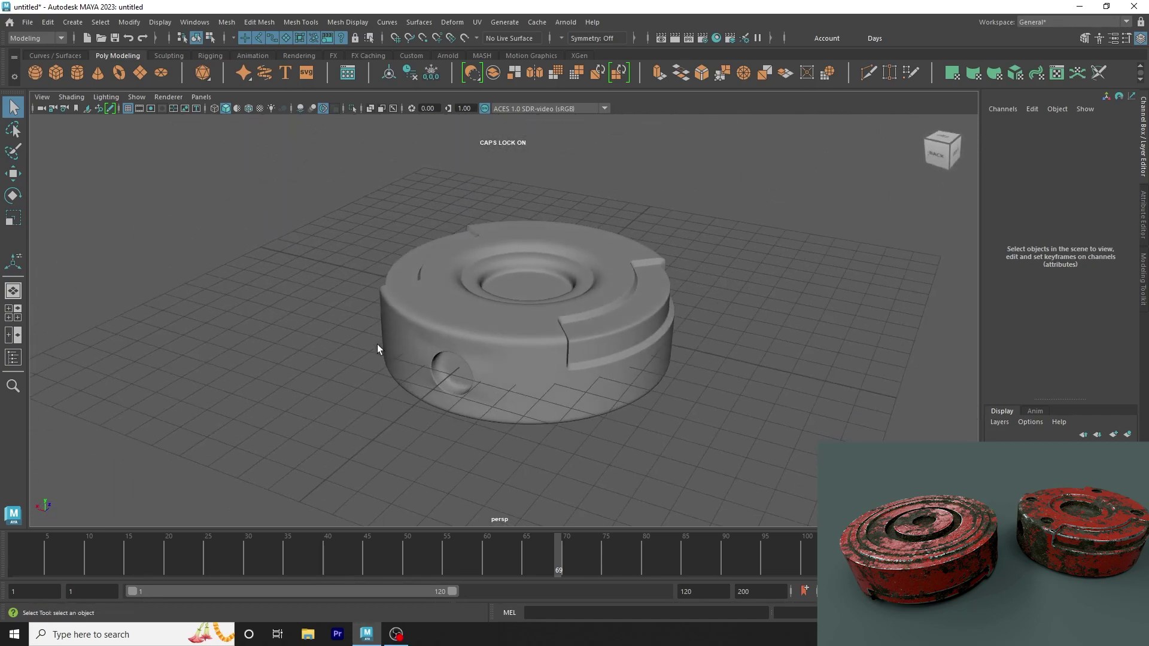
alt+right_drag(449, 383, 532, 401)
mouse_move(531, 401)
alt+mouse_down()
mouse_move(521, 341)
mouse_move(559, 343)
mouse_move(562, 377)
mouse_move(472, 331)
mouse_move(599, 332)
mouse_move(545, 328)
alt+mouse_up()
click(515, 308)
key(1)
Step: Switch the cylinder to face mode and try picking a face inside the side hole
right_drag(487, 290, 488, 314)
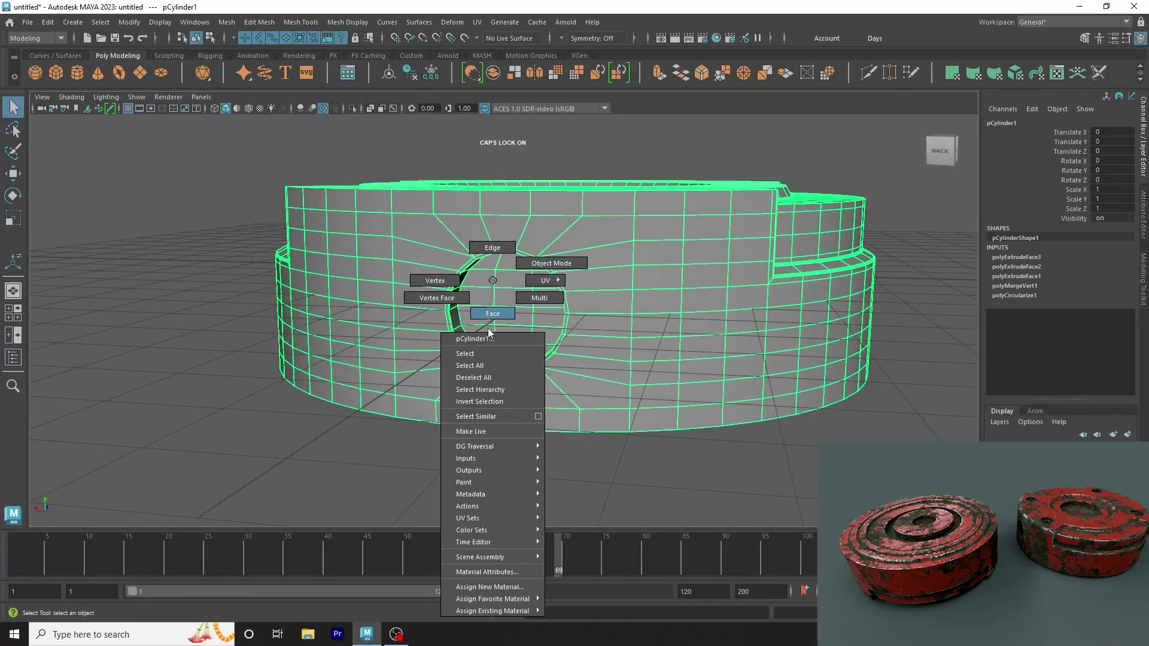
click(512, 333)
alt+right_drag(576, 344, 478, 339)
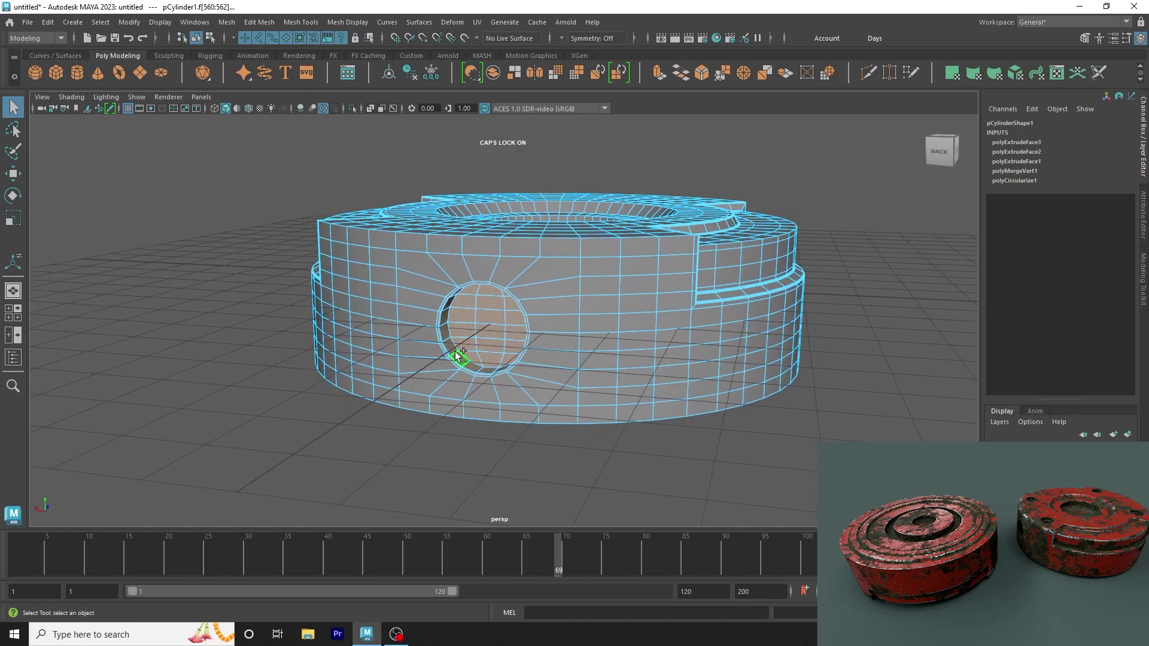
click(529, 437)
key(space)
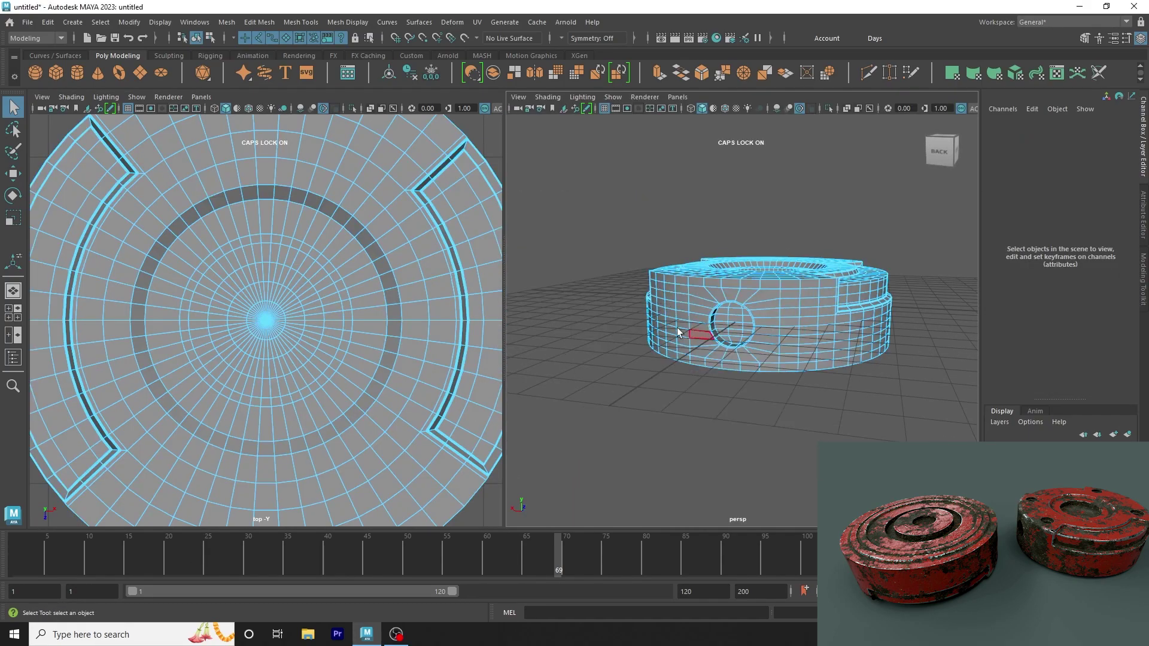
key(space)
scroll(680, 353, up, 5)
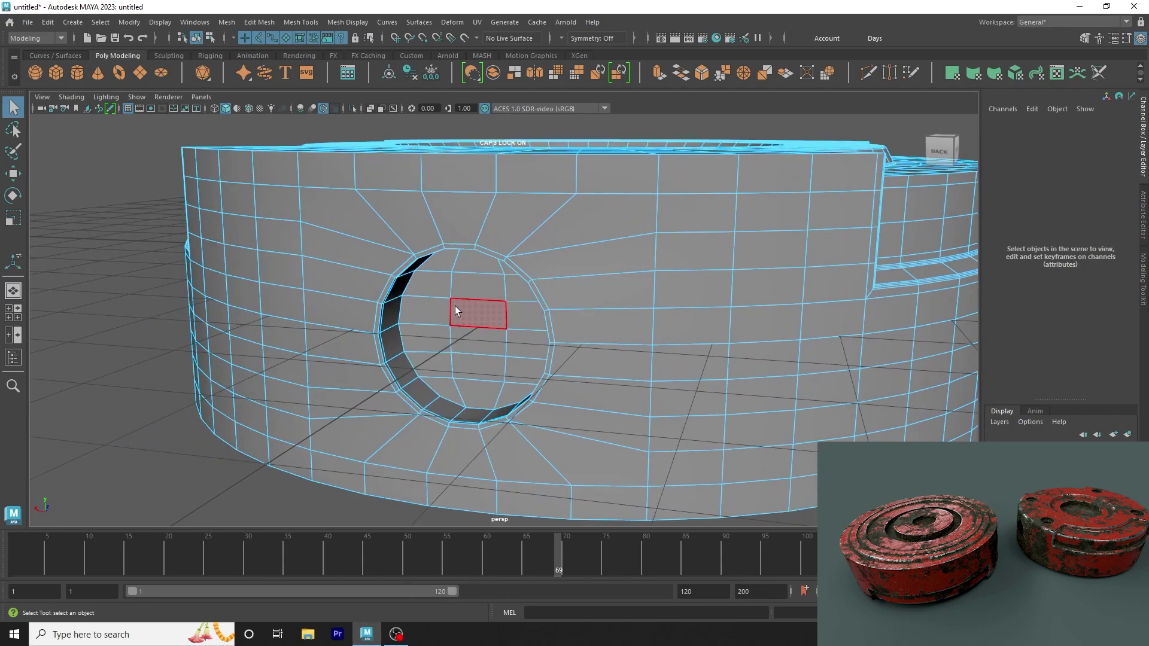
Step: Marquee the side hole's cap faces and extend the selection from the Select menu
mouse_move(441, 258)
mouse_down()
mouse_move(510, 379)
mouse_move(610, 360)
mouse_up()
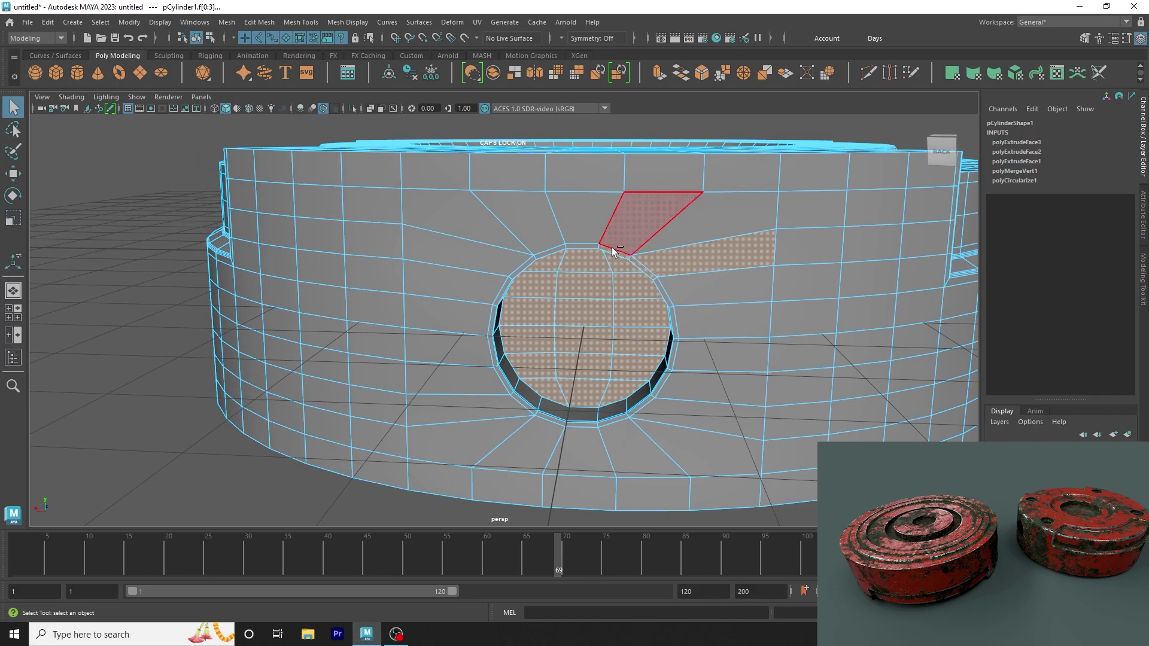
mouse_move(674, 295)
alt+mouse_down()
mouse_move(734, 267)
mouse_move(608, 298)
mouse_move(706, 259)
mouse_move(634, 305)
mouse_move(533, 334)
mouse_move(433, 335)
alt+mouse_up()
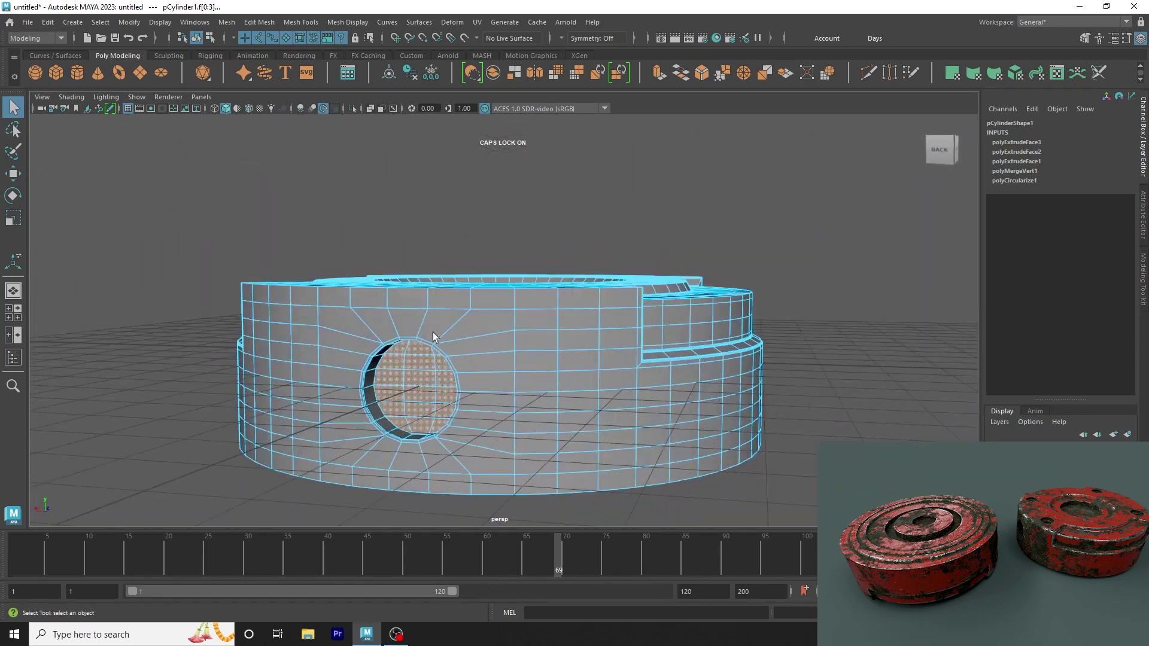
mouse_move(434, 335)
alt+right_down()
mouse_move(695, 410)
mouse_move(510, 356)
alt+right_up()
alt+drag(511, 357, 264, 350)
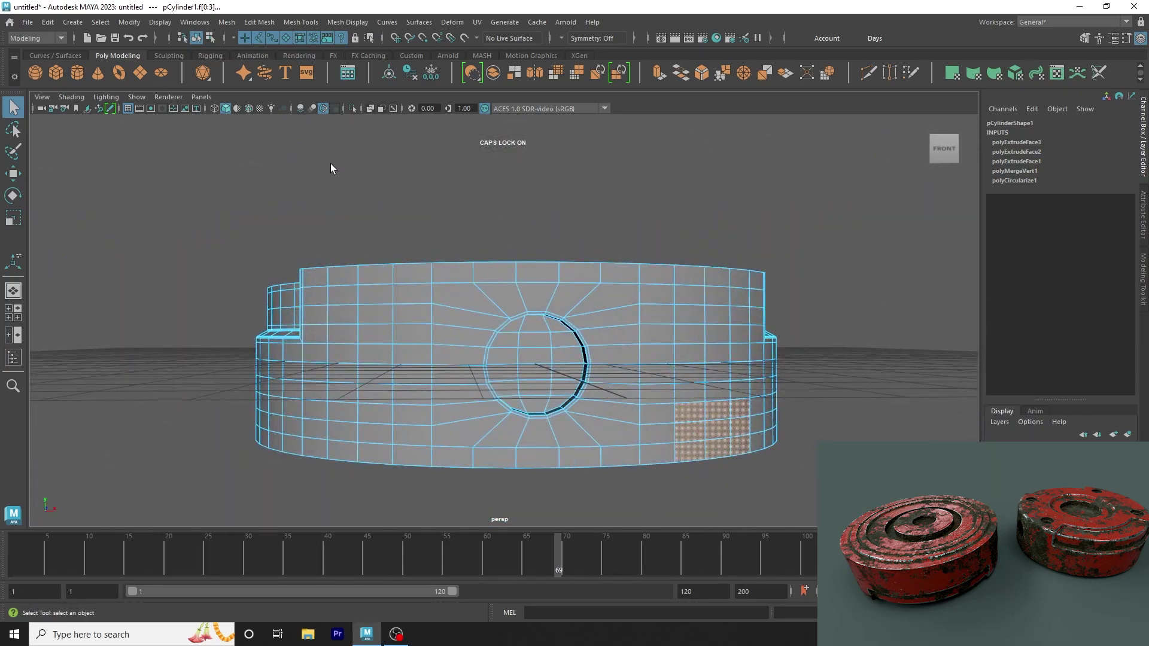
click(100, 21)
click(108, 95)
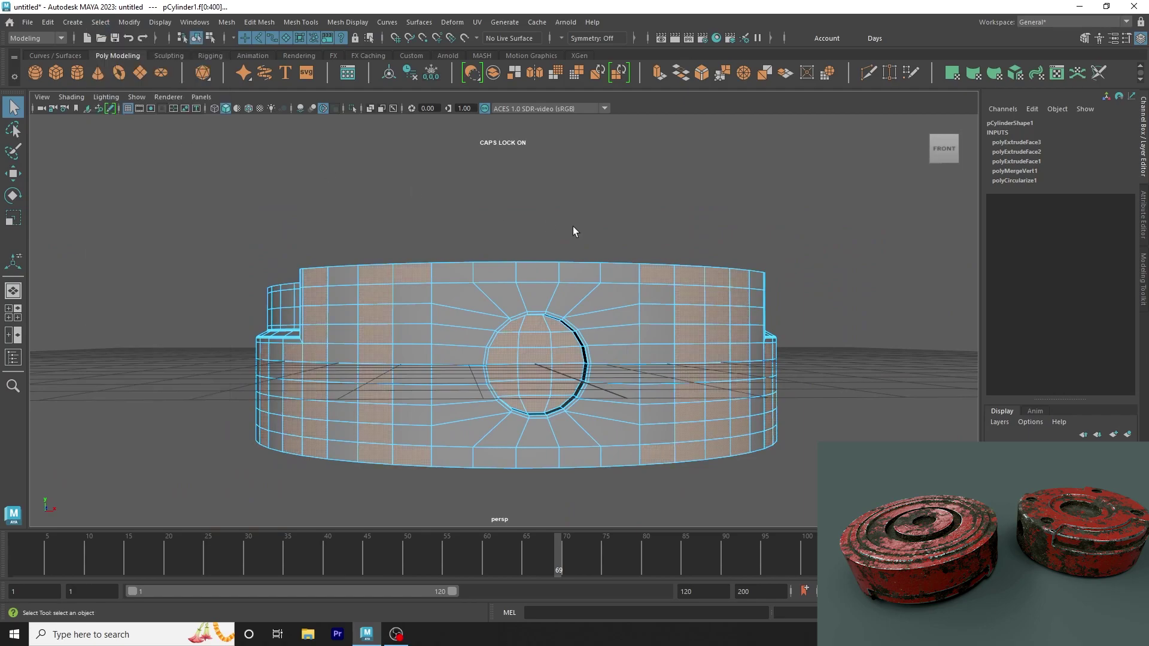
alt+right_drag(573, 226, 435, 226)
mouse_move(435, 226)
alt+mouse_down()
mouse_move(587, 353)
mouse_move(407, 320)
alt+mouse_up()
key(space)
key(space)
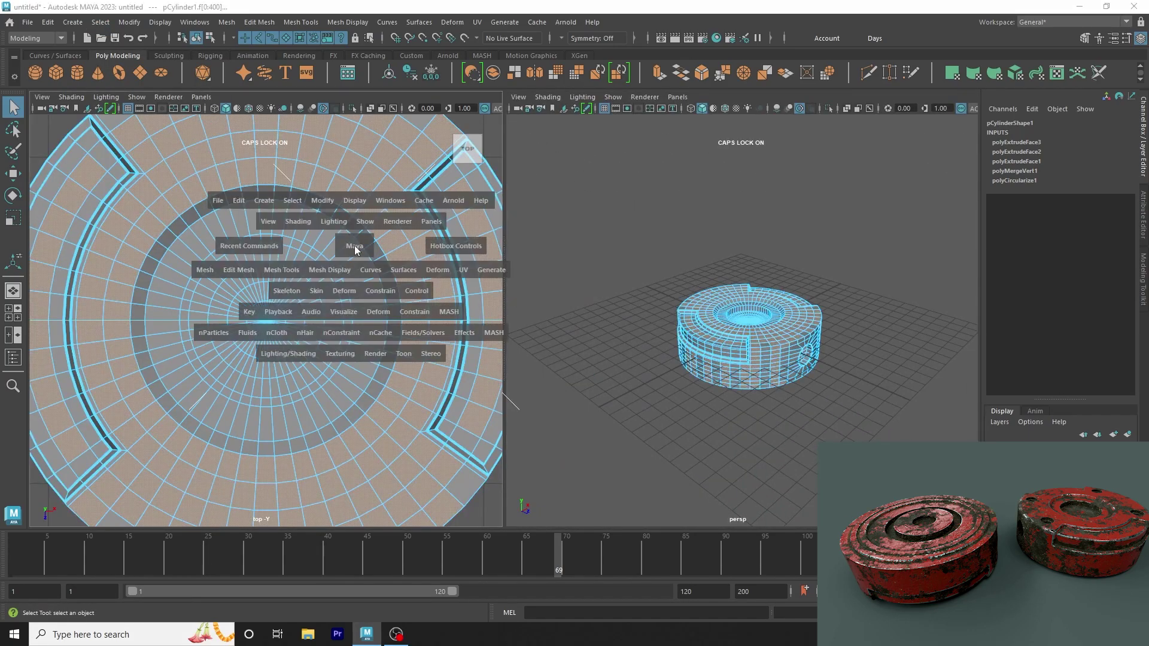
Step: In the front view, pick and narrow a band of faces from the side
drag(355, 245, 353, 286)
alt+right_drag(344, 315, 233, 305)
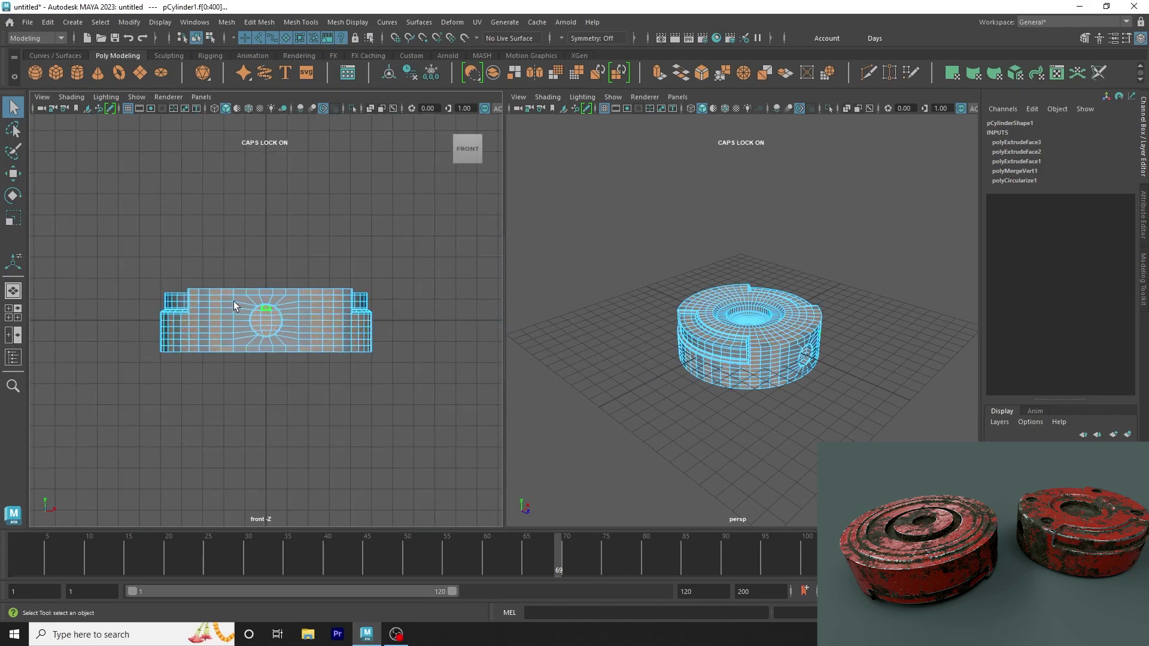
ctrl+drag(210, 504, 238, 502)
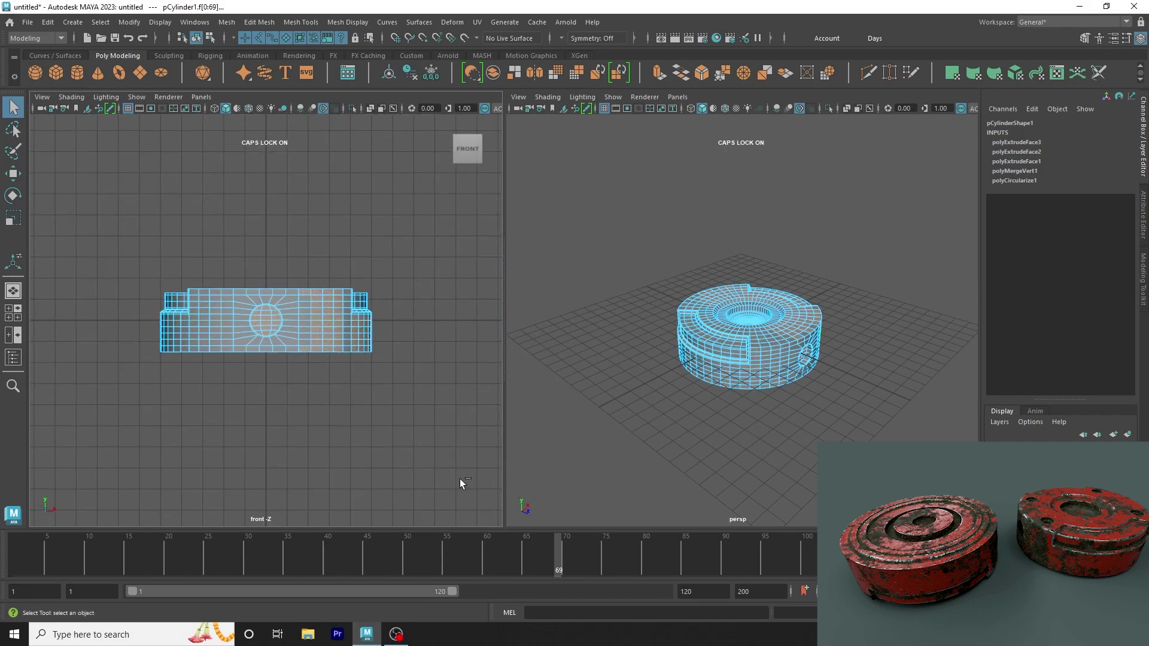
ctrl+drag(451, 465, 289, 174)
Step: Switch the left pane to the top camera
key(space)
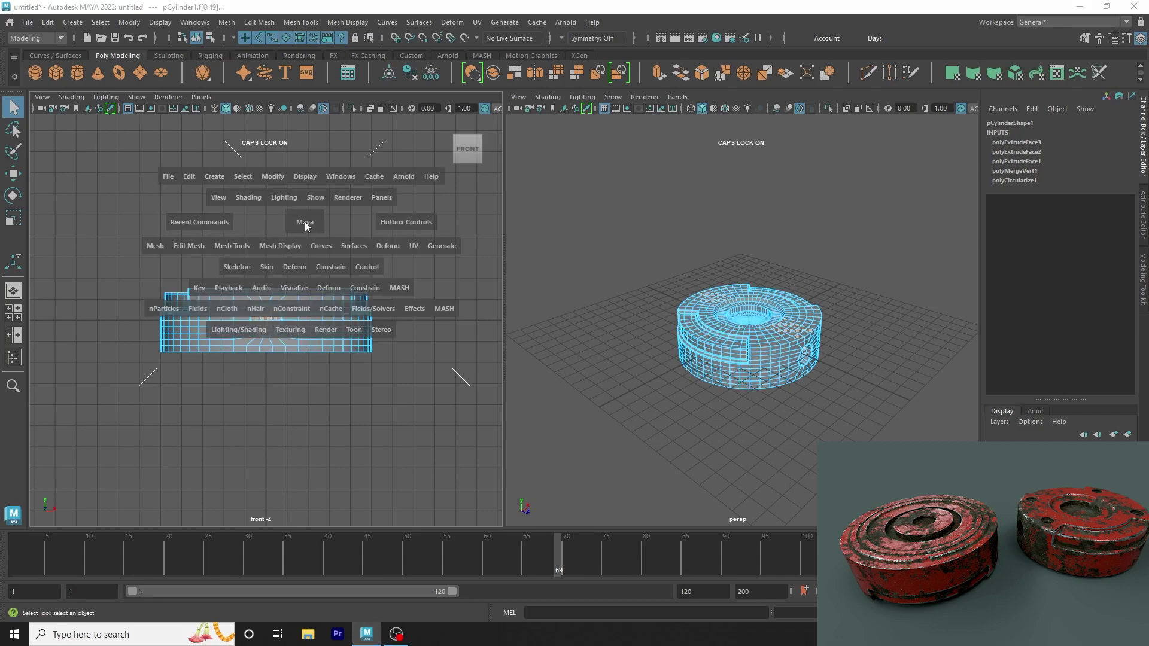
mouse_move(304, 222)
mouse_down()
mouse_move(274, 206)
mouse_move(257, 225)
mouse_up()
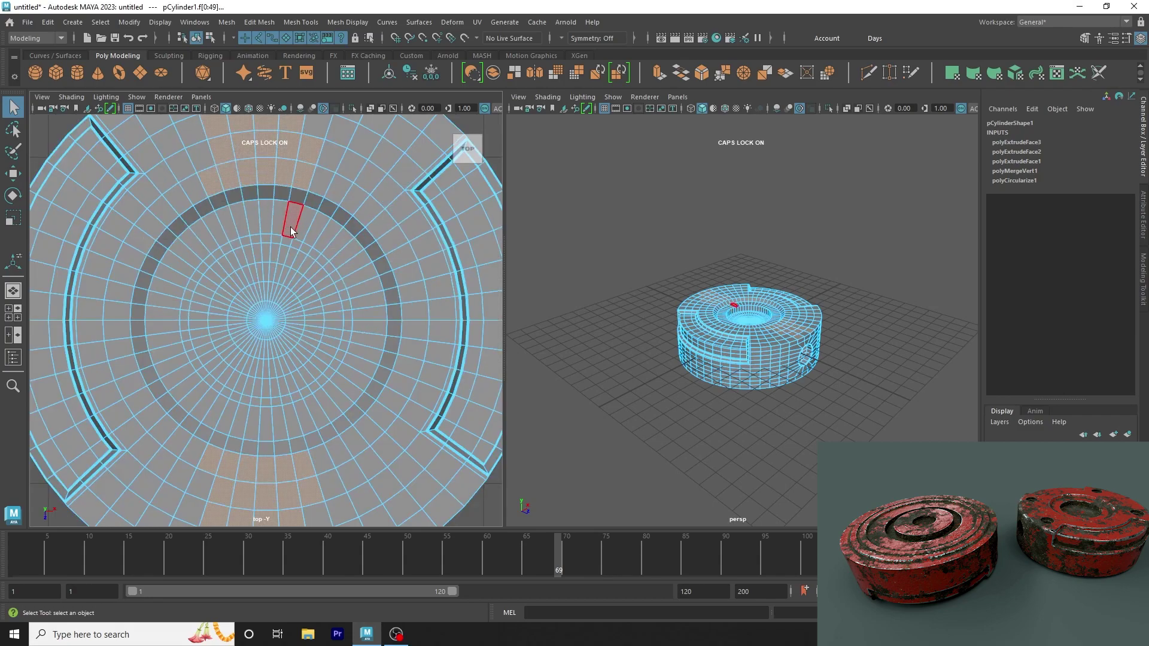
key(f)
click(214, 108)
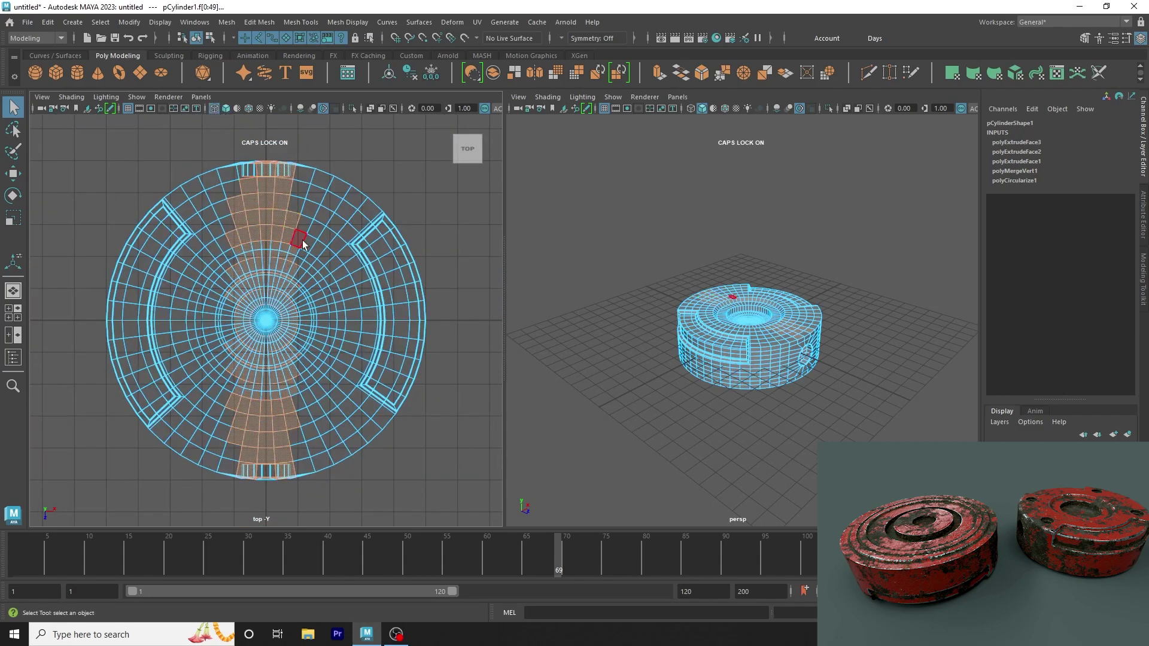
scroll(384, 313, down, 1)
scroll(454, 401, down, 1)
Step: Deselect faces until only the bottom-edge patch remains, then return to full perspective
shift+drag(496, 430, 54, 183)
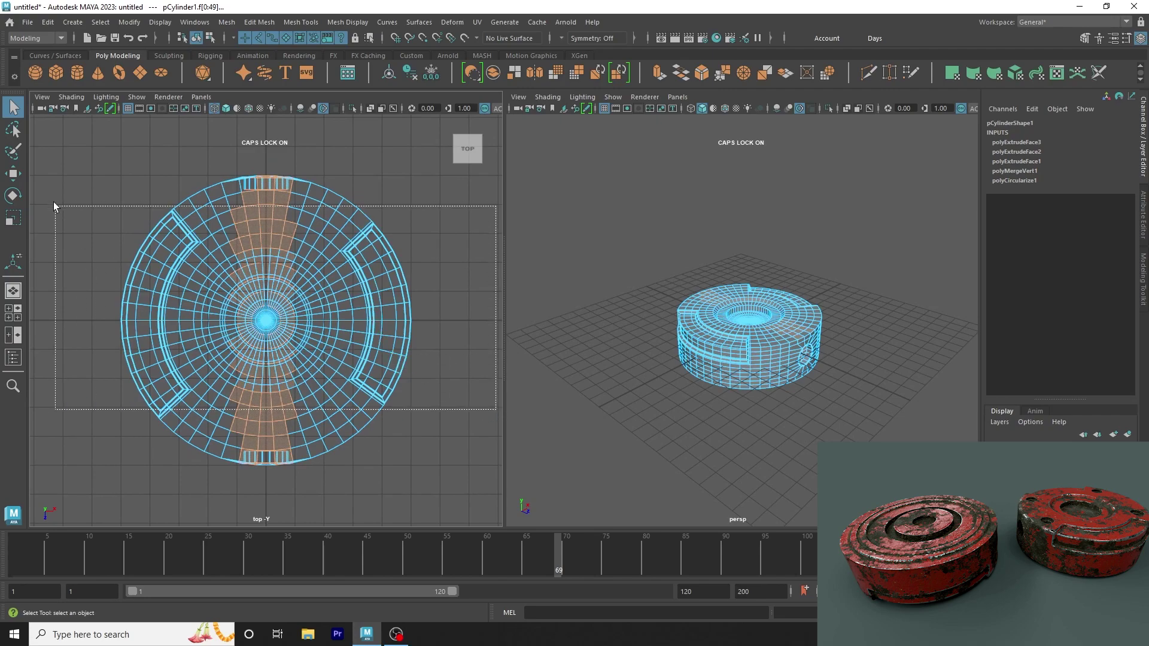
key(ctrl+z)
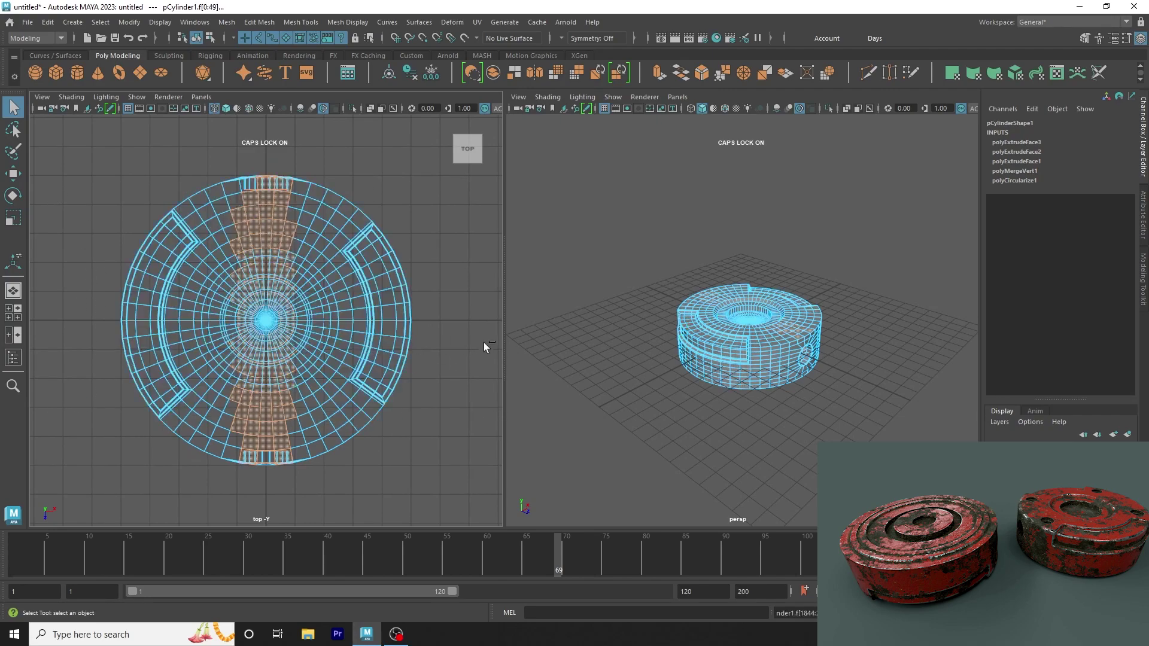
shift+drag(478, 264, 31, 404)
shift+drag(478, 179, 67, 263)
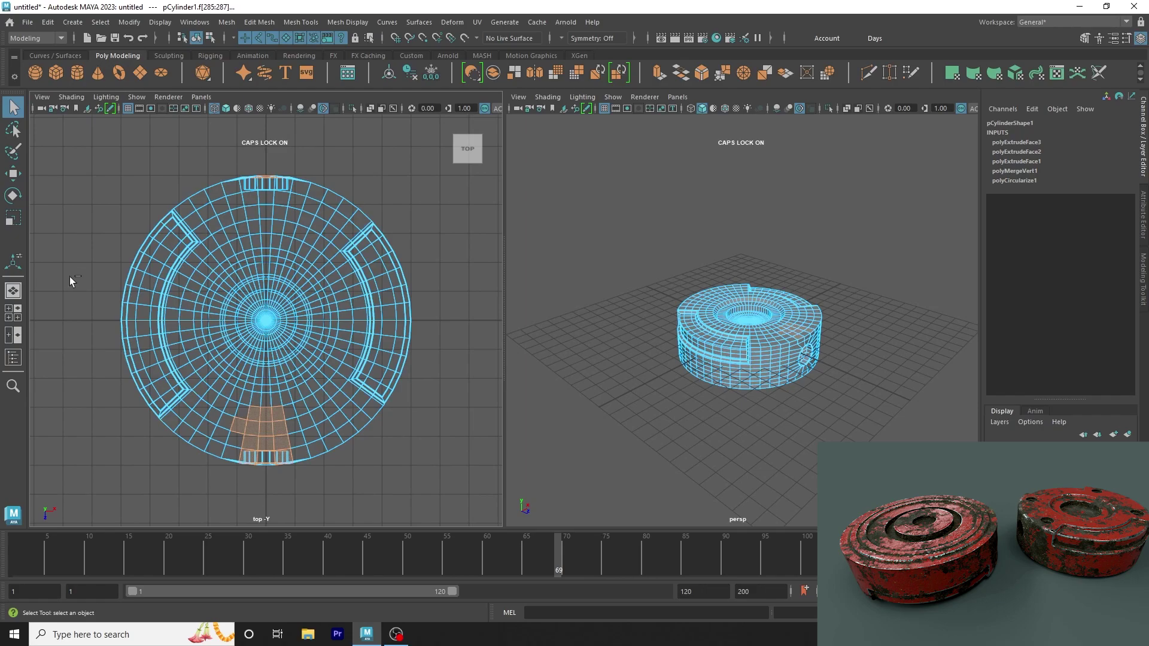
shift+drag(252, 362, 476, 443)
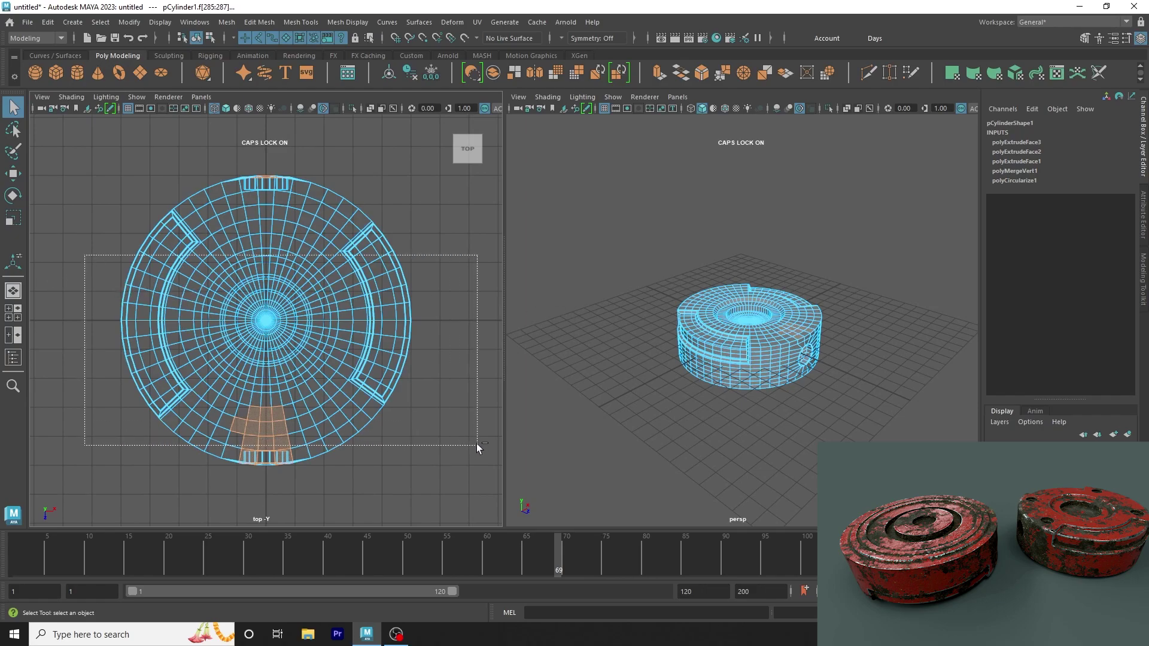
key(space)
scroll(733, 312, up, 5)
Step: Orbit around the disc to inspect the side hole and select its inner faces
alt+drag(733, 312, 451, 291)
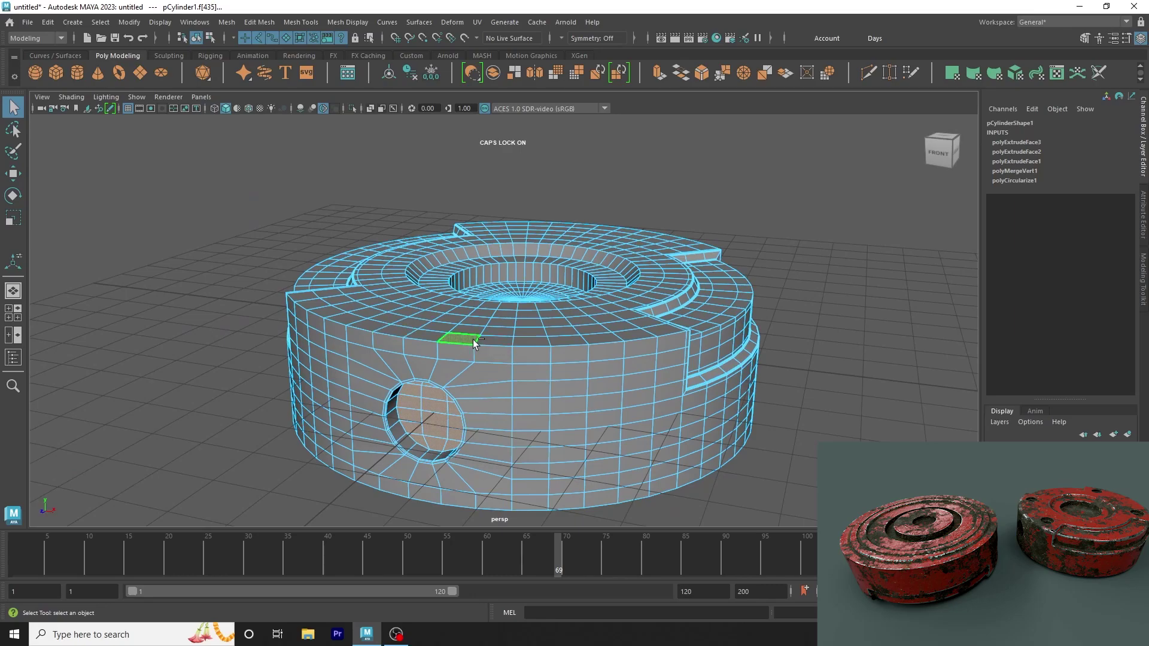
mouse_move(473, 339)
alt+mouse_down()
mouse_move(340, 324)
mouse_move(359, 320)
alt+mouse_up()
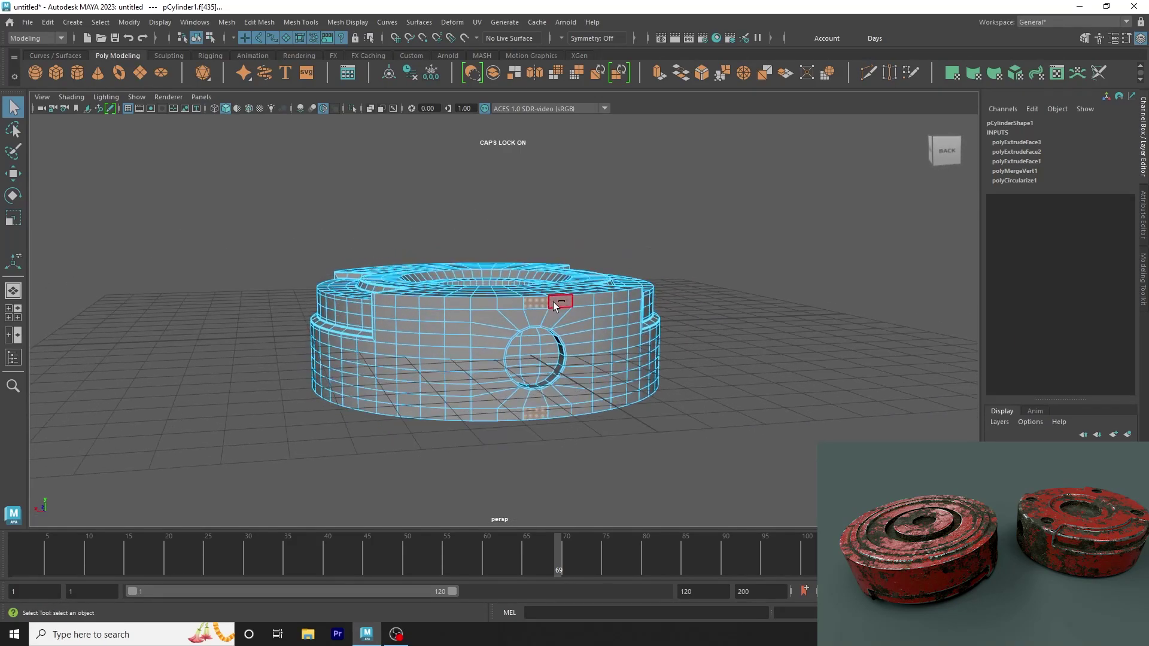
alt+drag(541, 414, 401, 454)
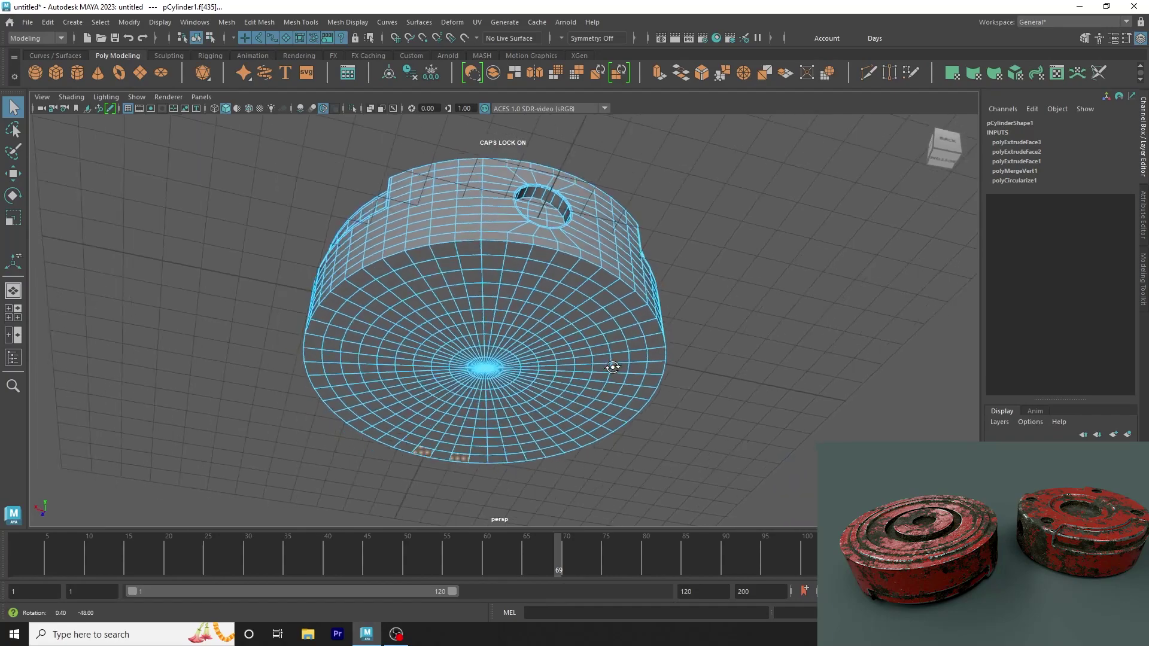
mouse_move(351, 424)
alt+mouse_down()
mouse_move(659, 453)
mouse_move(448, 465)
alt+mouse_up()
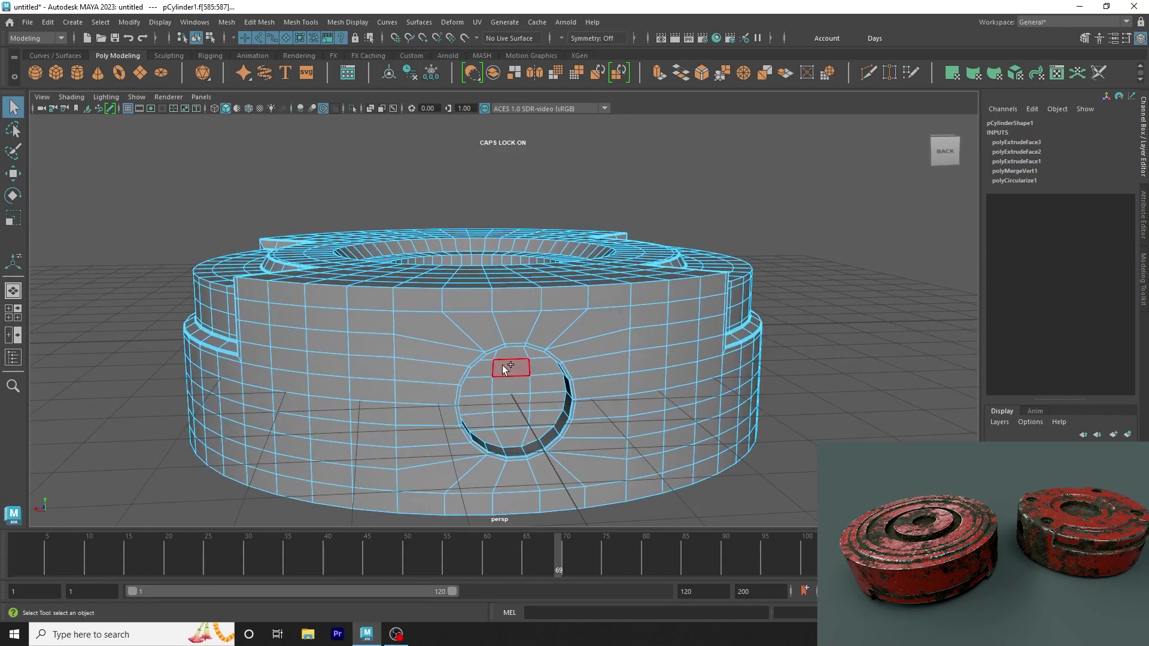
drag(485, 362, 598, 411)
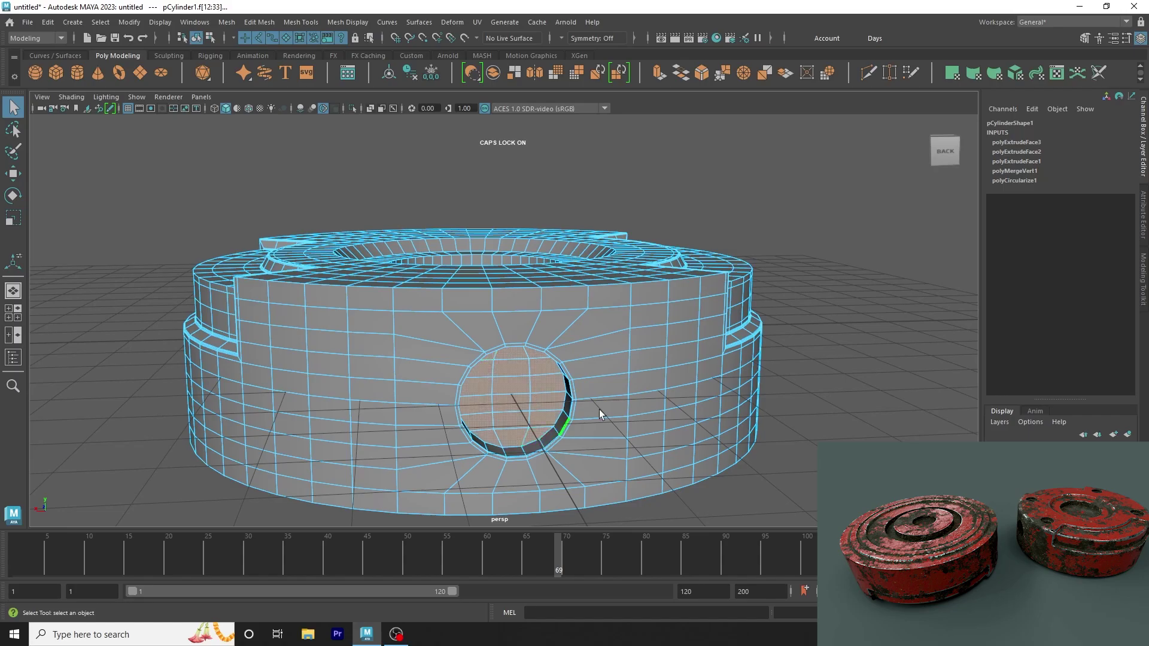
alt+right_drag(598, 410, 555, 380)
mouse_move(555, 380)
alt+mouse_down()
mouse_move(525, 333)
mouse_move(441, 354)
mouse_move(616, 417)
mouse_move(545, 372)
alt+mouse_up()
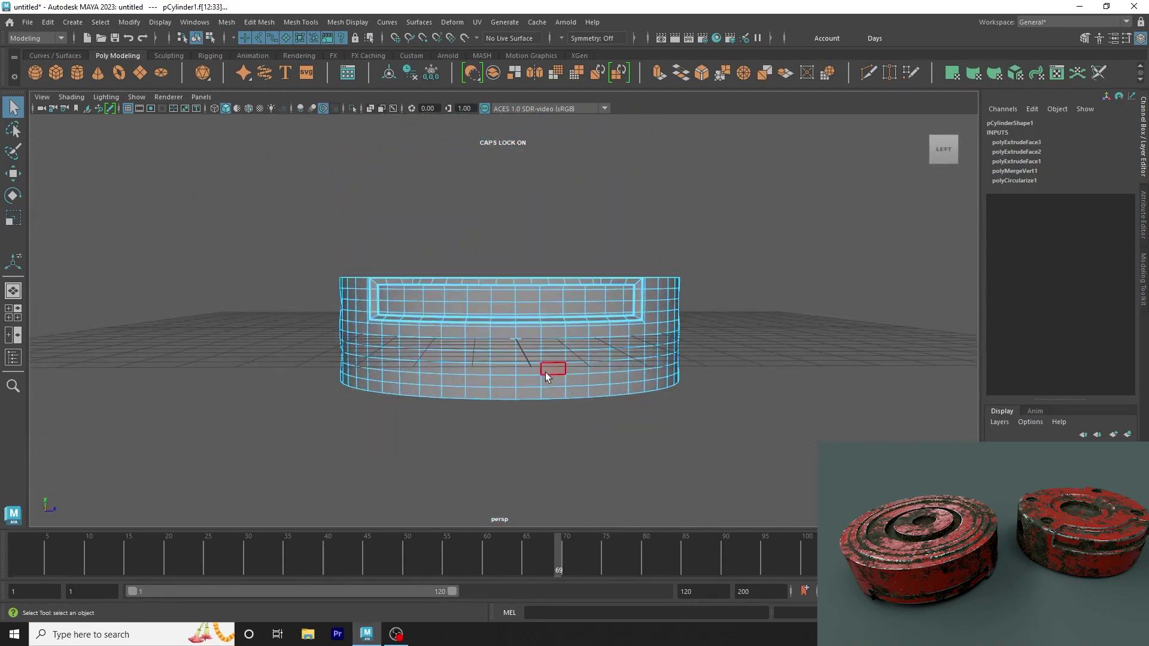
Step: Restore the two-pane layout with the top view left and the front view right
key(space)
drag(737, 353, 738, 390)
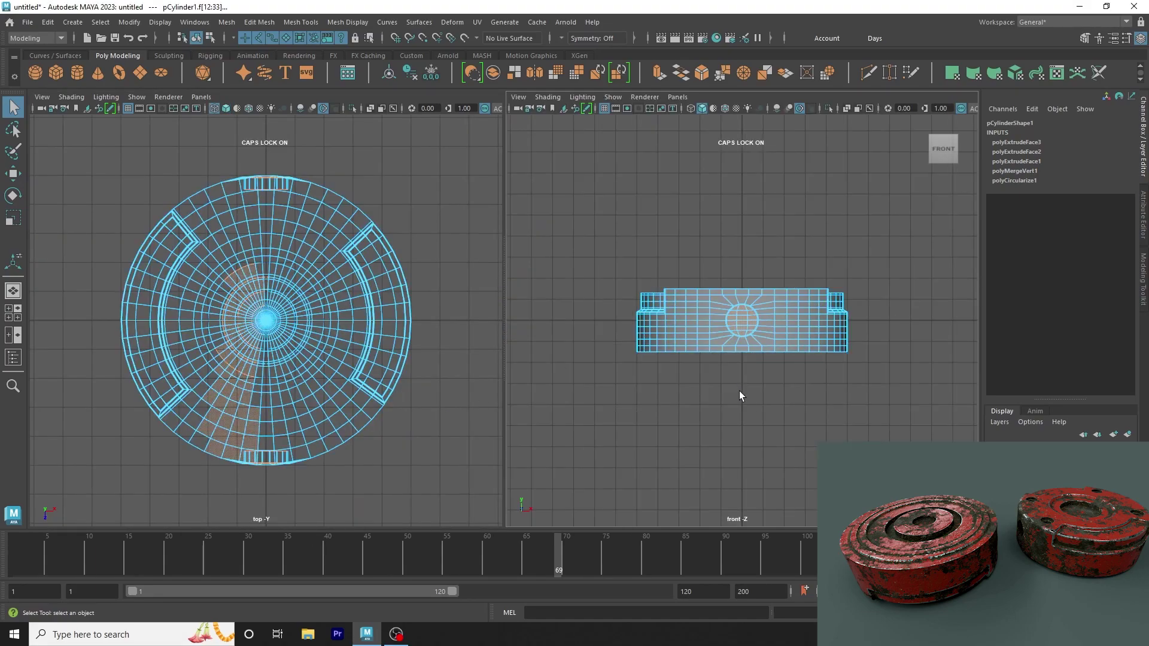
drag(603, 372, 563, 343)
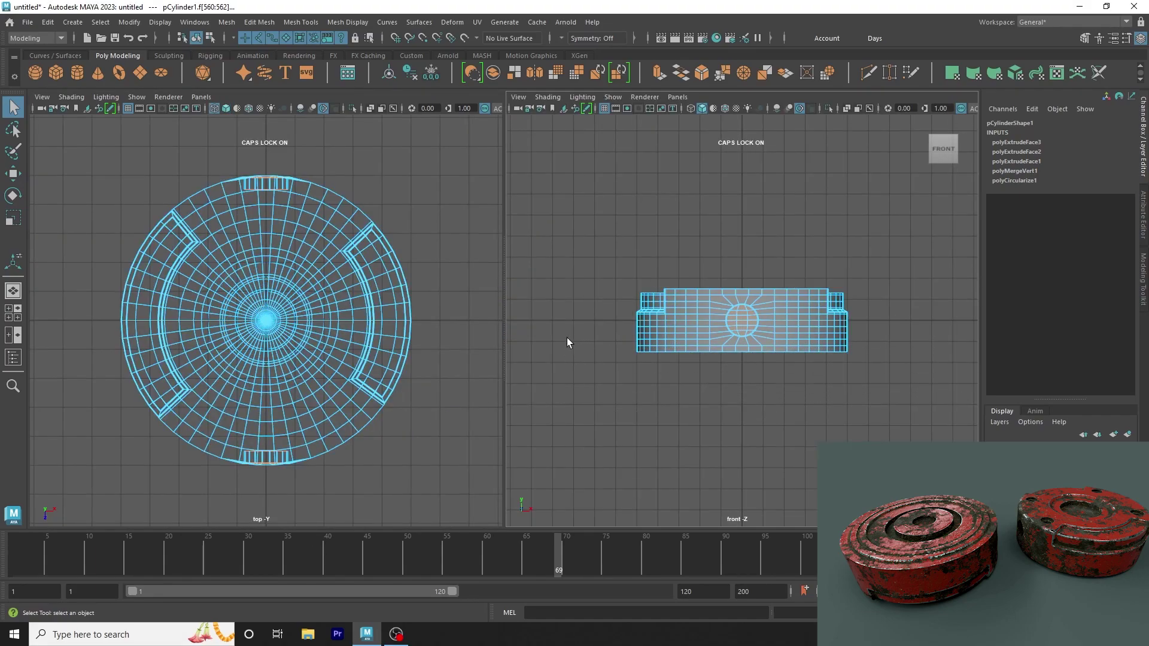
Step: Switch the right pane to a shaded perspective view of the disc
key(6)
key(4)
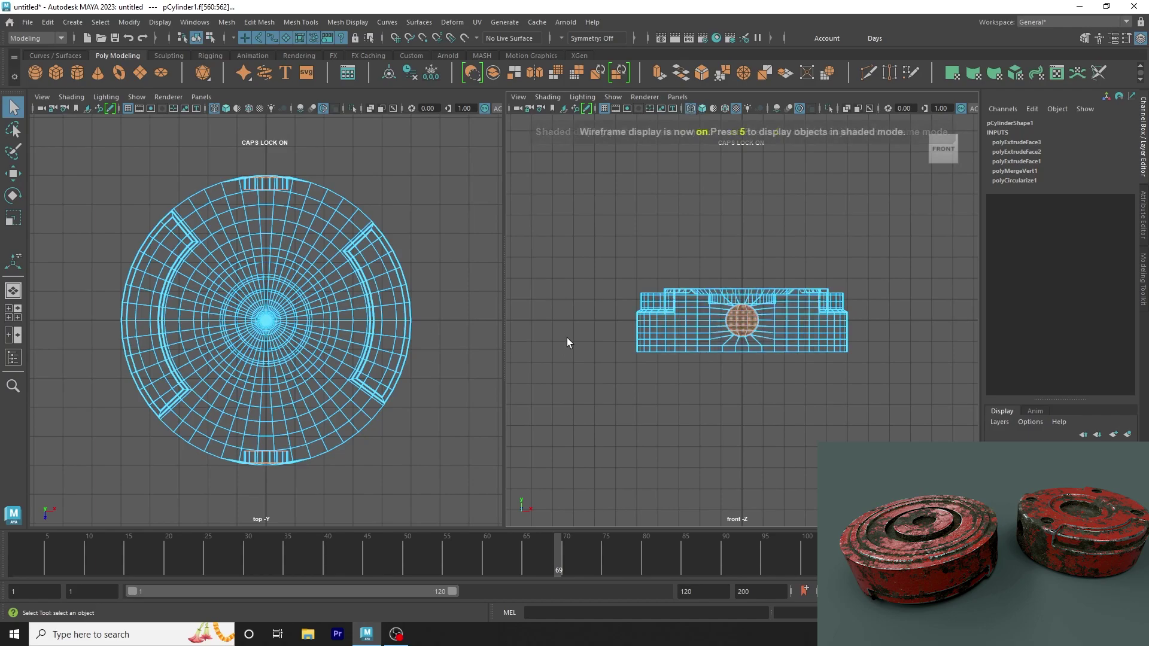
mouse_move(718, 240)
mouse_down()
mouse_move(744, 246)
mouse_move(687, 287)
mouse_move(636, 303)
mouse_move(919, 300)
mouse_up()
key(5)
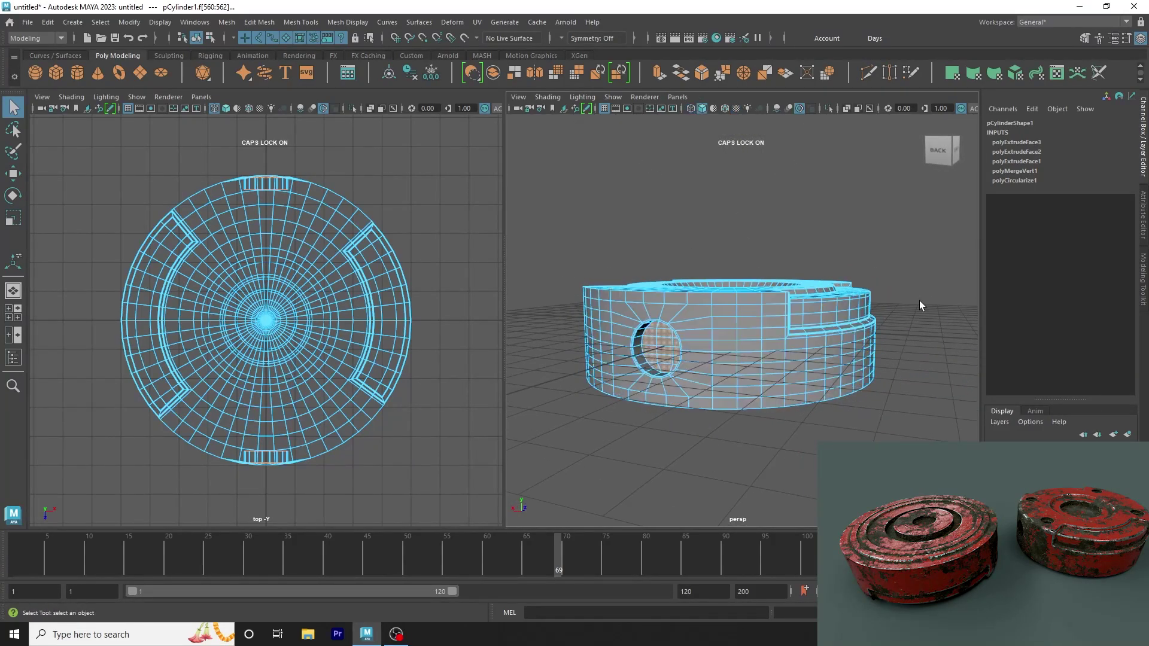
key(4)
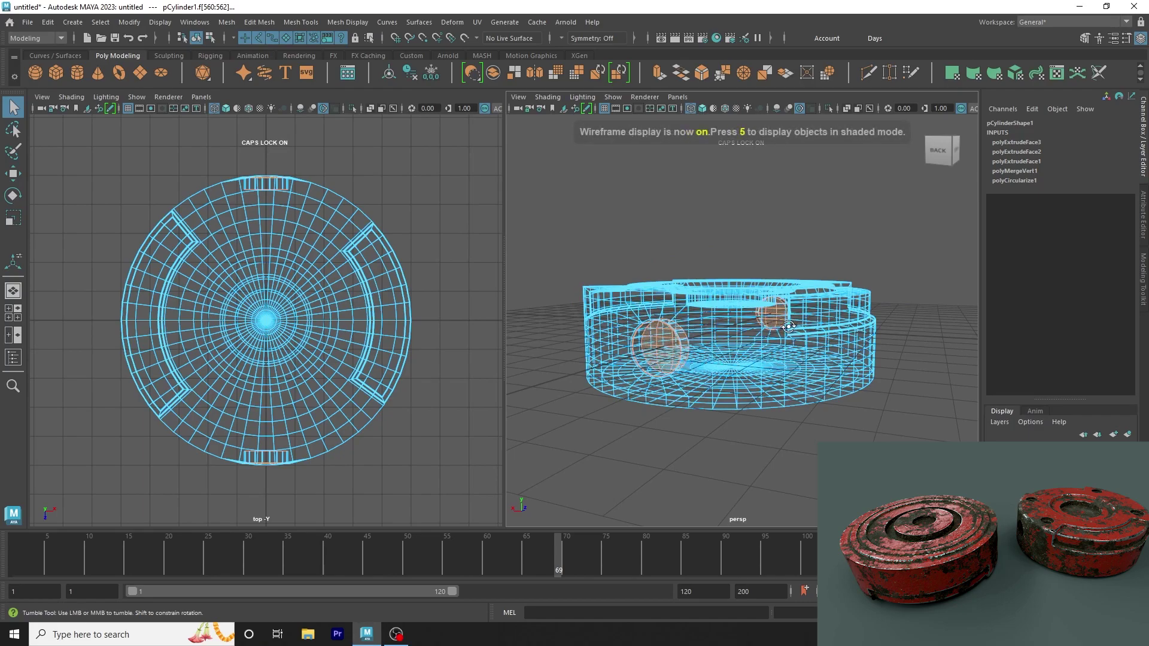
mouse_move(784, 326)
alt+mouse_down()
mouse_move(565, 326)
mouse_move(526, 299)
mouse_move(513, 317)
alt+mouse_up()
key(space)
key(5)
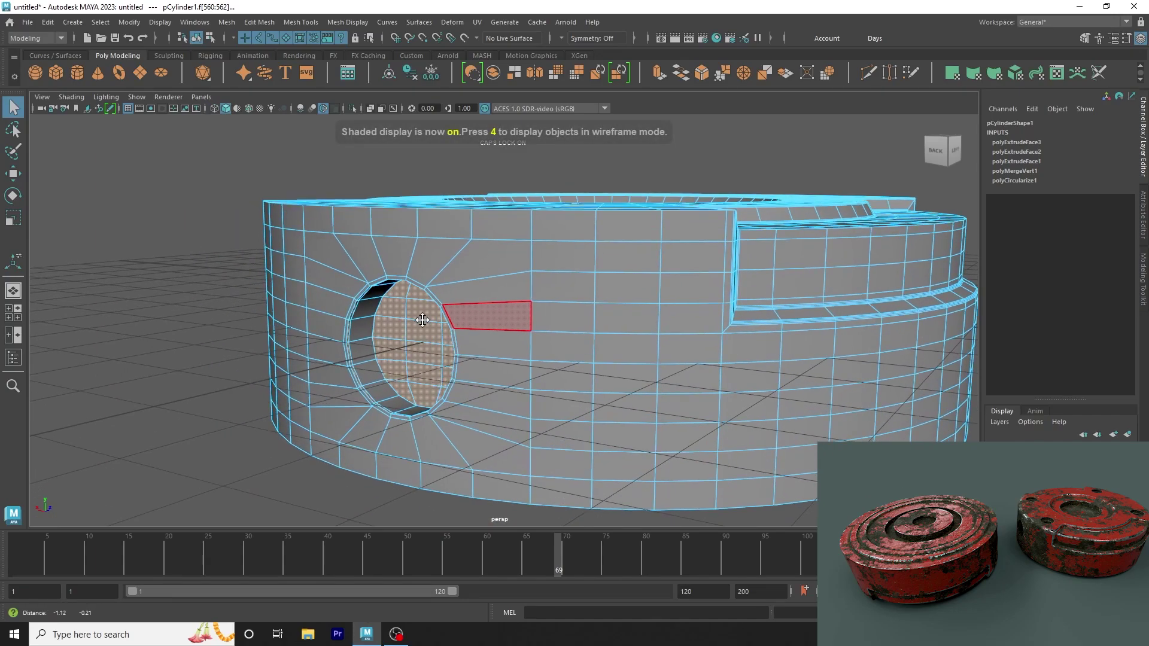
Step: Zoom in on the side hole and select a single face of its inner wall
scroll(501, 495, up, 3)
scroll(209, 455, up, 3)
alt+drag(210, 455, 187, 455)
click(188, 454)
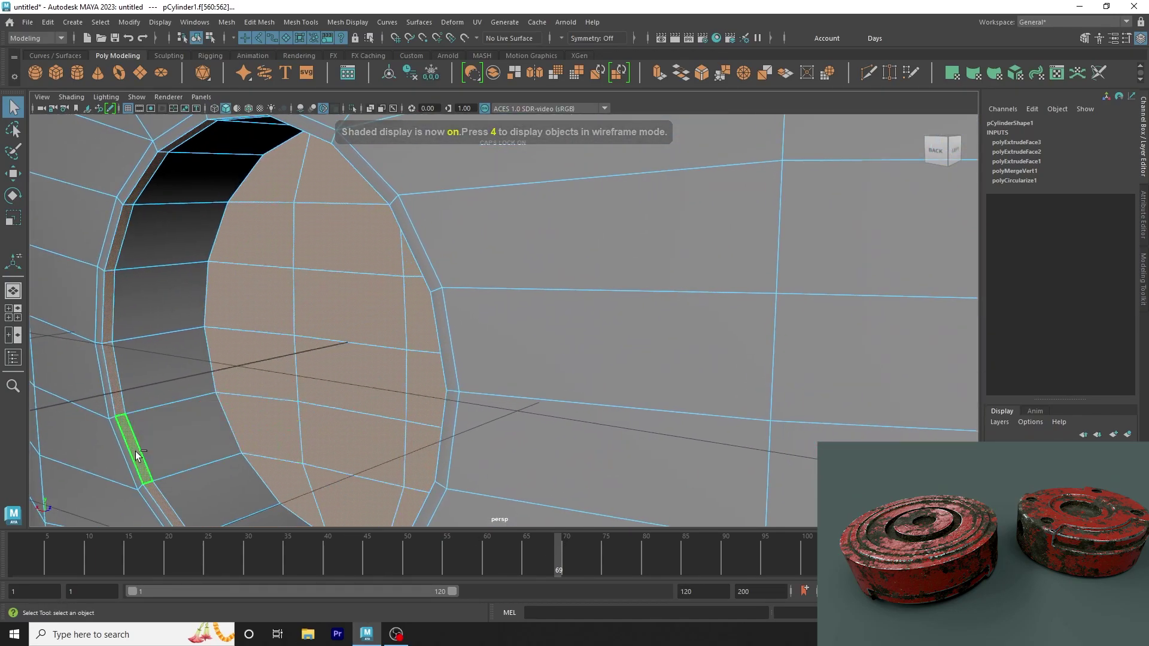
click(121, 380)
click(268, 405)
key(ctrl+z)
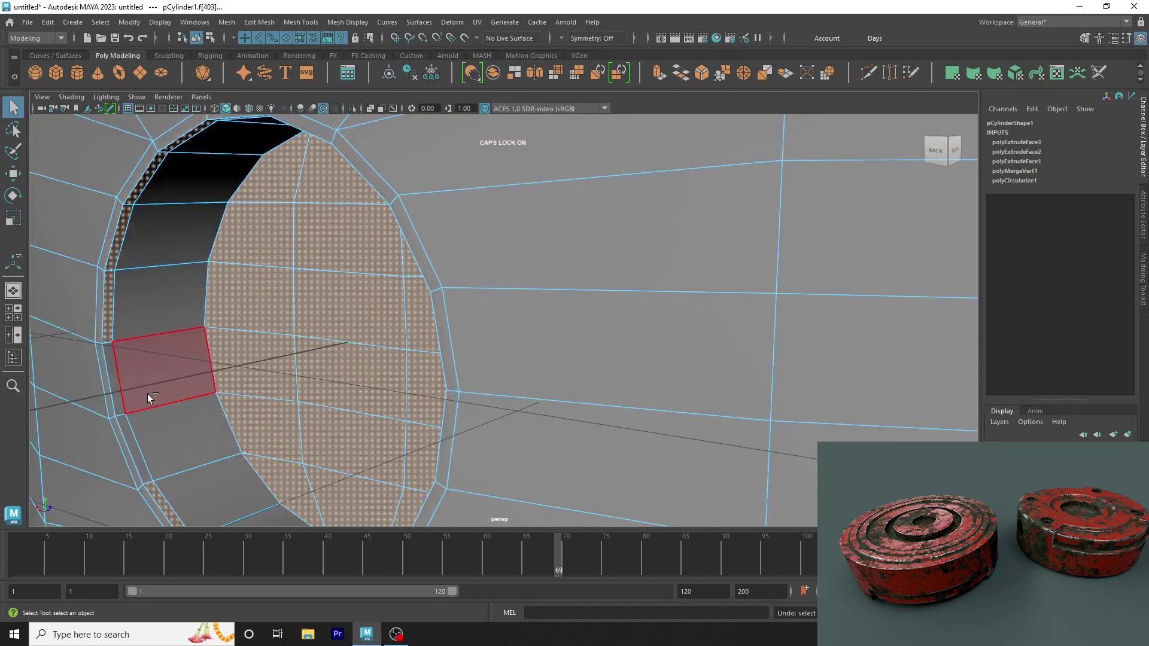
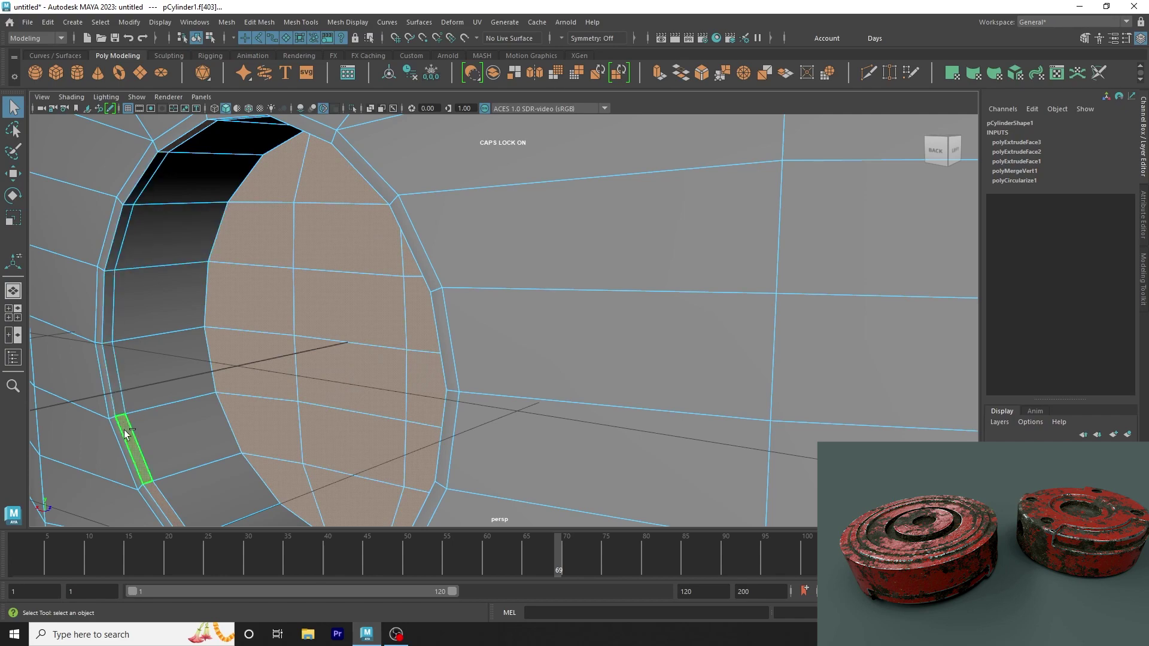
Step: Restore the side hole's face selection and pick the thin rim face inside it
right_drag(202, 411, 131, 402)
key(F11)
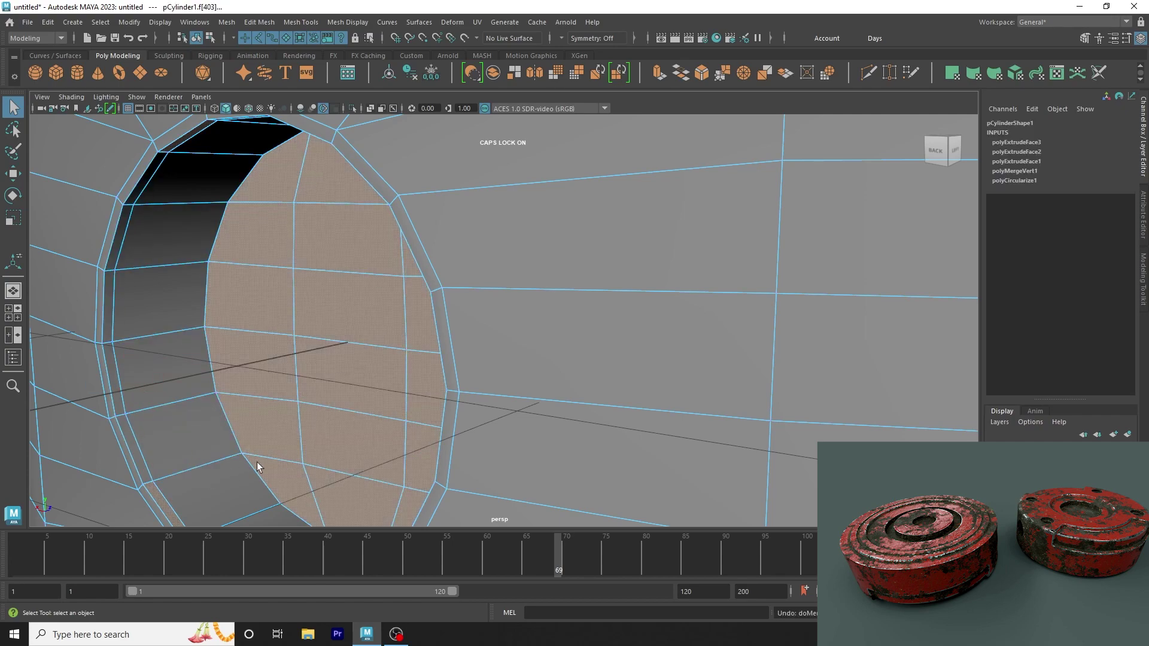
alt+drag(257, 462, 189, 433)
alt+middle_drag(189, 433, 286, 377)
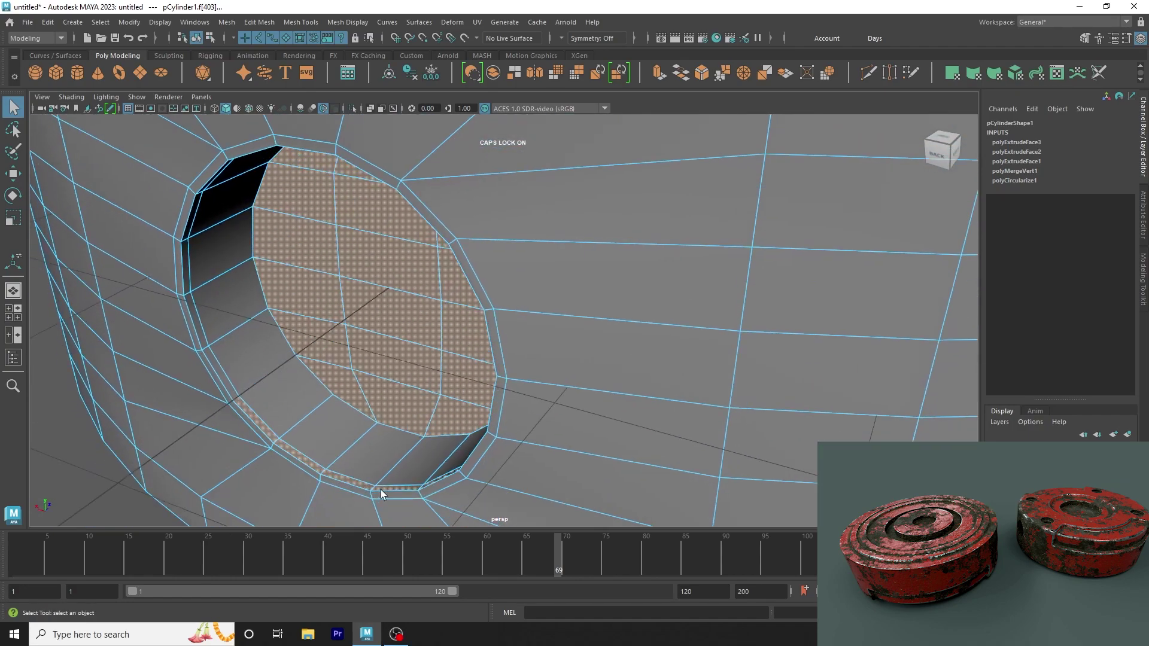
mouse_move(305, 471)
alt+middle_down()
mouse_move(501, 487)
mouse_move(295, 551)
alt+middle_up()
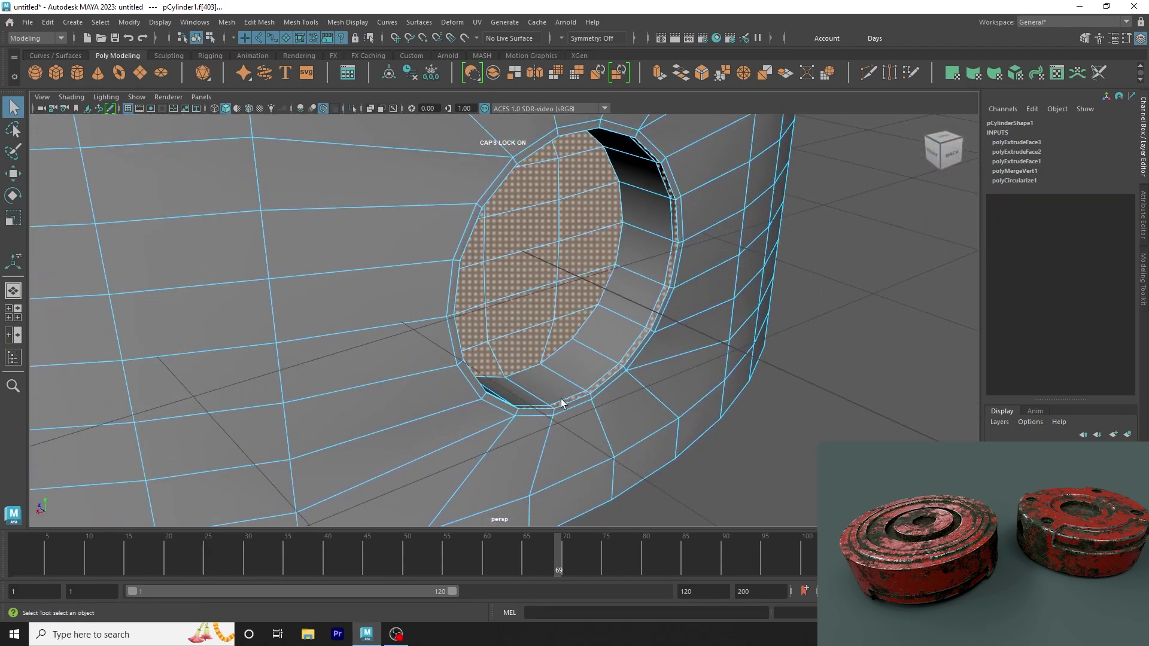
mouse_move(579, 386)
alt+mouse_down()
mouse_move(687, 437)
mouse_move(618, 359)
mouse_move(642, 455)
alt+mouse_up()
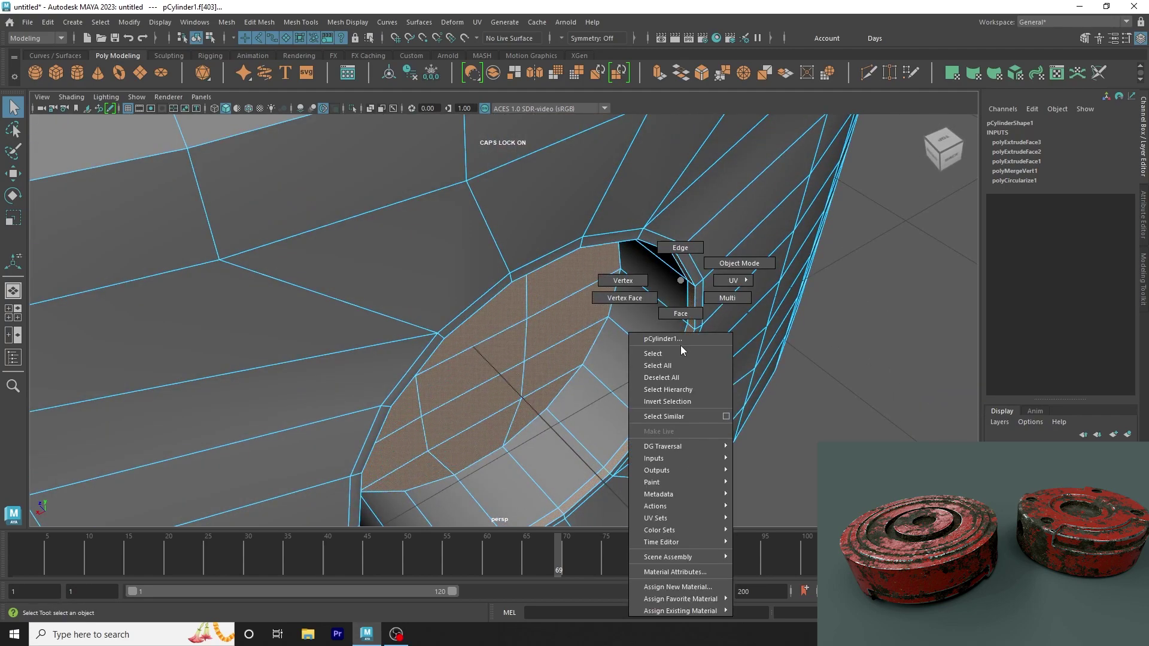
right_drag(680, 303, 680, 347)
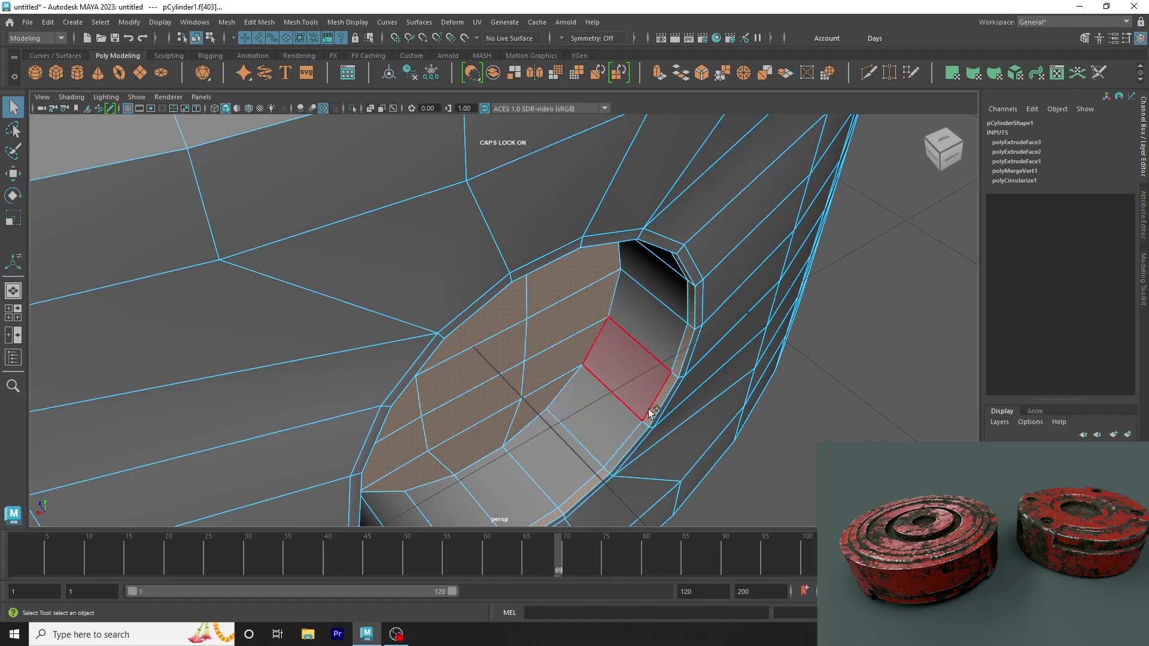
click(684, 350)
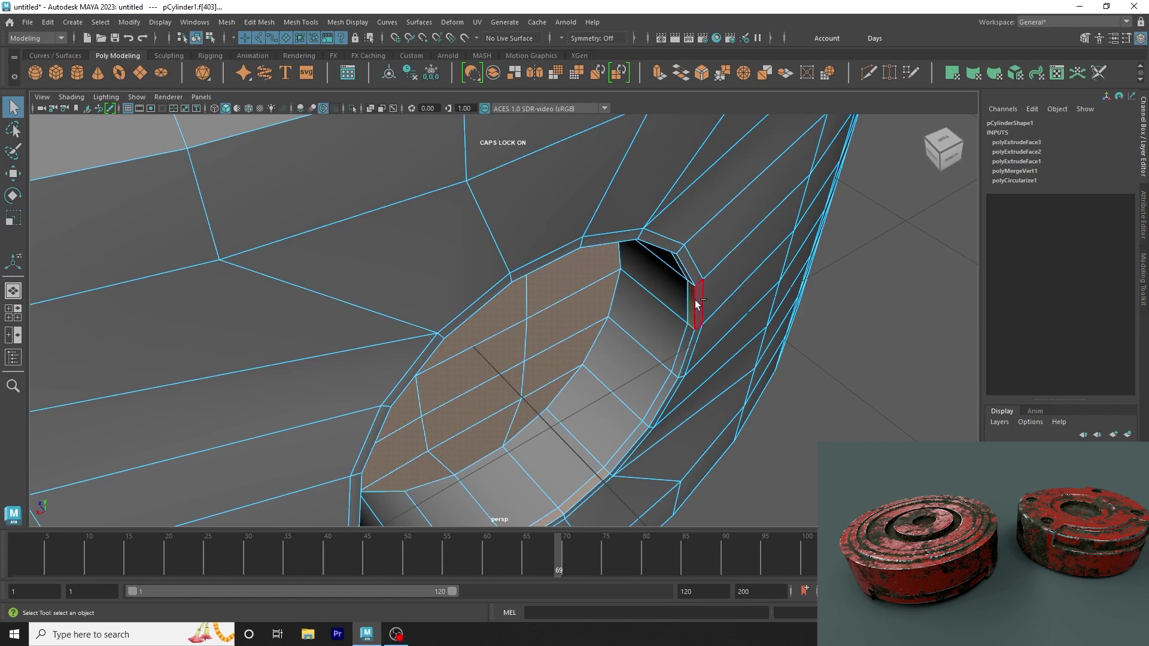
Step: Orbit and zoom around the side hole to inspect its rim from several angles
alt+right_drag(691, 304, 379, 405)
alt+drag(379, 405, 439, 429)
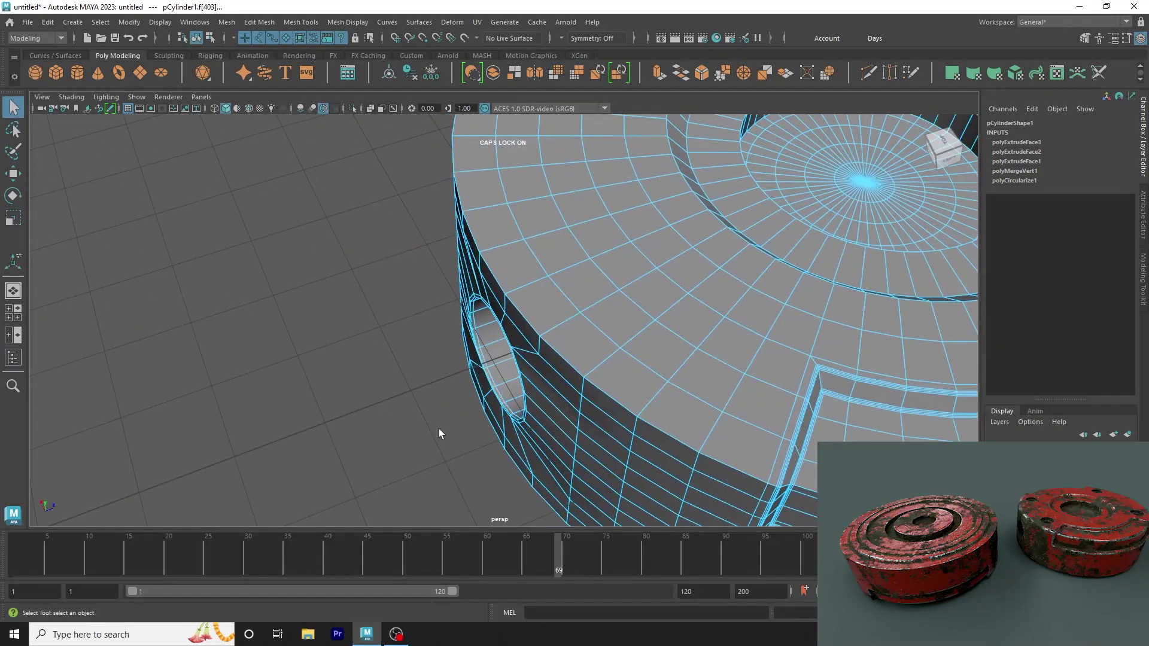
mouse_move(439, 429)
alt+right_down()
mouse_move(627, 444)
mouse_move(600, 436)
alt+right_up()
mouse_move(600, 437)
alt+mouse_down()
mouse_move(582, 479)
mouse_move(513, 436)
alt+mouse_up()
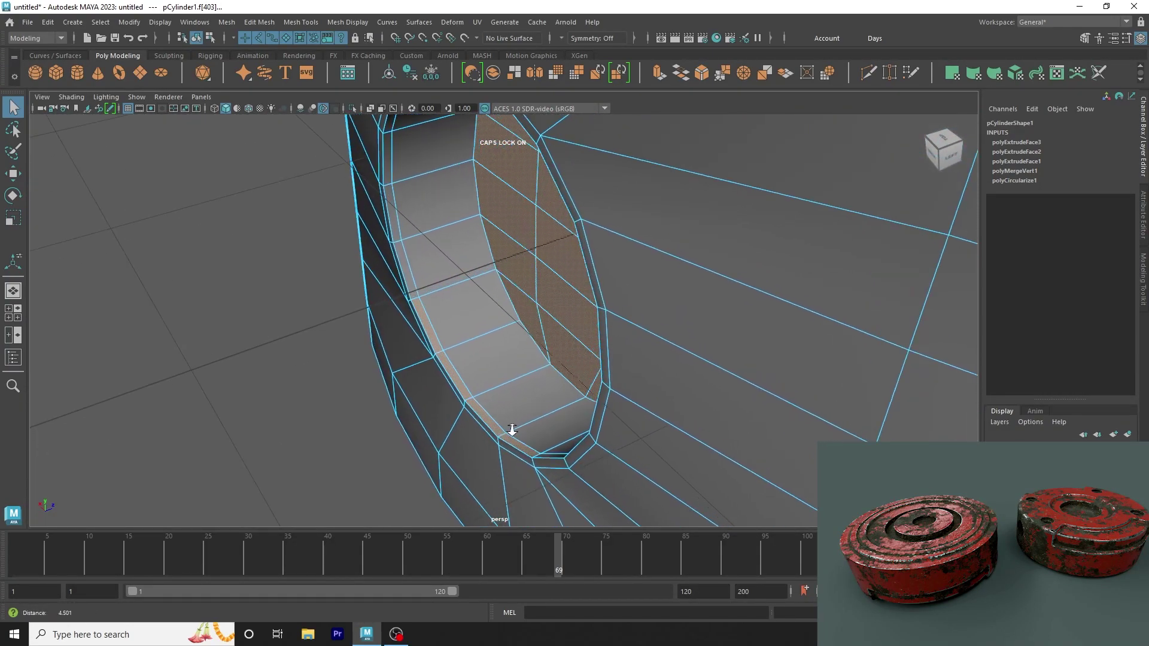
scroll(515, 450, up, 3)
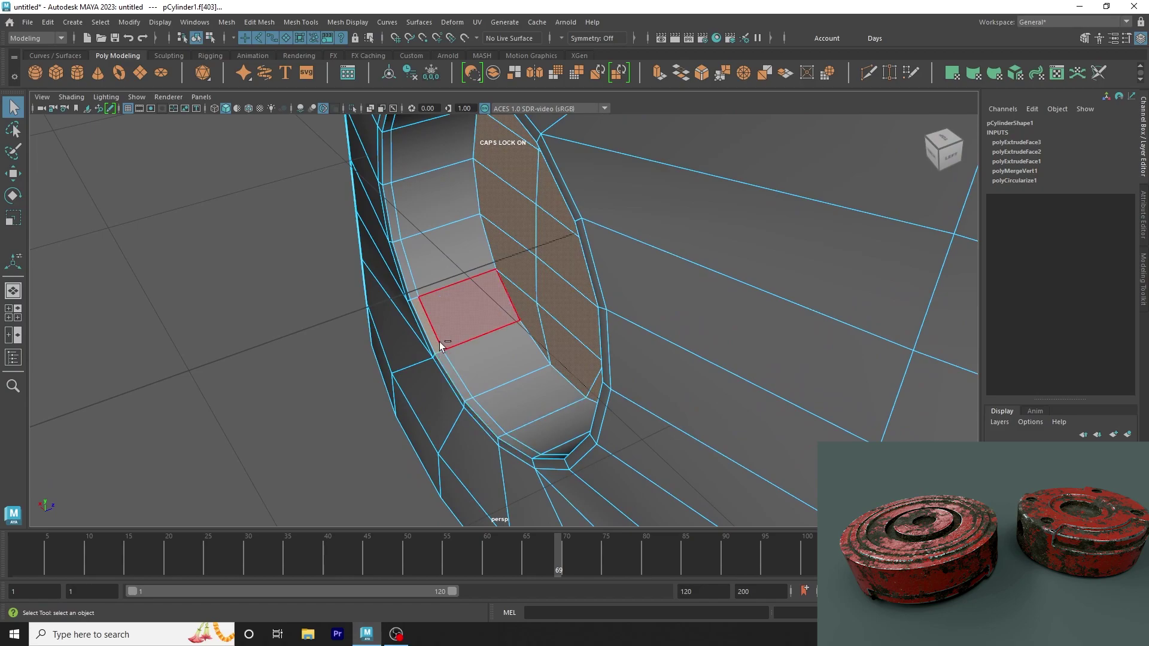
alt+right_drag(428, 325, 481, 379)
mouse_move(482, 379)
alt+mouse_down()
mouse_move(526, 249)
mouse_move(659, 335)
alt+mouse_up()
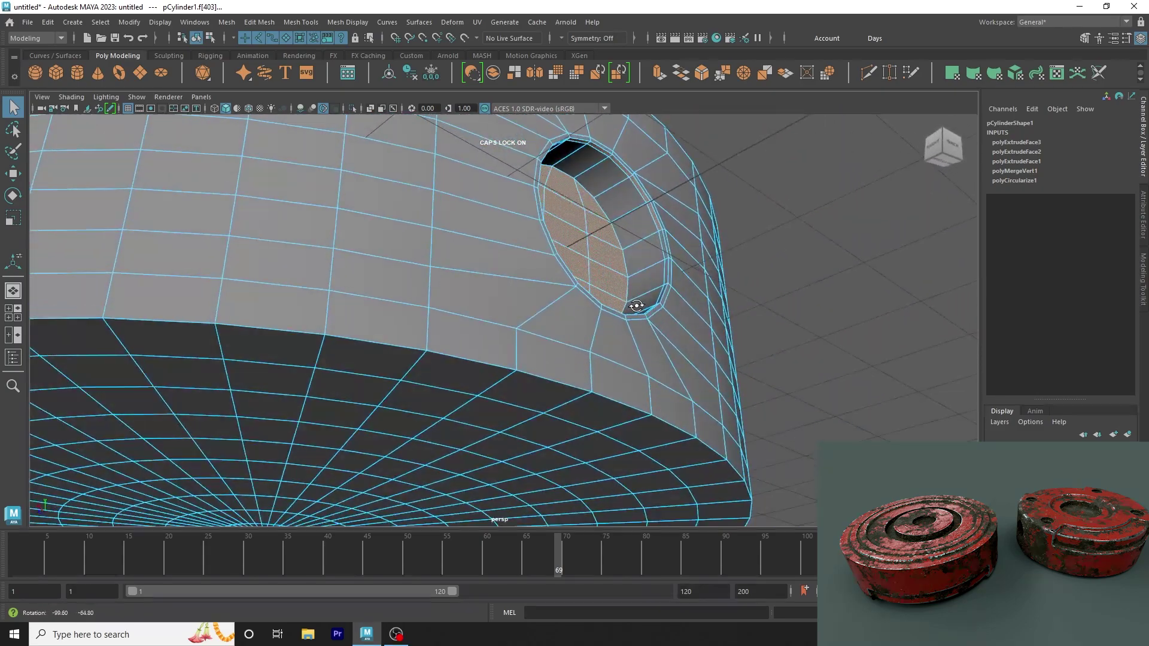
mouse_move(658, 335)
alt+right_down()
mouse_move(814, 359)
mouse_move(640, 503)
alt+right_up()
alt+drag(641, 503, 519, 573)
alt+right_drag(519, 572, 716, 426)
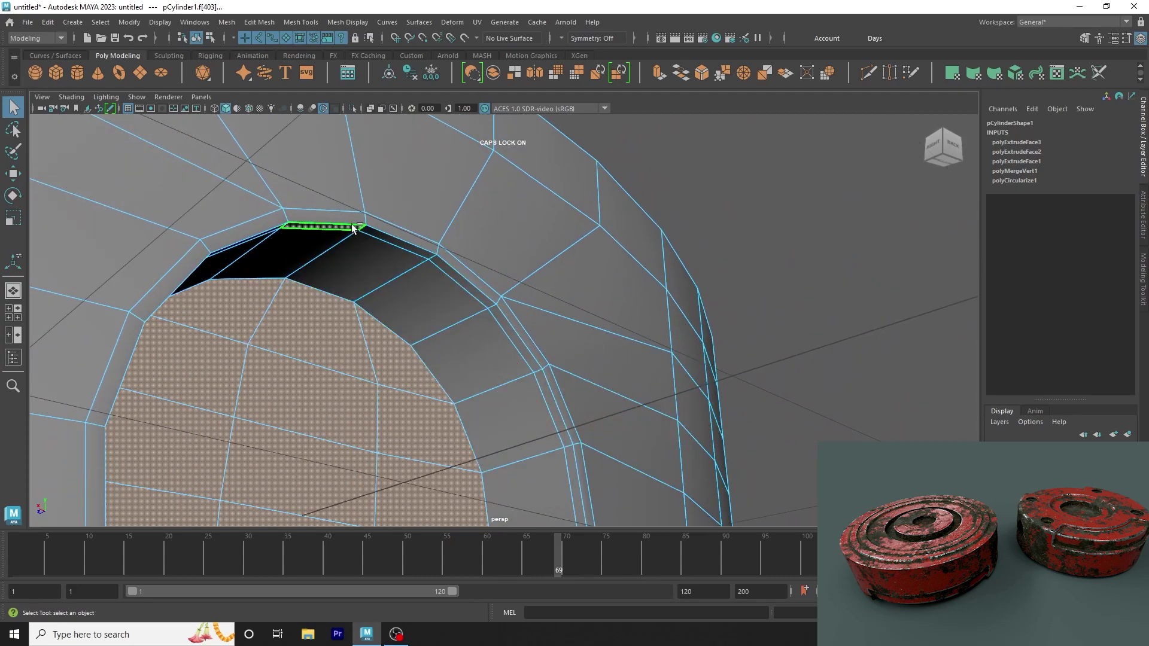
mouse_move(481, 255)
alt+mouse_down()
mouse_move(568, 562)
mouse_move(467, 475)
mouse_move(129, 403)
mouse_move(200, 387)
alt+mouse_up()
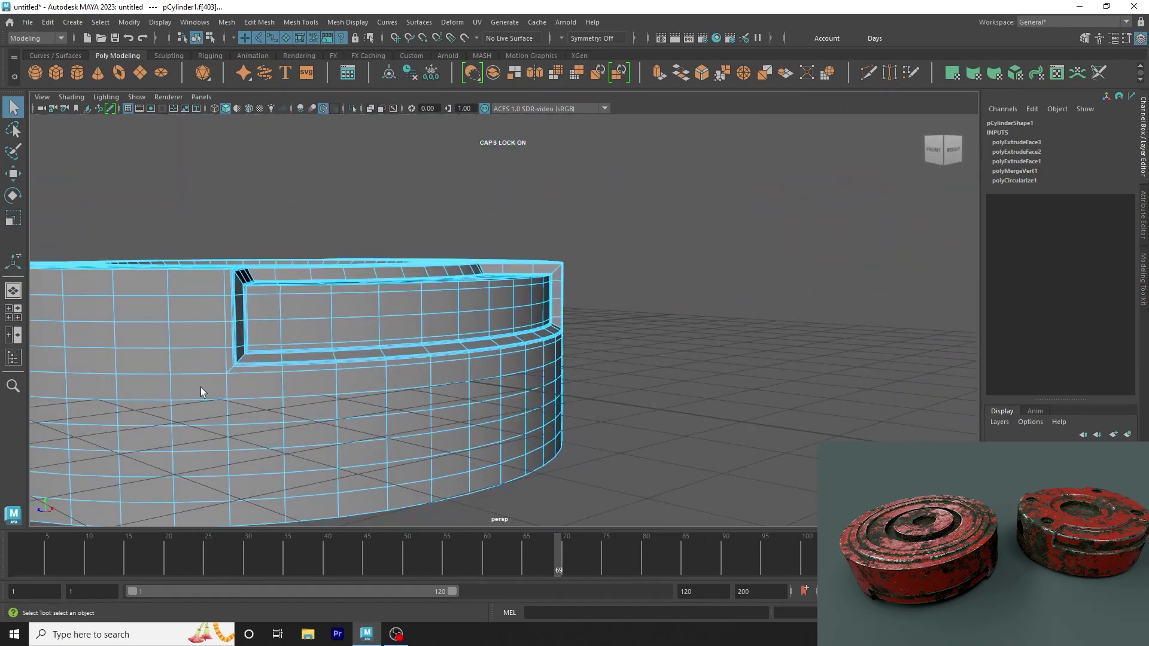
alt+middle_drag(200, 386, 587, 388)
scroll(587, 388, up, 5)
scroll(677, 379, up, 3)
mouse_move(677, 379)
alt+mouse_down()
mouse_move(462, 356)
mouse_move(400, 390)
alt+mouse_up()
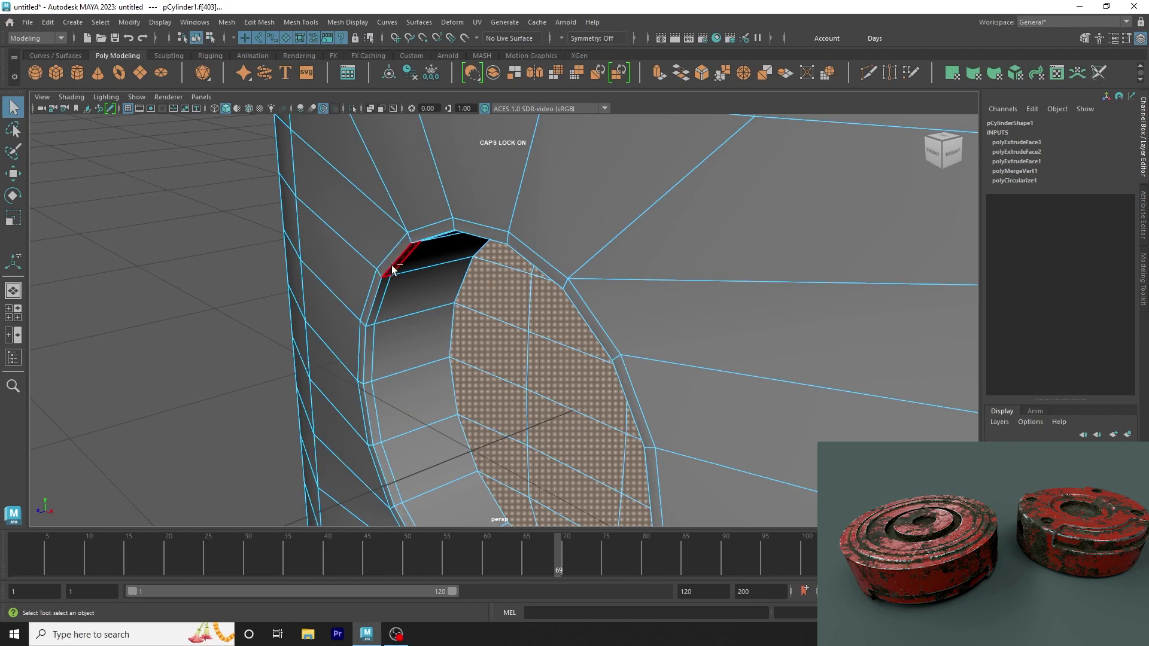
scroll(380, 398, down, 5)
mouse_move(380, 398)
alt+mouse_down()
mouse_move(513, 380)
mouse_move(584, 392)
alt+mouse_up()
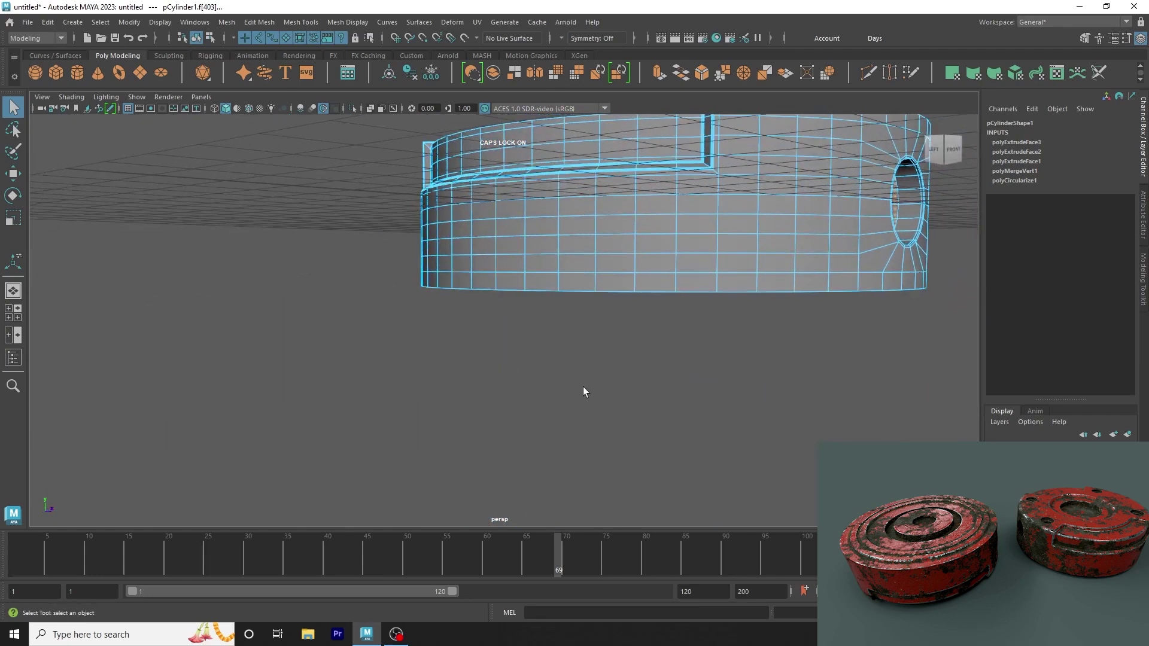
Step: Check the puck in wireframe, then return to shaded with the hole on the left
key(4)
scroll(584, 393, down, 3)
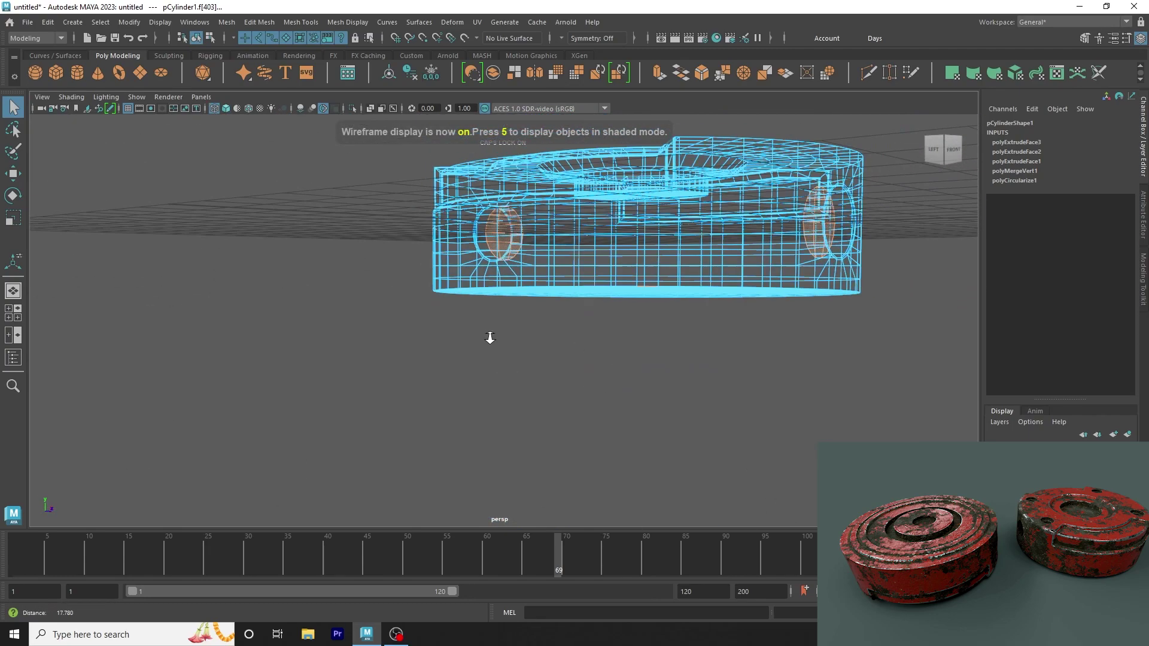
alt+drag(490, 328, 522, 372)
scroll(522, 372, up, 5)
scroll(486, 321, down, 3)
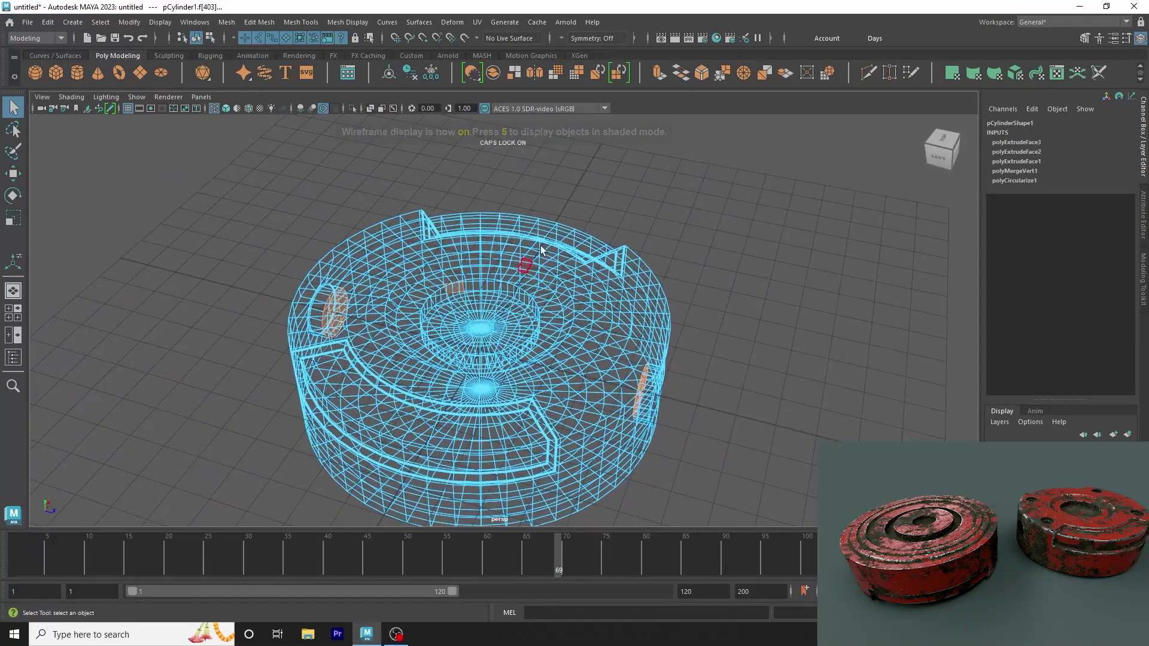
mouse_move(486, 322)
alt+mouse_down()
mouse_move(508, 295)
mouse_move(599, 311)
alt+mouse_up()
key(5)
scroll(721, 357, up, 3)
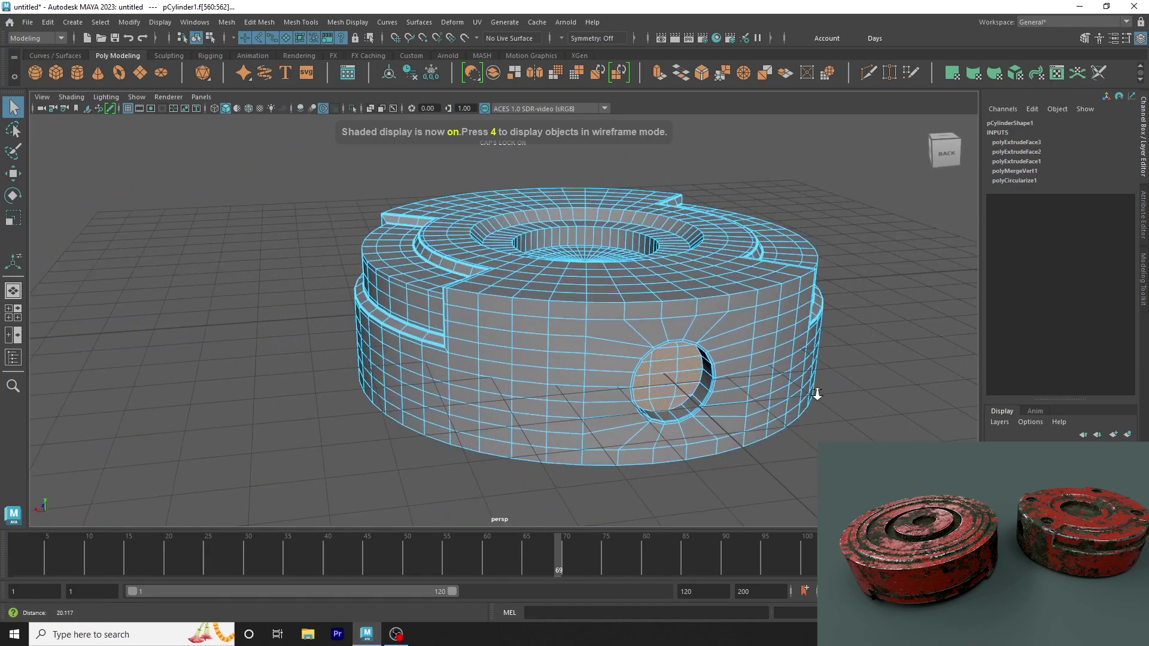
scroll(721, 357, up, 2)
mouse_move(721, 356)
alt+mouse_down()
mouse_move(623, 352)
mouse_move(507, 295)
alt+mouse_up()
scroll(507, 295, up, 3)
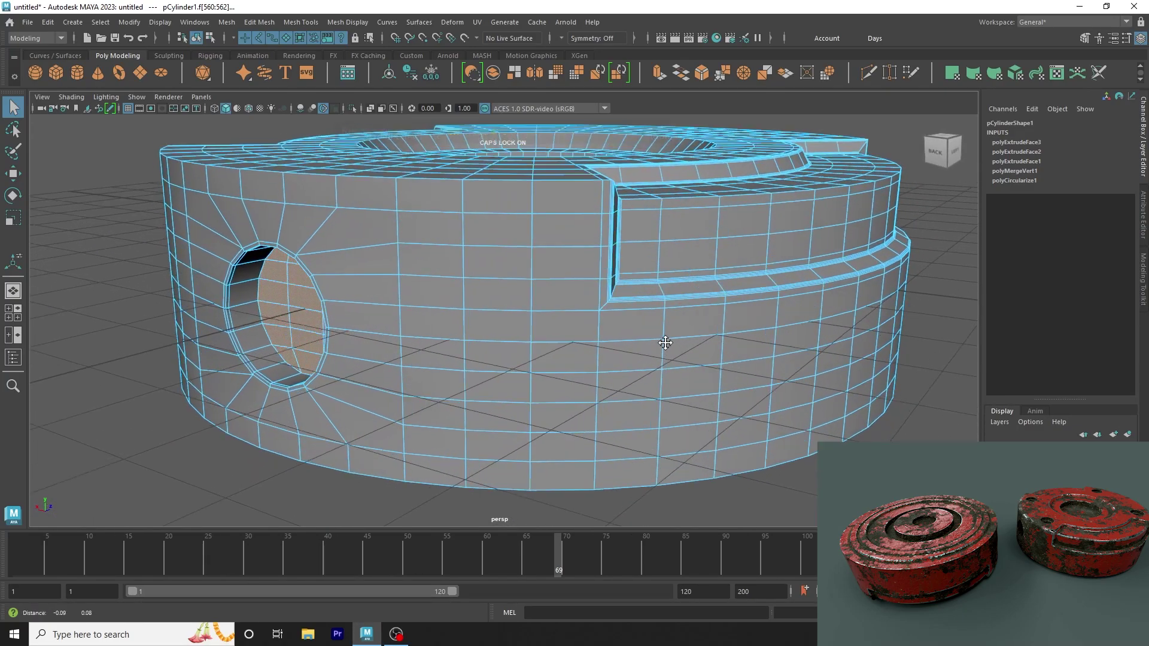
scroll(661, 341, up, 2)
Step: Extrude the side hole faces with an inset offset of 0.1
click(658, 72)
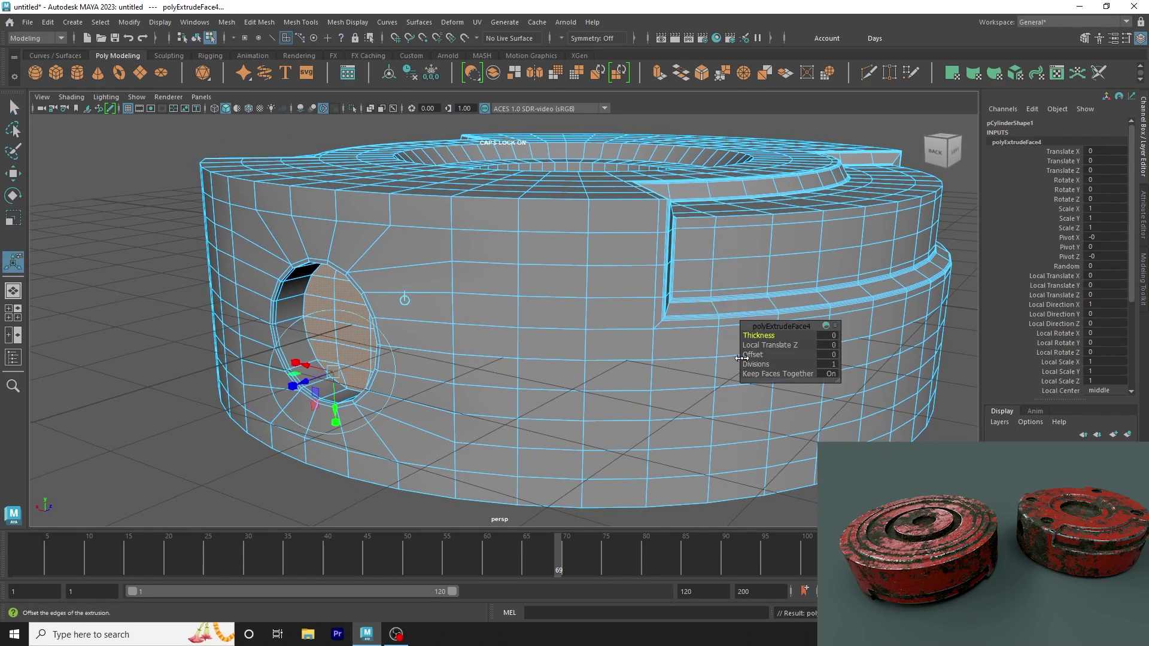
drag(748, 353, 760, 353)
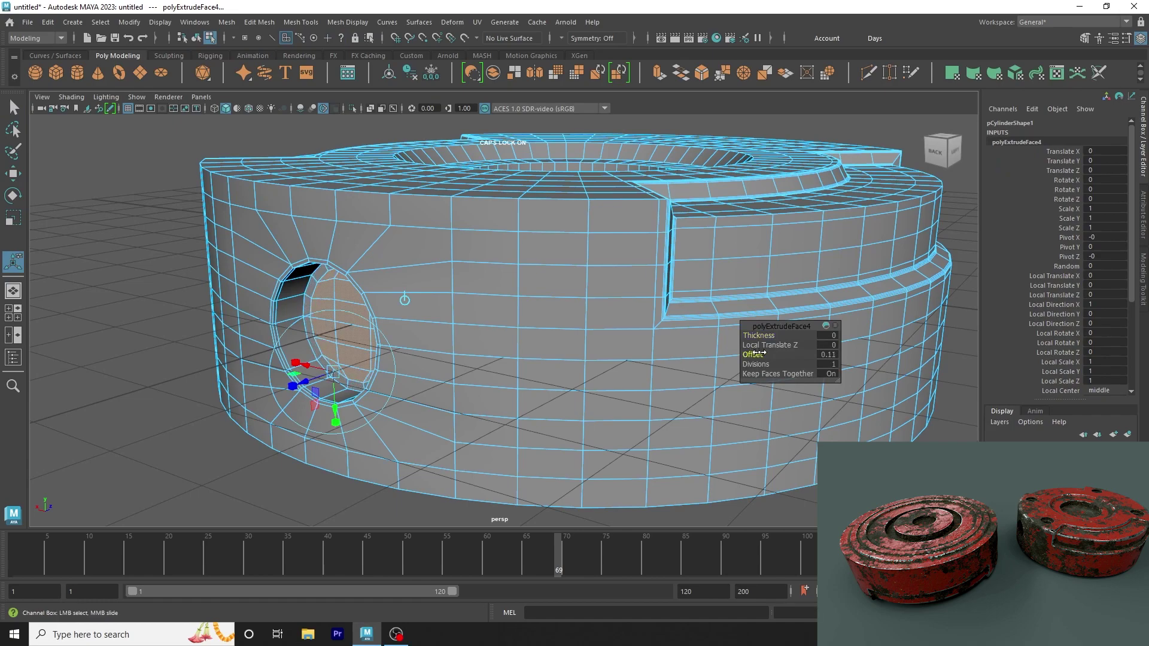
click(829, 354)
text(.1)
key(Return)
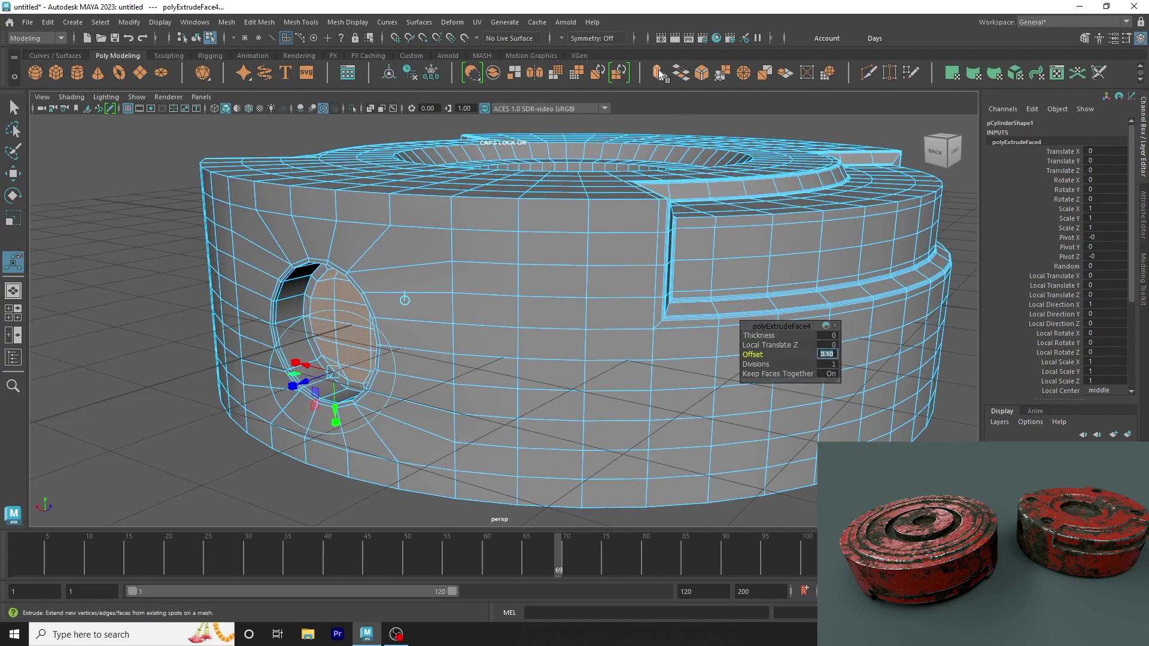
Step: Extrude the hole faces again, pushing them -0.67 deeper, and preview the result smoothed
click(659, 72)
mouse_move(763, 345)
mouse_down()
mouse_move(775, 346)
mouse_move(731, 362)
mouse_up()
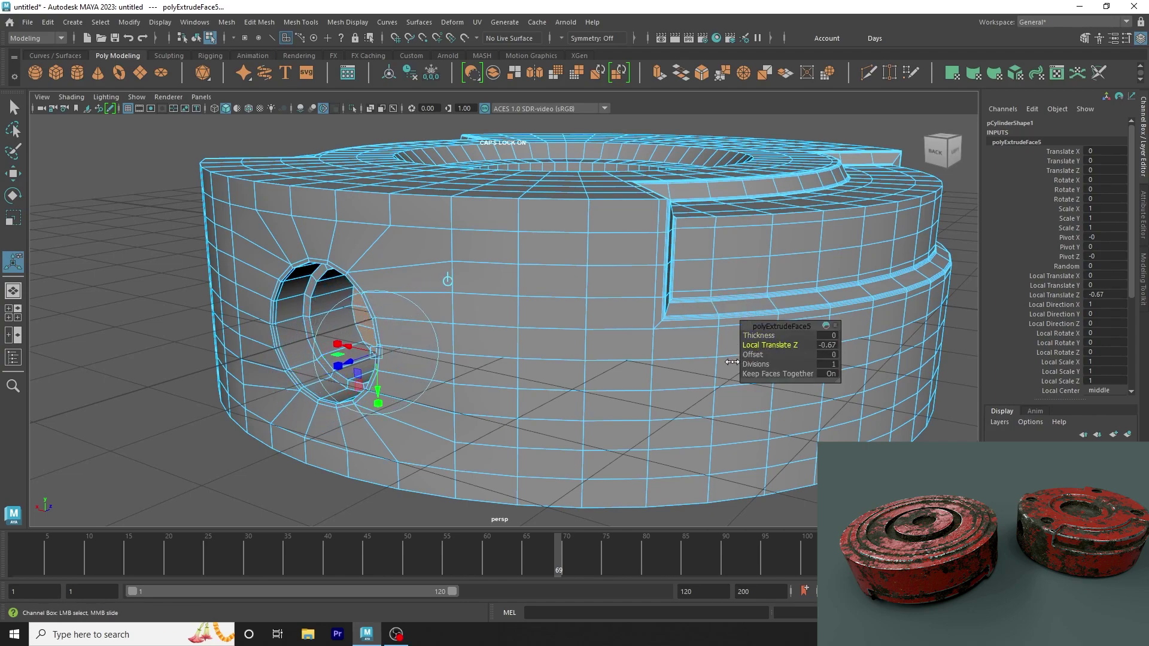
key(F8)
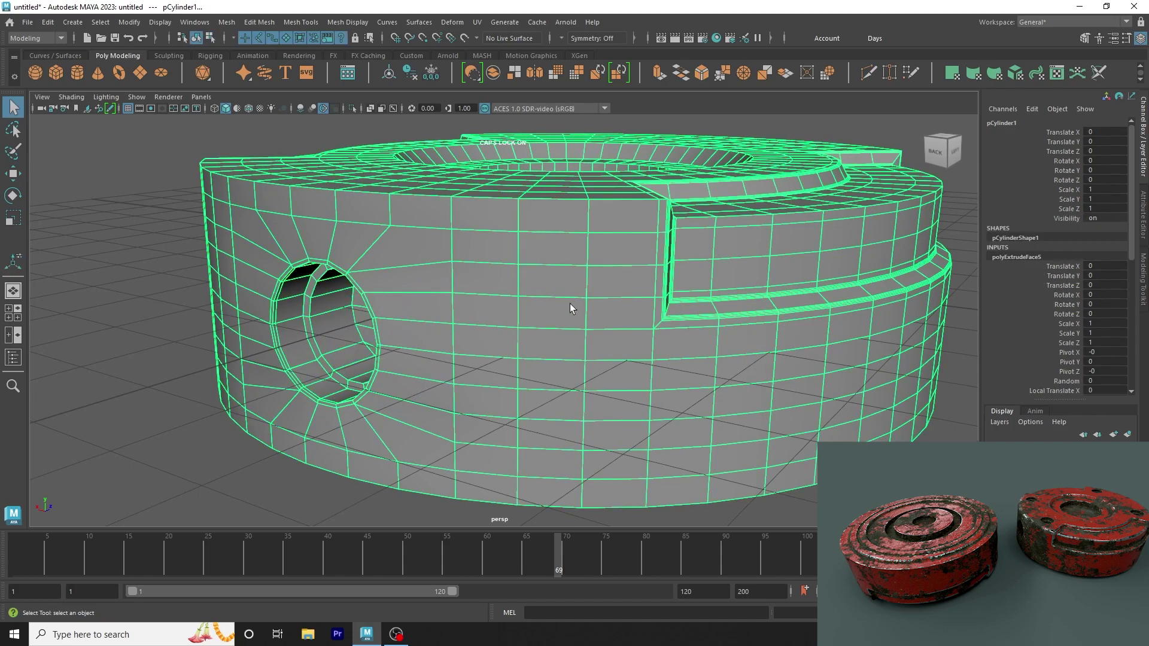
key(3)
mouse_move(193, 230)
alt+mouse_down()
mouse_move(367, 282)
mouse_move(509, 282)
mouse_move(426, 272)
mouse_move(598, 284)
mouse_move(539, 298)
alt+mouse_up()
key(1)
alt+right_drag(539, 297, 802, 417)
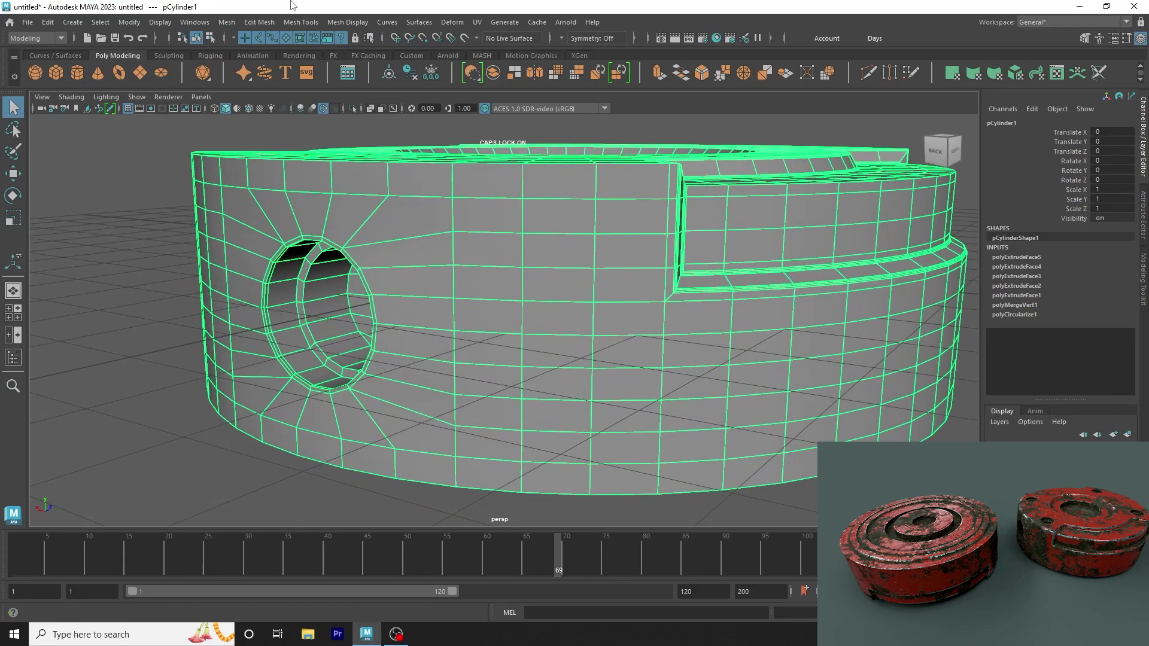
Step: Add the first edge loops around the side hole with Insert Edge Loop Tool
click(262, 22)
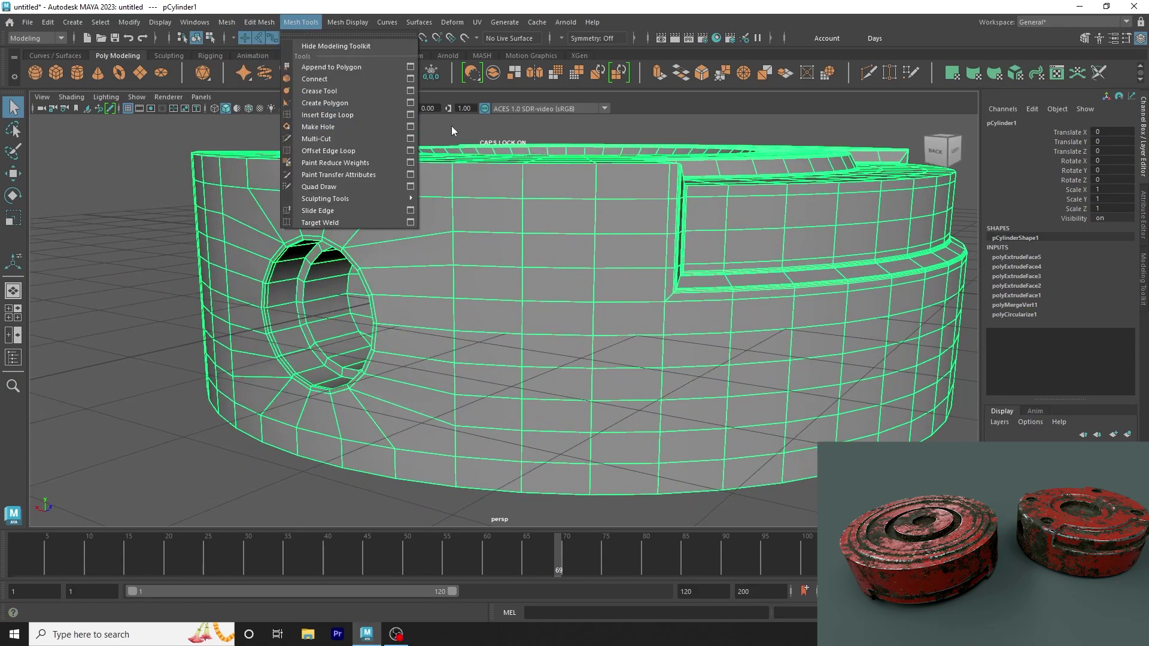
click(410, 114)
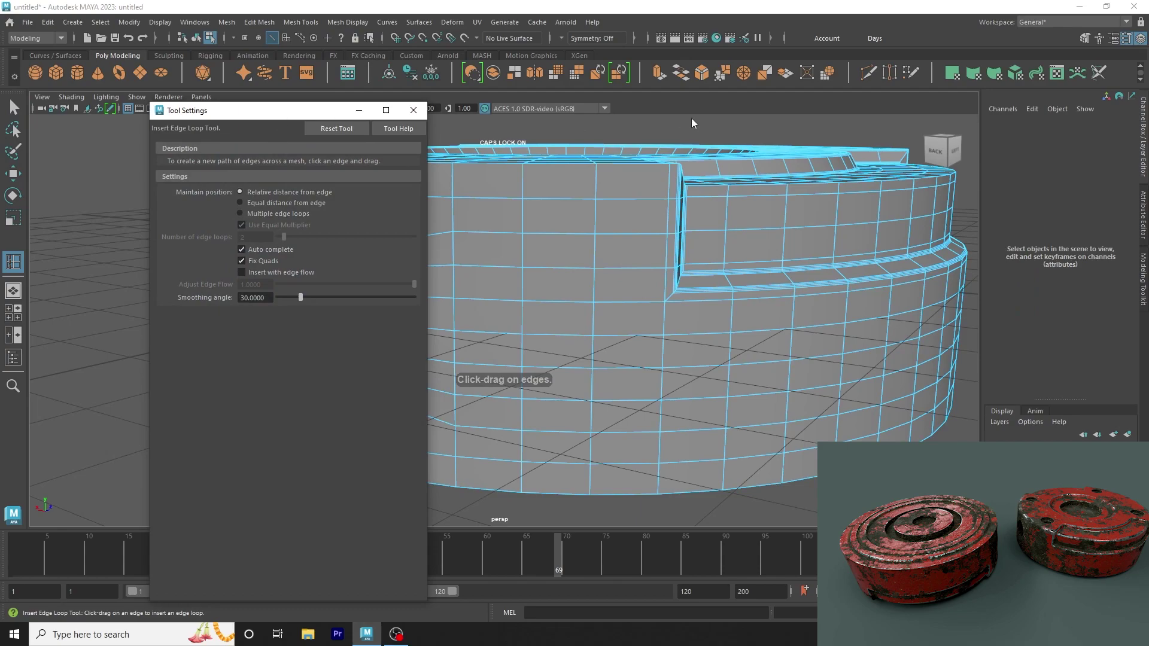
click(413, 110)
scroll(281, 312, up, 3)
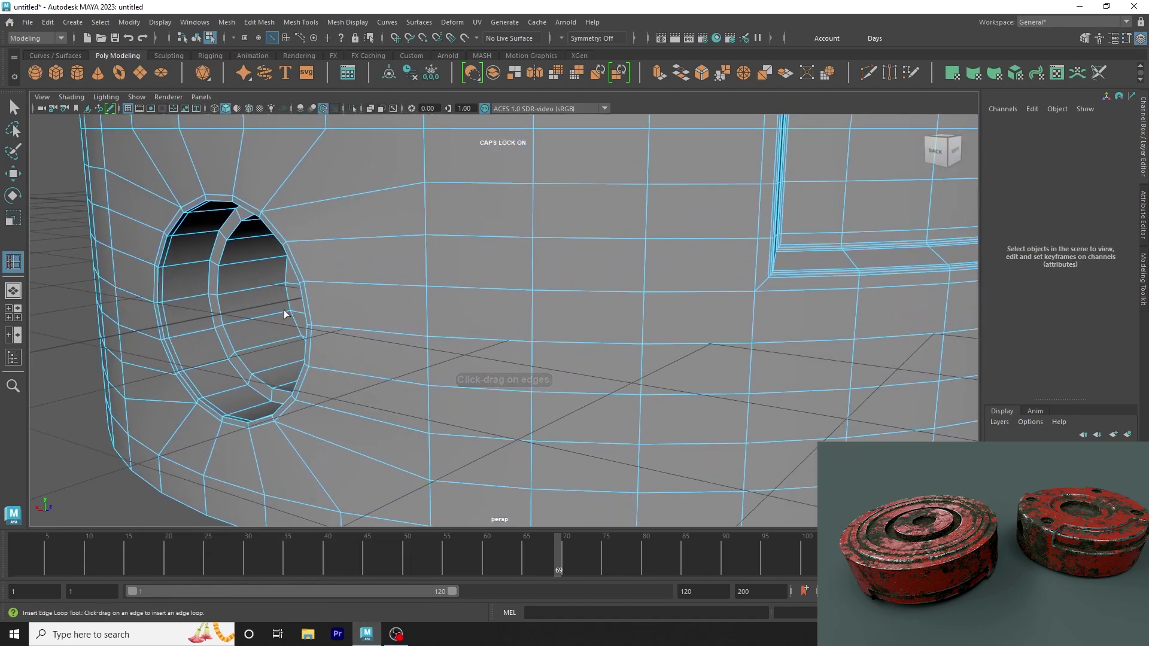
click(282, 315)
click(283, 314)
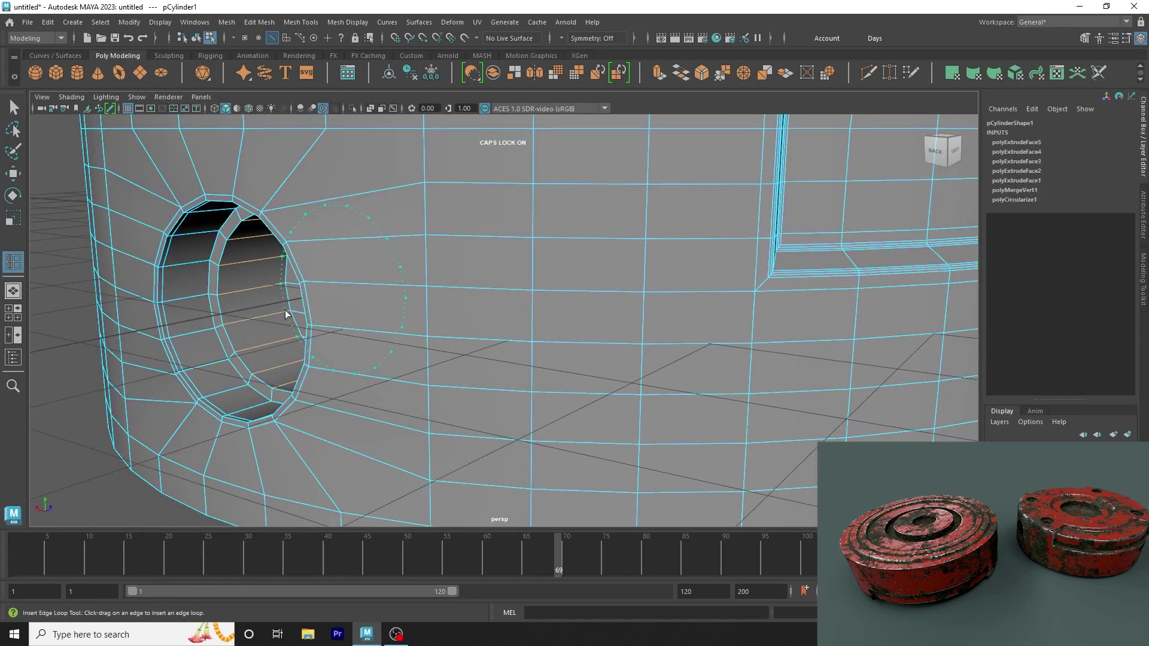
click(286, 313)
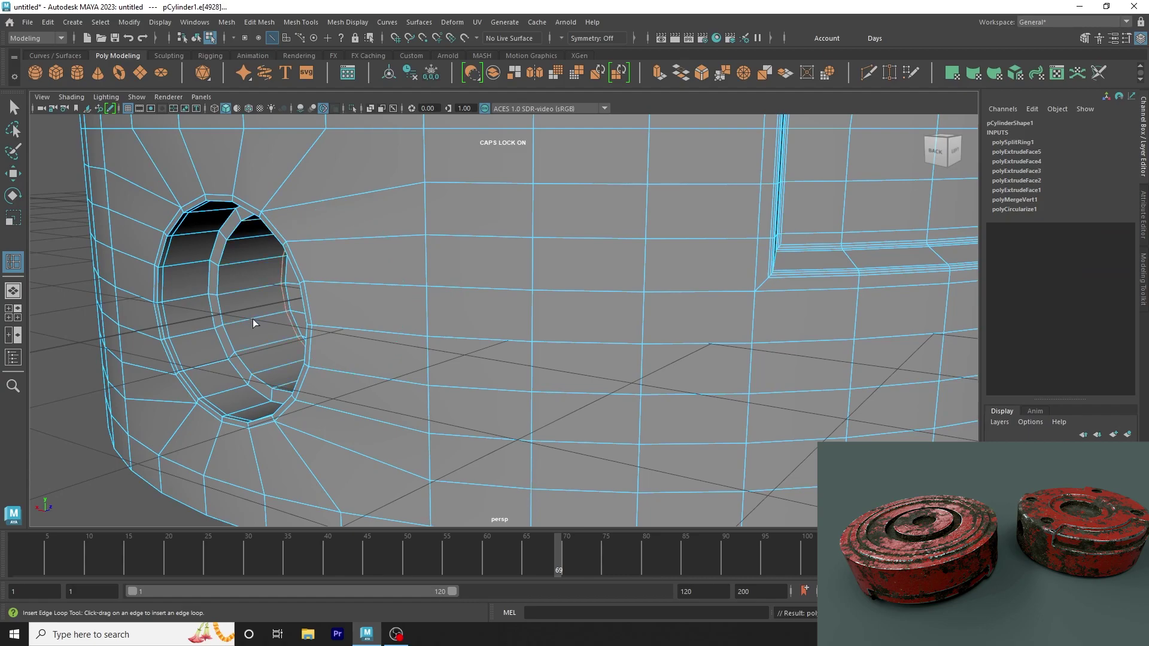
click(228, 328)
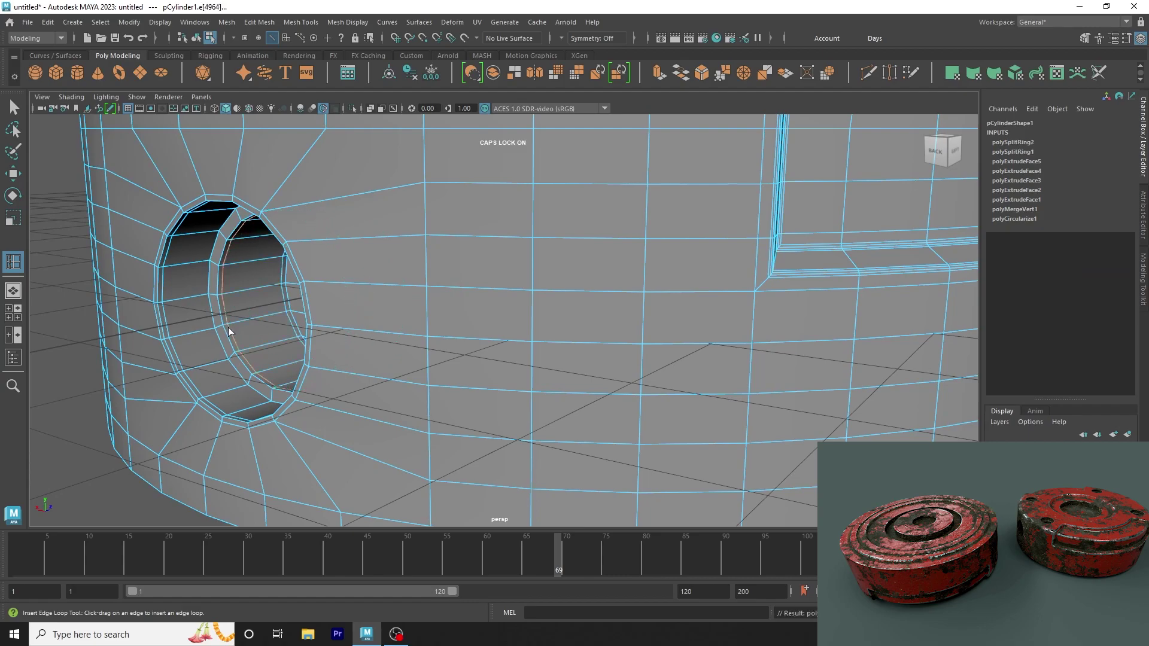
Step: Add edge loops on the hole's inner ring, undoing the misplaced last one
scroll(210, 299, down, 5)
alt+drag(192, 266, 505, 257)
scroll(515, 293, up, 3)
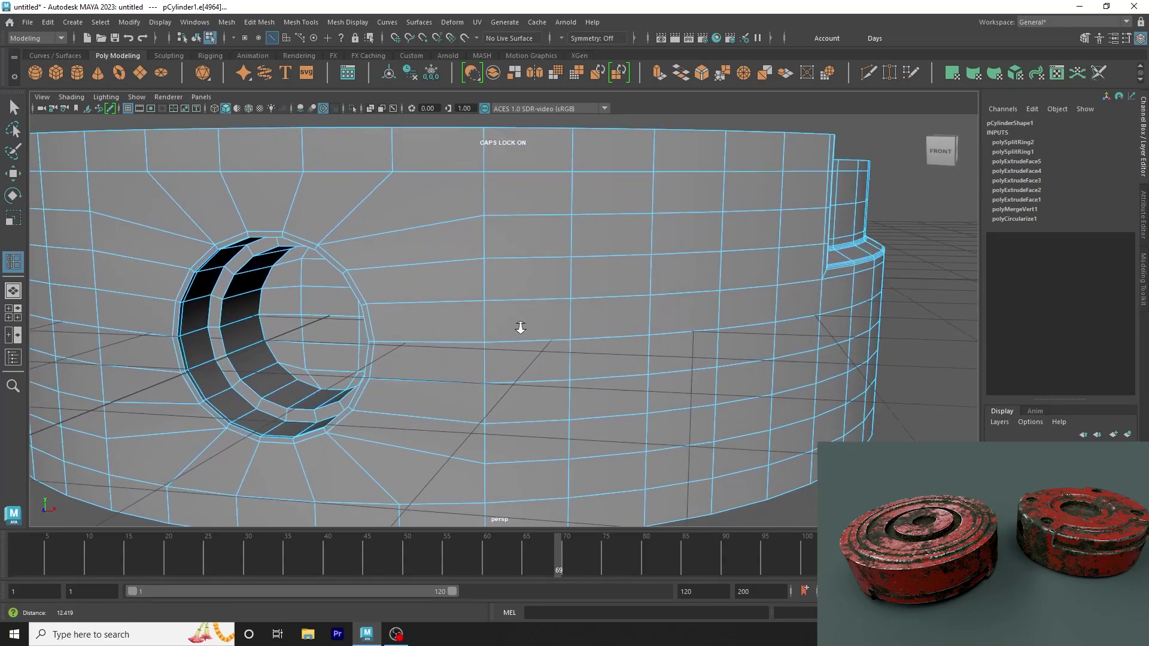
scroll(521, 326, up, 2)
click(237, 346)
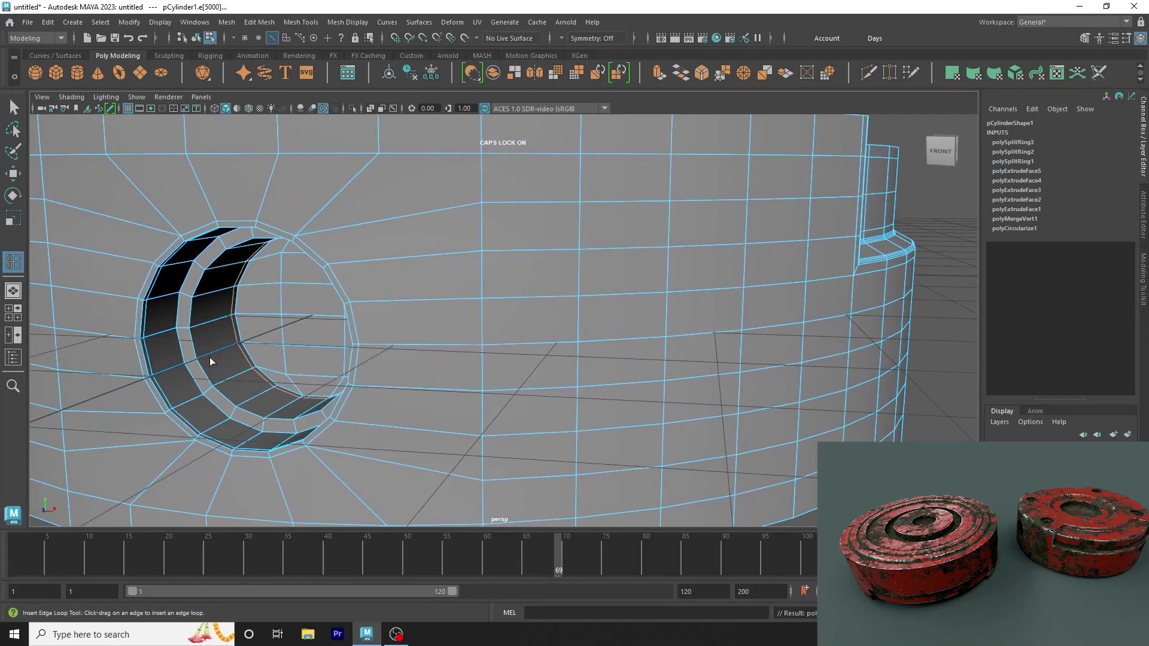
click(200, 358)
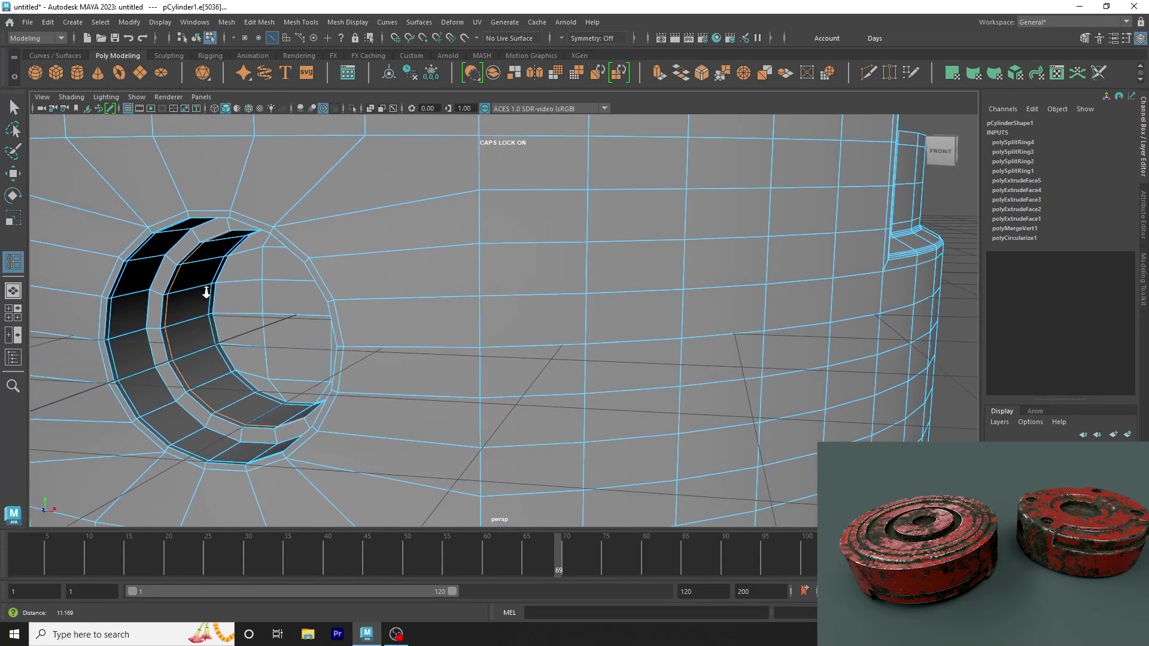
scroll(179, 347, up, 3)
scroll(151, 336, up, 2)
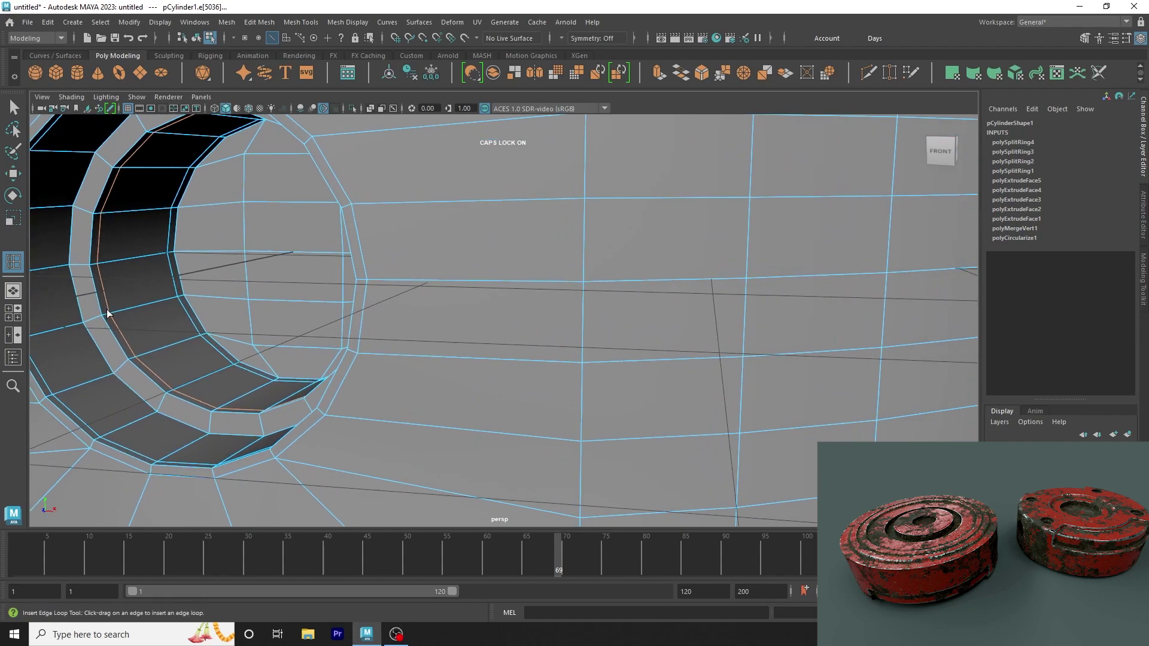
key(ctrl+z)
Step: Add supporting edge loops in the hole wall, undoing one misplaced loop
mouse_move(127, 307)
alt+mouse_down()
mouse_move(87, 332)
mouse_move(218, 244)
mouse_move(274, 278)
alt+mouse_up()
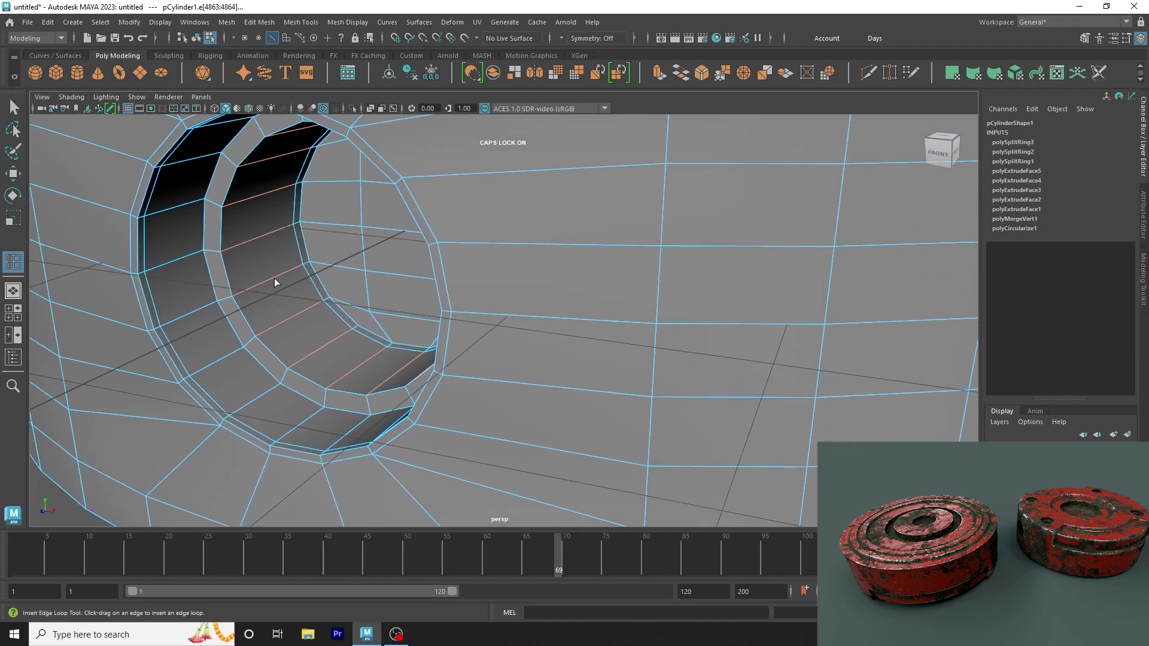
click(238, 301)
scroll(228, 302, up, 3)
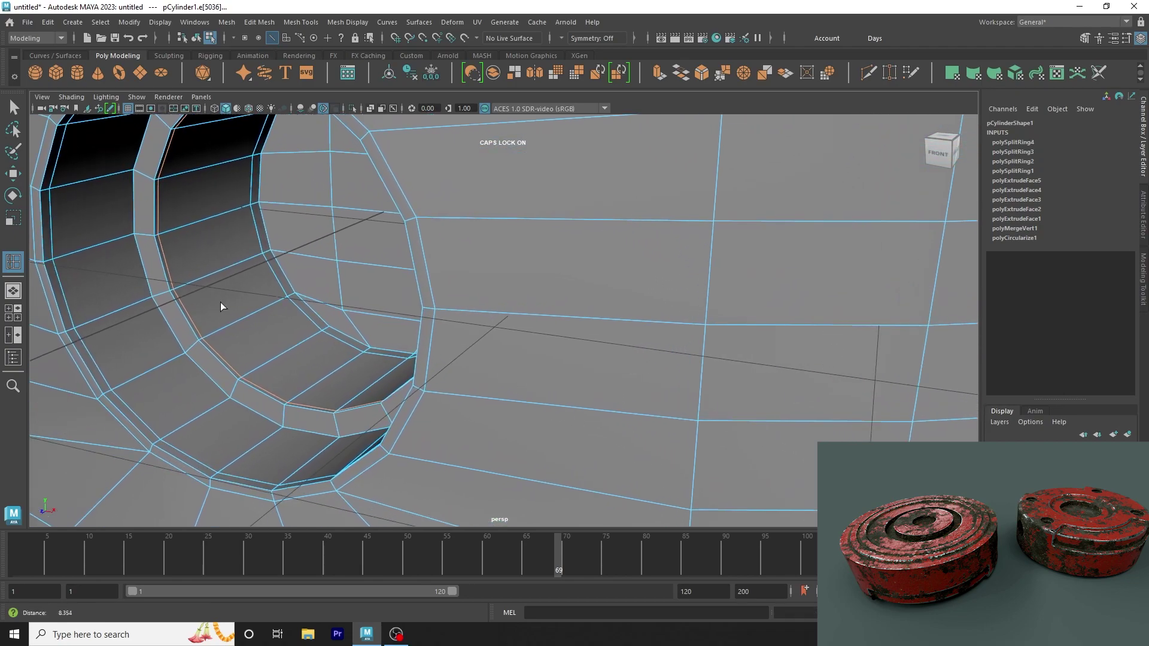
click(153, 297)
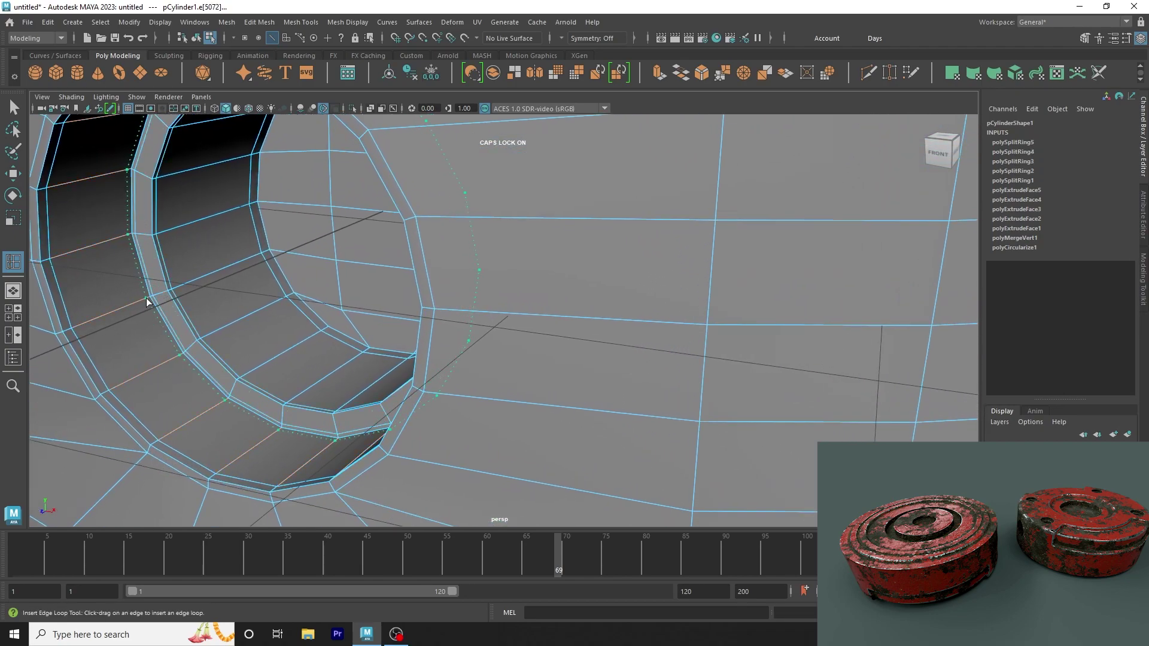
click(146, 302)
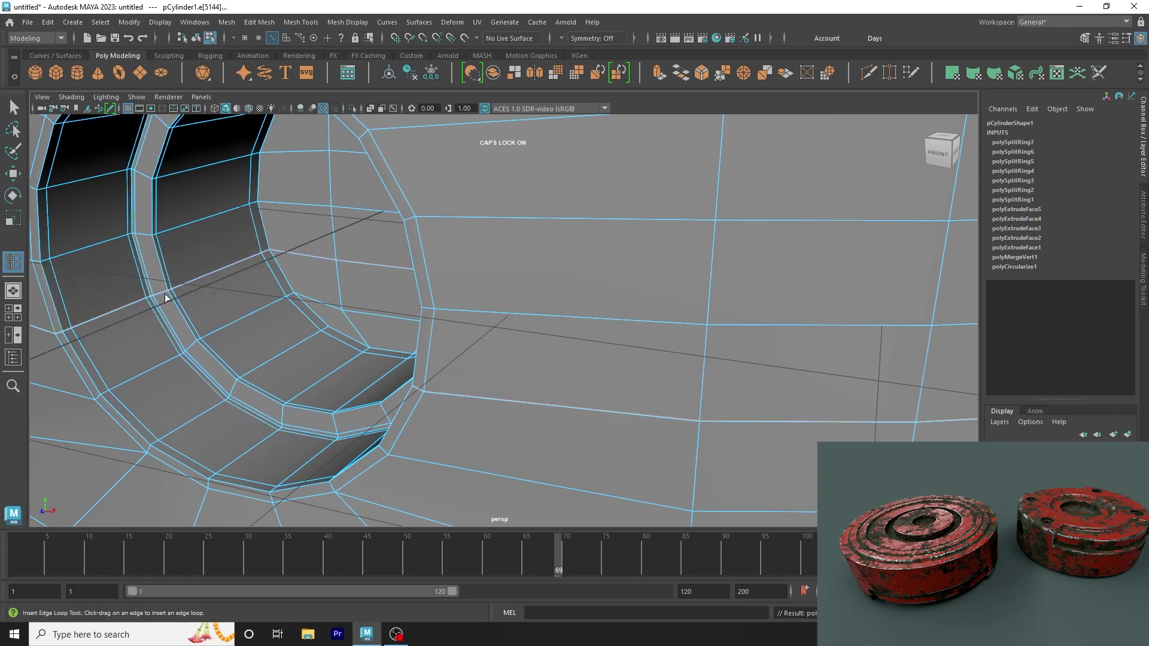
key(ctrl+z)
click(166, 294)
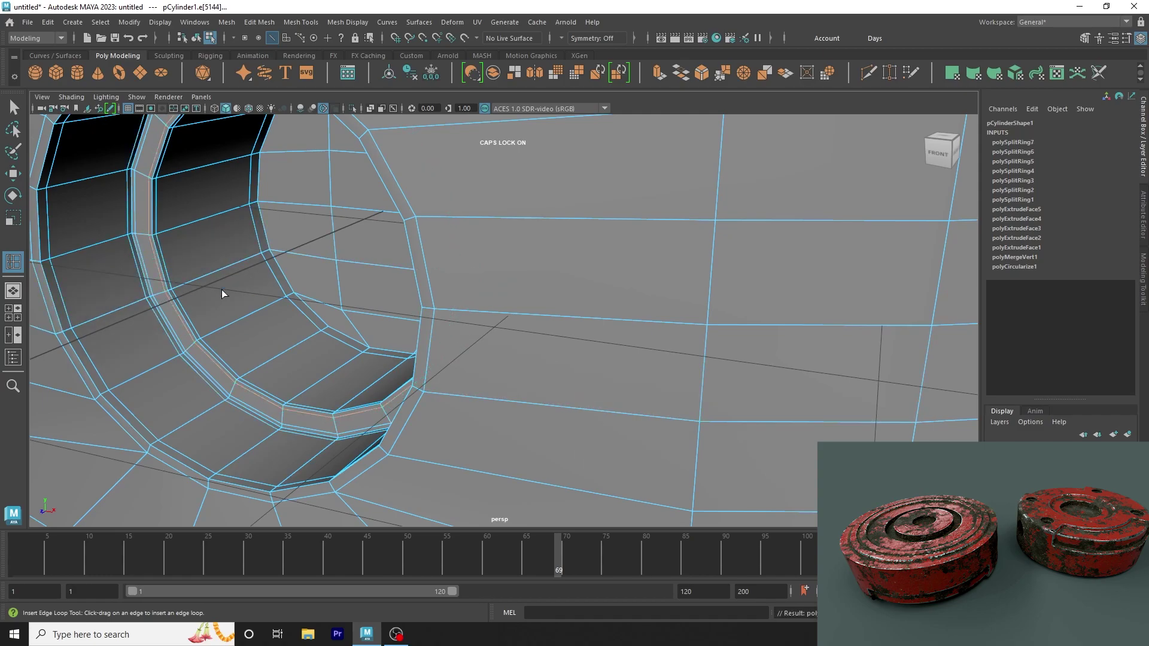
Step: Add three final edge loops around the hole rim
scroll(226, 290, down, 10)
mouse_move(226, 289)
alt+mouse_down()
mouse_move(321, 259)
mouse_move(203, 223)
alt+mouse_up()
scroll(204, 222, up, 5)
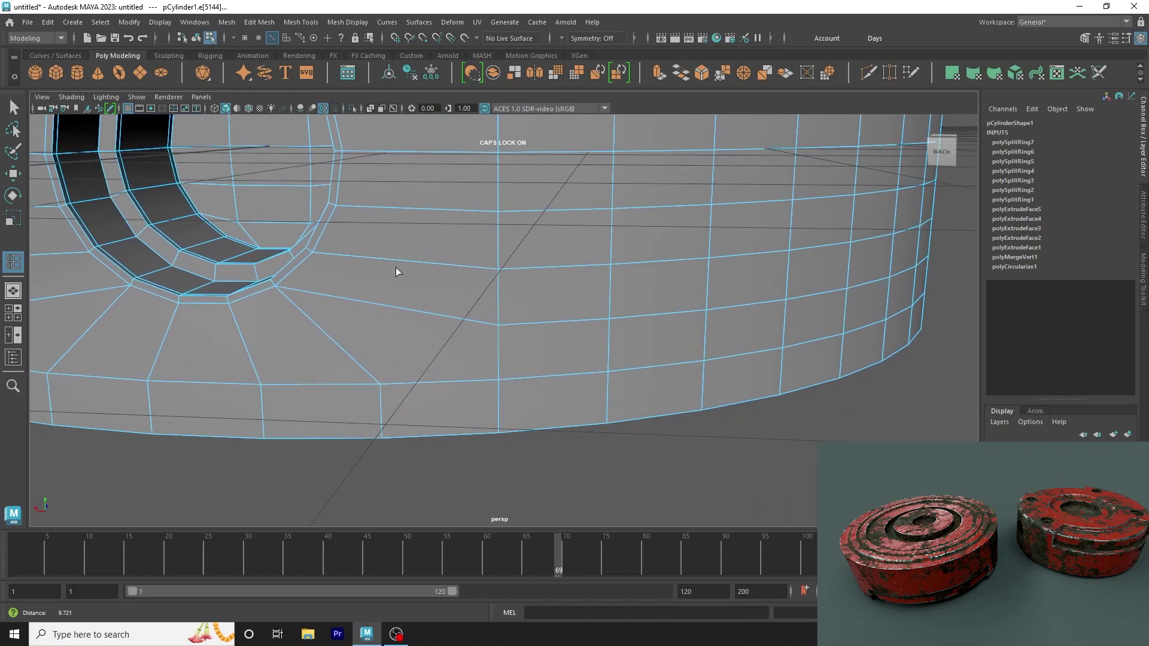
mouse_move(397, 269)
alt+middle_down()
mouse_move(282, 253)
mouse_move(298, 246)
alt+middle_up()
scroll(282, 254, up, 3)
scroll(287, 257, up, 3)
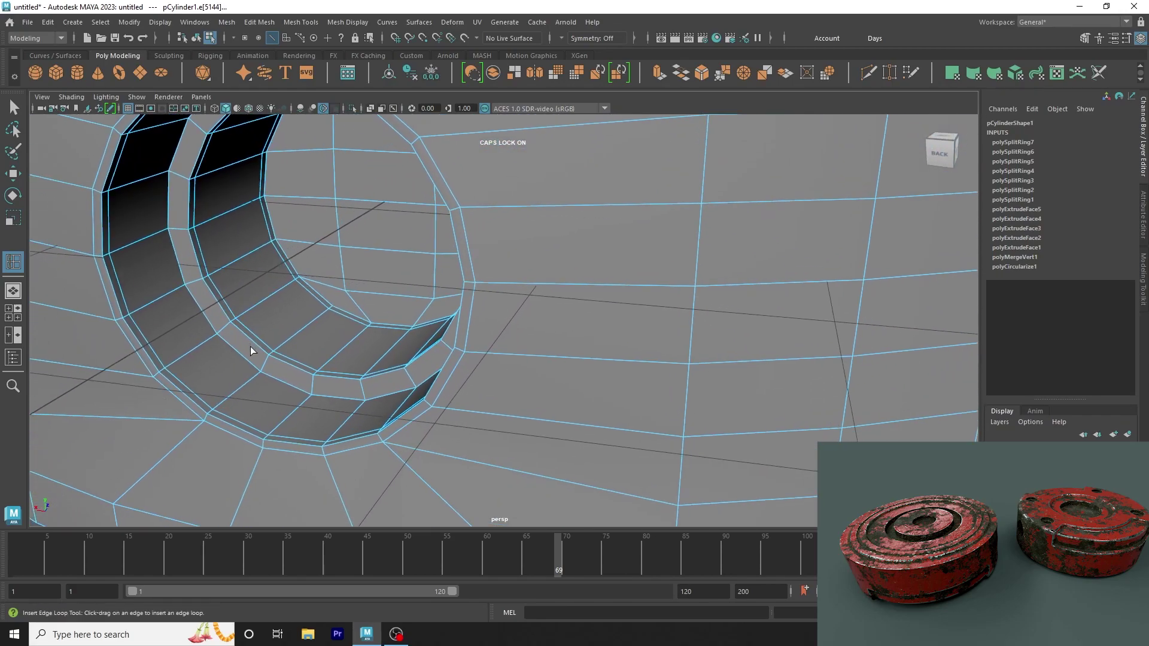
click(267, 363)
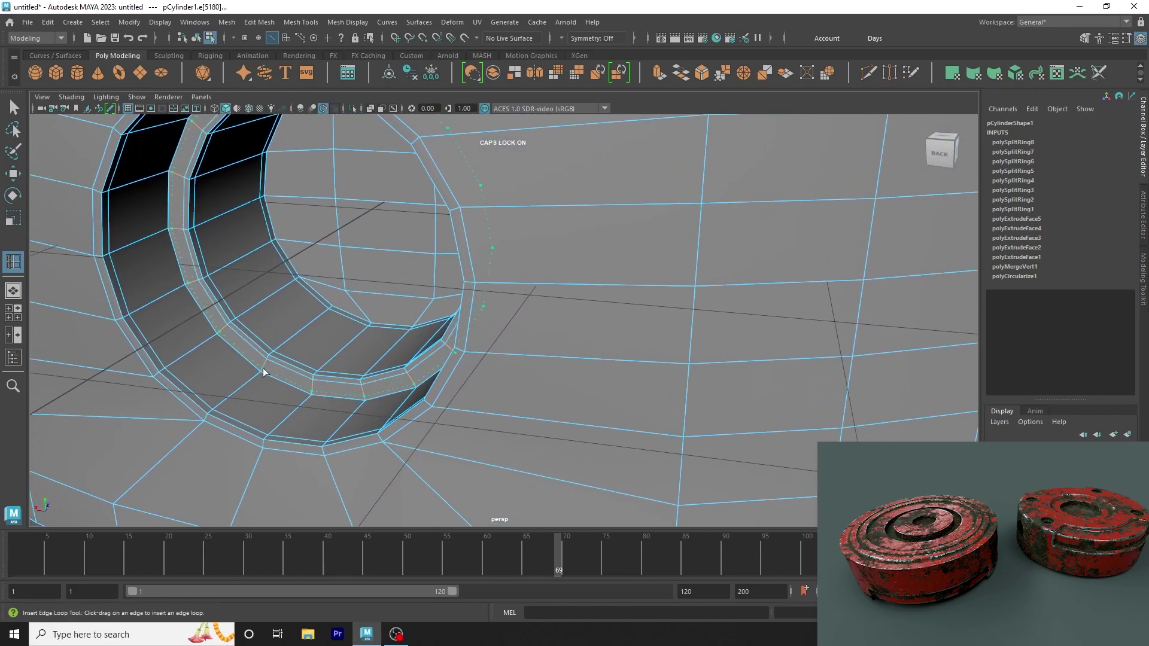
click(263, 372)
click(257, 373)
Step: Exit the edge loop tool, check the smoothed puck, and reselect it from a side view
key(a)
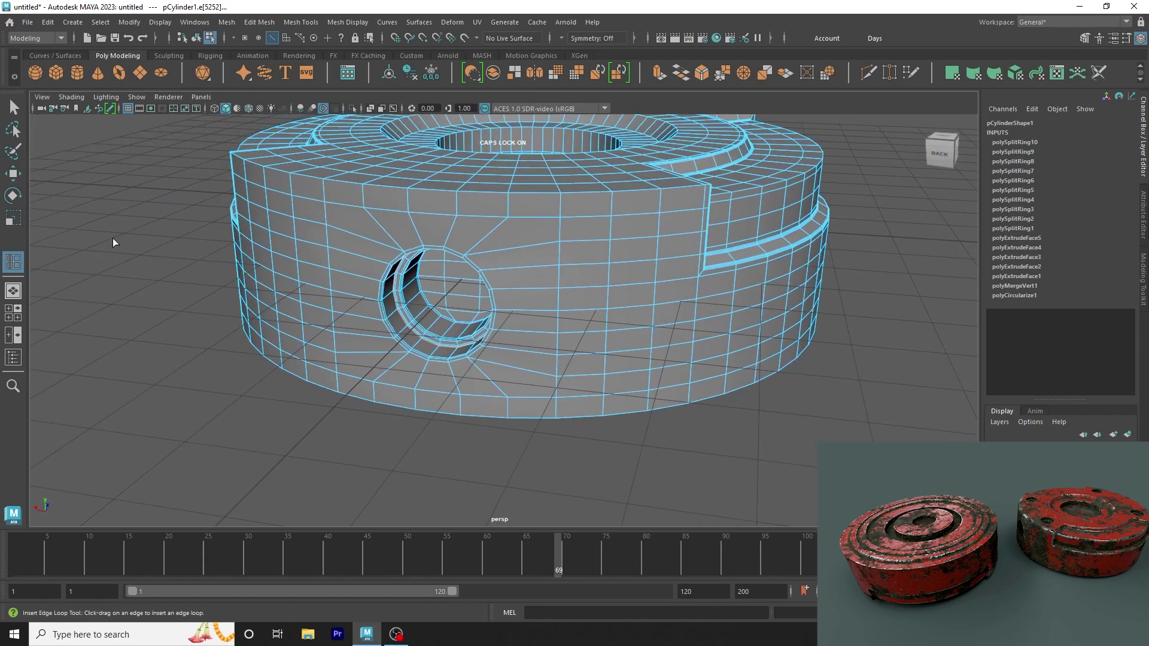
key(3)
key(q)
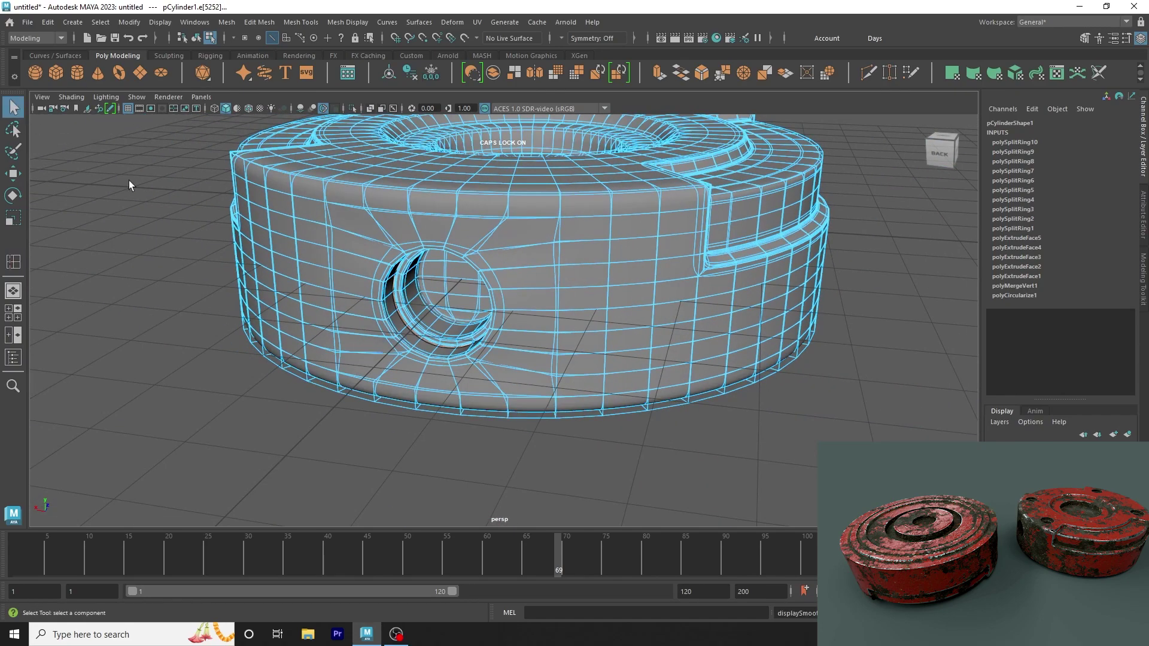
key(F8)
click(864, 249)
scroll(864, 249, up, 5)
mouse_move(798, 257)
alt+mouse_down()
mouse_move(649, 267)
mouse_move(551, 203)
mouse_move(824, 237)
alt+mouse_up()
right_drag(521, 240, 617, 522)
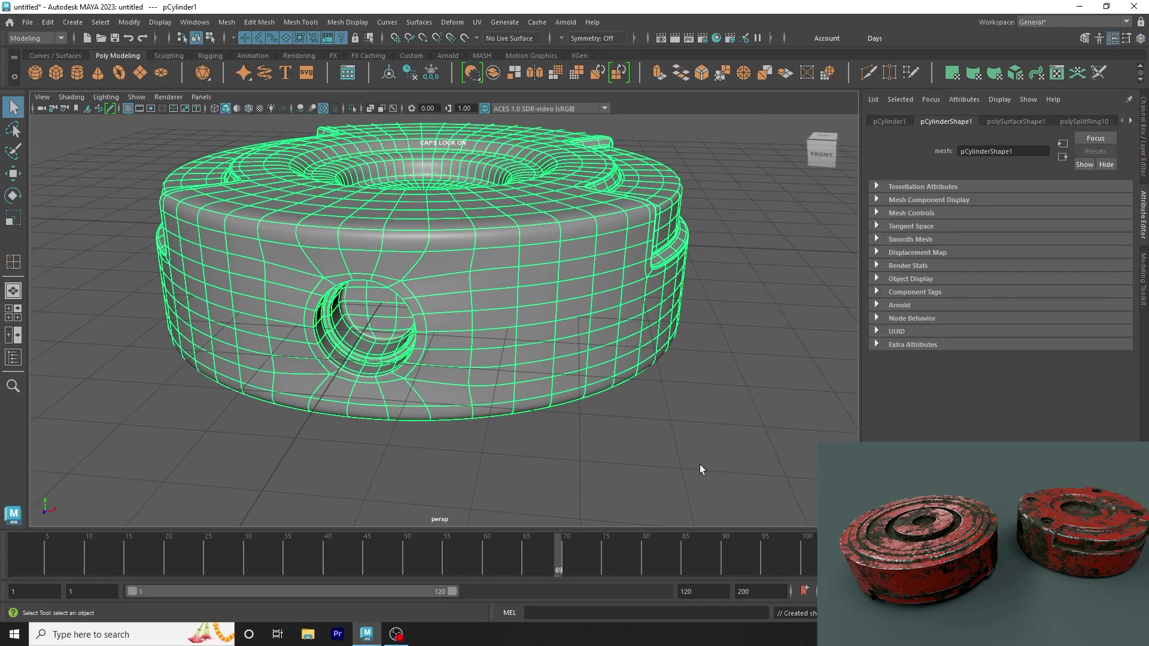
click(700, 465)
mouse_move(700, 465)
alt+mouse_down()
mouse_move(369, 348)
mouse_move(496, 364)
mouse_move(411, 281)
mouse_move(407, 263)
mouse_move(503, 320)
mouse_move(443, 221)
alt+mouse_up()
click(443, 221)
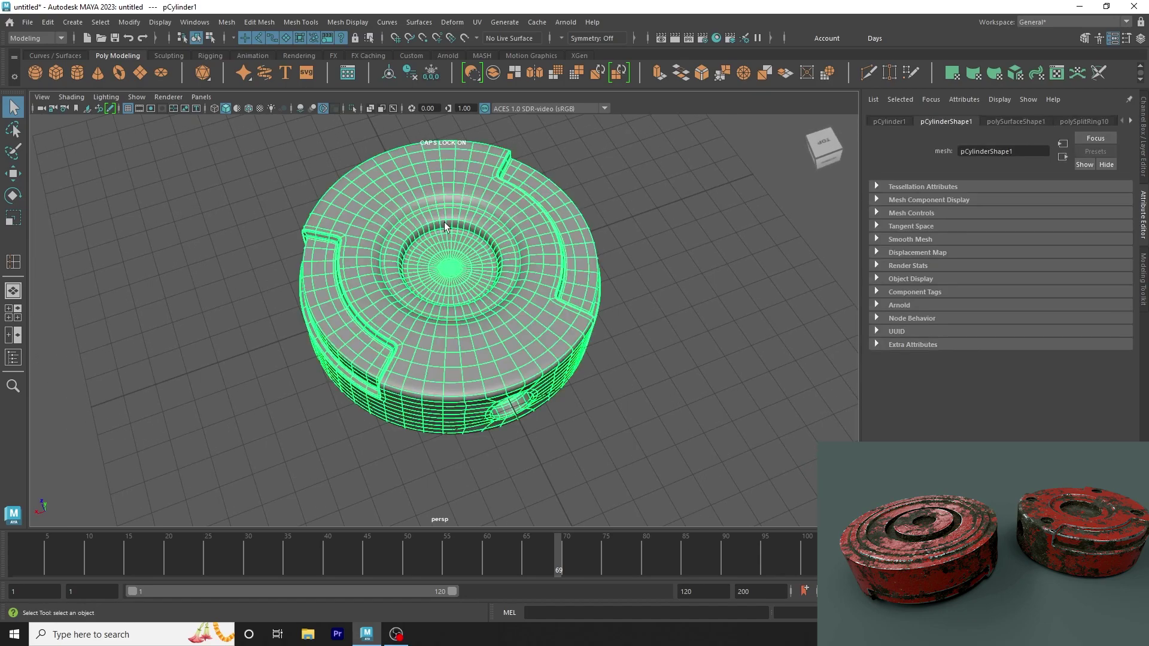
Step: Zoom into the central top recess and select its rim edge loop
key(1)
key(f)
alt+right_drag(389, 207, 538, 295)
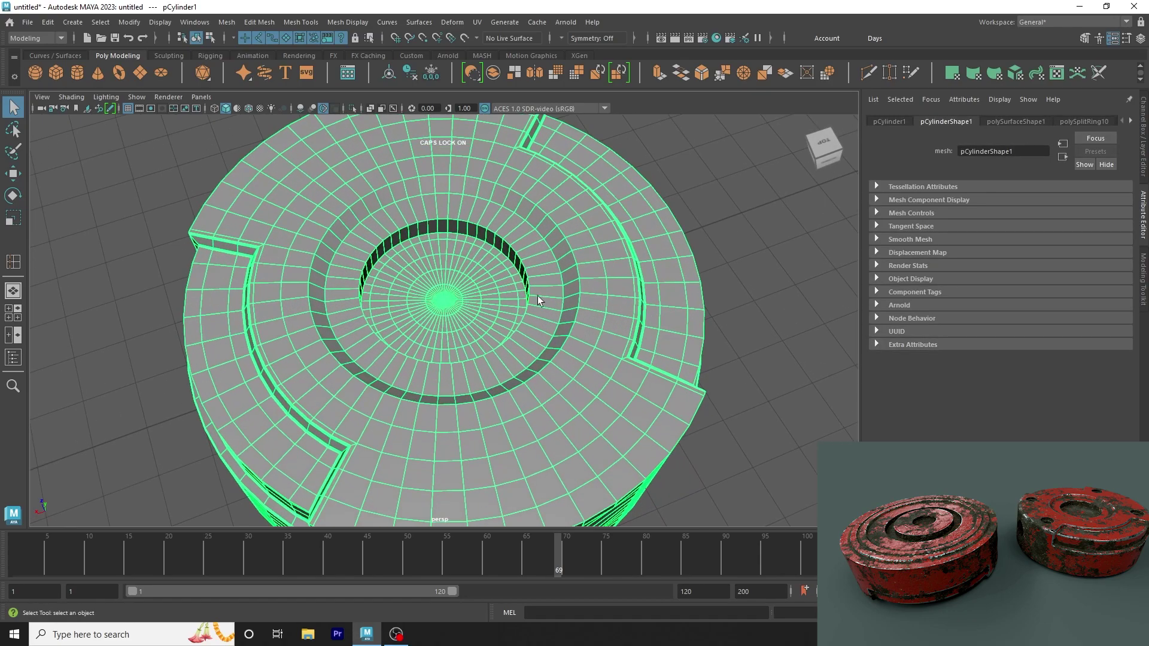
alt+drag(537, 295, 486, 243)
alt+right_drag(487, 243, 538, 287)
alt+drag(539, 287, 371, 209)
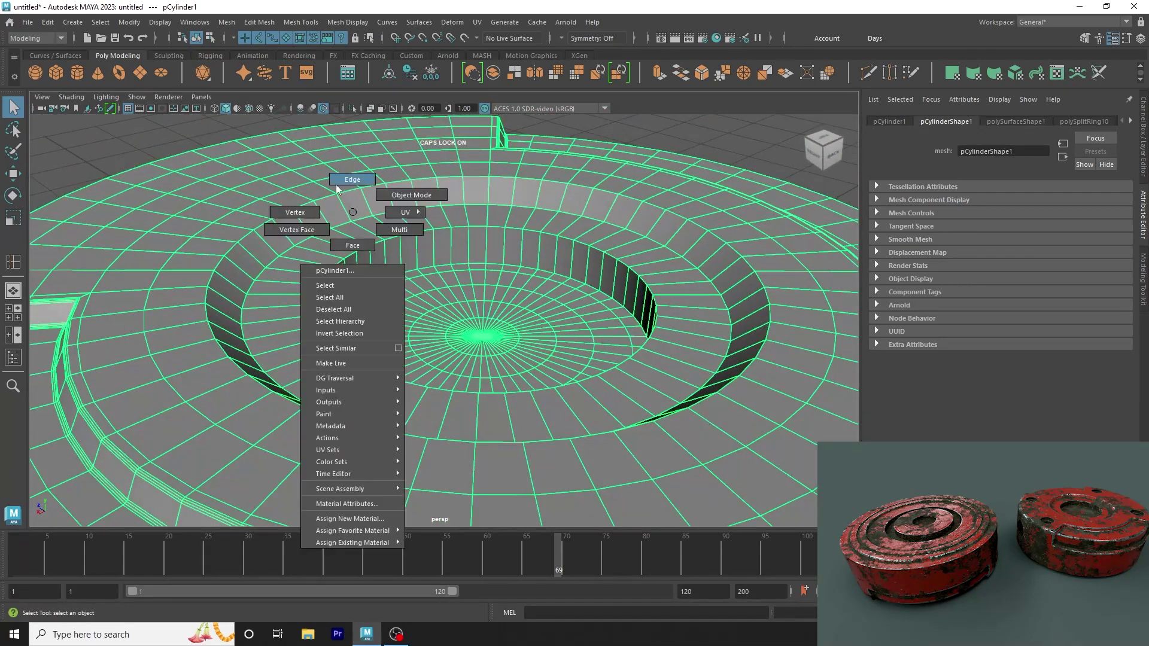
right_drag(371, 209, 362, 191)
double_click(325, 196)
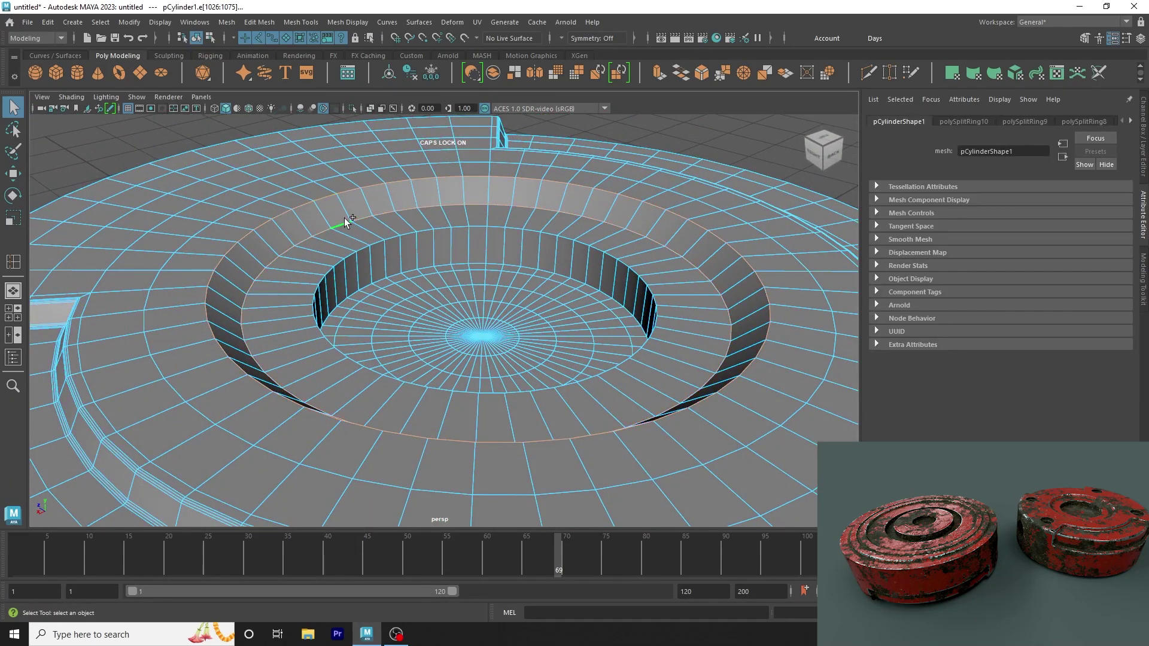
Step: Bevel the recess rim loop with 3 segments at fraction 0.35
click(700, 75)
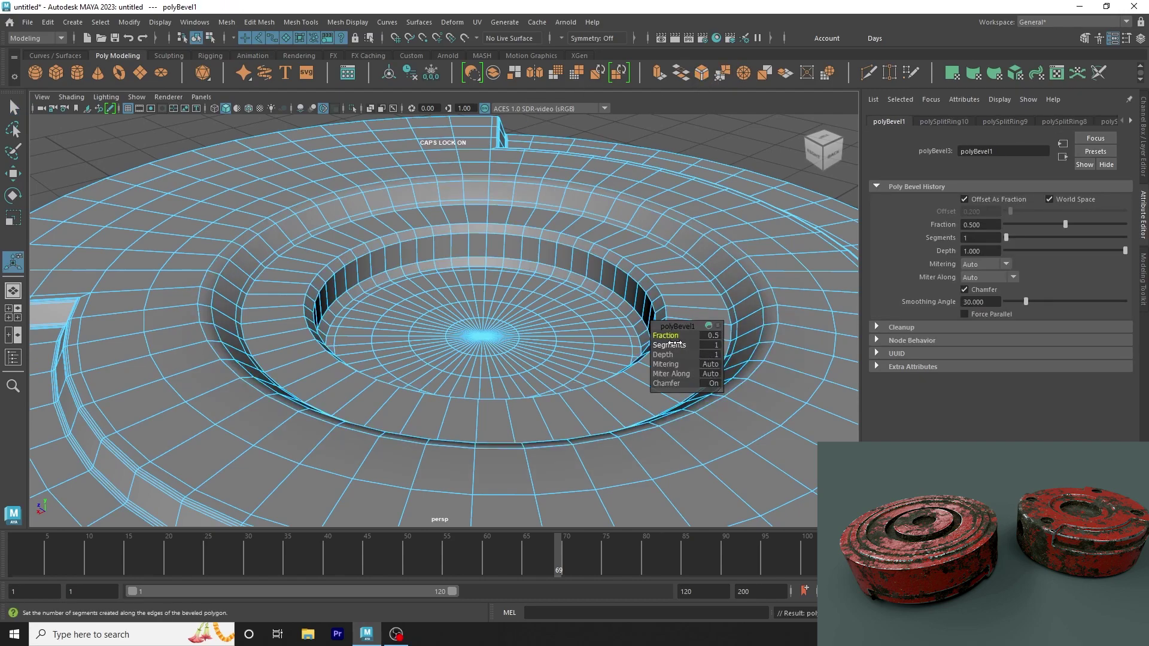
drag(670, 344, 678, 340)
click(664, 336)
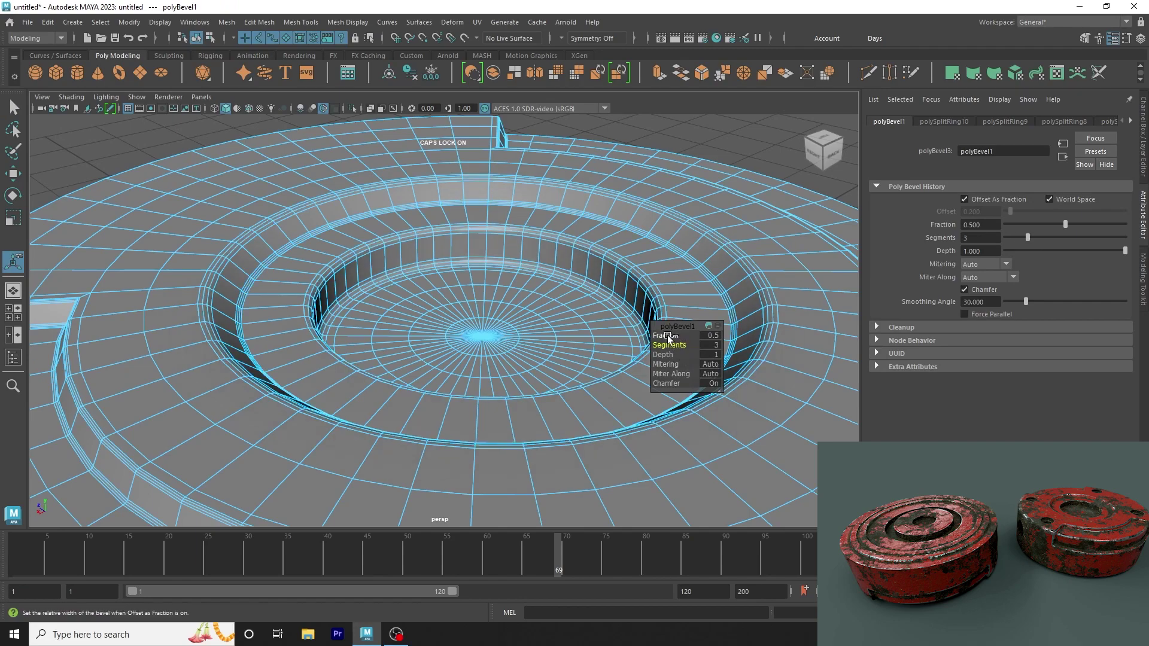
middle_drag(664, 335, 658, 342)
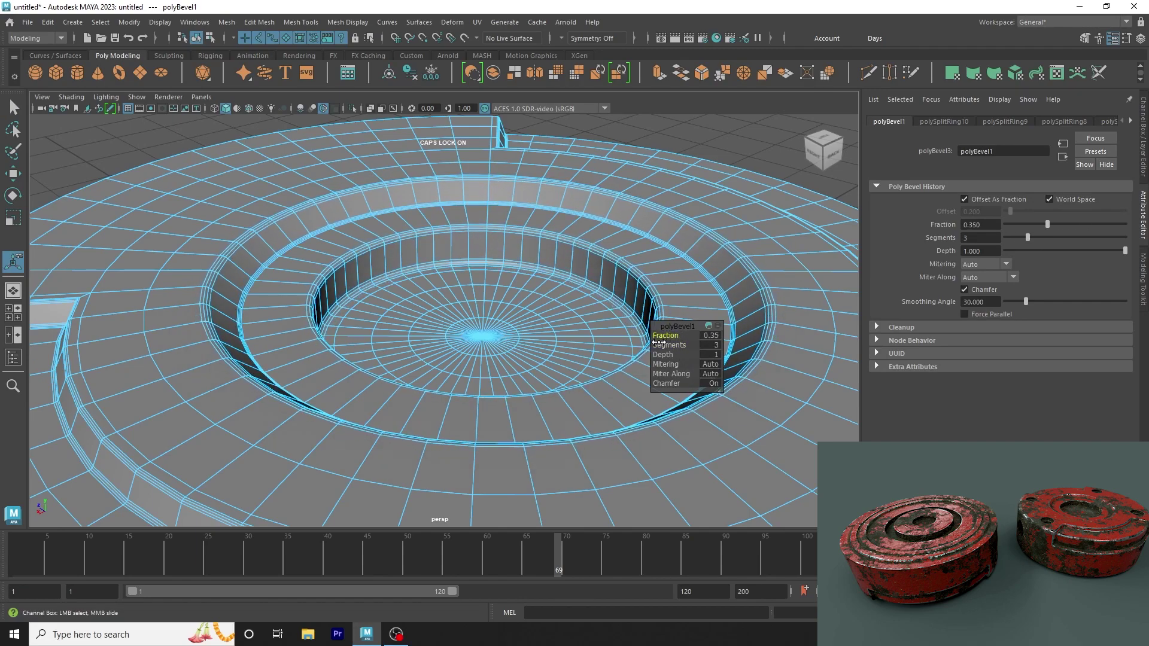
Step: Finish the bevel and inspect the smoothed disc from above before reselecting it
key(q)
key(3)
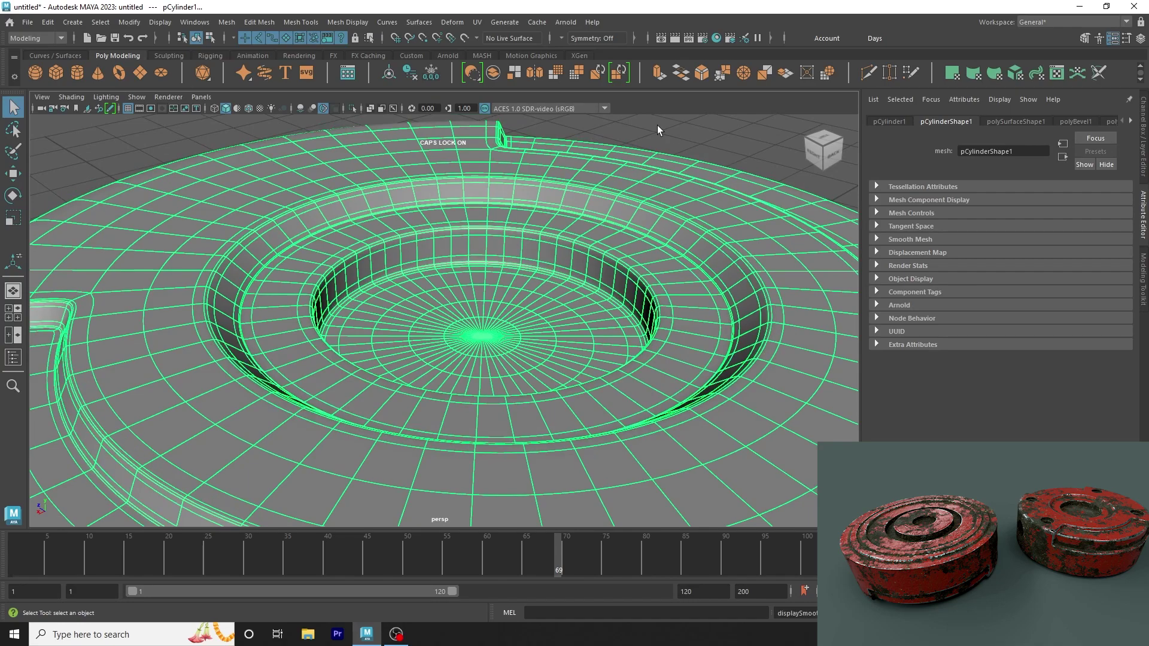
click(759, 166)
alt+drag(759, 166, 539, 192)
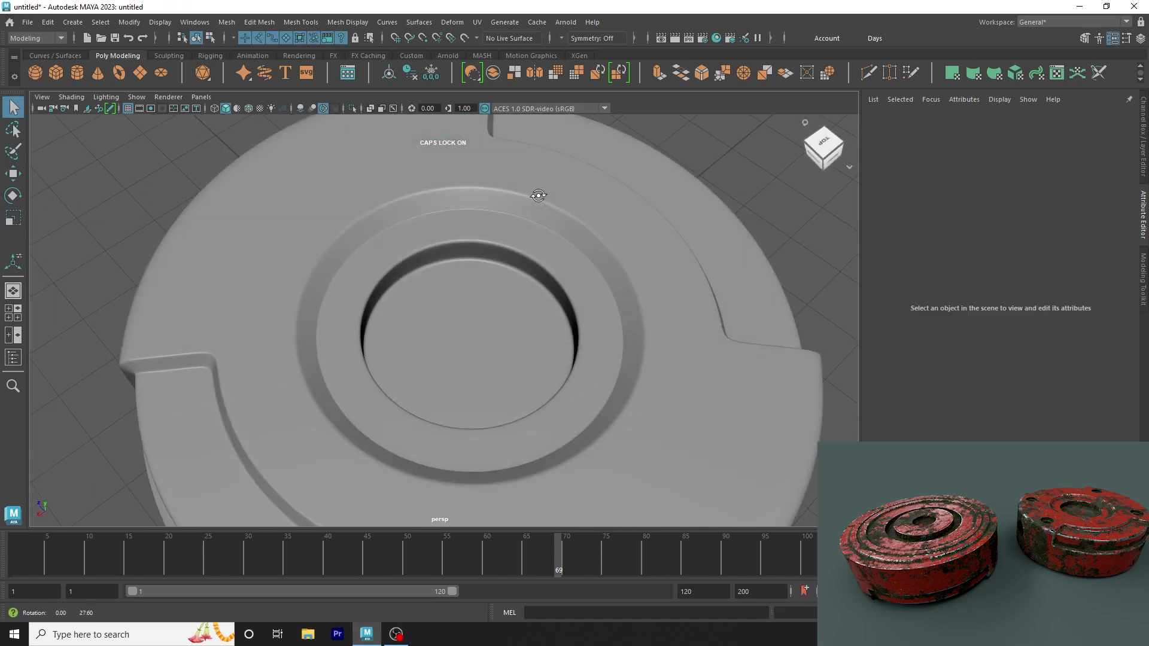
mouse_move(745, 221)
alt+right_down()
mouse_move(769, 270)
mouse_move(554, 259)
alt+right_up()
mouse_move(554, 259)
alt+mouse_down()
mouse_move(562, 246)
mouse_move(562, 290)
mouse_move(577, 231)
mouse_move(398, 235)
alt+mouse_up()
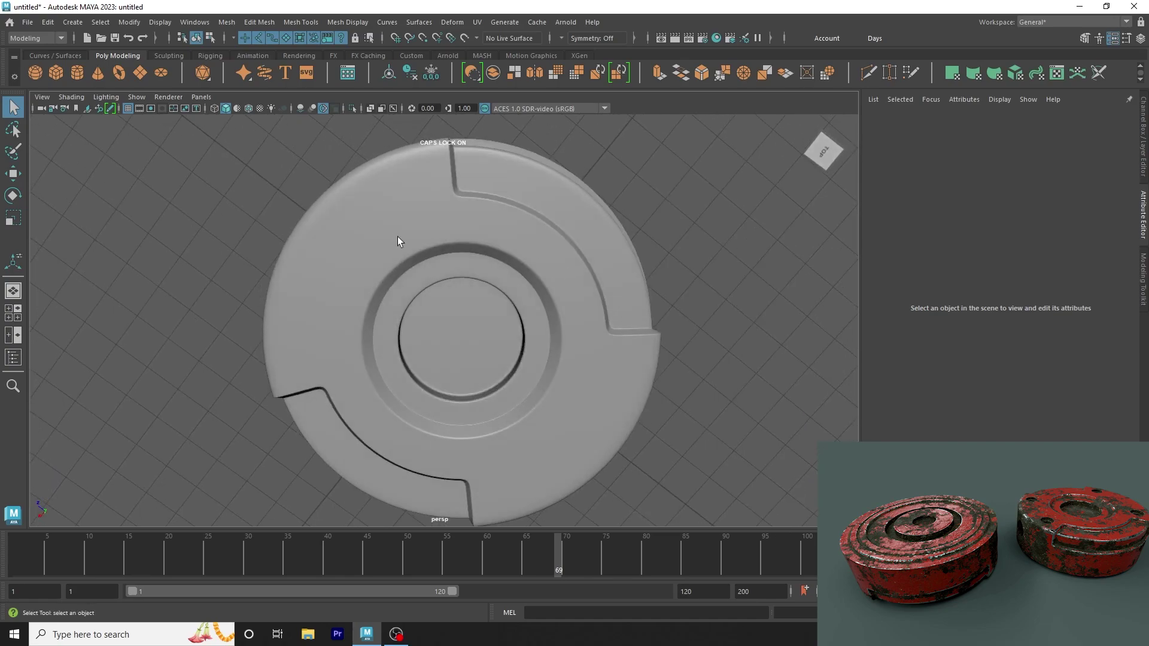
click(378, 213)
Step: In the top view, reselect pCylinder1 and turn off smooth preview to show the low-poly cage
key(space)
click(338, 201)
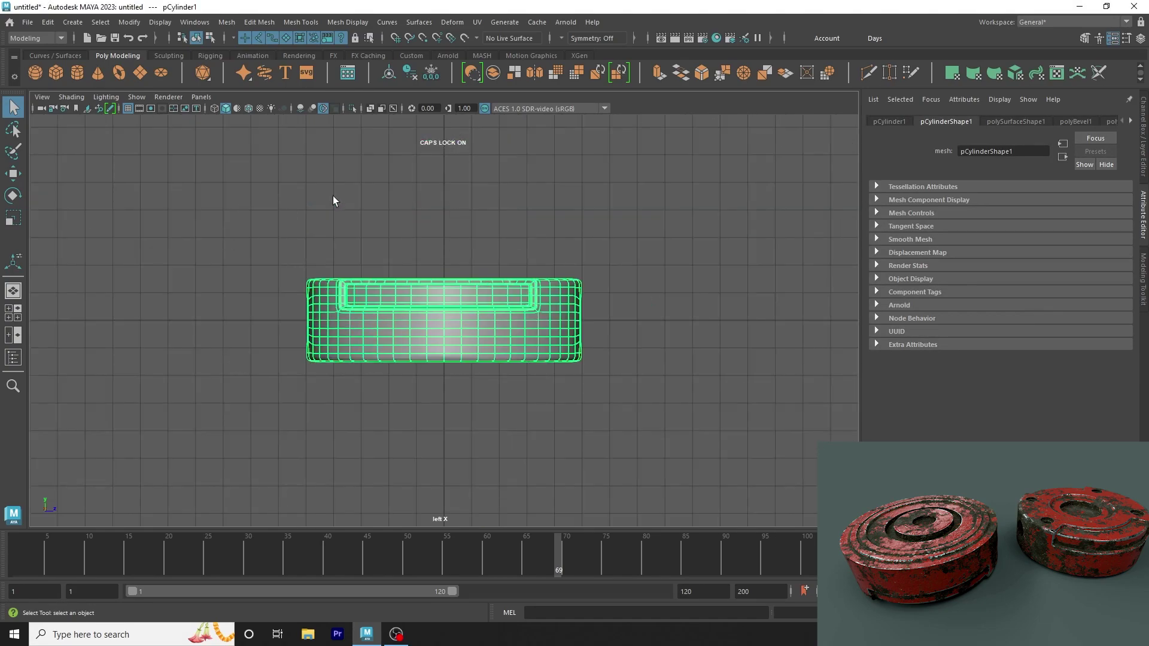
key(space)
drag(346, 192, 297, 197)
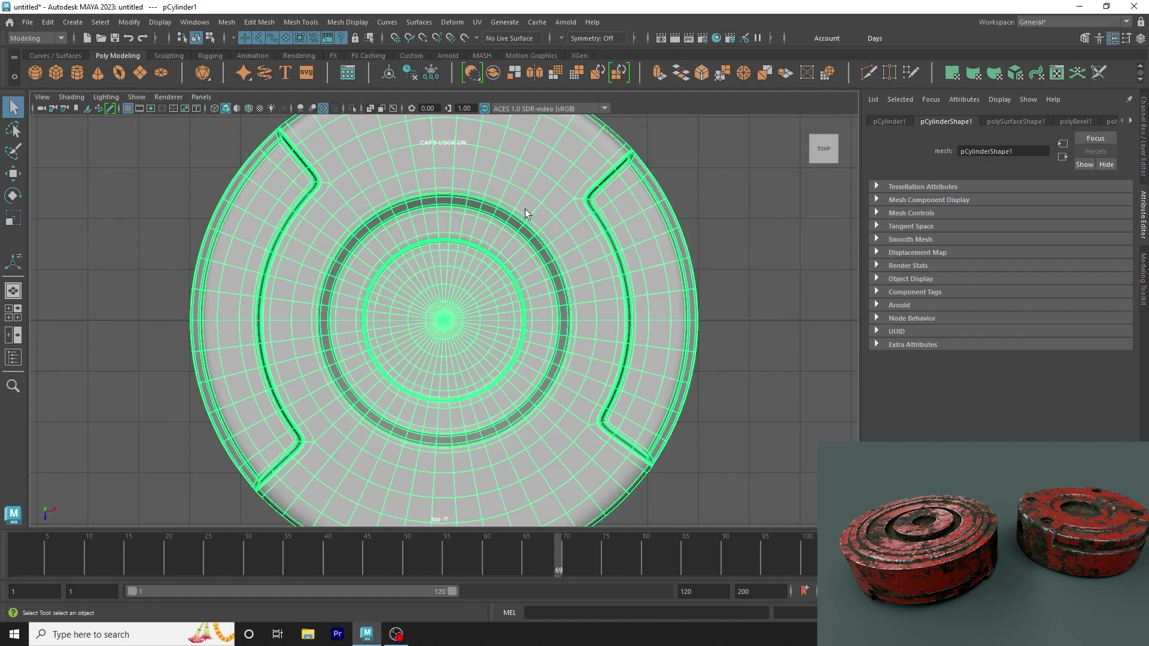
key(4)
key(5)
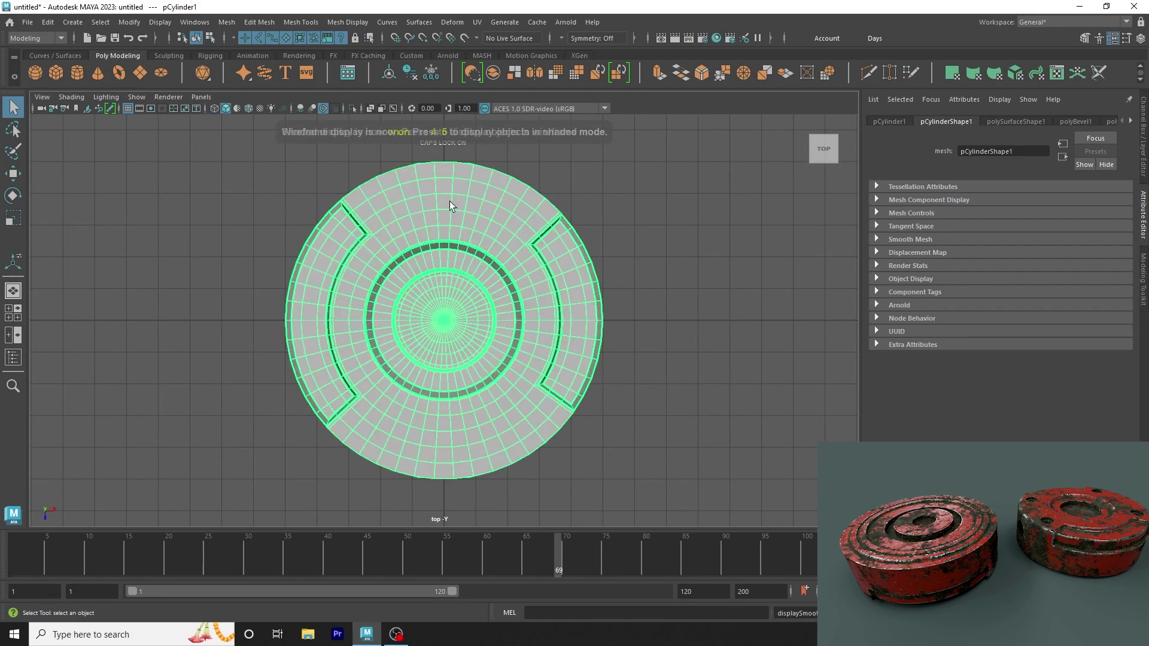
click(640, 141)
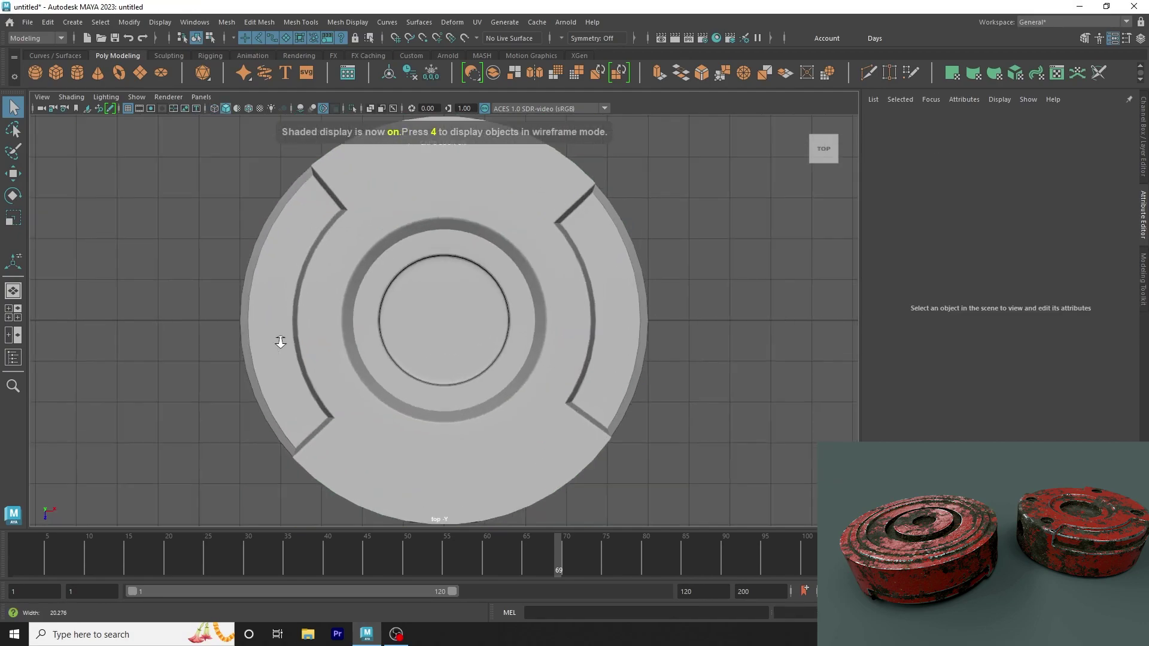
mouse_move(277, 339)
alt+right_down()
mouse_move(372, 246)
mouse_move(442, 232)
alt+right_up()
click(451, 211)
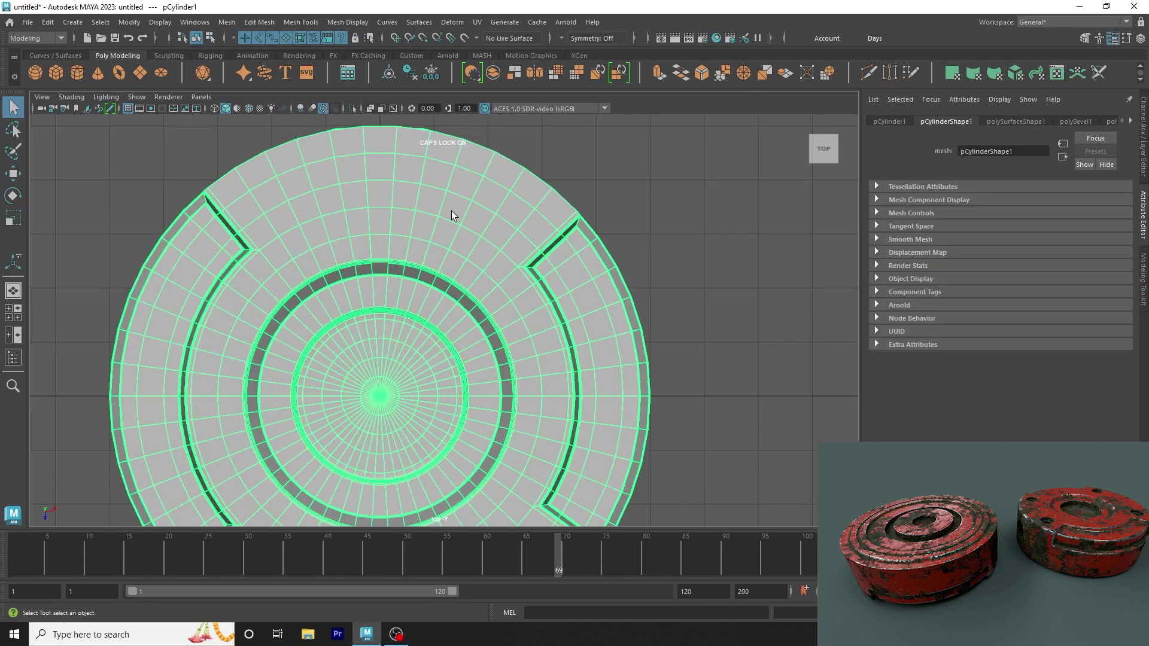
key(3)
key(1)
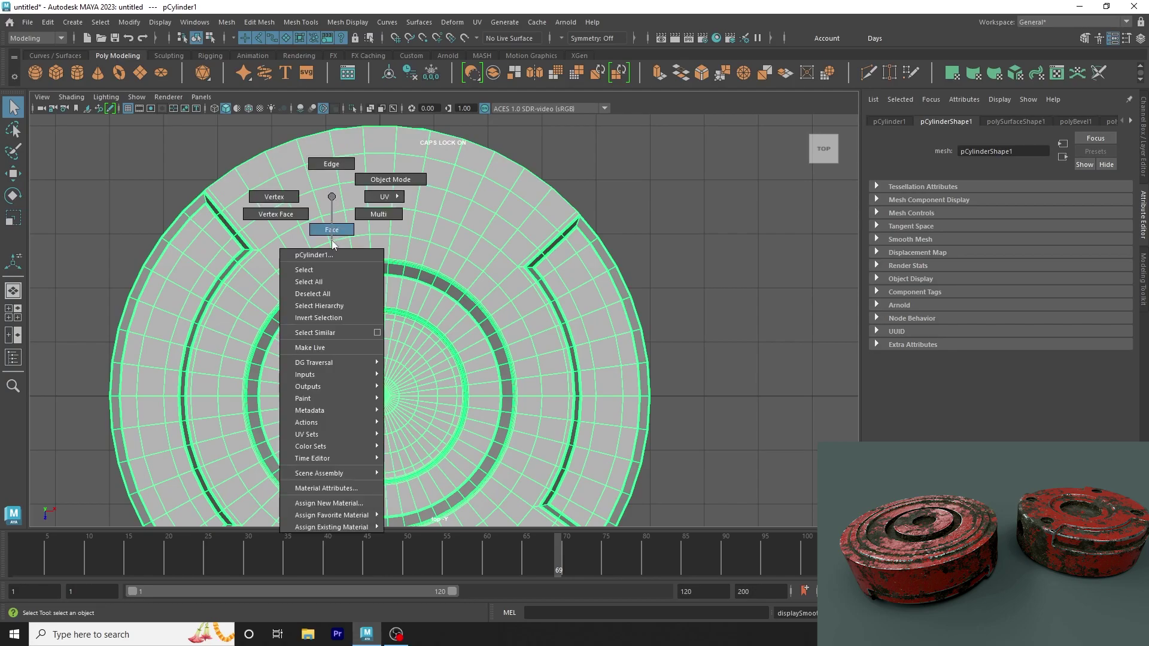
Step: Select the two square face patches near the top edge, checking them in wireframe perspective
right_drag(331, 199, 331, 227)
click(350, 170)
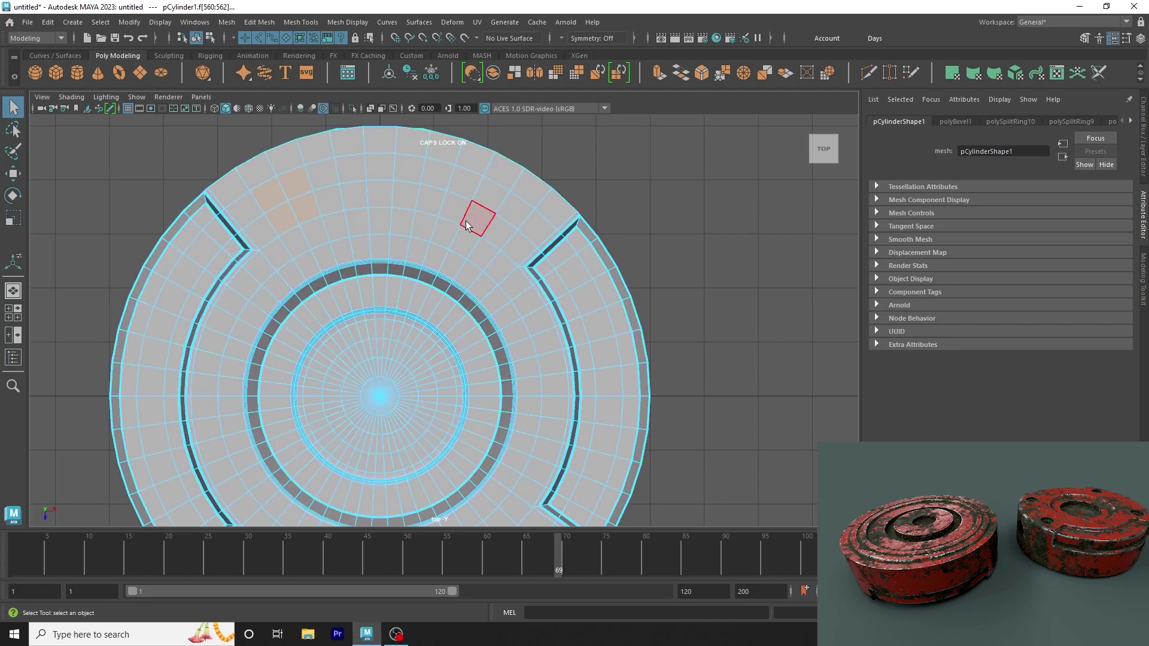
drag(466, 221, 500, 230)
key(space)
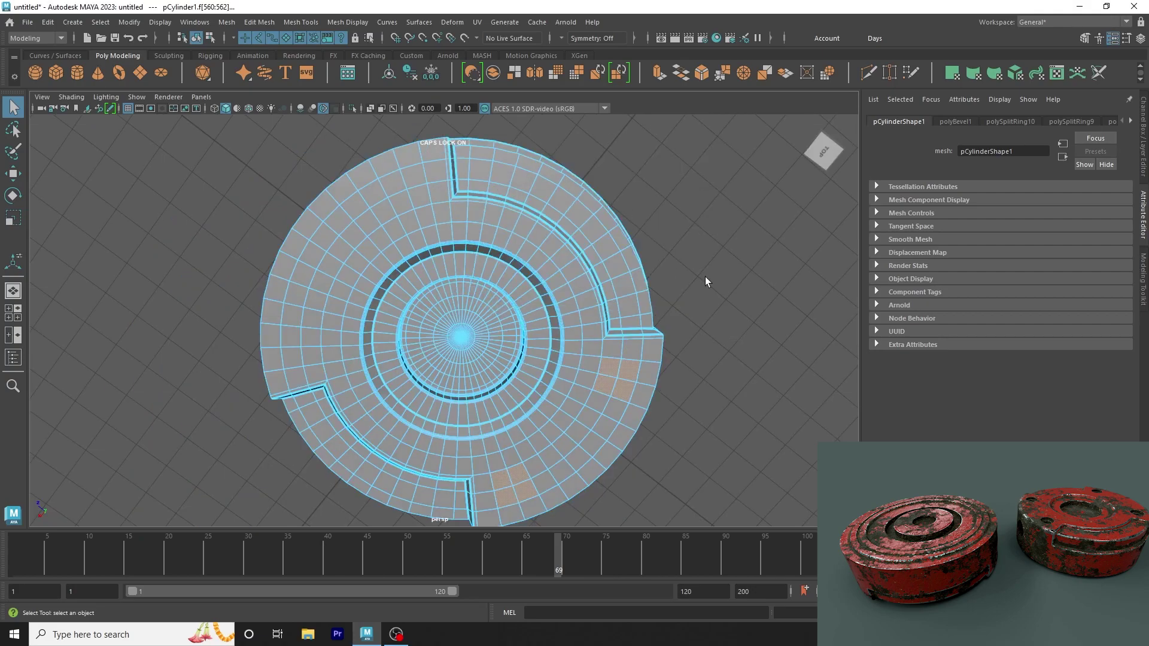
mouse_move(705, 276)
alt+mouse_down()
mouse_move(569, 152)
mouse_move(558, 195)
alt+mouse_up()
key(4)
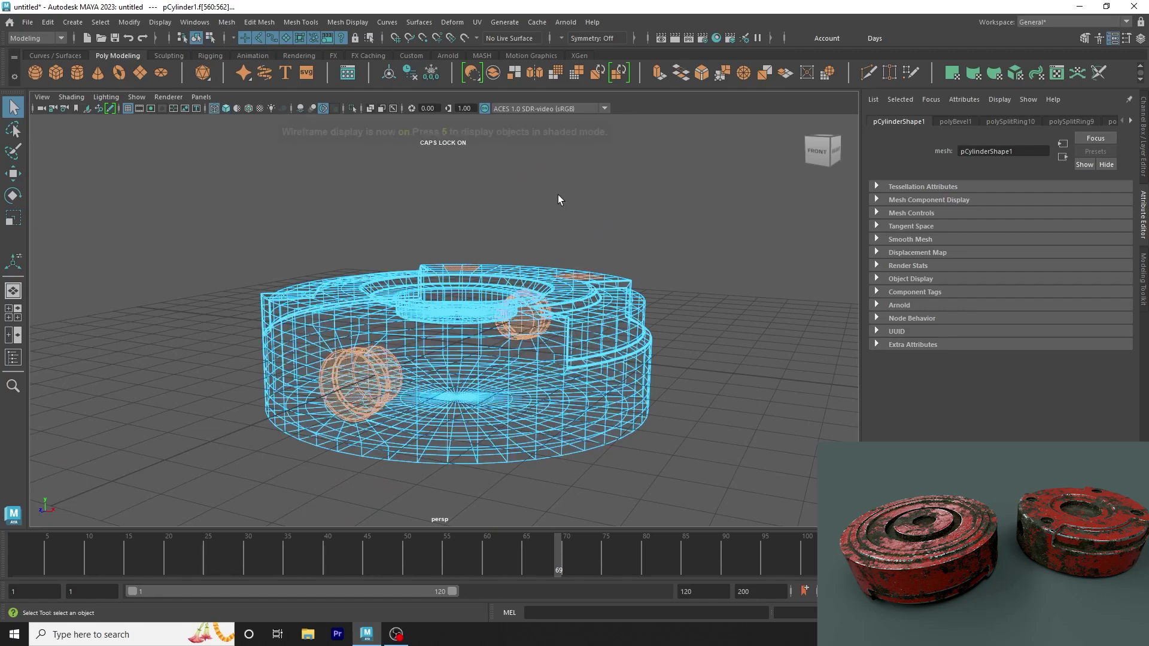
key(5)
key(4)
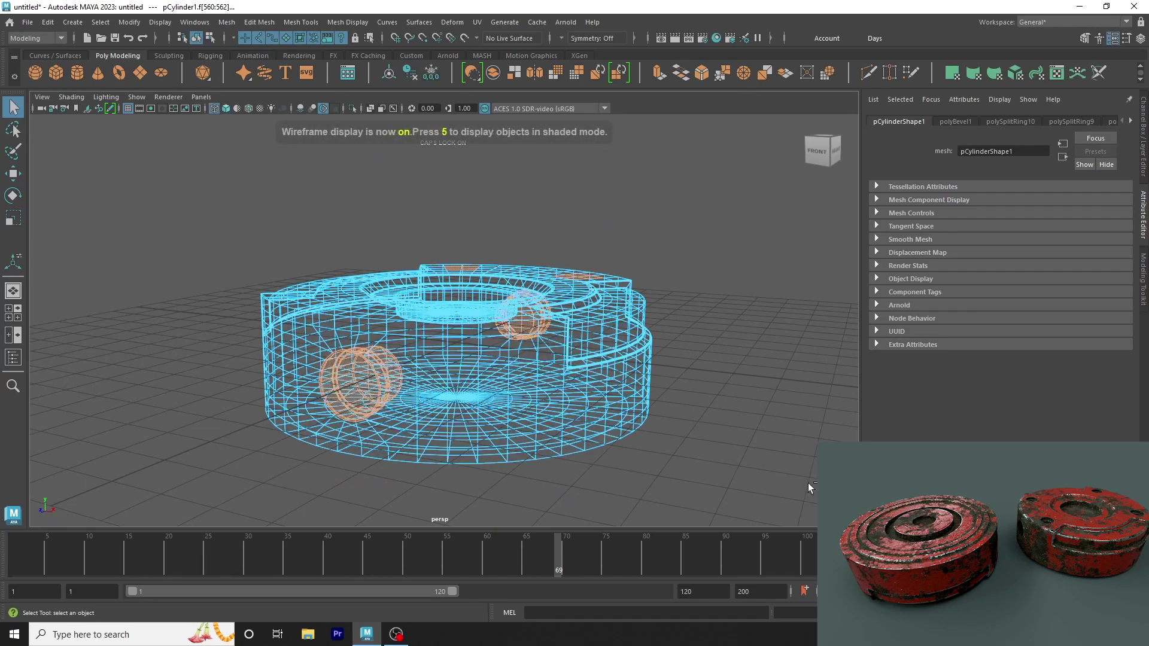
alt+drag(598, 252, 568, 323)
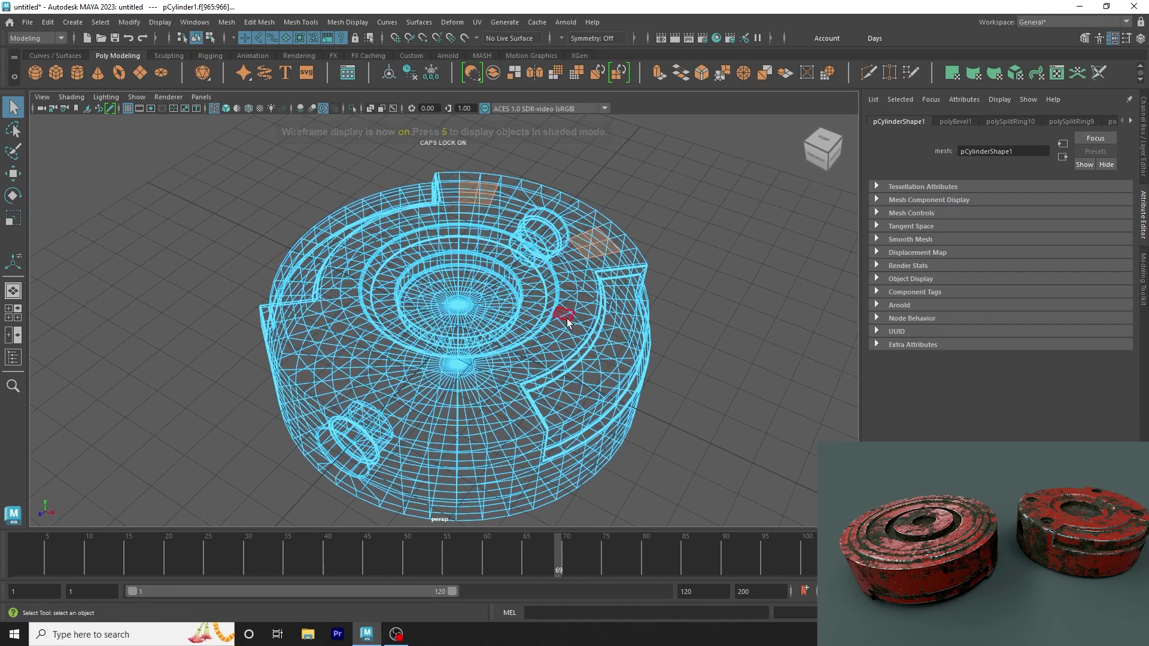
key(space)
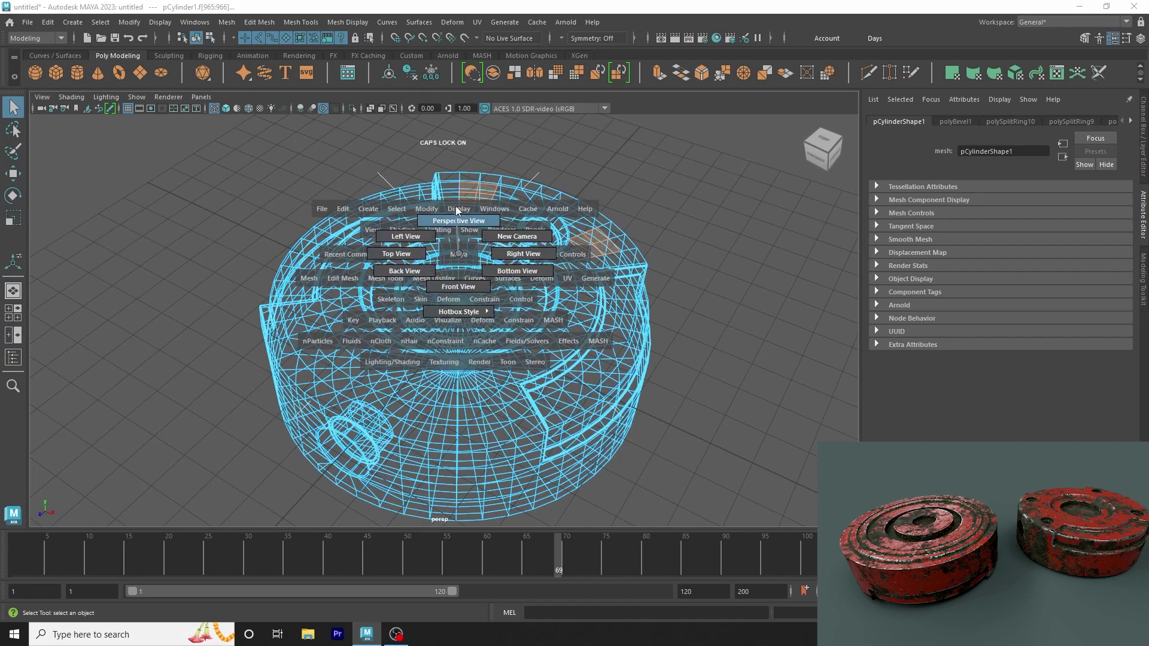
drag(456, 246, 456, 216)
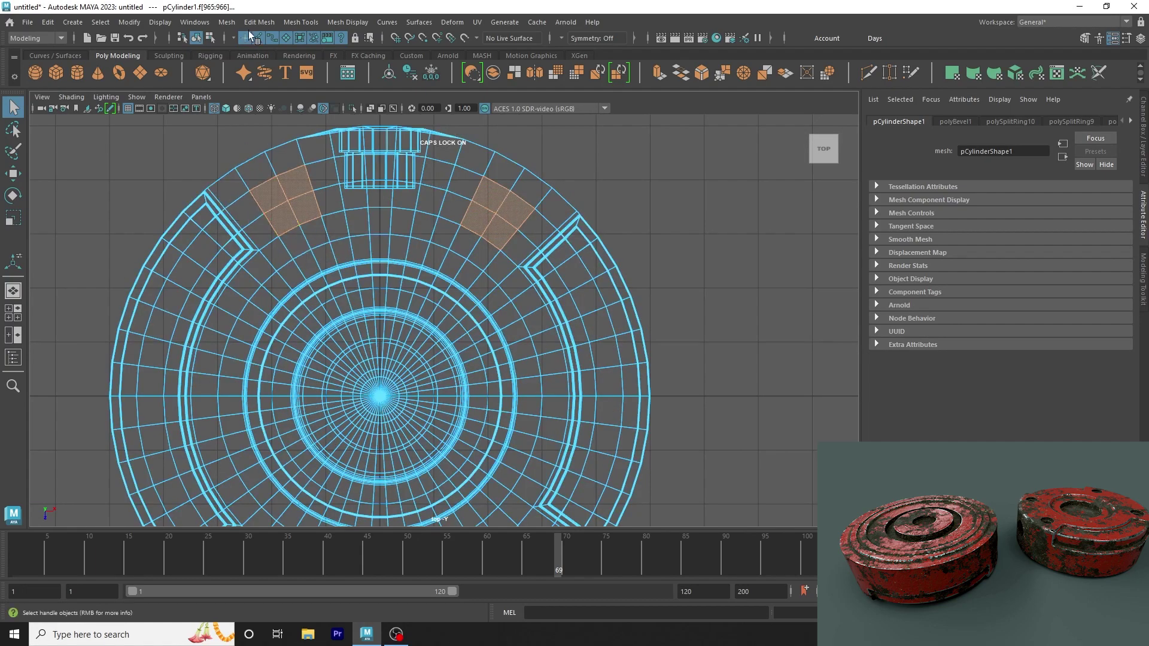
Step: Circularize the selected patches with a Radial Offset of -0.07
click(284, 22)
click(276, 90)
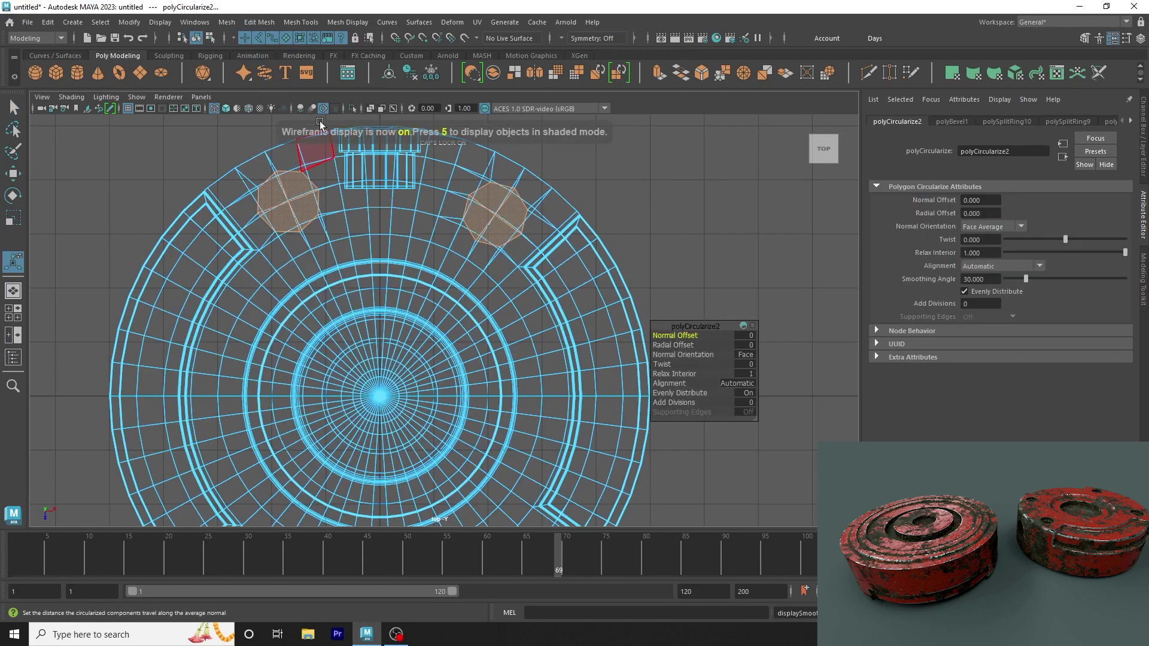
key(5)
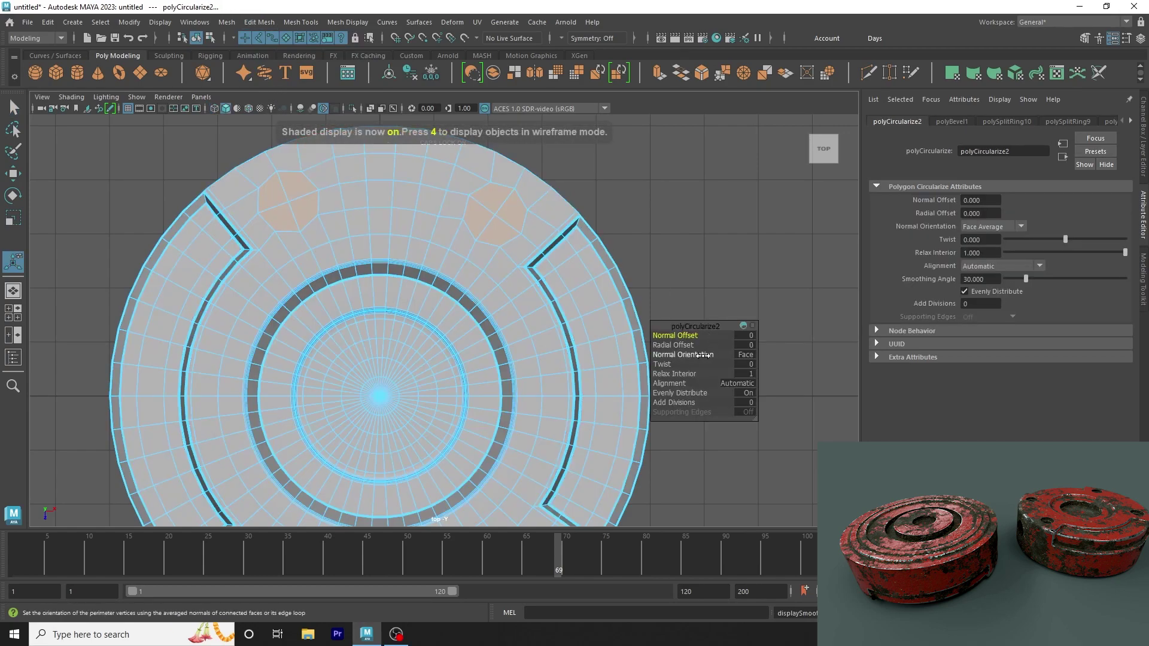
drag(689, 348, 734, 345)
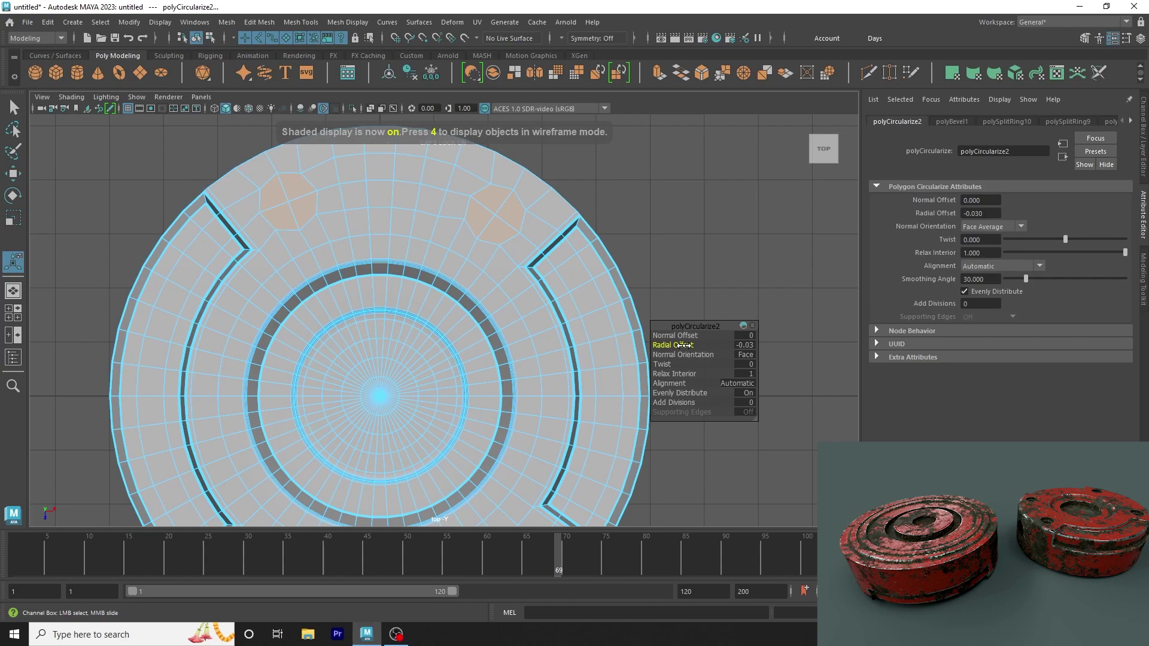
click(735, 345)
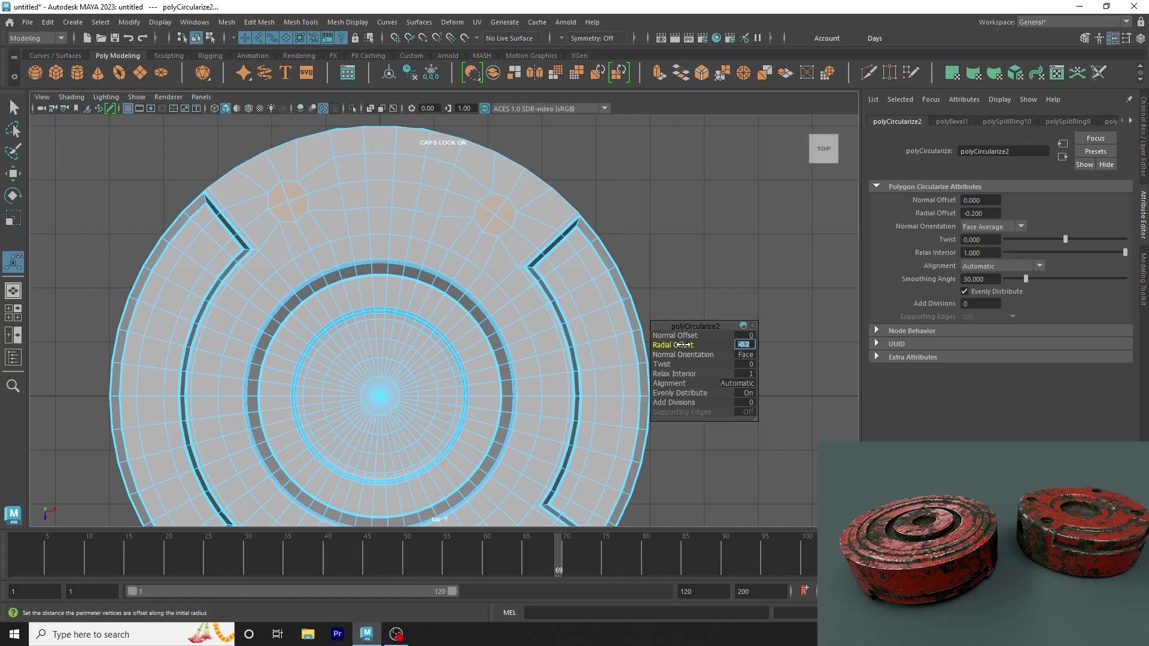
Step: Set the circularized patches' Radial Offset to -0.1
drag(679, 346, 691, 347)
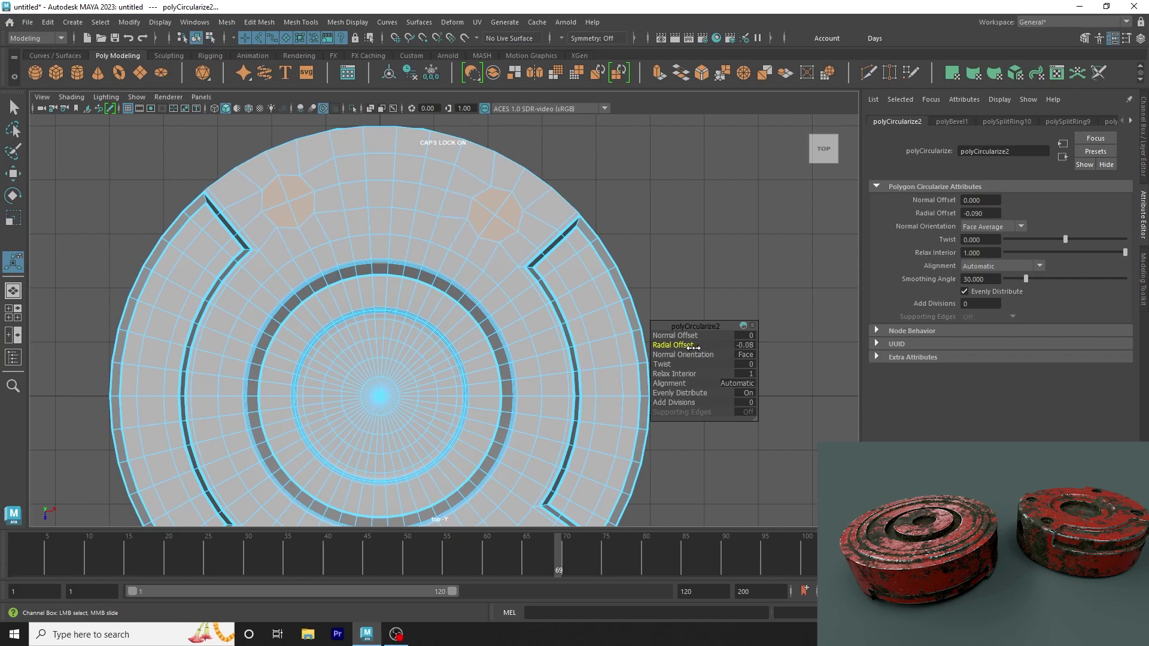
click(745, 345)
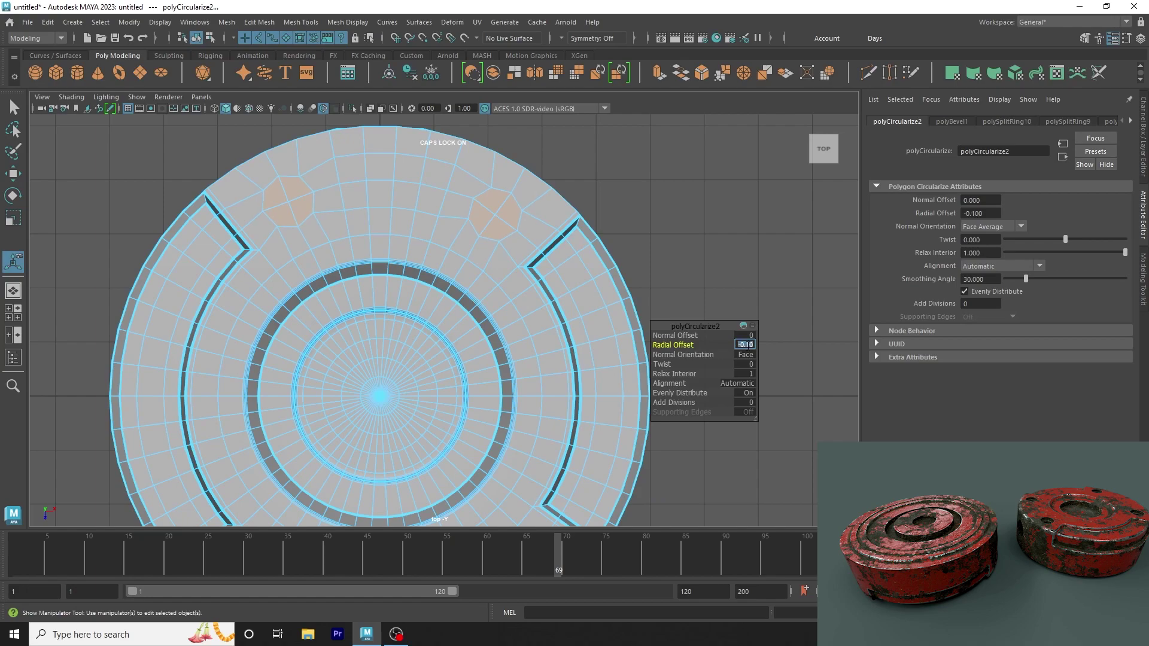
key(Return)
scroll(359, 219, down, 5)
Step: Return to object mode, enable Wireframe on Shaded, and check the puck in persp and top views
mouse_move(389, 249)
right_down()
mouse_move(409, 208)
mouse_move(449, 232)
right_up()
click(566, 293)
key(q)
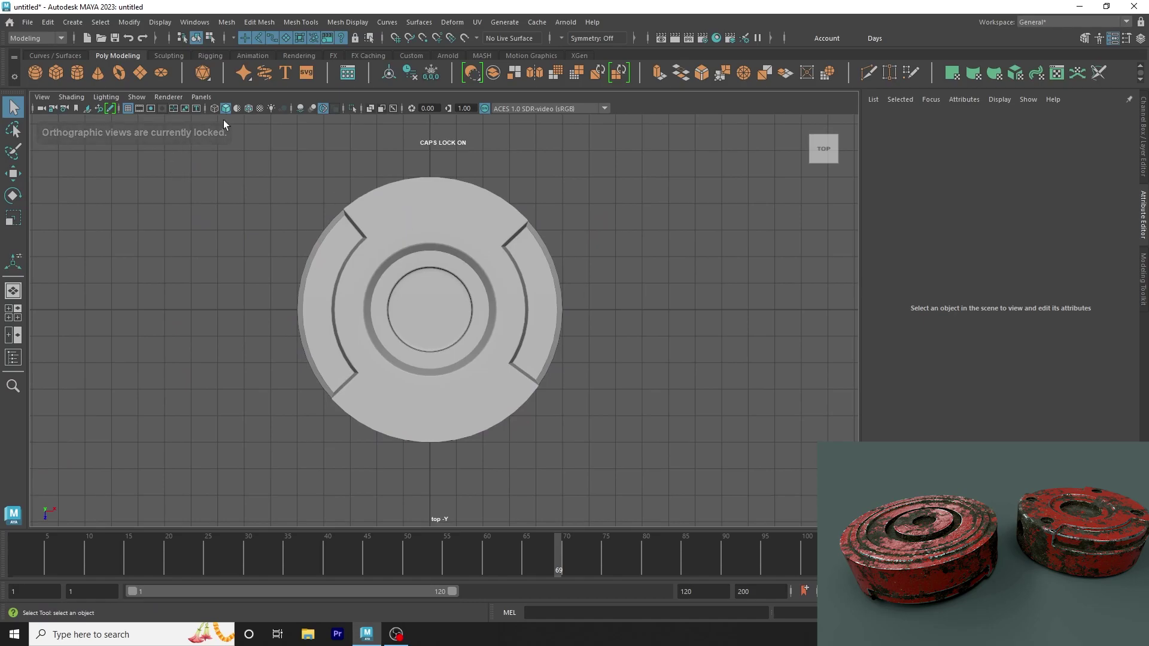
click(248, 108)
key(space)
drag(609, 198, 659, 180)
alt+drag(660, 223, 439, 230)
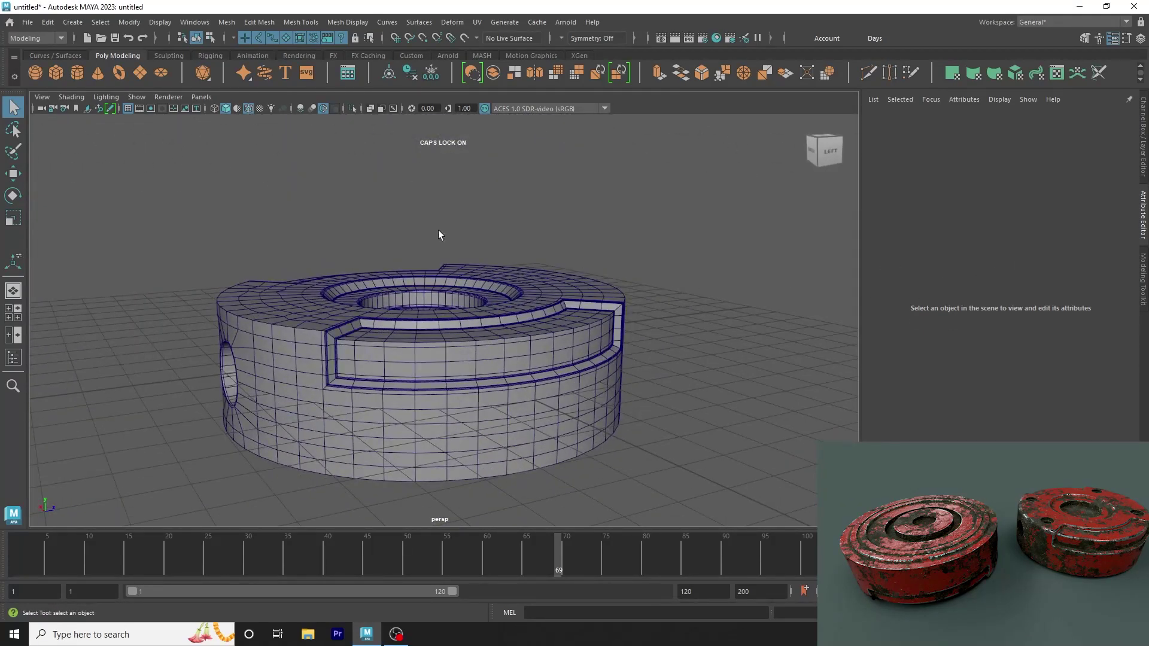
key(space)
drag(374, 206, 328, 191)
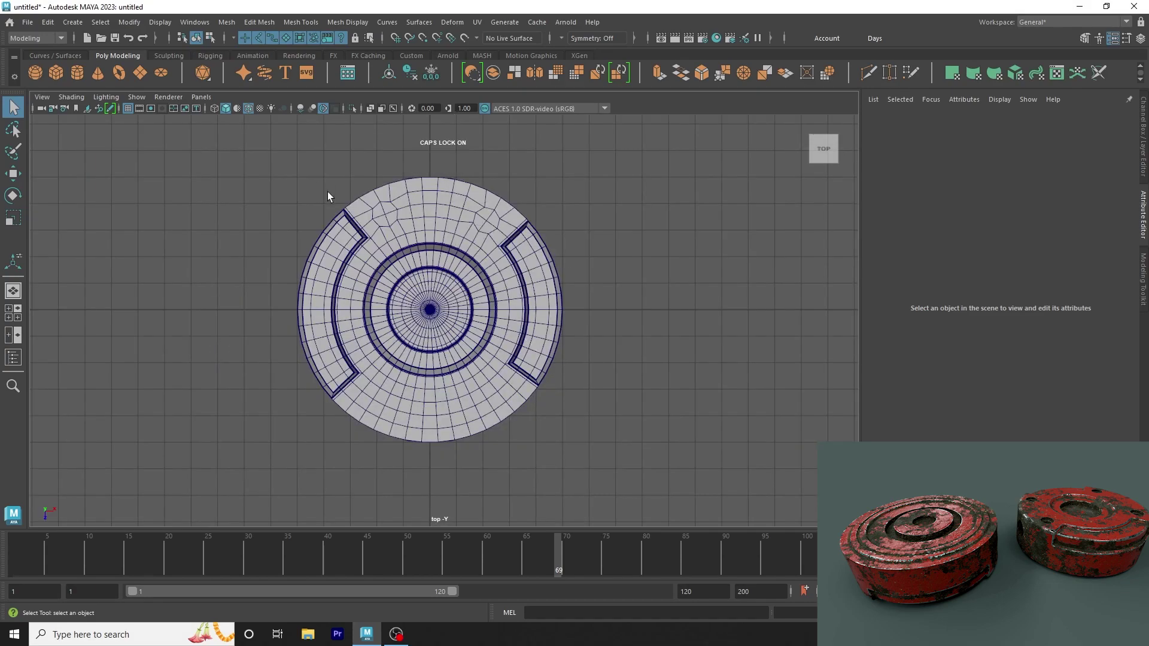
scroll(368, 380, up, 3)
Step: Marquee-select the second pair of square face patches on the top, checking in wireframe
right_drag(375, 349, 365, 386)
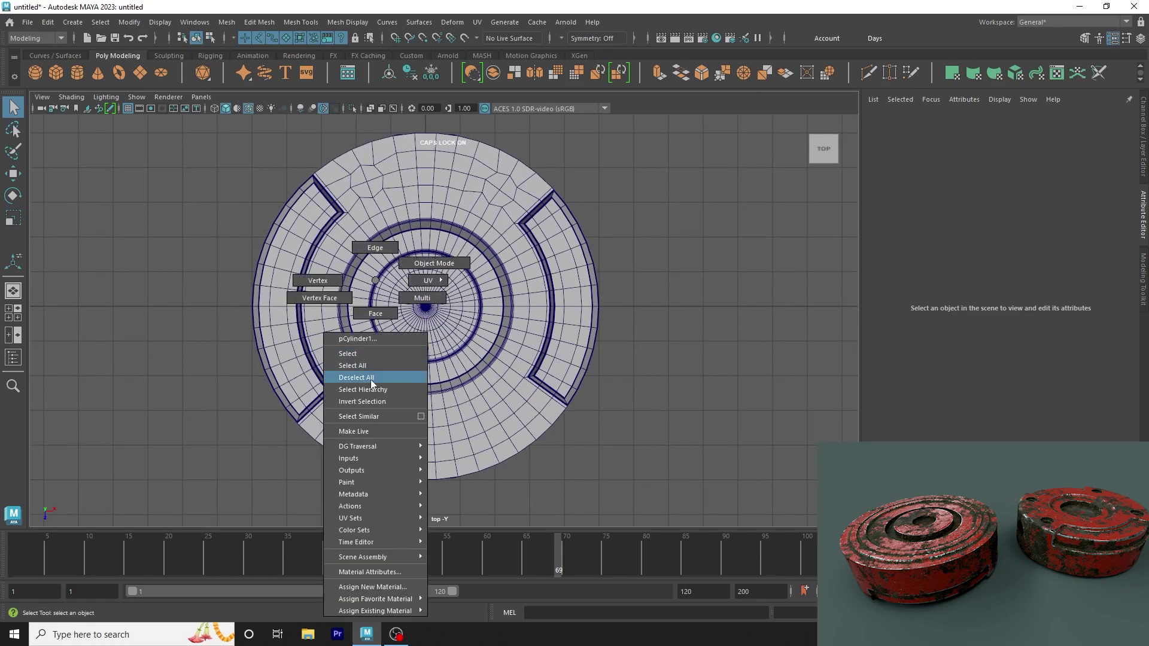
click(326, 409)
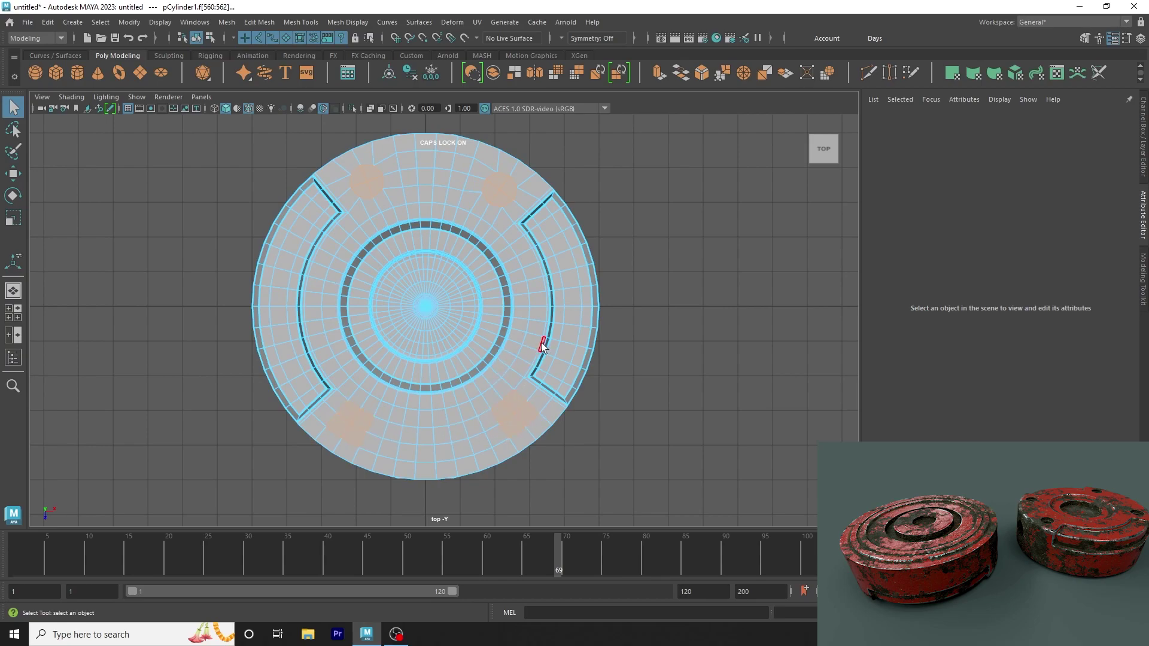
drag(772, 269, 59, 193)
key(space)
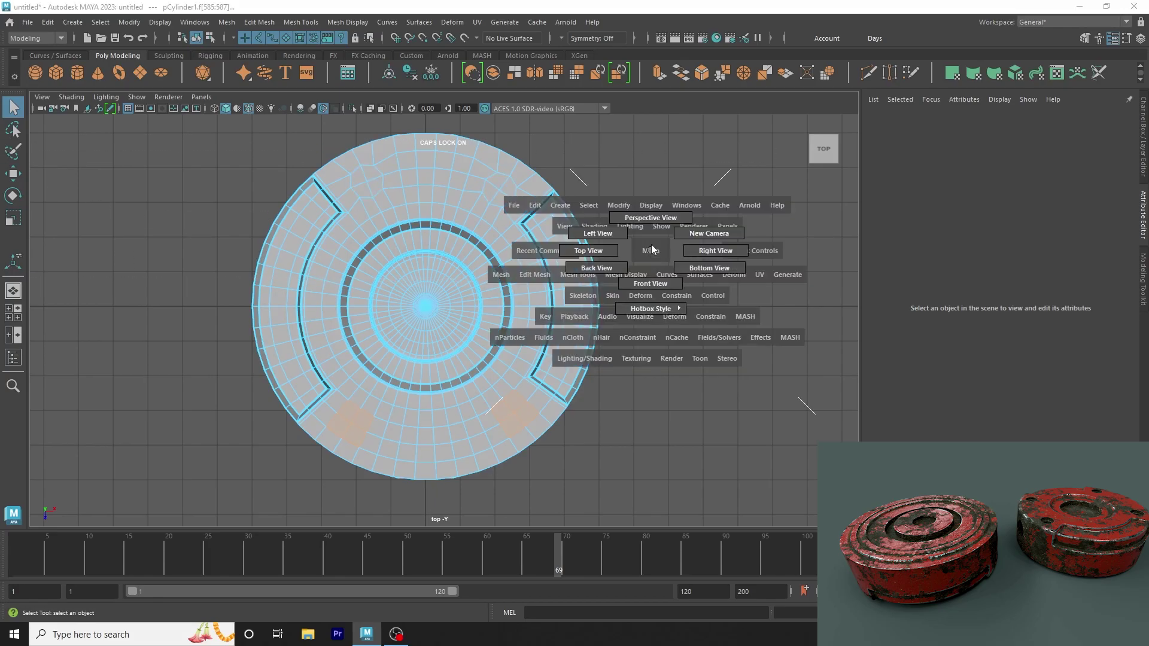
drag(654, 257, 630, 380)
key(4)
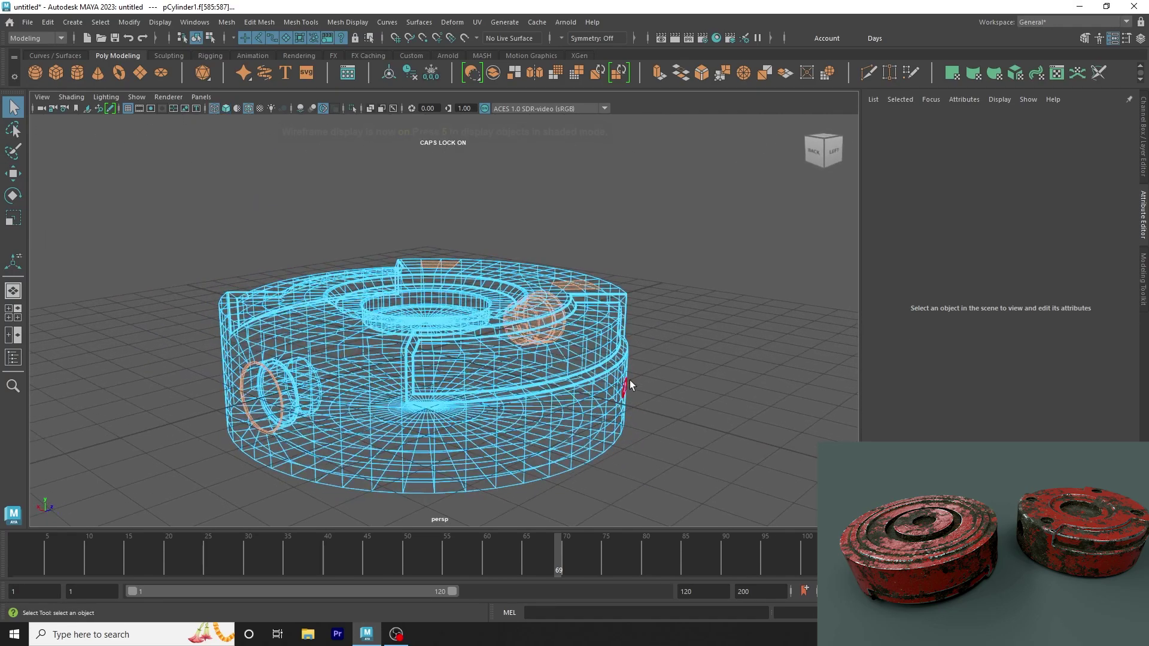
key(5)
key(4)
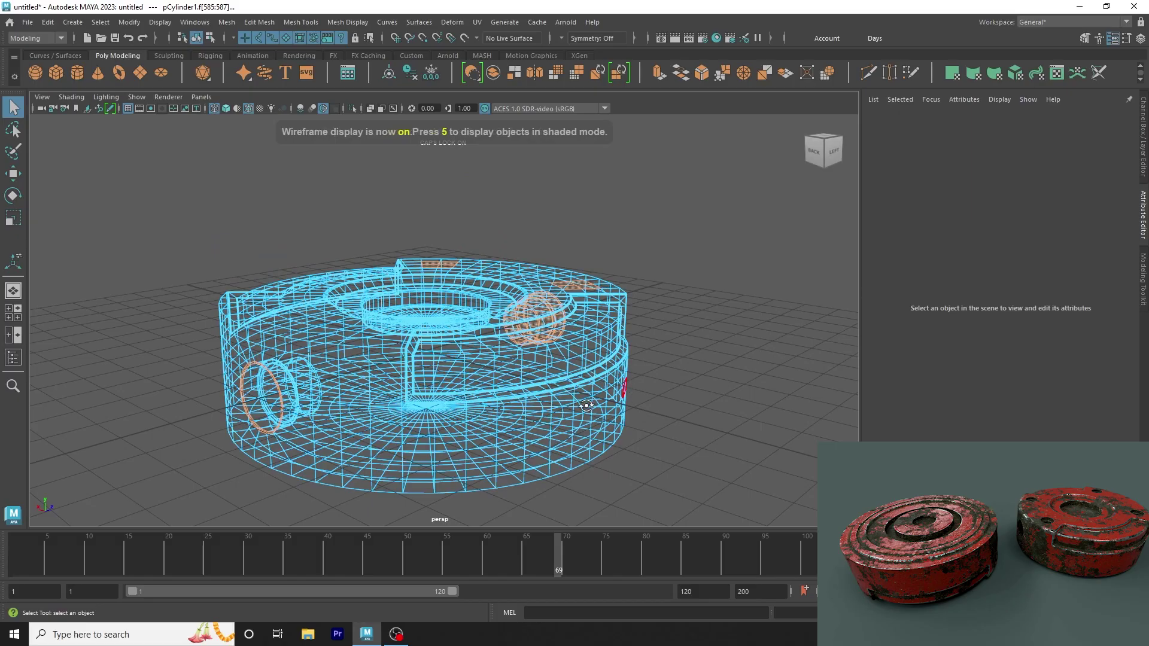
mouse_move(584, 405)
alt+mouse_down()
mouse_move(581, 421)
mouse_move(551, 329)
mouse_move(191, 213)
mouse_move(350, 474)
alt+mouse_up()
mouse_move(528, 476)
alt+mouse_down()
mouse_move(456, 416)
mouse_move(296, 109)
alt+mouse_up()
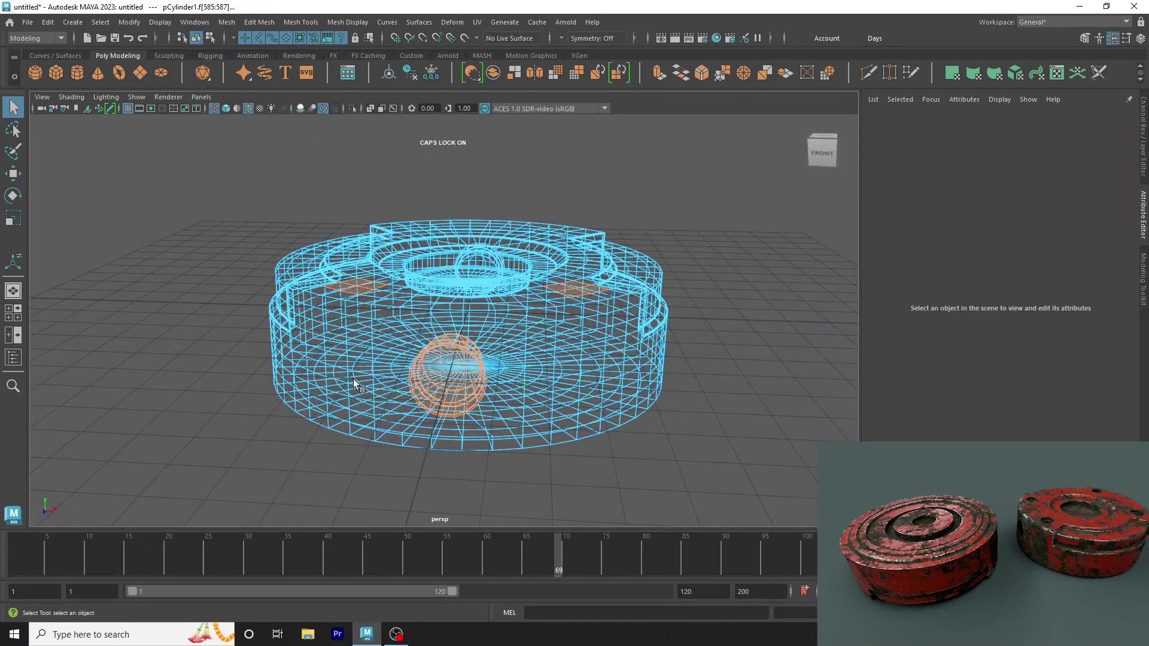
mouse_move(386, 499)
mouse_down()
mouse_move(492, 439)
mouse_move(557, 449)
mouse_up()
Step: Circularize the second pair of patches with a Radial Offset of -0.1
key(5)
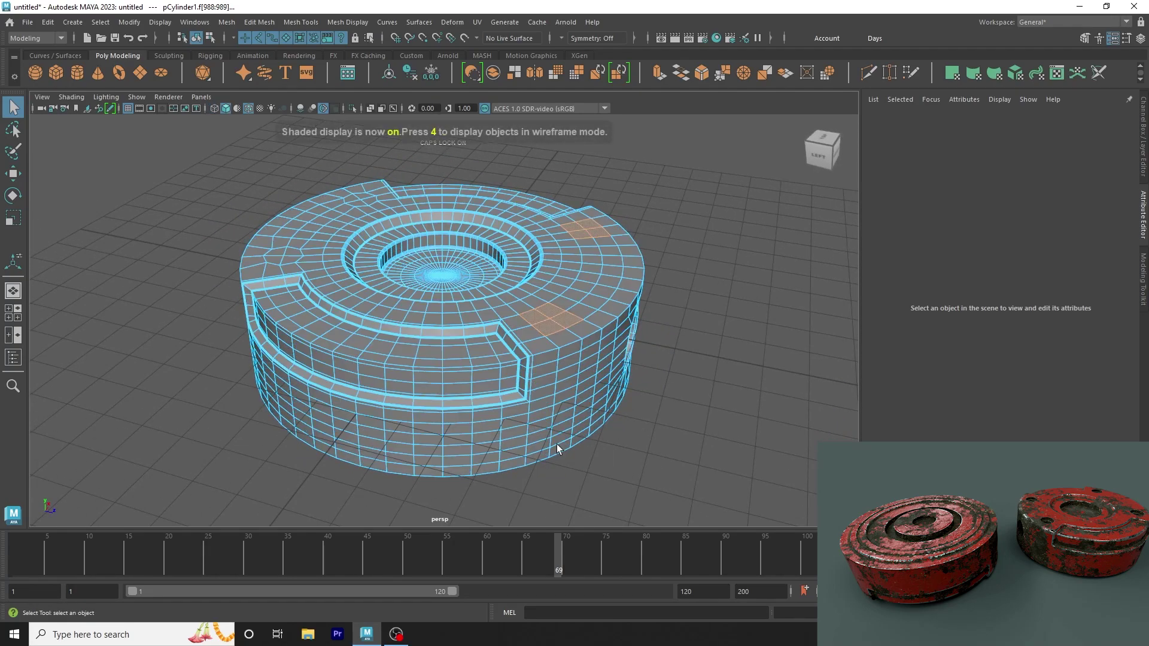
click(227, 22)
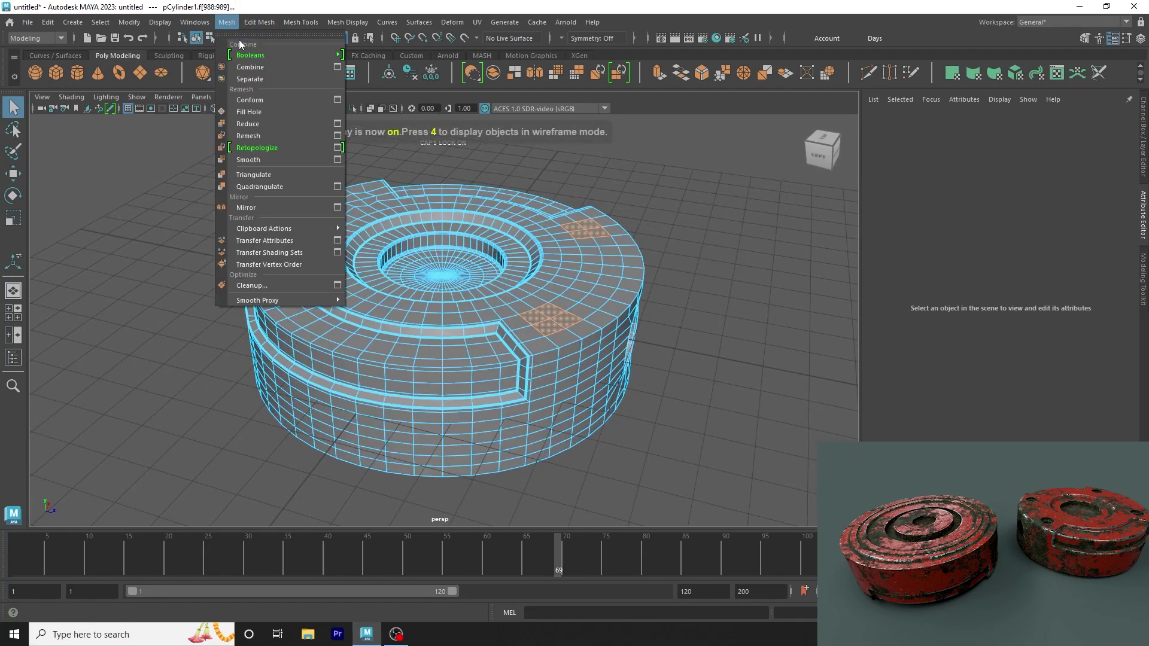
click(274, 90)
alt+drag(463, 219, 467, 245)
text(-0.1)
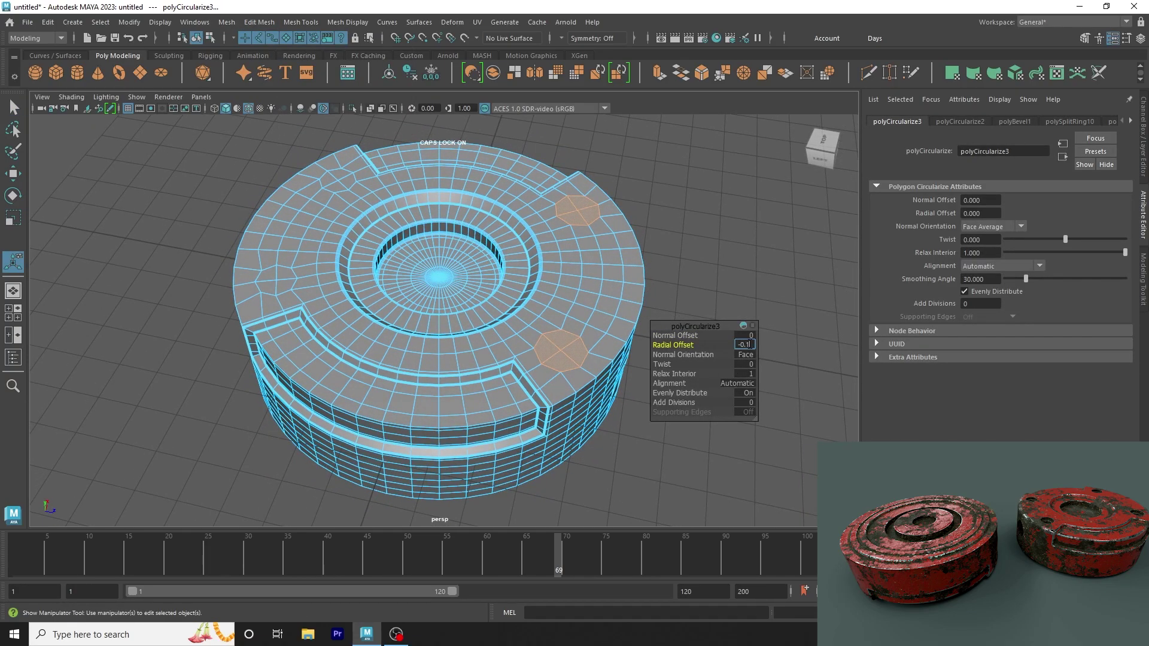
key(Return)
Step: Return to object mode, clear the face selection, and inspect the rounded patches
alt+drag(643, 335, 402, 359)
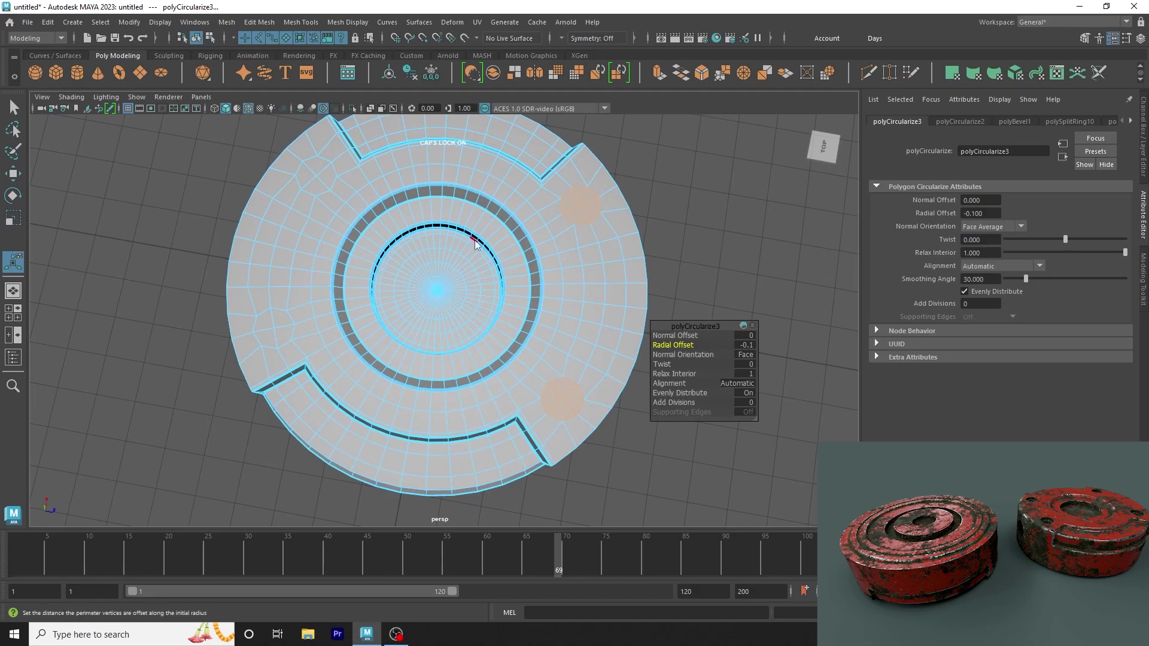
key(q)
key(F8)
mouse_move(775, 196)
alt+mouse_down()
mouse_move(710, 231)
mouse_move(499, 217)
mouse_move(532, 214)
mouse_move(491, 197)
mouse_move(411, 224)
alt+mouse_up()
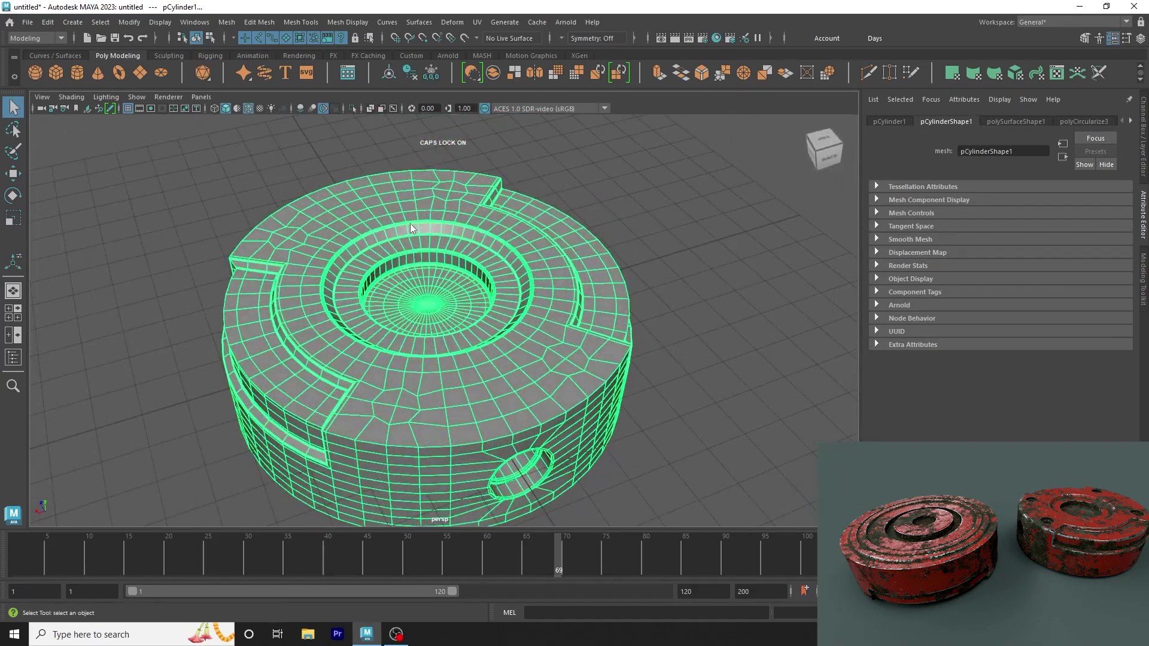
Step: Select the four octagonal top faces in face mode, toggling wireframe to verify
key(F11)
alt+drag(644, 302, 417, 354)
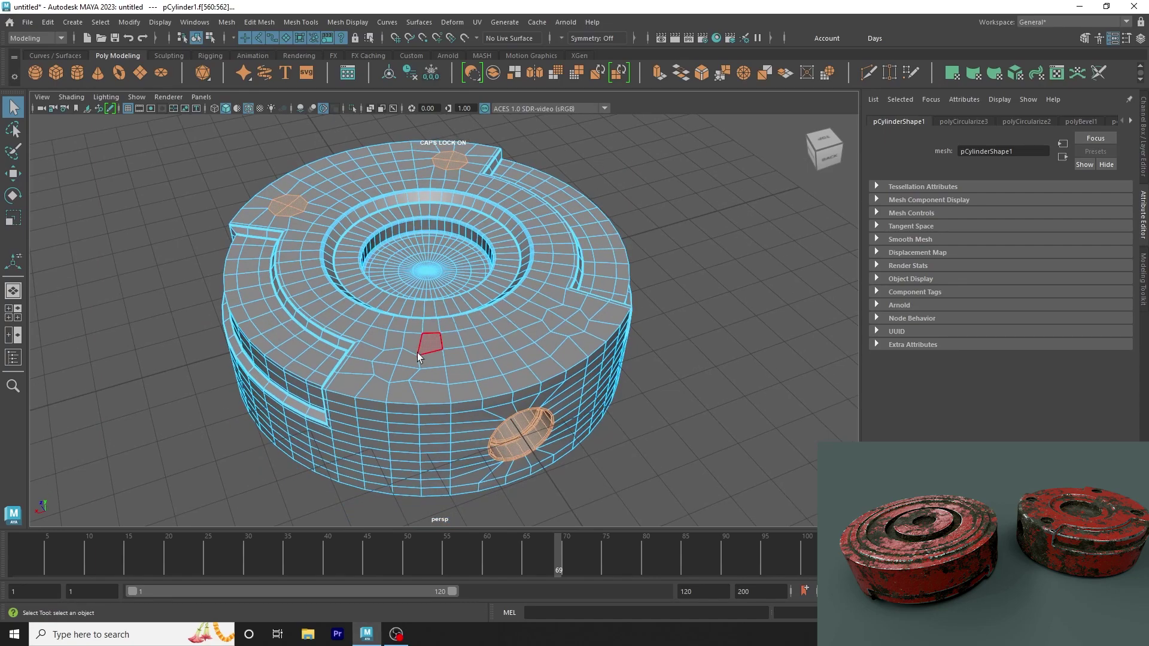
shift+click(564, 327)
mouse_move(662, 470)
shift+mouse_down()
mouse_move(423, 391)
mouse_move(630, 332)
mouse_move(708, 381)
mouse_move(230, 247)
shift+mouse_up()
key(5)
key(4)
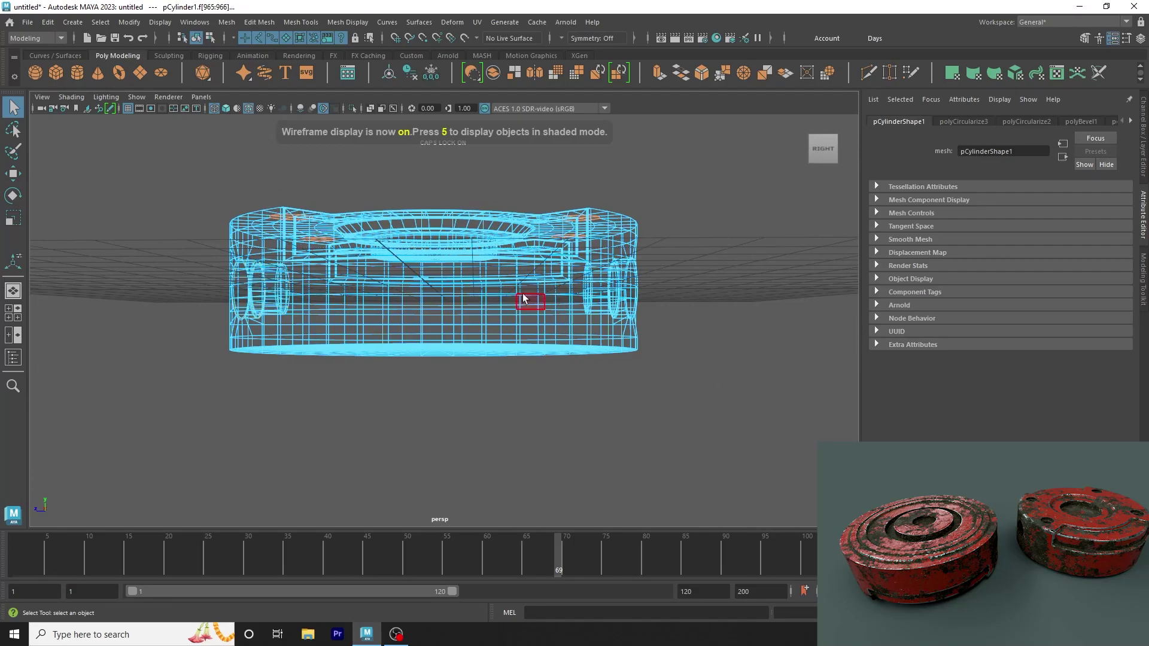
mouse_move(525, 297)
alt+mouse_down()
mouse_move(544, 353)
mouse_move(580, 359)
alt+mouse_up()
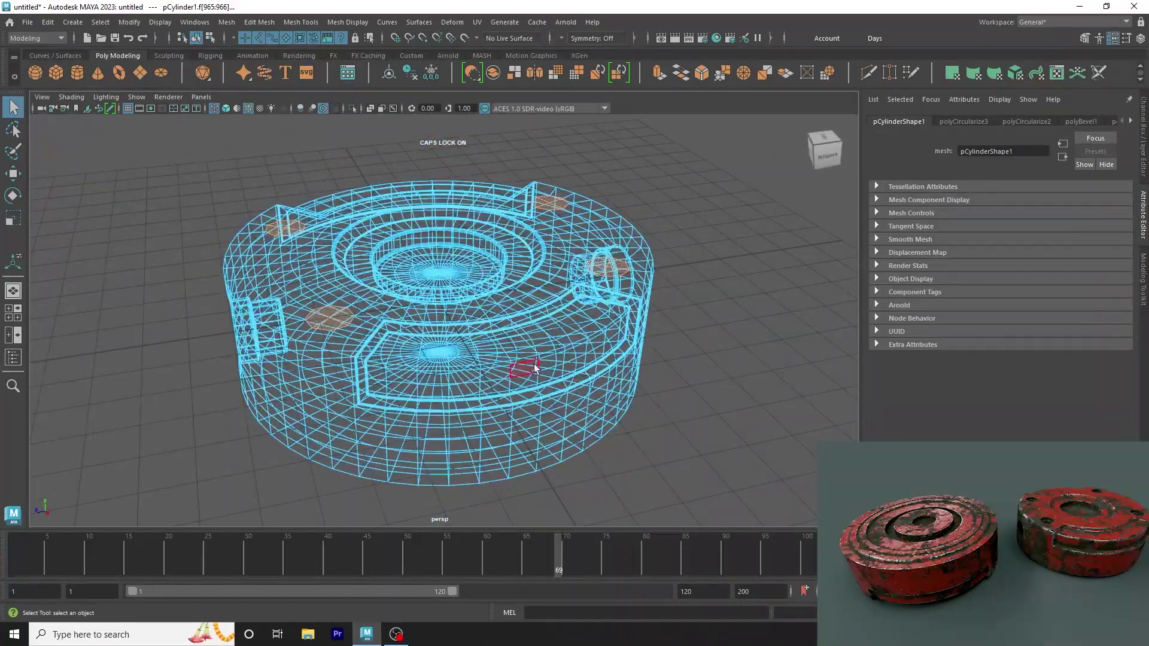
key(5)
scroll(588, 360, up, 3)
scroll(587, 360, down, 3)
mouse_move(454, 322)
alt+mouse_down()
mouse_move(588, 259)
mouse_move(483, 315)
mouse_move(562, 307)
alt+mouse_up()
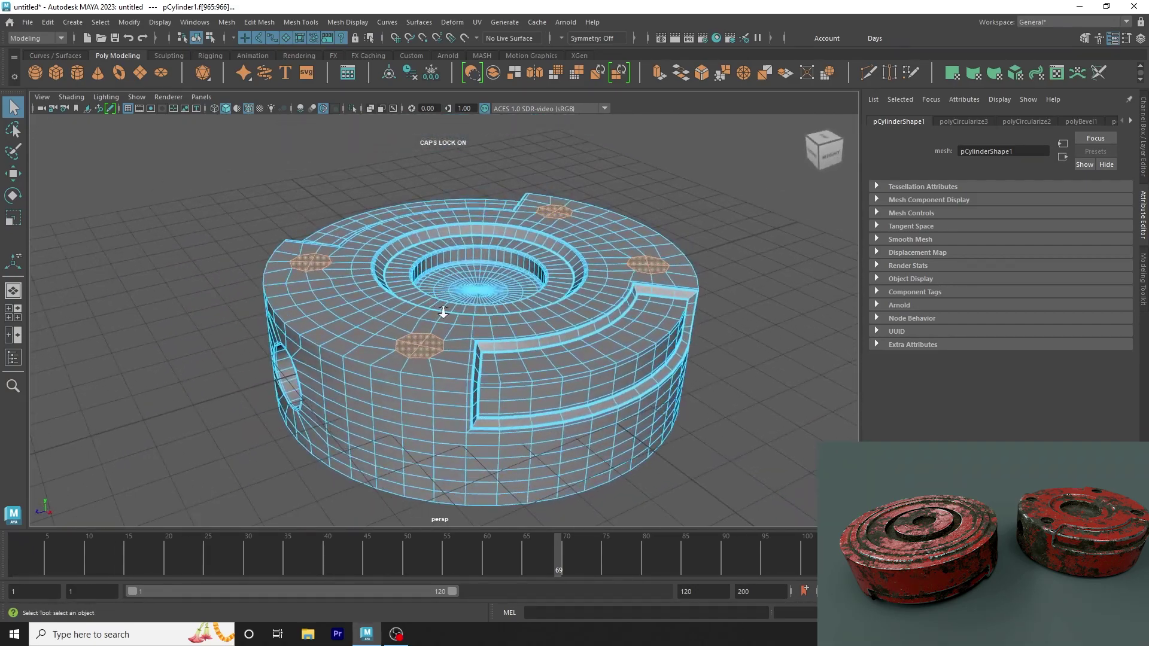
scroll(562, 308, up, 3)
Step: Extrude the four faces to Local Translate Z -0.05, then extrude again sunk to -0.15
click(658, 71)
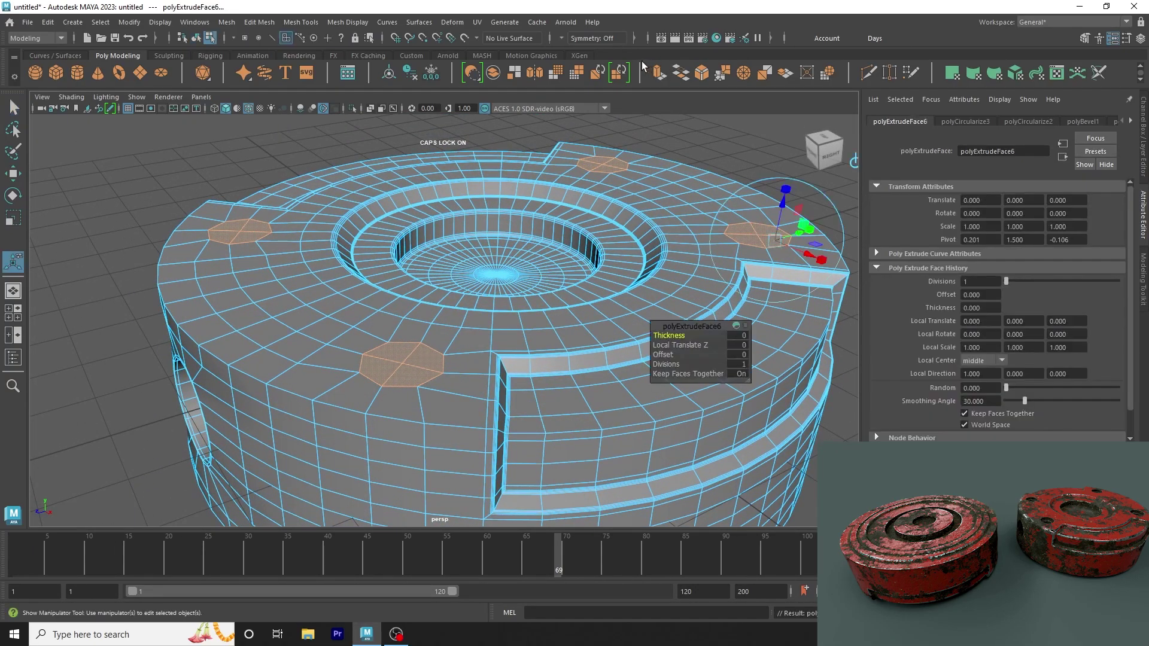
alt+drag(539, 198, 472, 189)
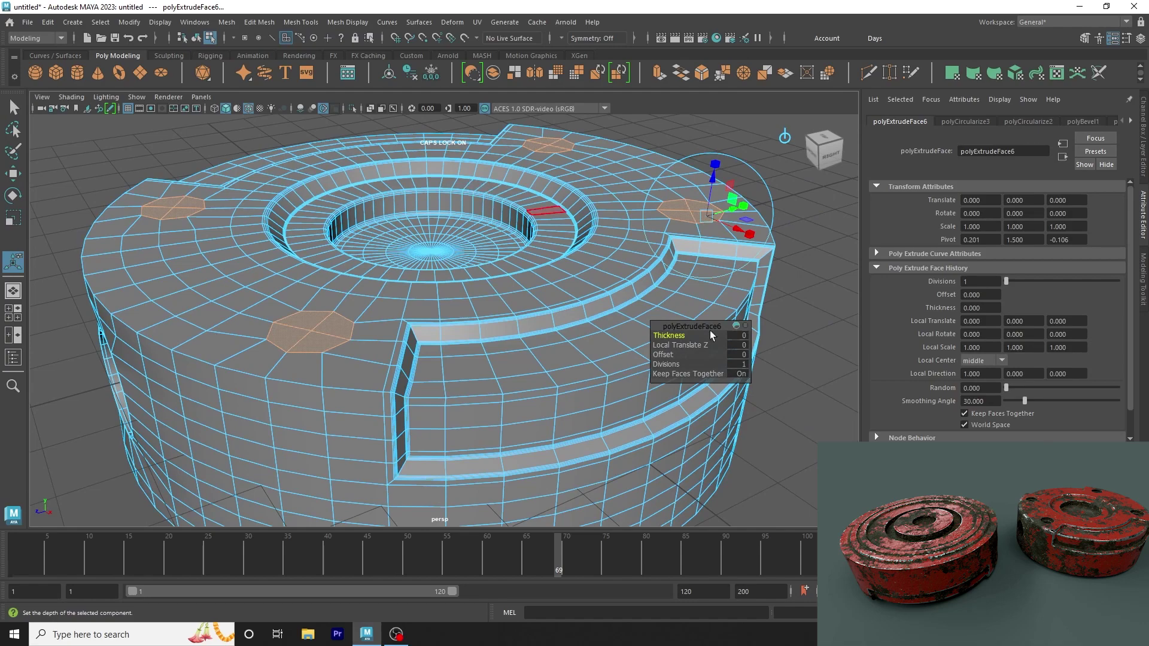
drag(702, 346, 696, 342)
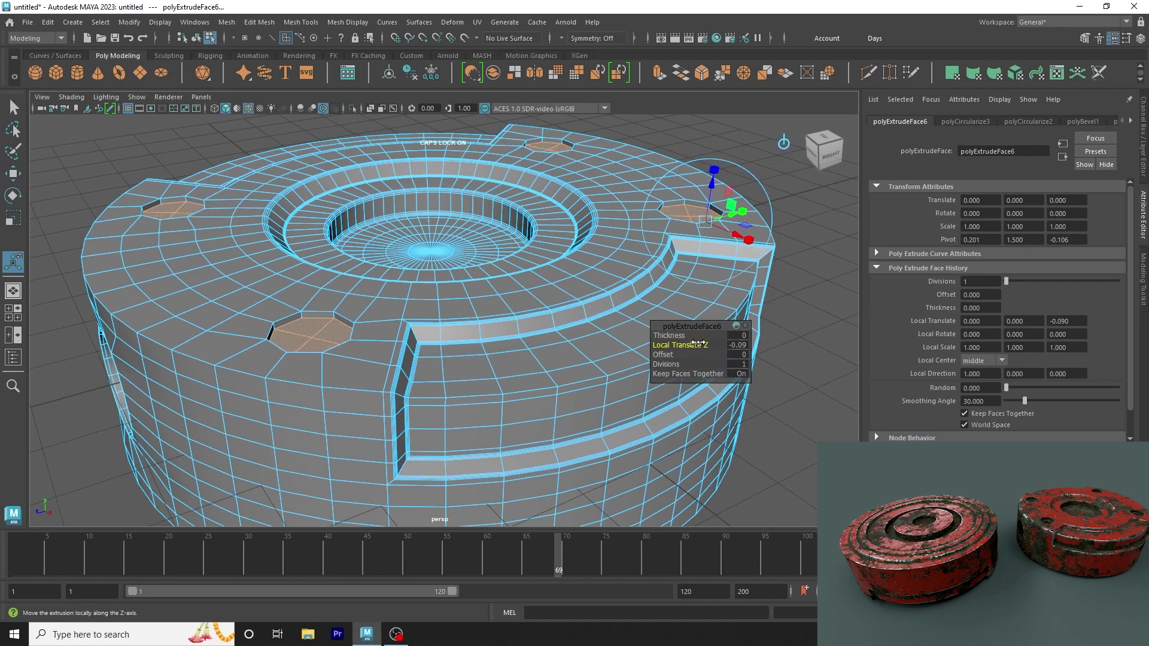
drag(698, 343, 699, 343)
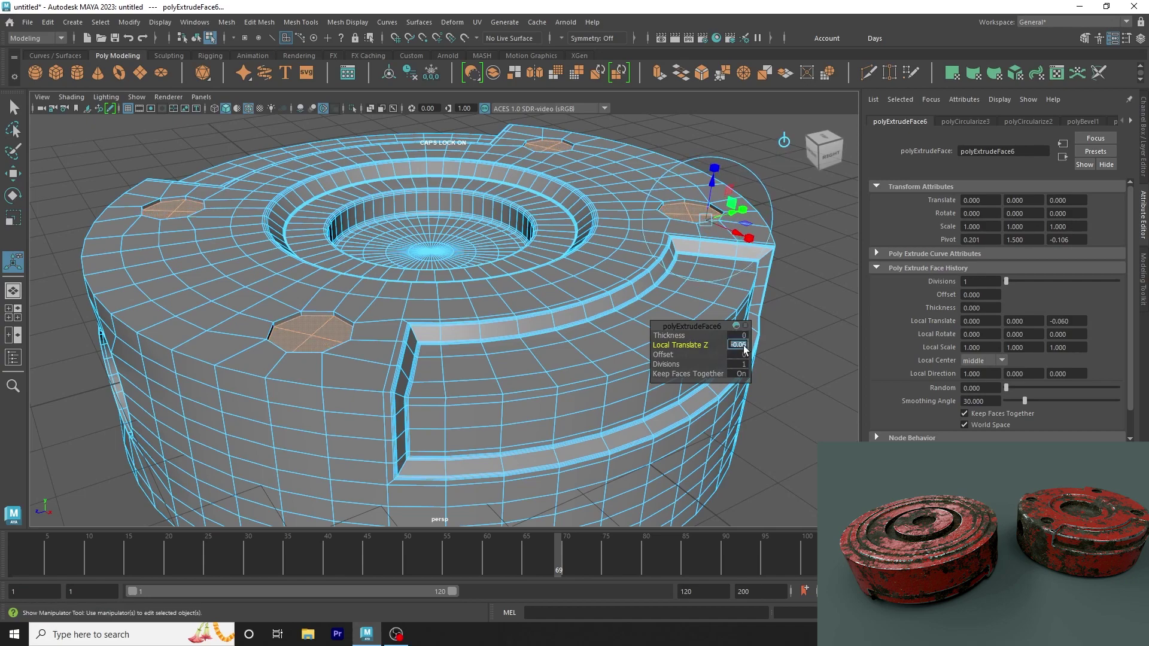
key(Return)
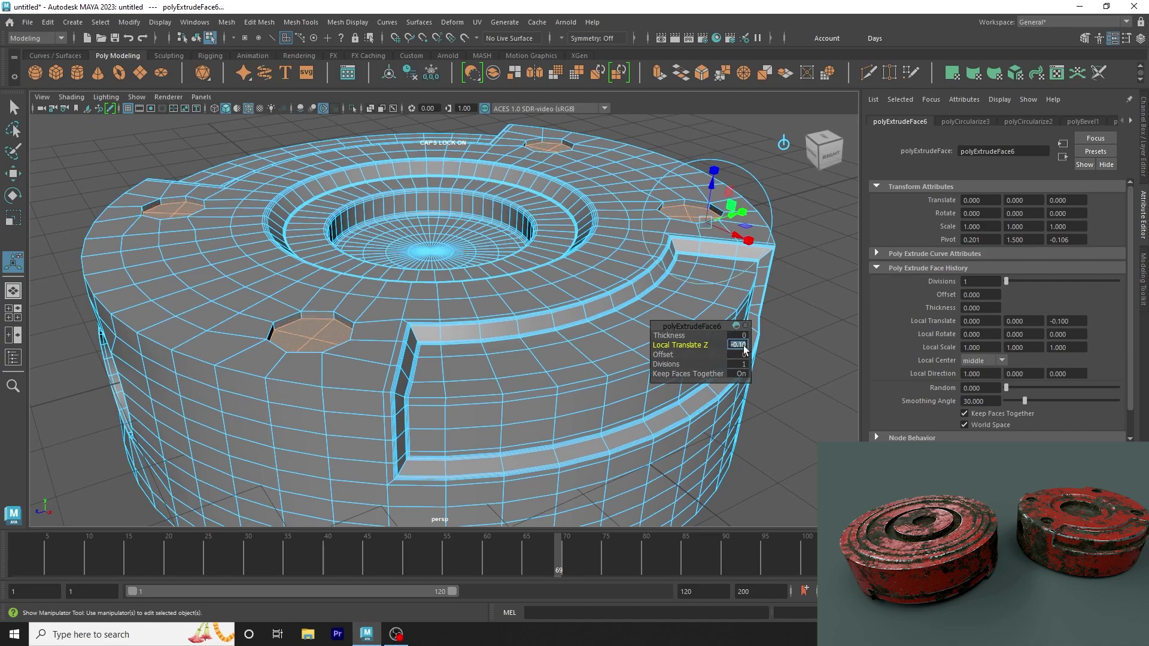
text(.02)
key(Return)
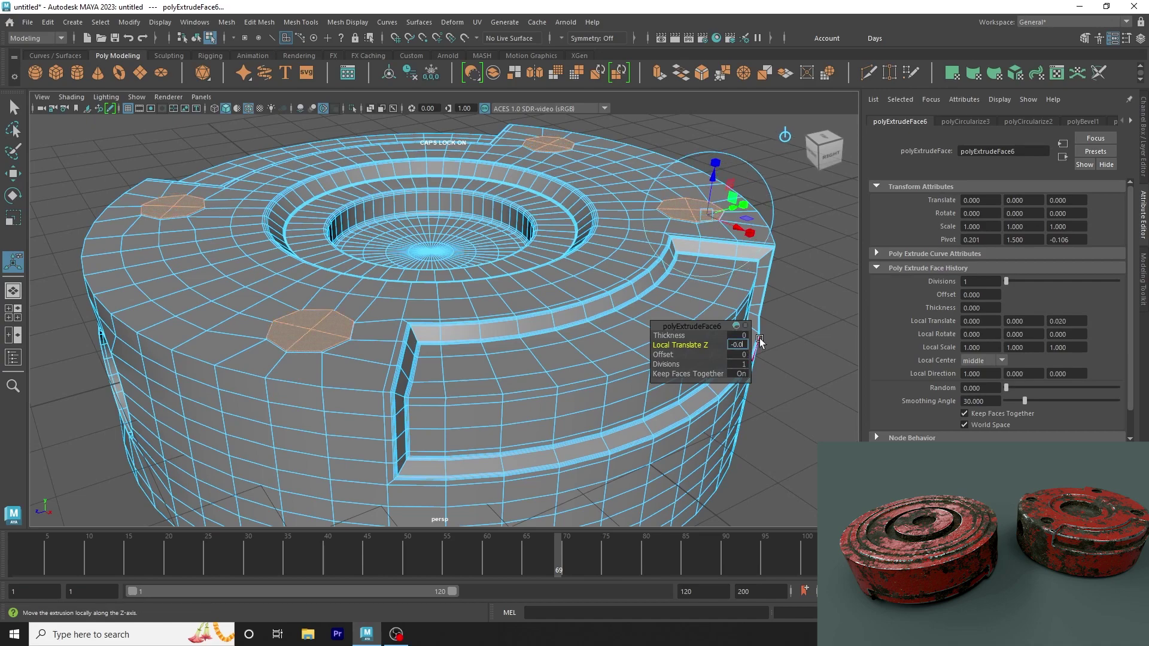
text(2)
key(Return)
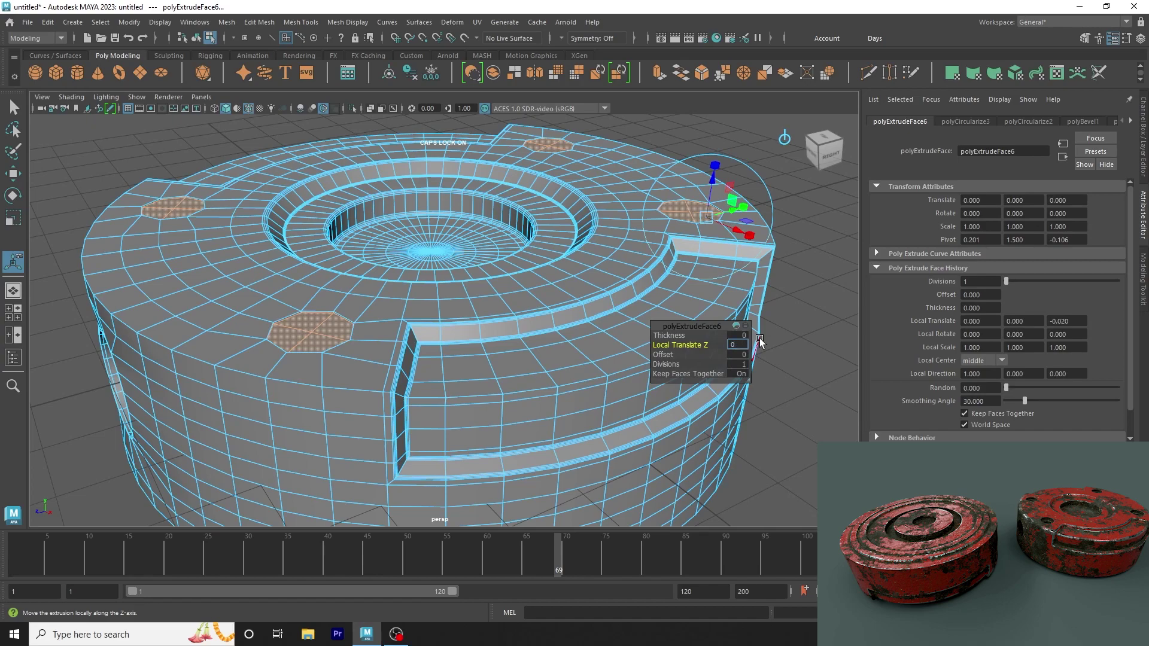
key(Return)
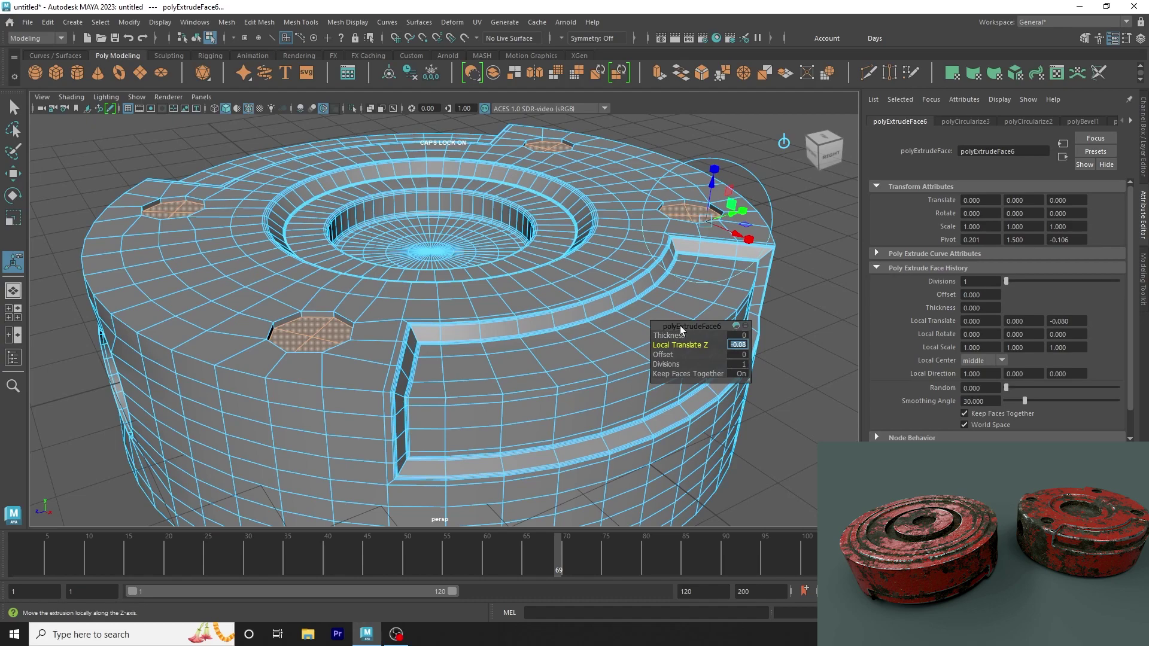
text(5)
key(Return)
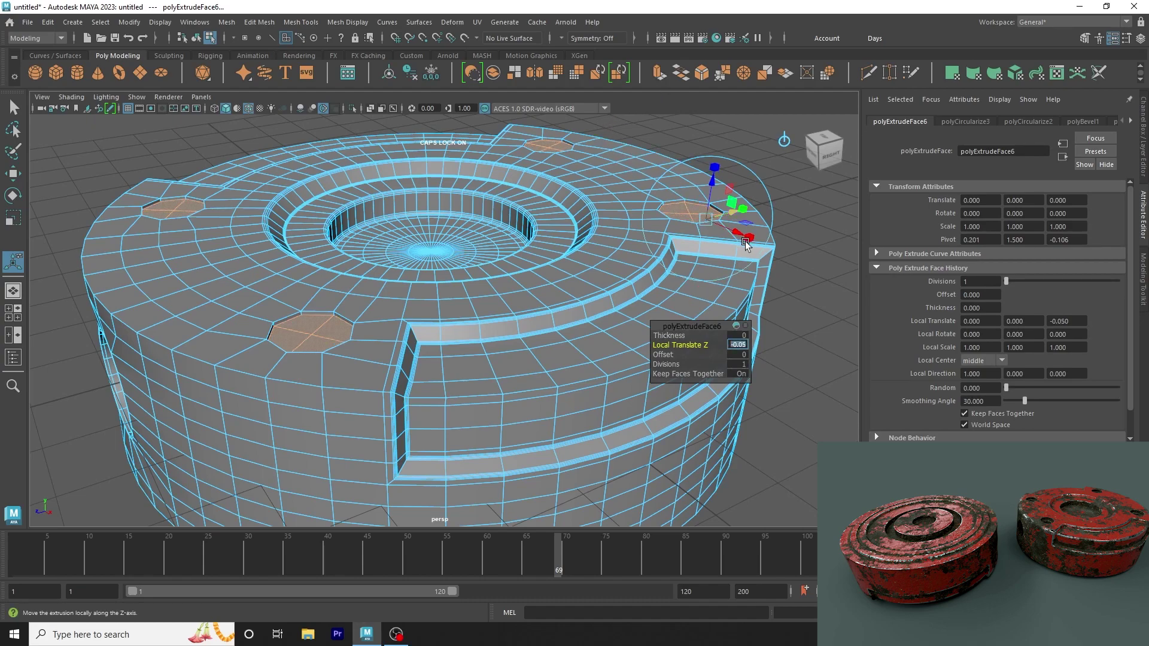
click(659, 72)
mouse_move(689, 345)
mouse_down()
mouse_move(664, 343)
mouse_move(681, 346)
mouse_up()
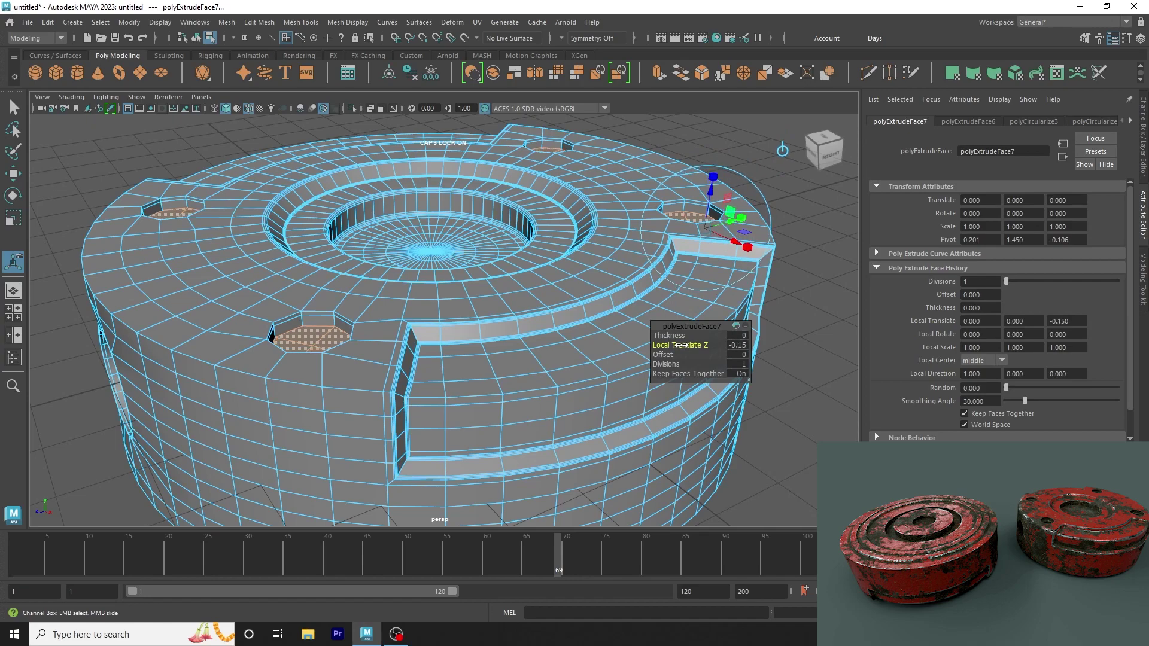
Step: Extrude the recess faces again with an inset Offset of 0.18
key(ctrl+e)
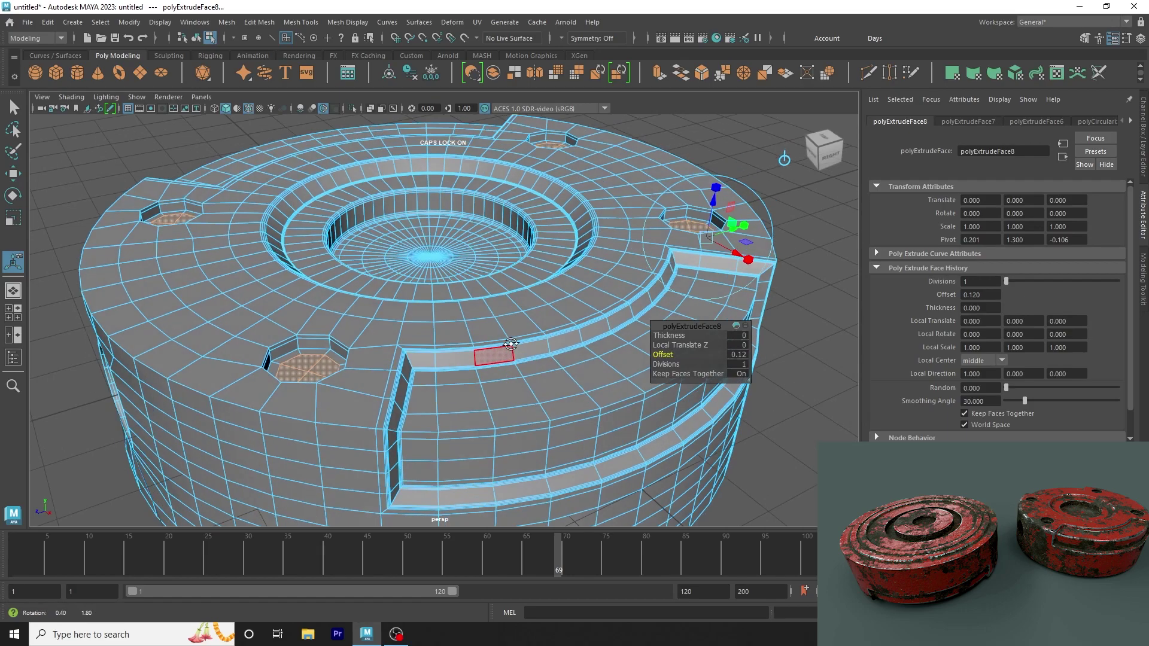
alt+drag(674, 354, 488, 359)
scroll(380, 325, up, 5)
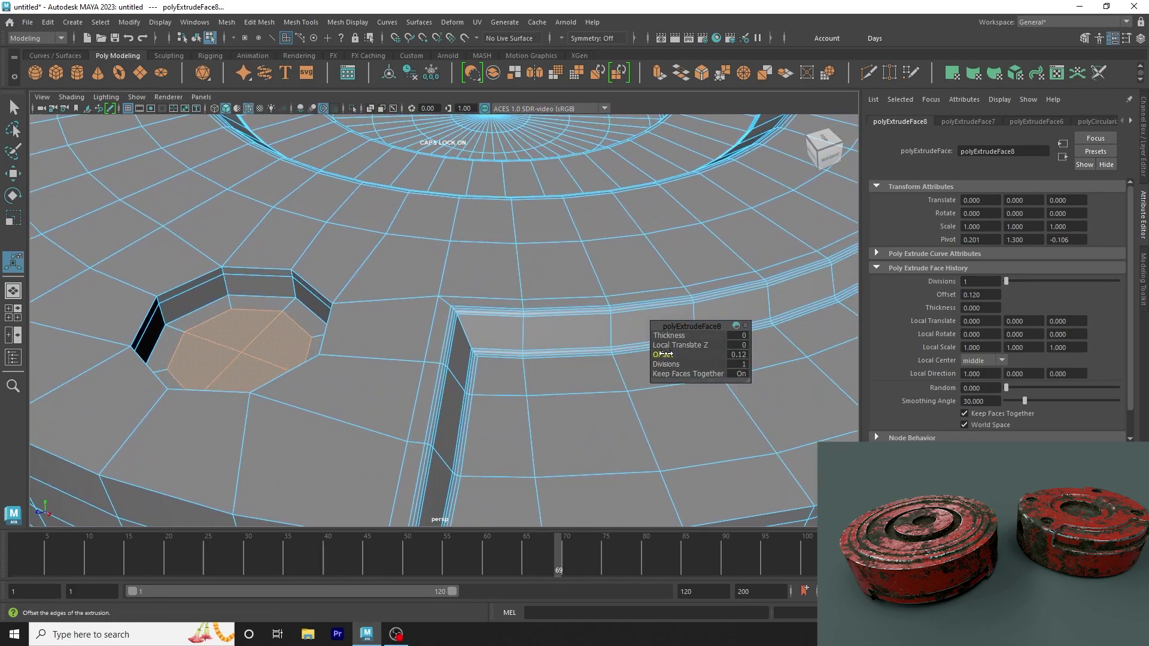
drag(658, 354, 668, 354)
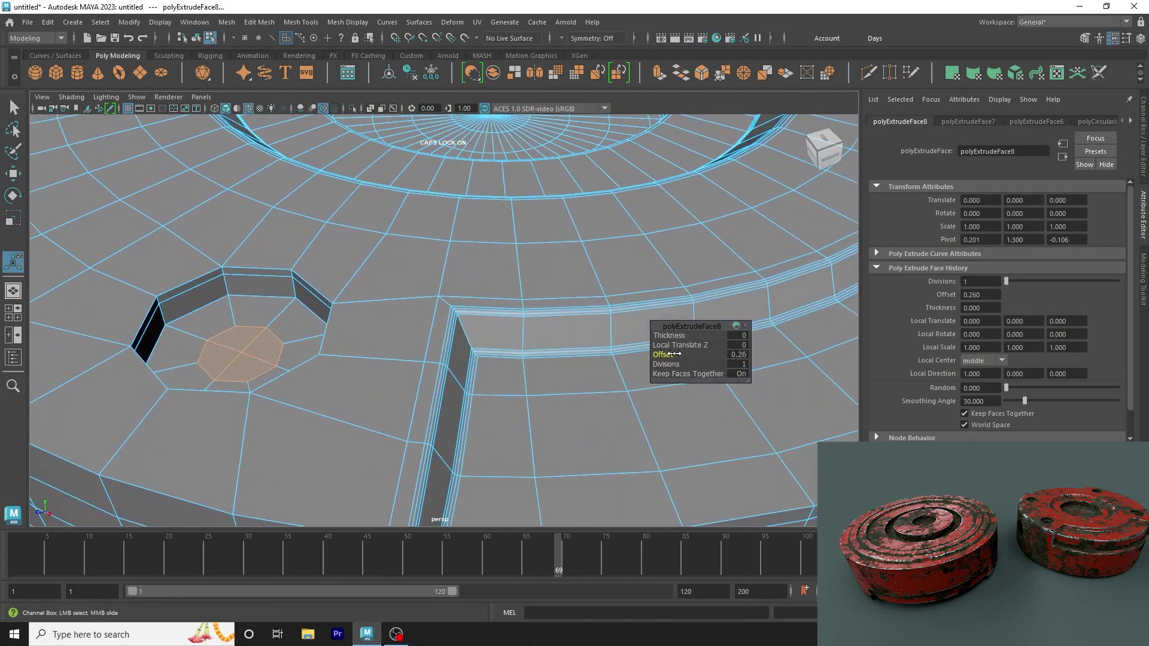
click(735, 355)
text(0.15)
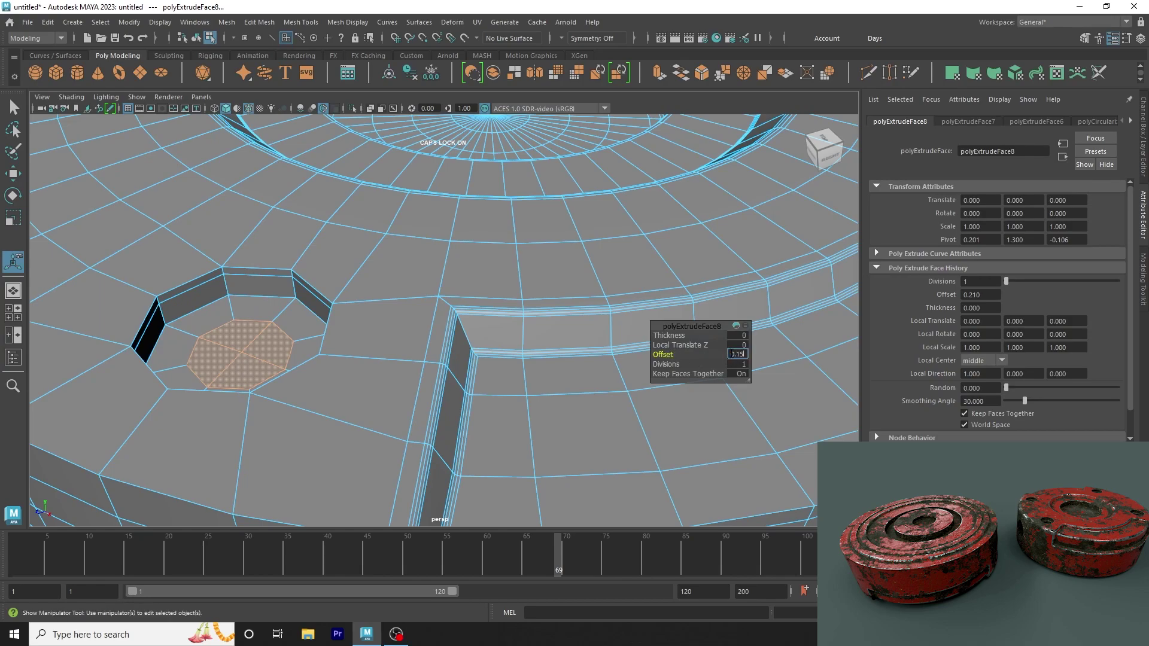
key(Return)
text(0.8)
key(Return)
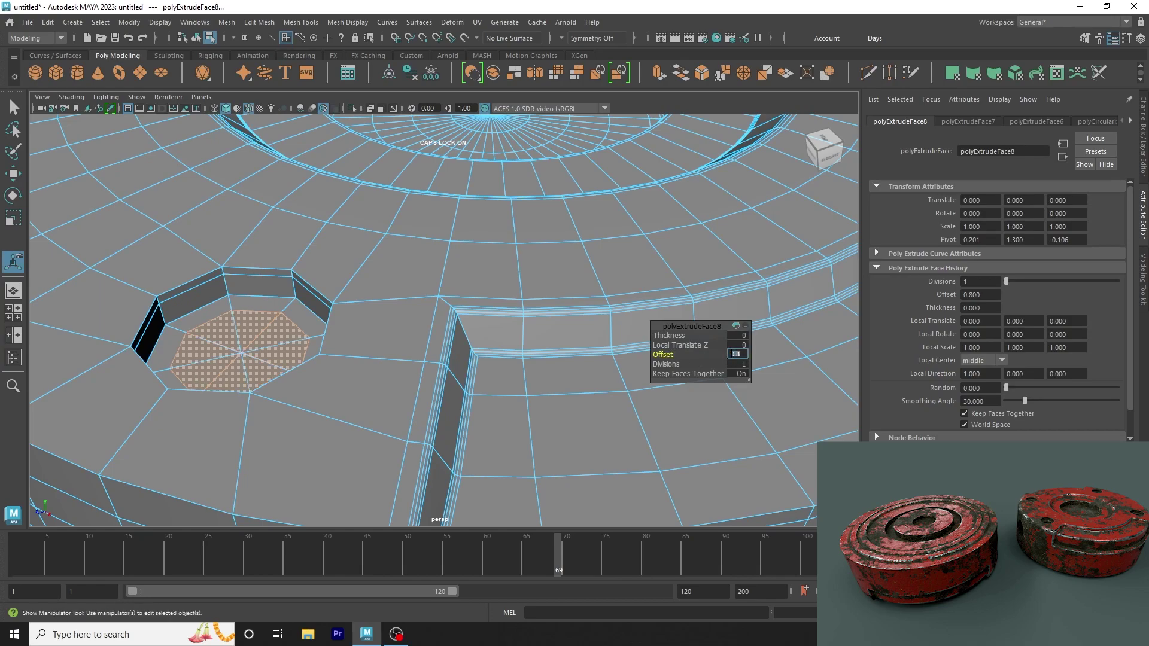
text(8)
key(Return)
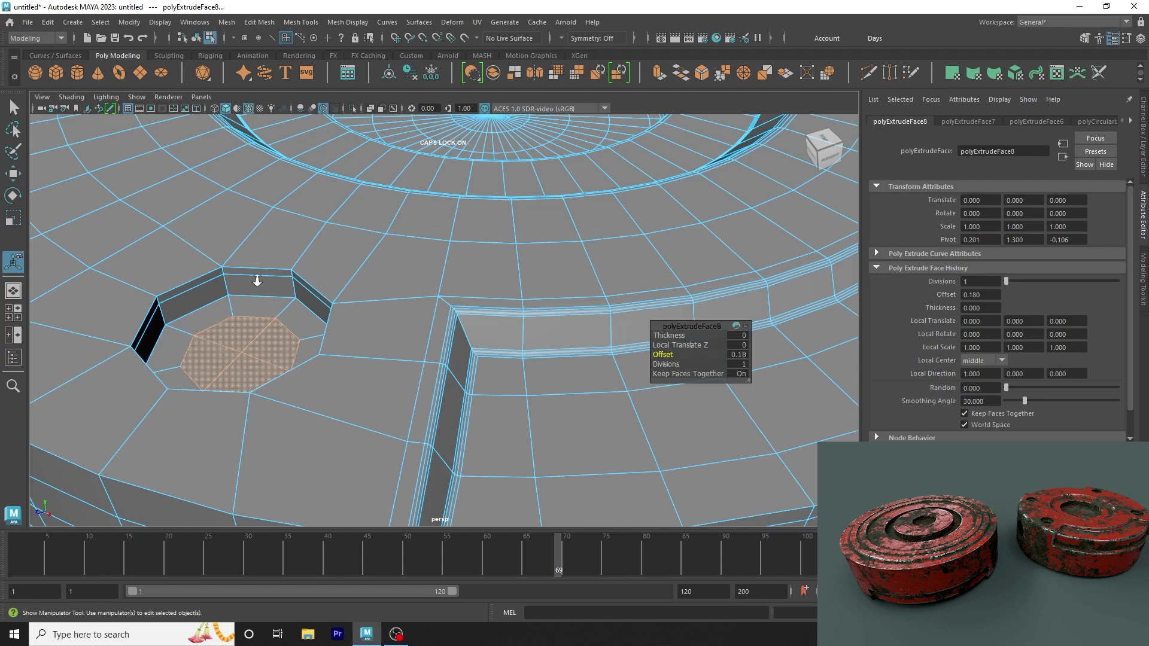
scroll(258, 280, down, 5)
scroll(323, 311, down, 2)
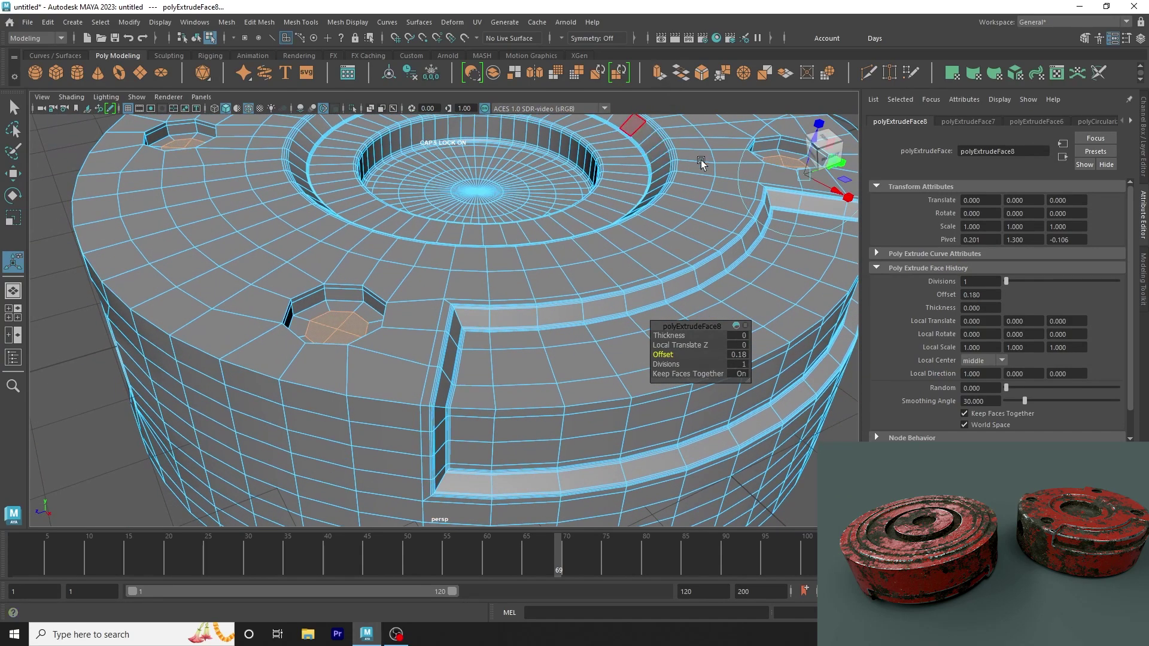
Step: Extrude the inset faces down to about -1.39 to form deep holes, then exit to object mode
key(ctrl+e)
mouse_move(693, 345)
mouse_down()
mouse_move(602, 325)
mouse_move(456, 329)
mouse_up()
mouse_move(692, 360)
mouse_down()
mouse_move(532, 345)
mouse_move(481, 288)
mouse_move(541, 345)
mouse_up()
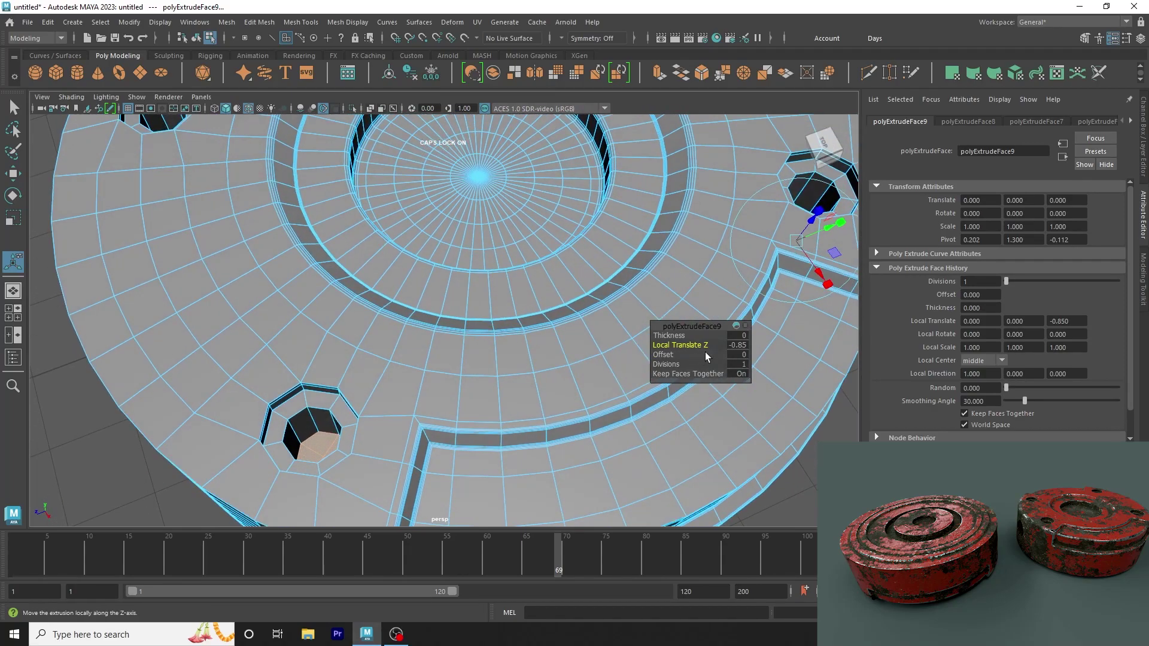
drag(703, 345, 534, 319)
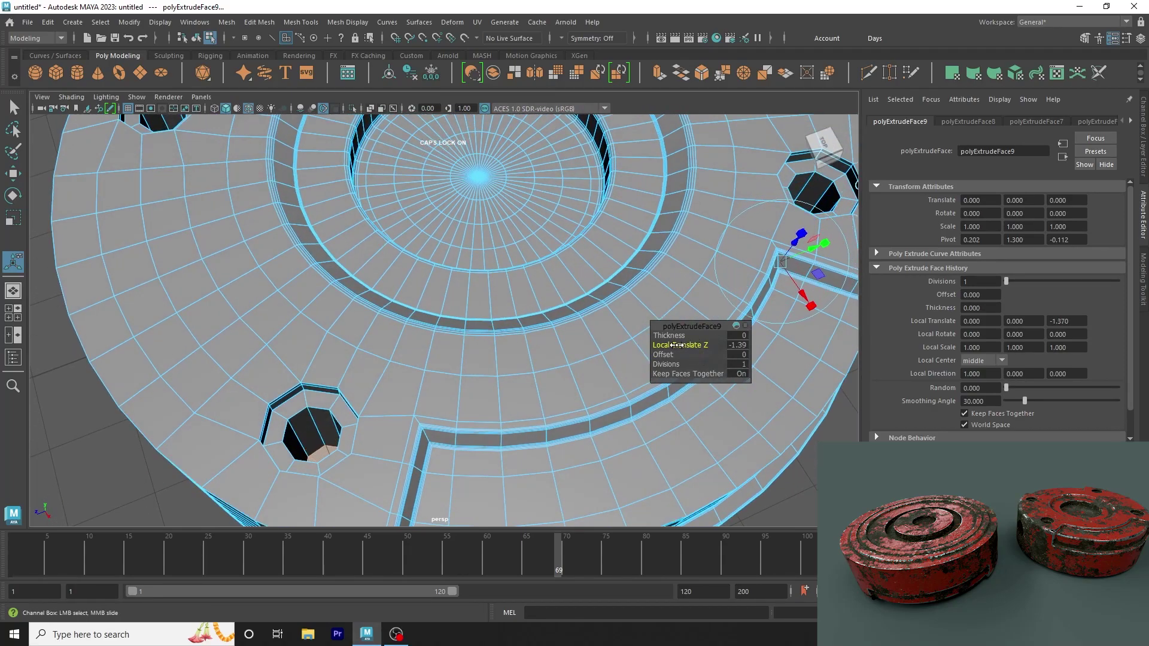
key(F8)
key(f)
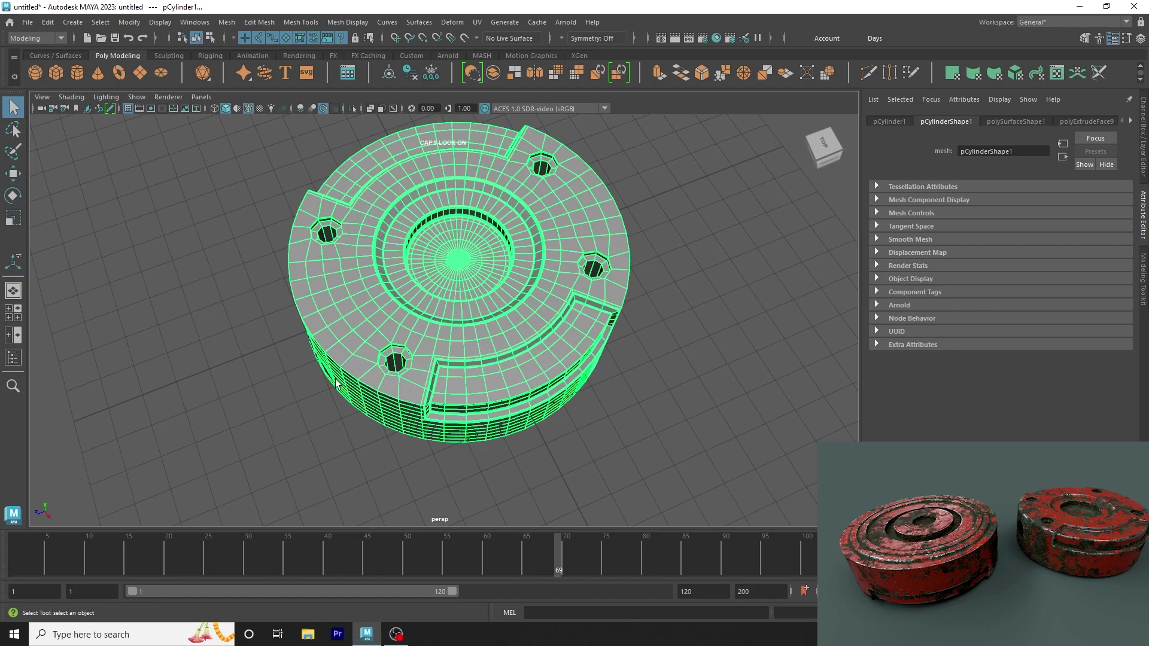
click(254, 371)
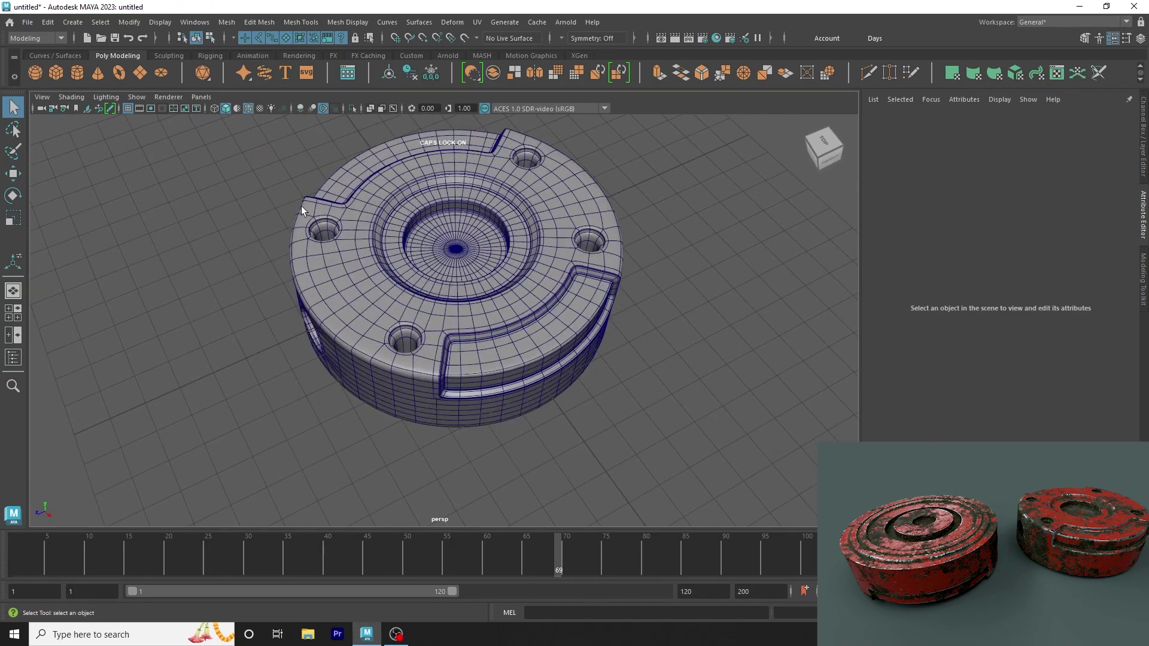
click(249, 108)
mouse_move(313, 169)
alt+mouse_down()
mouse_move(343, 207)
mouse_move(397, 210)
alt+mouse_up()
mouse_move(397, 210)
alt+right_down()
mouse_move(467, 238)
mouse_move(254, 228)
alt+right_up()
mouse_move(254, 228)
alt+mouse_down()
mouse_move(270, 289)
mouse_move(275, 274)
mouse_move(551, 179)
alt+mouse_up()
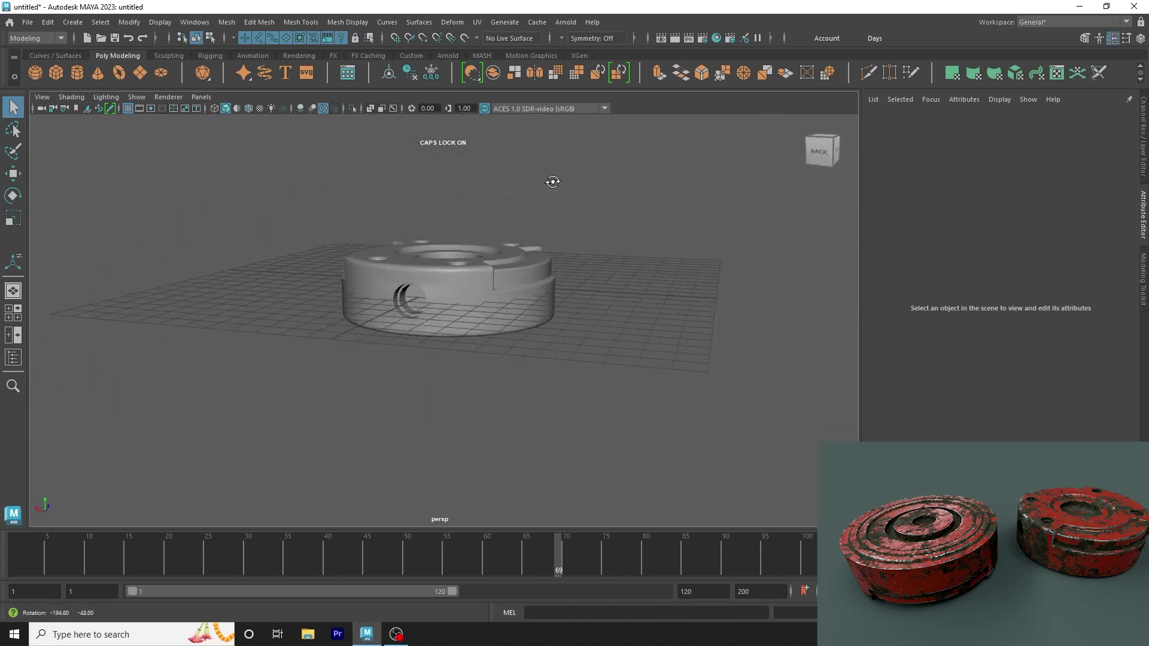
mouse_move(552, 180)
alt+right_down()
mouse_move(554, 239)
mouse_move(368, 205)
alt+right_up()
alt+drag(369, 205, 362, 194)
alt+right_drag(363, 194, 489, 266)
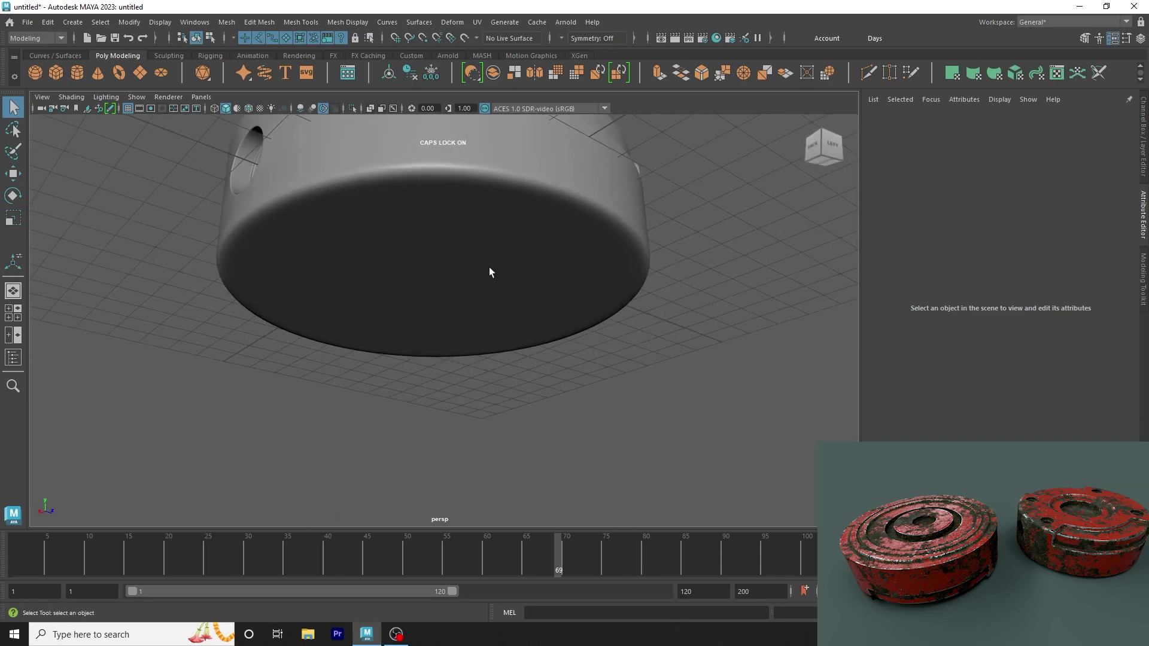
mouse_move(490, 267)
alt+mouse_down()
mouse_move(548, 250)
mouse_move(518, 276)
mouse_move(704, 238)
alt+mouse_up()
click(547, 250)
alt+right_drag(703, 238, 311, 210)
click(311, 210)
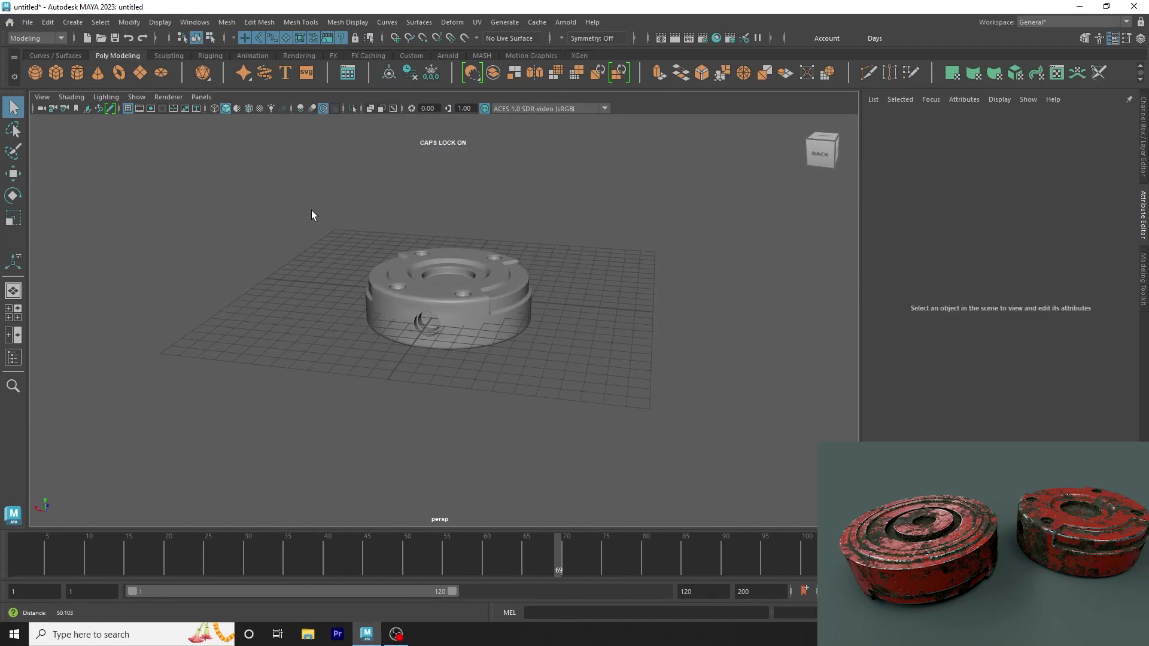
mouse_move(311, 210)
alt+mouse_down()
mouse_move(354, 303)
mouse_move(507, 279)
mouse_move(513, 195)
mouse_move(323, 290)
alt+mouse_up()
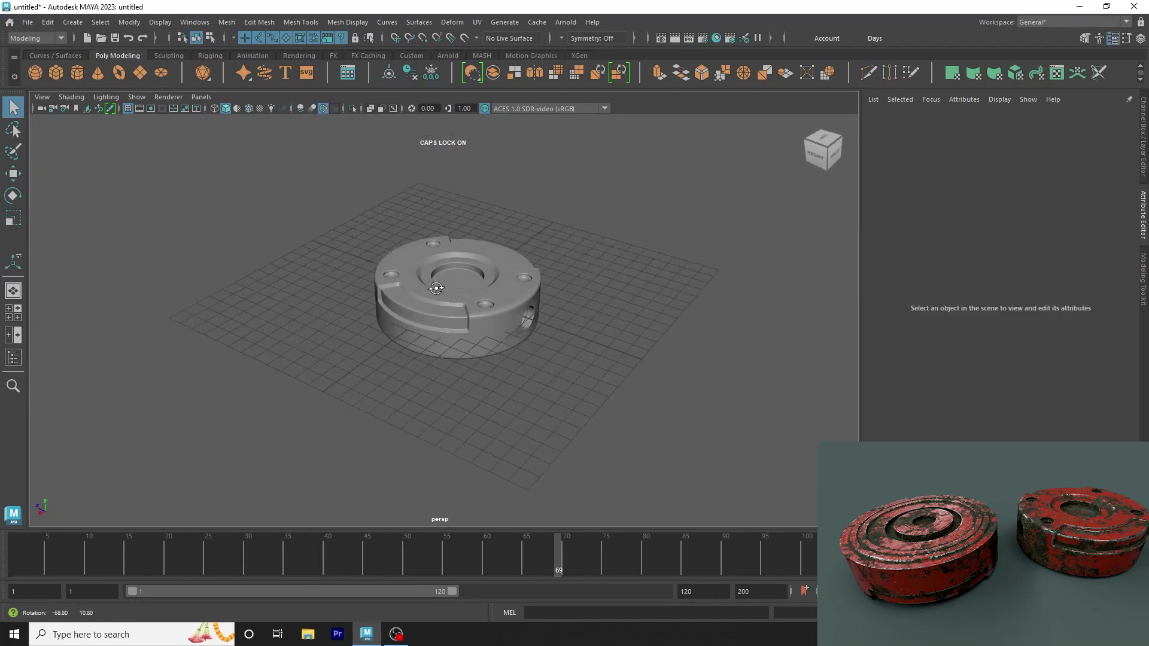
alt+right_drag(323, 290, 644, 354)
alt+drag(643, 354, 510, 303)
alt+right_drag(511, 303, 487, 321)
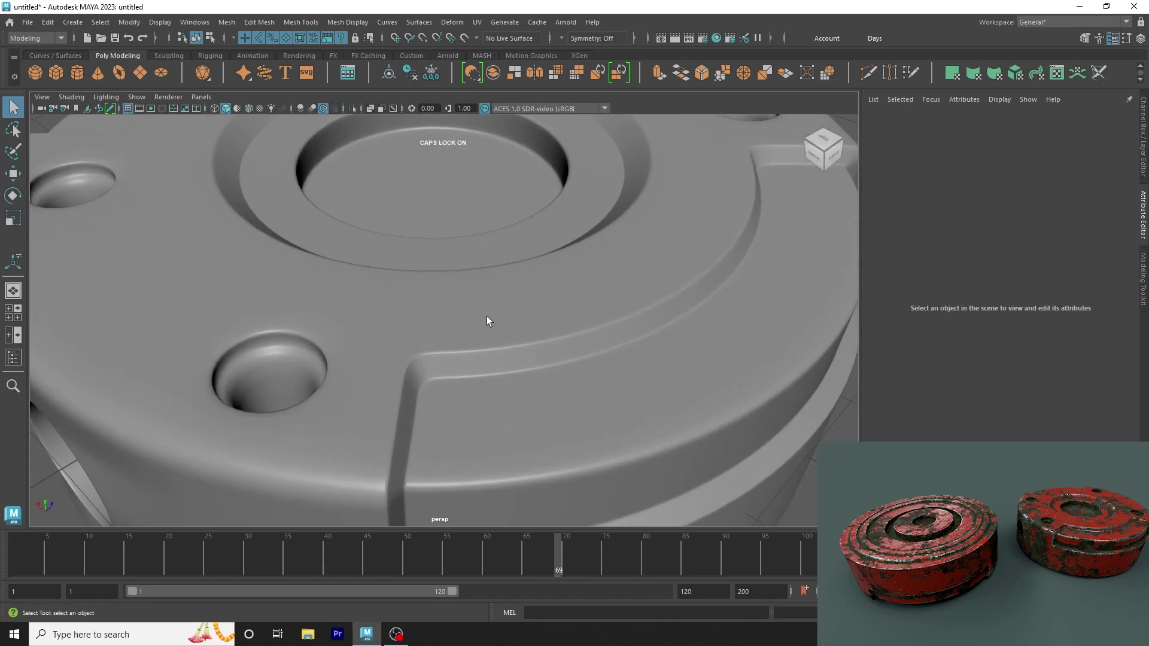
click(290, 321)
mouse_move(290, 321)
alt+right_down()
mouse_move(399, 293)
mouse_move(464, 249)
alt+right_up()
key(1)
Step: Select the channel and hole rim edge loops
click(449, 293)
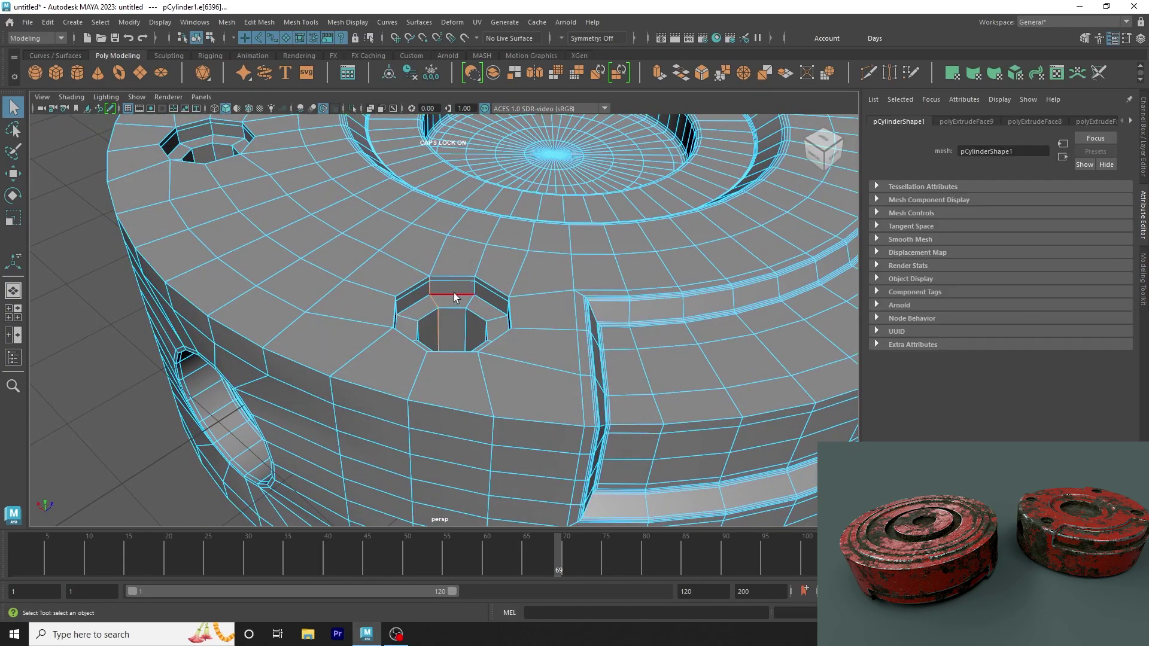
right_drag(453, 292, 446, 285)
click(119, 22)
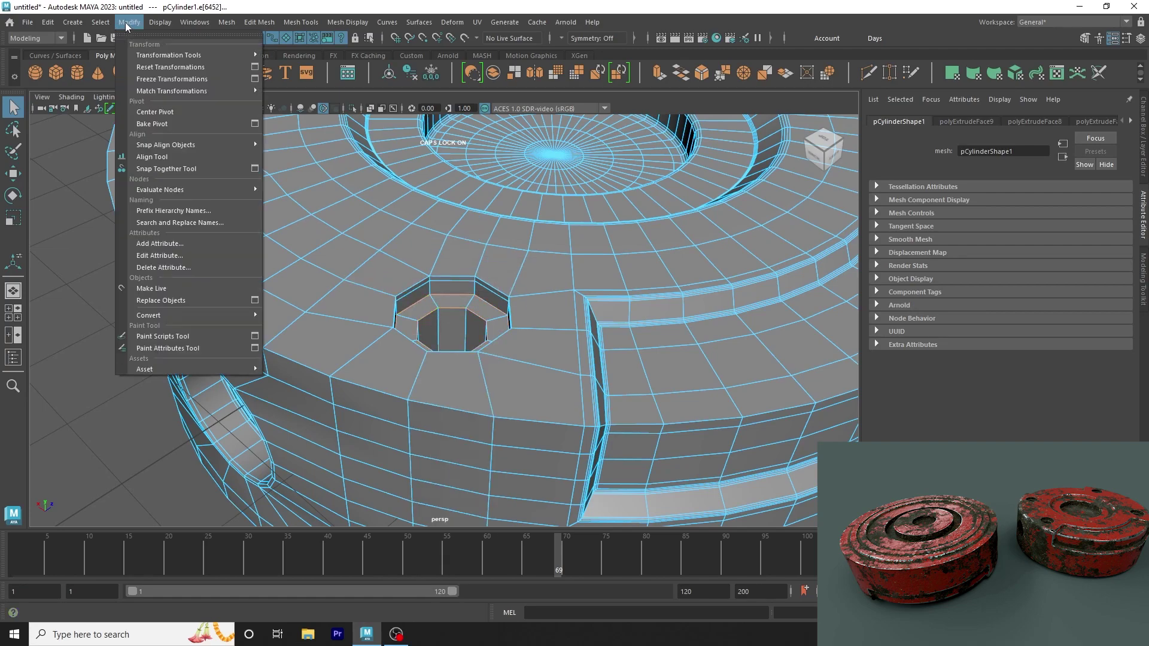
click(132, 405)
alt+right_drag(495, 271, 90, 226)
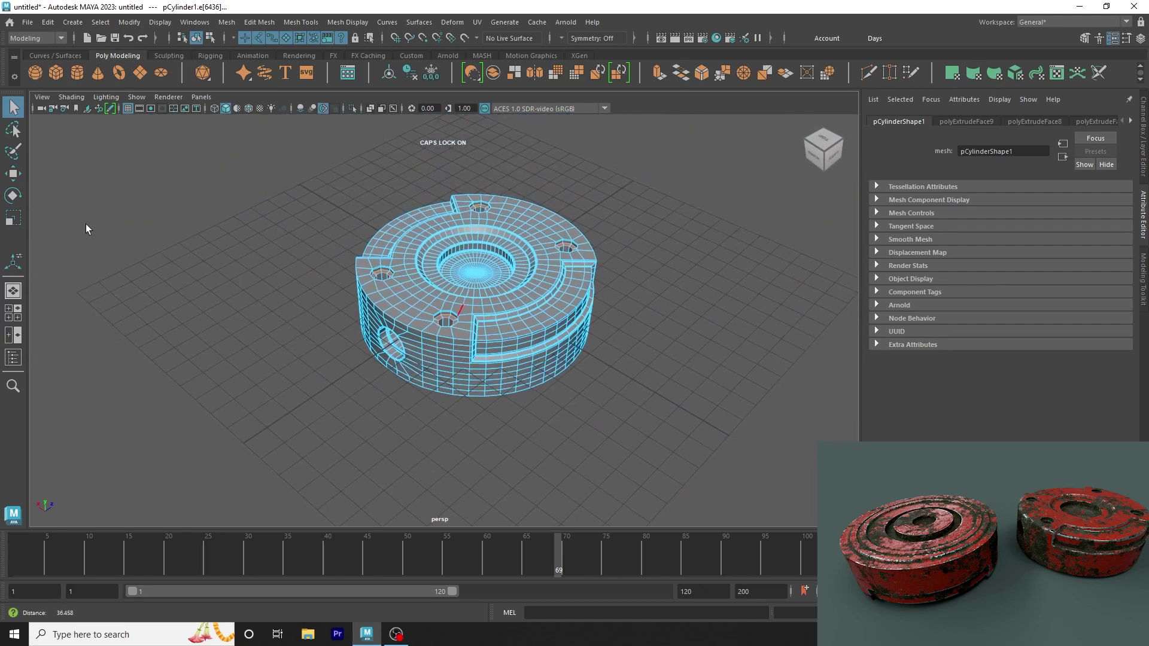
mouse_move(90, 226)
alt+mouse_down()
mouse_move(249, 290)
mouse_move(249, 199)
alt+mouse_up()
key(4)
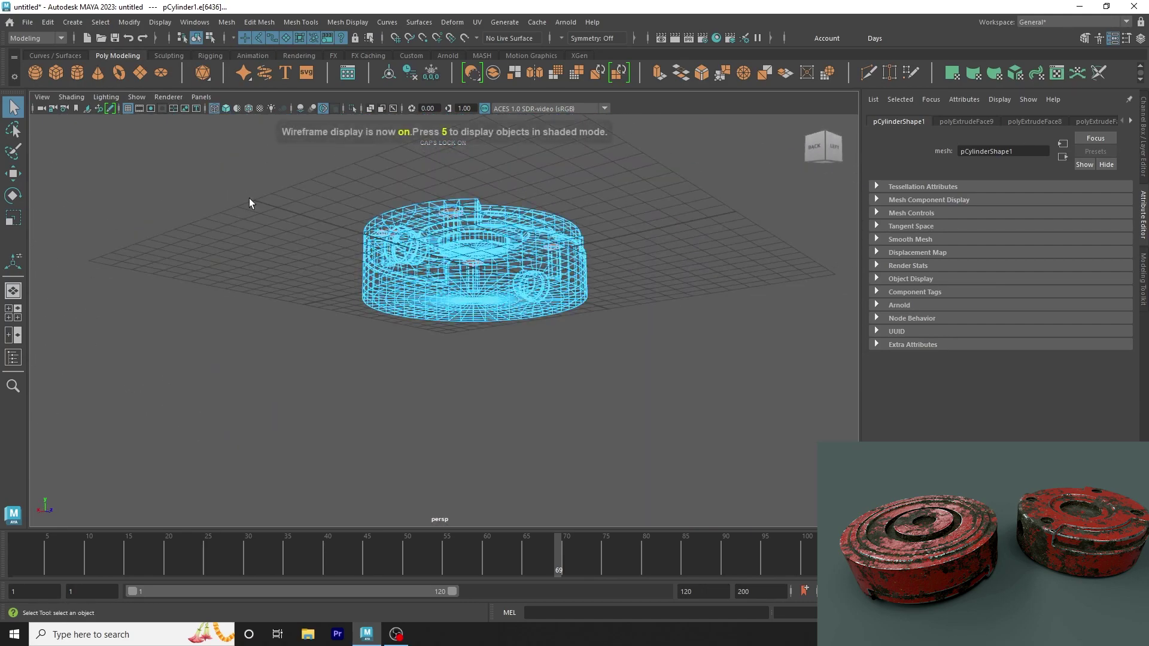
key(5)
alt+drag(254, 199, 648, 53)
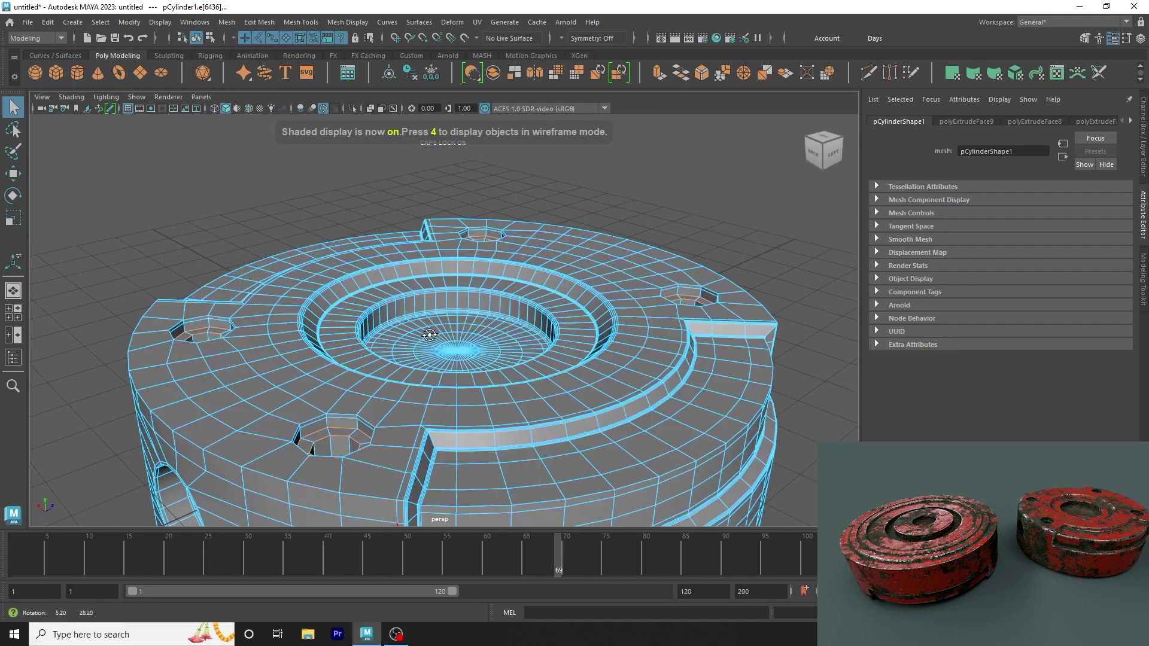
Step: Bevel the selected edges, toggling the chamfer option off and back on
click(702, 76)
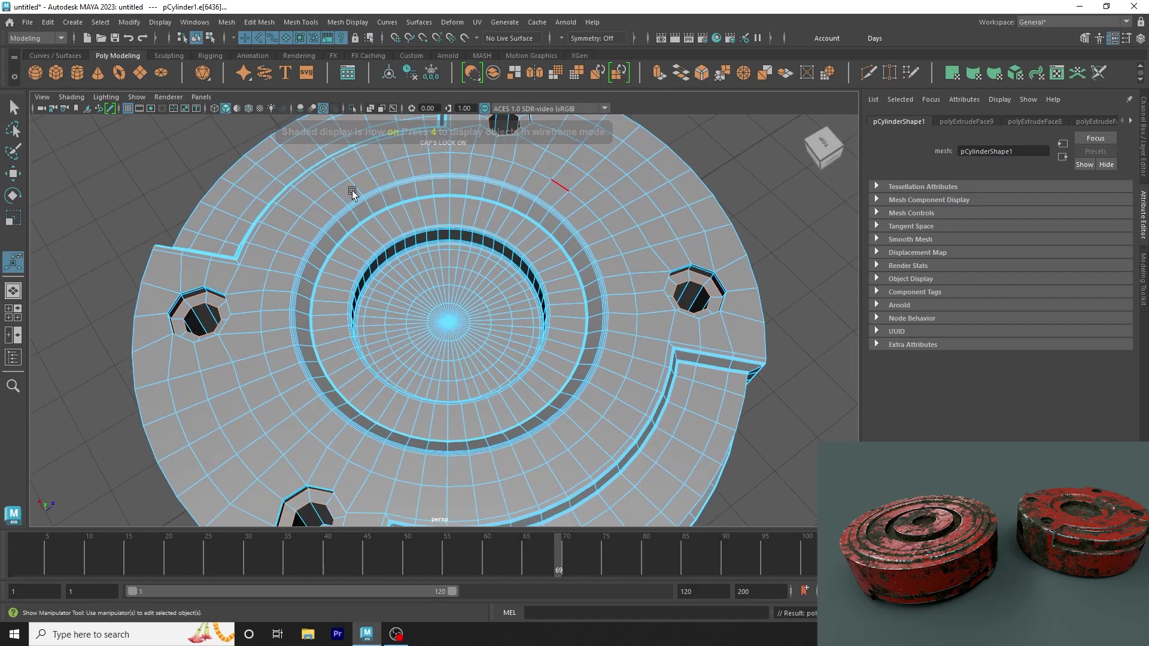
alt+drag(509, 297, 503, 145)
alt+right_drag(502, 145, 477, 300)
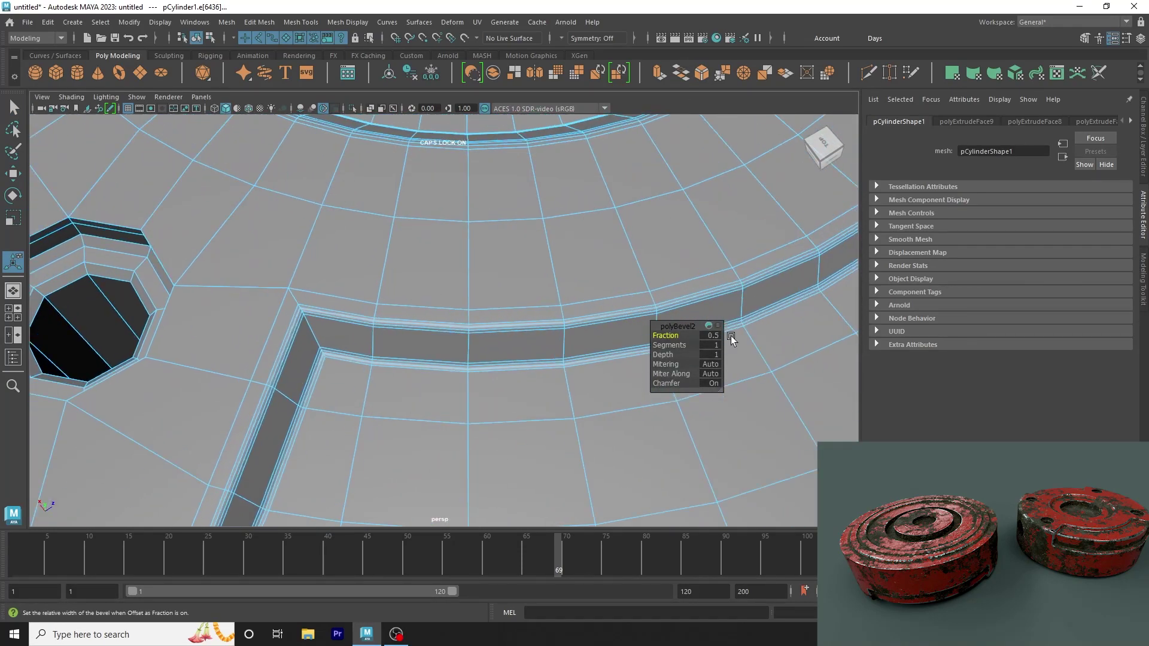
drag(685, 347, 693, 347)
alt+drag(205, 364, 625, 374)
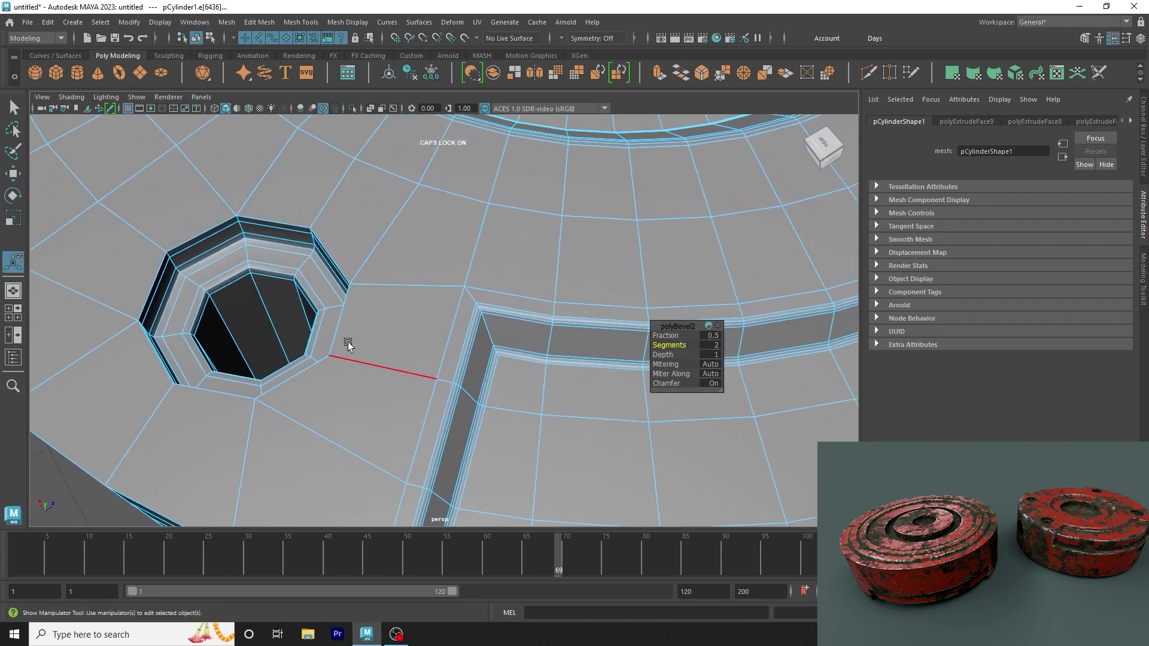
click(706, 383)
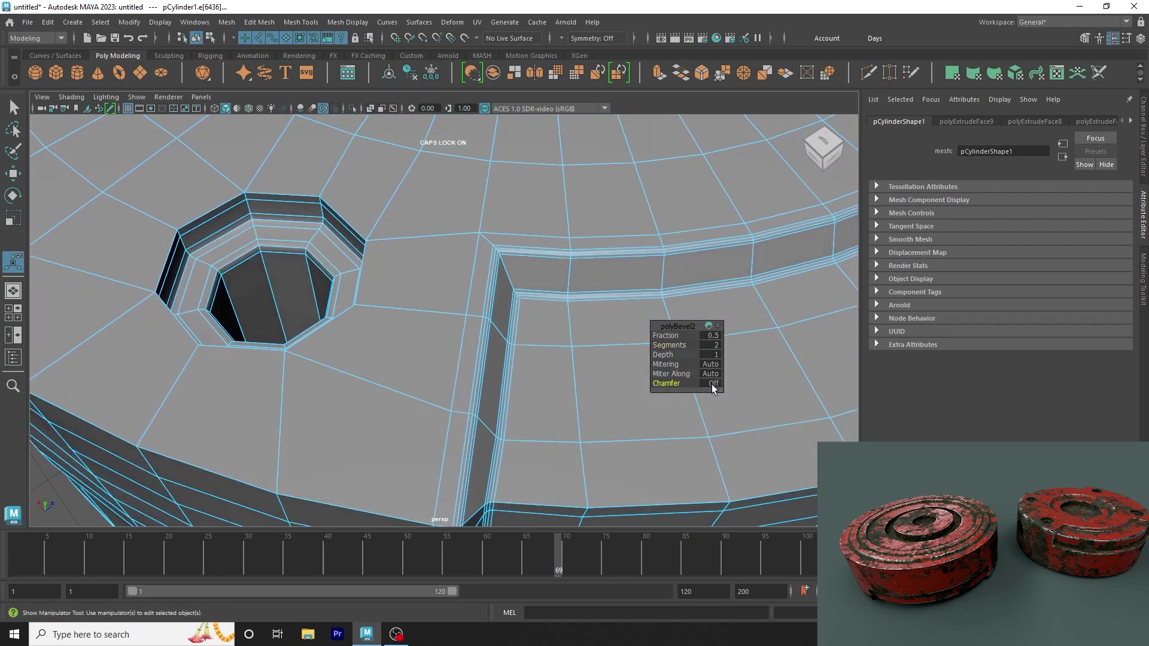
key(ctrl+z)
click(678, 345)
Step: Set the bevel to 2 segments with a fraction of 0.19
mouse_move(675, 347)
alt+mouse_down()
mouse_move(564, 329)
mouse_move(675, 328)
mouse_move(664, 337)
alt+mouse_up()
middle_drag(664, 337, 660, 337)
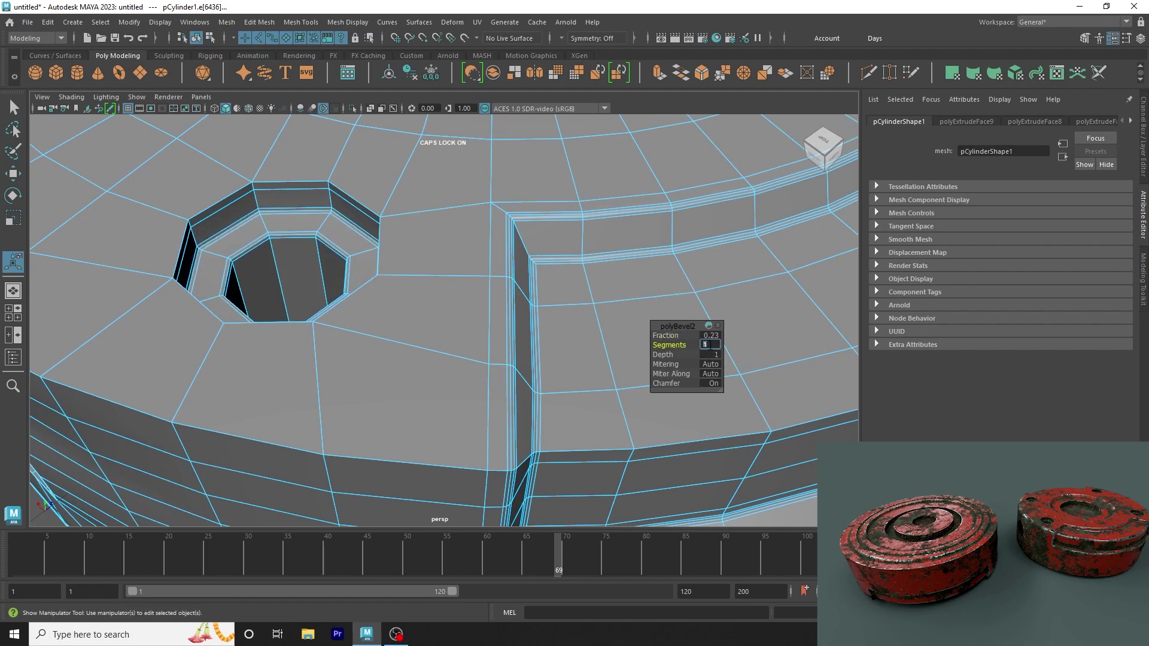
text(2)
key(Return)
click(673, 337)
middle_drag(673, 337, 664, 337)
Step: Return to object mode and preview the puck smoothed
key(q)
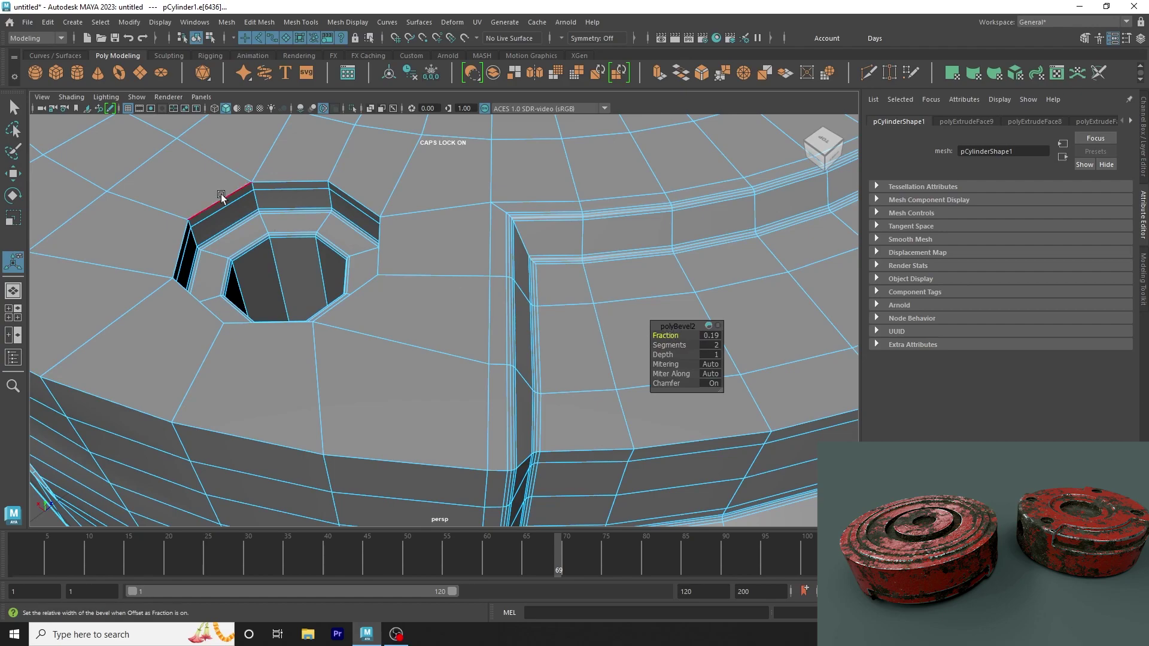
key(F8)
key(3)
scroll(351, 150, down, 3)
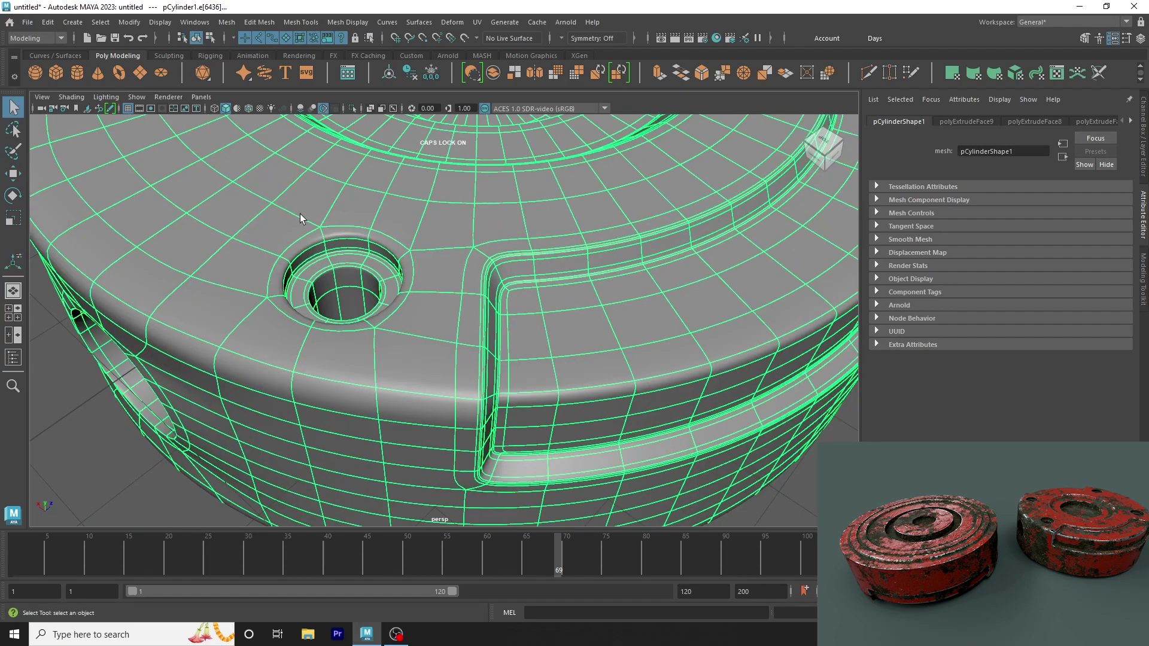
Step: Reselect the puck and turn off the smooth preview
click(108, 512)
mouse_move(146, 491)
alt+mouse_down()
mouse_move(78, 480)
mouse_move(182, 408)
alt+mouse_up()
click(182, 408)
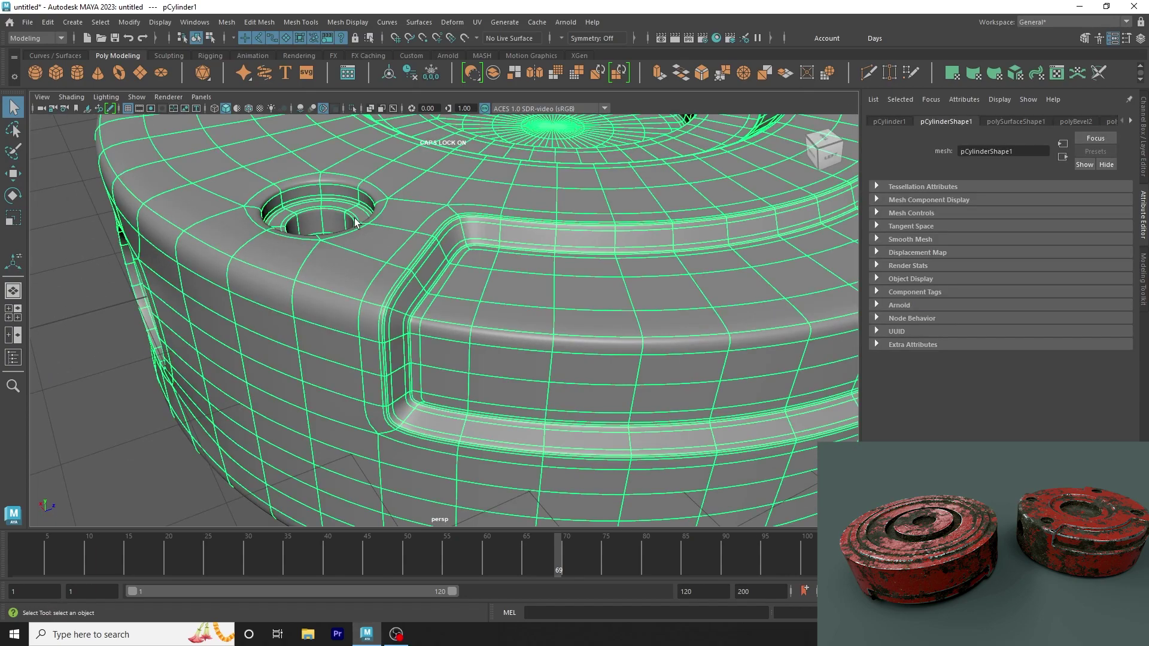
key(1)
Step: Zoom in on a hole and select two of its top rim edges
alt+middle_drag(354, 218, 360, 233)
alt+right_drag(361, 233, 512, 293)
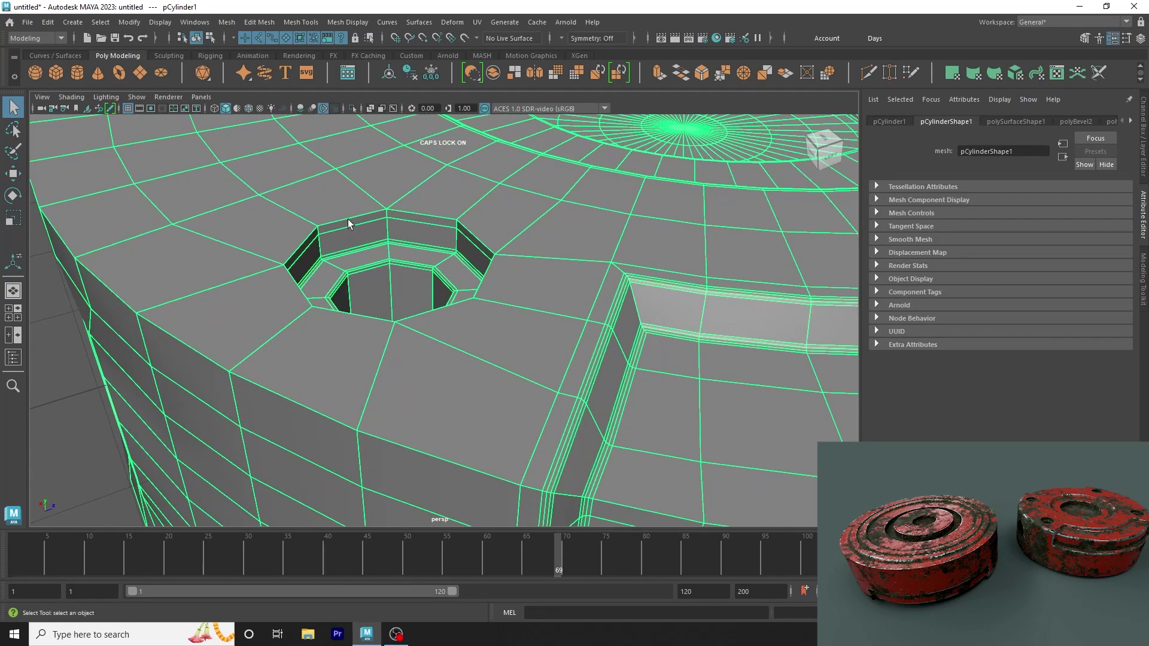
key(F10)
click(358, 217)
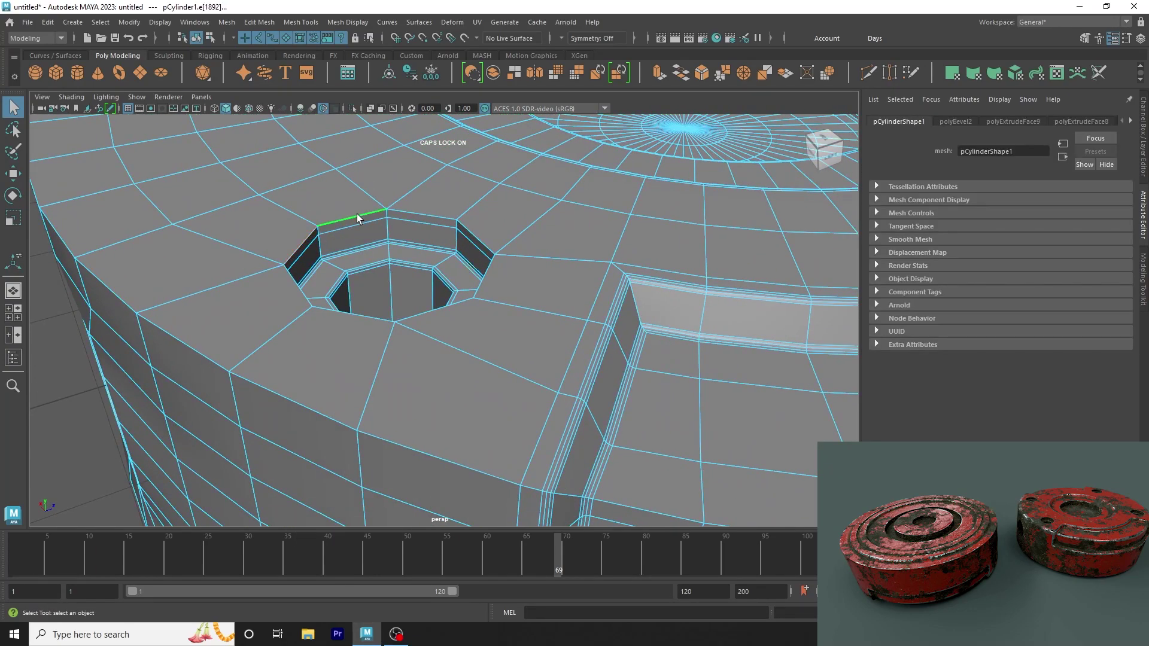
shift+click(419, 211)
click(128, 23)
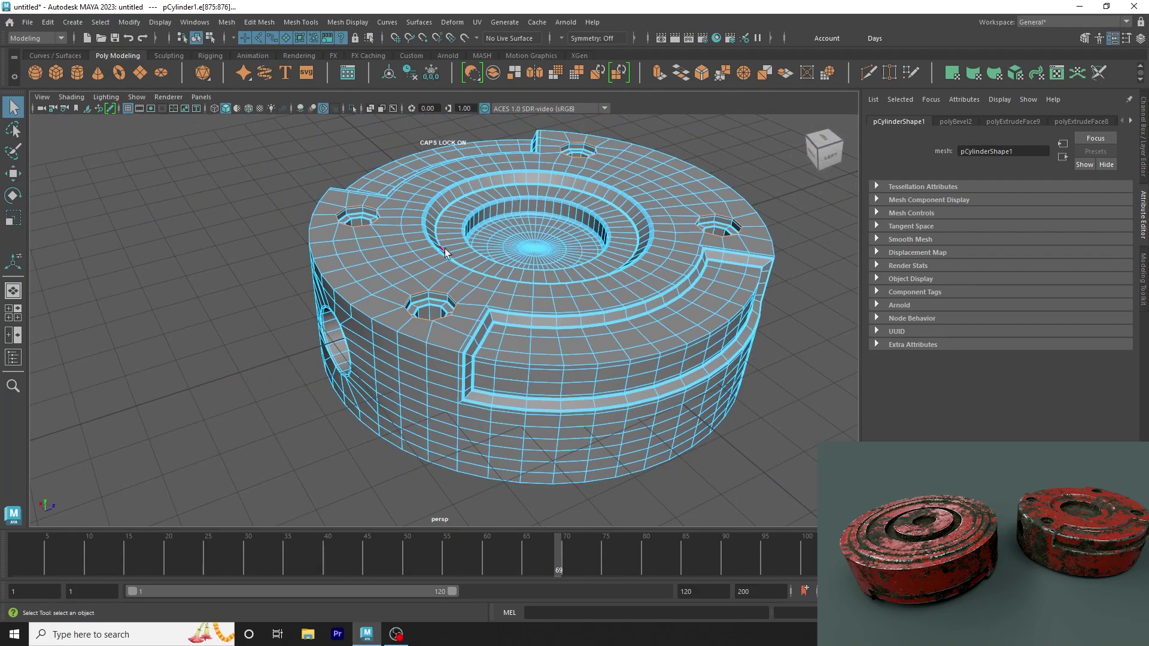
Step: Bevel the selected rim edges with 3 segments, preview smoothed, and return to object mode
key(ctrl+b)
scroll(507, 291, up, 5)
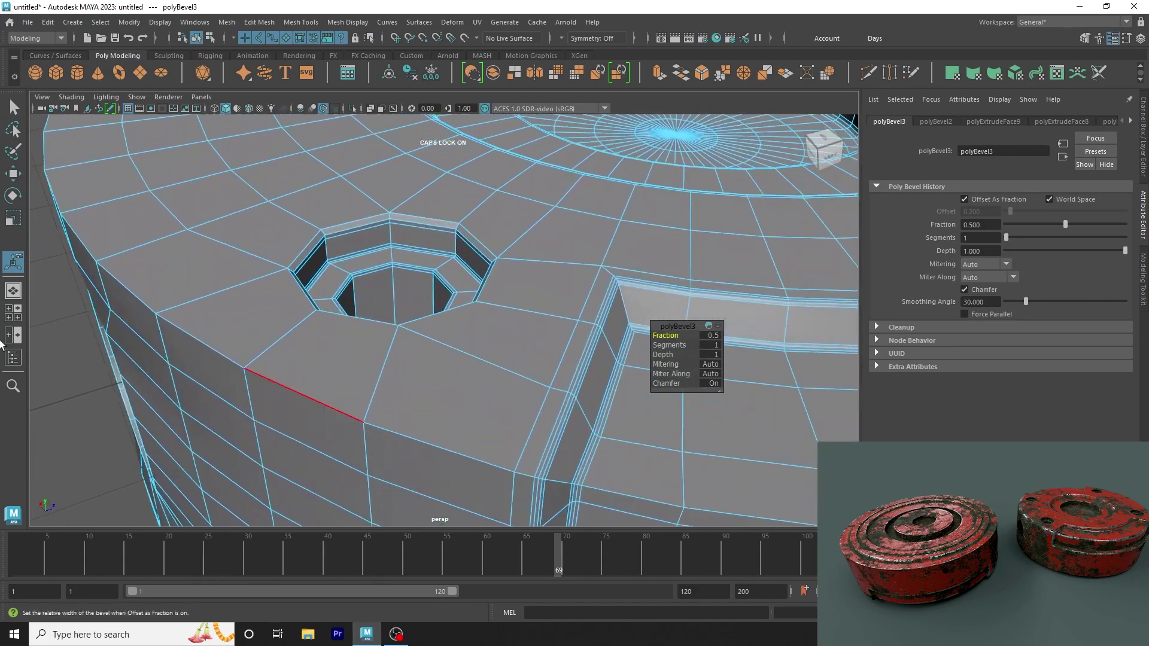
click(674, 345)
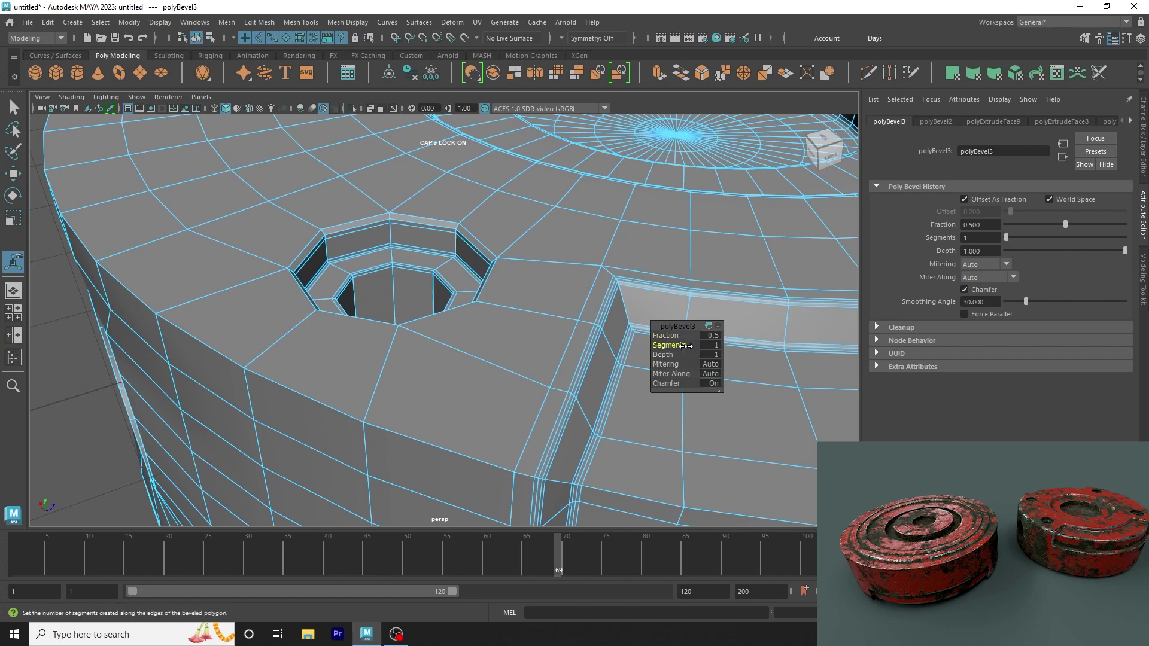
drag(690, 345, 664, 335)
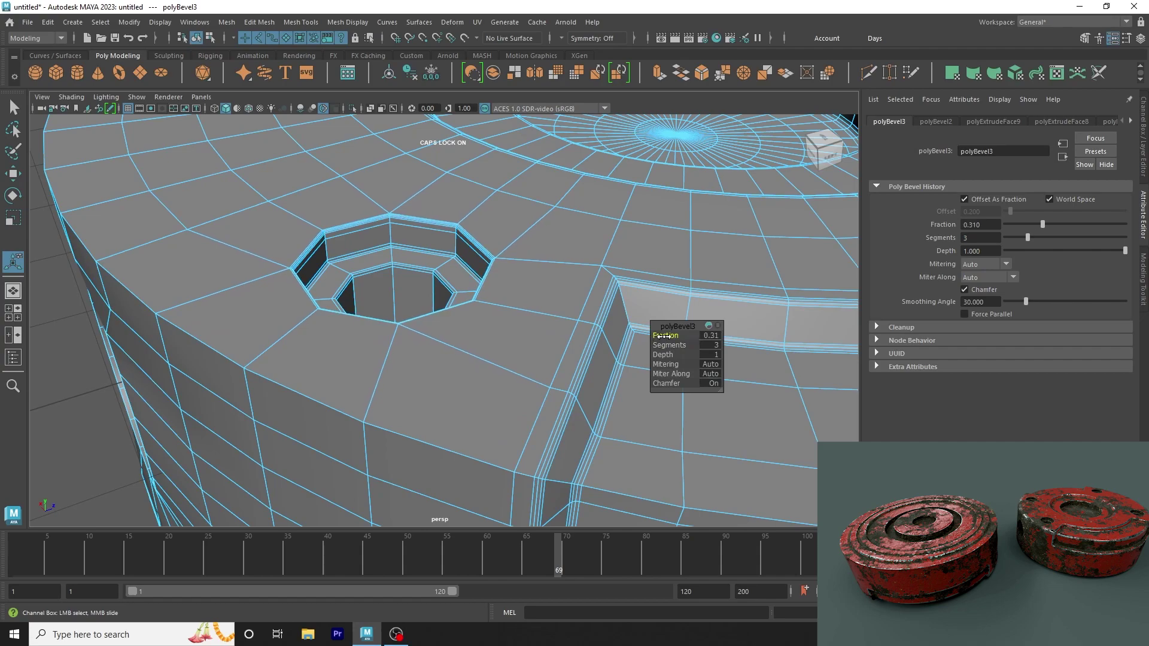
key(3)
key(F8)
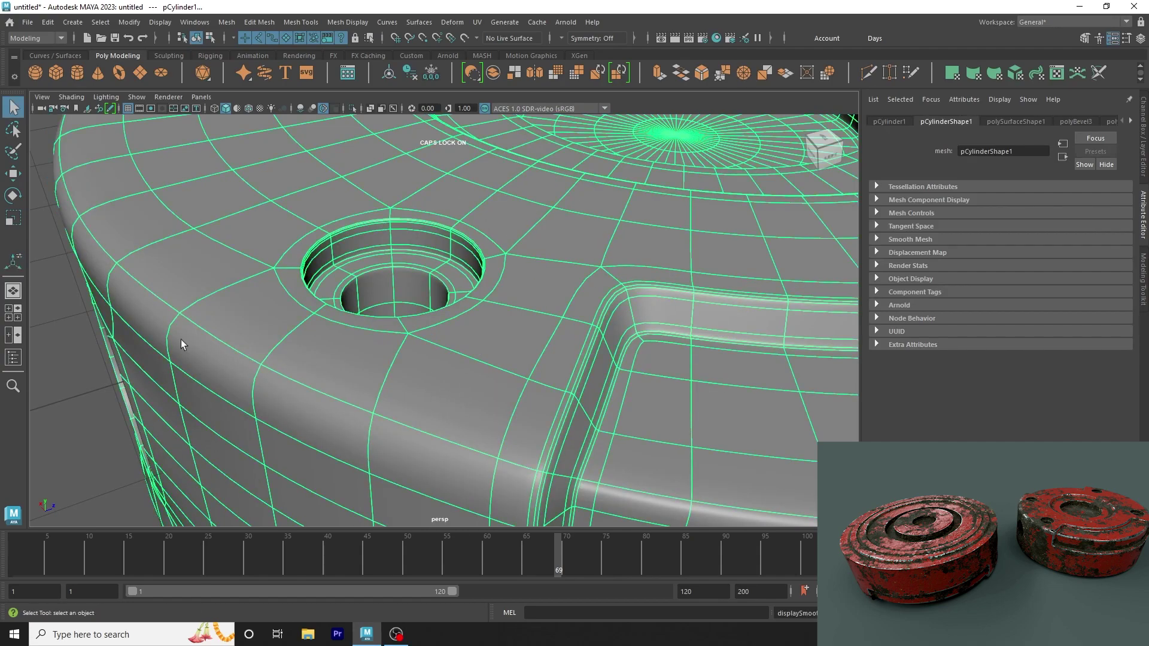
Step: Orbit around the puck to inspect its top and side angles
click(64, 419)
mouse_move(64, 419)
alt+mouse_down()
mouse_move(244, 415)
mouse_move(248, 379)
mouse_move(421, 354)
alt+mouse_up()
scroll(421, 354, up, 5)
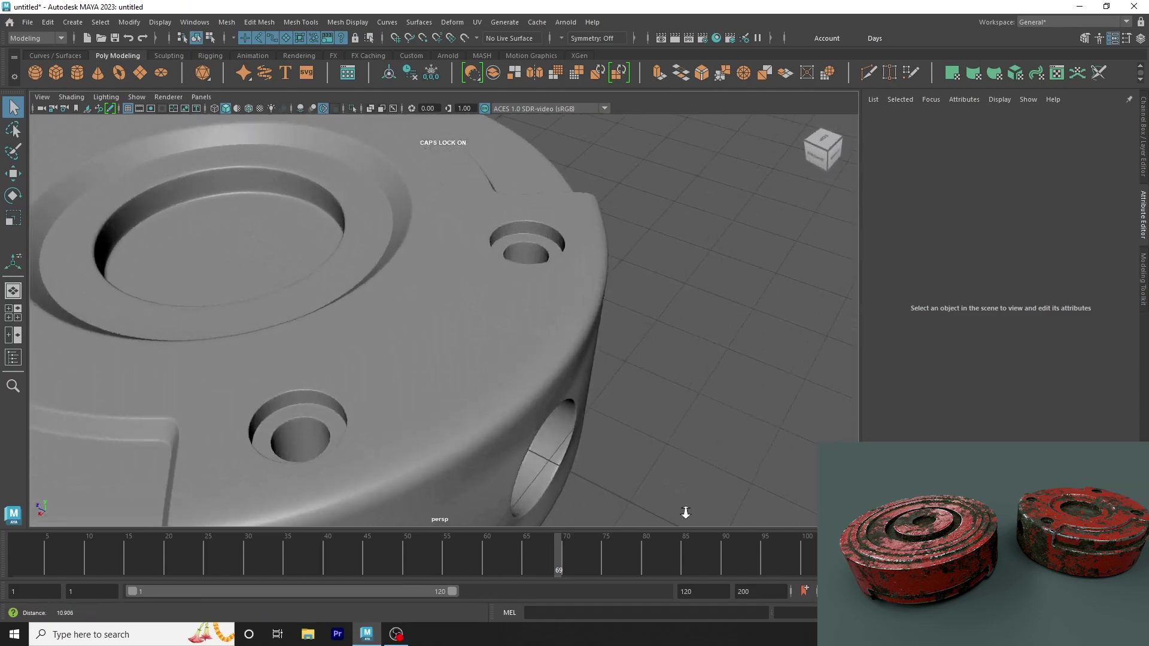
click(569, 310)
scroll(565, 385, down, 3)
scroll(221, 300, down, 5)
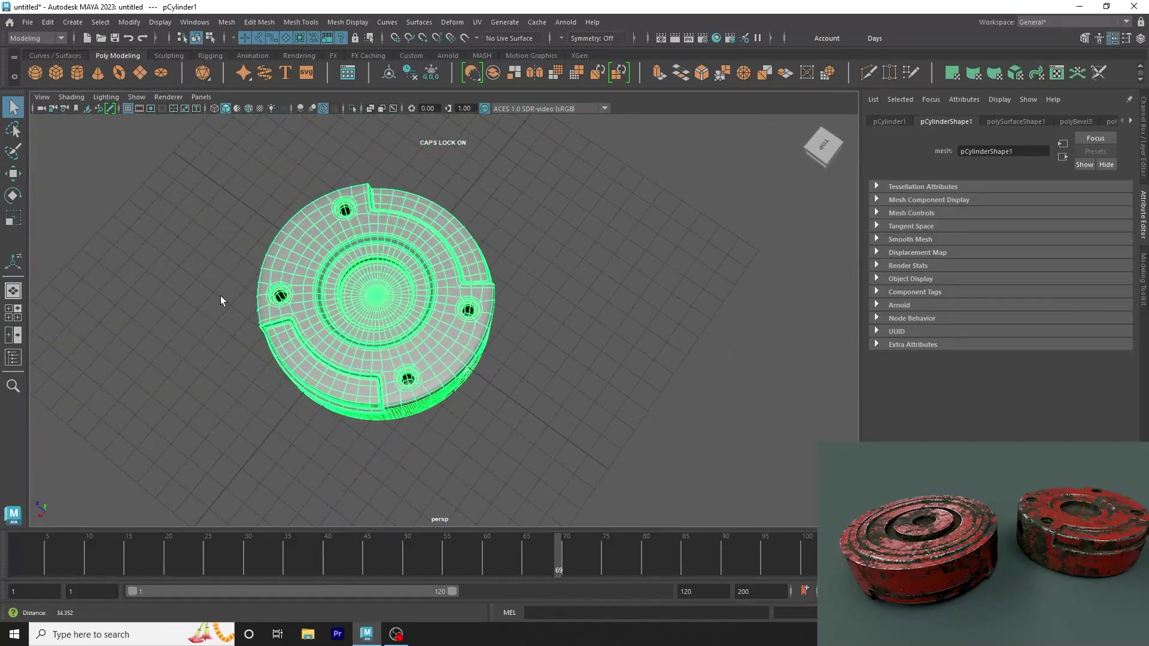
click(537, 416)
mouse_move(537, 415)
alt+mouse_down()
mouse_move(544, 275)
mouse_move(382, 346)
mouse_move(346, 388)
mouse_move(364, 346)
alt+mouse_up()
click(382, 346)
Step: Split the view, maximize the front view, then return to the perspective view
key(1)
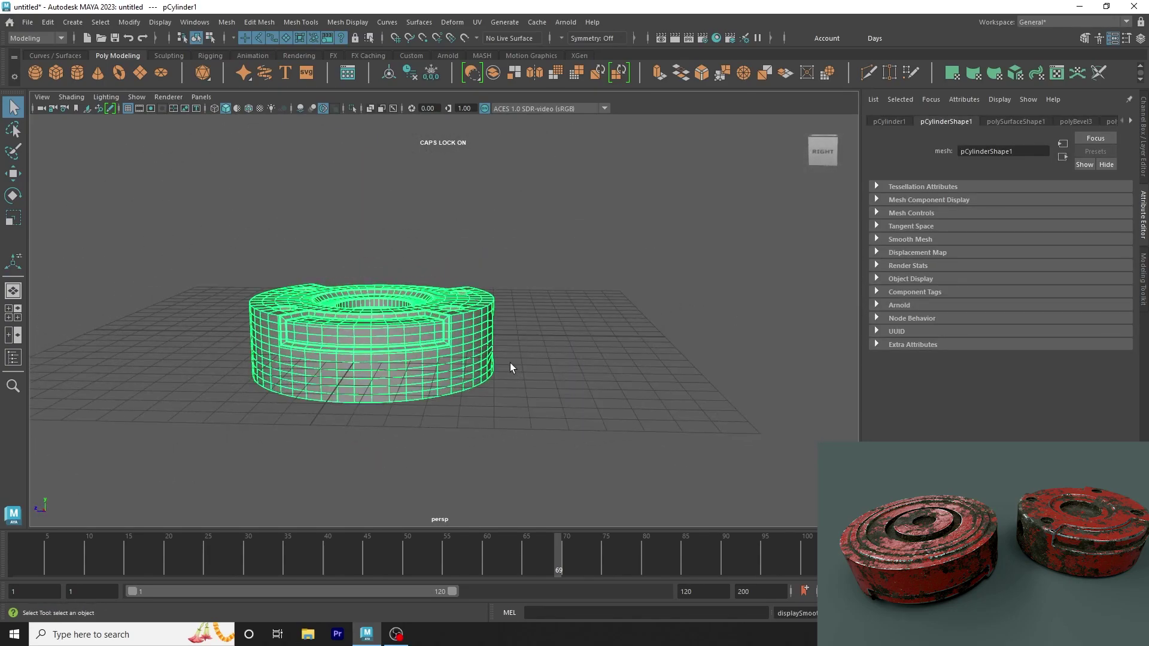
key(space)
key(space)
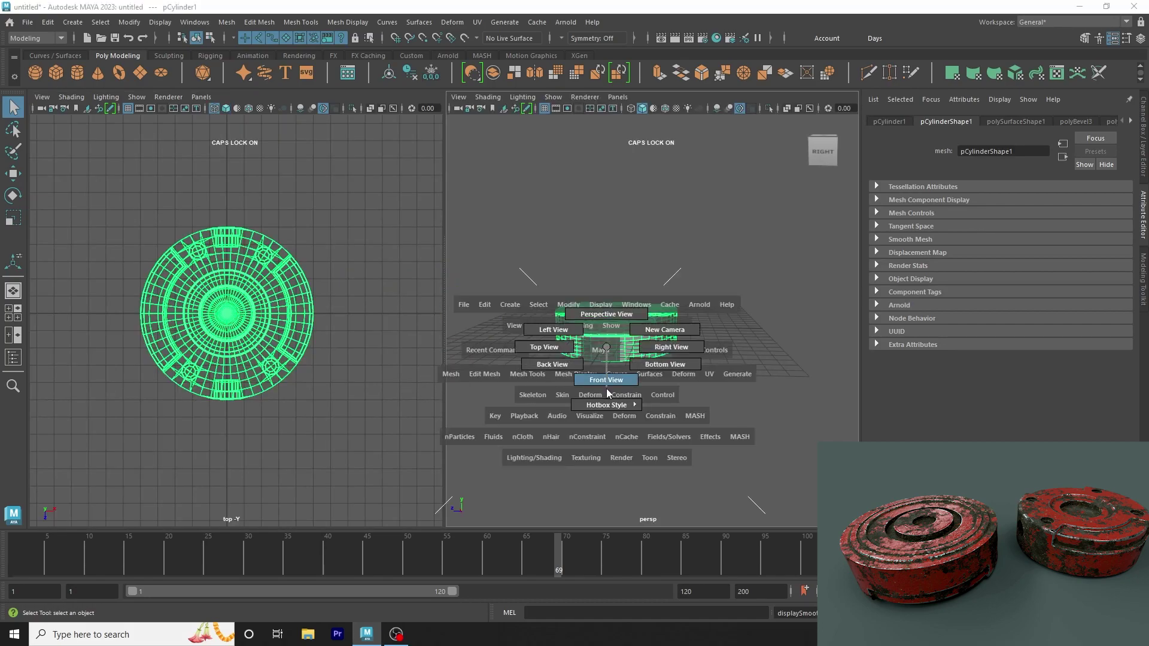
drag(585, 357, 605, 389)
key(space)
alt+middle_drag(663, 397, 695, 371)
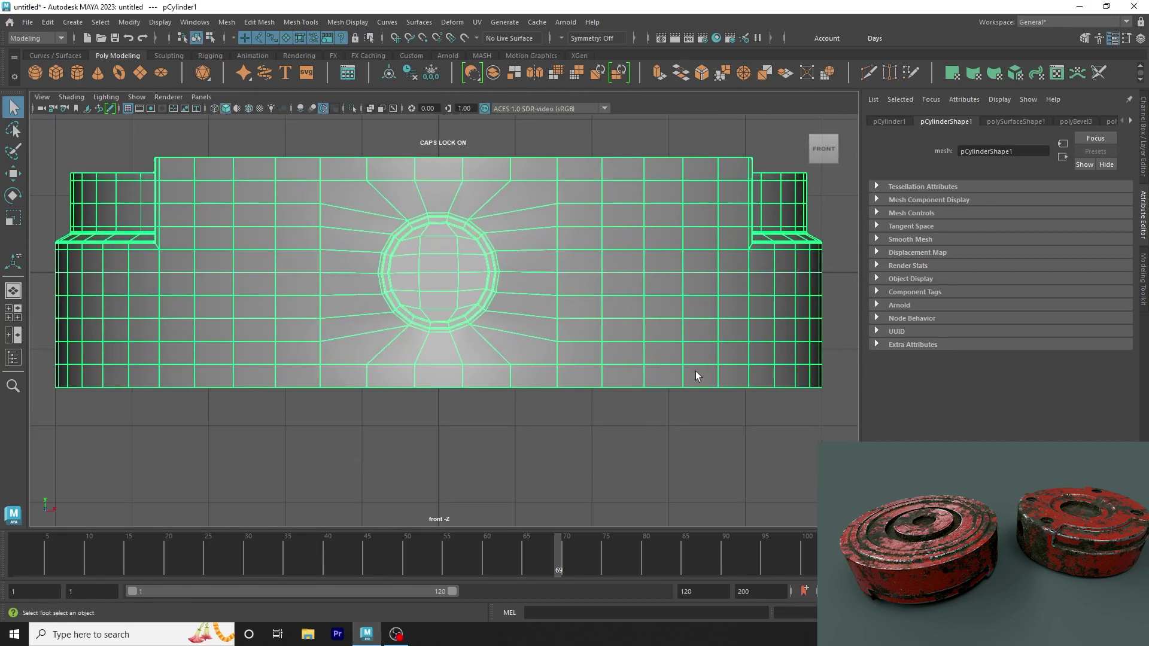
alt+right_drag(696, 371, 612, 383)
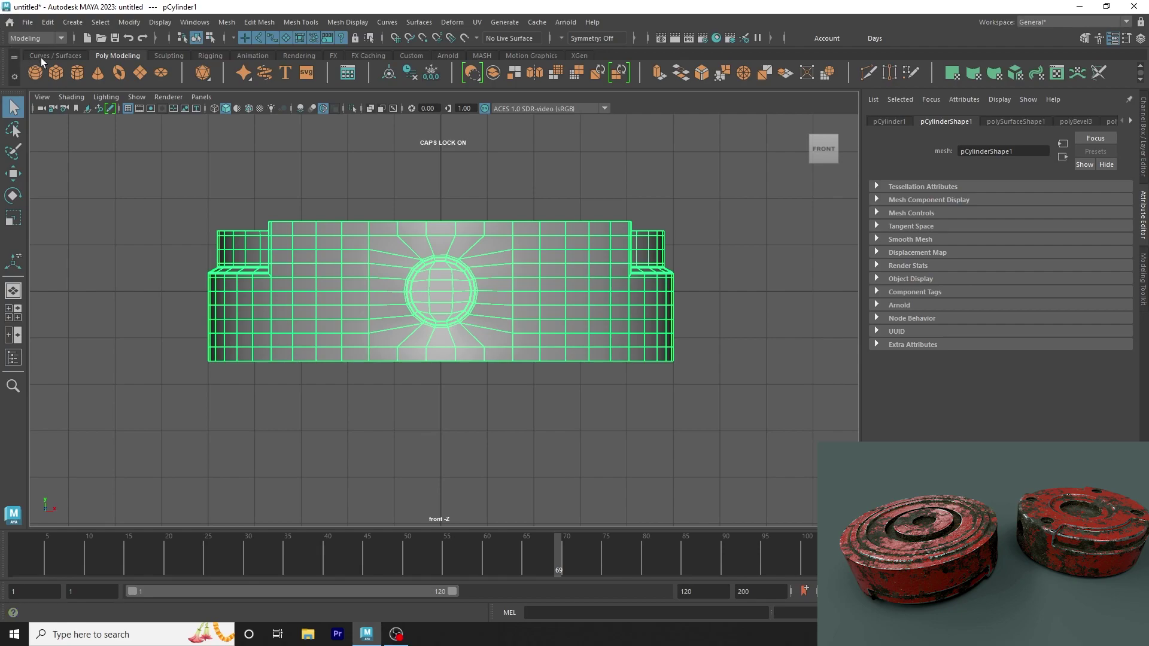
click(745, 383)
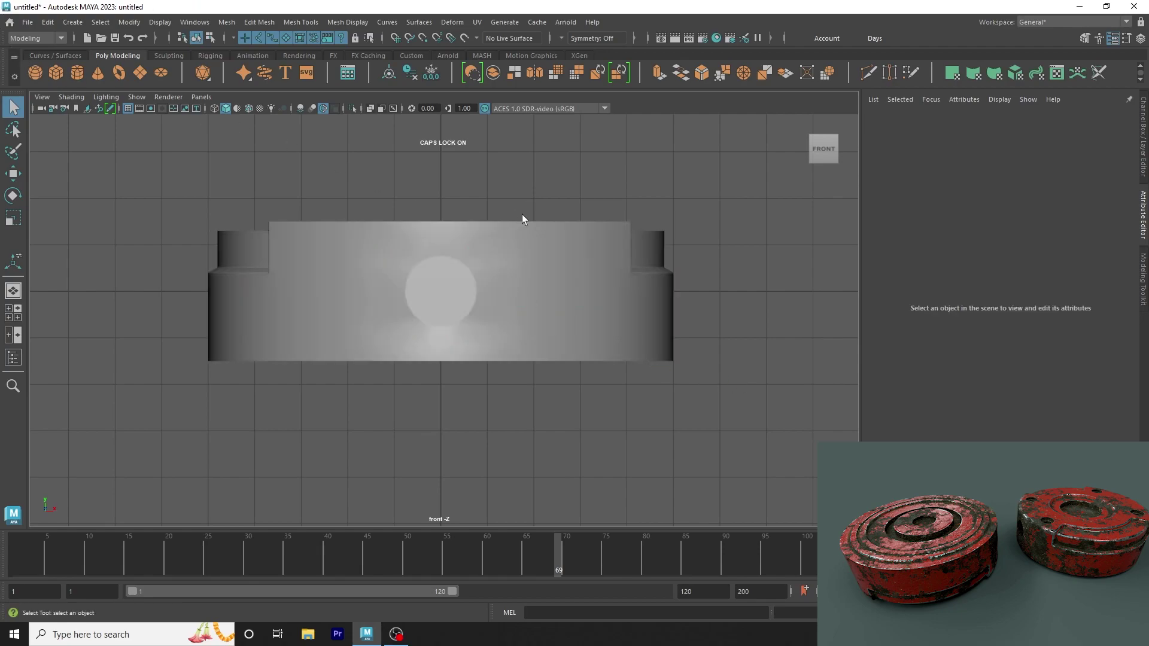
click(509, 278)
mouse_move(509, 278)
alt+right_down()
mouse_move(562, 321)
mouse_move(545, 236)
alt+right_up()
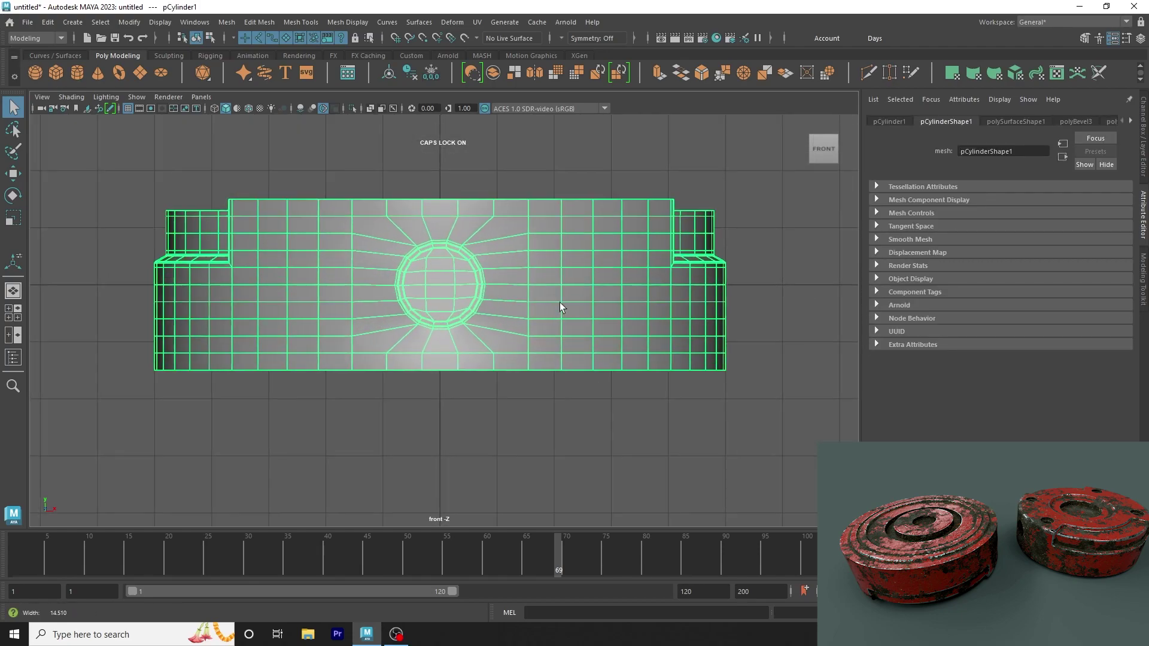
key(space)
click(544, 236)
Step: Harden the puck's edge normals after switching the right viewport to front and top views
alt+drag(708, 297, 703, 257)
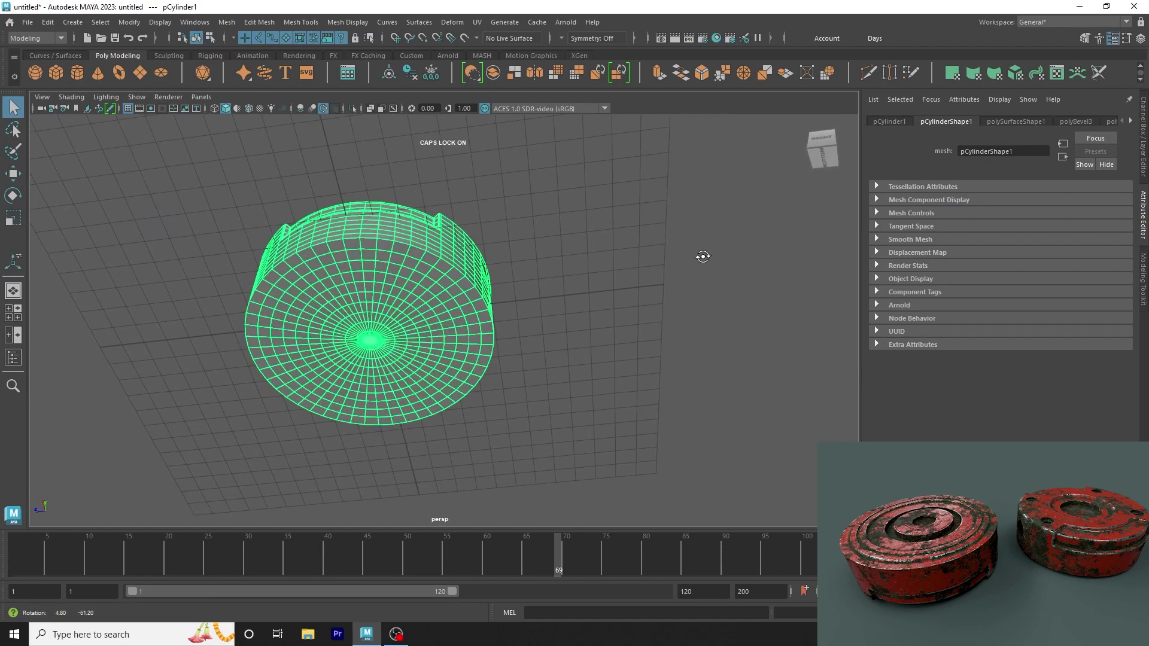
click(639, 277)
mouse_move(638, 277)
alt+mouse_down()
mouse_move(609, 359)
mouse_move(462, 385)
mouse_move(662, 390)
mouse_move(658, 445)
mouse_move(475, 338)
mouse_move(500, 238)
mouse_move(457, 259)
mouse_move(519, 448)
alt+mouse_up()
click(475, 338)
key(space)
key(space)
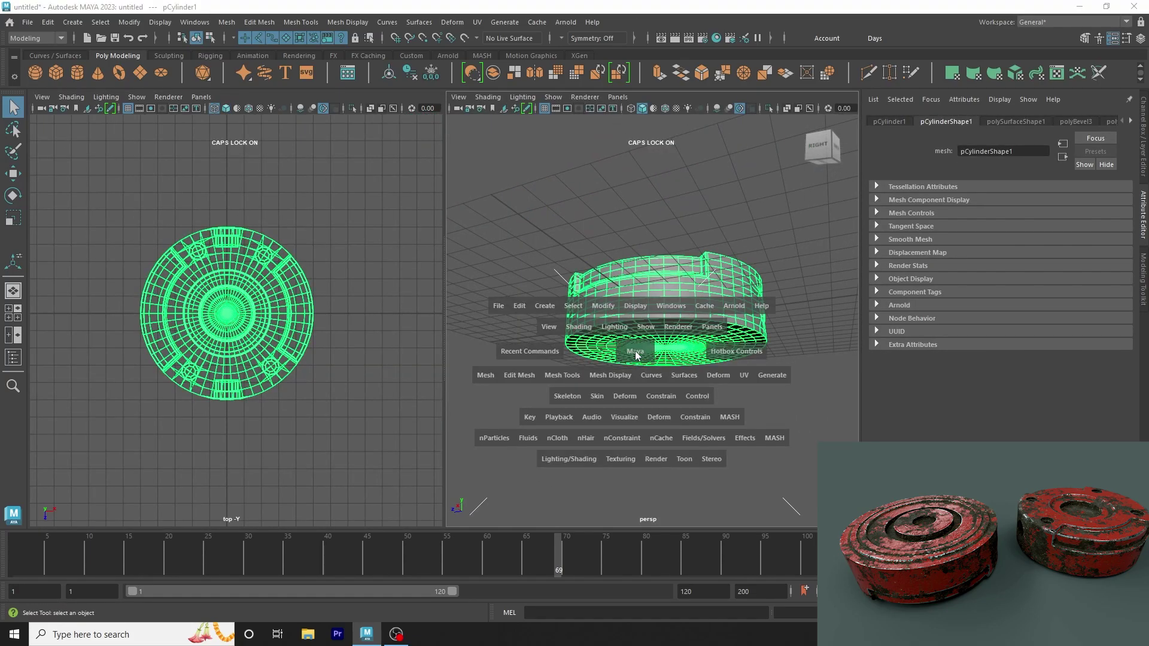
drag(632, 358, 644, 389)
key(space)
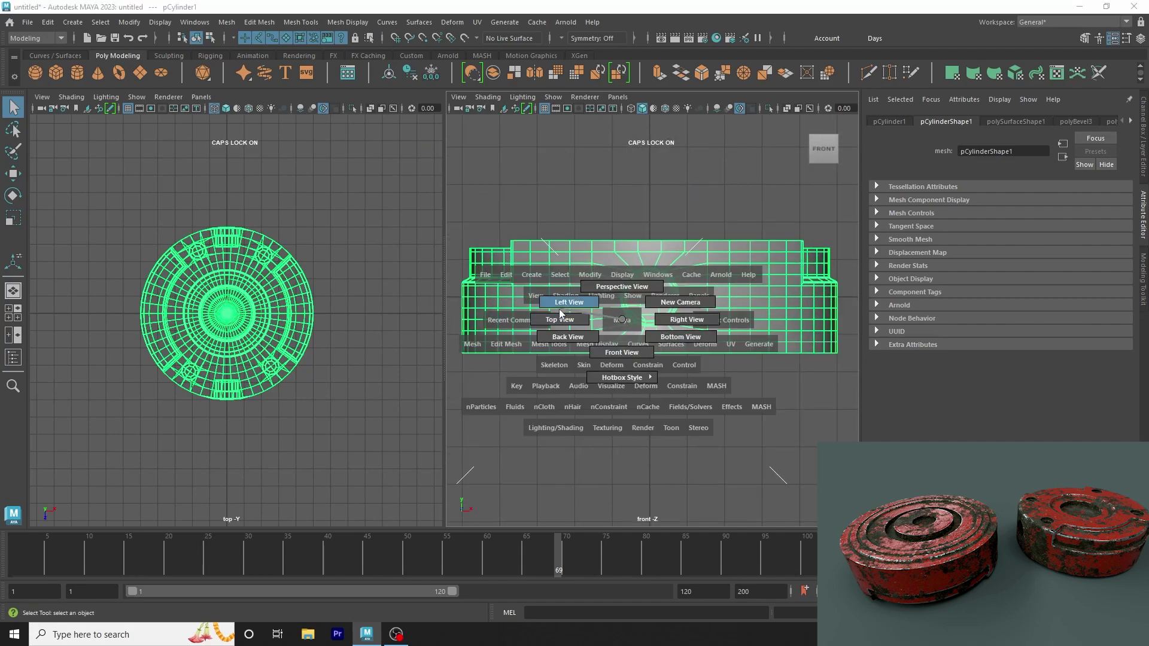
drag(600, 335, 600, 297)
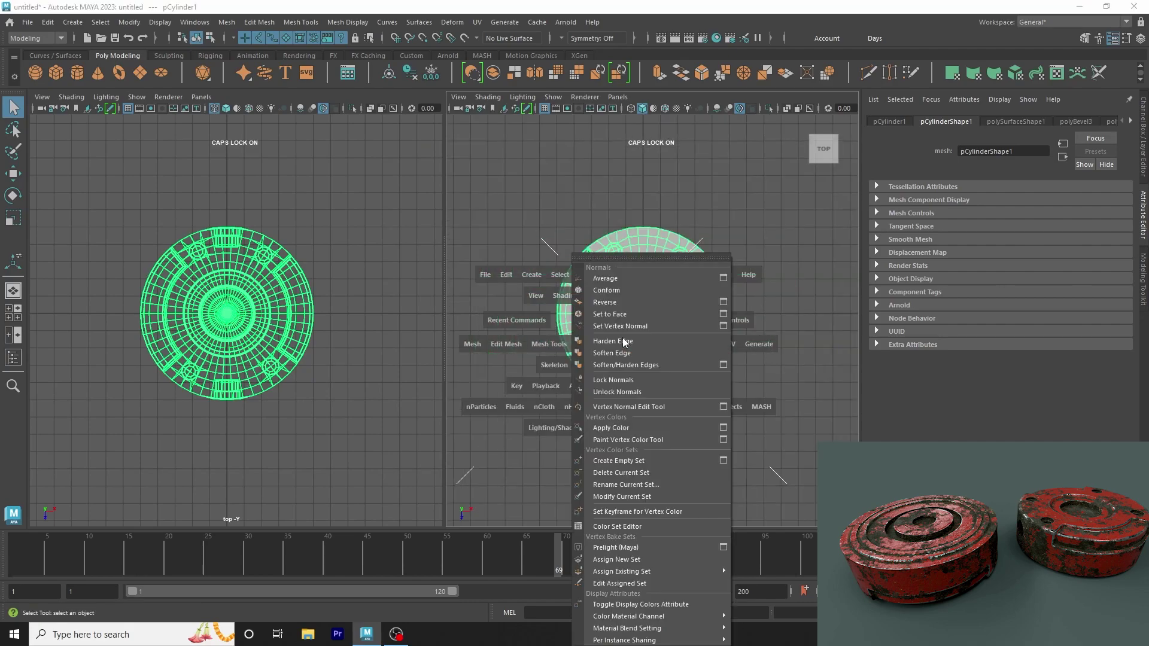
drag(598, 344, 617, 311)
Step: Check the puck in left and right side views, then maximize perspective and orbit
key(space)
drag(544, 293, 514, 294)
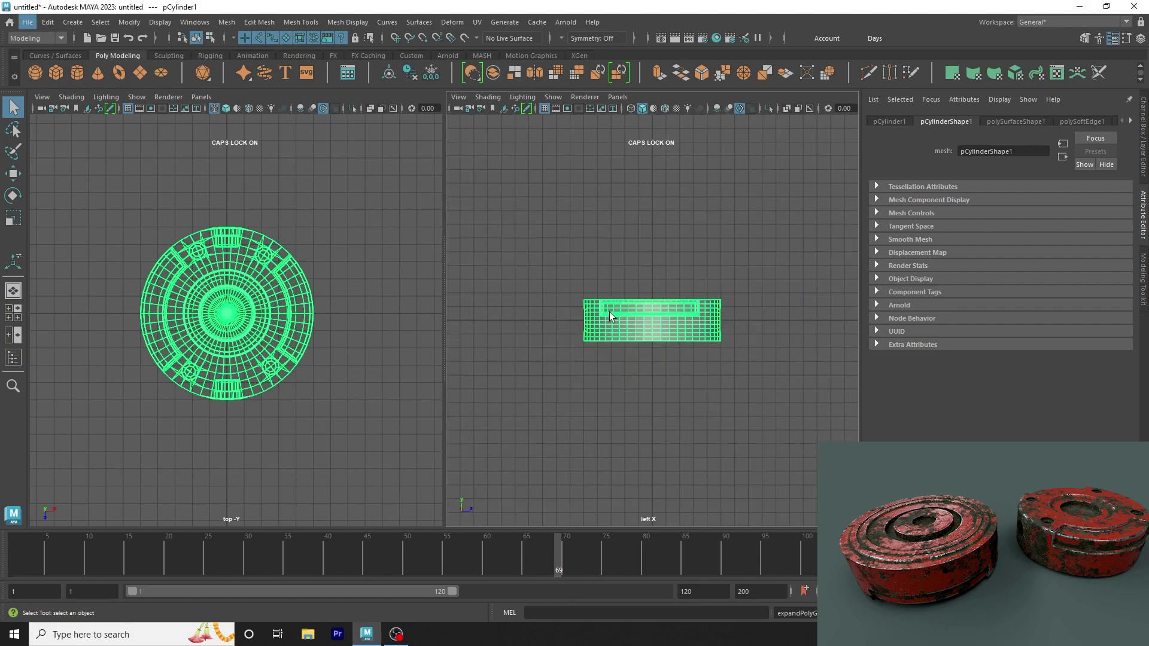
key(f)
key(space)
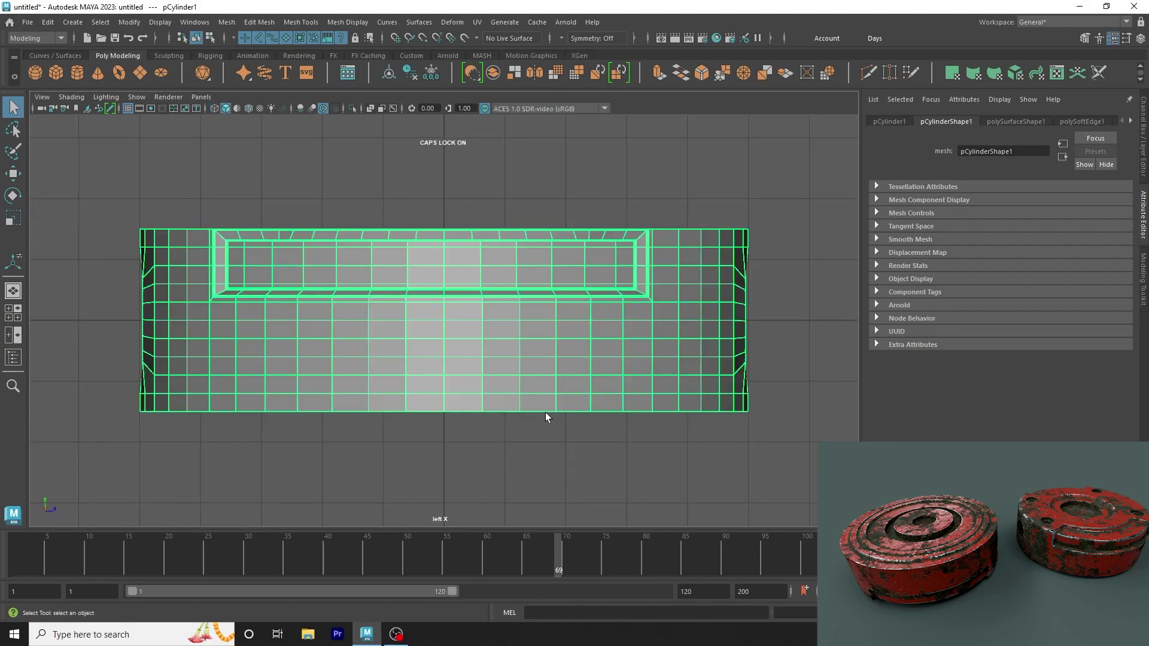
key(space)
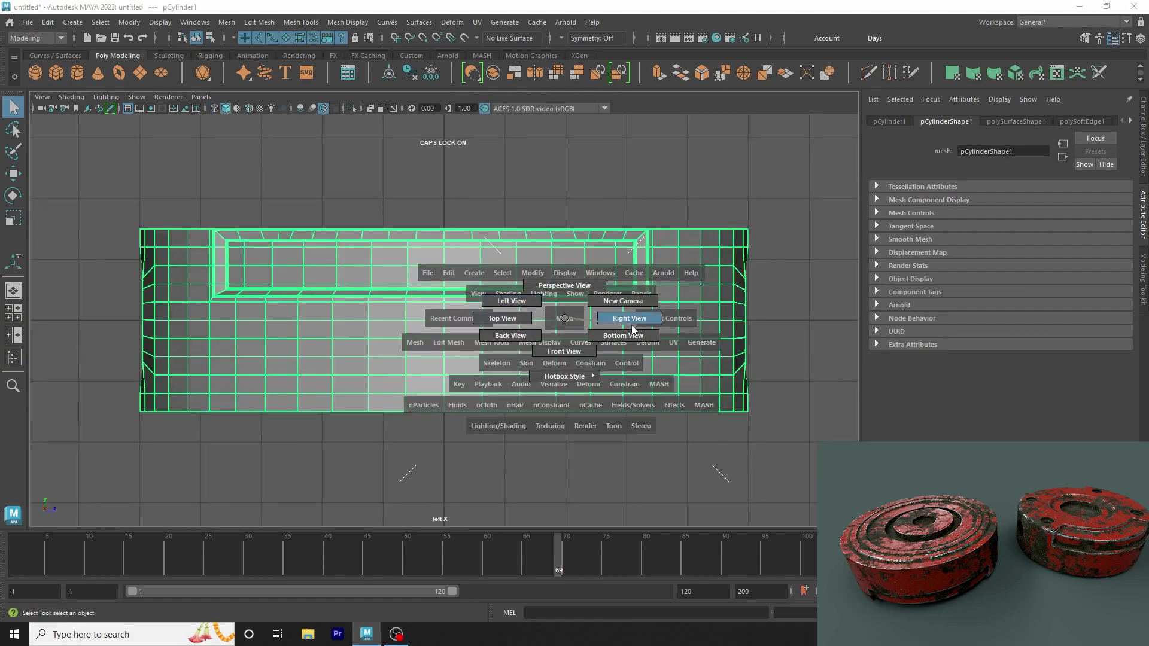
drag(566, 321, 630, 325)
key(space)
mouse_move(531, 257)
mouse_down()
mouse_move(530, 145)
mouse_move(724, 222)
mouse_move(480, 309)
mouse_move(420, 228)
mouse_up()
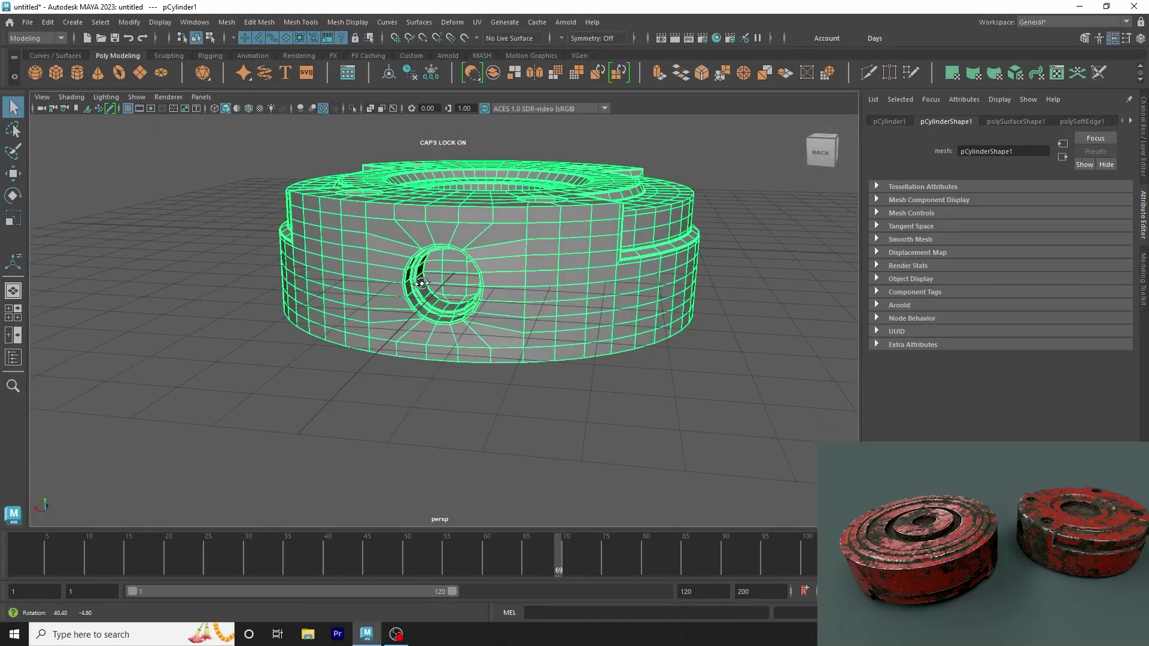
Step: Select two adjacent face loops on the puck's underside in face mode
right_drag(410, 241, 401, 203)
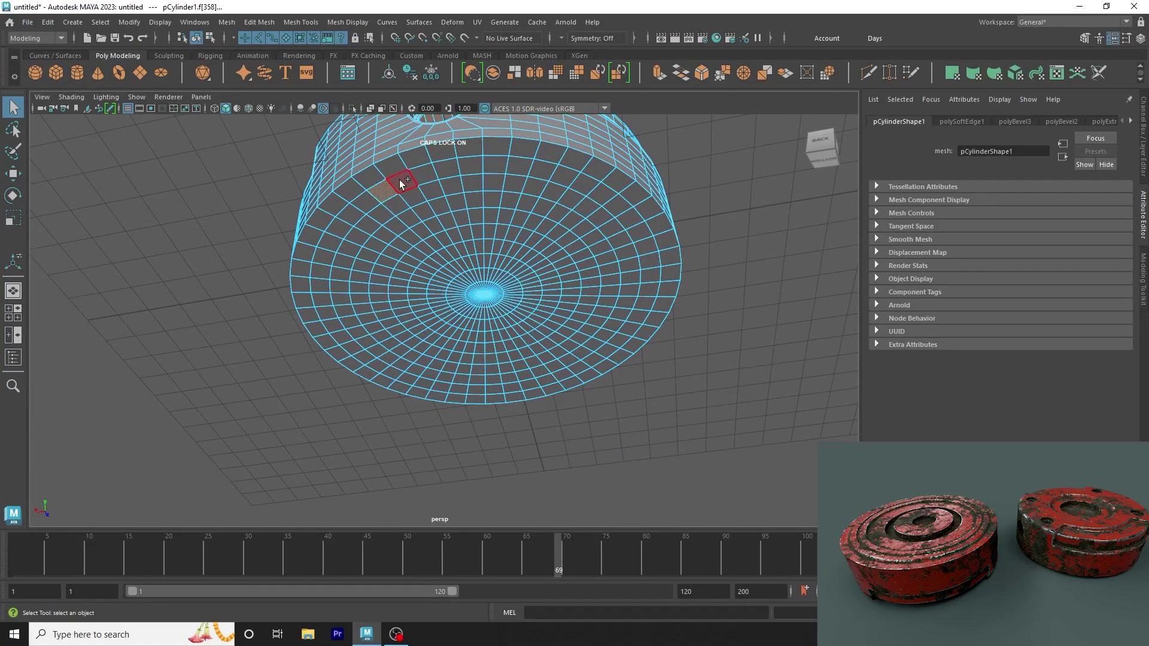
drag(422, 174, 582, 183)
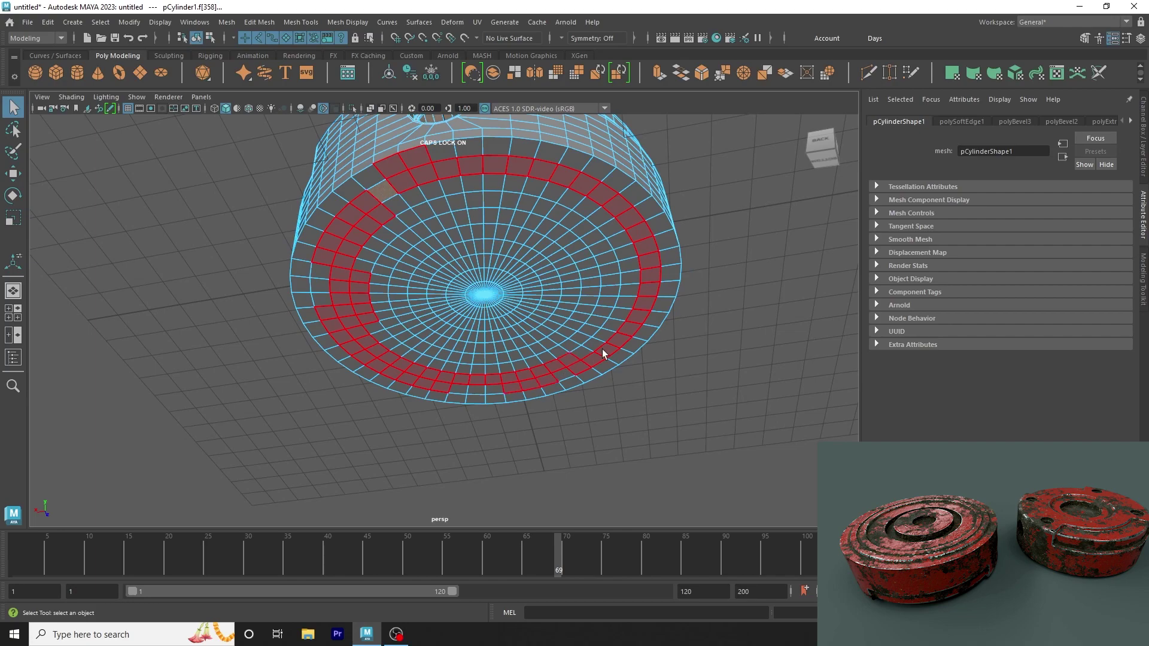
drag(473, 375, 547, 346)
click(447, 182)
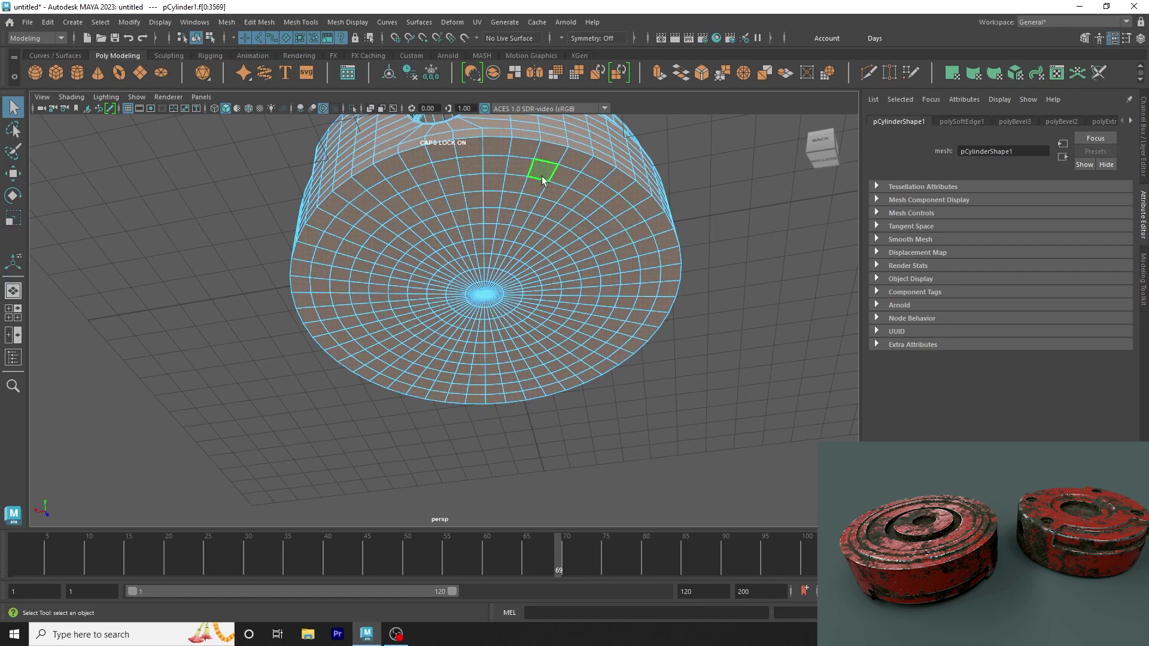
double_click(566, 171)
click(583, 183)
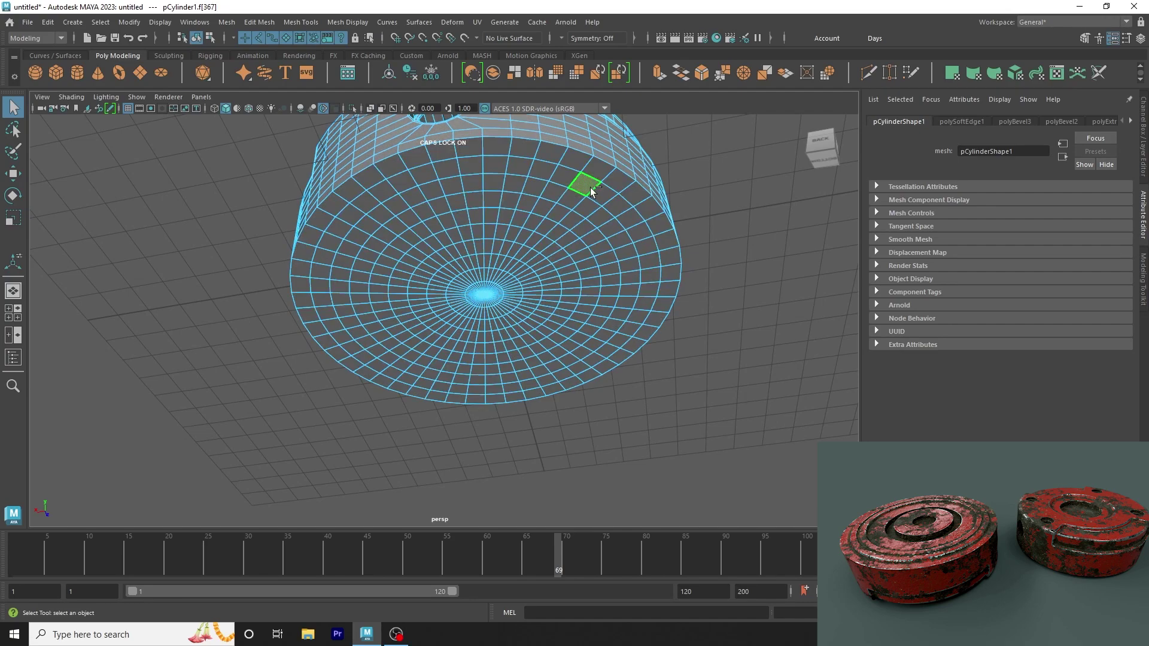
double_click(602, 196)
shift+double_click(598, 218)
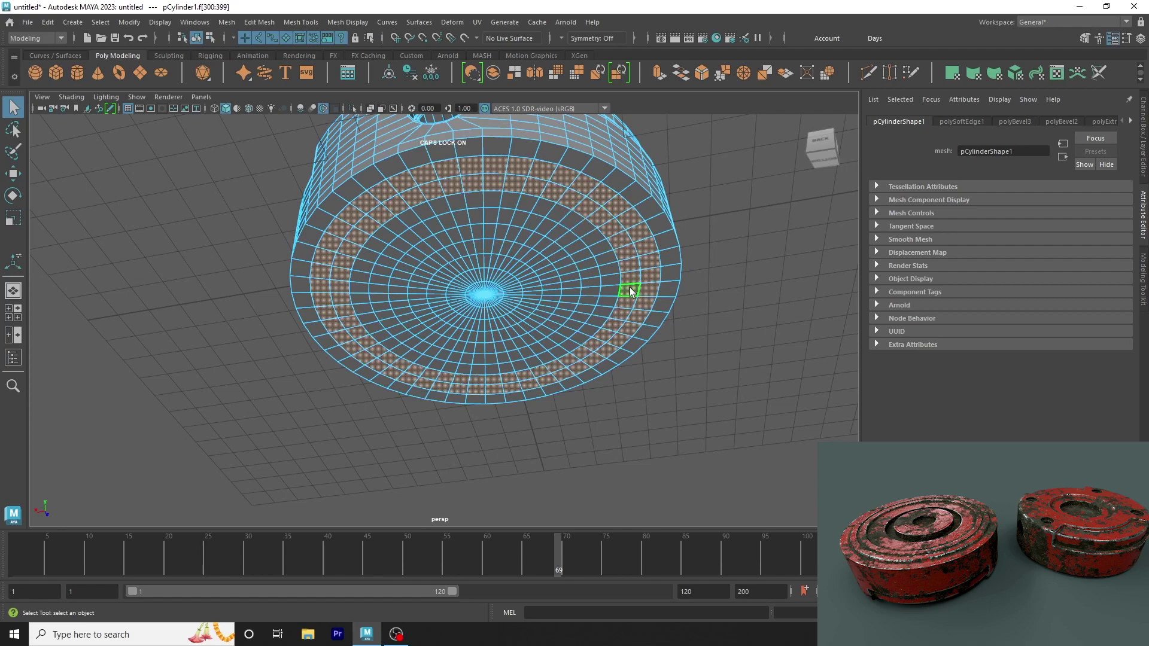
key(4)
mouse_move(630, 292)
alt+mouse_down()
mouse_move(655, 363)
mouse_move(543, 280)
mouse_move(518, 319)
mouse_move(693, 446)
alt+mouse_up()
key(5)
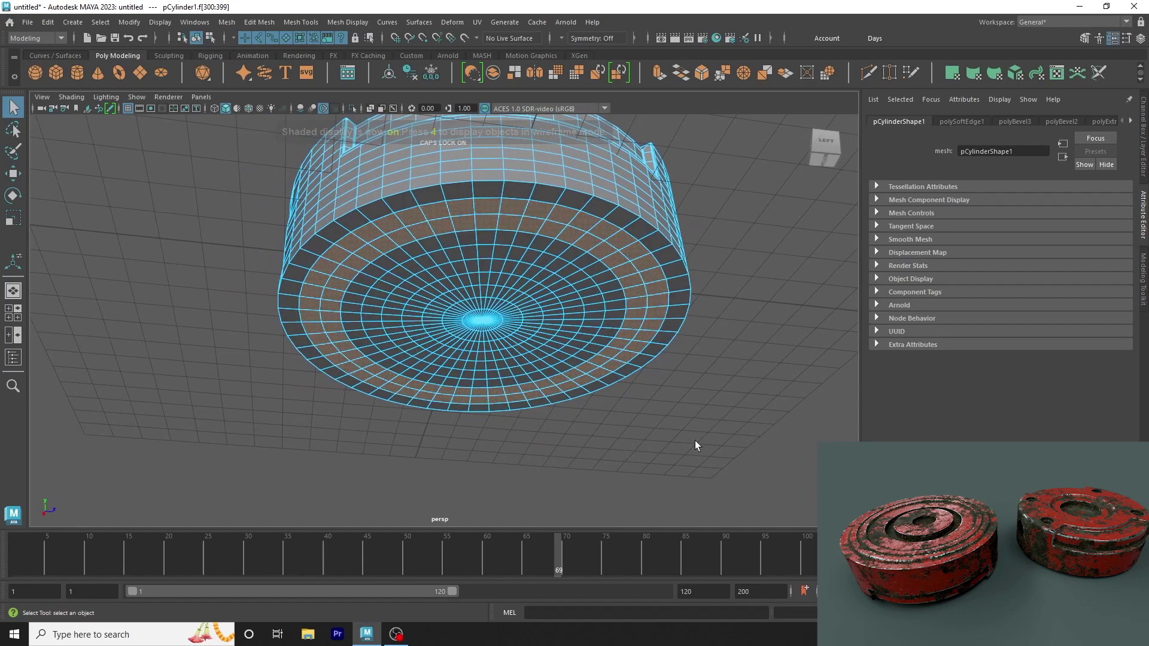
alt+right_drag(334, 328, 468, 329)
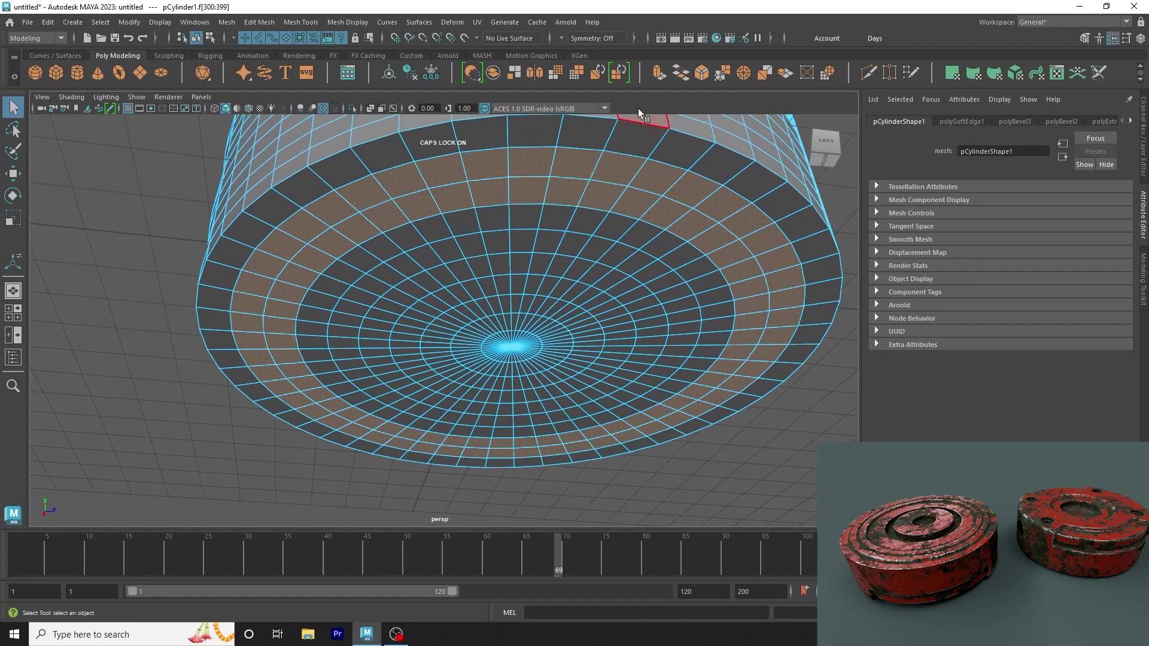
Step: Extrude the two face rings with Offset 0.09 and Local Translate Z 0.13
key(ctrl+e)
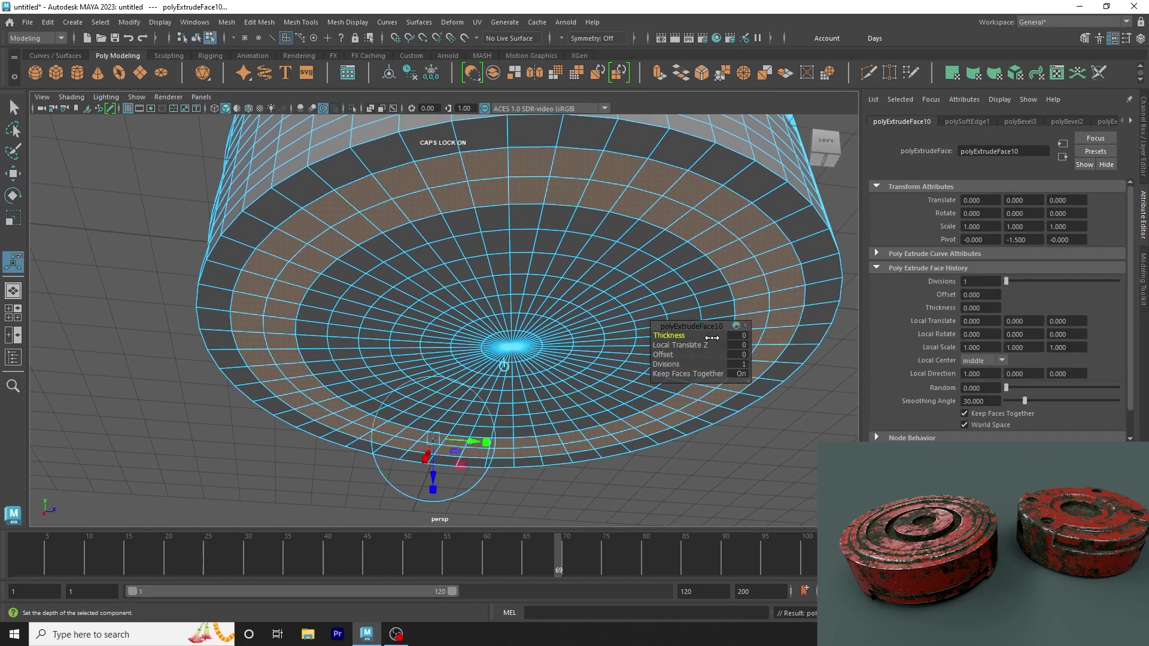
mouse_move(665, 345)
mouse_down()
mouse_move(658, 351)
mouse_move(685, 346)
mouse_up()
mouse_move(590, 283)
alt+mouse_down()
mouse_move(608, 302)
mouse_move(681, 317)
mouse_move(664, 355)
mouse_move(693, 348)
alt+mouse_up()
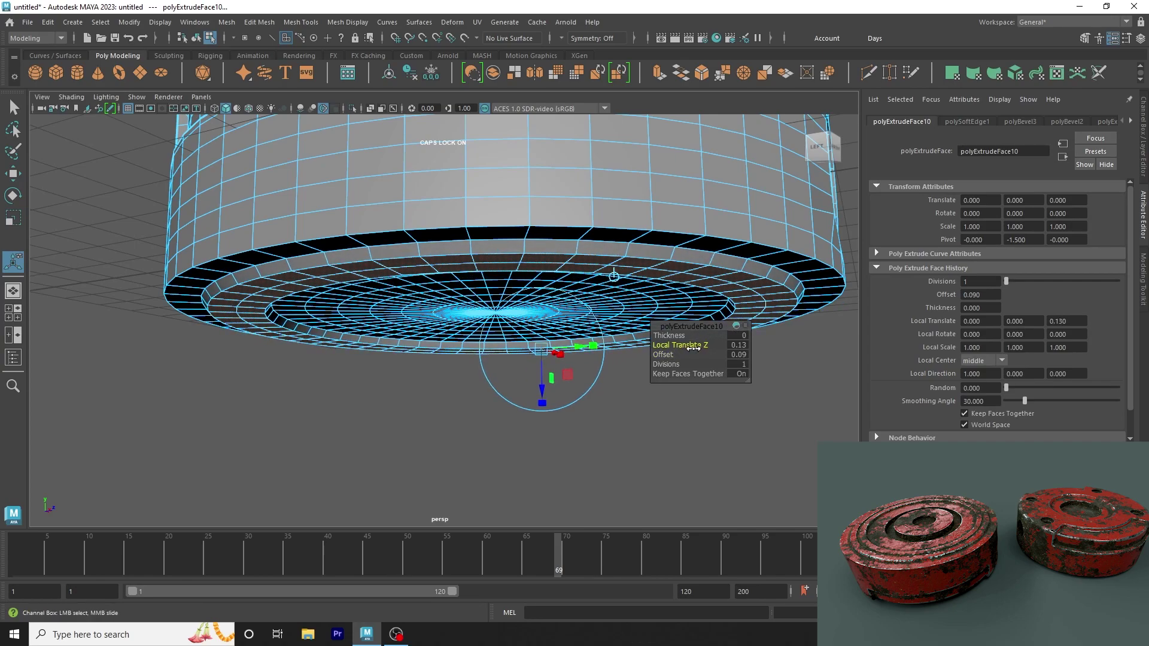
mouse_move(430, 250)
alt+mouse_down()
mouse_move(418, 216)
mouse_move(244, 192)
alt+mouse_up()
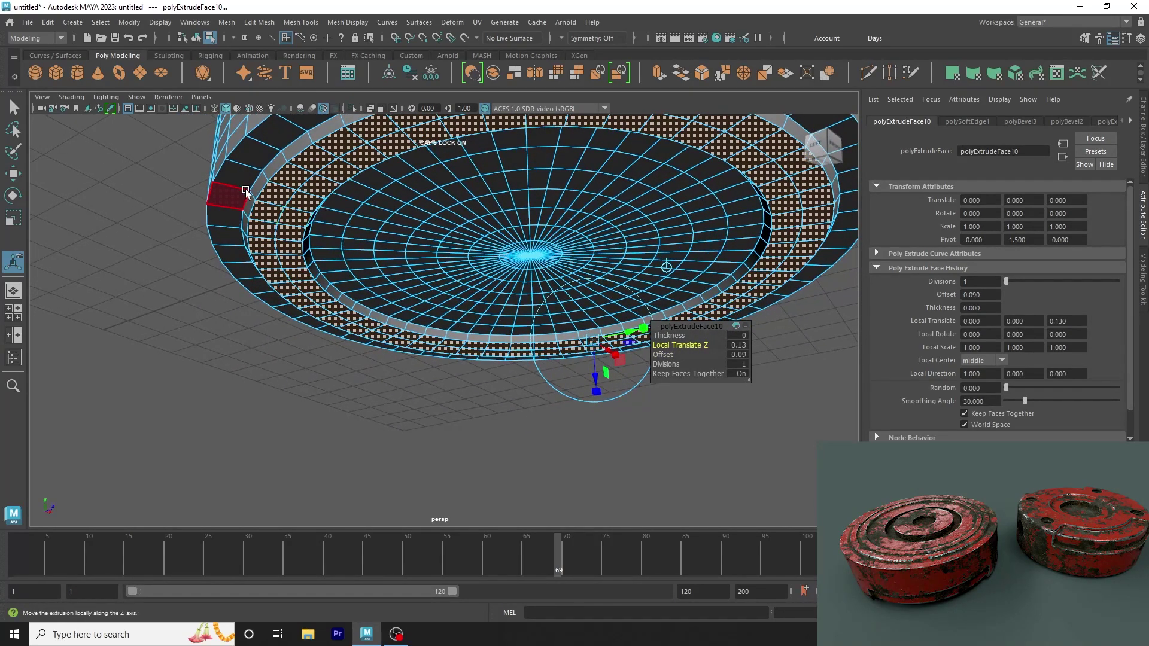
right_drag(255, 170, 257, 146)
Step: Bevel an underside edge loop with a fraction of 0.2
double_click(326, 165)
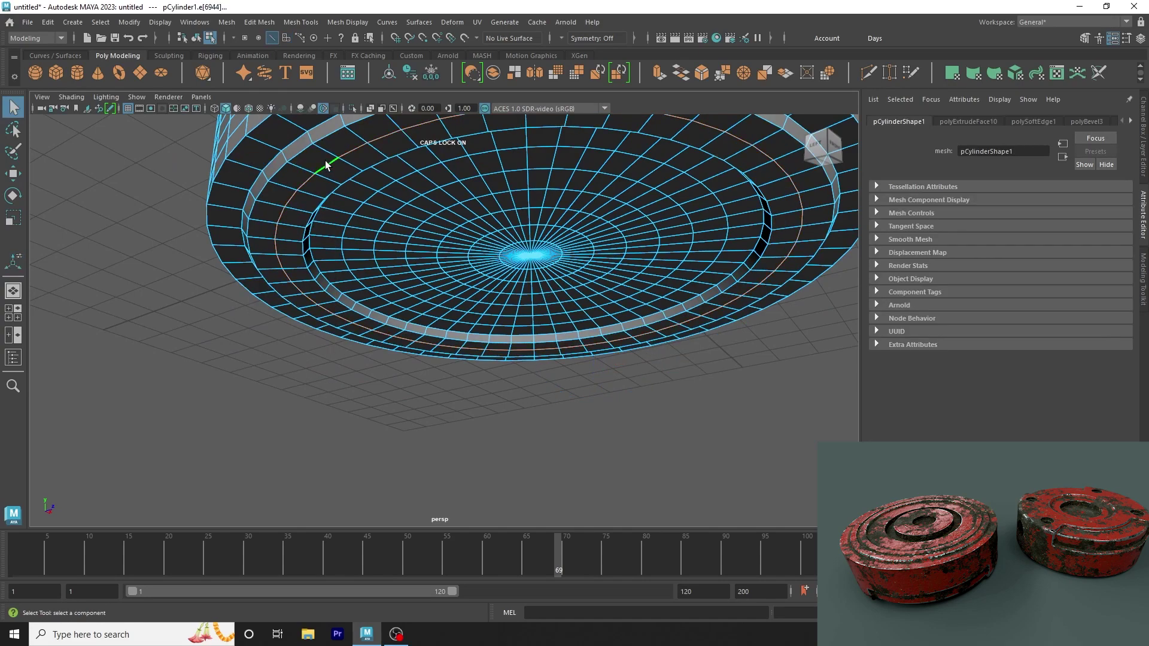
key(ctrl+b)
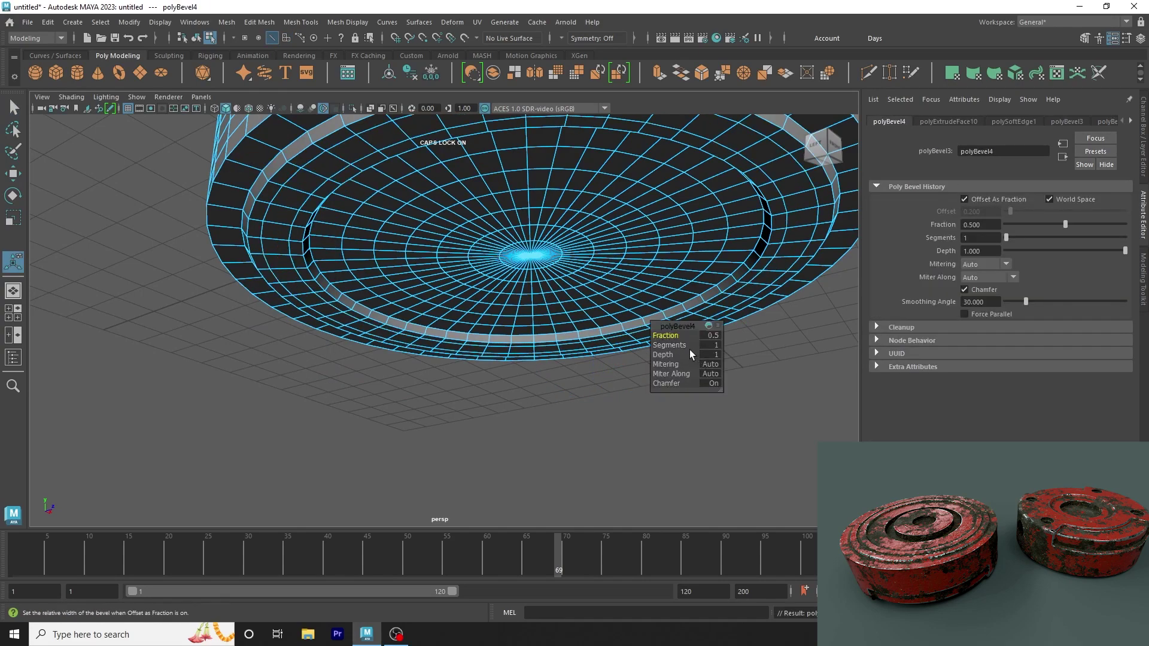
drag(665, 336, 656, 343)
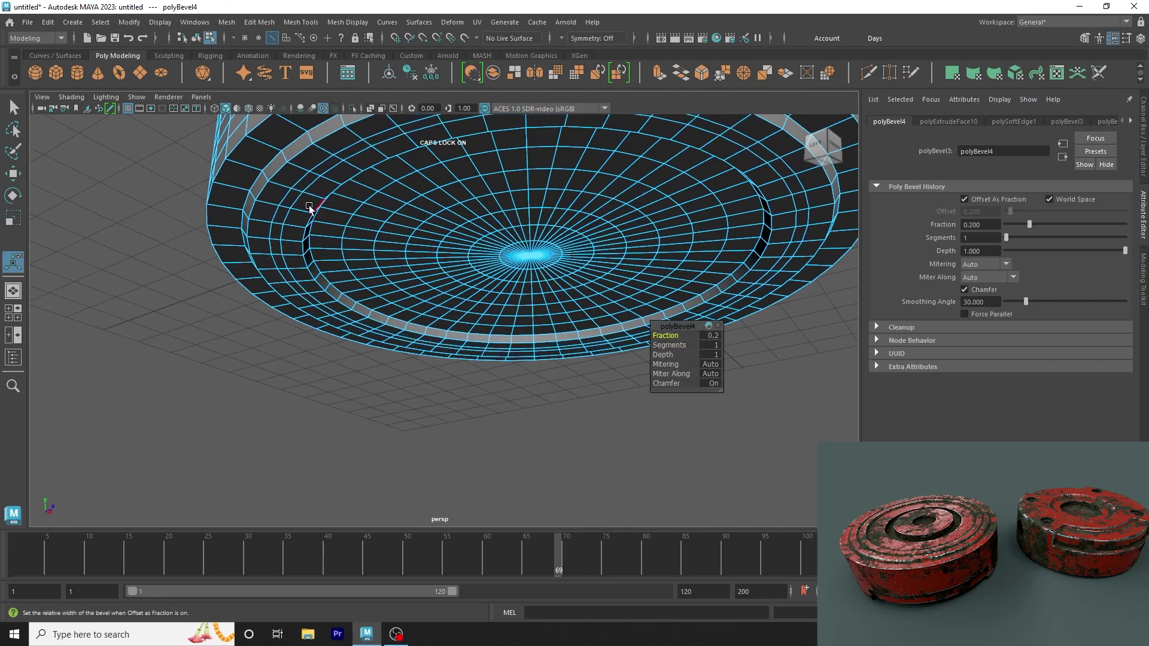
right_drag(308, 179, 301, 219)
Step: Extrude the new bevel face loop inward with Local Translate Z -0.03 and Offset 0.01
double_click(308, 184)
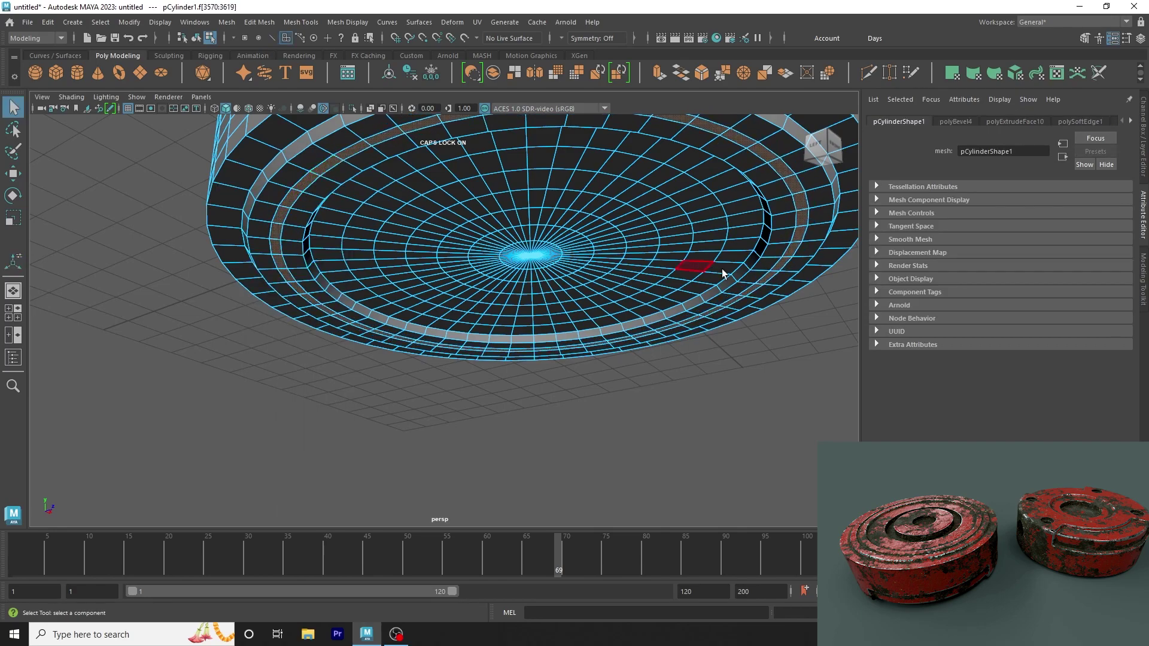
mouse_move(721, 271)
alt+mouse_down()
mouse_move(735, 249)
mouse_move(716, 184)
alt+mouse_up()
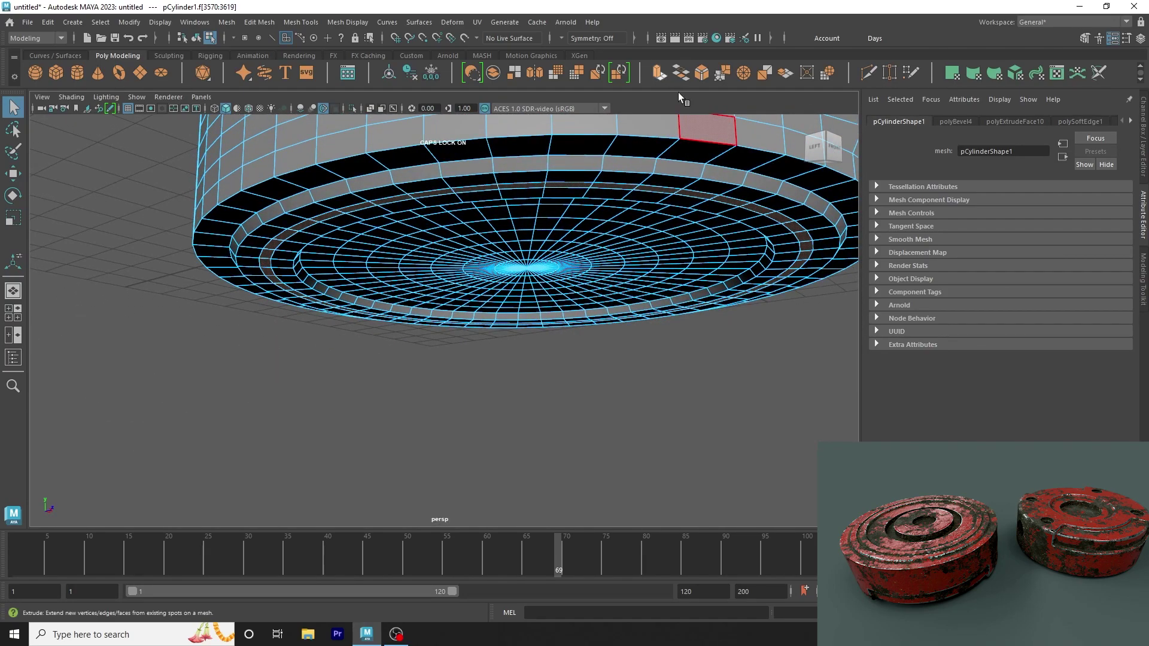
click(659, 73)
drag(680, 345, 696, 345)
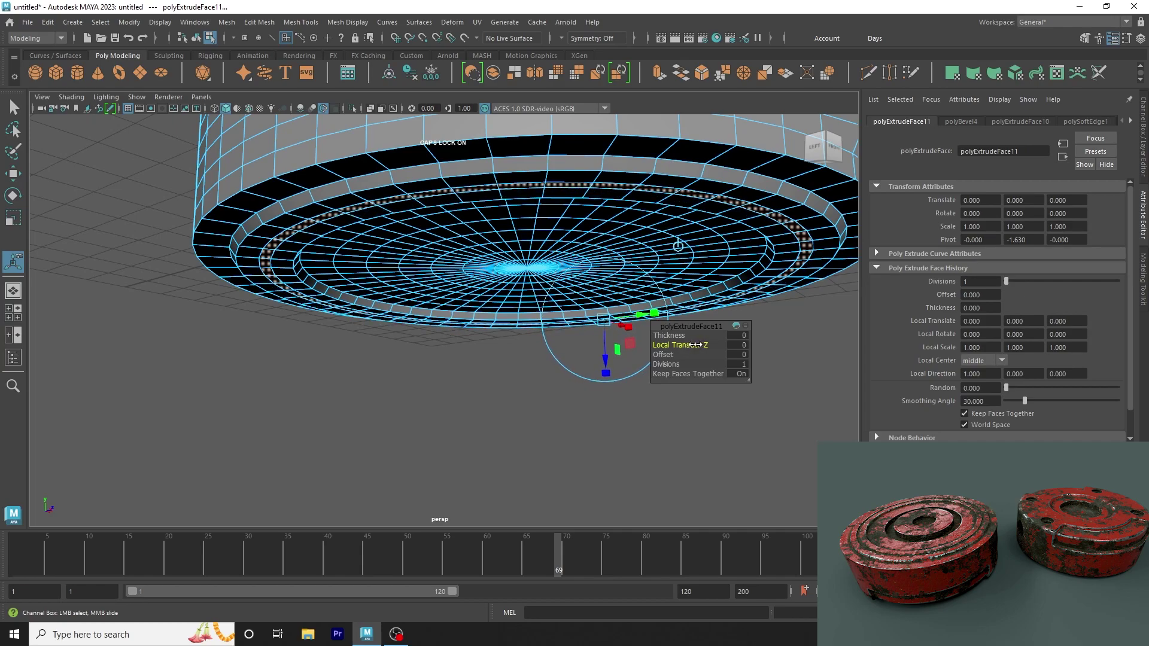
scroll(325, 271, up, 3)
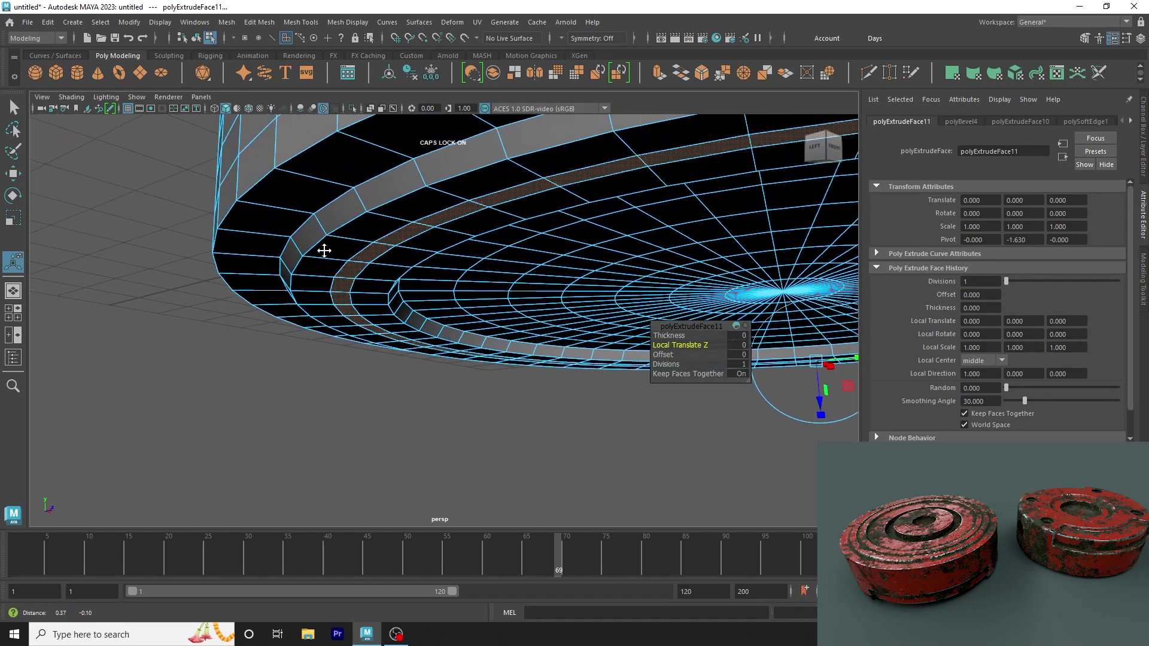
alt+drag(324, 271, 410, 249)
drag(690, 343, 663, 355)
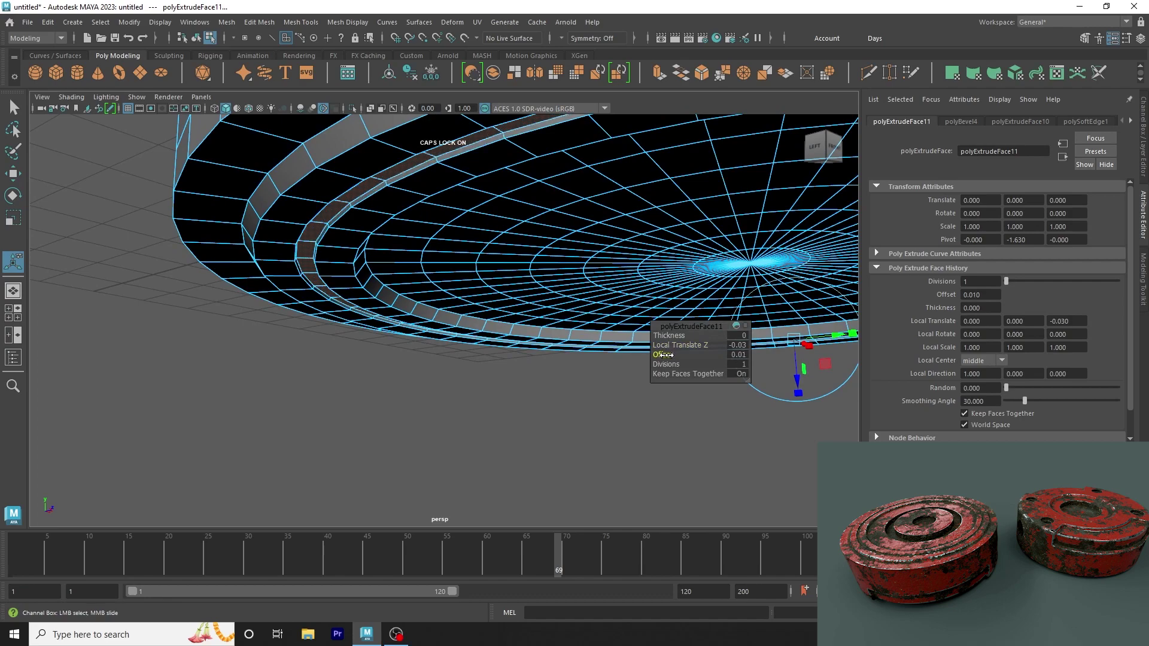
Step: Preview the puck smoothed in object mode and orbit to view its top
key(F8)
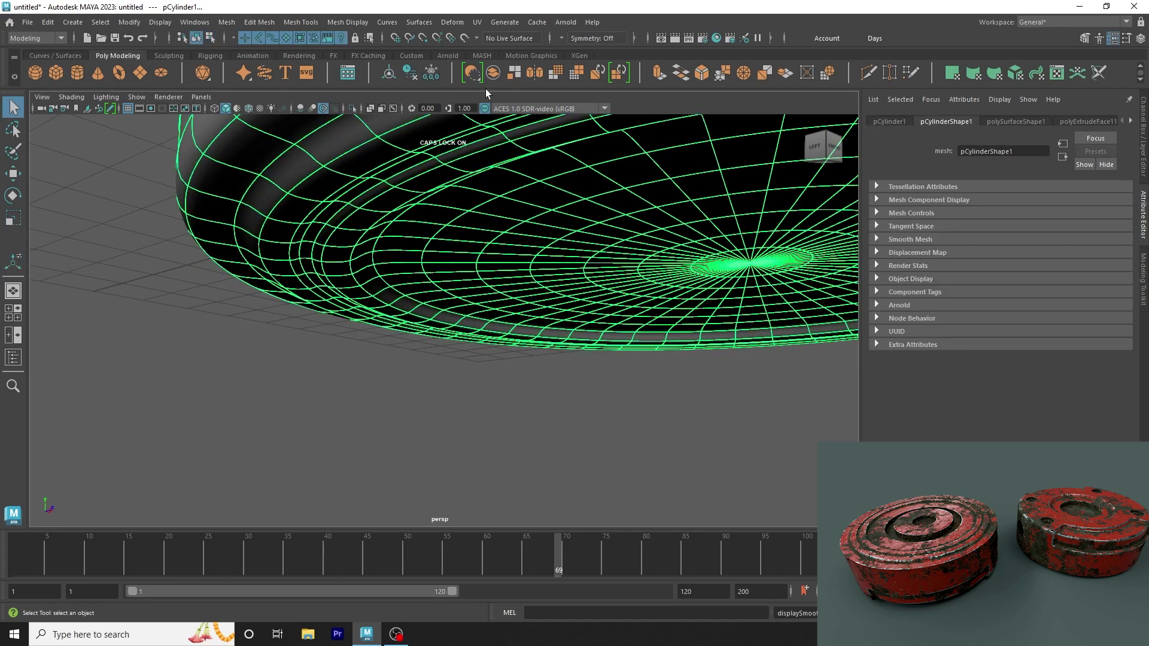
key(3)
click(283, 380)
alt+drag(283, 381, 277, 149)
scroll(520, 364, up, 5)
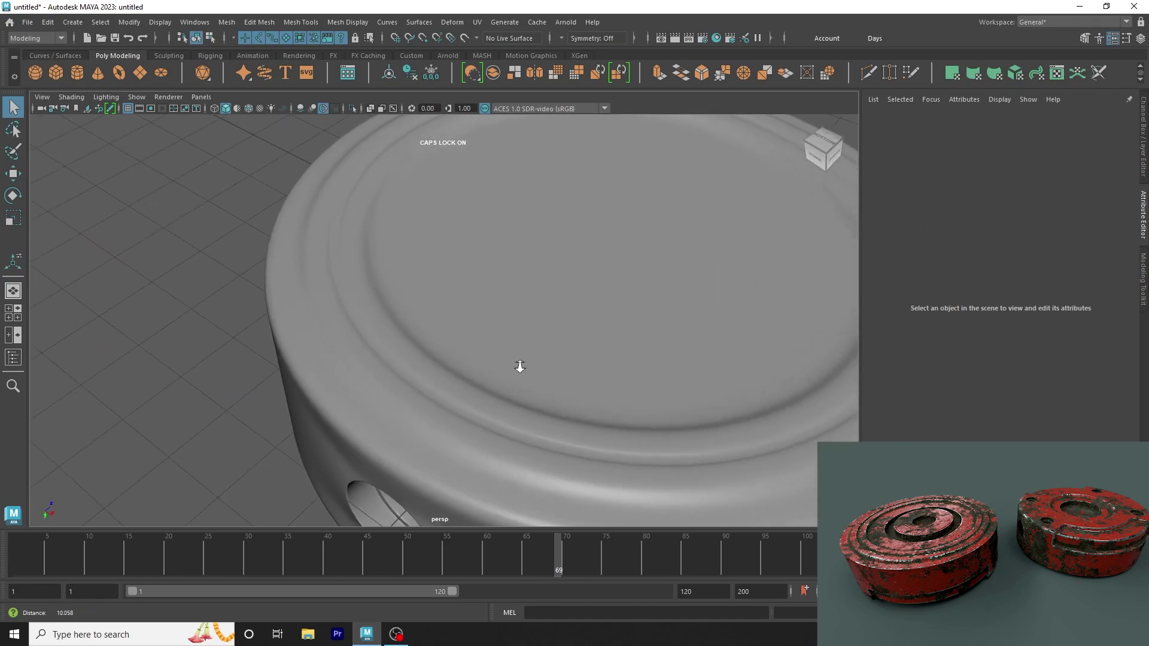
alt+drag(521, 364, 448, 356)
scroll(449, 356, down, 3)
click(321, 350)
mouse_move(321, 350)
alt+mouse_down()
mouse_move(379, 351)
mouse_move(436, 271)
alt+mouse_up()
key(1)
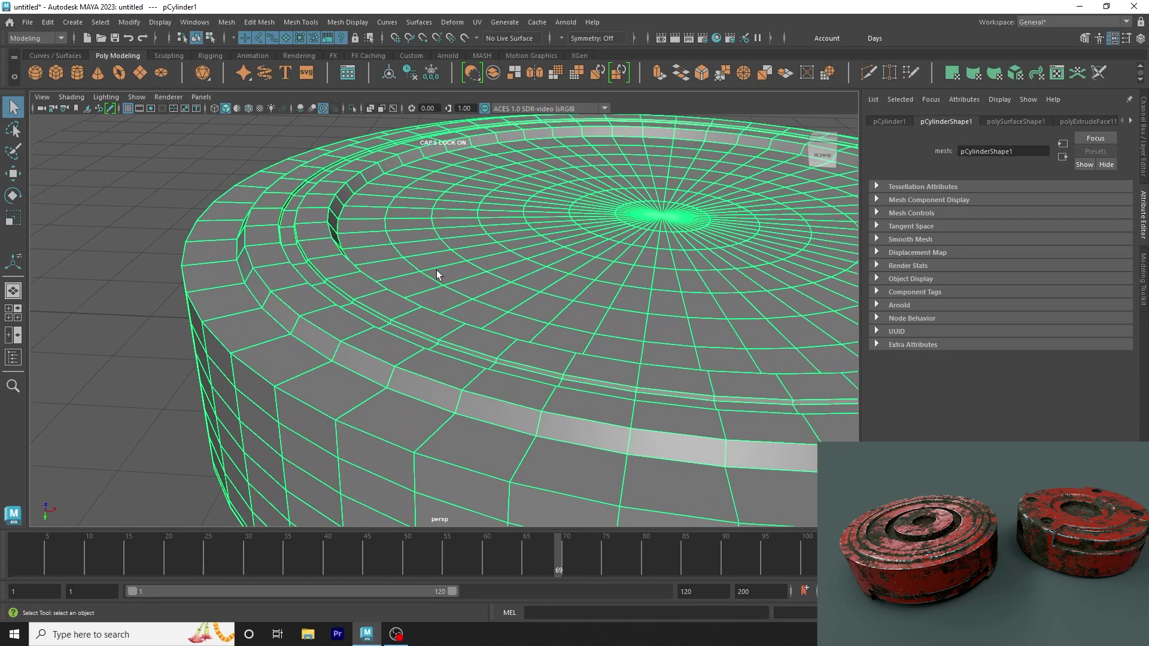
Step: Extrude a top face ring as a groove with Offset 0.03 and Local Translate Z -0.05
key(F11)
double_click(318, 264)
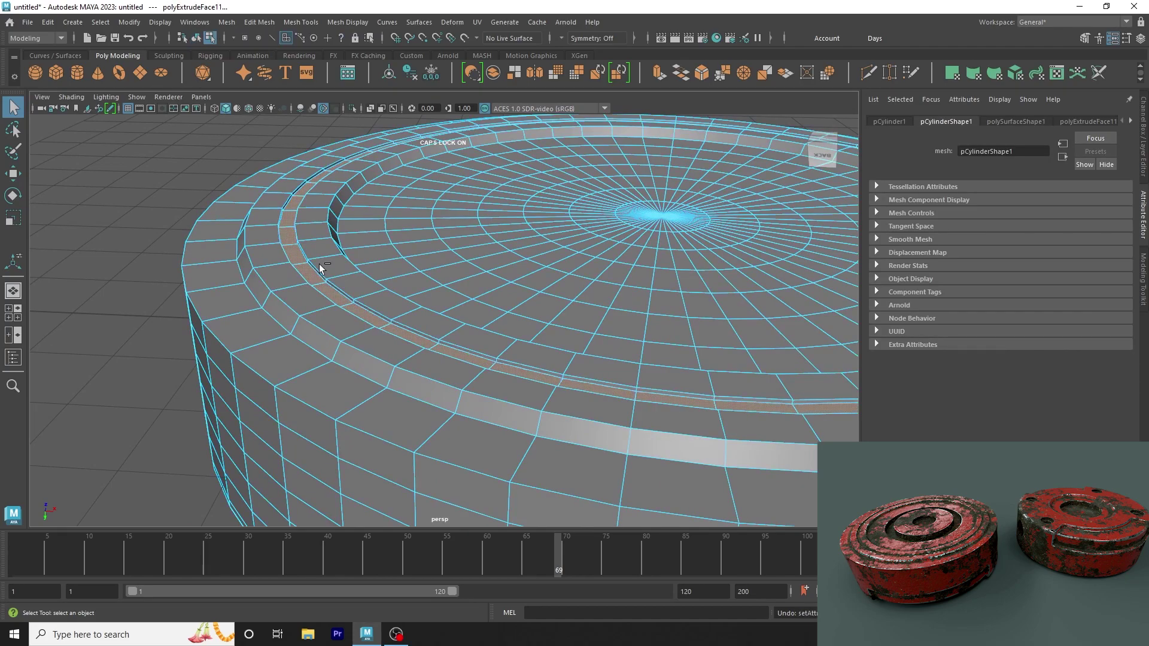
alt+drag(319, 264, 372, 300)
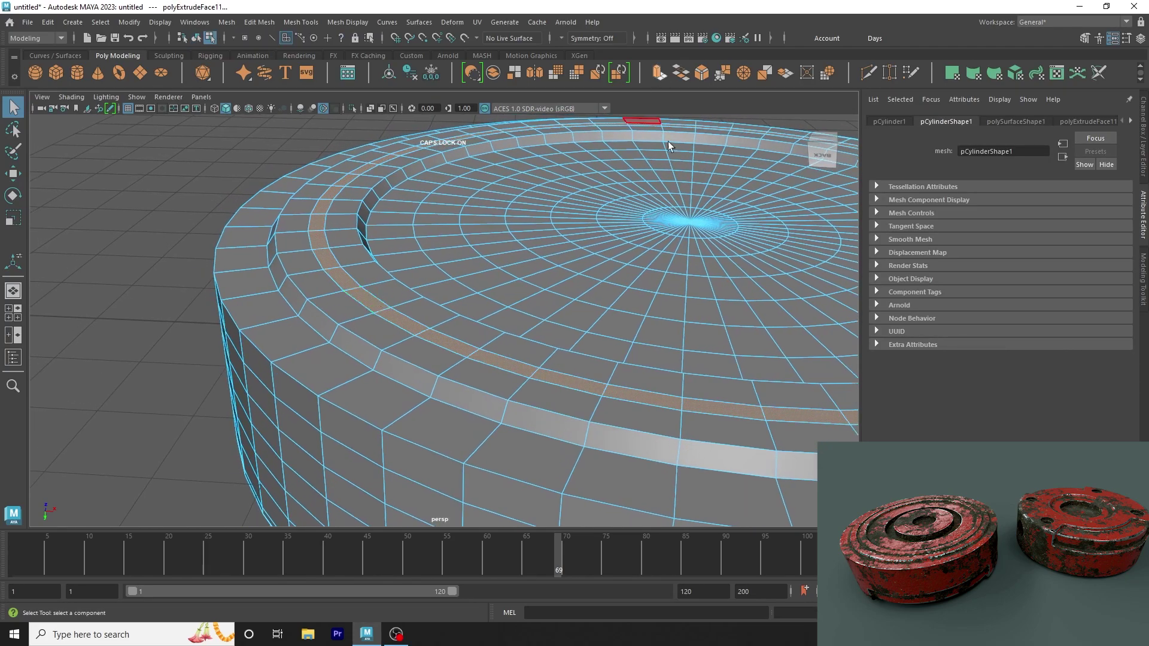
key(ctrl+e)
drag(694, 345, 664, 354)
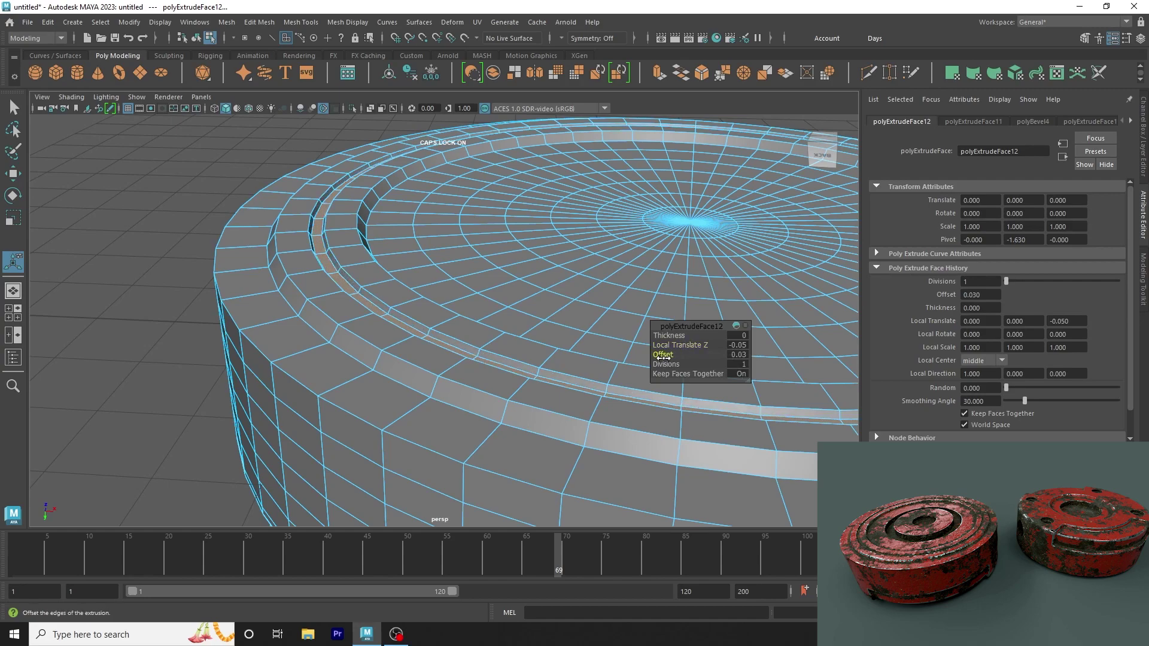
Step: Turn off smooth preview, reselect the cylinder, and centre it in the view
key(3)
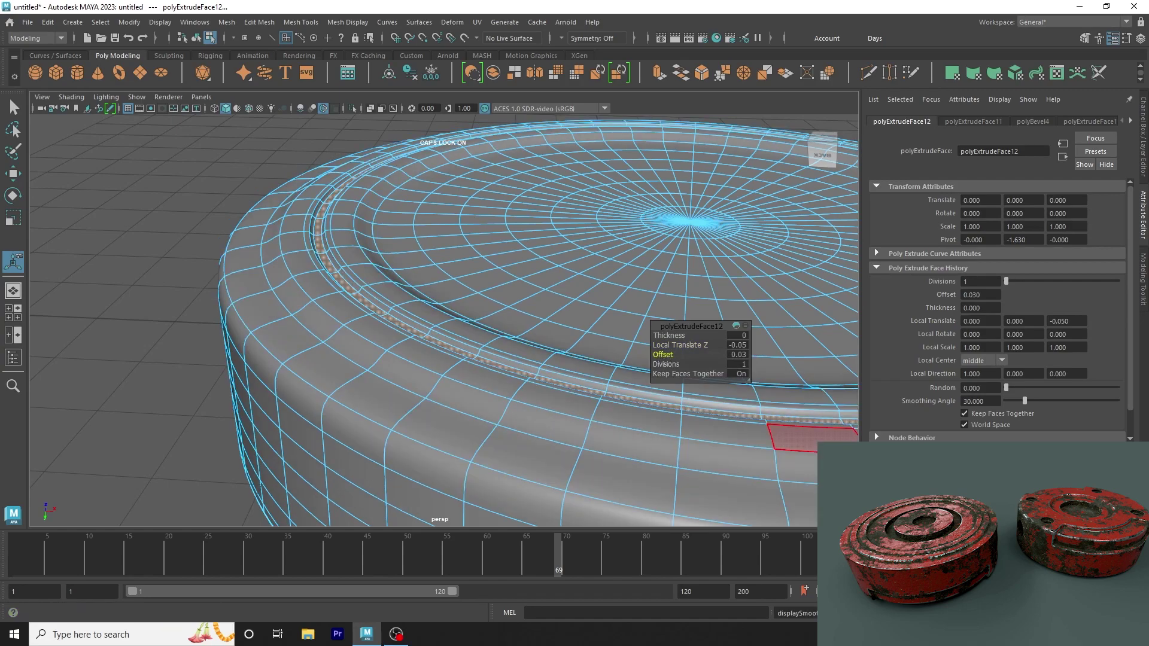
key(F8)
key(q)
click(264, 233)
mouse_move(264, 234)
alt+mouse_down()
mouse_move(233, 273)
mouse_move(248, 305)
mouse_move(301, 278)
alt+mouse_up()
scroll(215, 269, down, 5)
scroll(289, 310, down, 3)
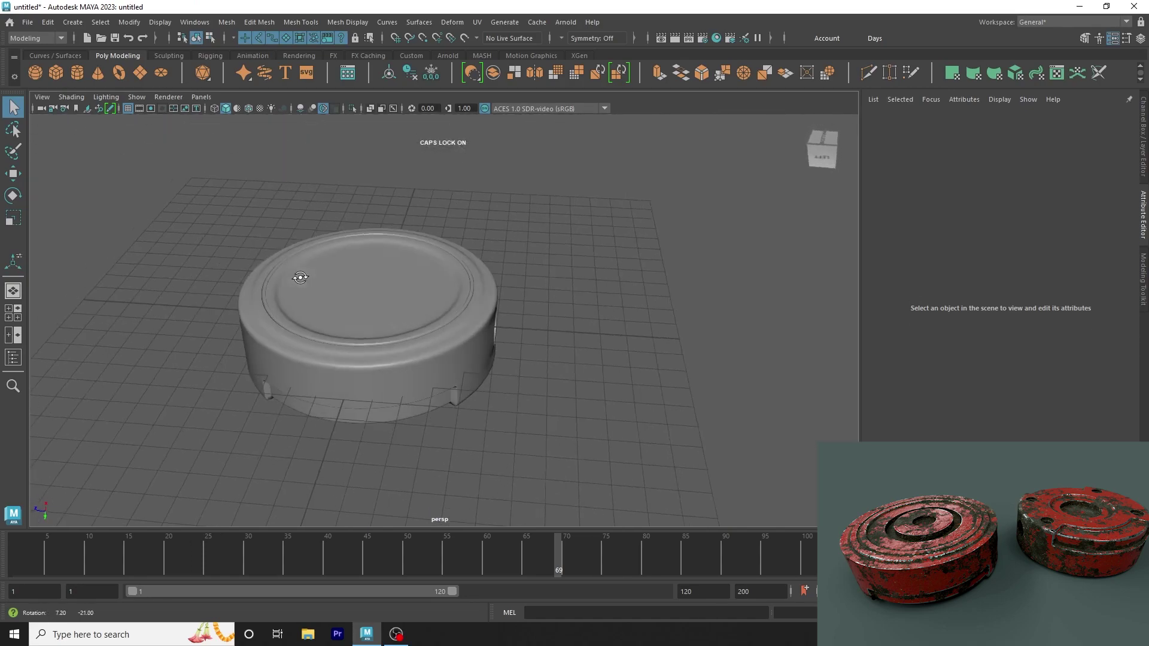
scroll(447, 316, up, 3)
alt+middle_drag(356, 282, 408, 272)
click(408, 272)
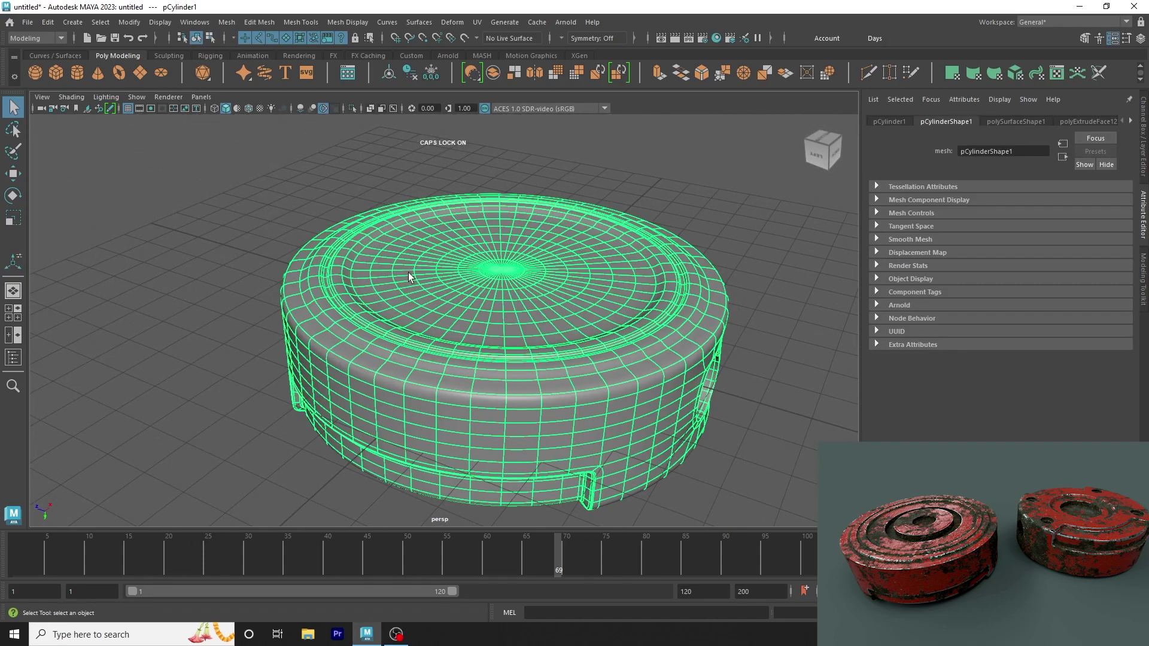
scroll(555, 315, up, 2)
scroll(554, 317, up, 2)
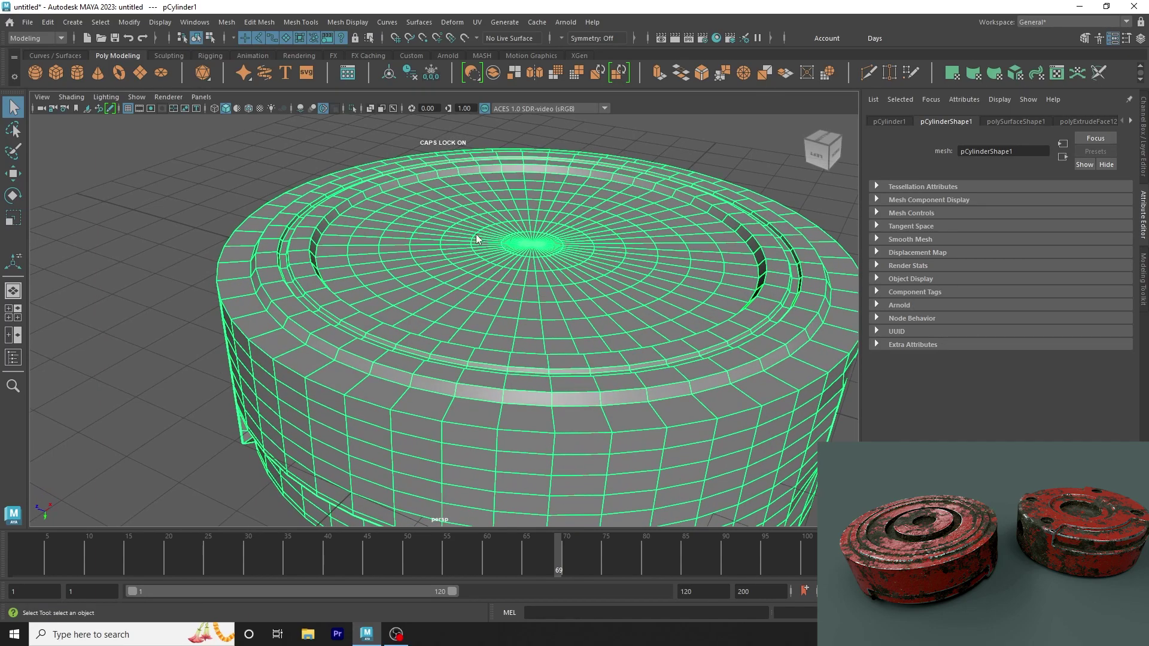
Step: Select the central cap faces, grow the selection twice, and extrude them (polyExtrudeFace13)
right_drag(476, 235, 412, 233)
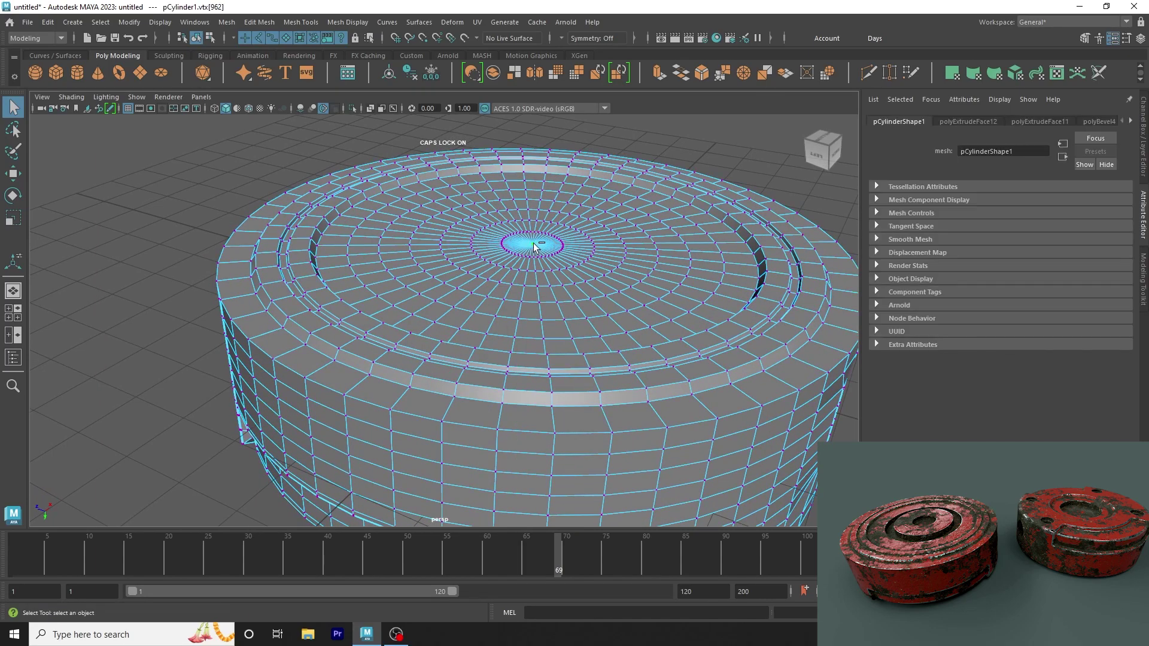
right_drag(526, 246, 526, 277)
key(shift+period)
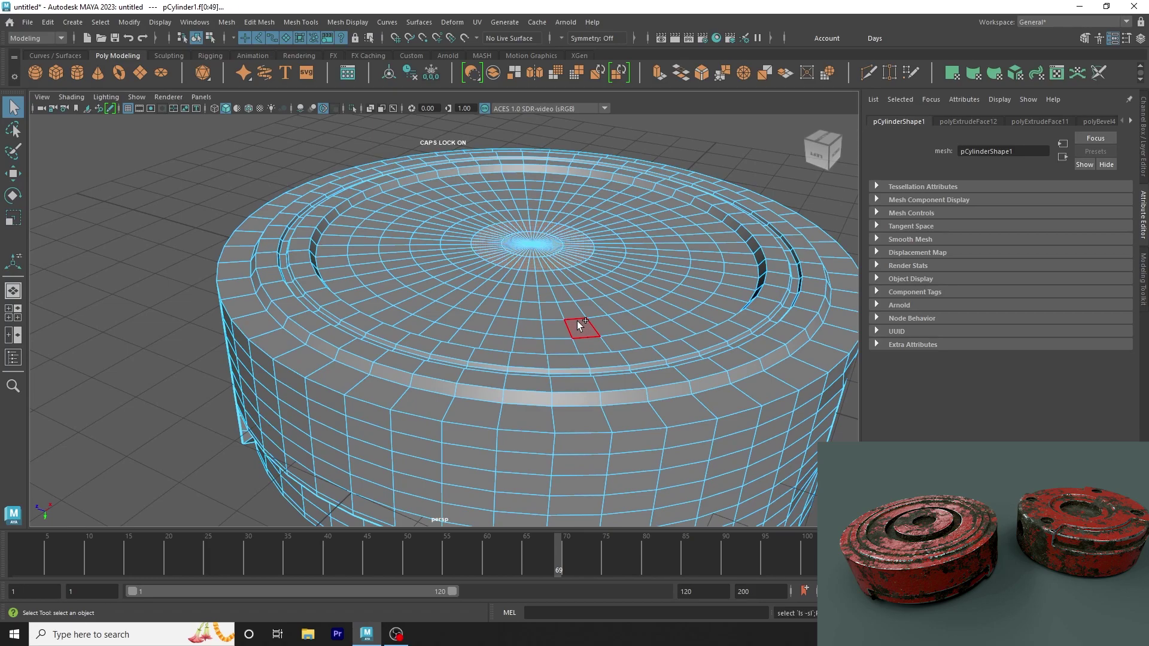
key(shift+period)
key(shift+period)
alt+drag(627, 341, 564, 433)
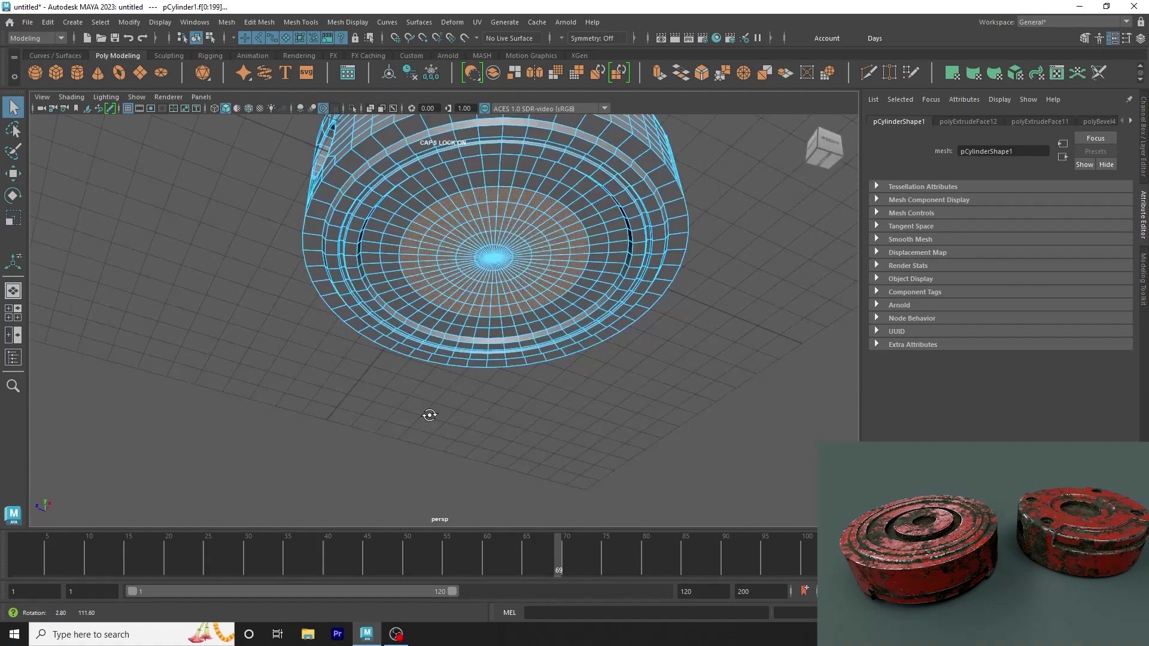
key(4)
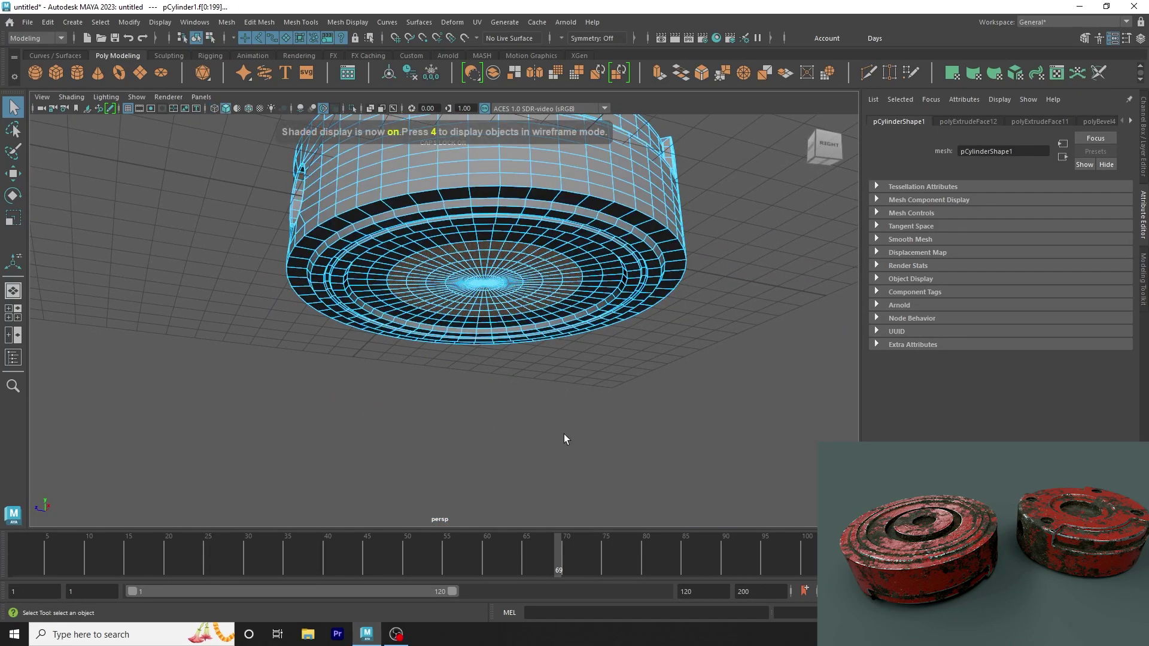
mouse_move(563, 433)
alt+mouse_down()
mouse_move(372, 455)
mouse_move(380, 509)
mouse_move(397, 413)
alt+mouse_up()
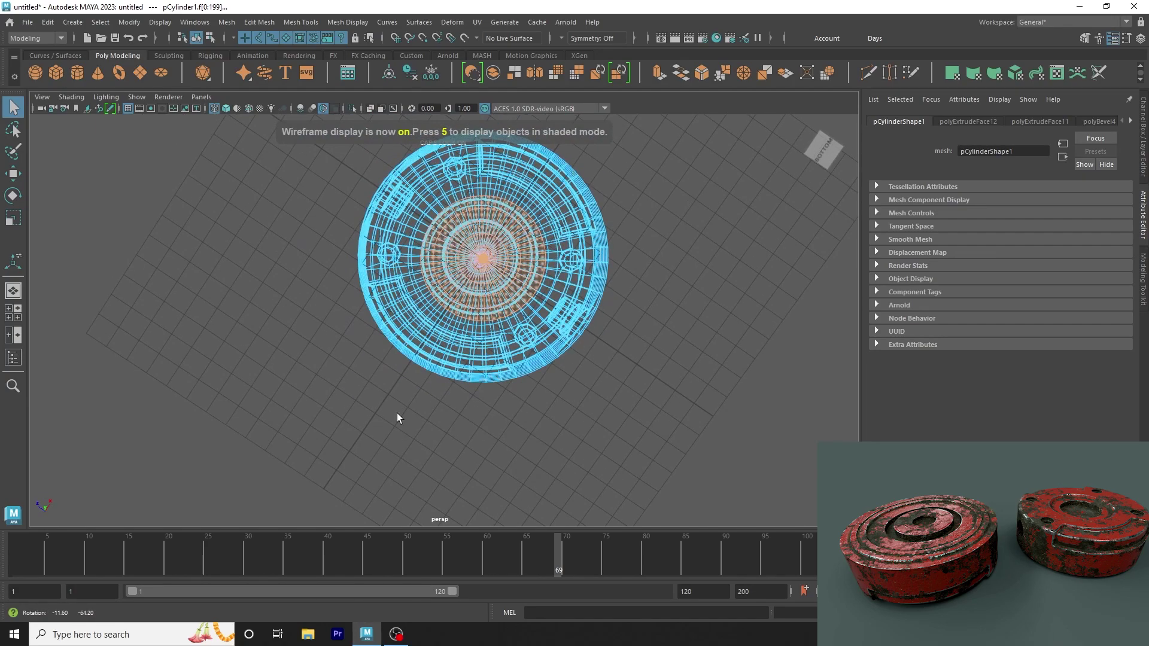
click(223, 105)
alt+drag(223, 106, 559, 211)
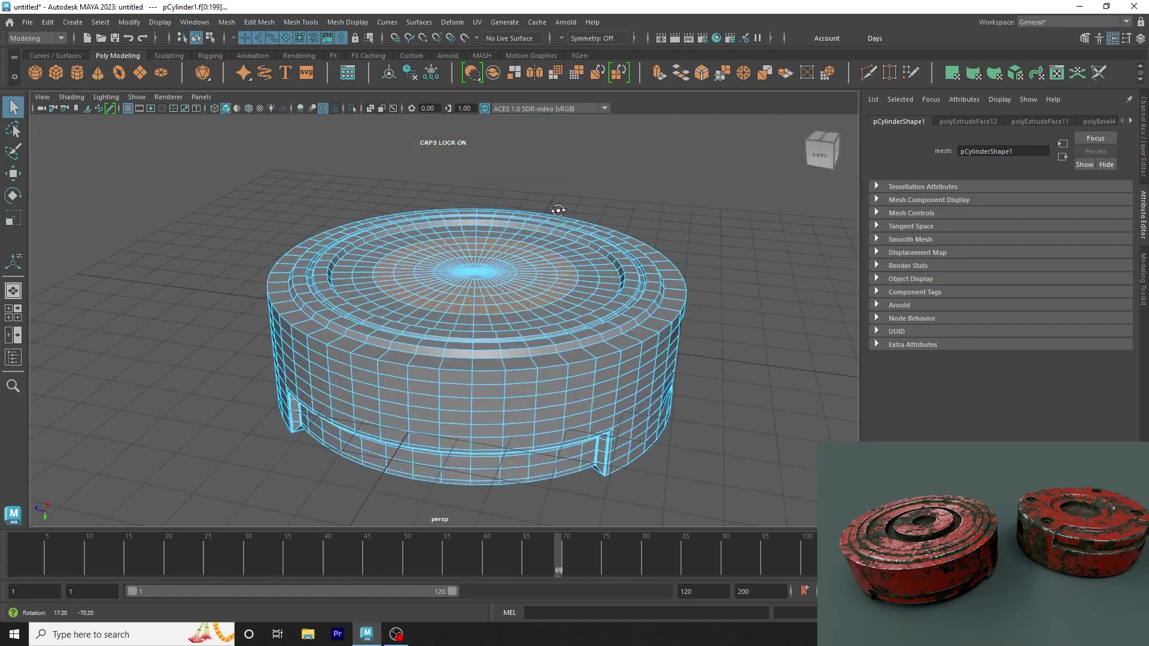
scroll(708, 321, up, 3)
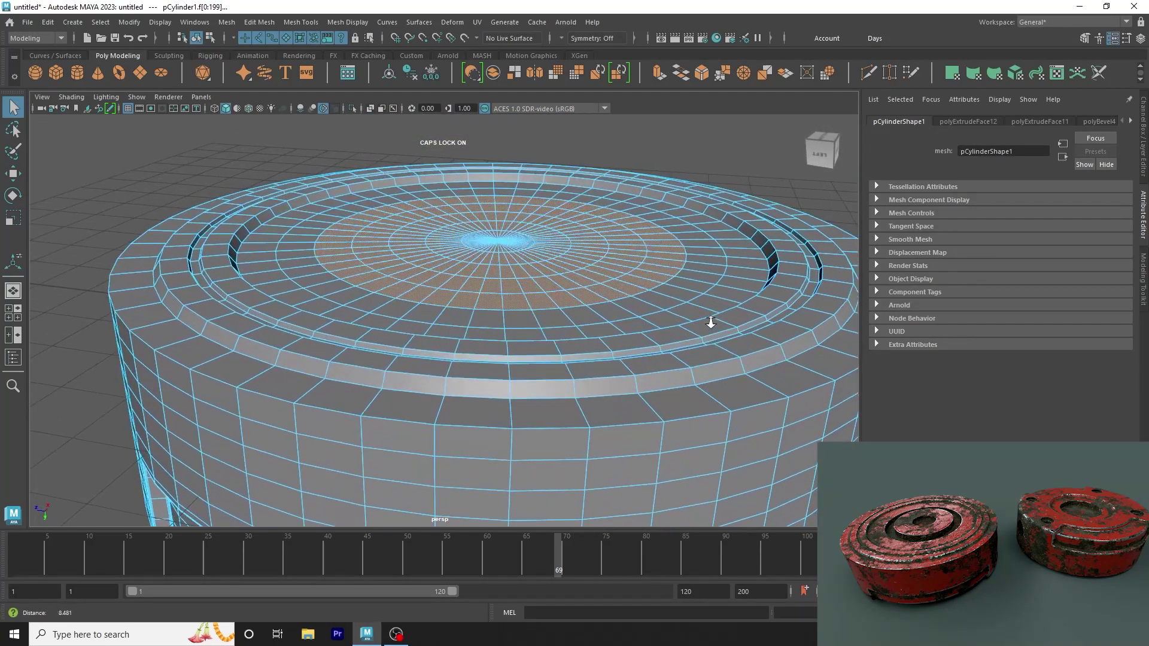
click(658, 72)
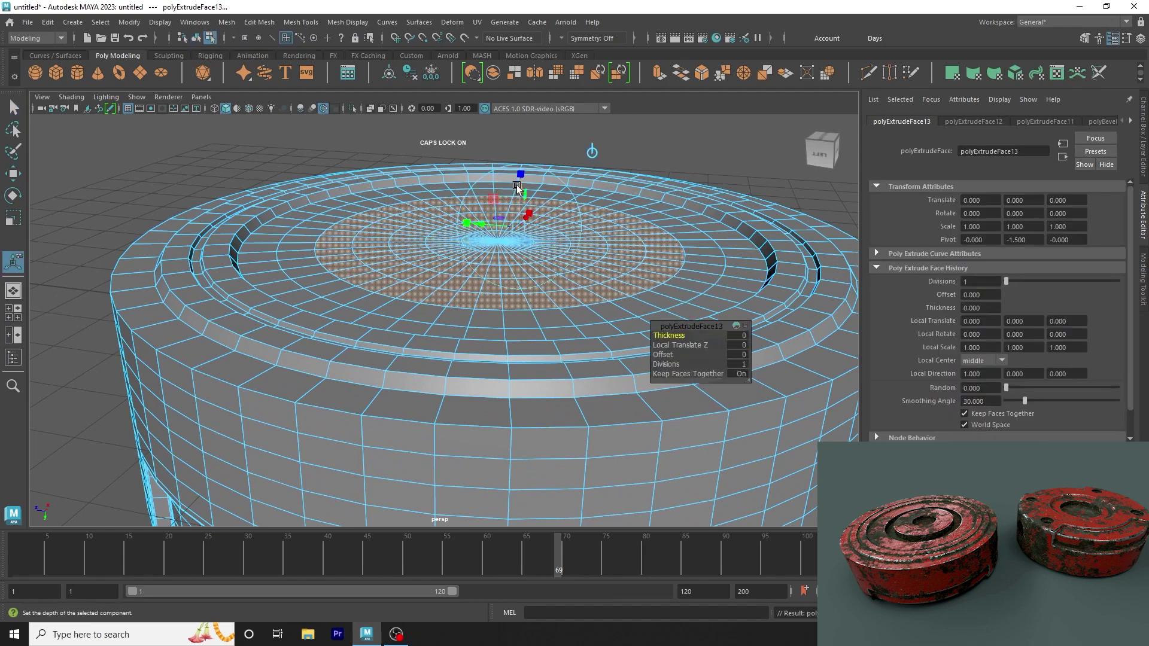
Step: Sink the centre faces into a shallow well at Local Translate Z -0.322
drag(517, 187, 529, 218)
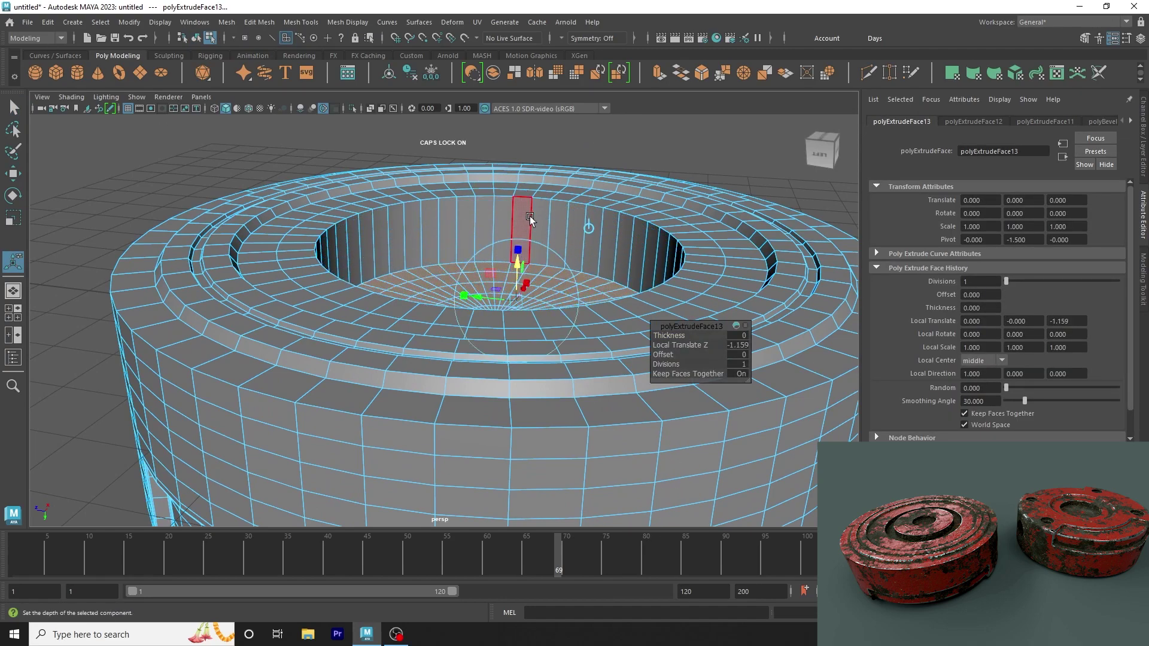
drag(520, 270, 515, 260)
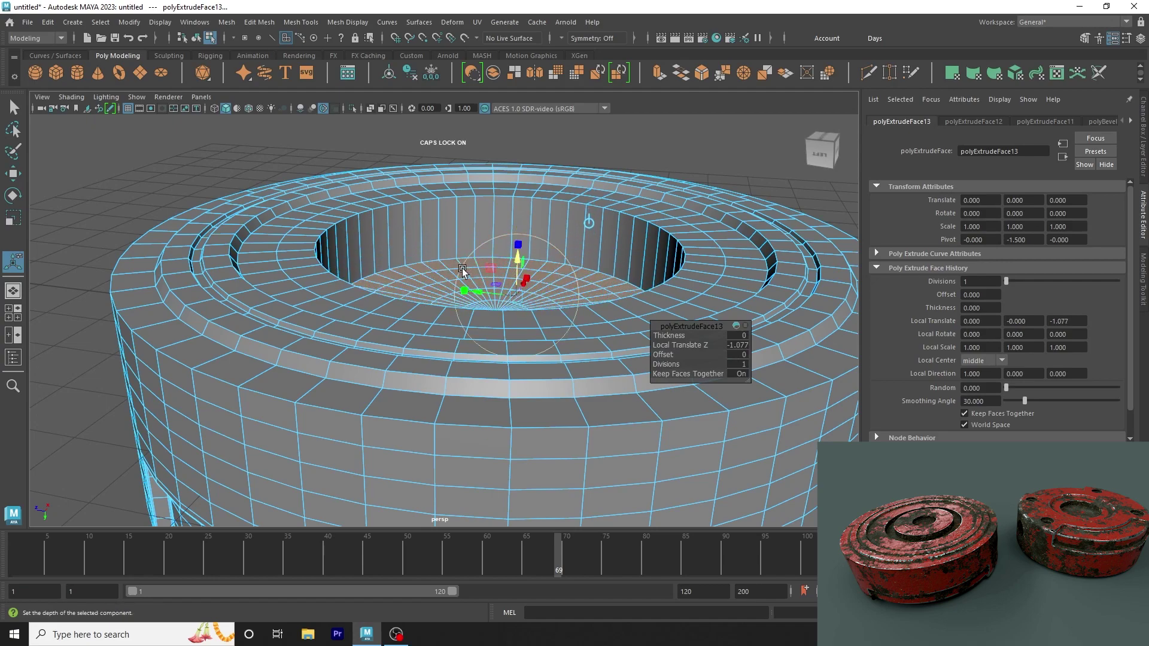
drag(520, 259, 513, 223)
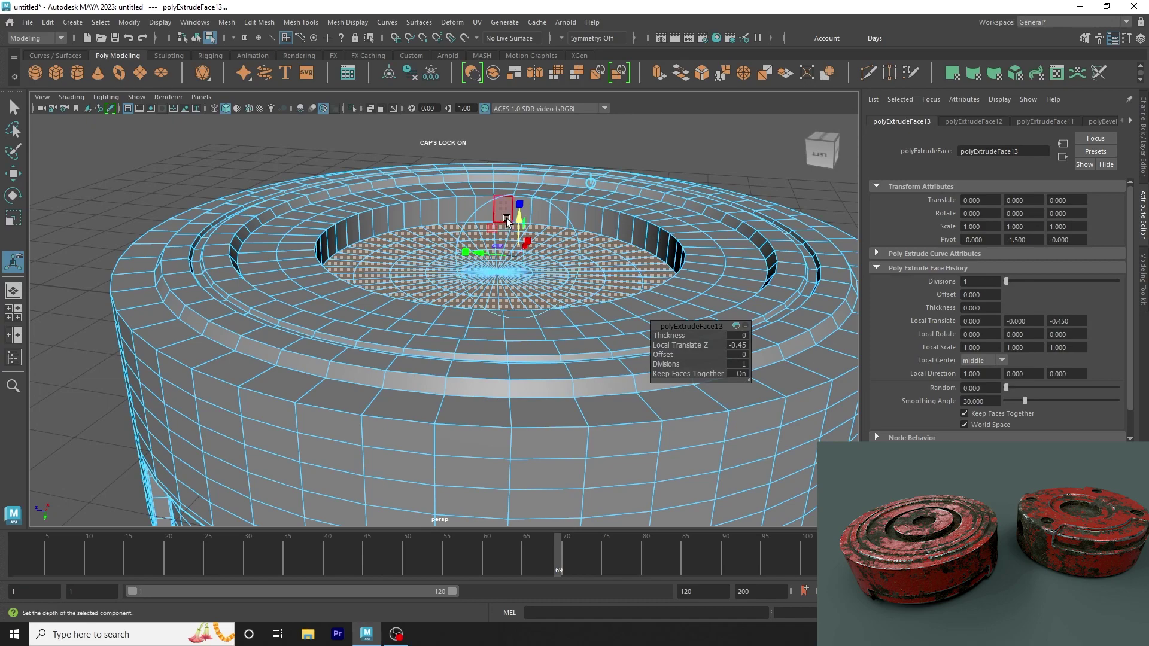
drag(506, 219, 513, 246)
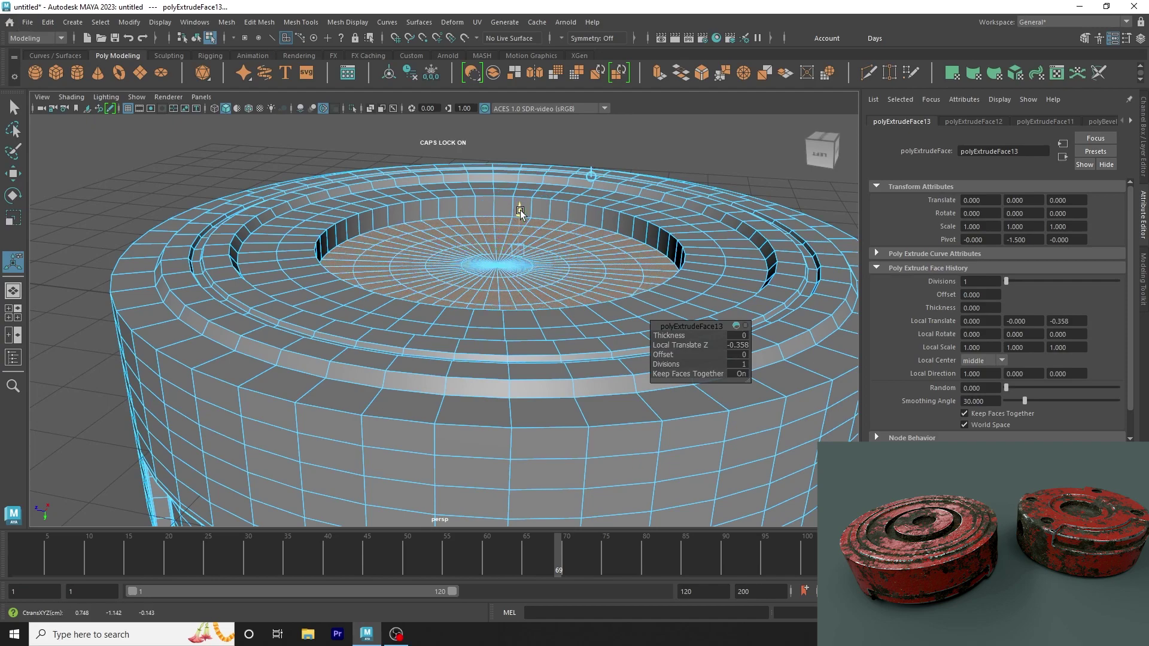
drag(521, 214, 520, 206)
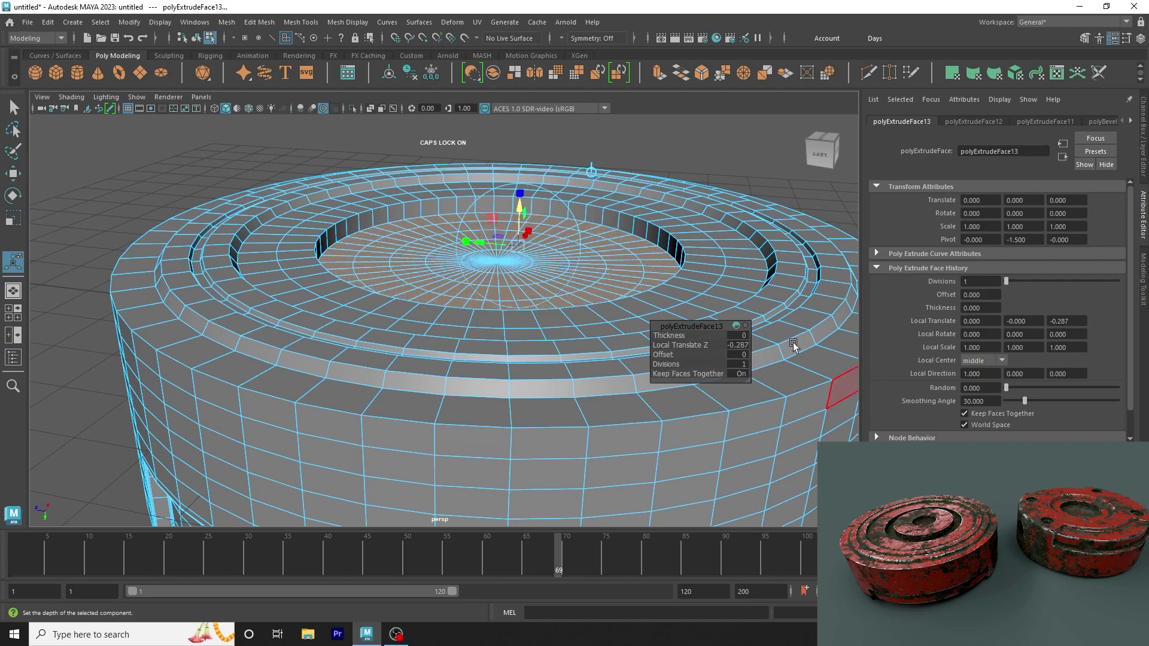
drag(521, 214, 522, 215)
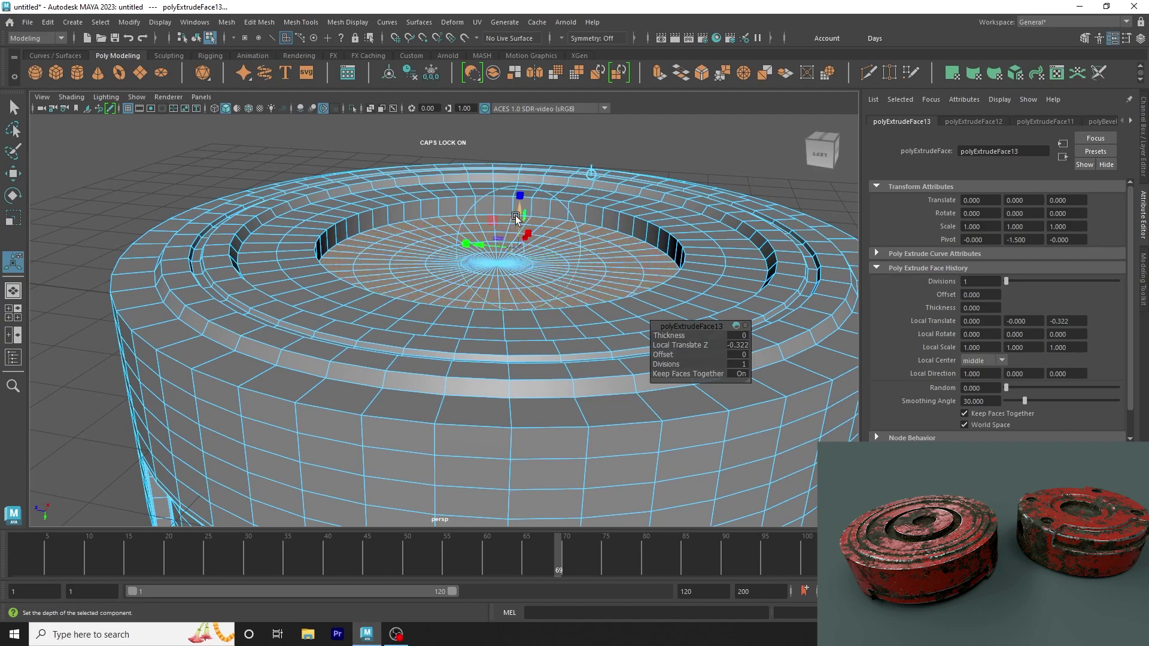
scroll(669, 330, down, 3)
key(F8)
Step: Refine the well-floor face selection in wireframe and extrude it again (polyExtrudeFace14)
key(q)
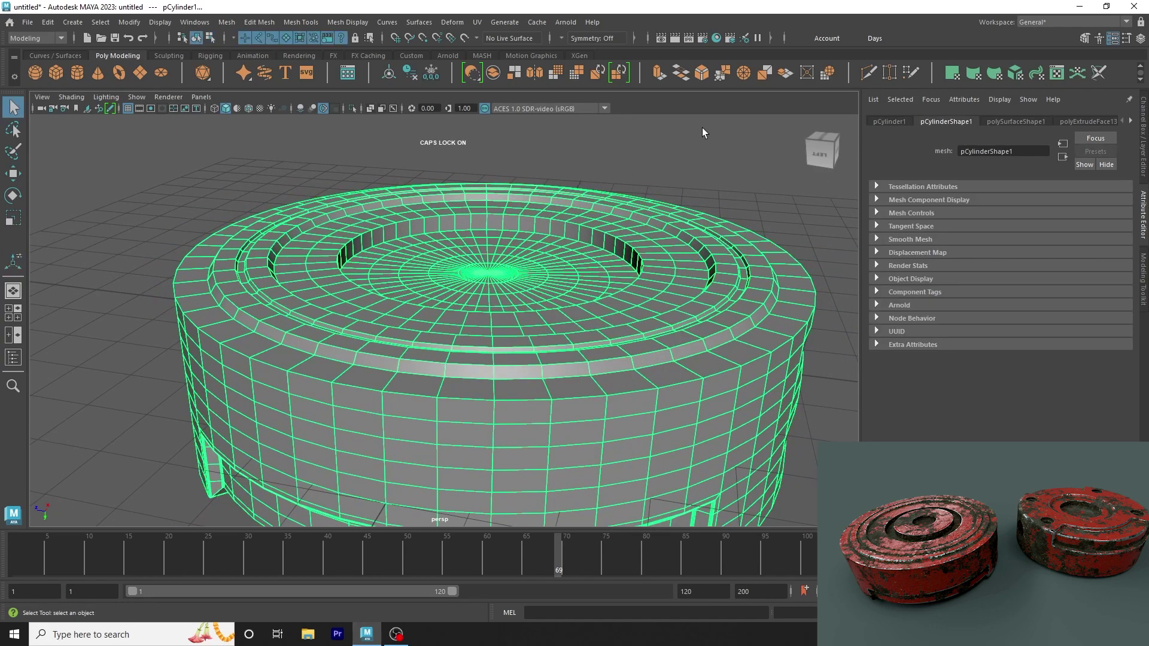
key(F11)
mouse_move(607, 242)
alt+mouse_down()
mouse_move(741, 213)
mouse_move(300, 154)
alt+mouse_up()
scroll(299, 154, down, 5)
key(F8)
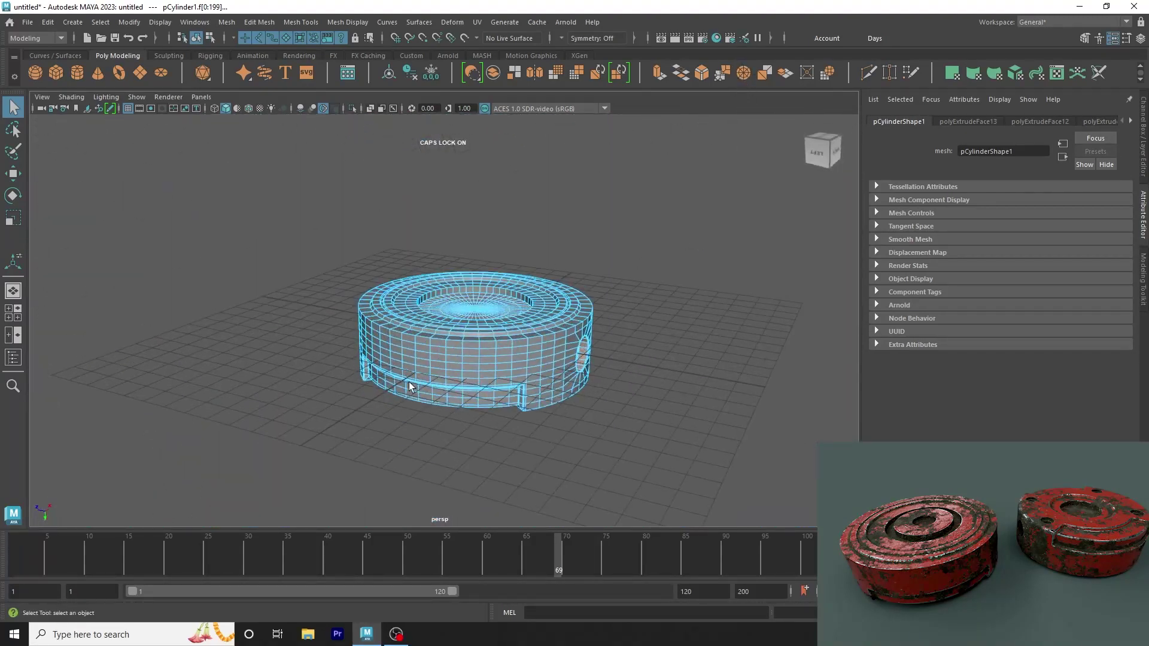
key(4)
drag(611, 238, 551, 479)
mouse_move(138, 149)
mouse_down()
mouse_move(411, 527)
mouse_move(501, 431)
mouse_up()
drag(724, 426, 96, 332)
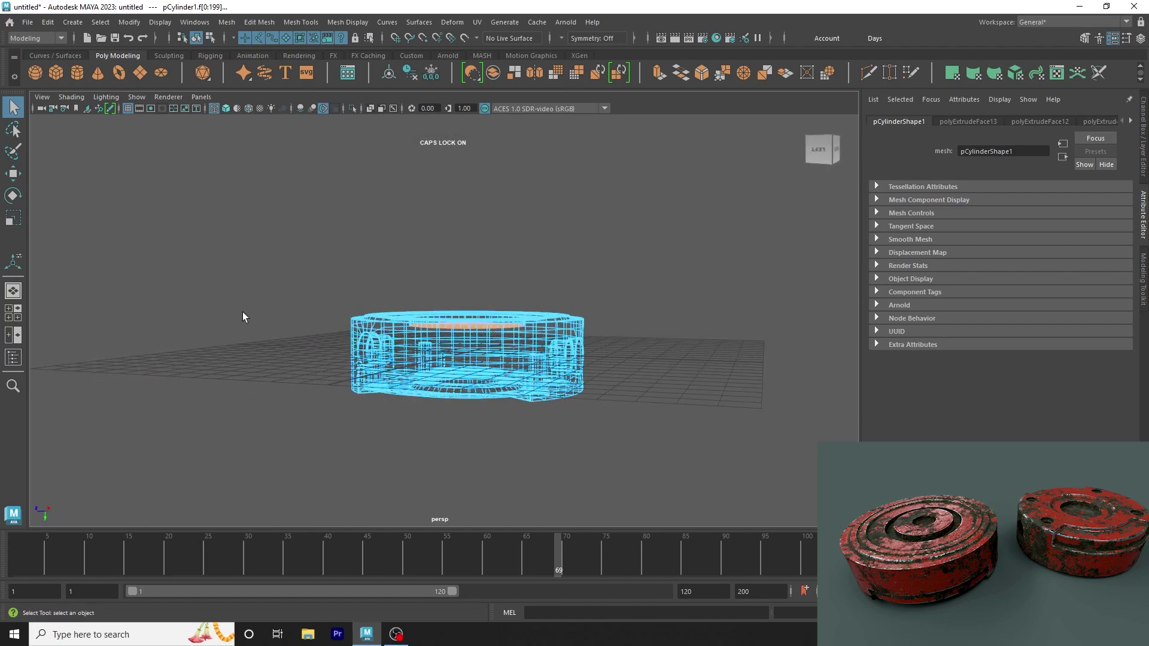
mouse_move(242, 316)
alt+mouse_down()
mouse_move(513, 315)
mouse_move(593, 371)
mouse_move(605, 307)
alt+mouse_up()
key(5)
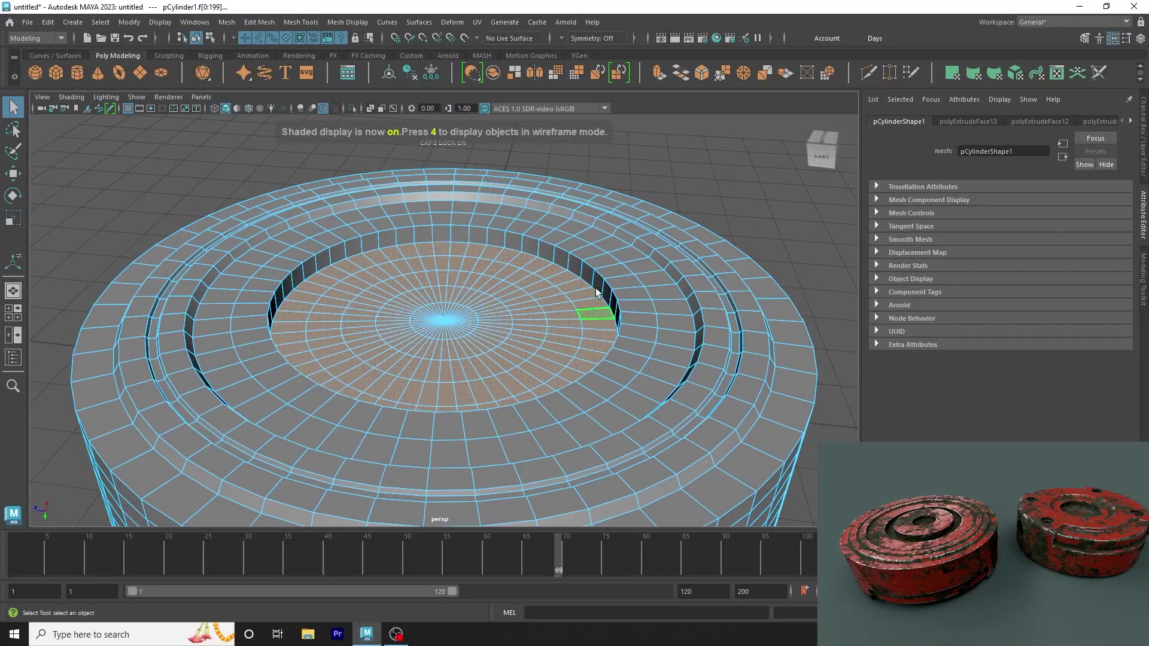
click(661, 73)
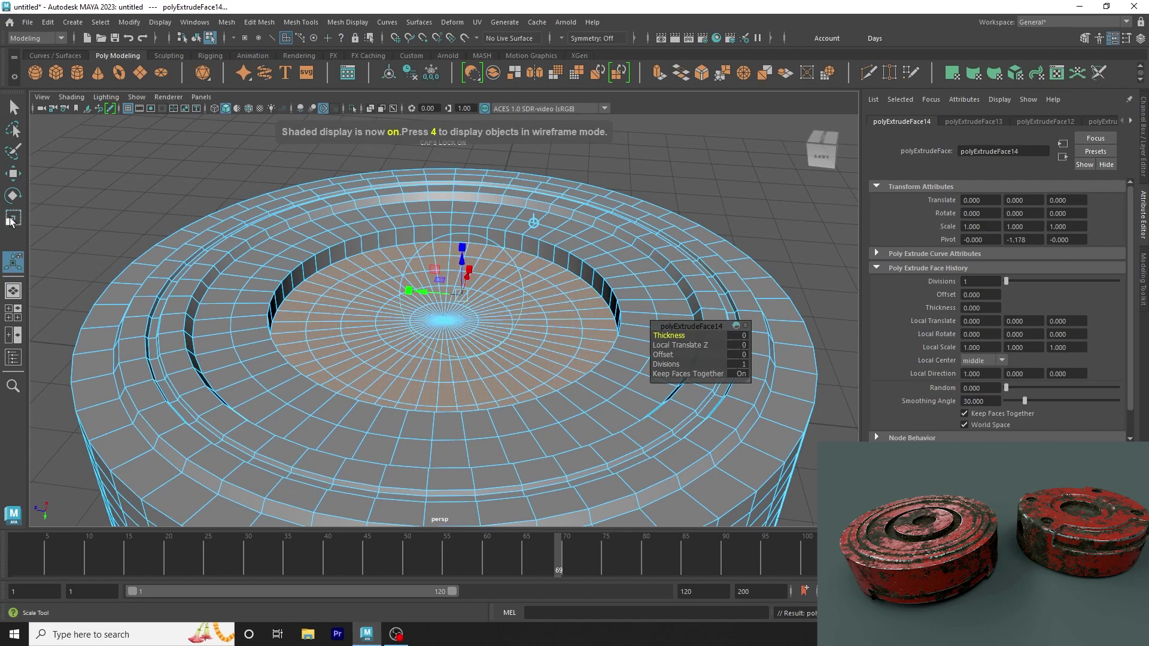
Step: Scale the extruded well-floor faces inward uniformly to leave a narrow ledge ring
click(12, 220)
drag(419, 293, 398, 303)
click(1143, 110)
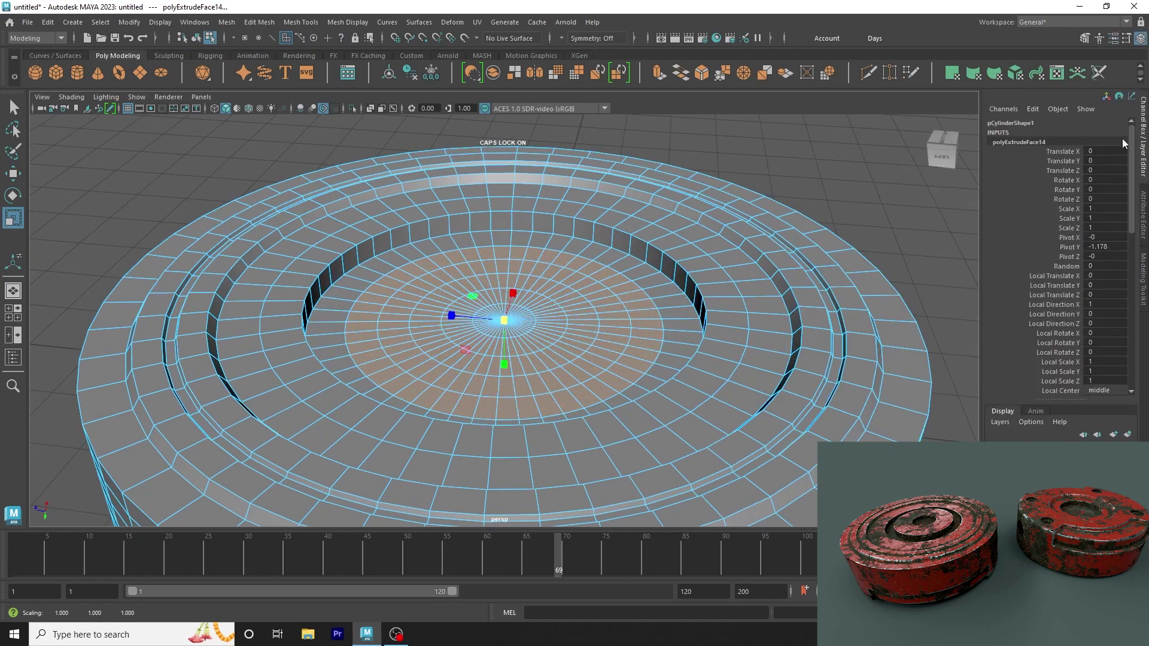
drag(509, 317, 504, 319)
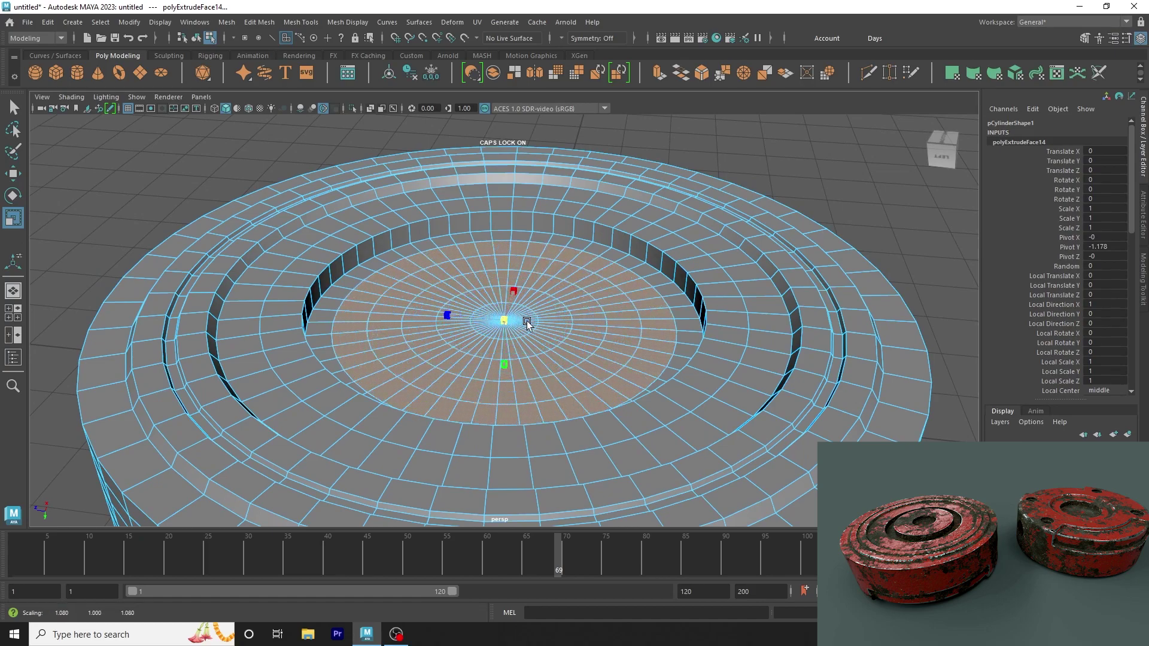
alt+drag(787, 246, 803, 234)
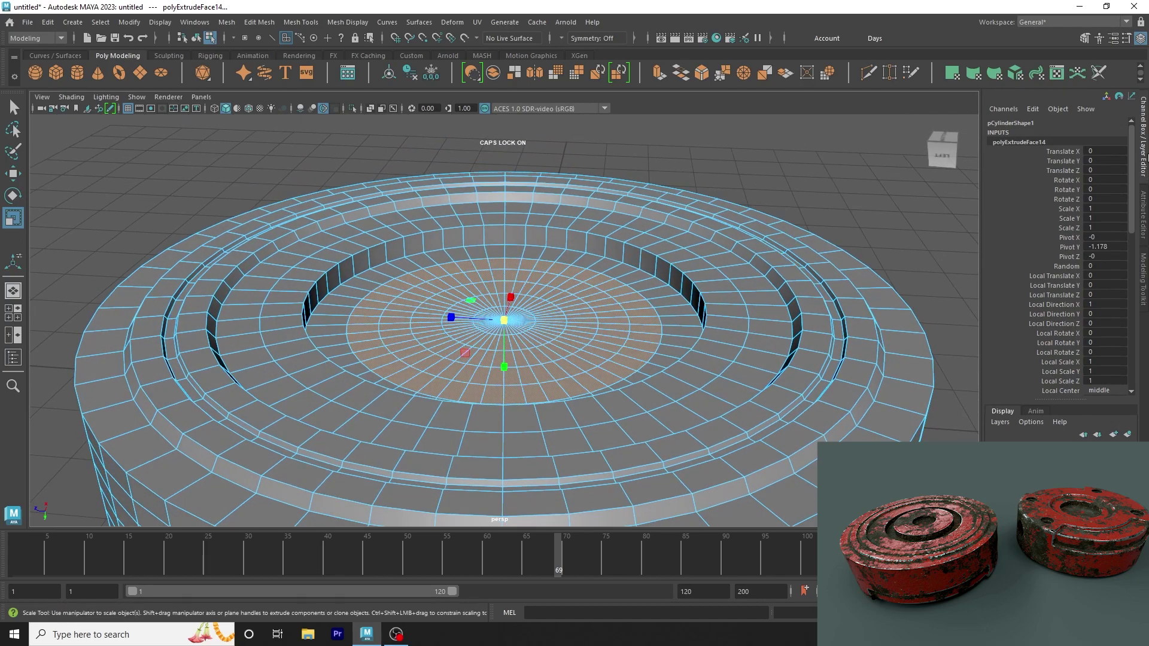
click(1143, 157)
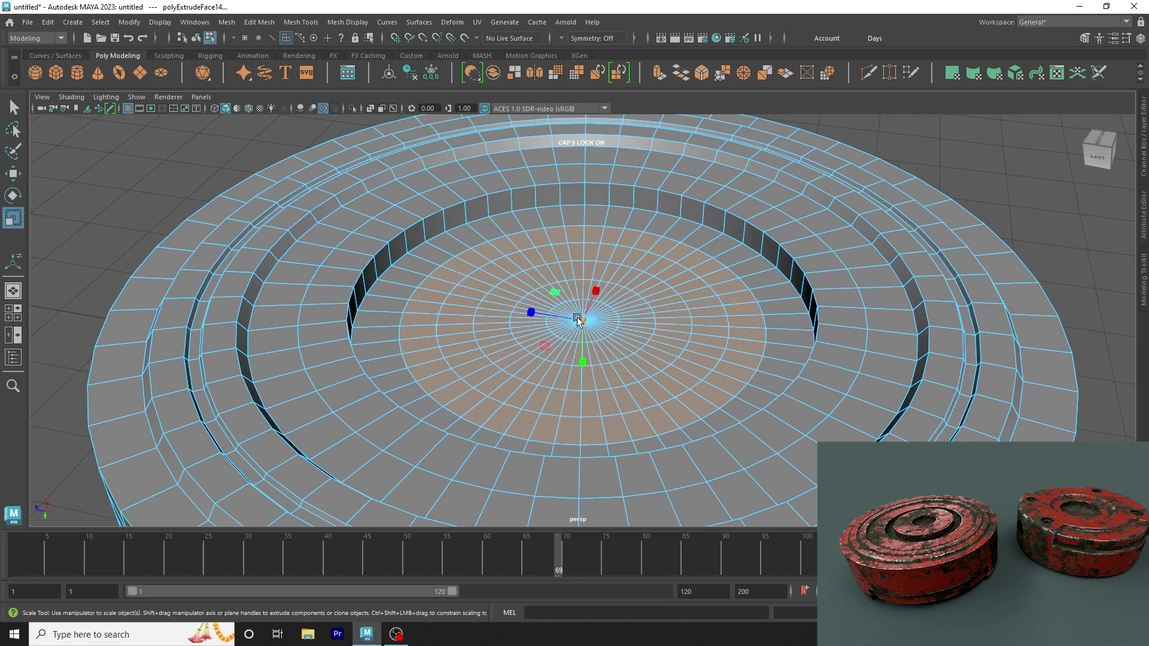
drag(577, 318, 575, 320)
mouse_move(630, 223)
alt+mouse_down()
mouse_move(649, 203)
mouse_move(655, 148)
alt+mouse_up()
Step: Extrude the selected centre faces upward, setting the height to 0.457 in a wireframe front view
click(659, 74)
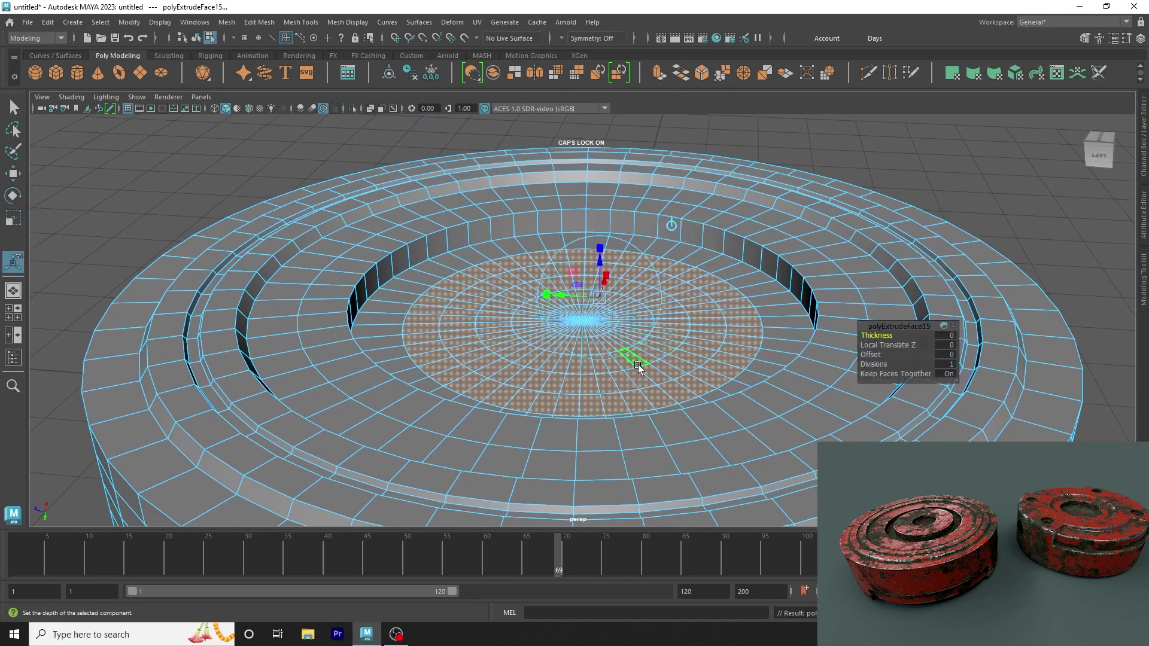
drag(897, 345, 890, 351)
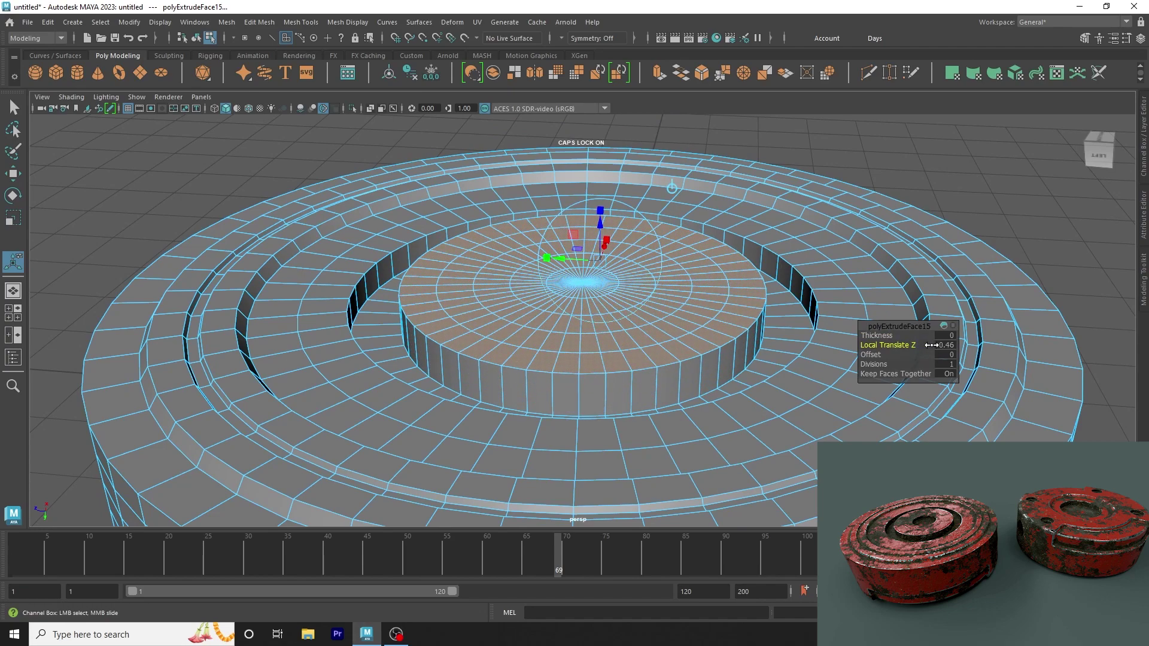
key(space)
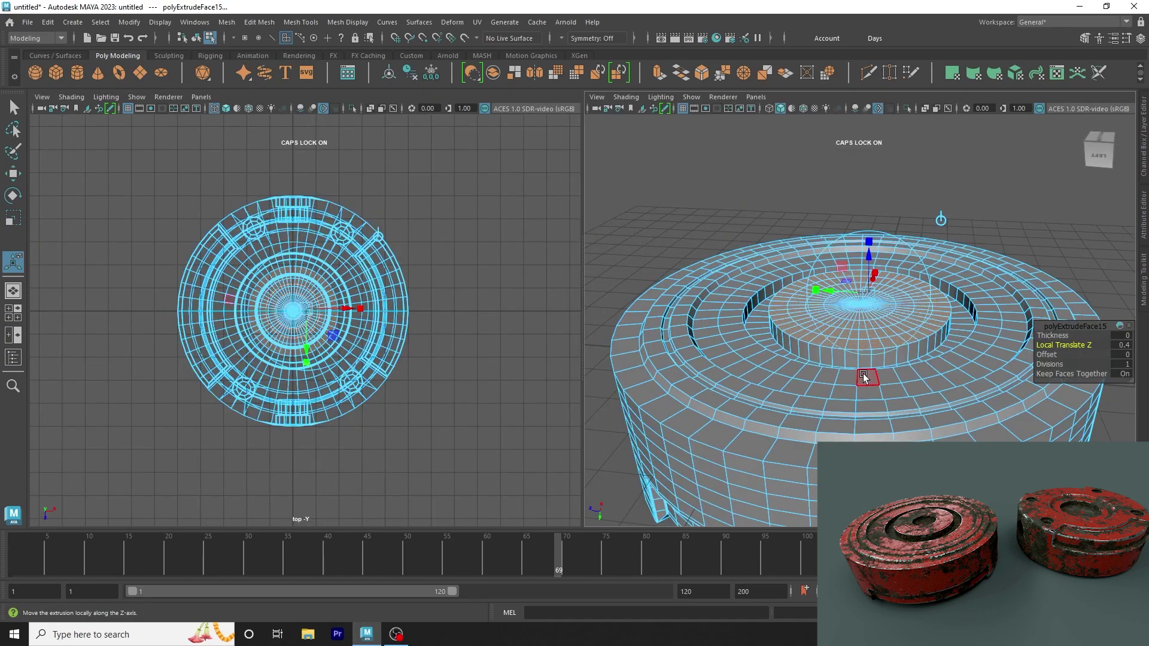
key(space)
drag(864, 347, 864, 383)
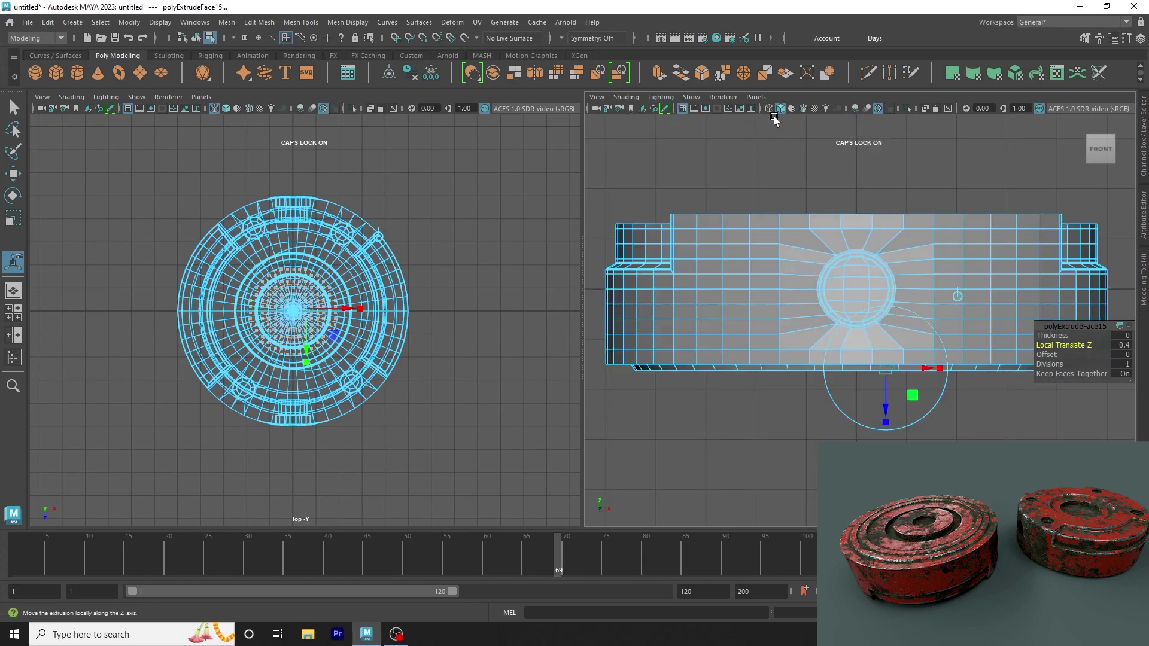
click(769, 108)
key(space)
scroll(624, 322, up, 2)
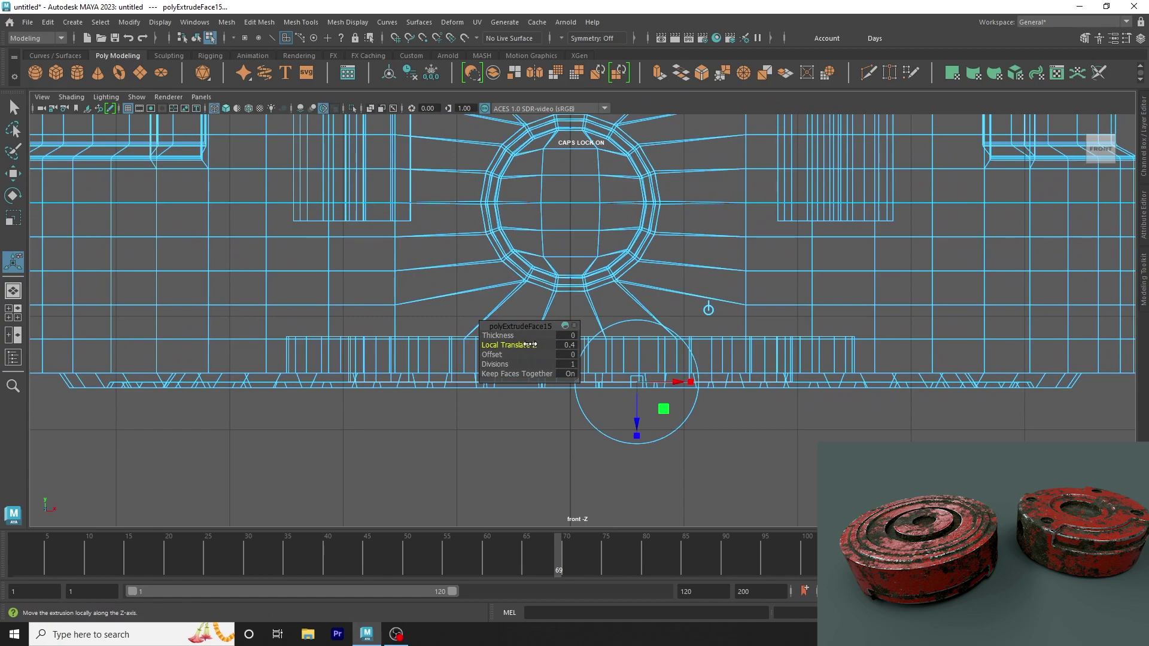
drag(529, 345, 544, 342)
drag(634, 446, 637, 427)
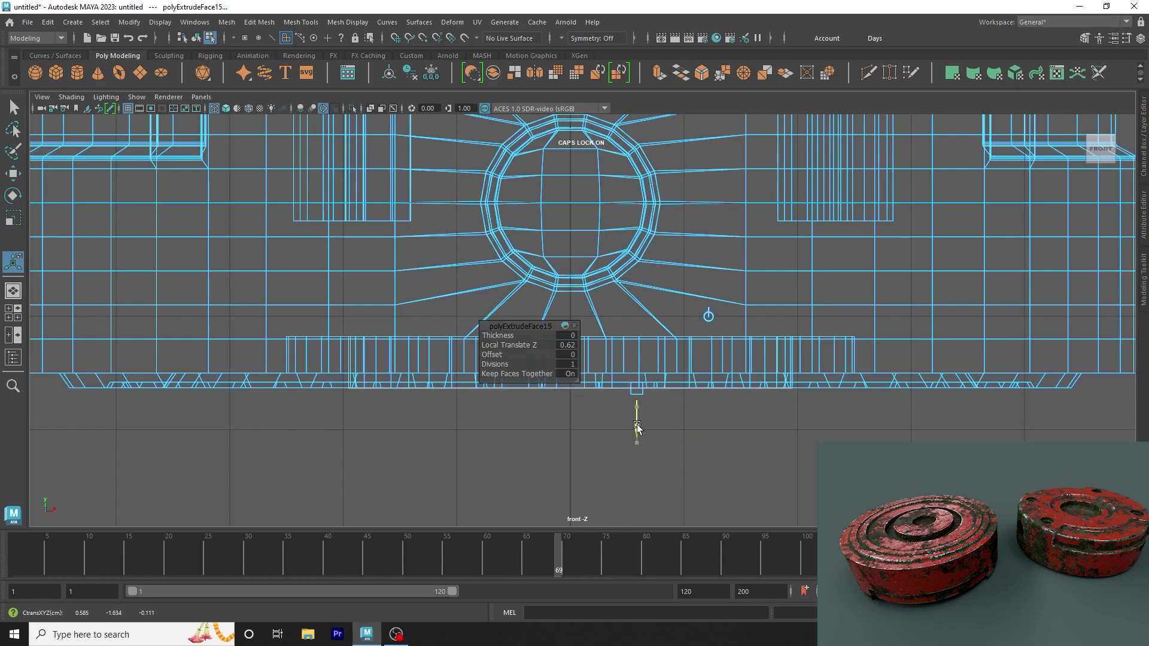
Step: Return to the shaded perspective view, orbit to inspect the raised boss, and save the scene
key(space)
drag(682, 205, 646, 206)
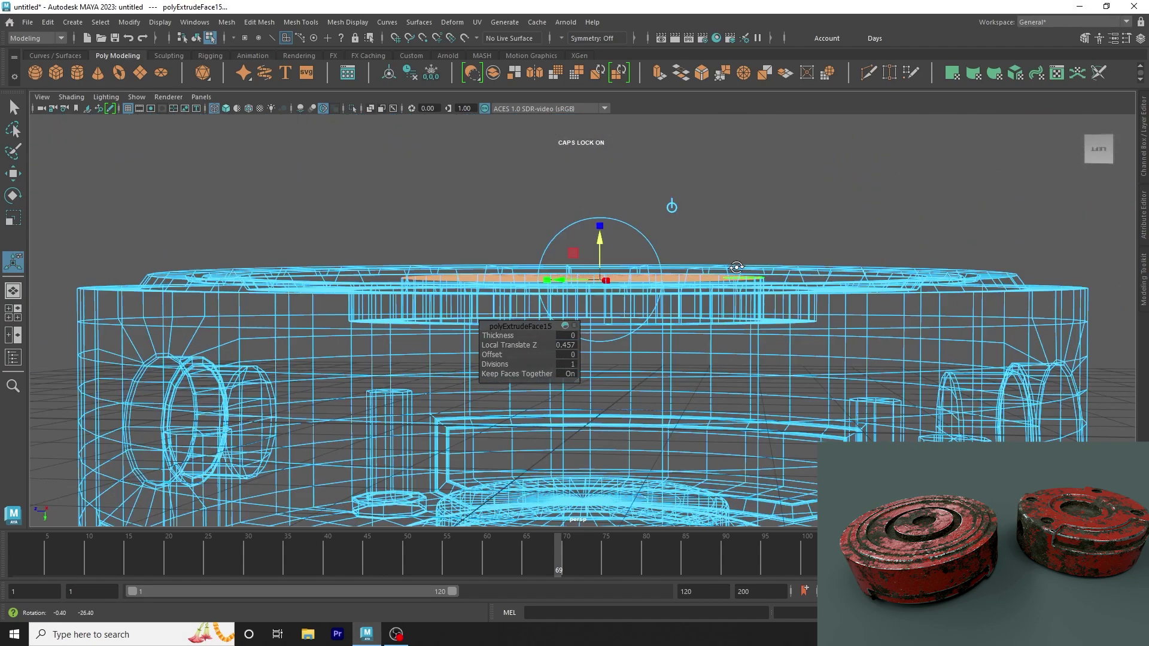
alt+right_drag(444, 287, 443, 317)
alt+drag(444, 318, 376, 178)
click(226, 108)
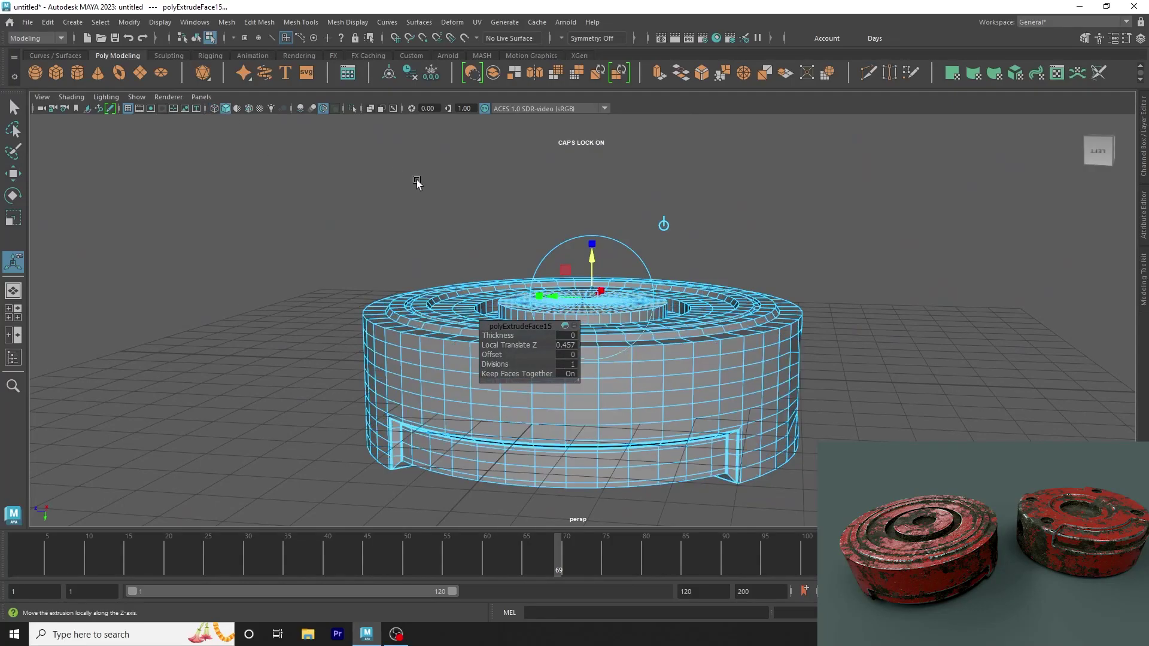
scroll(418, 190, up, 3)
scroll(511, 325, up, 3)
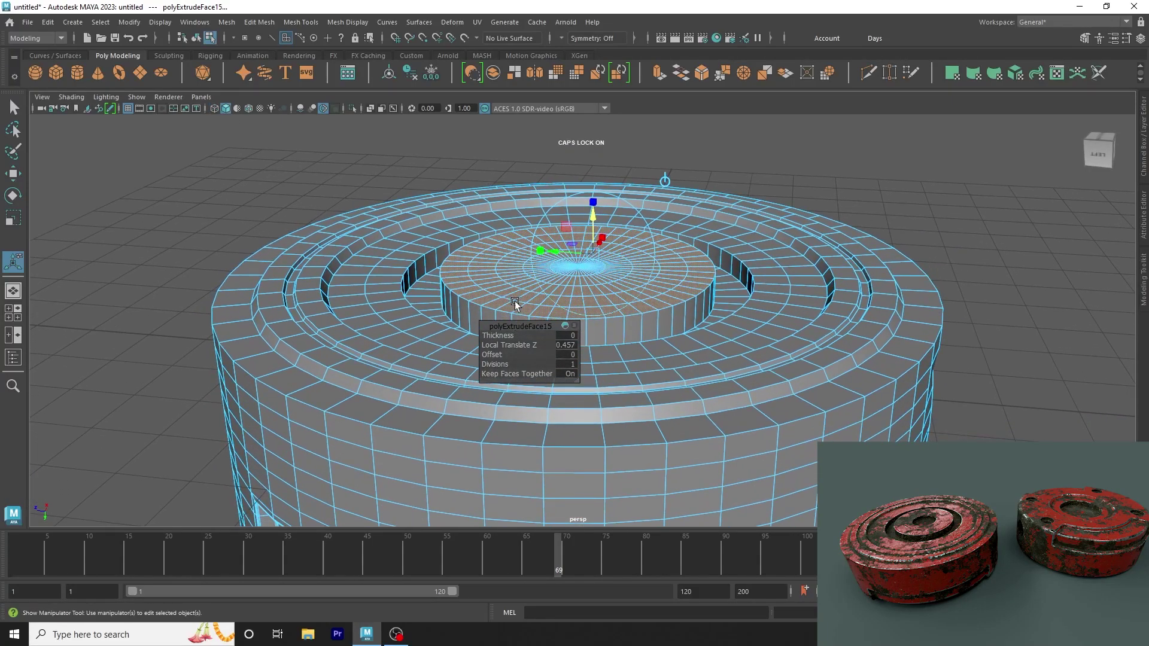
alt+drag(514, 300, 358, 313)
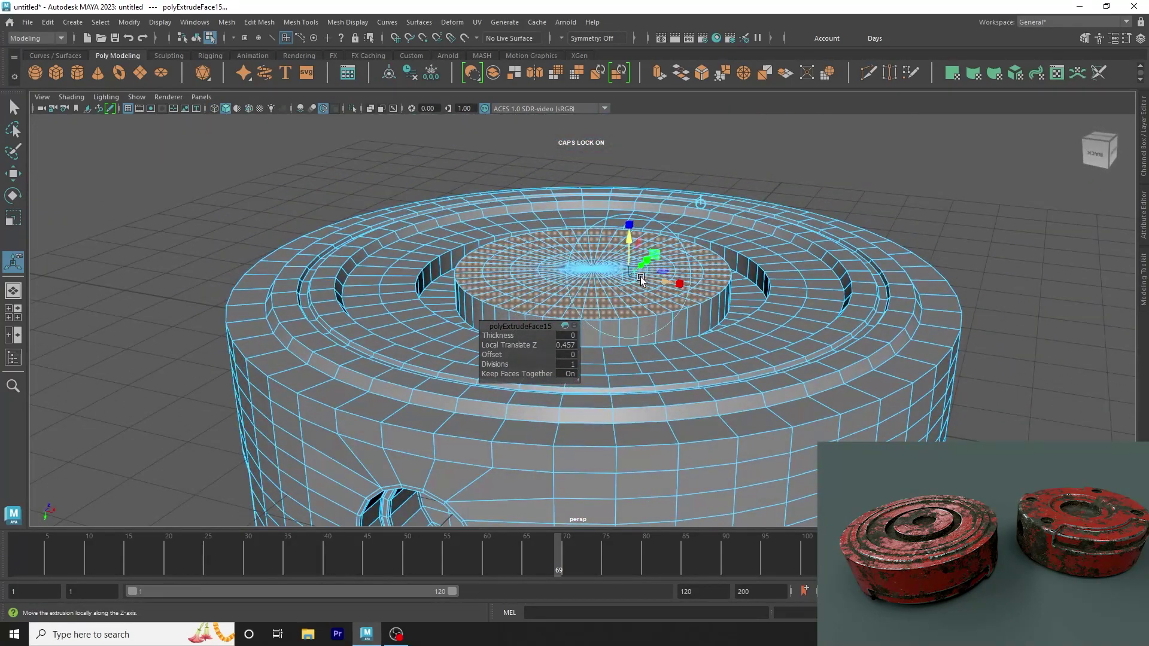
right_click(603, 259)
mouse_move(587, 287)
alt+mouse_down()
mouse_move(493, 331)
mouse_move(454, 318)
mouse_move(556, 253)
mouse_move(661, 247)
alt+mouse_up()
key(super+s)
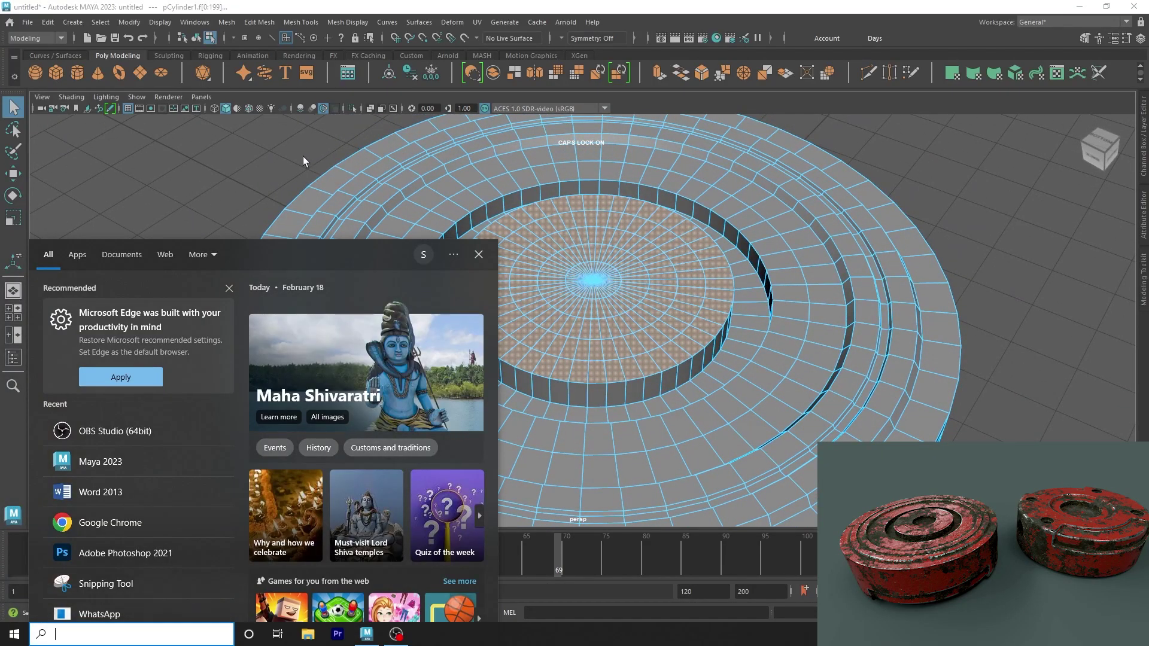
Step: Show the shaded puck from the Bottom view in the left pane beside the perspective, zoomed in
mouse_move(806, 196)
alt+mouse_down()
mouse_move(492, 278)
mouse_move(536, 303)
mouse_move(547, 288)
alt+mouse_up()
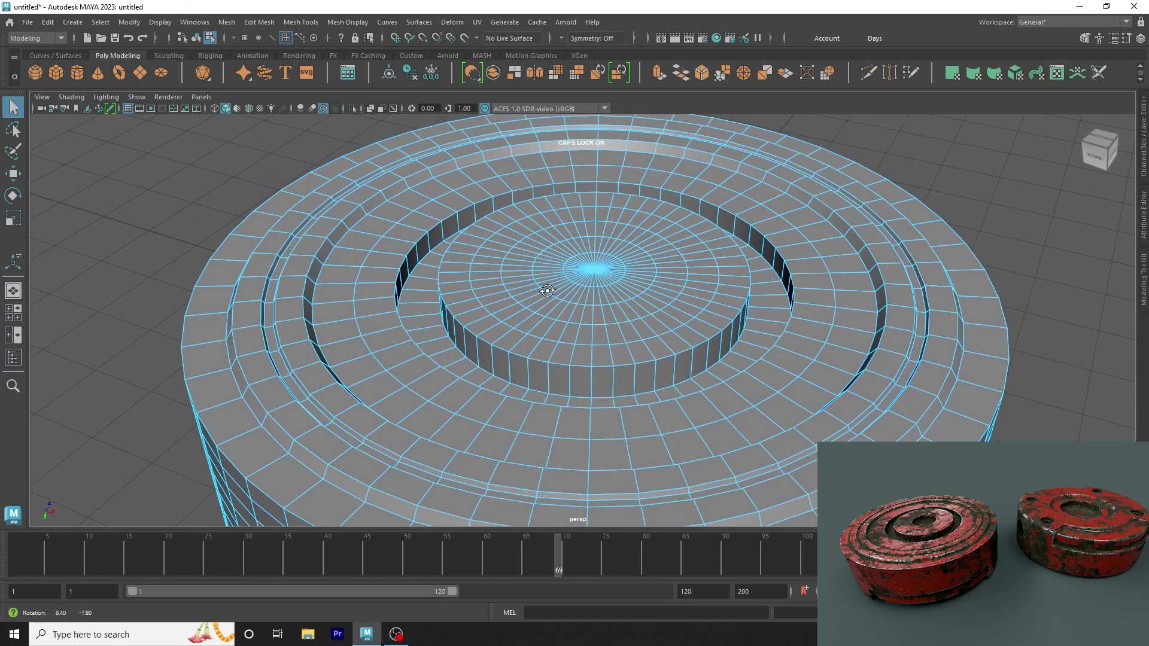
key(space)
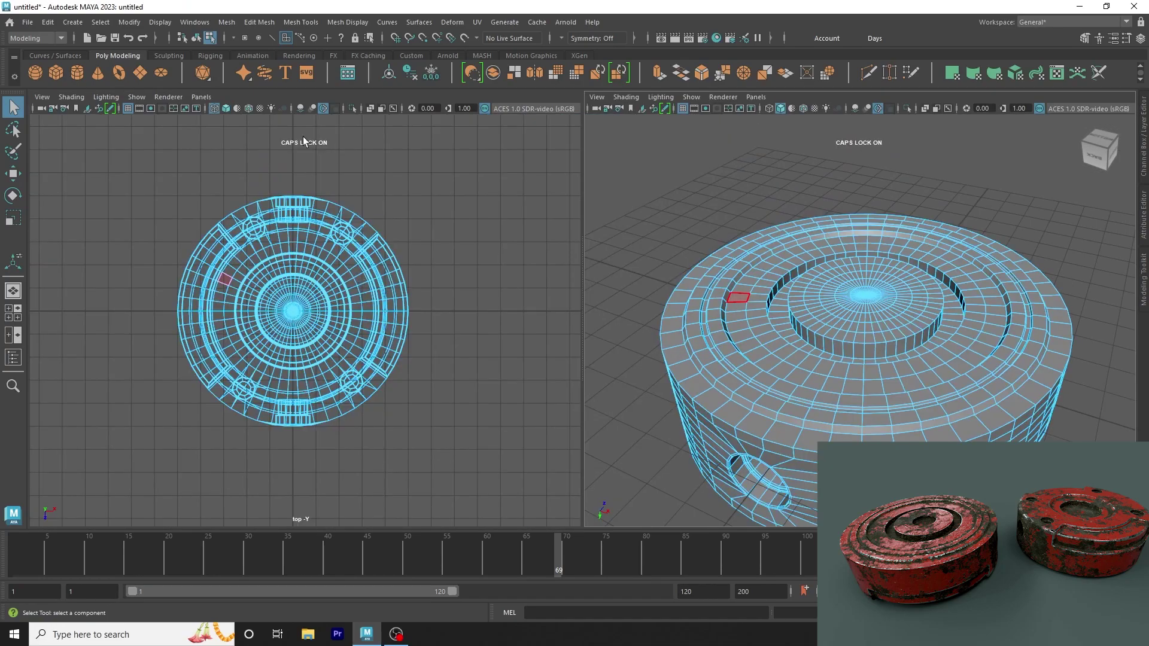
key(5)
key(space)
drag(372, 164, 368, 206)
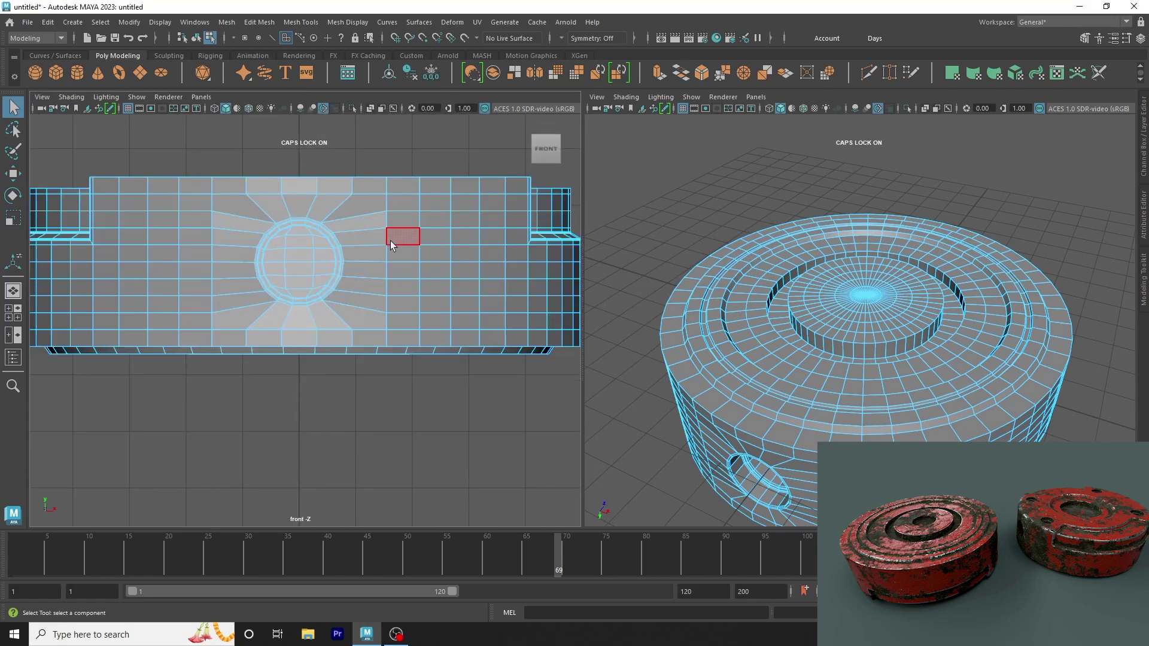
click(418, 159)
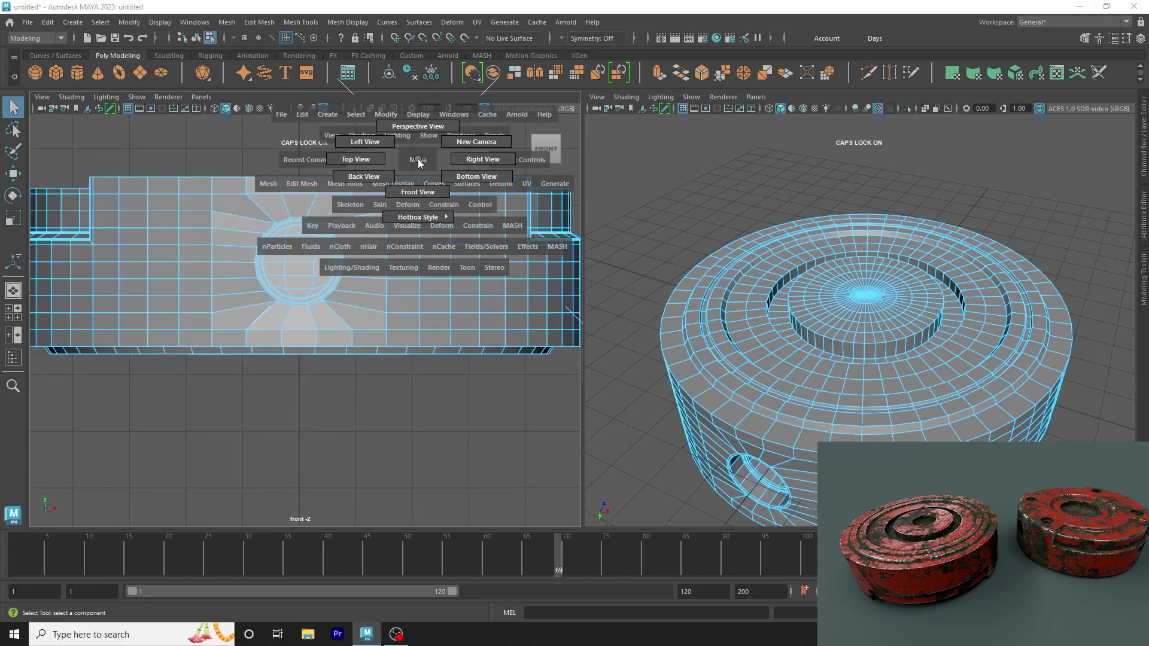
click(476, 176)
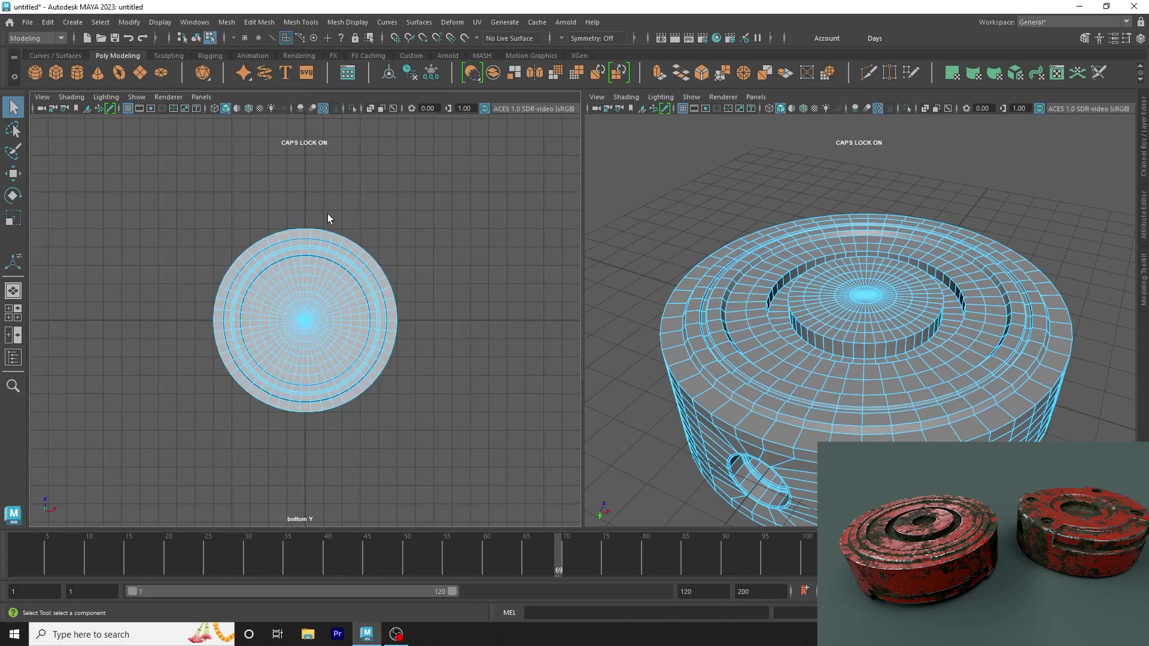
scroll(427, 233, up, 5)
scroll(526, 254, up, 1)
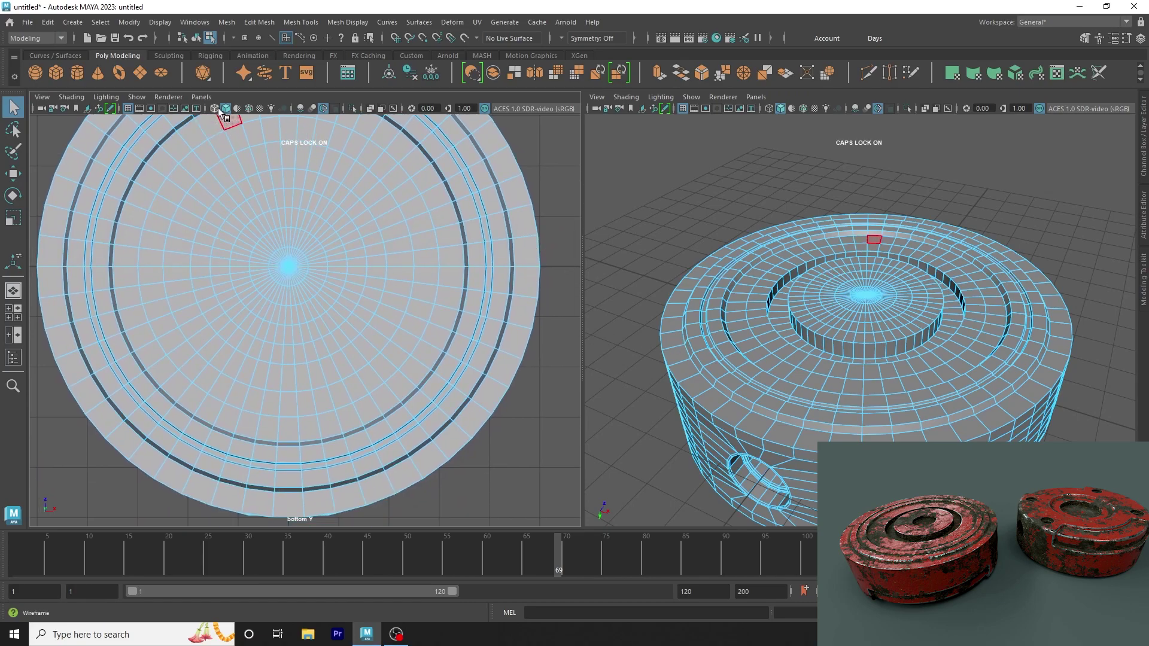
Step: Switch to Face mode in the bottom view and try selecting face strips across the underside
key(4)
key(5)
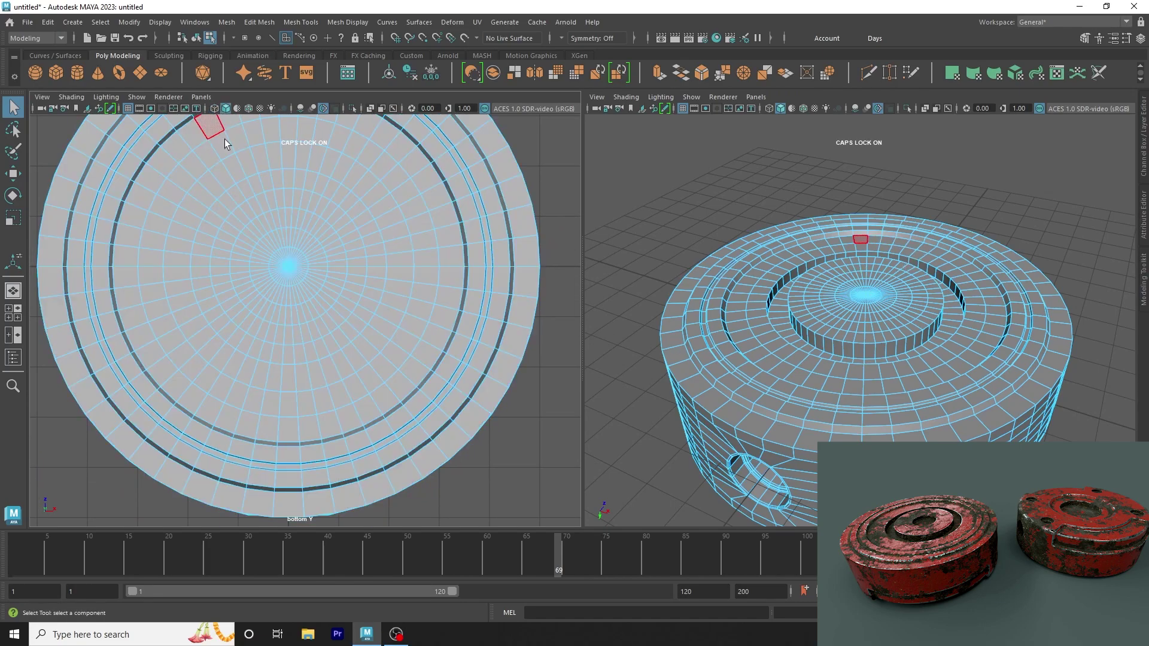
scroll(344, 261, up, 3)
scroll(313, 246, up, 2)
right_click(314, 246)
right_drag(313, 246, 313, 233)
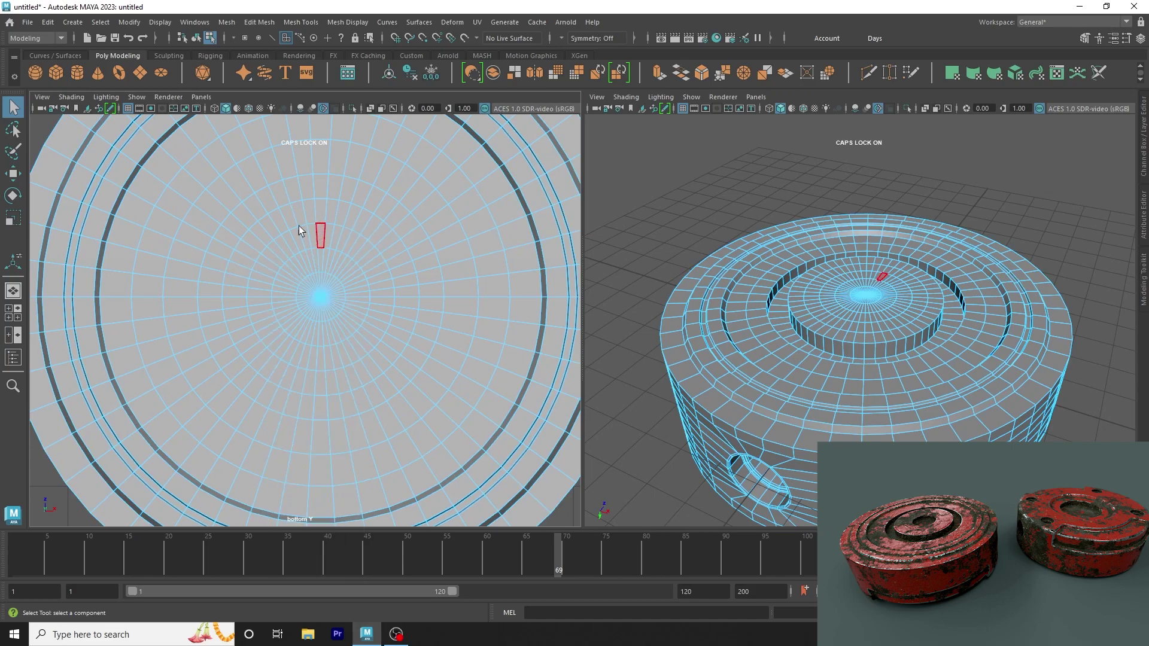
drag(300, 194, 378, 372)
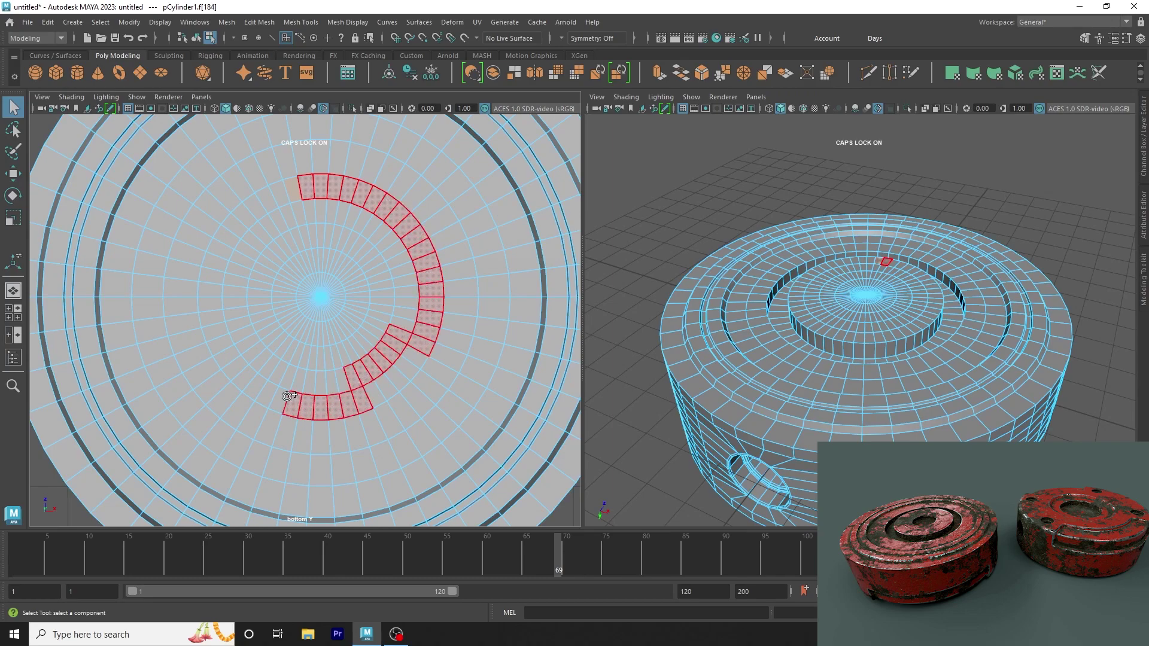
drag(378, 373, 305, 187)
click(229, 240)
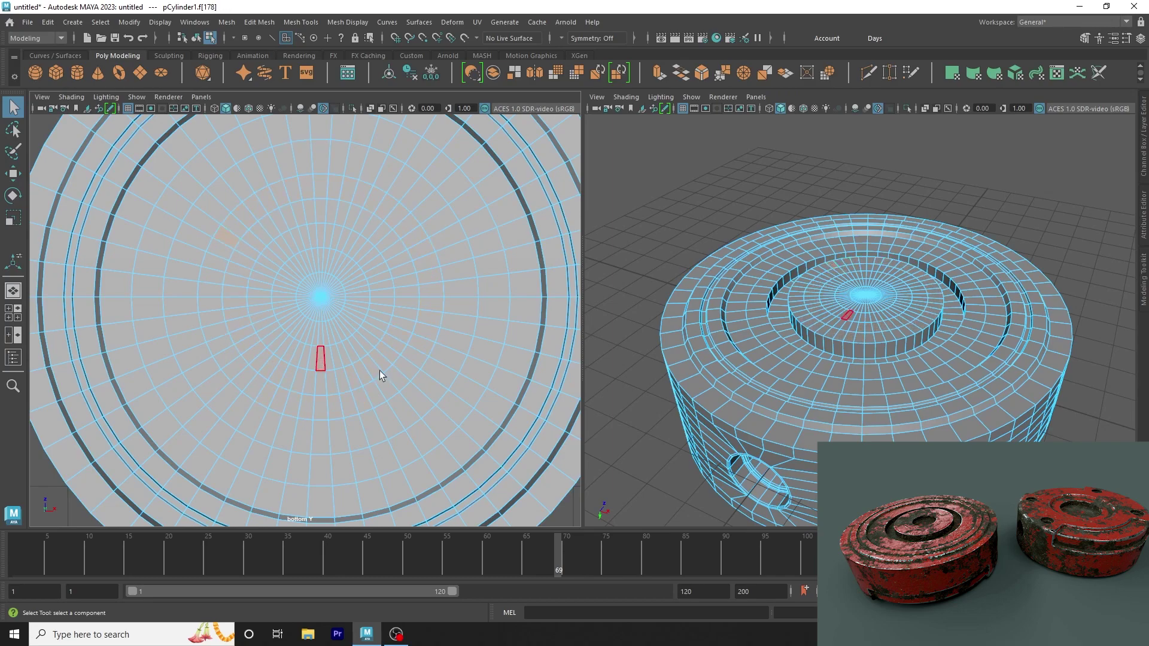
double_click(426, 347)
Step: Try face-ring and box selections, finishing with a small group of centre disc faces selected
click(428, 307)
ctrl+shift+double_click(429, 302)
ctrl+shift+double_click(406, 278)
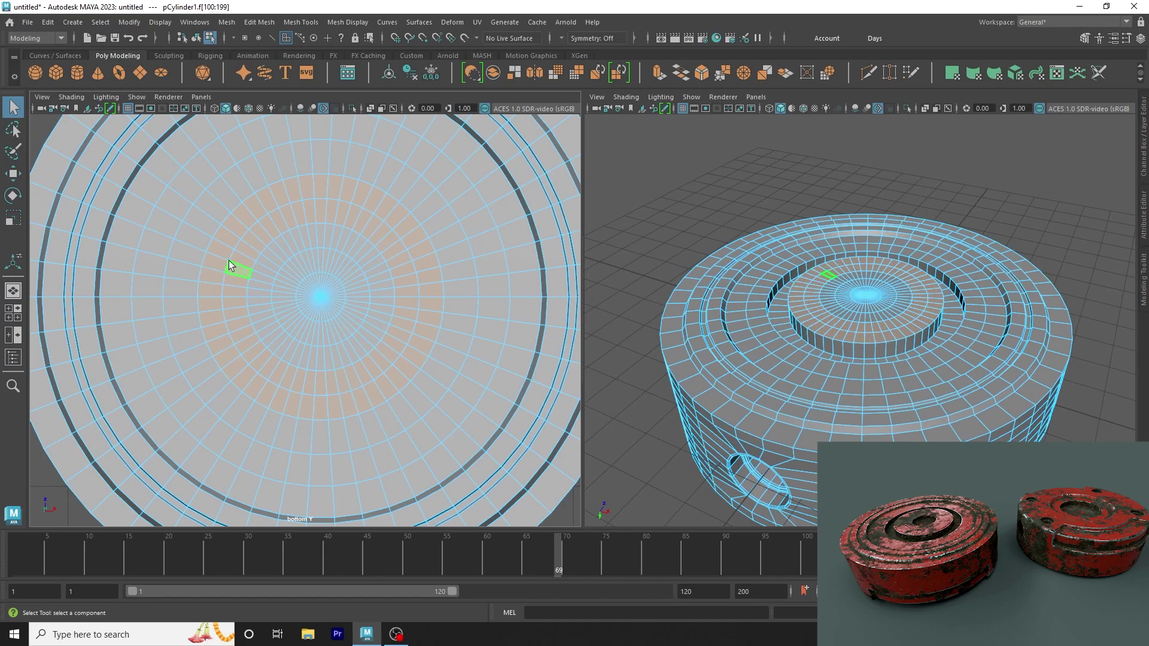
scroll(328, 256, down, 5)
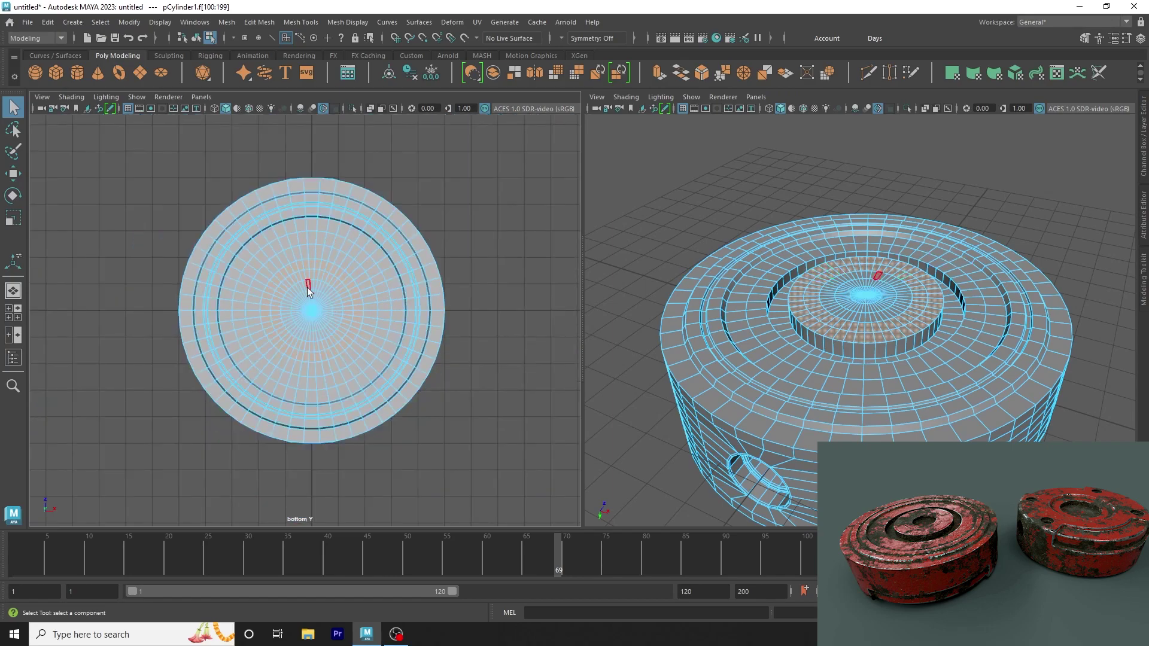
scroll(308, 290, up, 3)
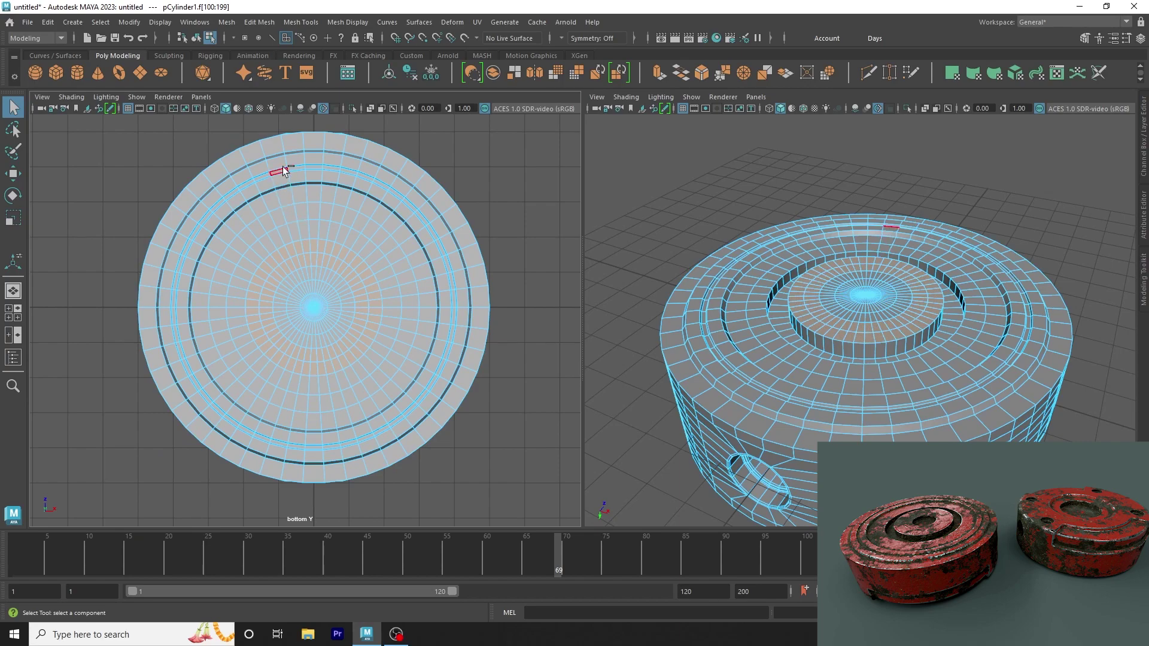
drag(276, 116, 339, 507)
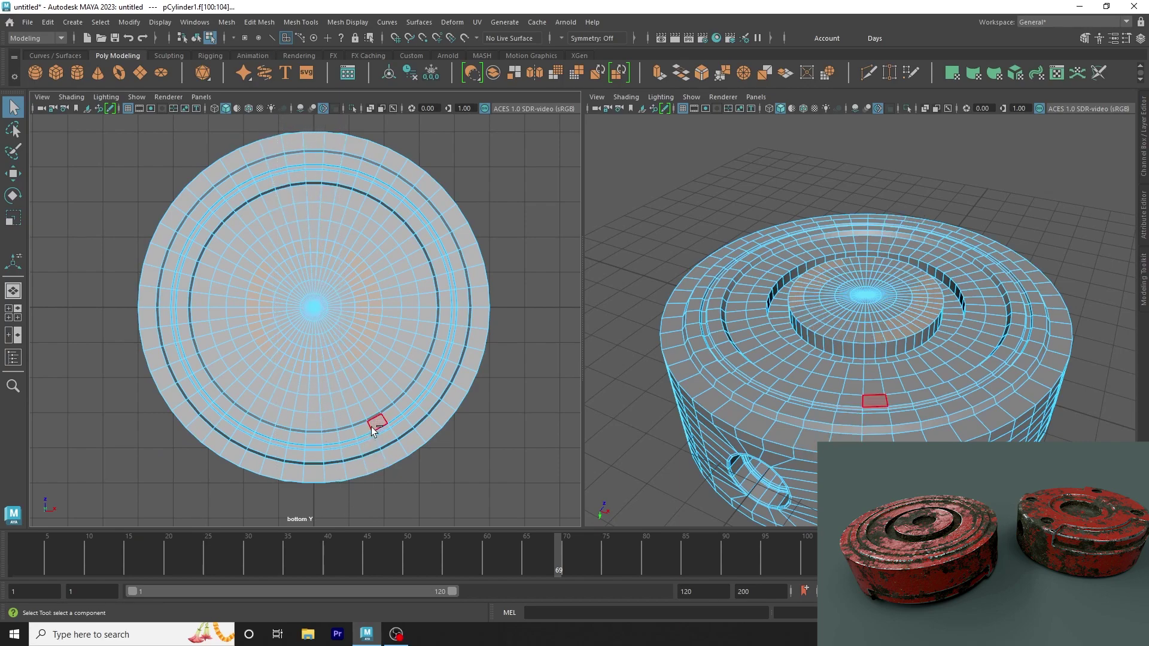
shift+double_click(340, 343)
mouse_move(293, 210)
shift+mouse_down()
mouse_move(320, 397)
mouse_move(328, 389)
shift+mouse_up()
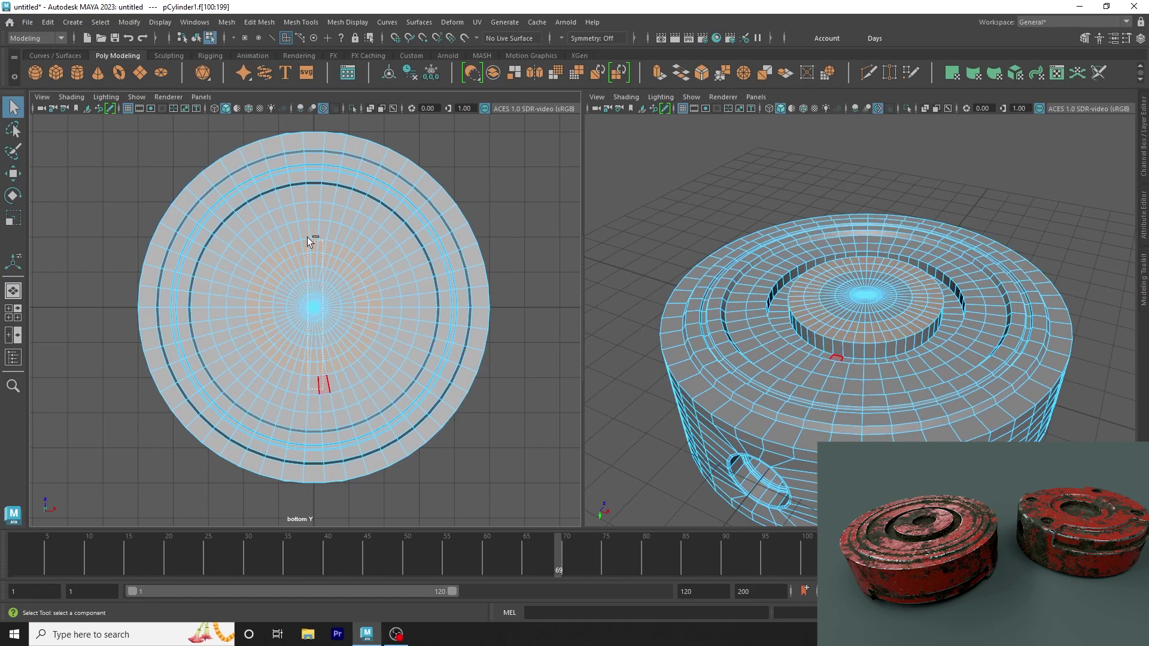
shift+drag(307, 237, 304, 218)
alt+right_drag(308, 328, 452, 368)
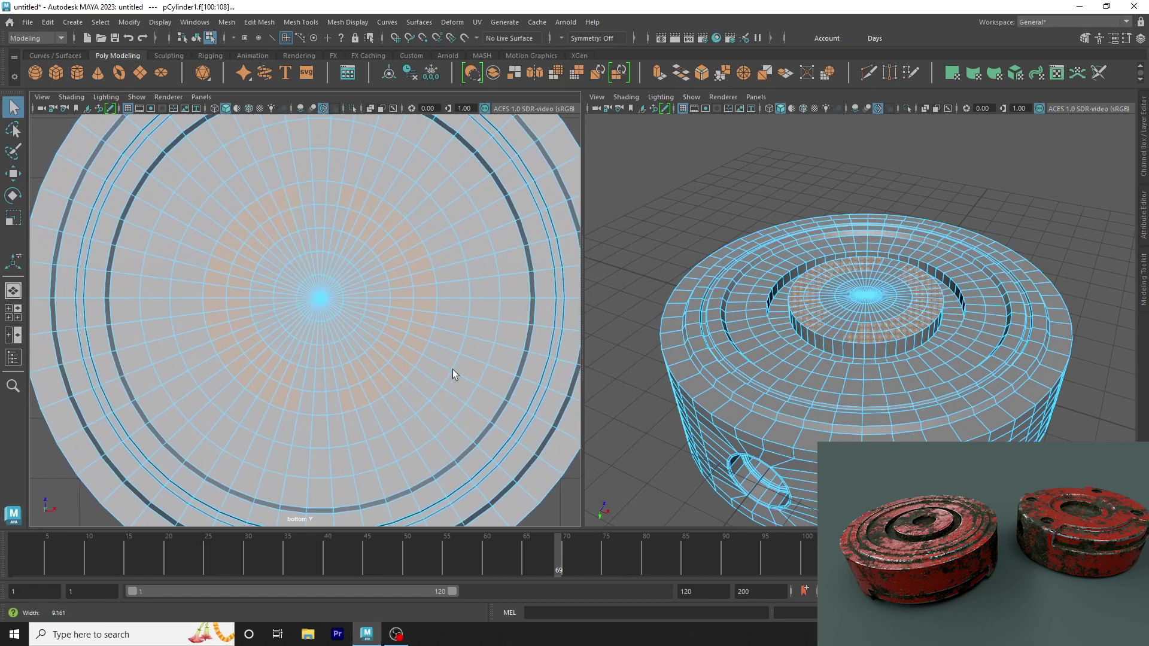
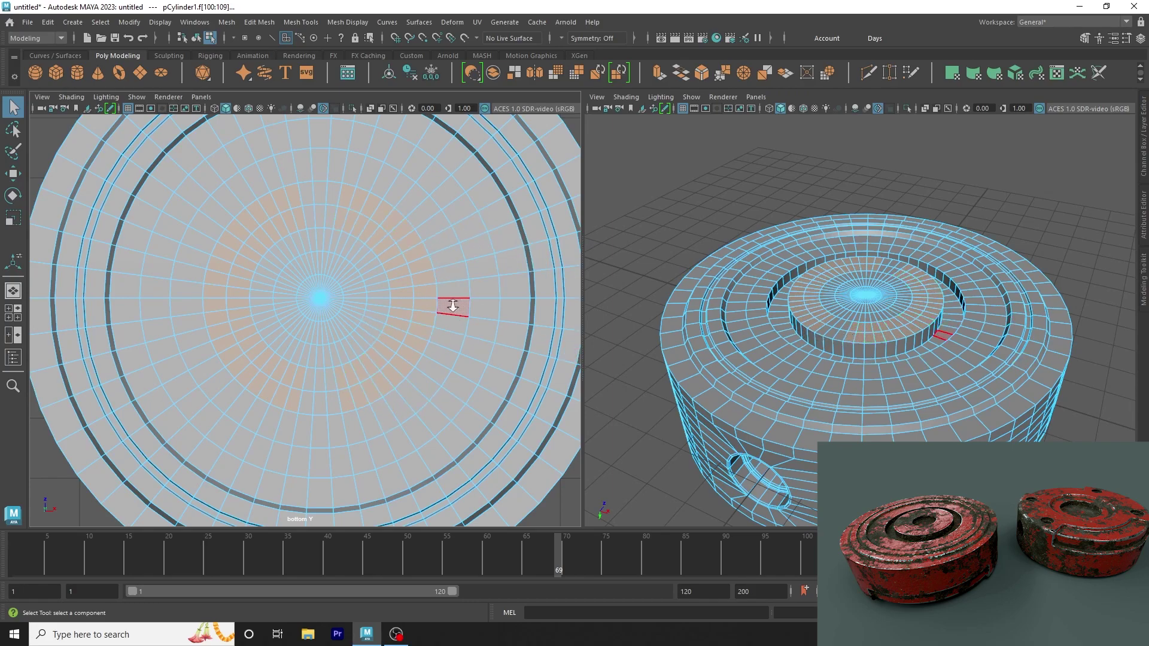
Step: Extrude the selected underside ring faces and inset them with an Offset of 0.08
scroll(440, 307, down, 2)
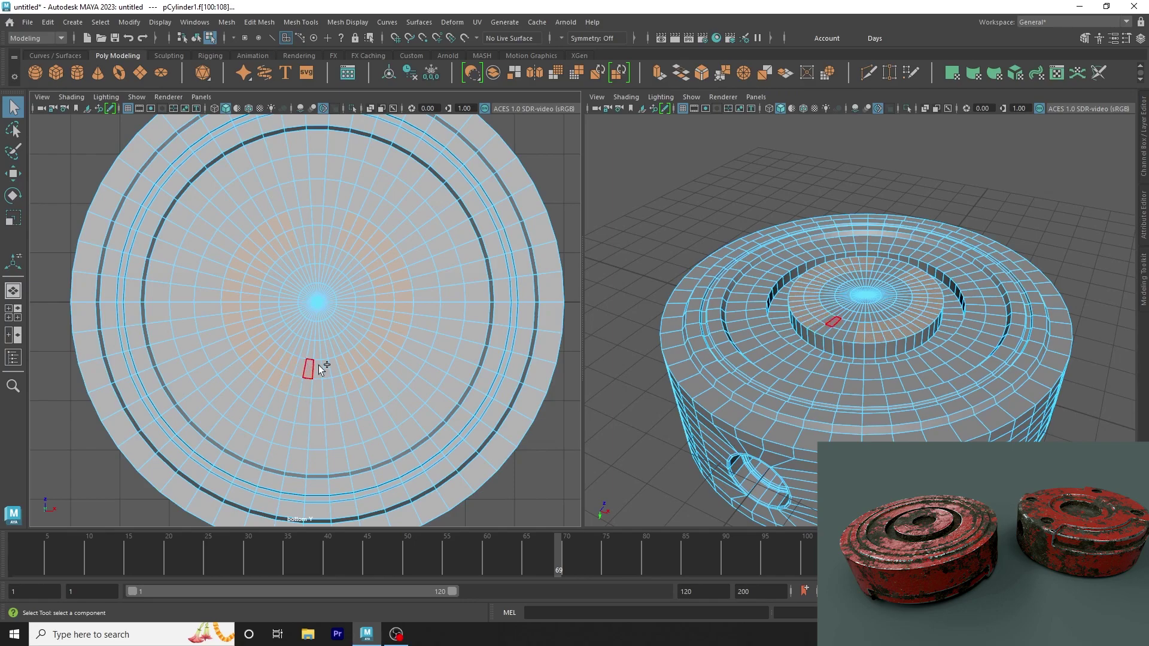
click(659, 73)
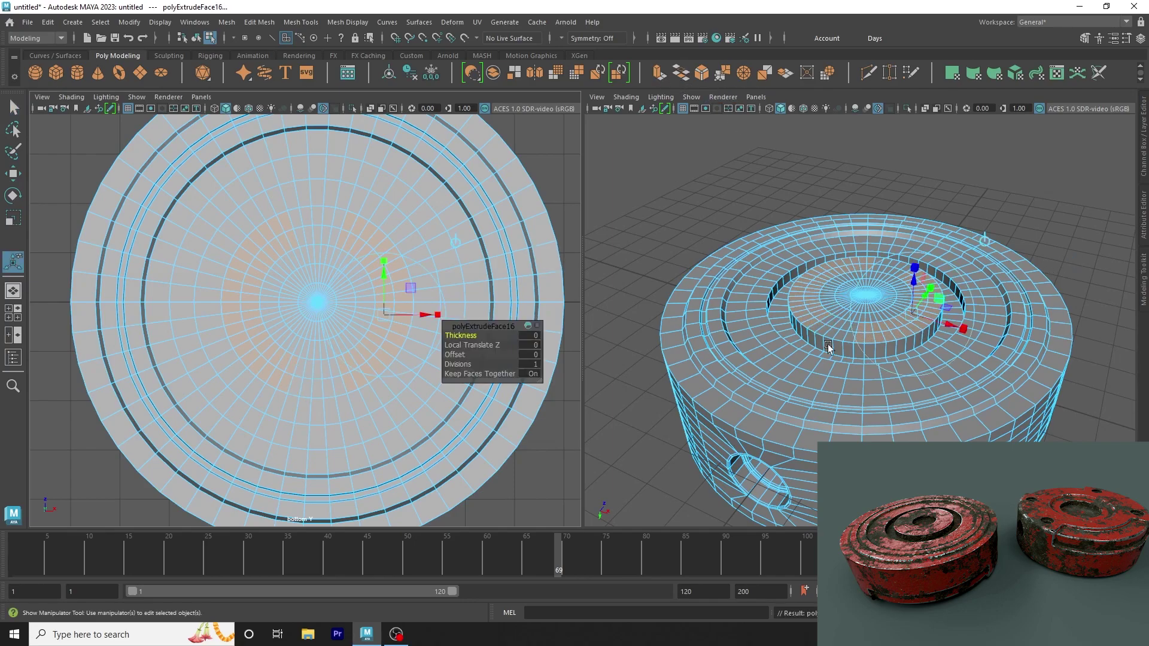
drag(455, 354, 466, 354)
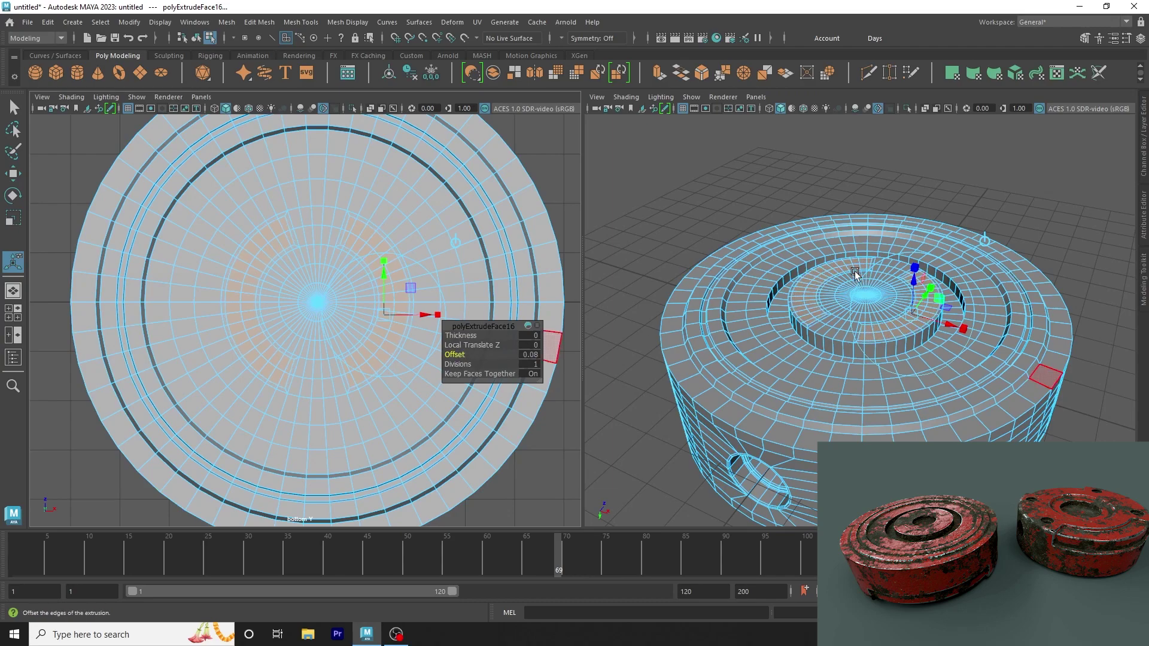
alt+right_drag(854, 271, 960, 350)
Step: Extrude the two arc strips again with Offset 0.04 and Local Translate Z 0.03
key(ctrl+e)
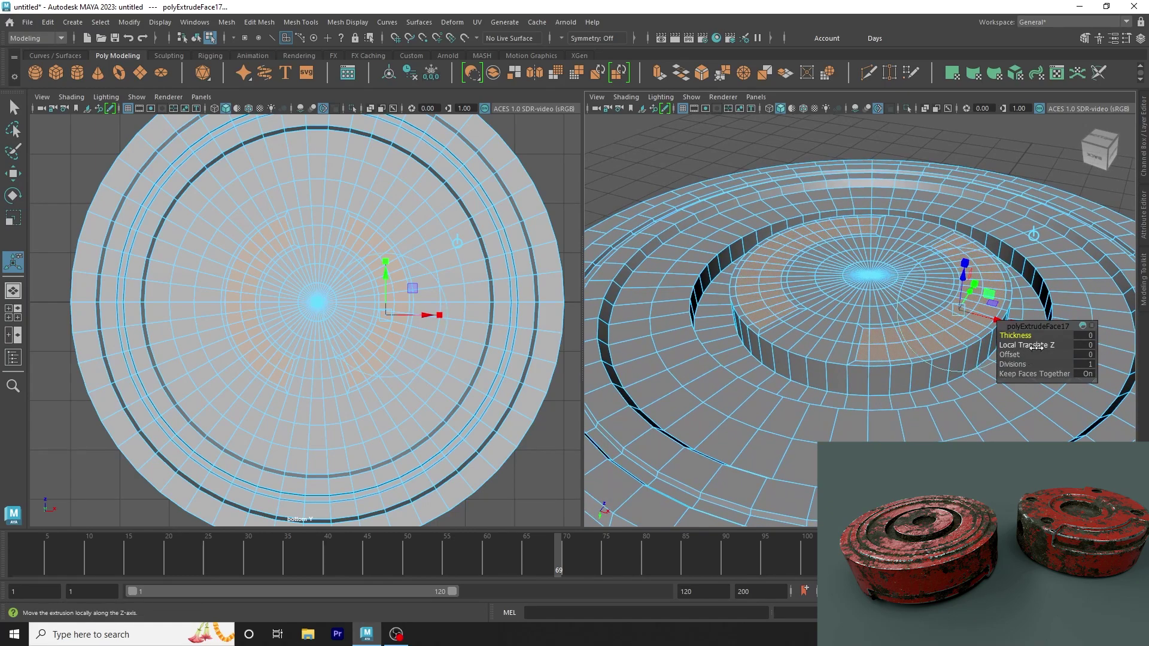
drag(1024, 345, 1046, 345)
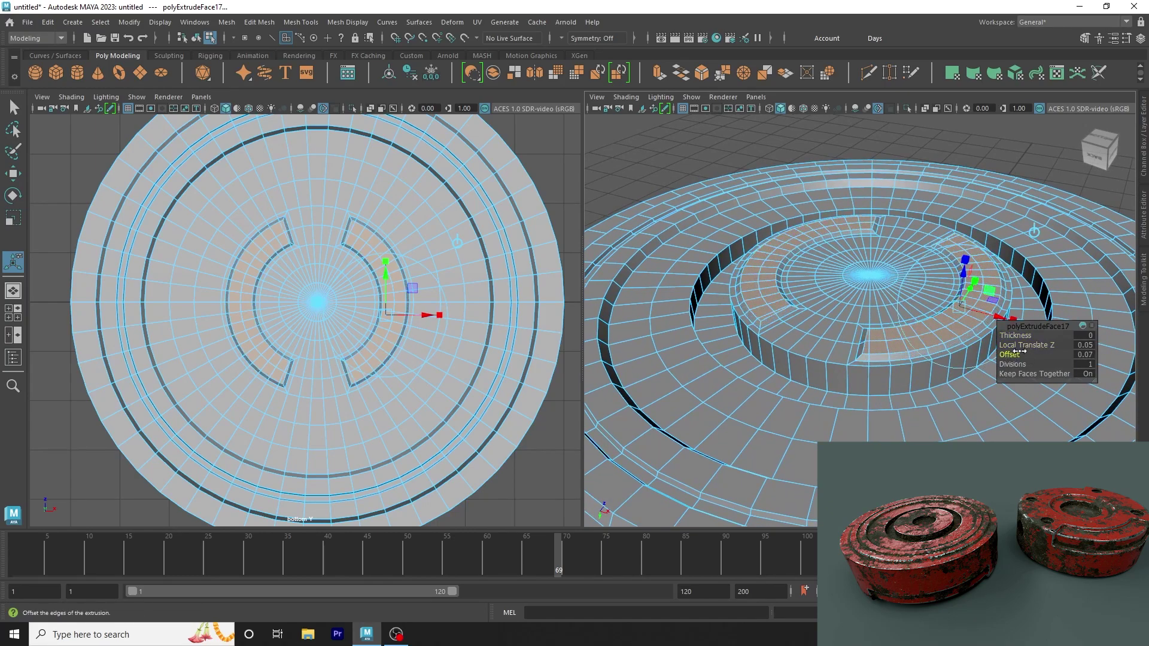
click(1044, 344)
alt+right_drag(835, 308, 945, 351)
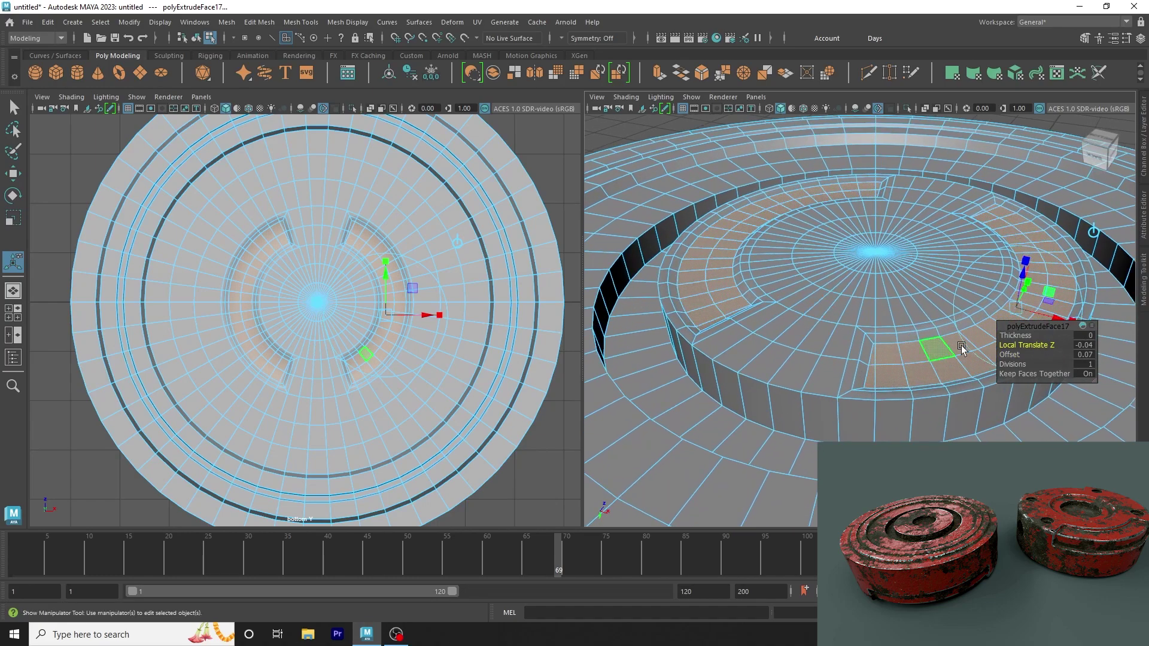
mouse_move(1017, 353)
mouse_down()
mouse_move(1008, 354)
mouse_move(1064, 350)
mouse_move(1037, 346)
mouse_up()
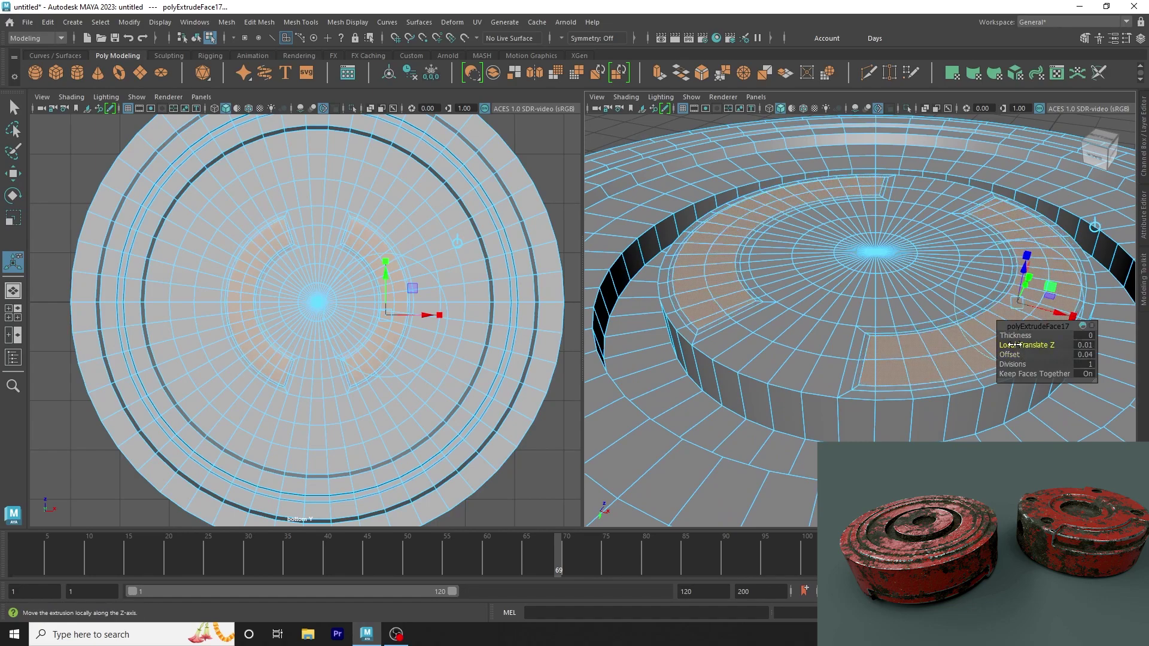
Step: Check the smooth preview, fine-tune the arc extrusion depth, and return to object mode
key(3)
key(1)
drag(1021, 346, 1030, 345)
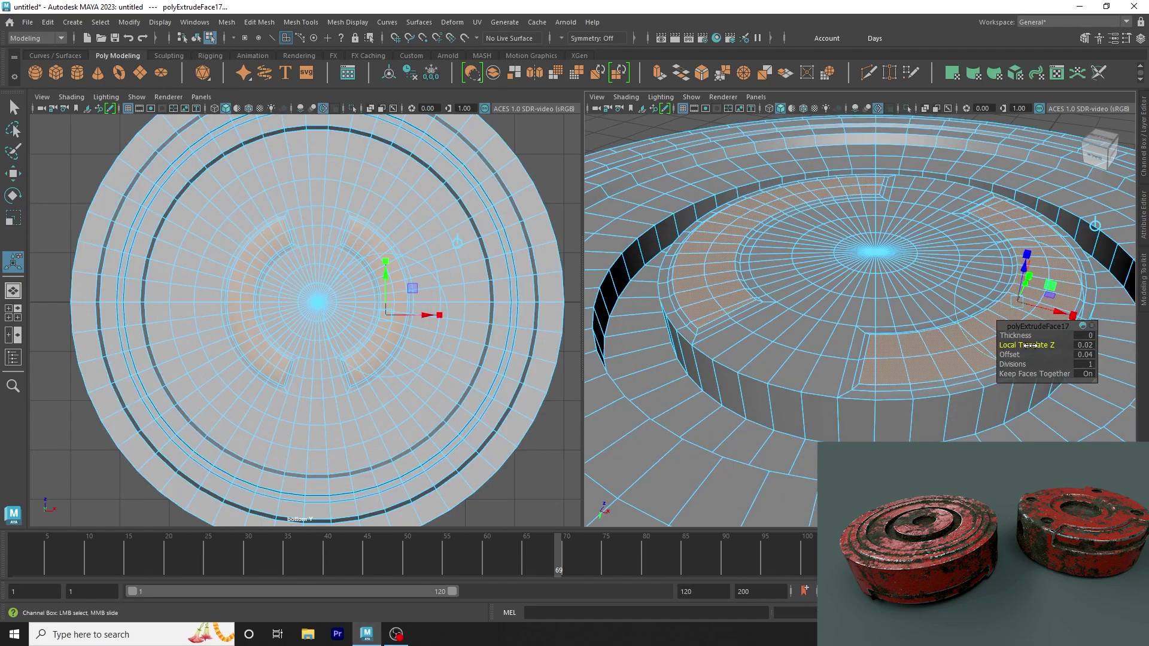
mouse_move(726, 287)
alt+mouse_down()
mouse_move(724, 264)
mouse_move(712, 264)
mouse_move(908, 289)
alt+mouse_up()
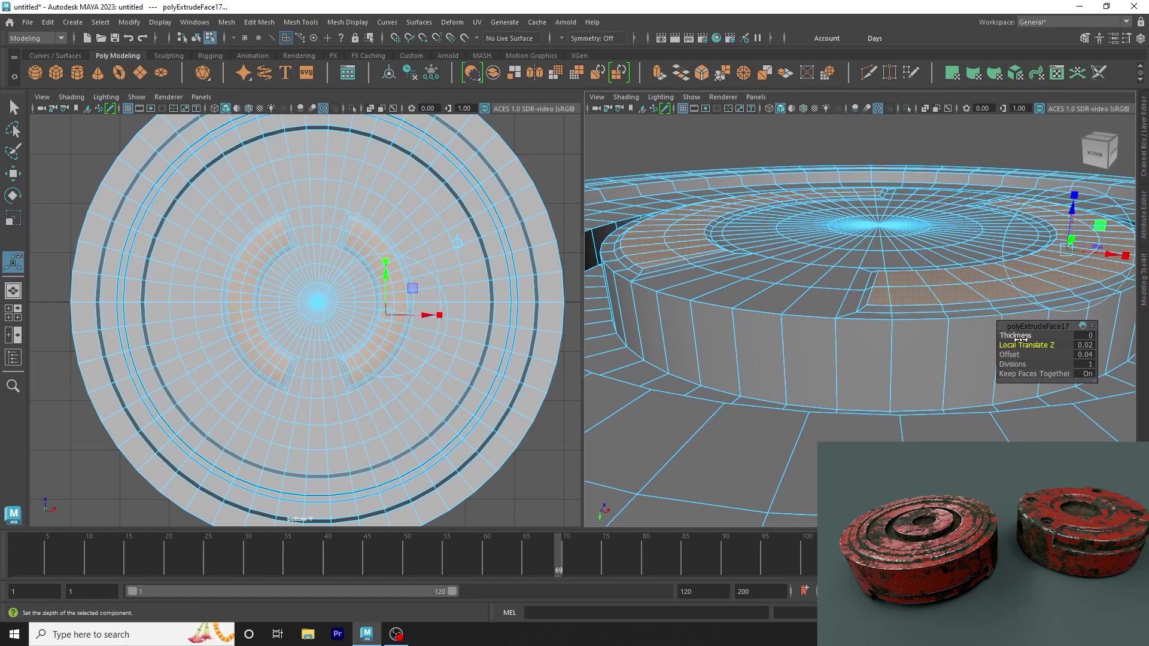
mouse_move(1025, 345)
mouse_down()
mouse_move(1041, 346)
mouse_move(1029, 349)
mouse_up()
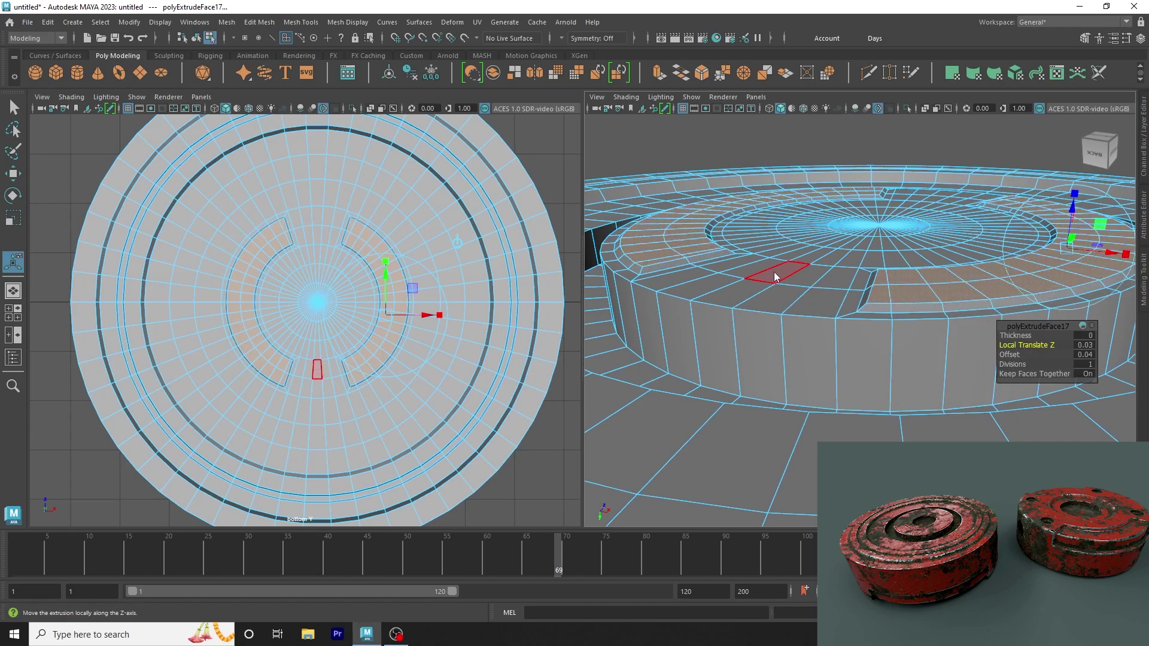
key(F8)
Step: Clear the selection, orbit beneath the cylinder, and switch into face component mode
key(q)
scroll(853, 206, down, 4)
click(854, 178)
mouse_move(855, 178)
alt+mouse_down()
mouse_move(736, 257)
mouse_move(802, 264)
alt+mouse_up()
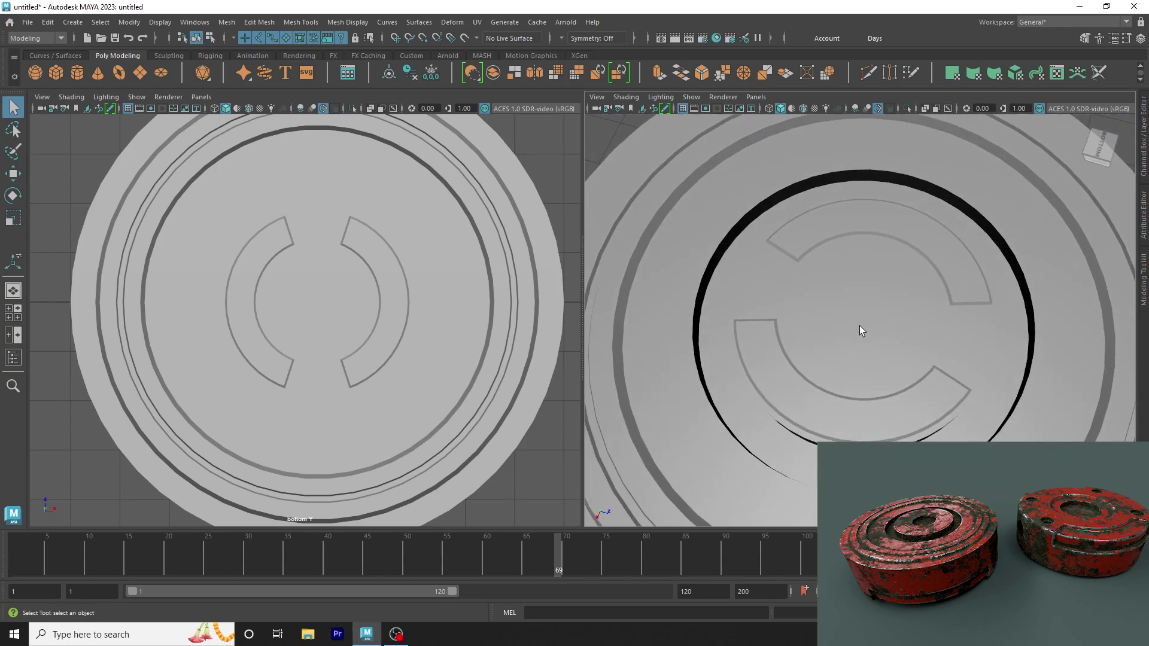
mouse_move(860, 326)
alt+mouse_down()
mouse_move(744, 282)
mouse_move(1026, 303)
mouse_move(903, 344)
mouse_move(923, 381)
mouse_move(910, 398)
alt+mouse_up()
click(900, 337)
alt+drag(900, 337, 874, 354)
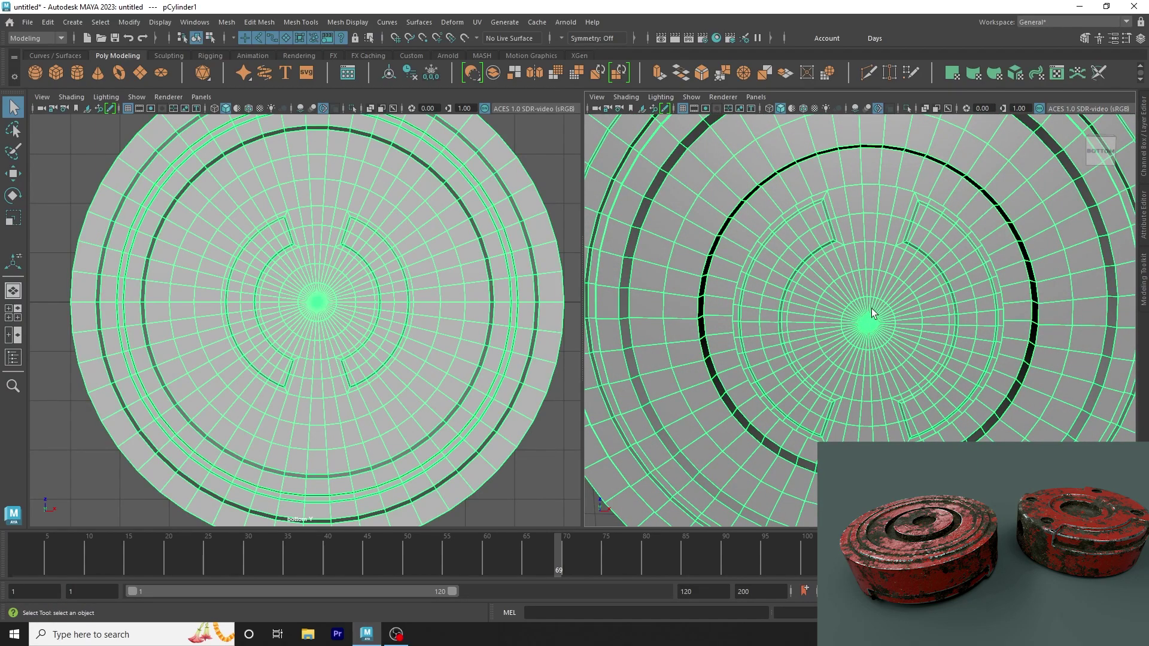
alt+drag(872, 313, 864, 265)
right_drag(864, 269, 871, 311)
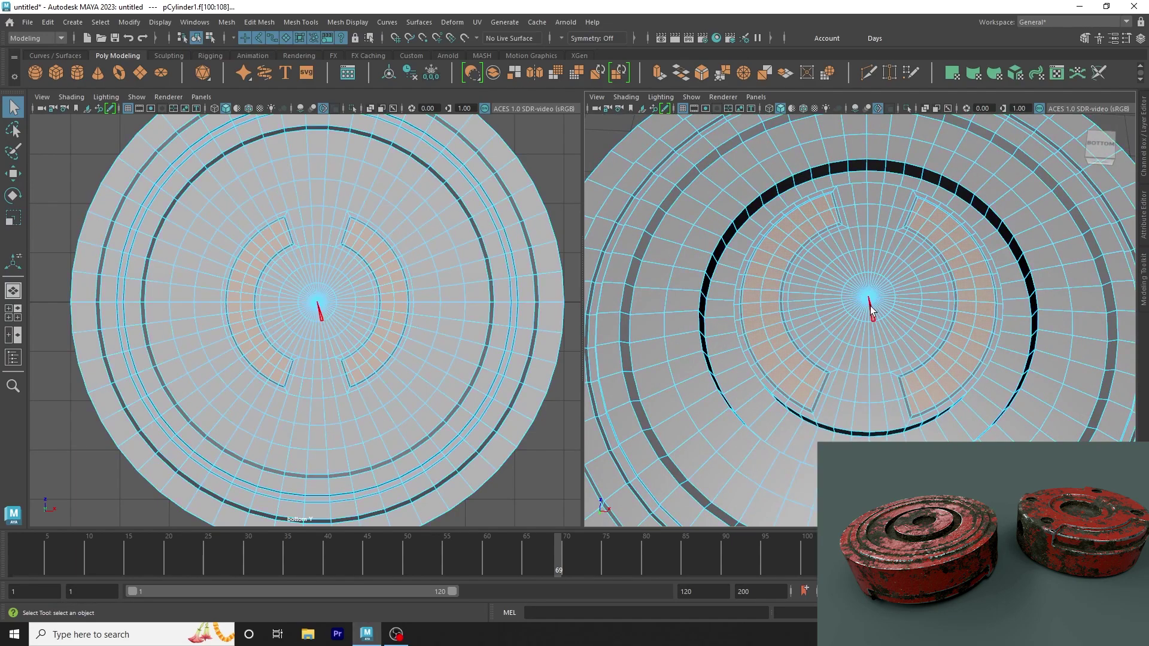
alt+drag(844, 288, 857, 280)
right_drag(857, 280, 788, 282)
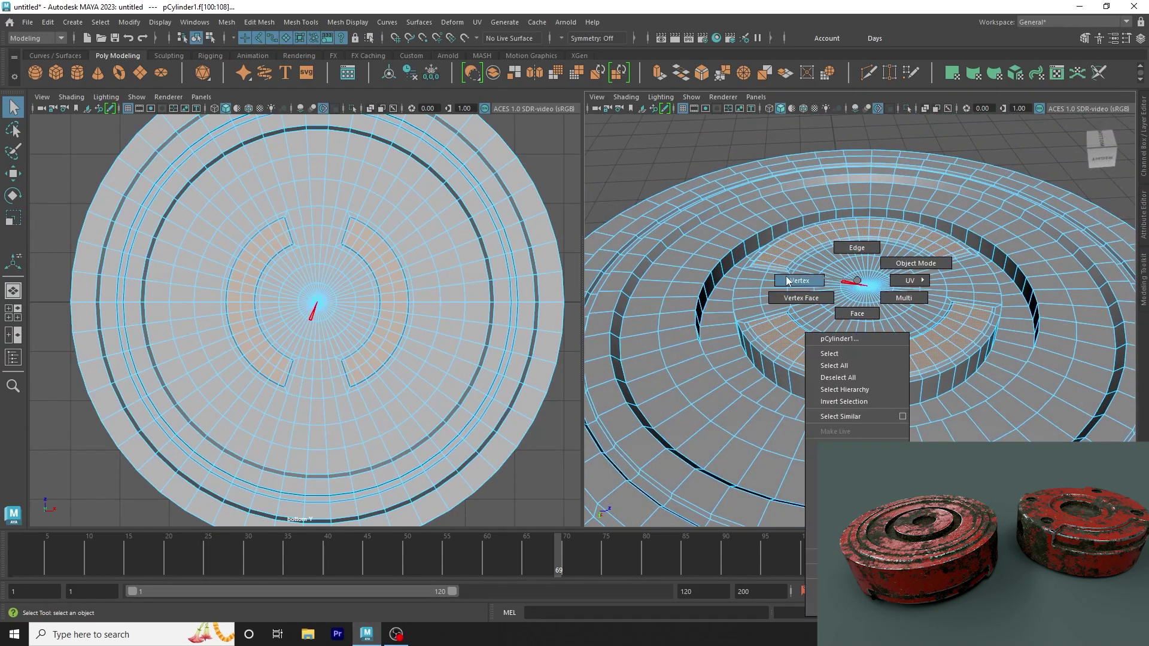
click(868, 291)
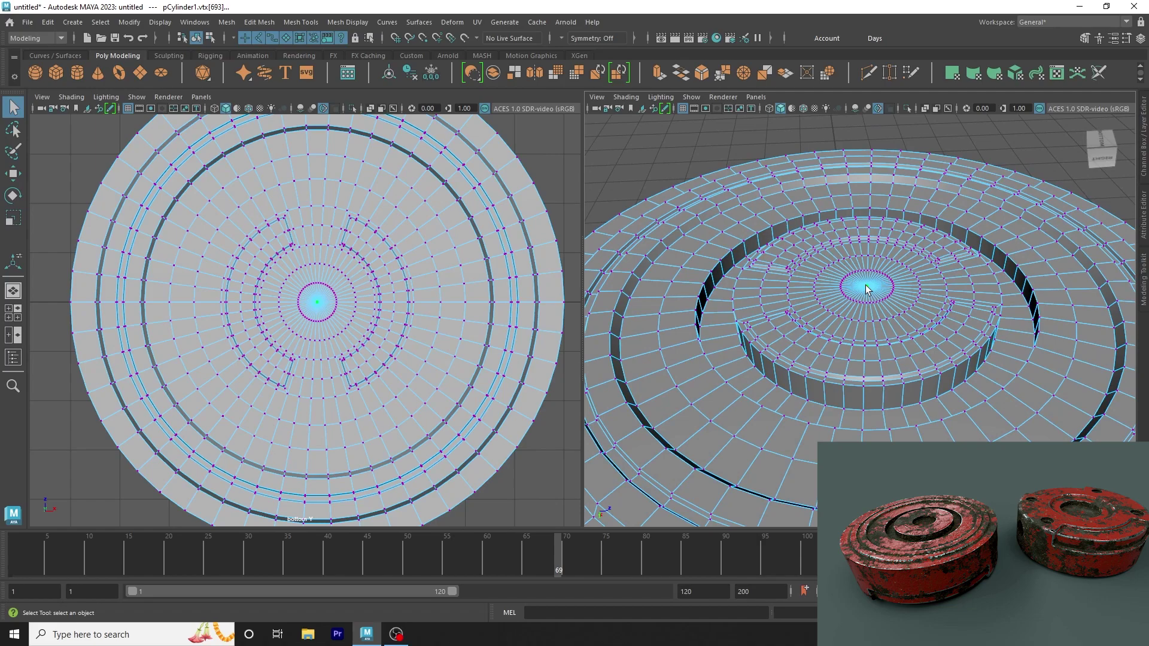
mouse_move(867, 289)
right_down()
mouse_move(872, 328)
mouse_move(721, 253)
right_up()
click(903, 341)
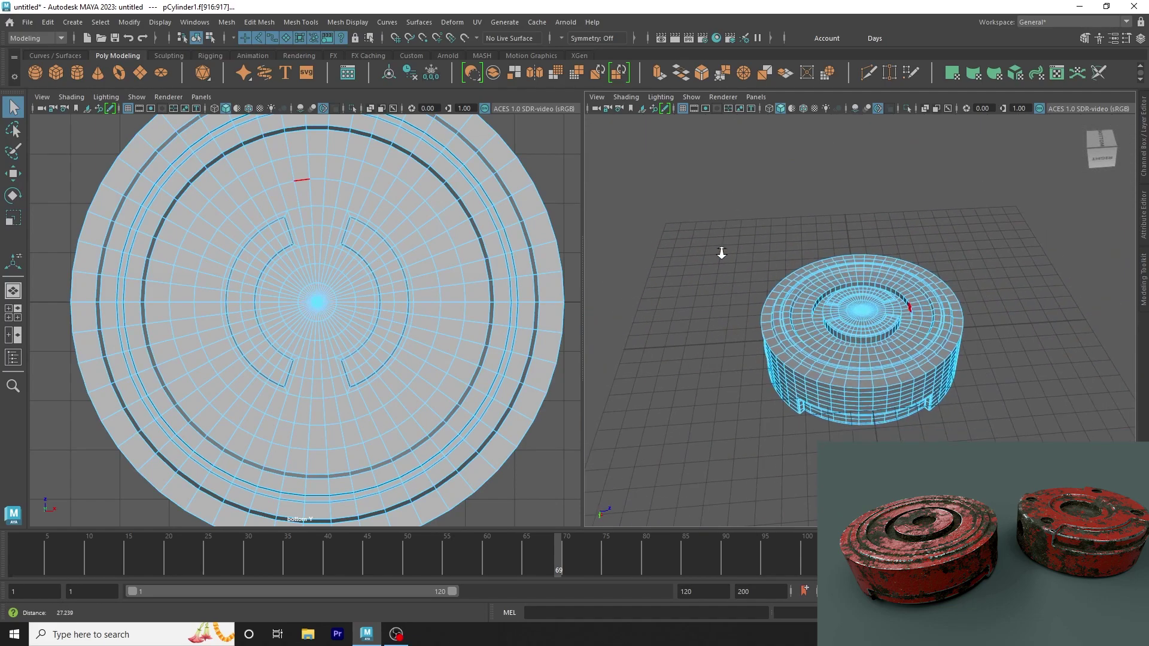
alt+drag(851, 366, 848, 354)
Step: Toggle between wireframe and shaded display while framing the cylinder's centre
key(4)
key(5)
key(4)
key(5)
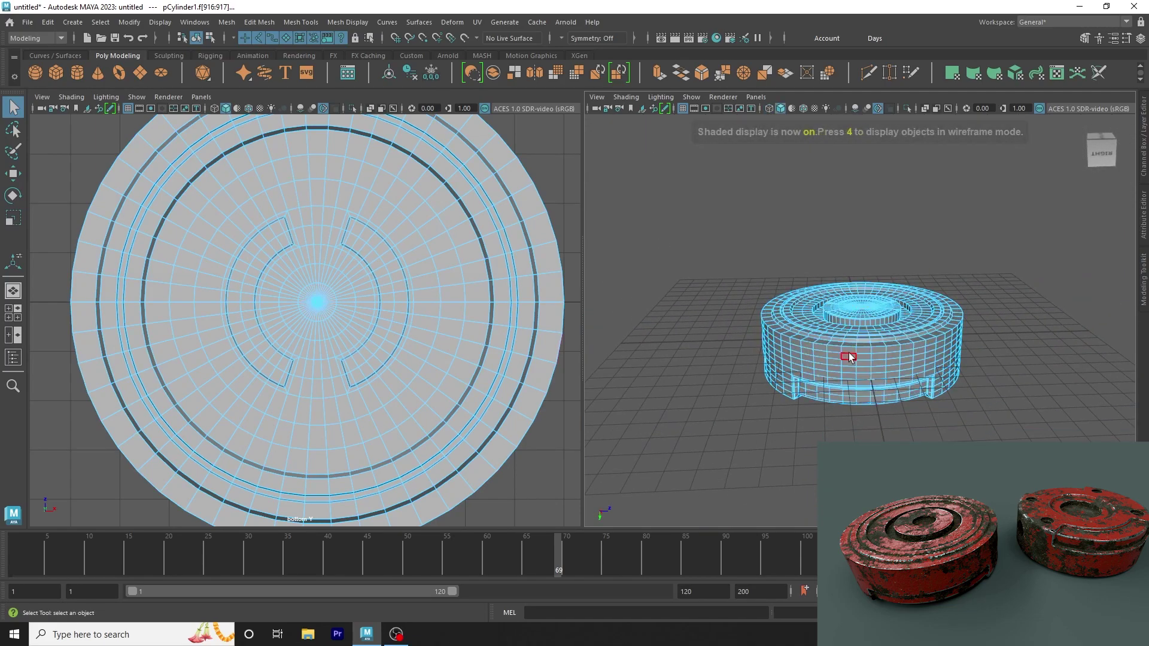
key(4)
mouse_move(849, 356)
alt+mouse_down()
mouse_move(1049, 419)
mouse_move(722, 326)
alt+mouse_up()
alt+right_drag(723, 327, 796, 335)
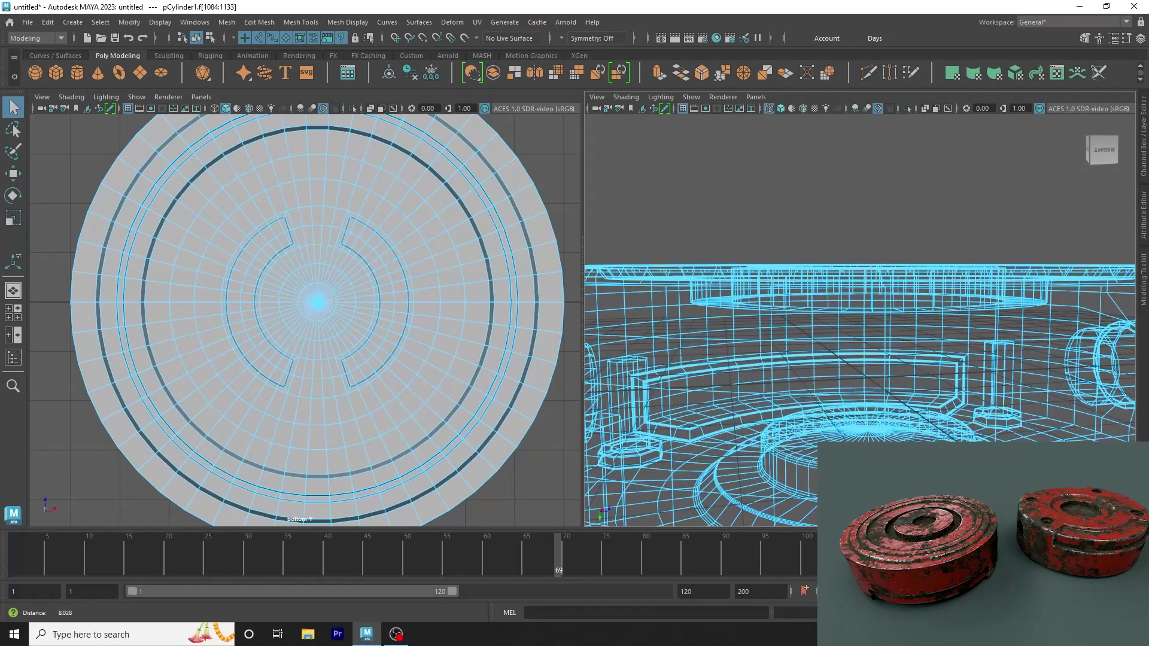
alt+right_drag(876, 417, 920, 433)
mouse_move(920, 433)
alt+mouse_down()
mouse_move(923, 398)
mouse_move(850, 389)
alt+mouse_up()
mouse_move(850, 389)
alt+right_down()
mouse_move(836, 399)
mouse_move(638, 392)
alt+right_up()
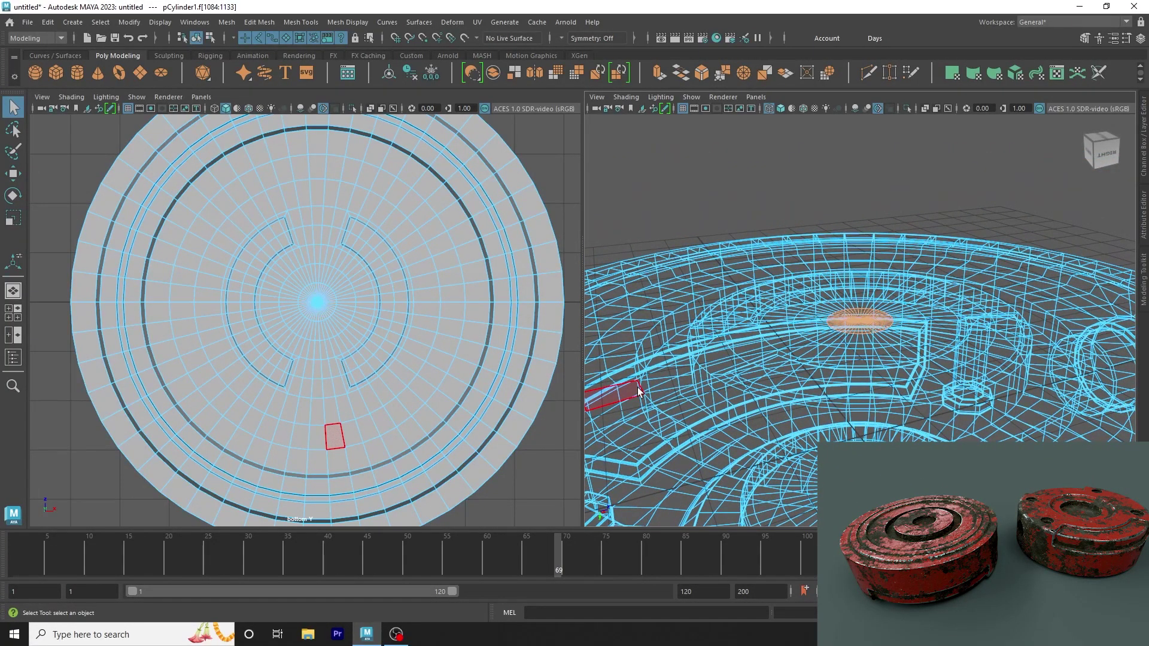
key(5)
alt+right_drag(949, 281, 1005, 455)
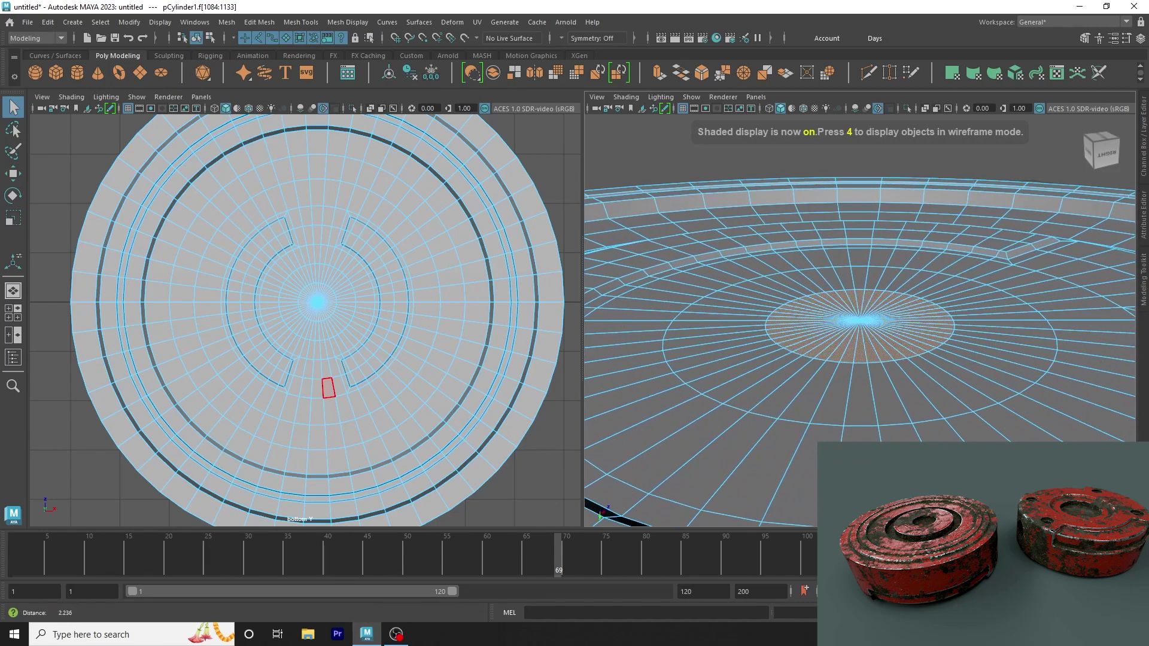
scroll(936, 299, up, 1)
Step: Select the central disc's ring of faces and inspect it in wireframe and shaded views
click(769, 368)
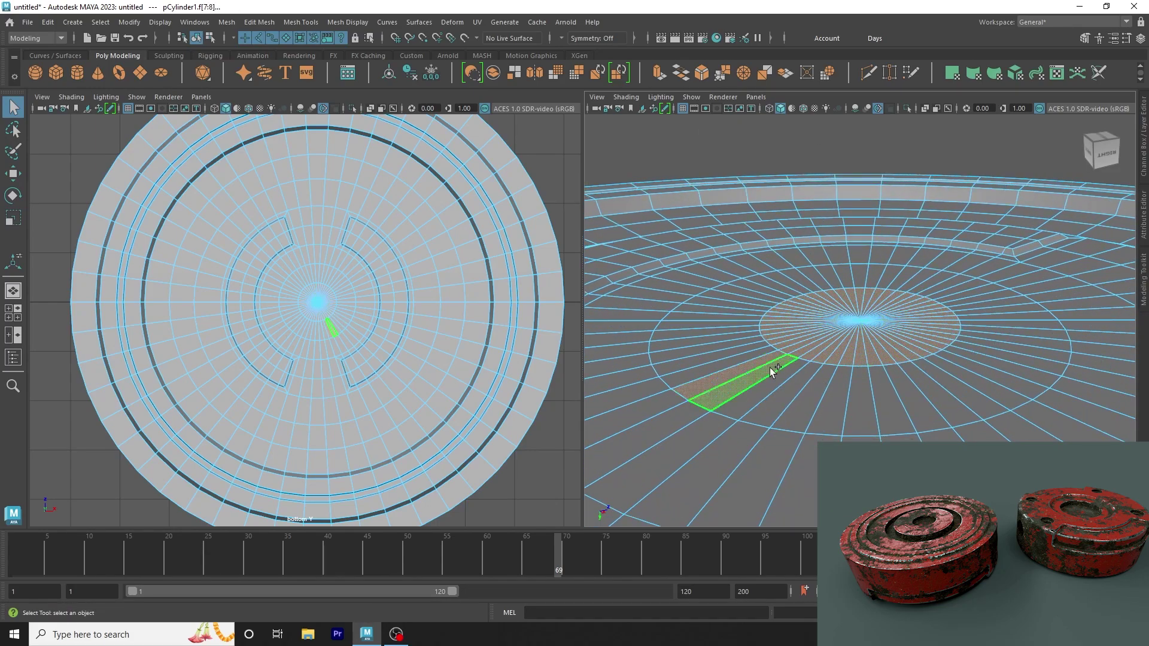
double_click(769, 368)
alt+drag(770, 368, 684, 335)
key(4)
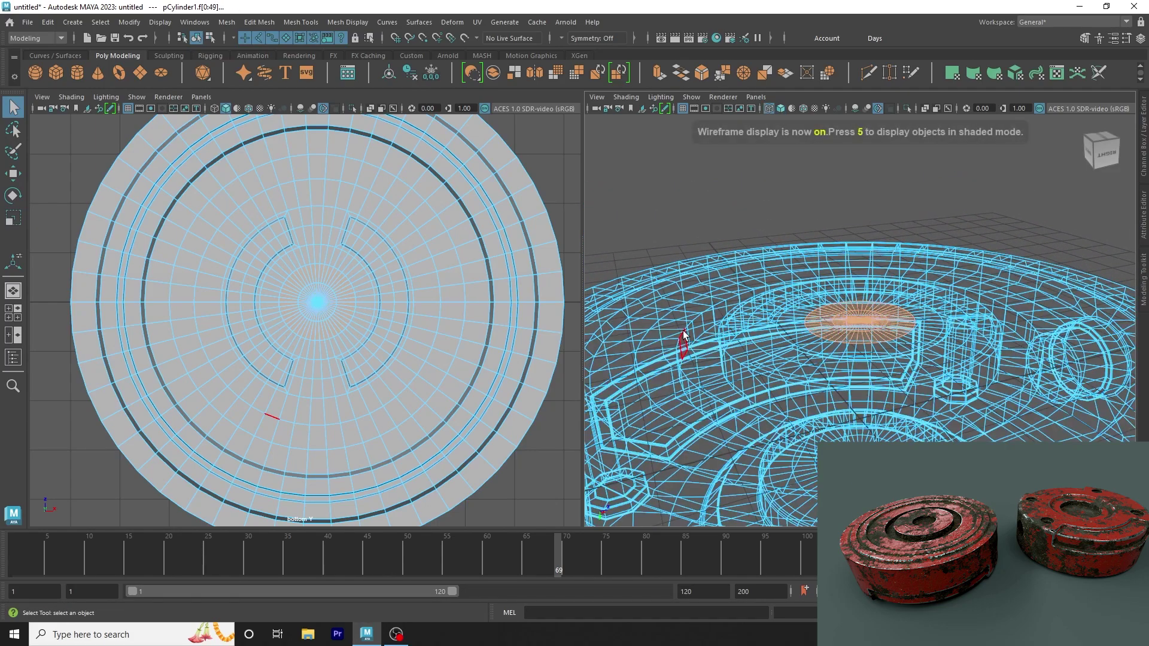
key(5)
key(4)
scroll(788, 287, down, 1)
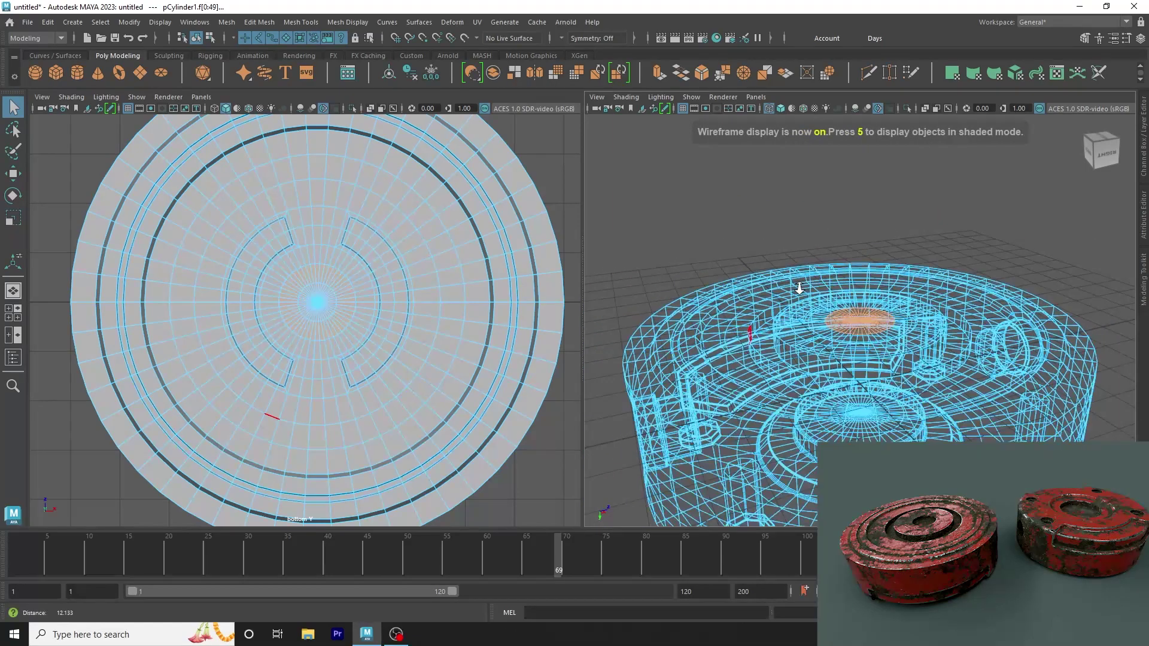
scroll(792, 289, down, 1)
key(5)
scroll(805, 292, up, 3)
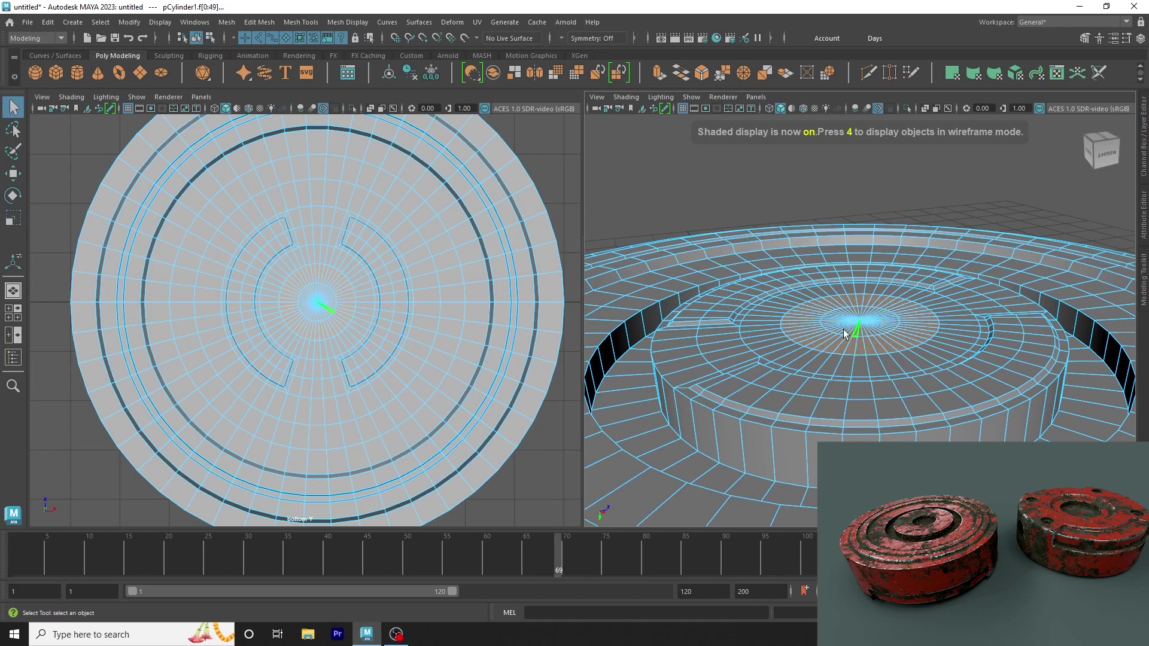
mouse_move(877, 312)
alt+mouse_down()
mouse_move(828, 382)
mouse_move(861, 323)
alt+mouse_up()
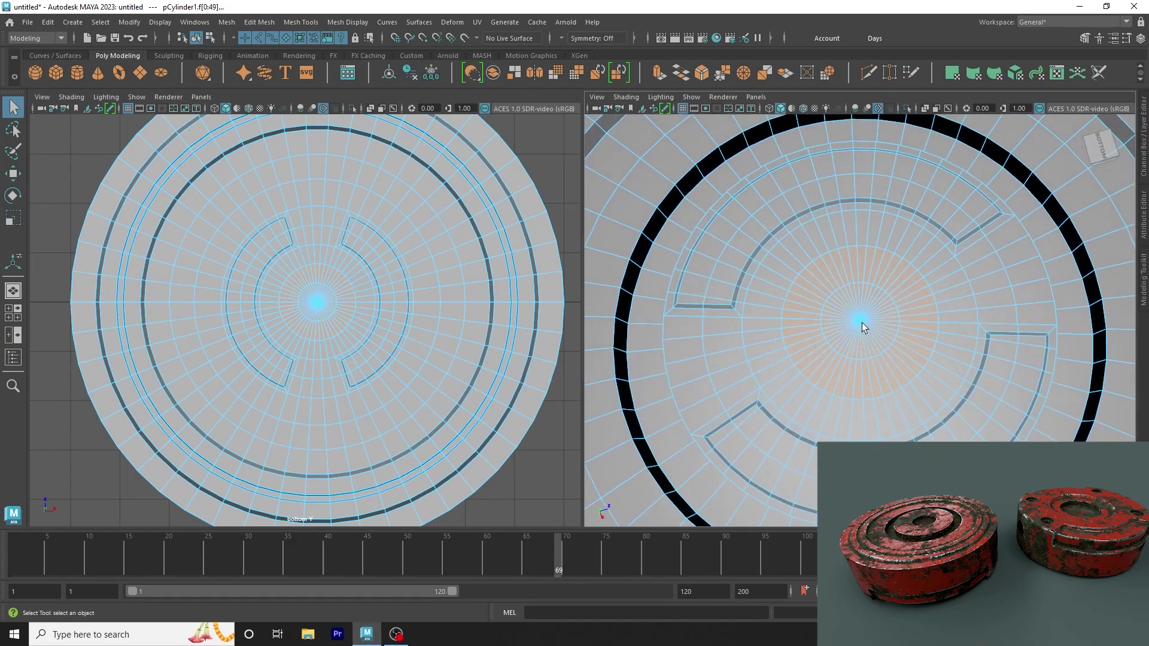
Step: Shade the perspective view with wireframe on top and set the bottom view to wireframe only
shift+right_click(867, 318)
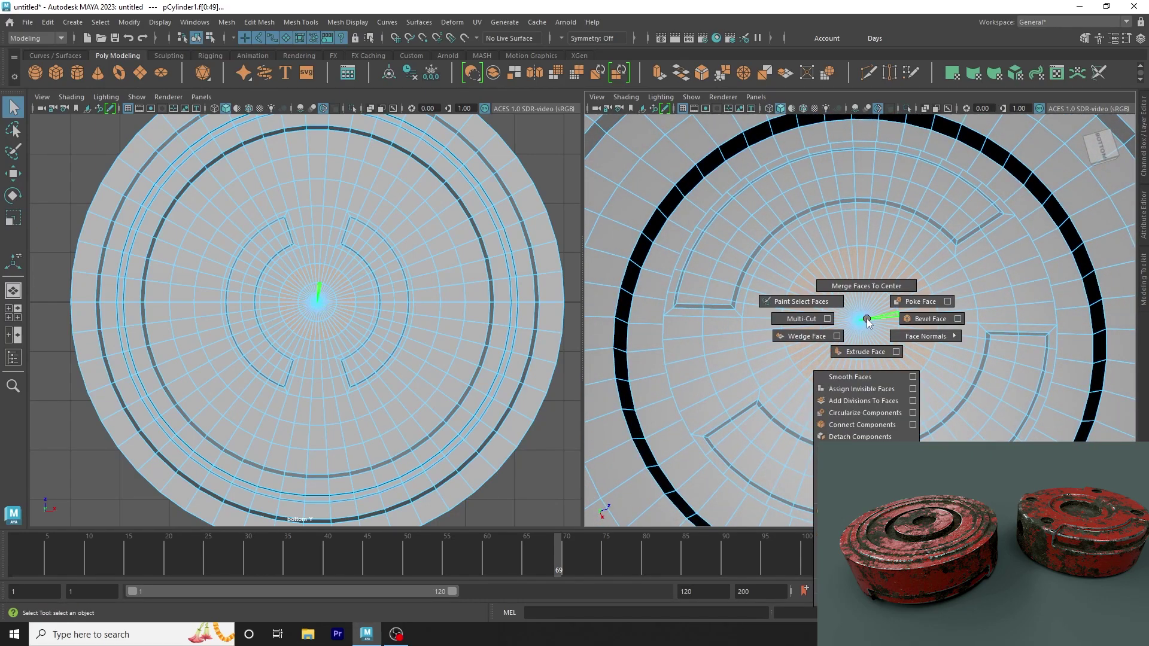
mouse_move(864, 303)
alt+mouse_down()
mouse_move(694, 267)
mouse_move(1113, 359)
mouse_move(902, 350)
mouse_move(883, 335)
alt+mouse_up()
scroll(488, 362, up, 2)
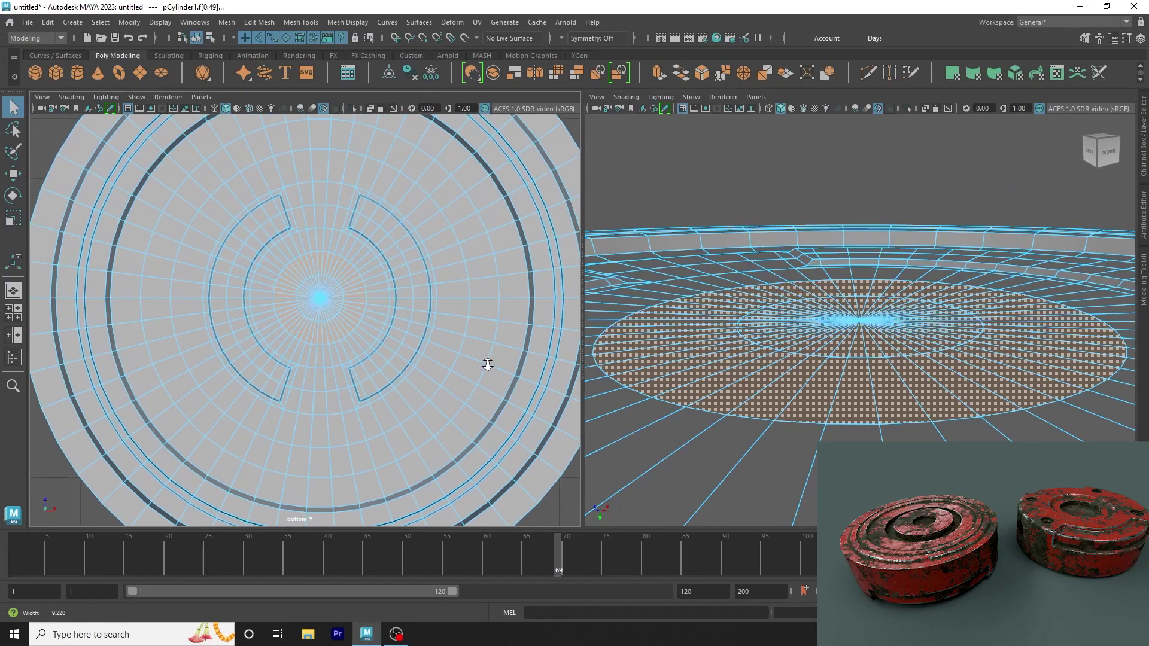
scroll(576, 311, up, 2)
click(769, 109)
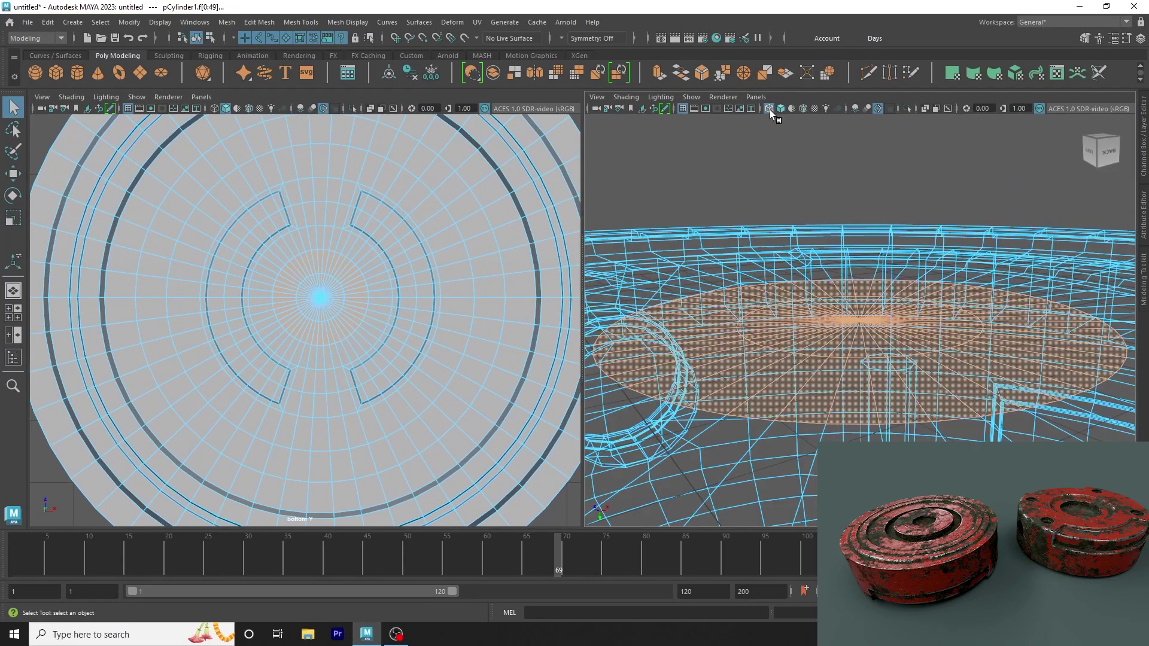
key(5)
click(201, 97)
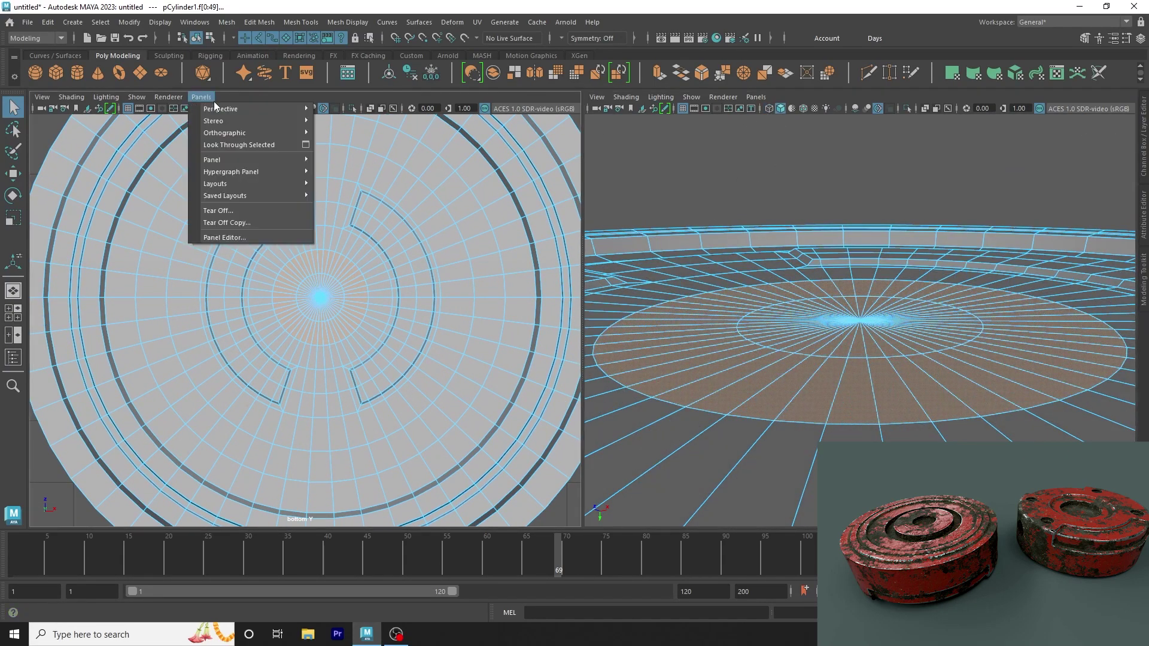
click(229, 110)
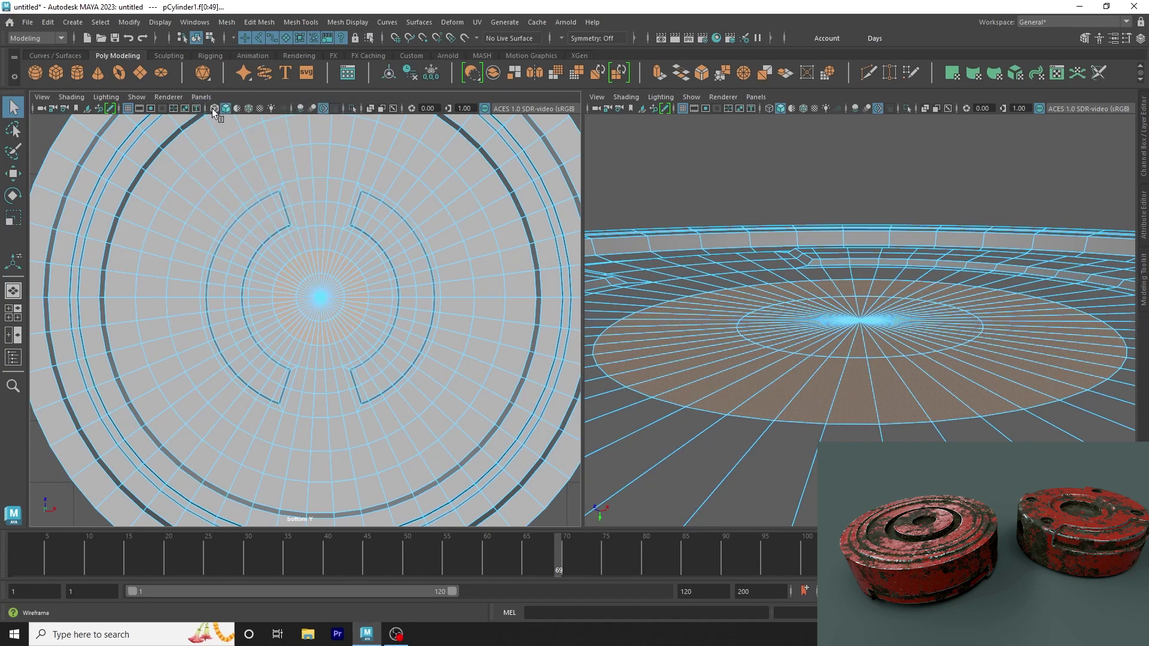
click(213, 109)
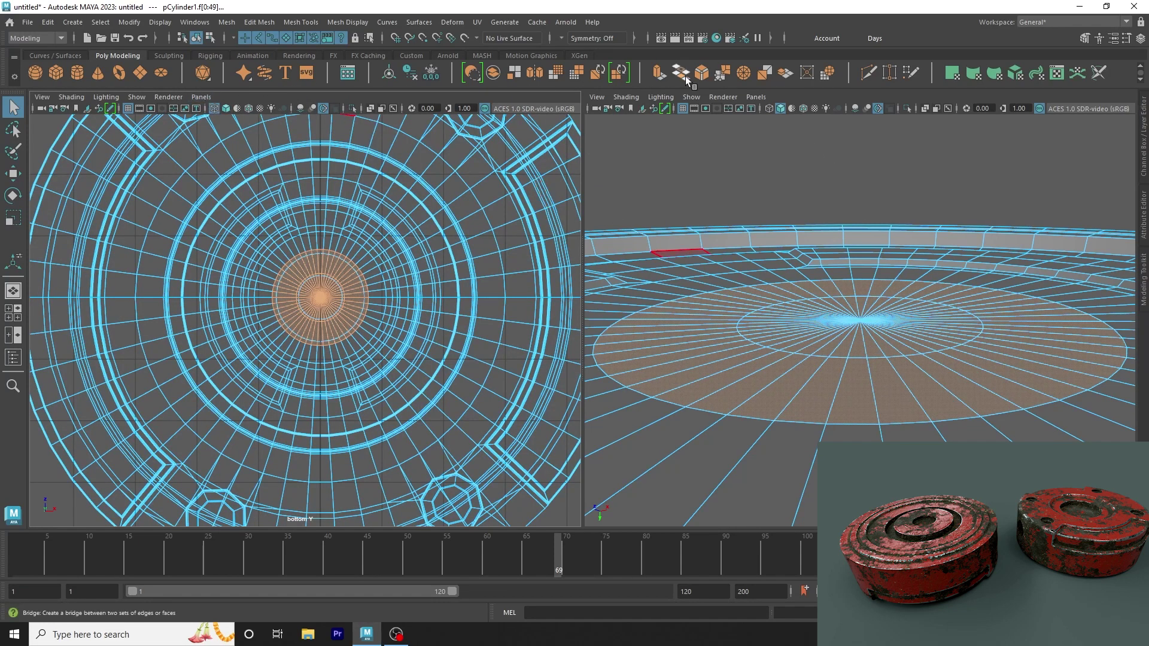
Step: Extrude the centre faces into a hole with Local Translate Z -0.36 and 3 divisions
click(659, 72)
alt+drag(849, 341, 853, 365)
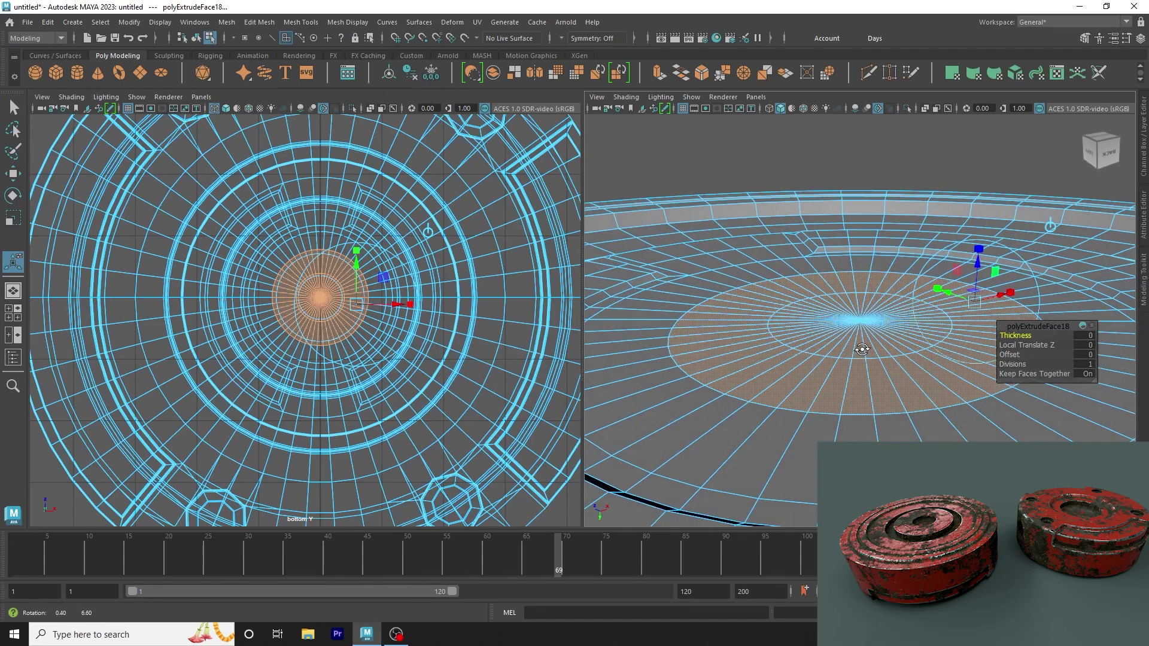
drag(1033, 343, 1008, 345)
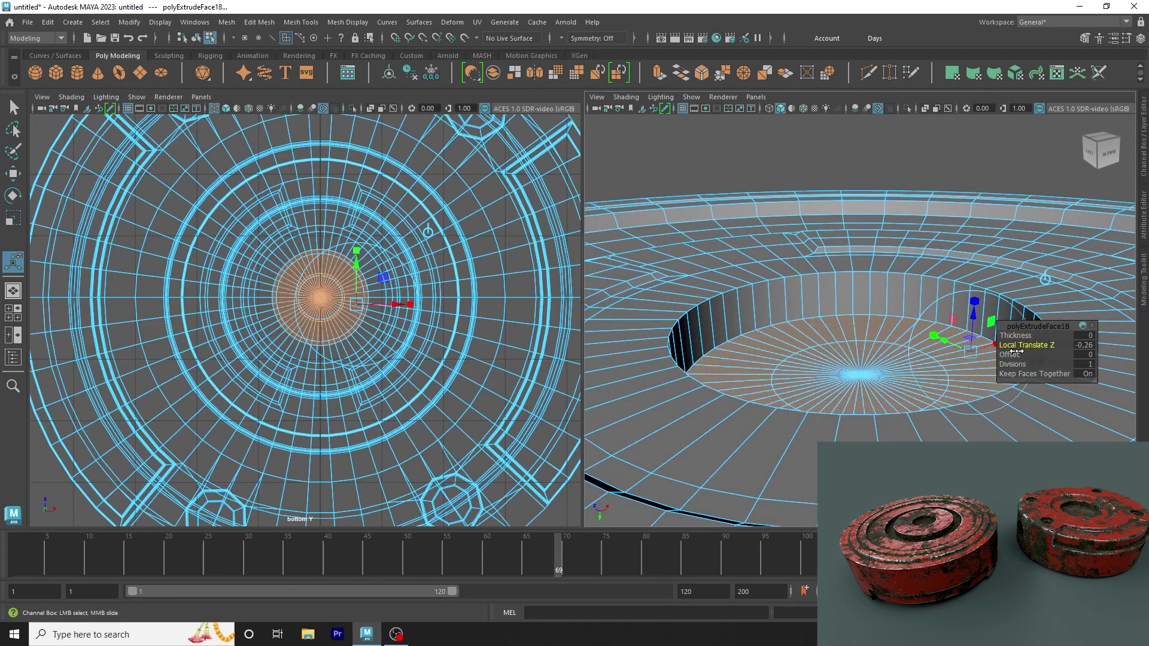
drag(1016, 351, 1021, 365)
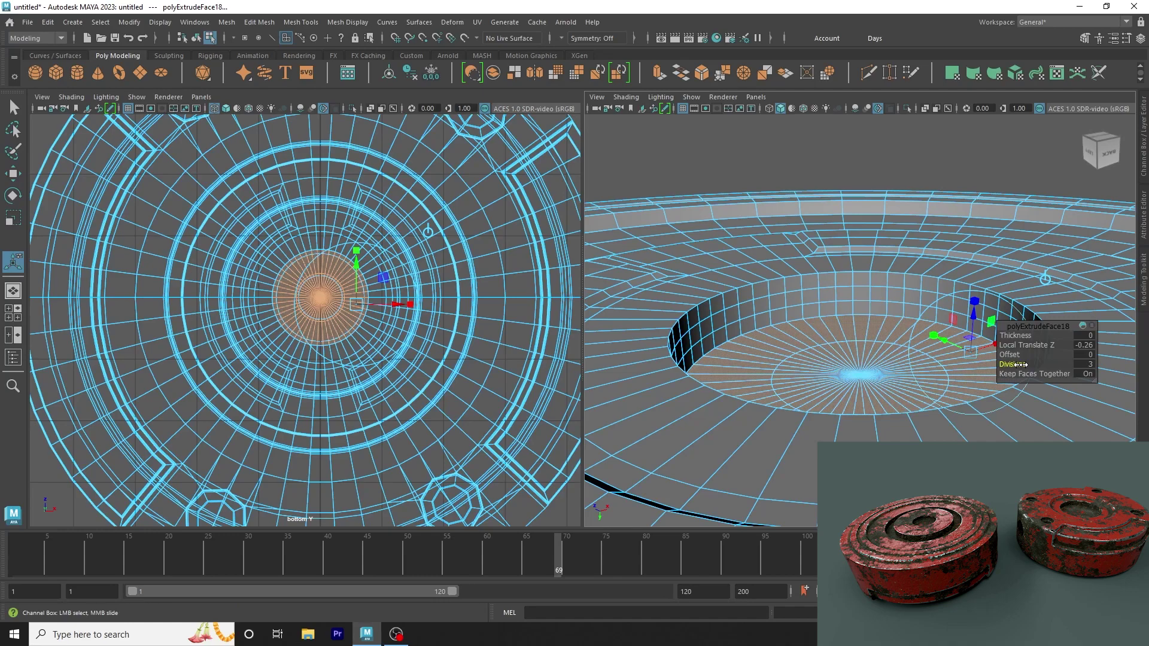
scroll(1020, 364, down, 2)
scroll(1024, 359, down, 2)
scroll(1033, 350, down, 2)
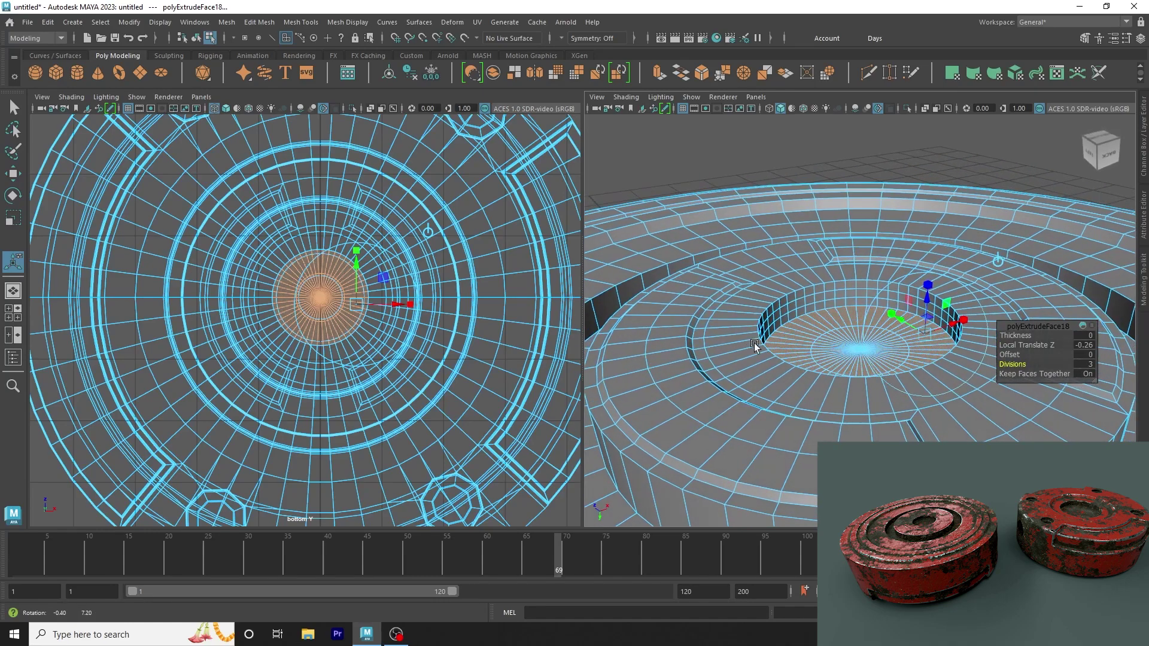
drag(1040, 342, 1036, 347)
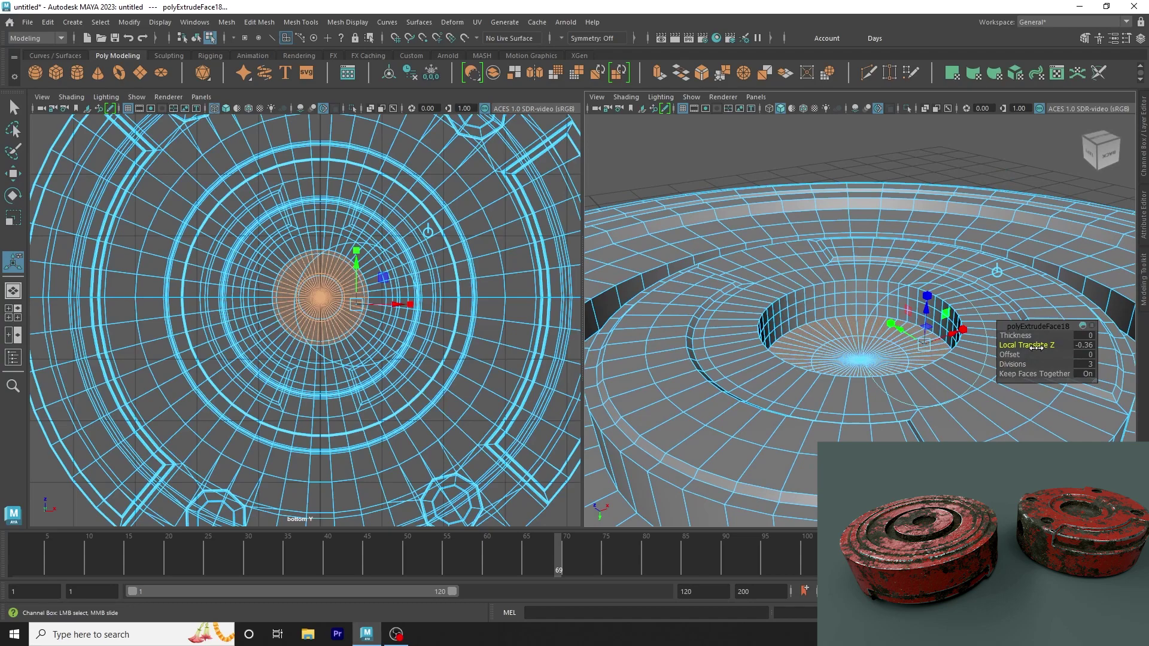
scroll(827, 291, up, 2)
scroll(828, 291, up, 1)
Step: Select the hole's wall face loop, extrude it, and nudge the faces with the Move tool
key(q)
click(837, 293)
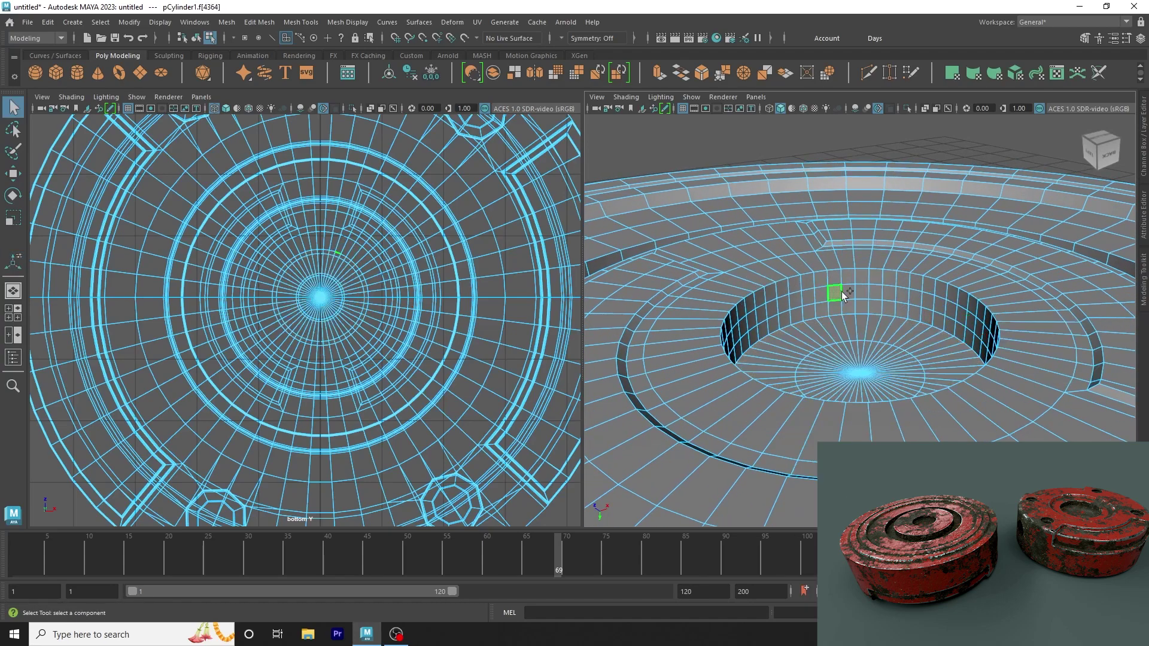
shift+double_click(842, 291)
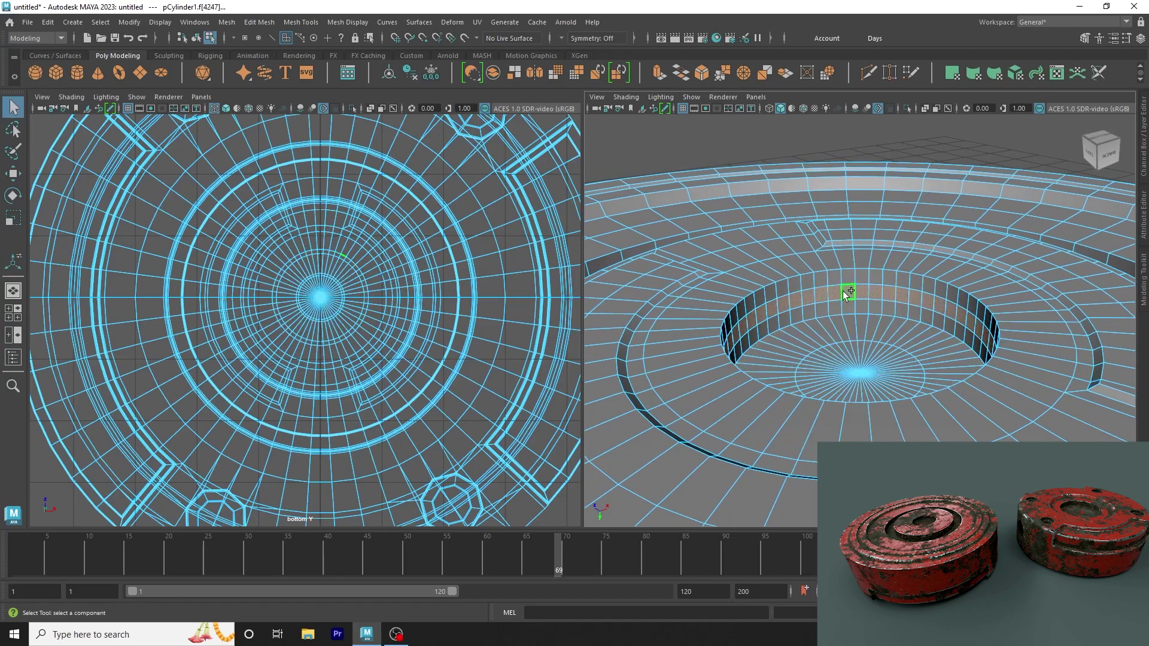
click(668, 70)
drag(1041, 345, 1056, 345)
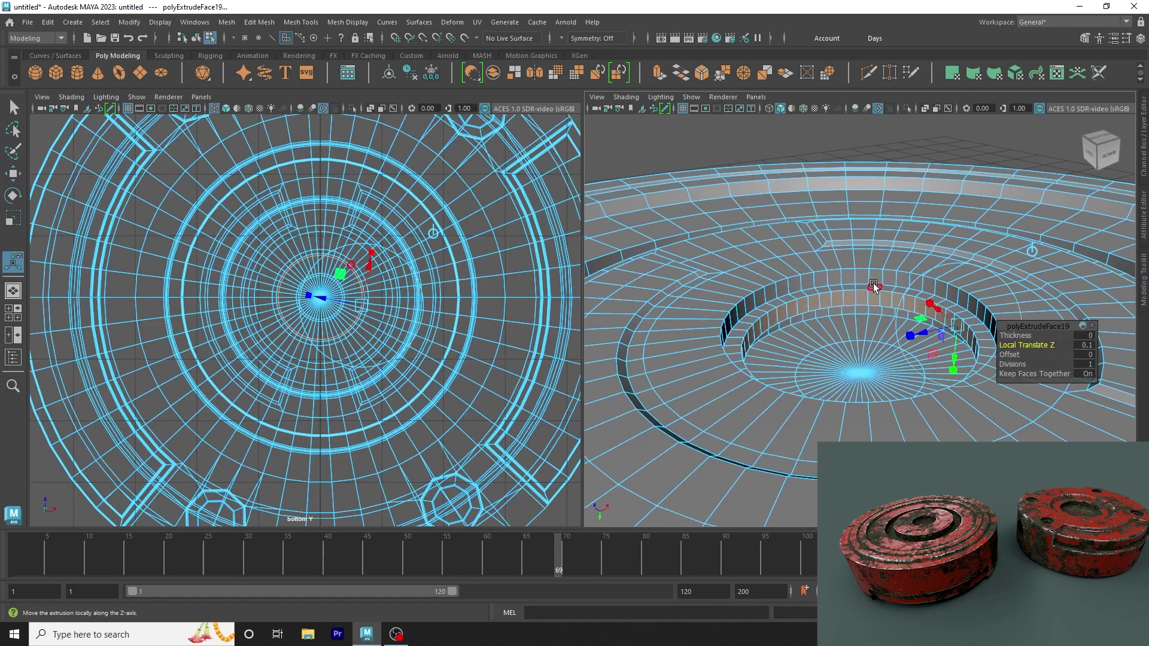
key(w)
drag(860, 382, 862, 386)
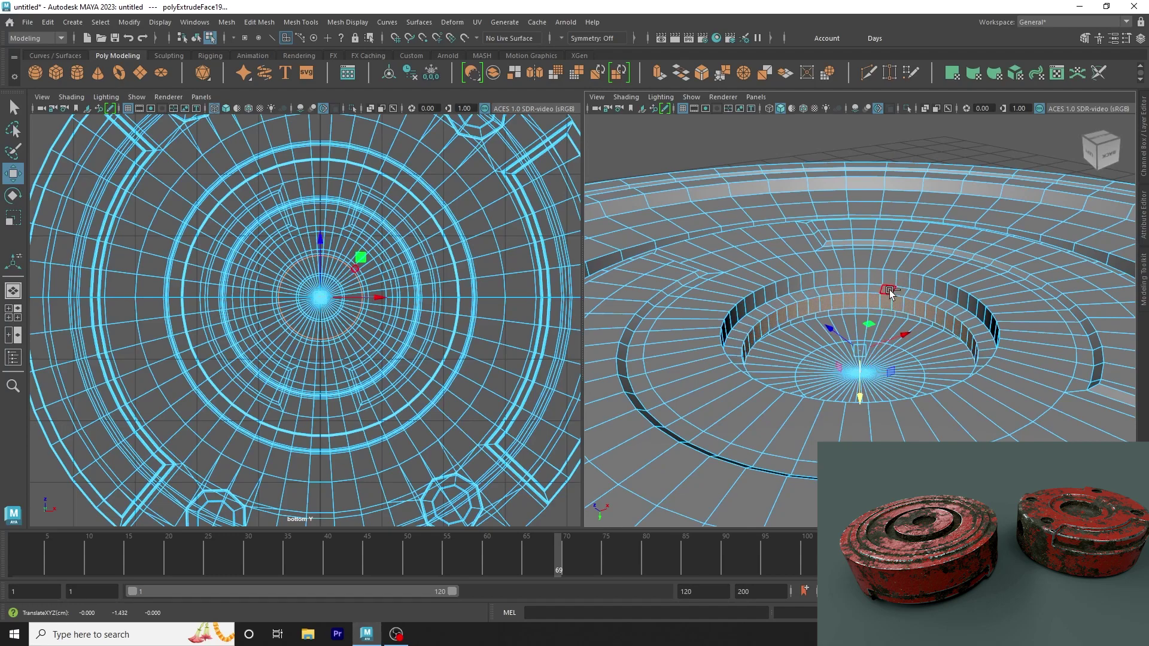
Step: Extrude a wall band with Offset 0.01 and Local Translate Z -0.04, then preview it smoothed
double_click(890, 293)
click(662, 79)
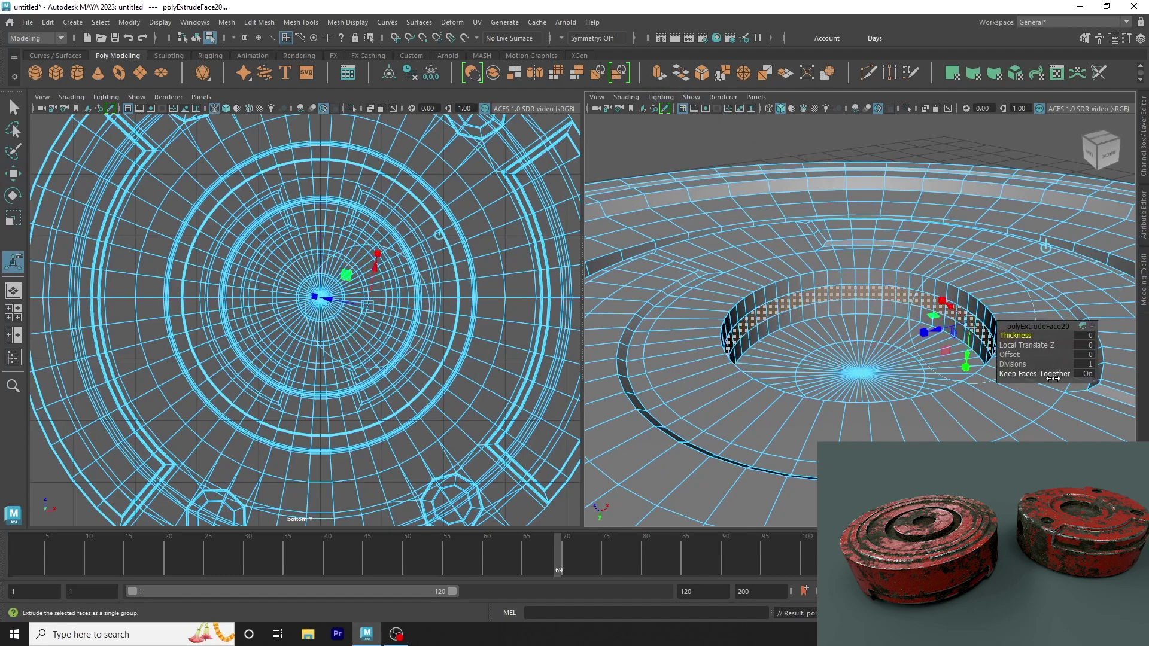
drag(1032, 345, 1035, 346)
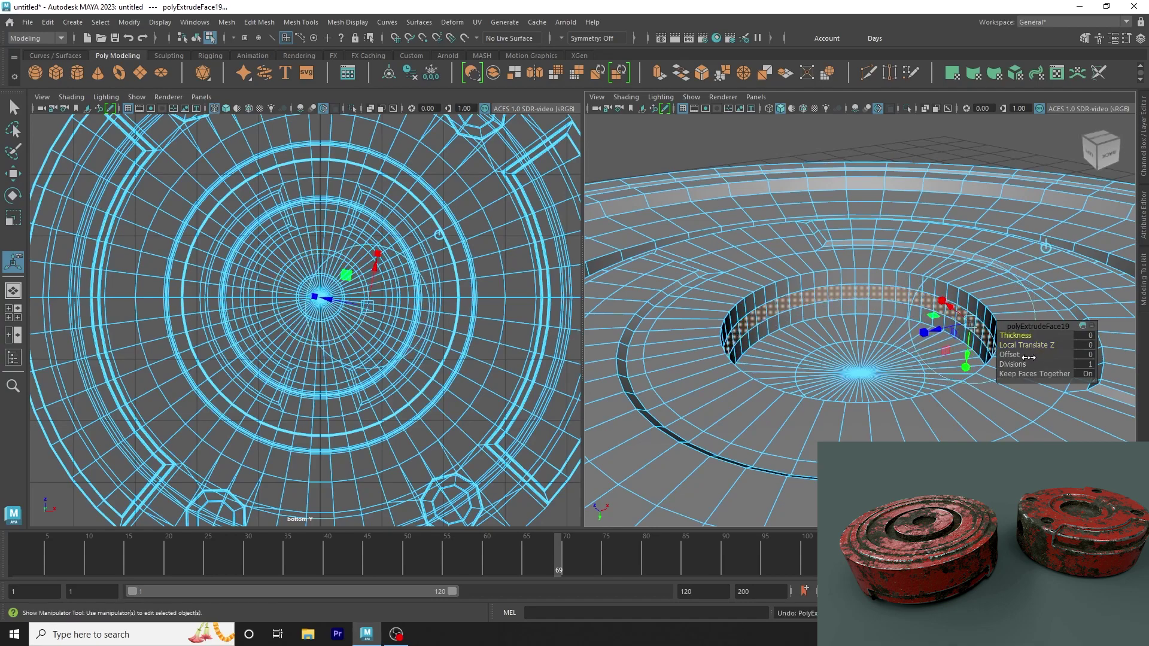
key(ctrl+z)
click(662, 75)
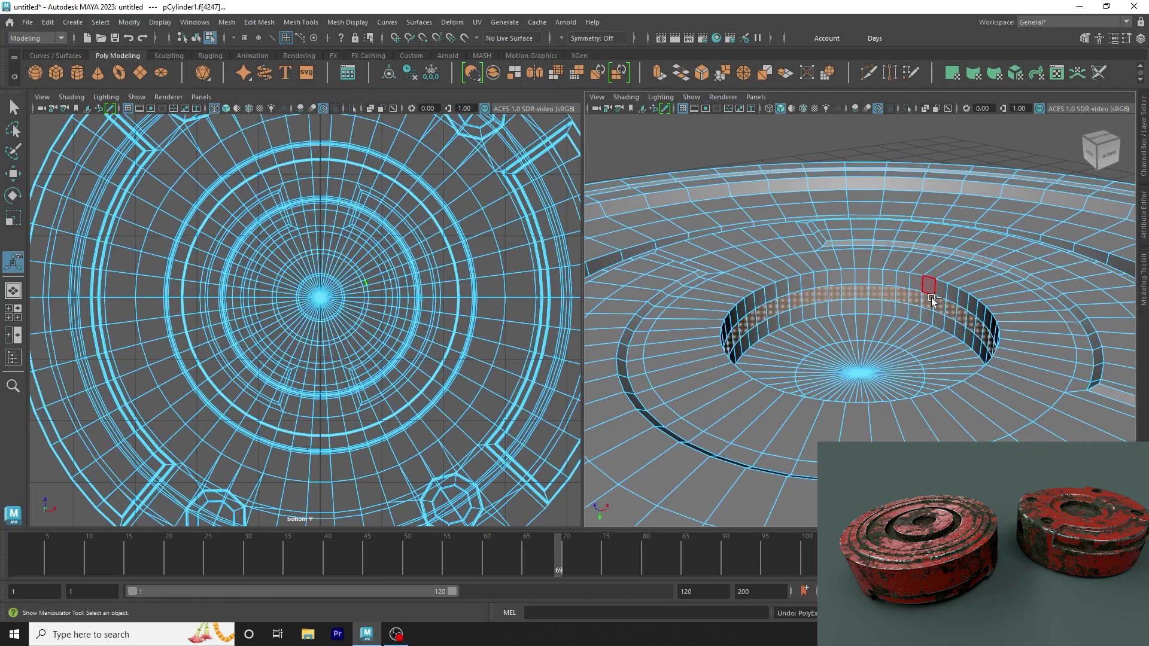
drag(1034, 346, 1035, 346)
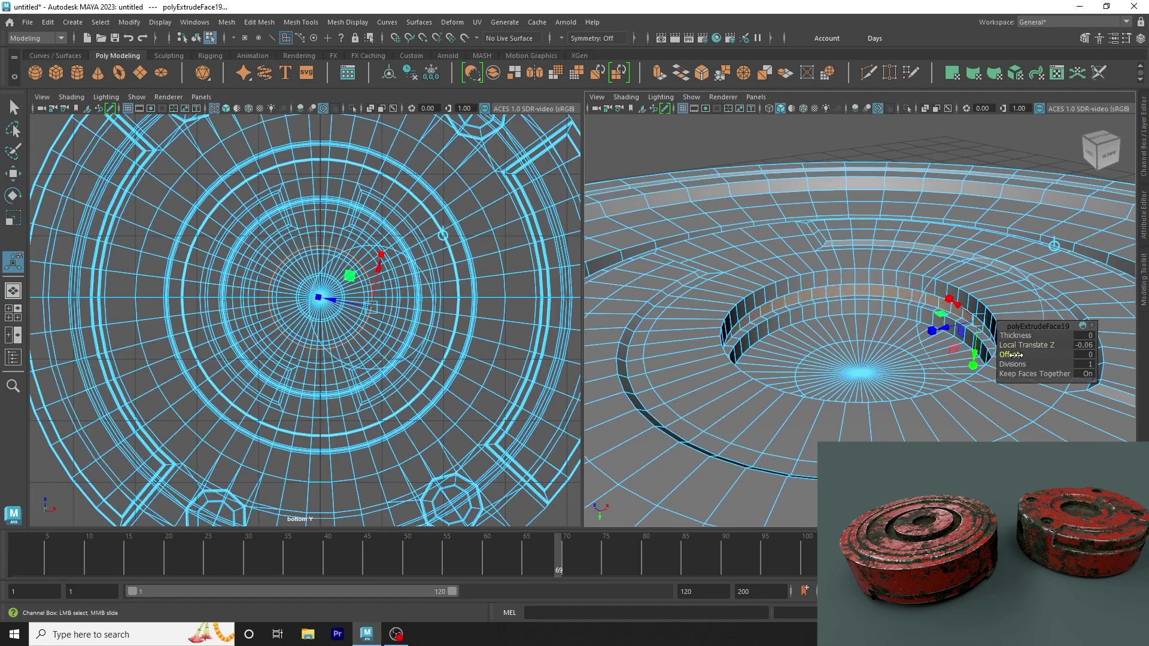
drag(1012, 355, 1048, 346)
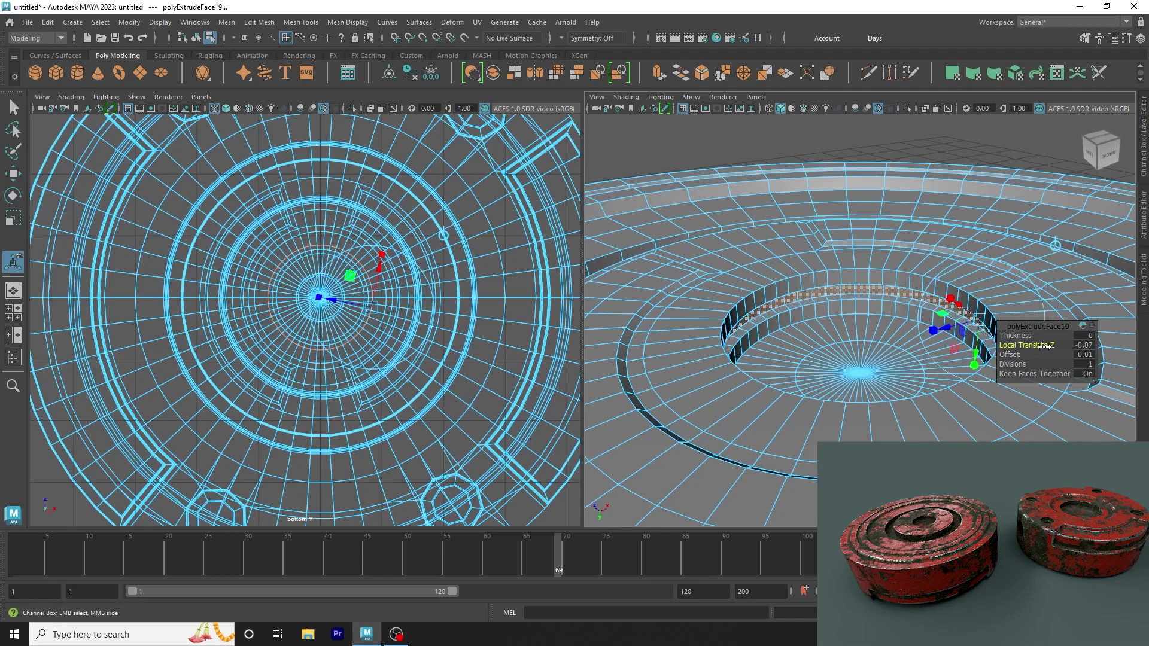
drag(1048, 346, 1041, 346)
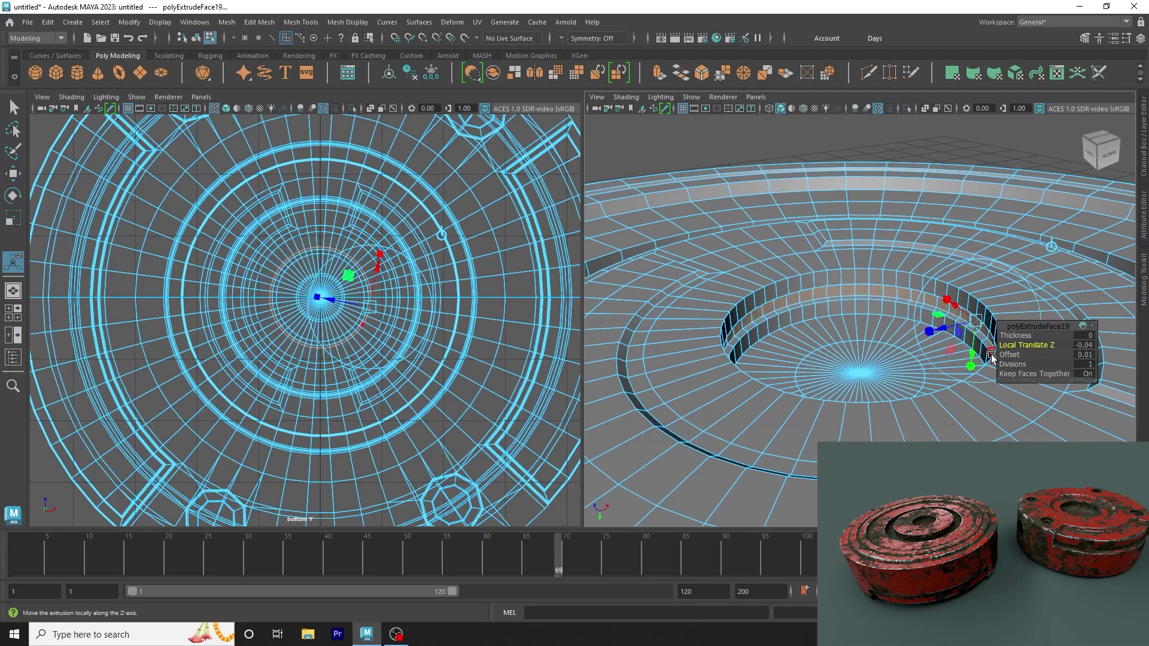
key(3)
key(F8)
Step: Turn off smooth preview and maximize the perspective view to fill the workspace
click(1023, 117)
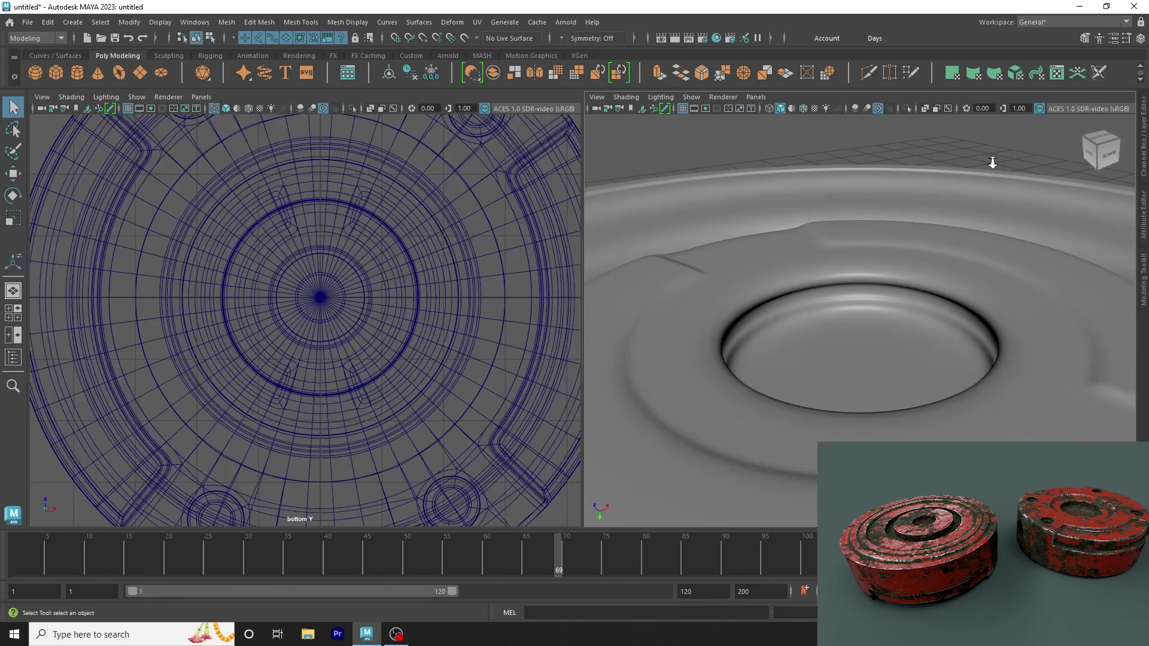
mouse_move(992, 160)
alt+mouse_down()
mouse_move(908, 287)
mouse_move(903, 326)
mouse_move(846, 279)
alt+mouse_up()
click(845, 281)
key(1)
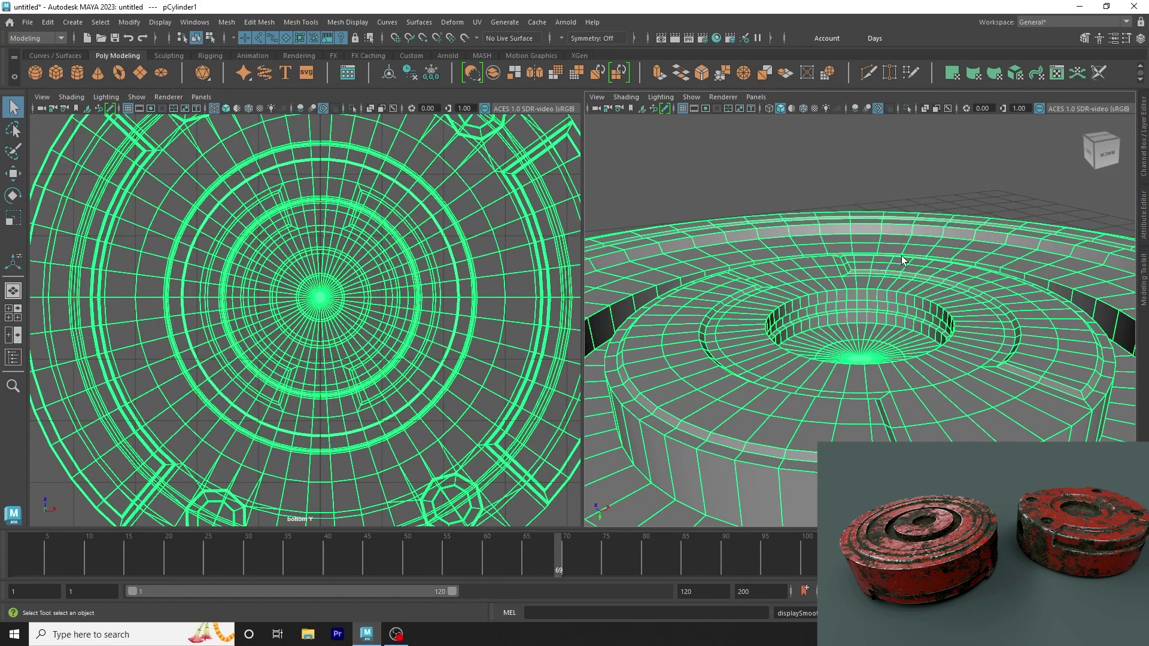
key(space)
Step: Select the raised ring's top rim edges with Select Similar and bevel them
alt+drag(595, 267, 684, 246)
right_drag(551, 277, 546, 245)
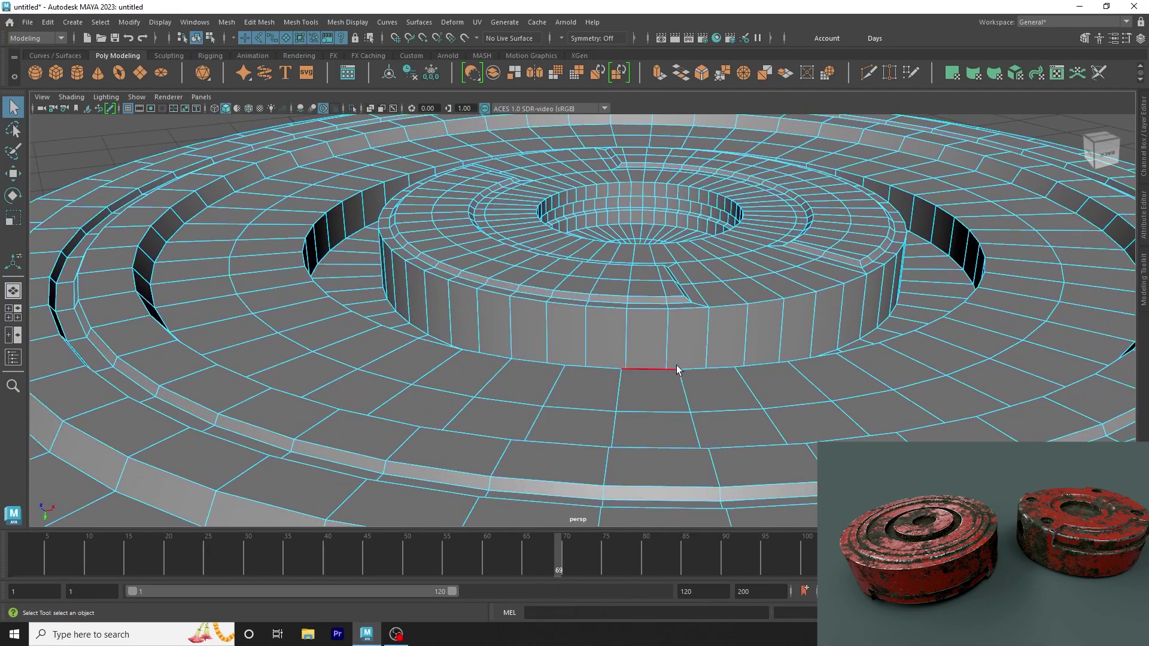
mouse_move(706, 311)
alt+mouse_down()
mouse_move(479, 315)
mouse_move(652, 323)
alt+mouse_up()
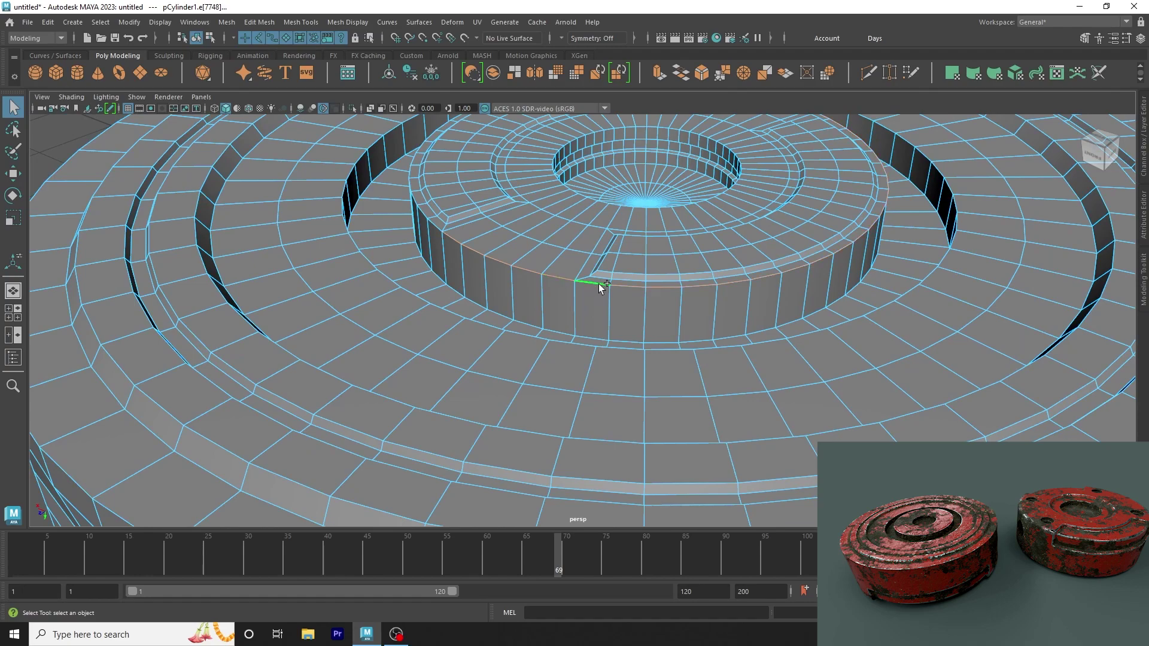
click(147, 23)
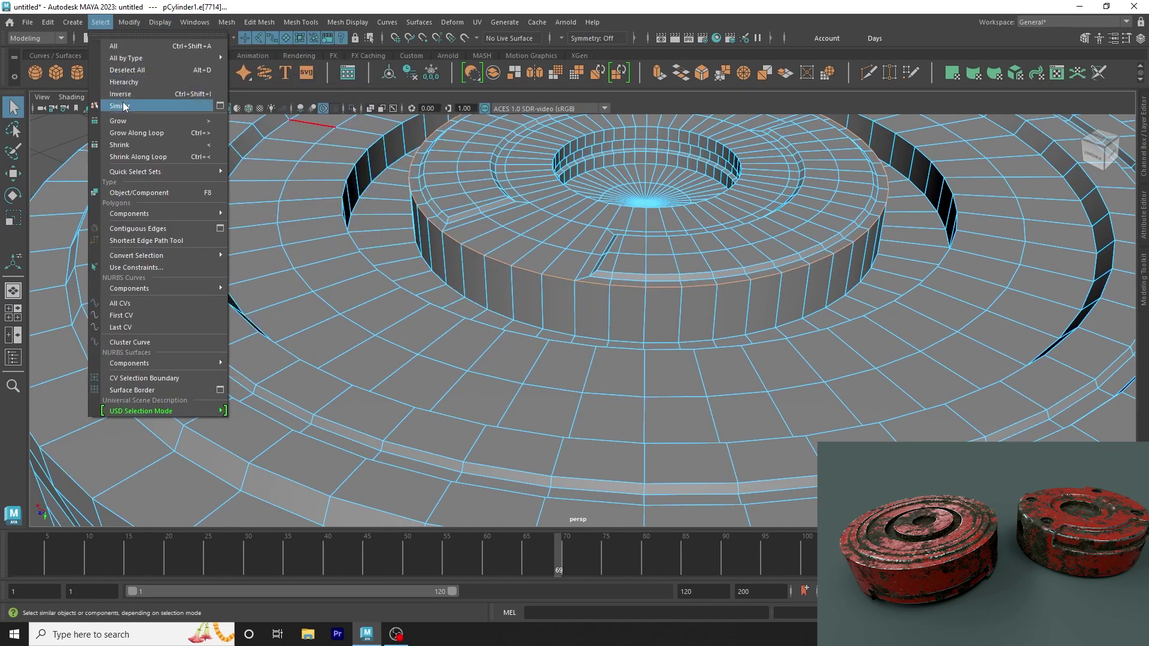
alt+middle_drag(601, 196, 629, 359)
alt+drag(628, 359, 582, 355)
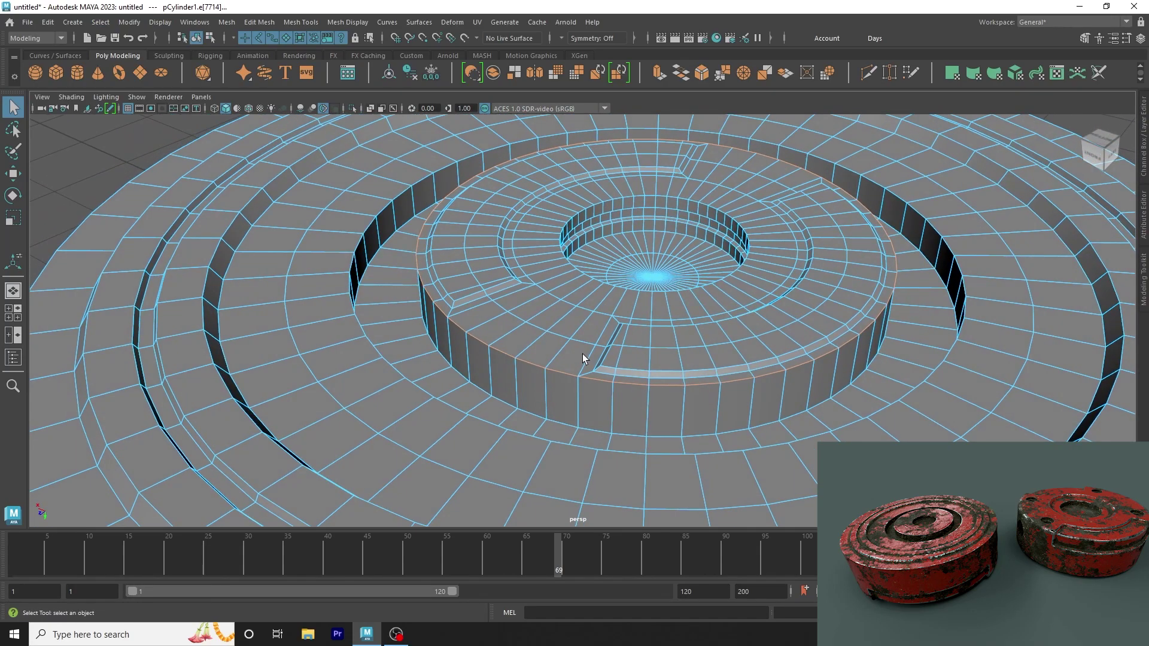
key(ctrl+b)
scroll(704, 302, up, 2)
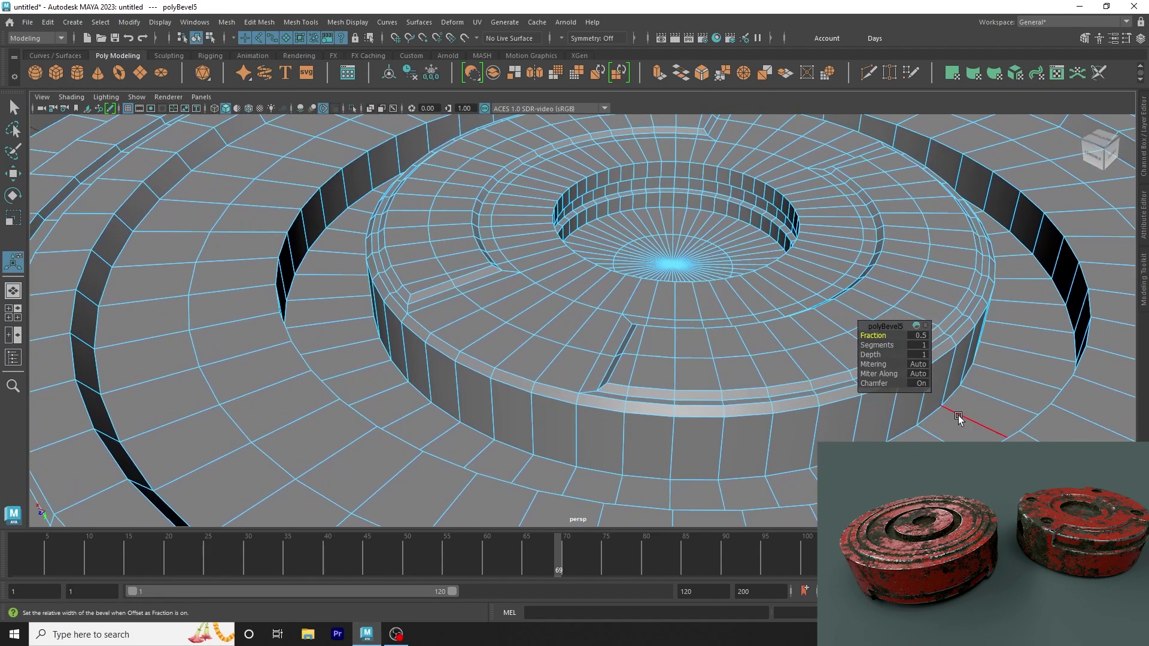
Step: Set the rim bevel to 3 segments at Fraction 0.29 and select an edge loop on the ring
drag(878, 345, 871, 336)
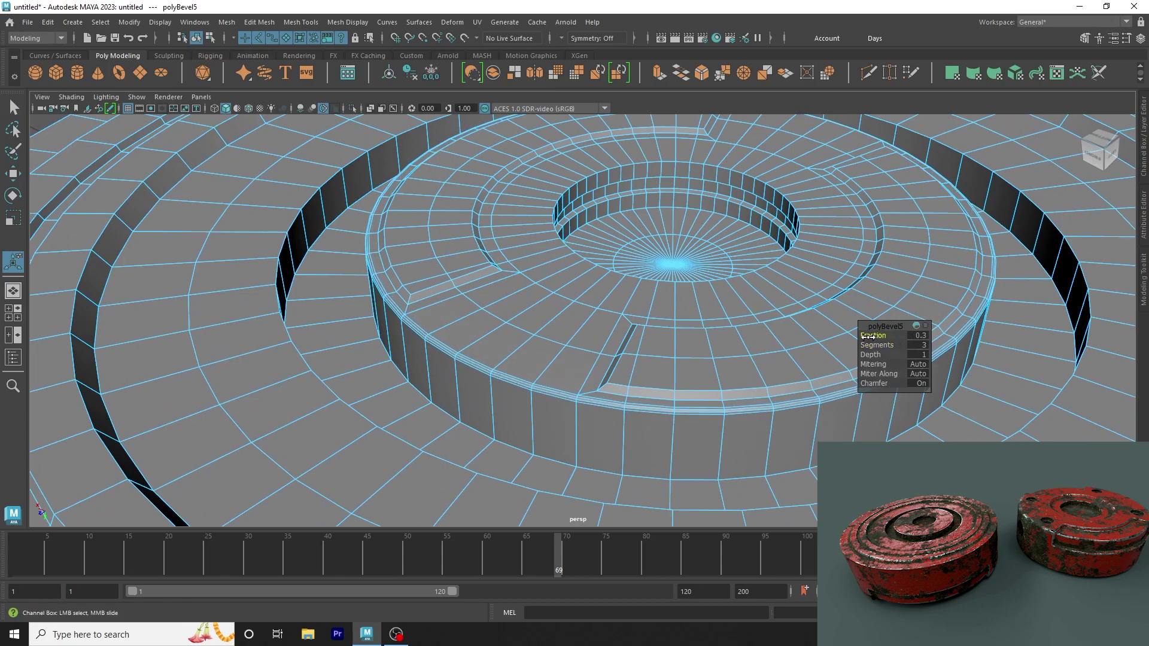
right_drag(615, 279, 619, 250)
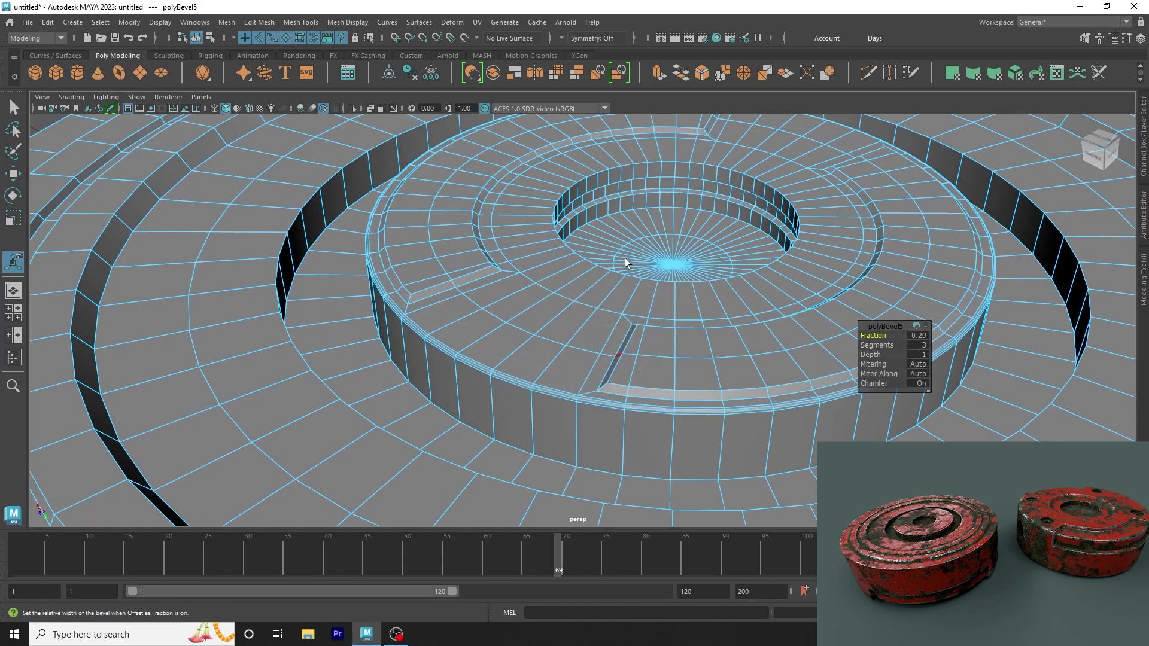
scroll(639, 404, up, 1)
double_click(611, 401)
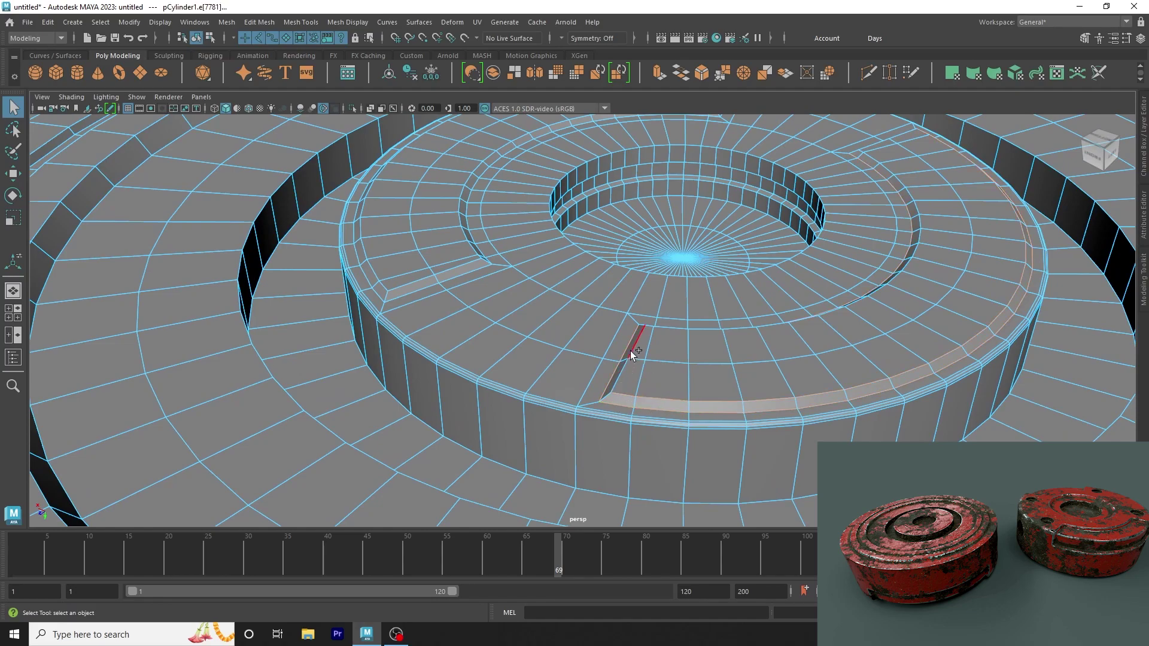
mouse_move(630, 351)
alt+mouse_down()
mouse_move(558, 428)
mouse_move(563, 359)
alt+mouse_up()
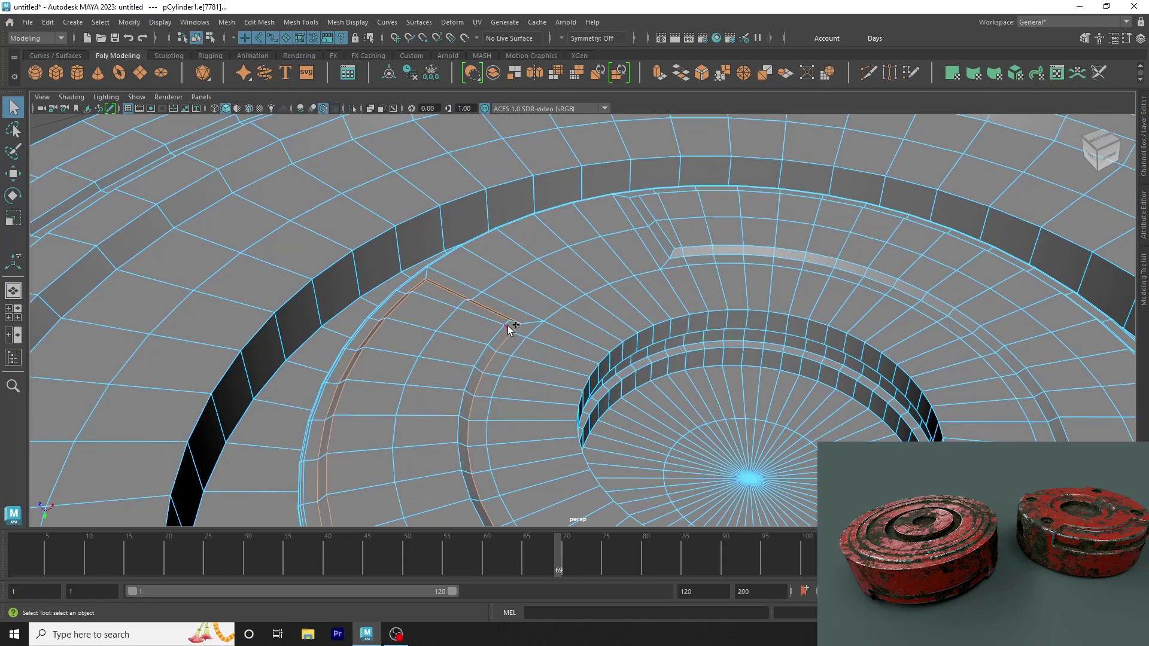
mouse_move(510, 327)
alt+mouse_down()
mouse_move(502, 352)
mouse_move(672, 342)
mouse_move(727, 387)
alt+mouse_up()
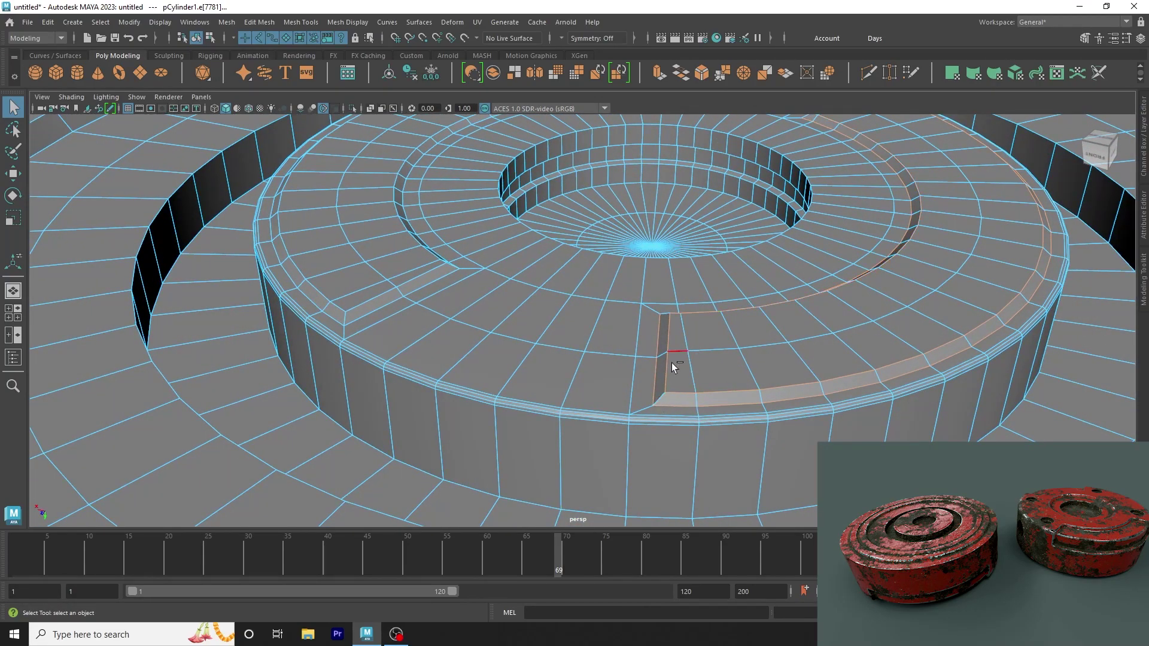
mouse_move(660, 398)
alt+mouse_down()
mouse_move(664, 249)
mouse_move(652, 235)
mouse_move(628, 269)
mouse_move(351, 256)
alt+mouse_up()
alt+middle_drag(352, 256, 390, 138)
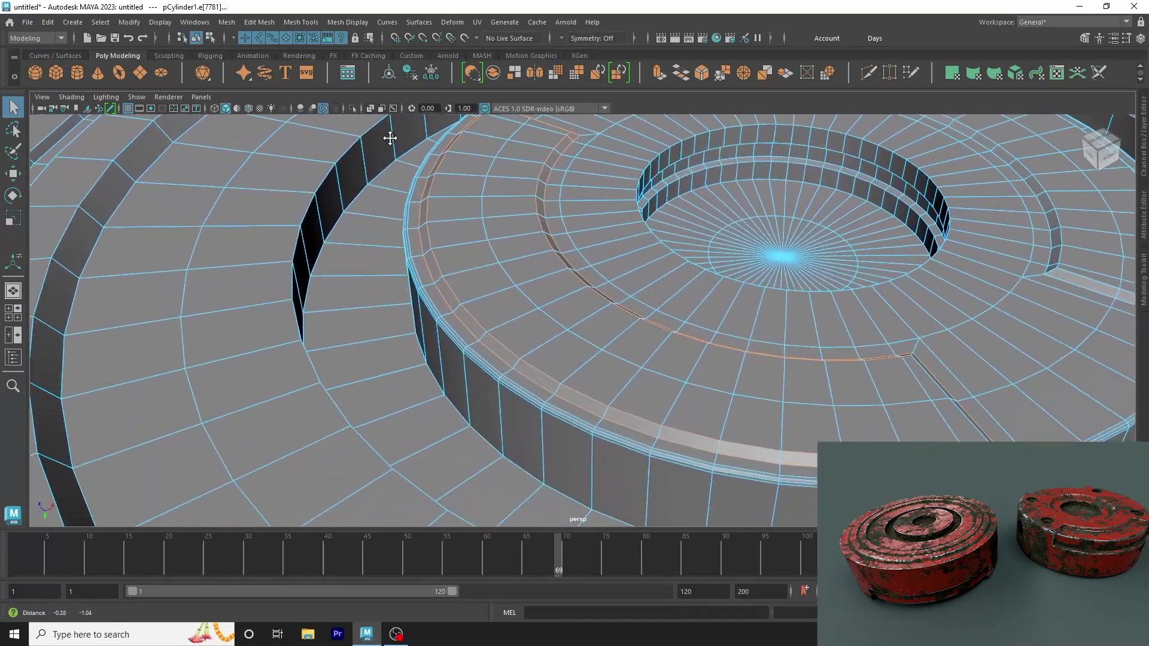
alt+drag(390, 139, 619, 350)
alt+right_drag(619, 350, 405, 333)
alt+drag(405, 333, 404, 362)
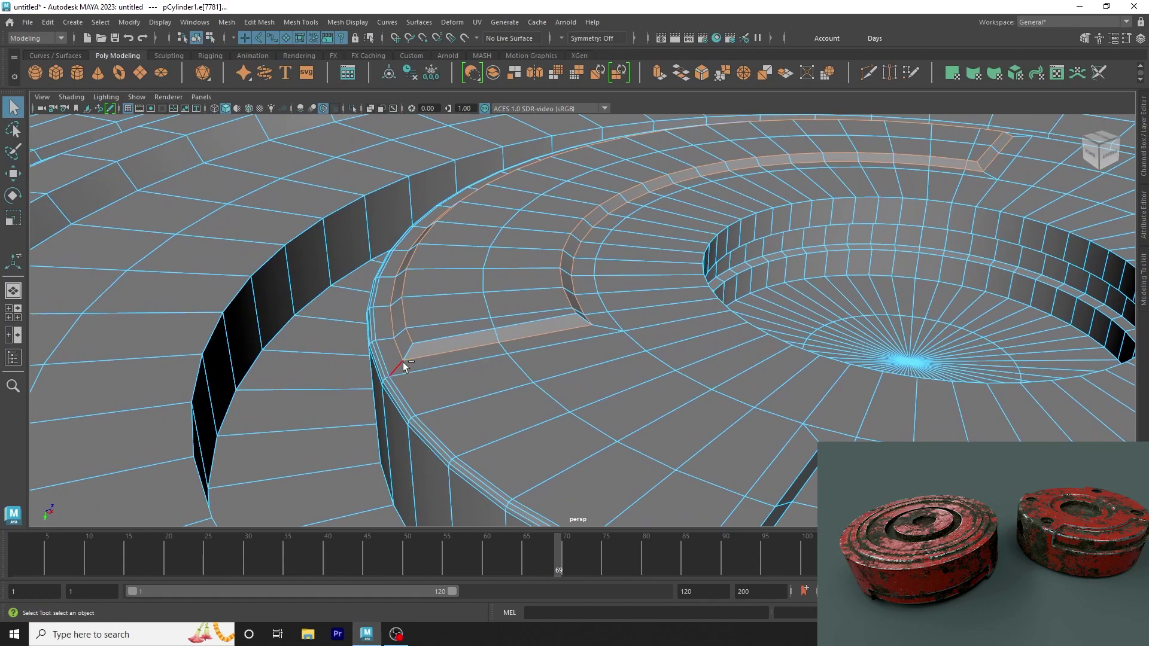
shift+click(426, 339)
click(71, 23)
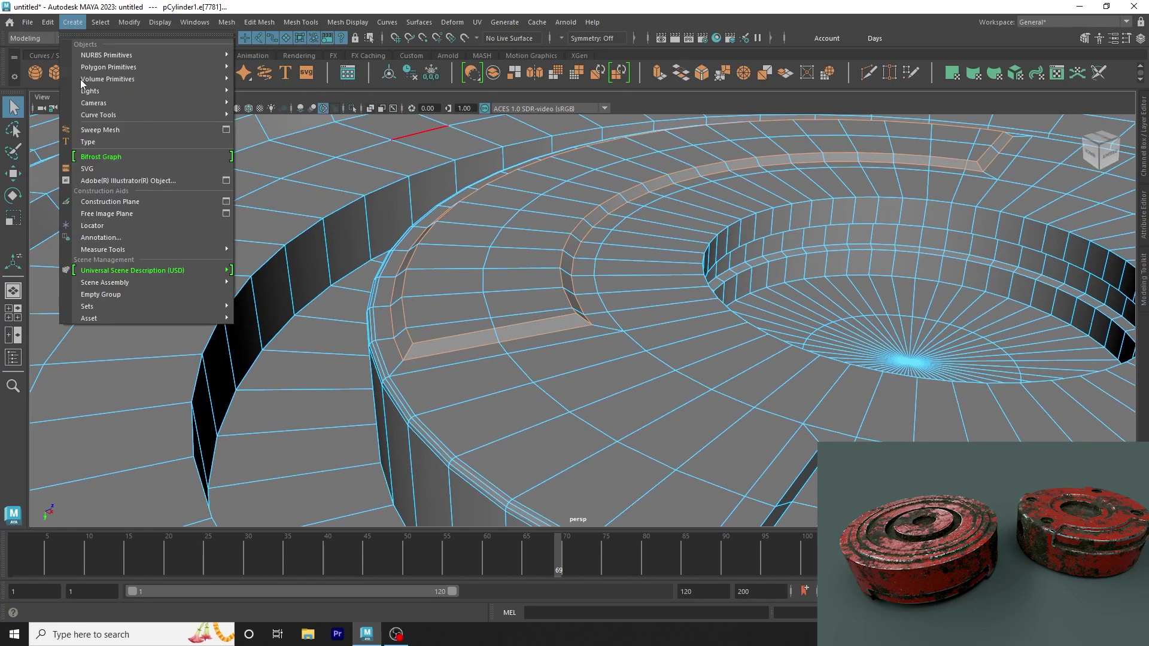
click(663, 256)
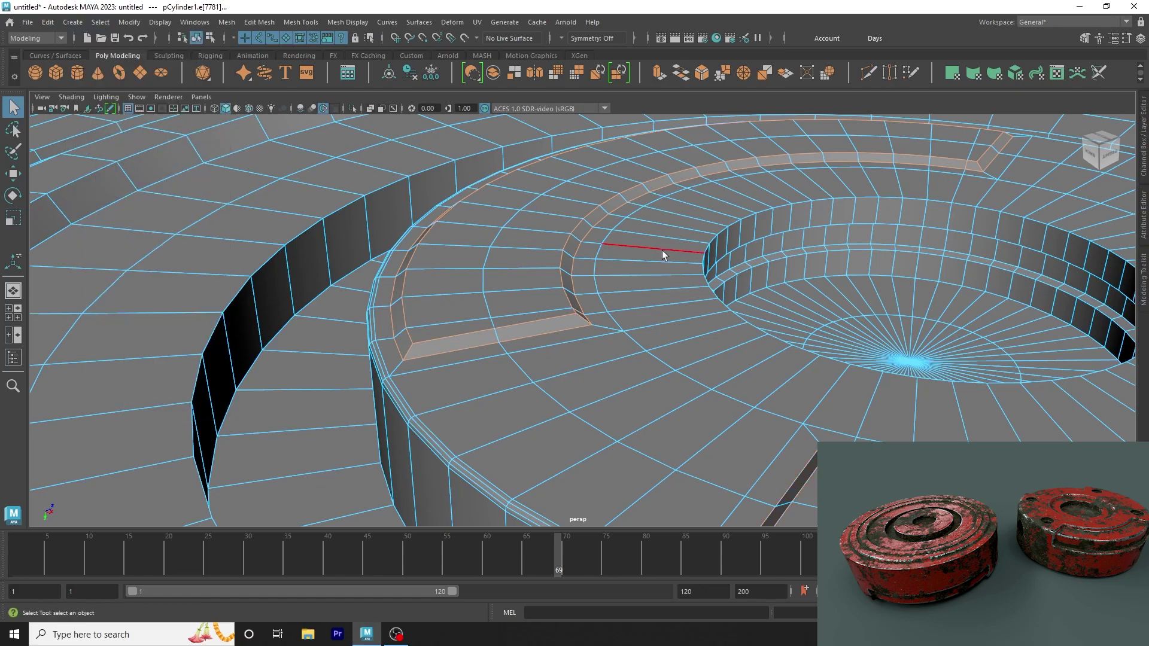
scroll(718, 263, down, 1)
scroll(649, 249, down, 1)
scroll(561, 302, down, 2)
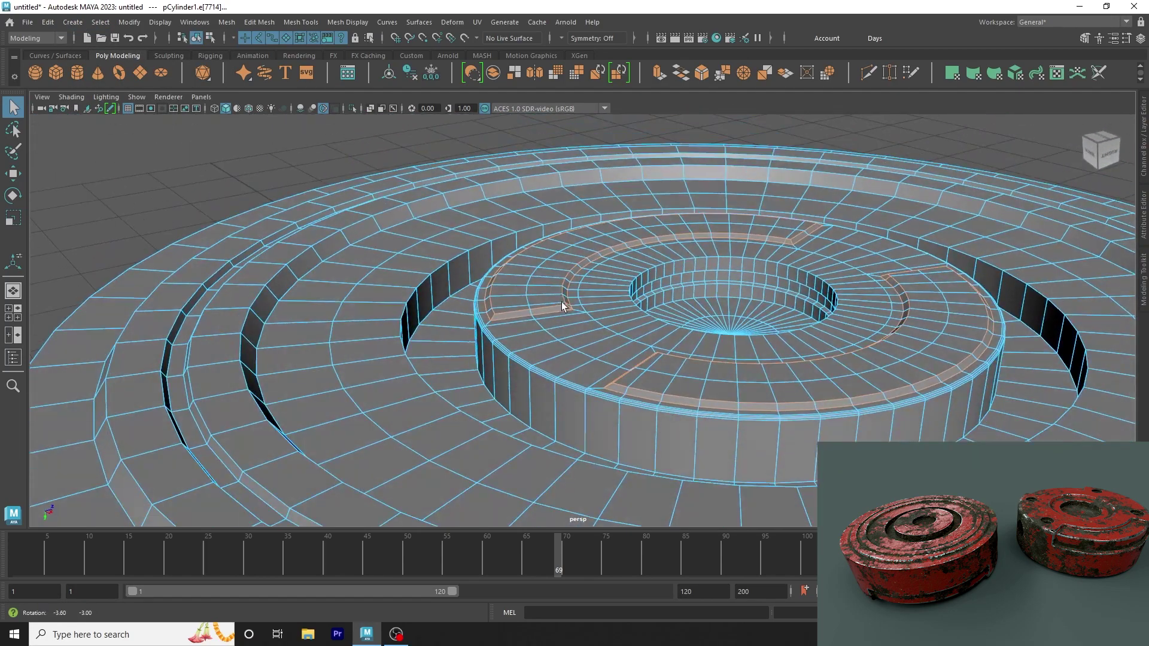
scroll(576, 267, down, 1)
scroll(747, 313, up, 2)
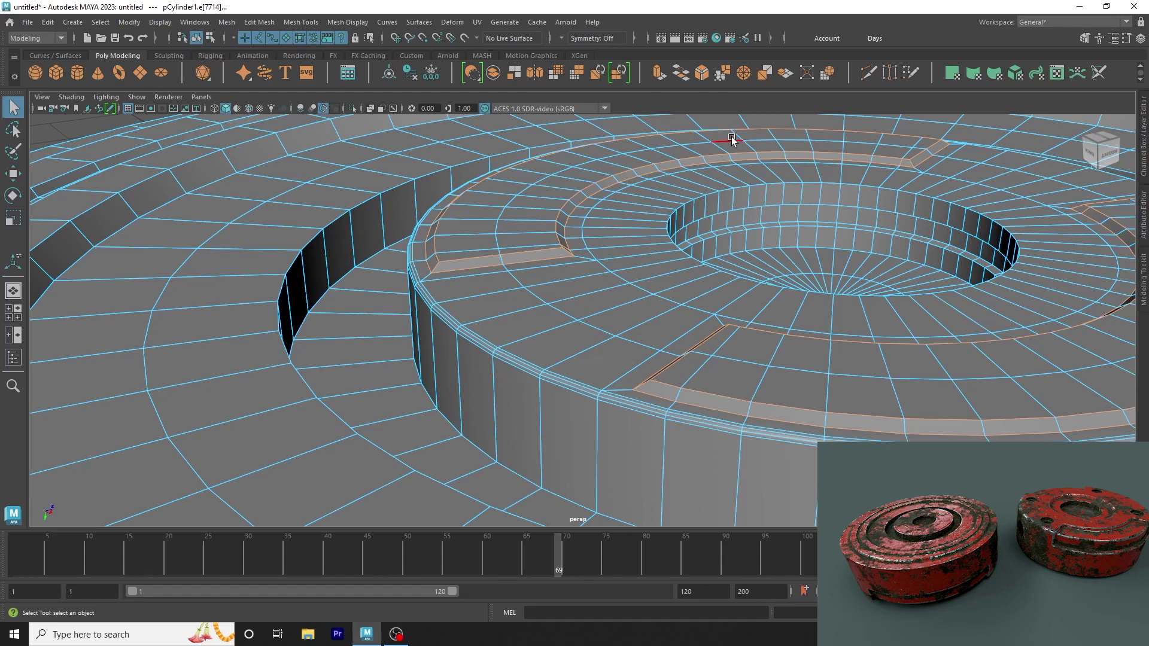
key(ctrl+e)
scroll(680, 313, up, 1)
scroll(694, 315, up, 2)
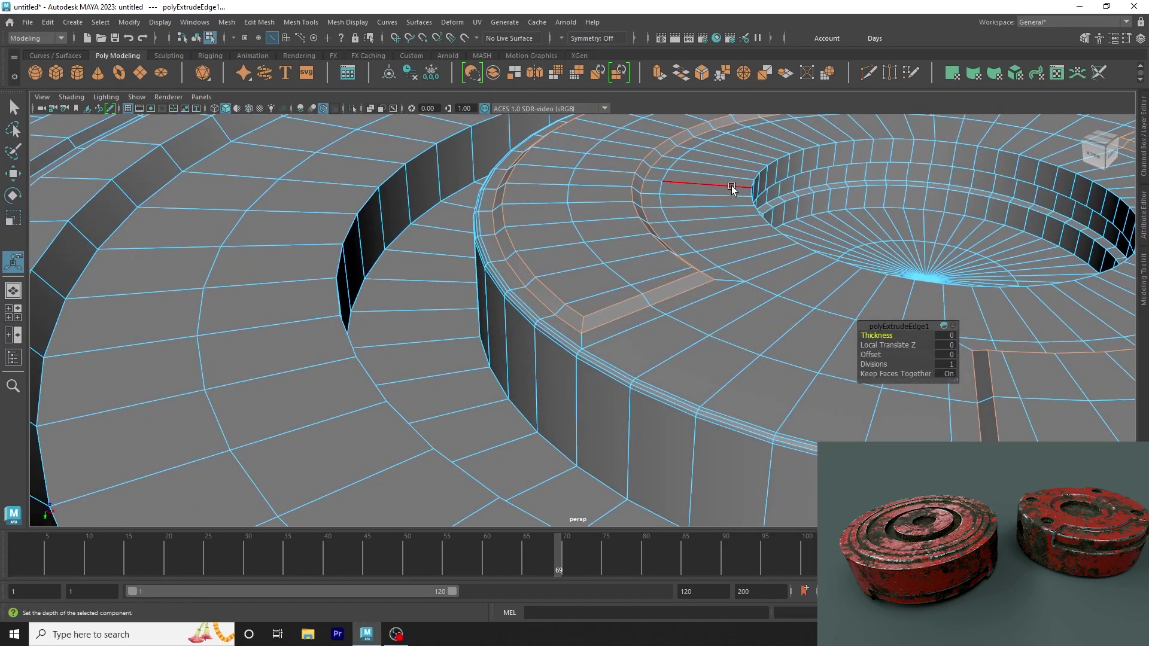
key(ctrl+z)
scroll(577, 281, up, 2)
Step: Try a repeat bevel with Ctrl+B, undo it, and orbit to inspect the bevelled ring
scroll(651, 313, up, 1)
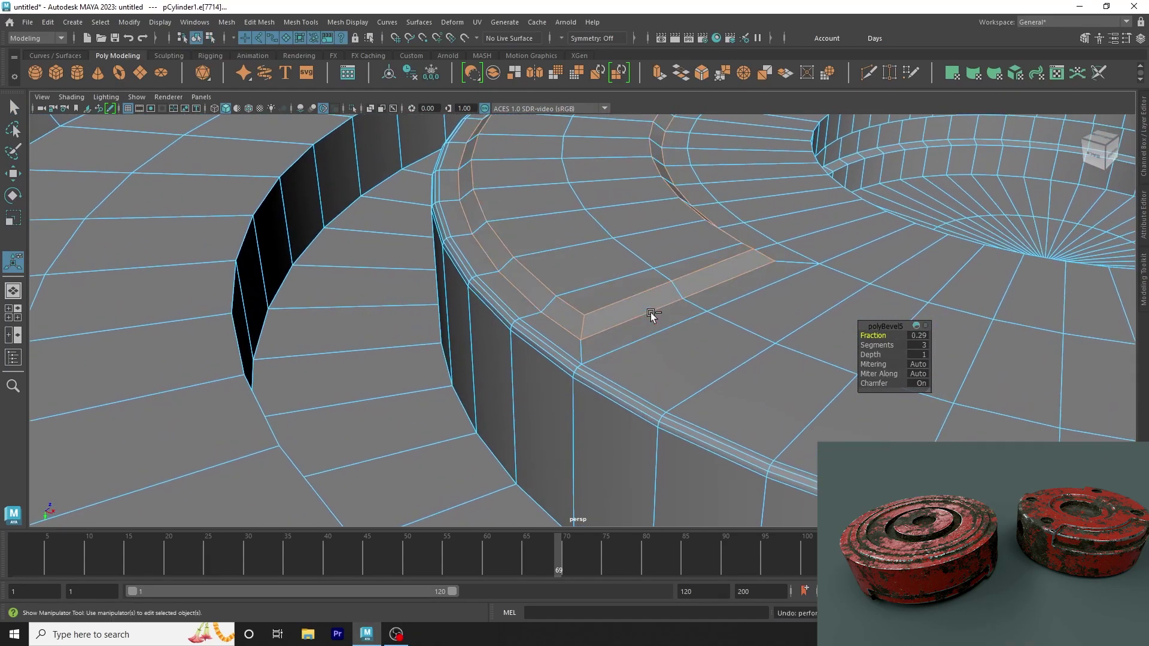
mouse_move(651, 313)
alt+mouse_down()
mouse_move(570, 303)
mouse_move(681, 91)
alt+mouse_up()
key(ctrl+b)
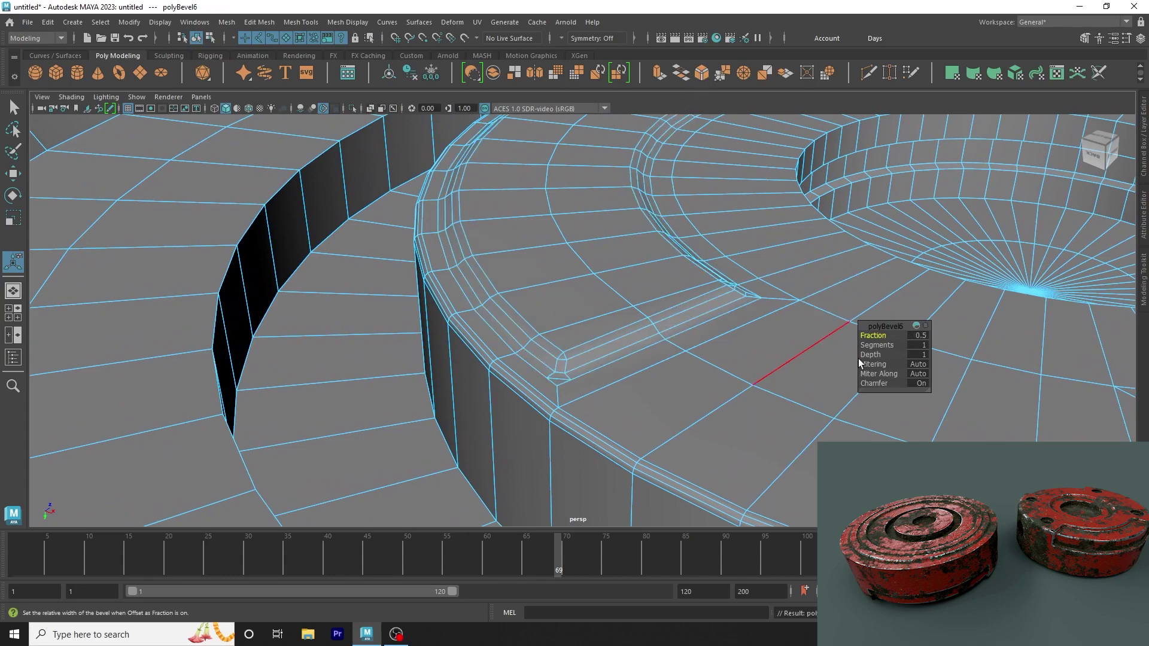
key(ctrl+z)
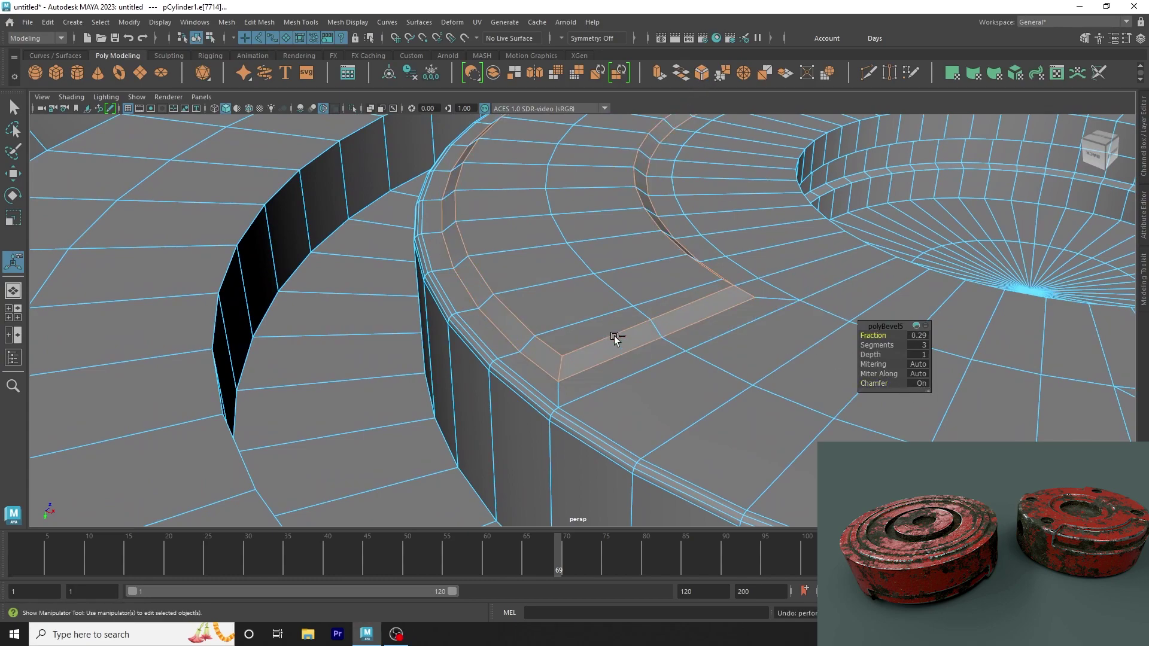
alt+drag(613, 336, 615, 347)
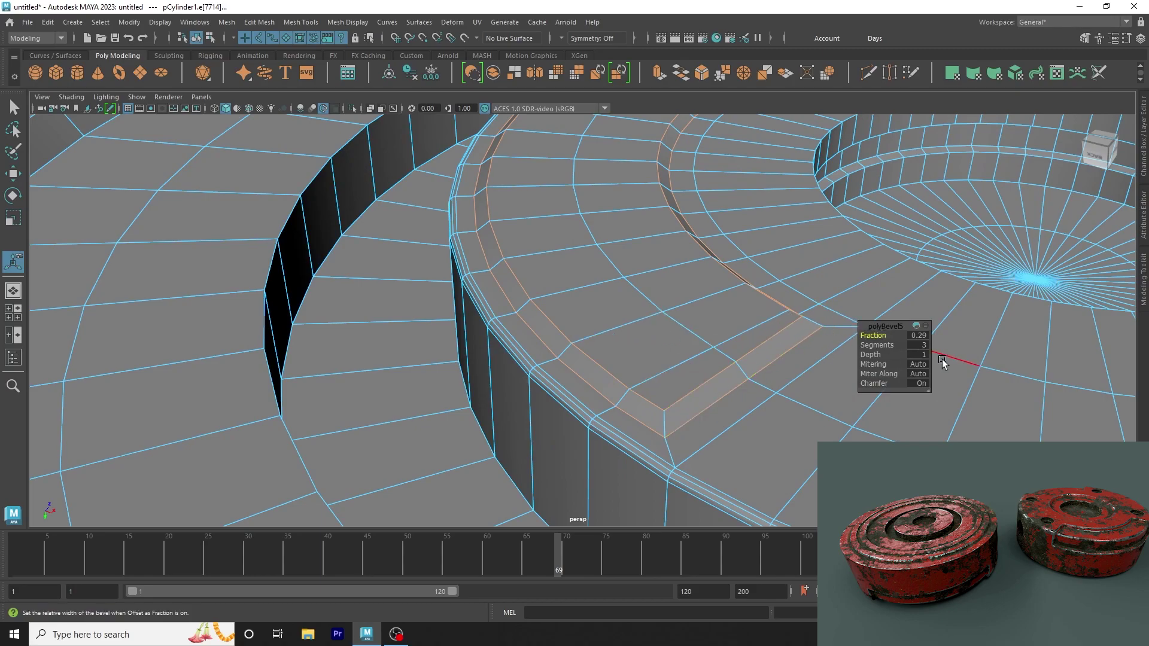
mouse_move(943, 362)
alt+mouse_down()
mouse_move(867, 333)
mouse_move(846, 359)
mouse_move(1000, 367)
mouse_move(589, 343)
mouse_move(801, 328)
alt+mouse_up()
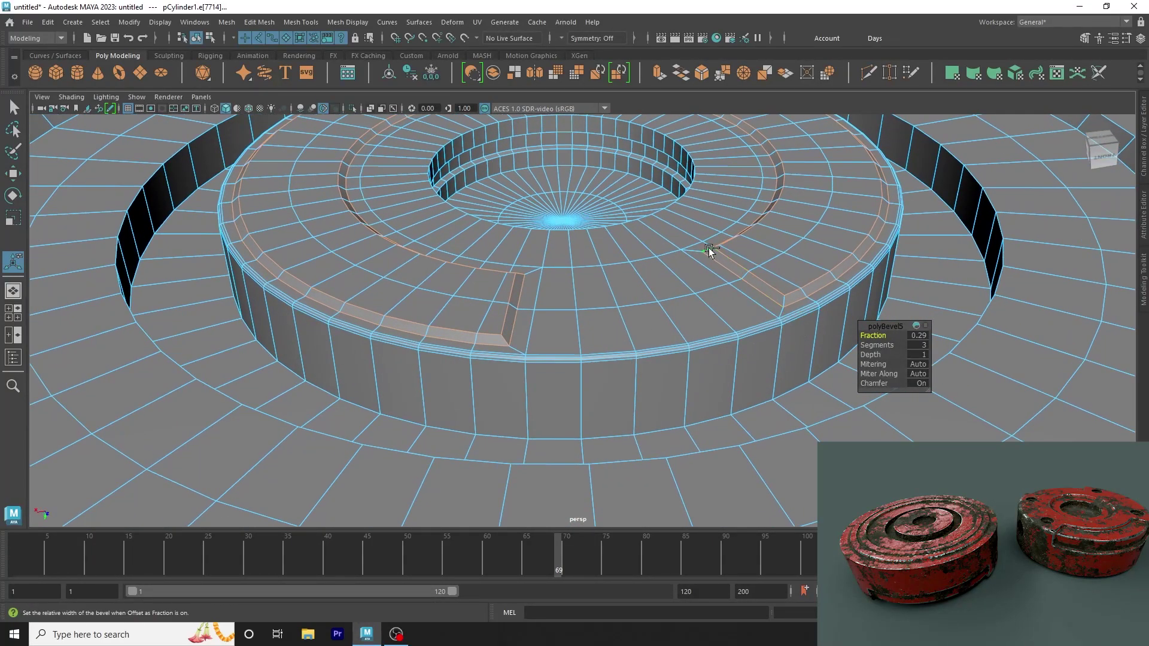
alt+drag(643, 281, 444, 299)
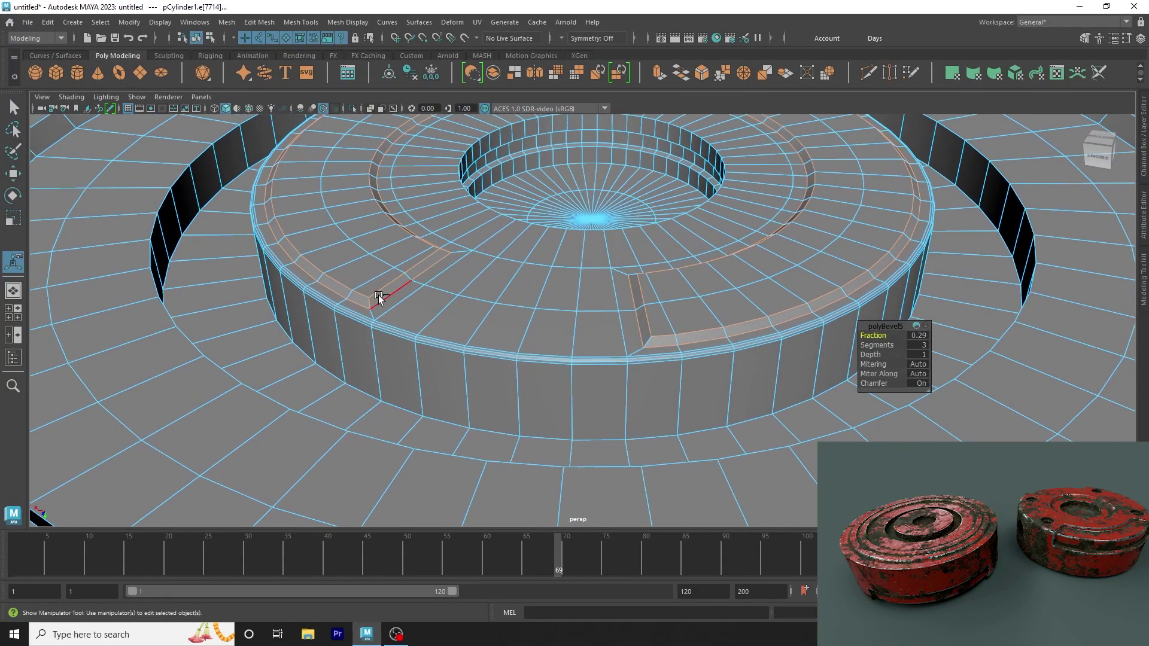
alt+drag(447, 251, 526, 321)
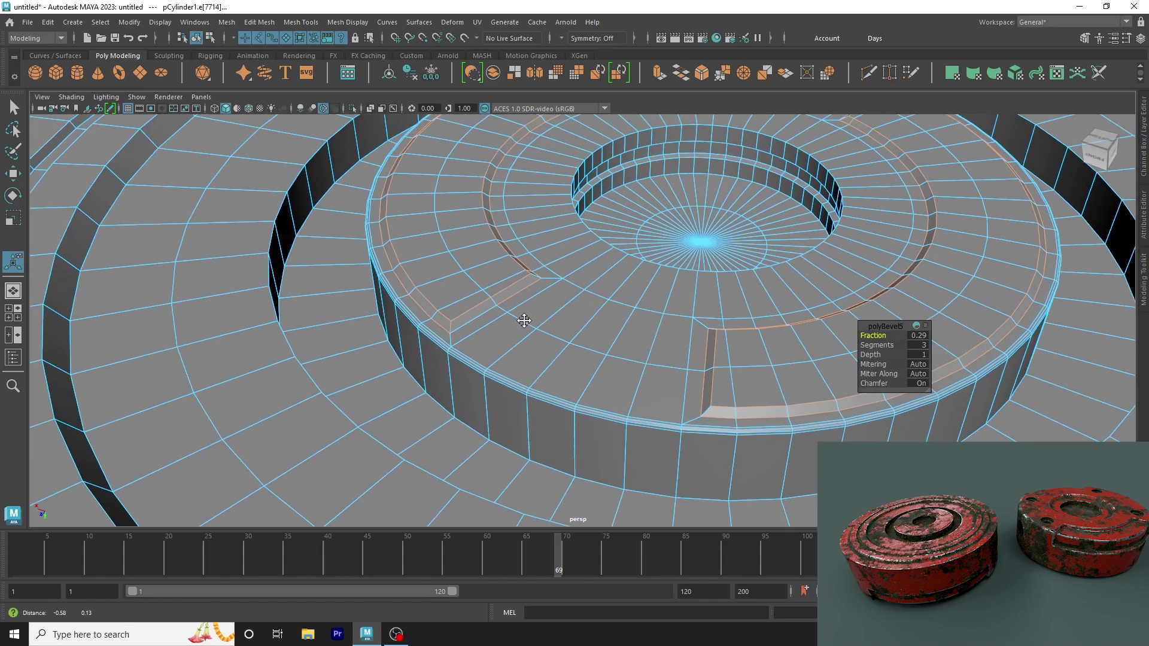
scroll(573, 342, up, 3)
alt+drag(433, 309, 445, 326)
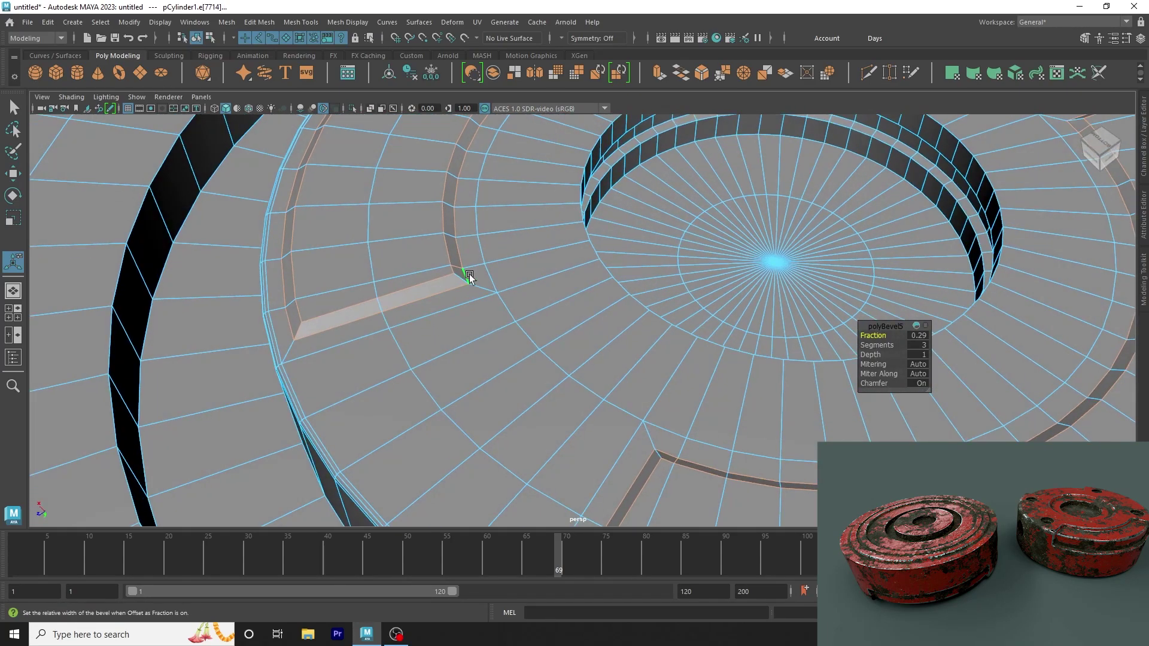
scroll(334, 327, down, 5)
alt+drag(334, 328, 641, 298)
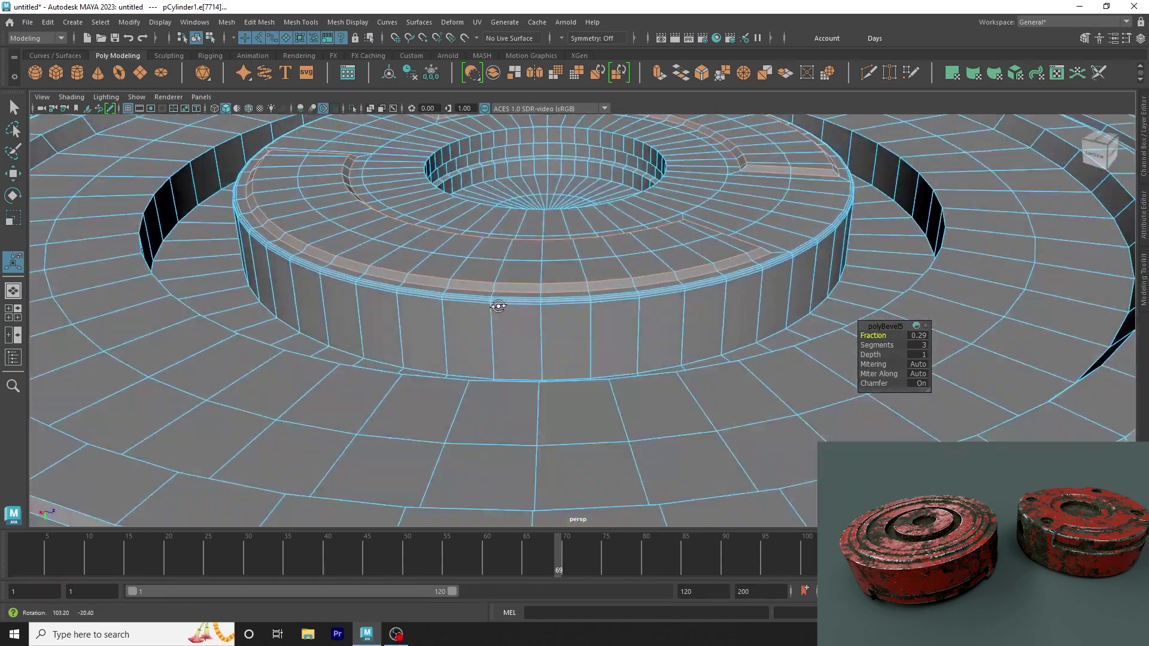
scroll(641, 298, up, 3)
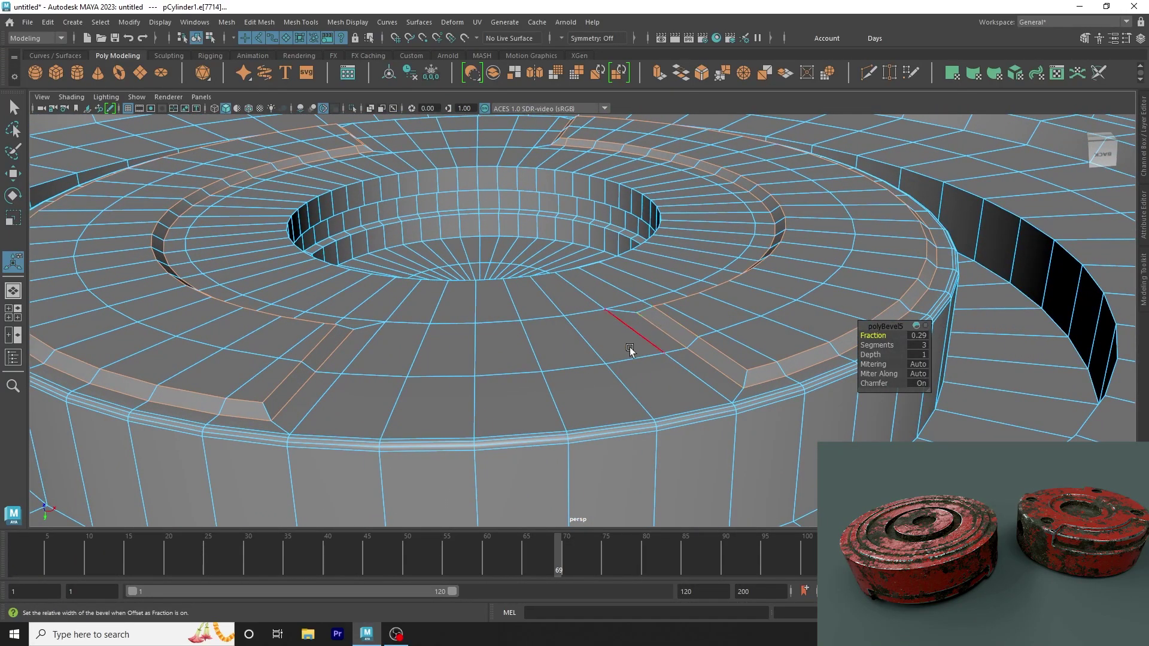
alt+drag(628, 350, 612, 353)
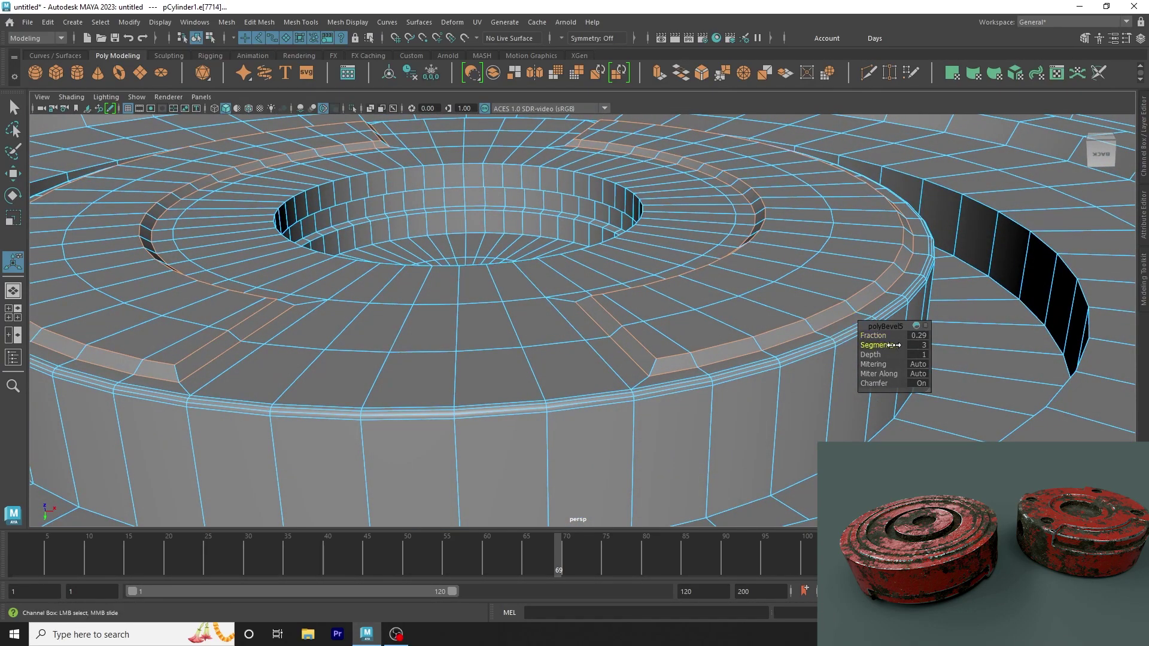
Step: Apply a trial 3-segment bevel, undo back to the original, then open the Select menu
click(701, 74)
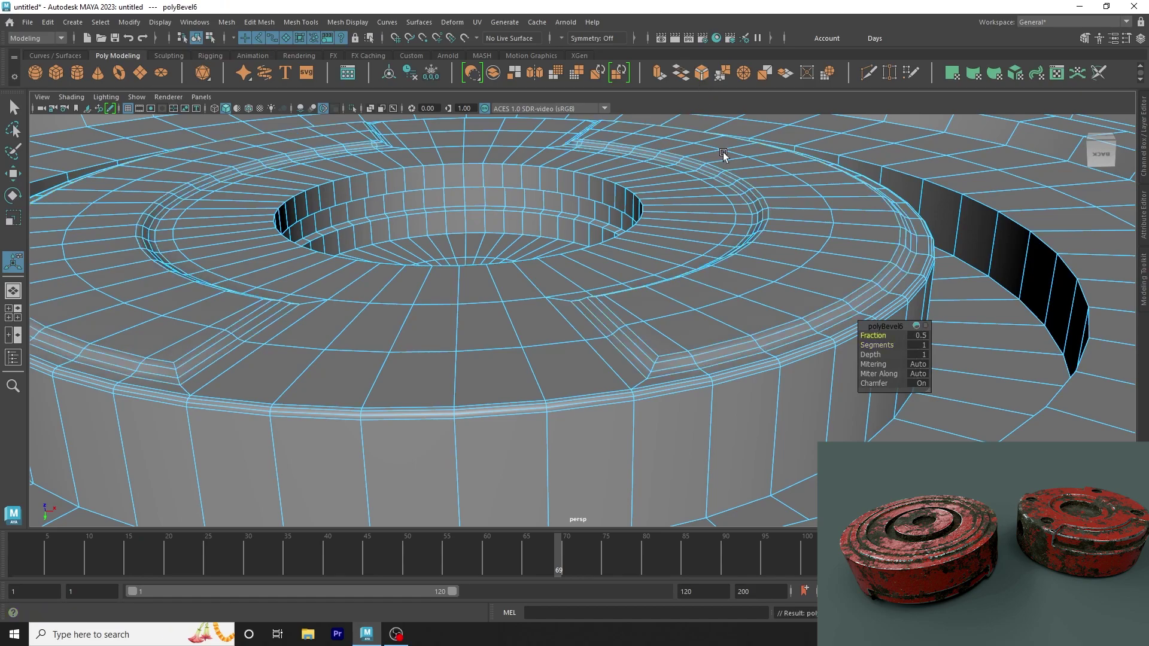
drag(875, 345, 891, 346)
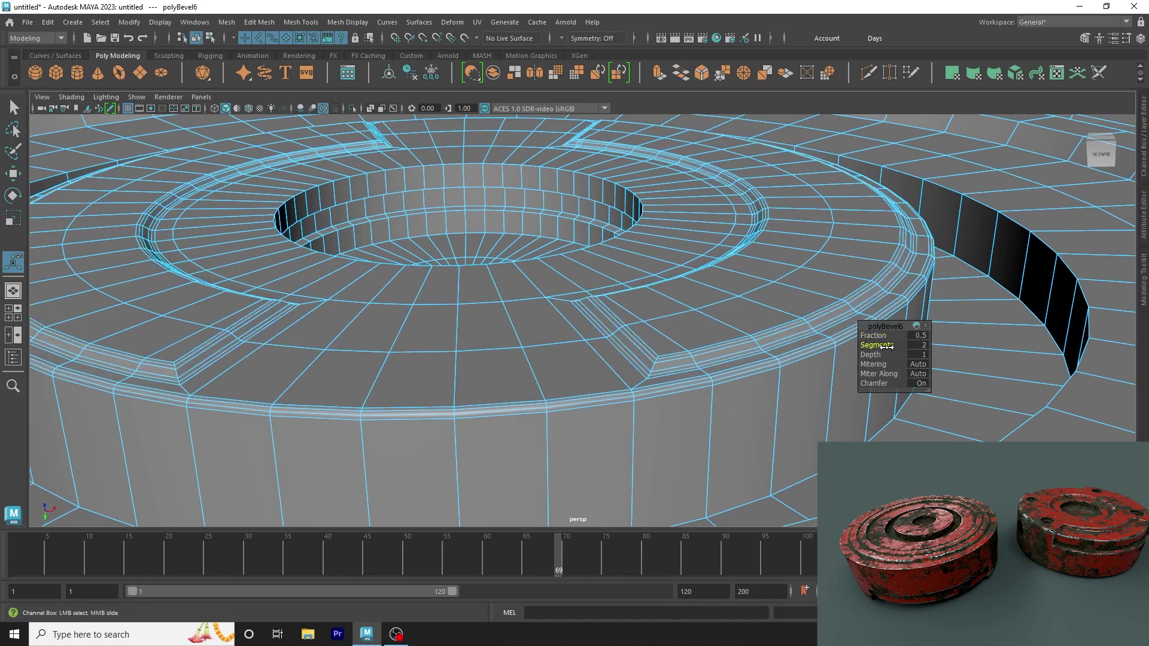
mouse_move(712, 328)
alt+mouse_down()
mouse_move(748, 334)
mouse_move(688, 326)
mouse_move(706, 329)
alt+mouse_up()
key(ctrl+z)
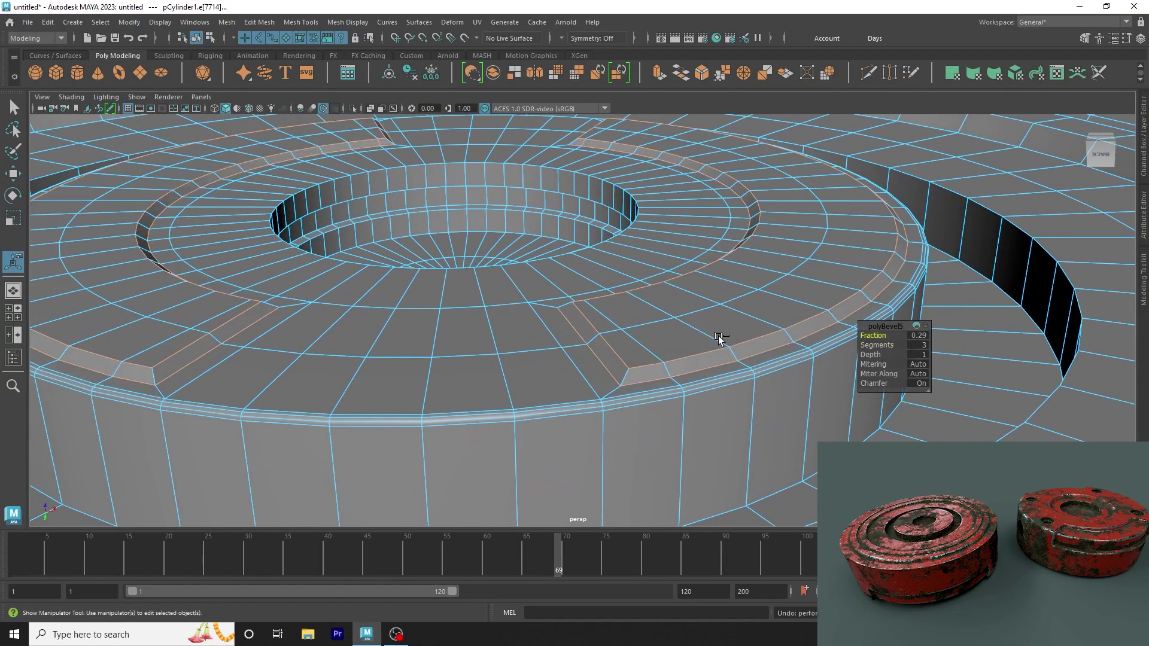
key(ctrl+z)
alt+drag(611, 369, 653, 378)
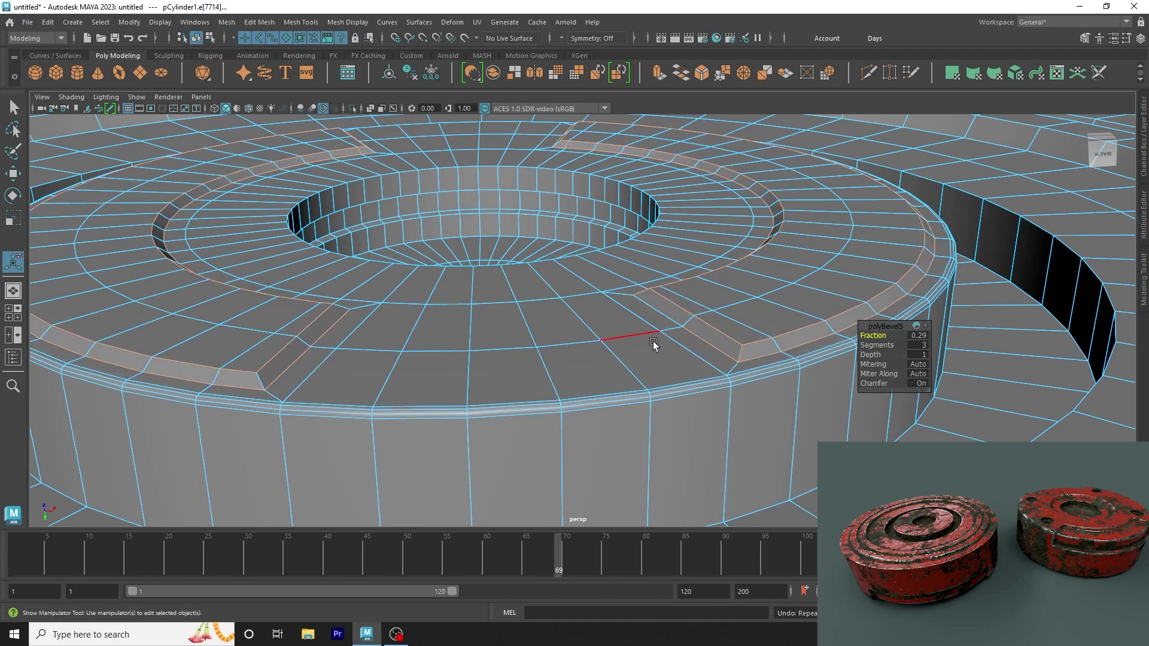
click(101, 21)
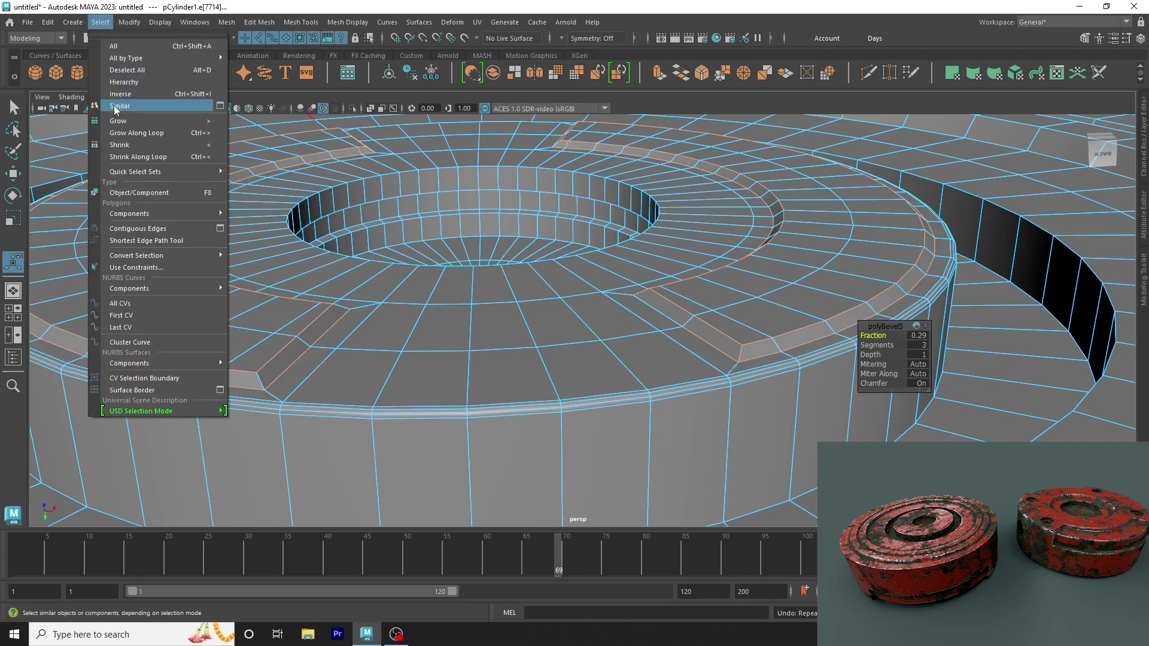
Step: Bevel all similar groove-outline edges with 3 segments at fraction 0.24
click(115, 108)
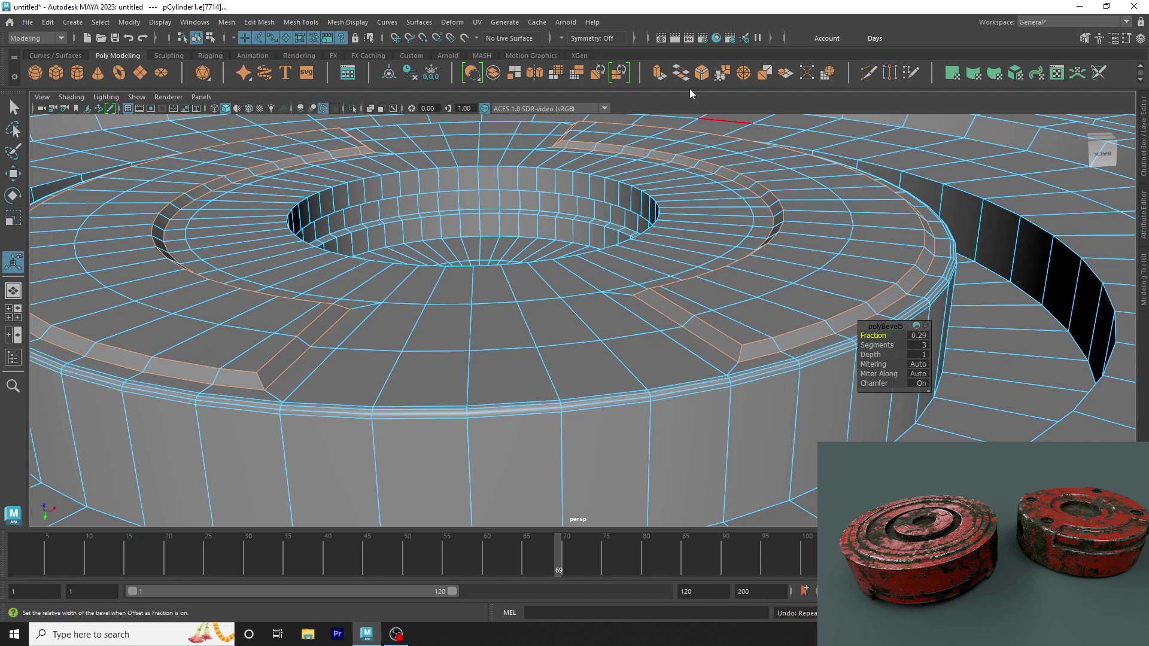
click(702, 73)
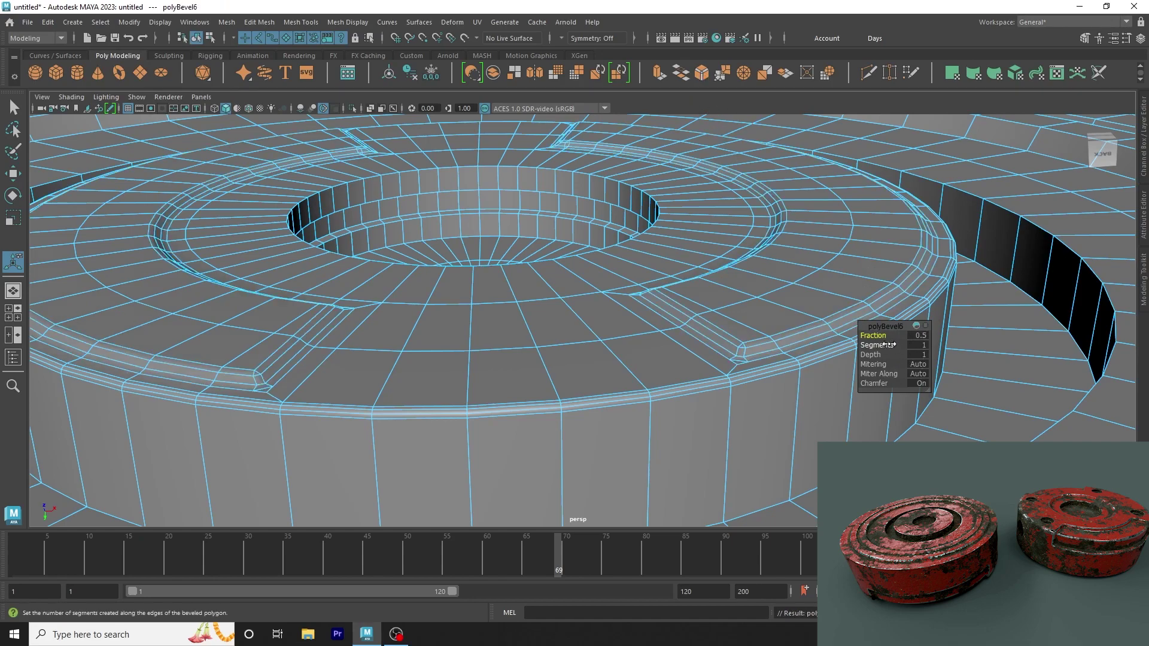
mouse_move(882, 346)
mouse_down()
mouse_move(894, 345)
mouse_move(866, 336)
mouse_up()
alt+drag(731, 345, 717, 357)
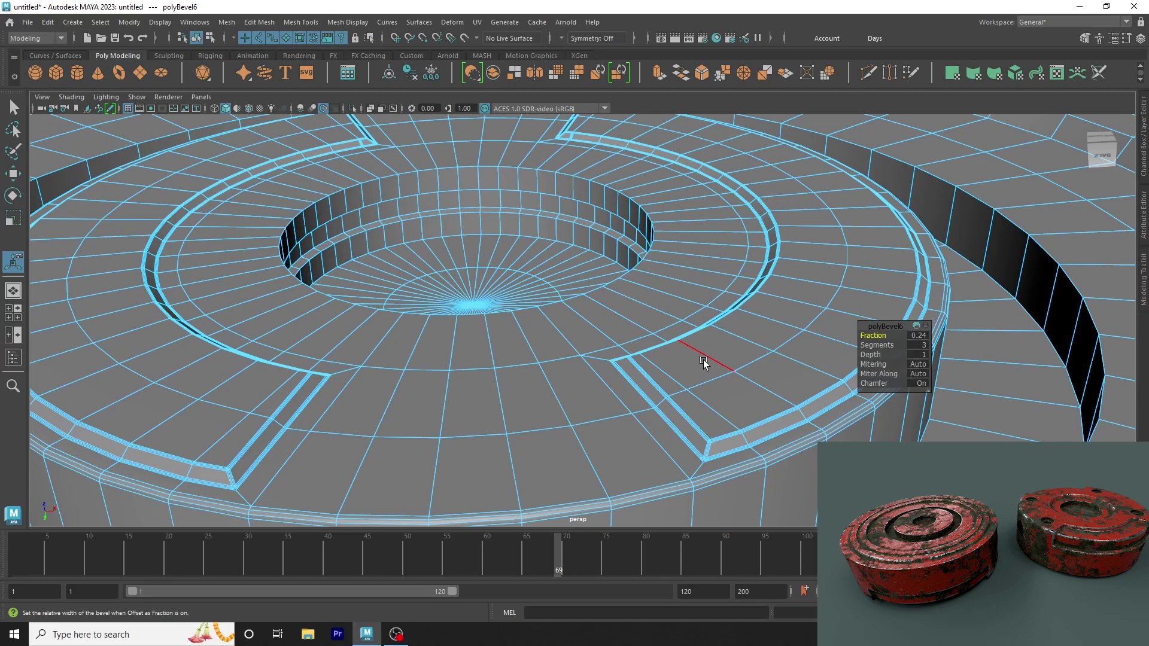
Step: Preview the cylinder smoothed, reframe it from above, and bring up its material assignment menu
key(3)
key(F8)
key(q)
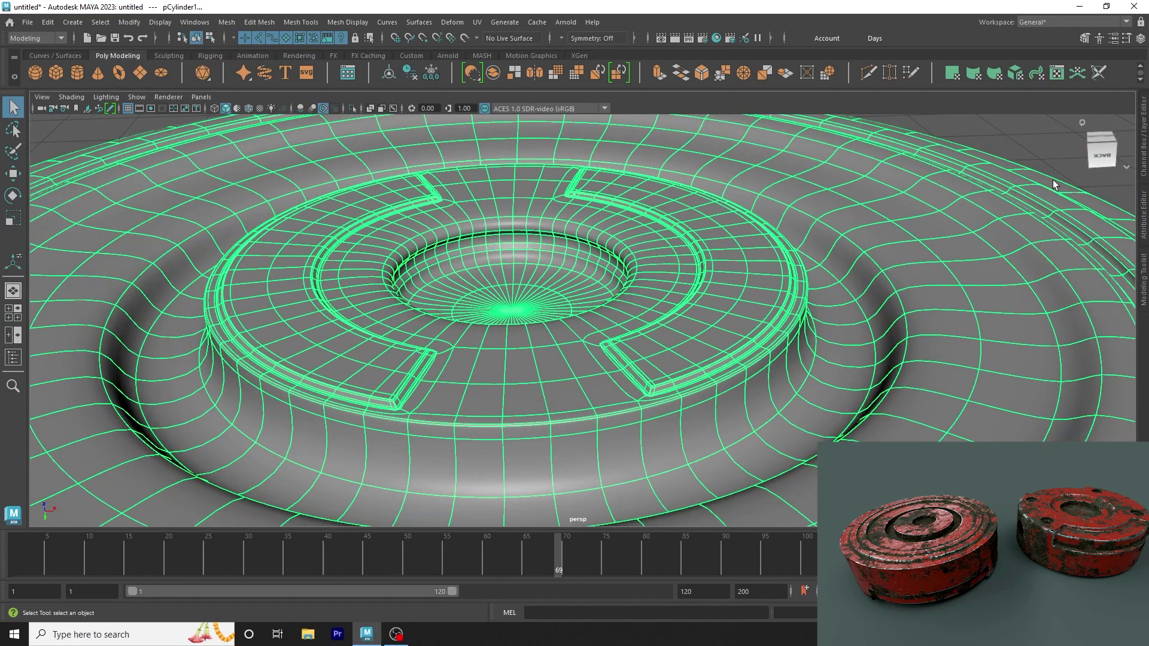
click(989, 164)
mouse_move(989, 164)
alt+mouse_down()
mouse_move(734, 276)
mouse_move(734, 325)
mouse_move(709, 307)
mouse_move(694, 342)
alt+mouse_up()
click(709, 307)
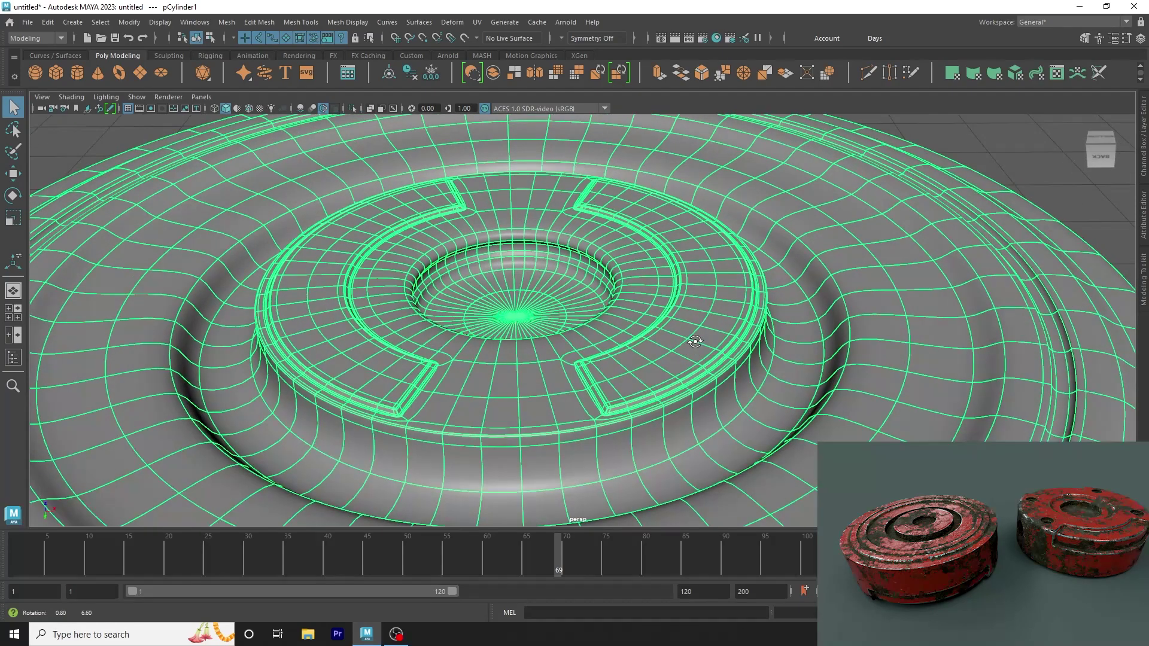
click(960, 120)
scroll(434, 226, down, 5)
alt+drag(433, 225, 534, 351)
right_drag(533, 347, 549, 589)
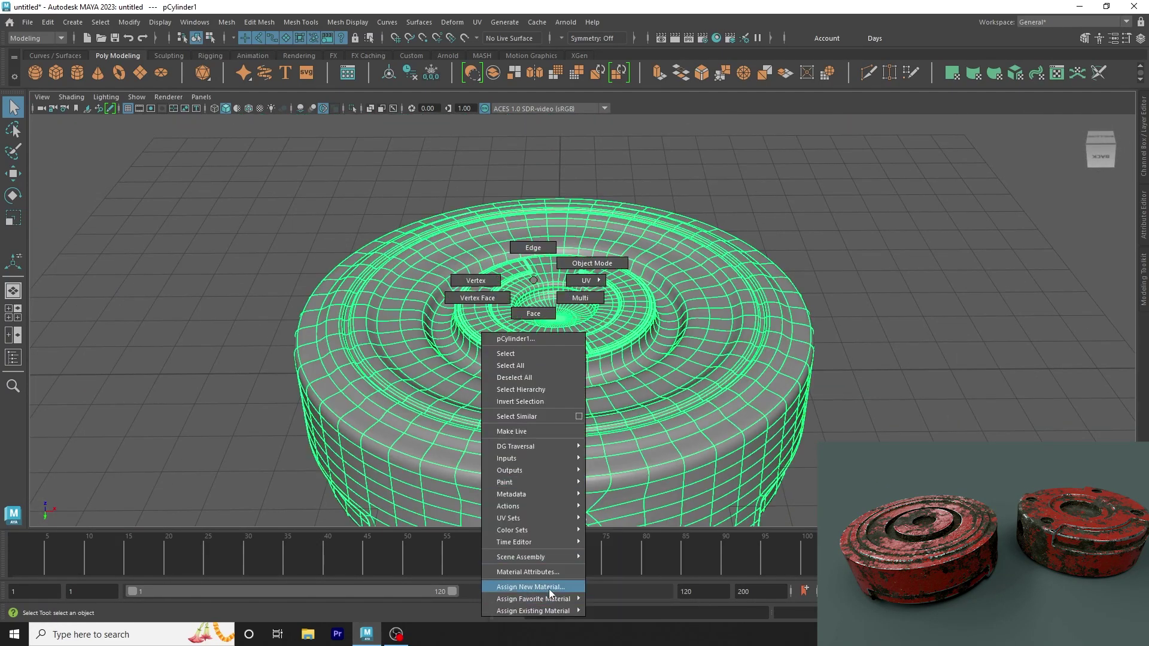
Step: Assign a new material to the cylinder and move in for a closer oblique view
click(625, 515)
click(602, 251)
mouse_move(602, 252)
alt+right_down()
mouse_move(601, 270)
mouse_move(451, 407)
alt+right_up()
mouse_move(451, 407)
alt+mouse_down()
mouse_move(718, 366)
mouse_move(313, 341)
mouse_move(251, 403)
mouse_move(403, 325)
alt+mouse_up()
mouse_move(402, 325)
alt+right_down()
mouse_move(434, 330)
mouse_move(423, 341)
alt+right_up()
click(423, 341)
mouse_move(423, 341)
alt+mouse_down()
mouse_move(378, 350)
mouse_move(373, 279)
mouse_move(440, 272)
mouse_move(498, 289)
alt+mouse_up()
click(441, 267)
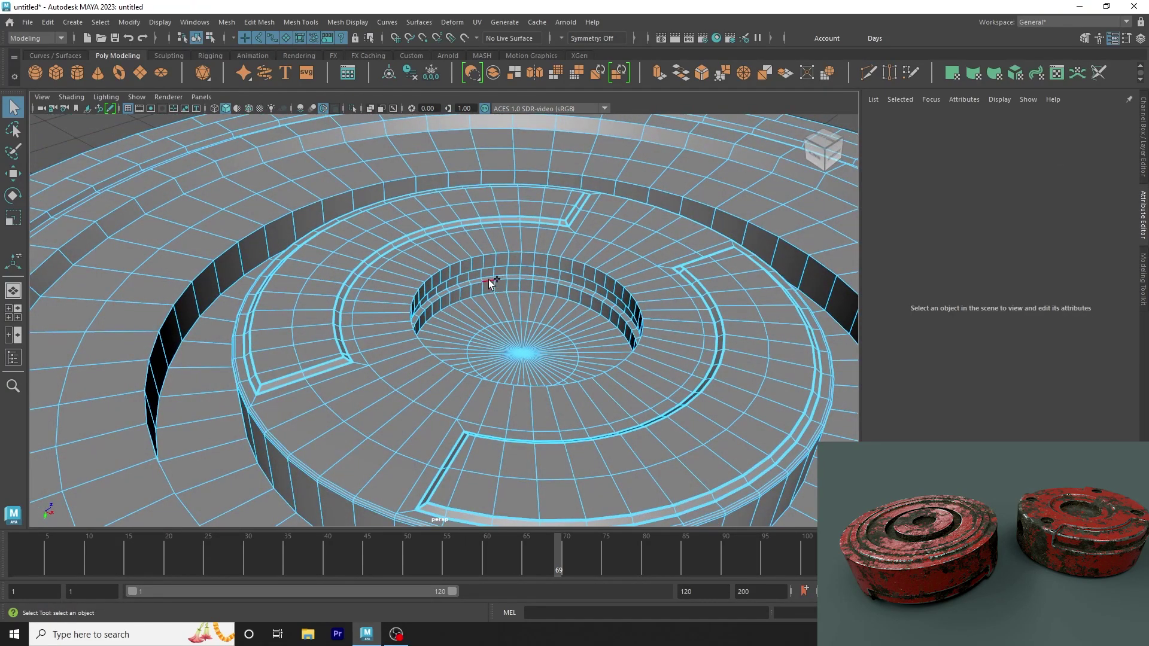
Step: Bevel the central hole's wall and rim edge loops with 2 segments at fraction 0.48
double_click(486, 270)
shift+double_click(494, 252)
alt+right_drag(494, 252, 569, 296)
mouse_move(522, 253)
alt+mouse_down()
mouse_move(473, 222)
mouse_move(474, 256)
mouse_move(643, 106)
alt+mouse_up()
click(703, 75)
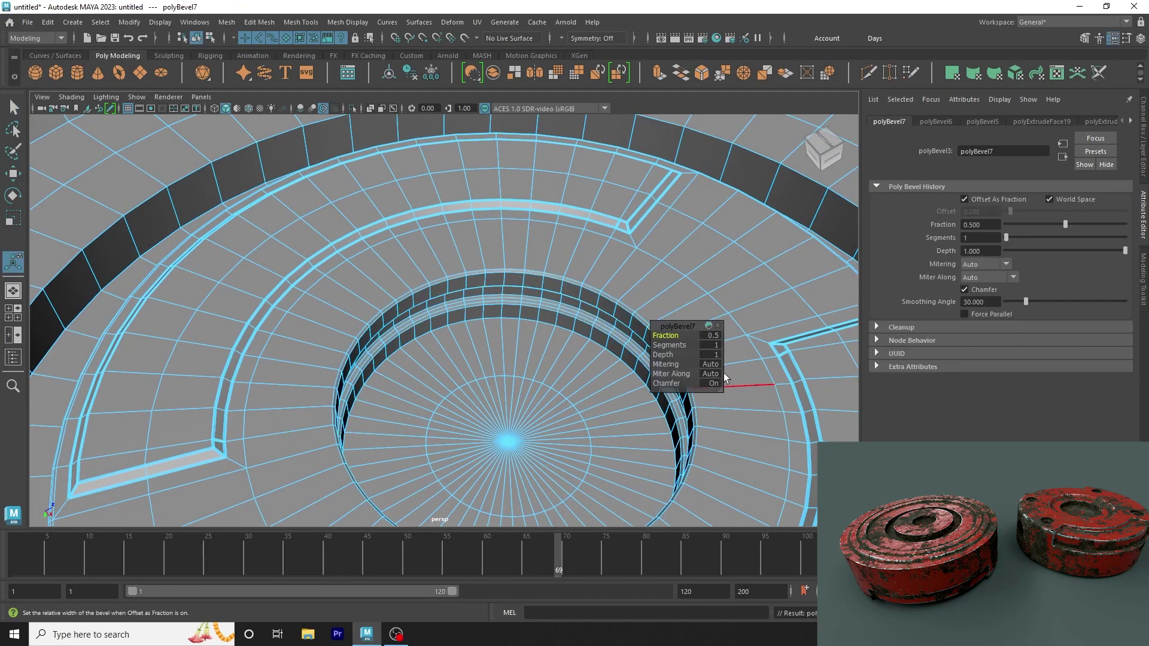
mouse_move(676, 345)
middle_down()
mouse_move(688, 345)
mouse_move(664, 335)
middle_up()
alt+drag(580, 323, 557, 308)
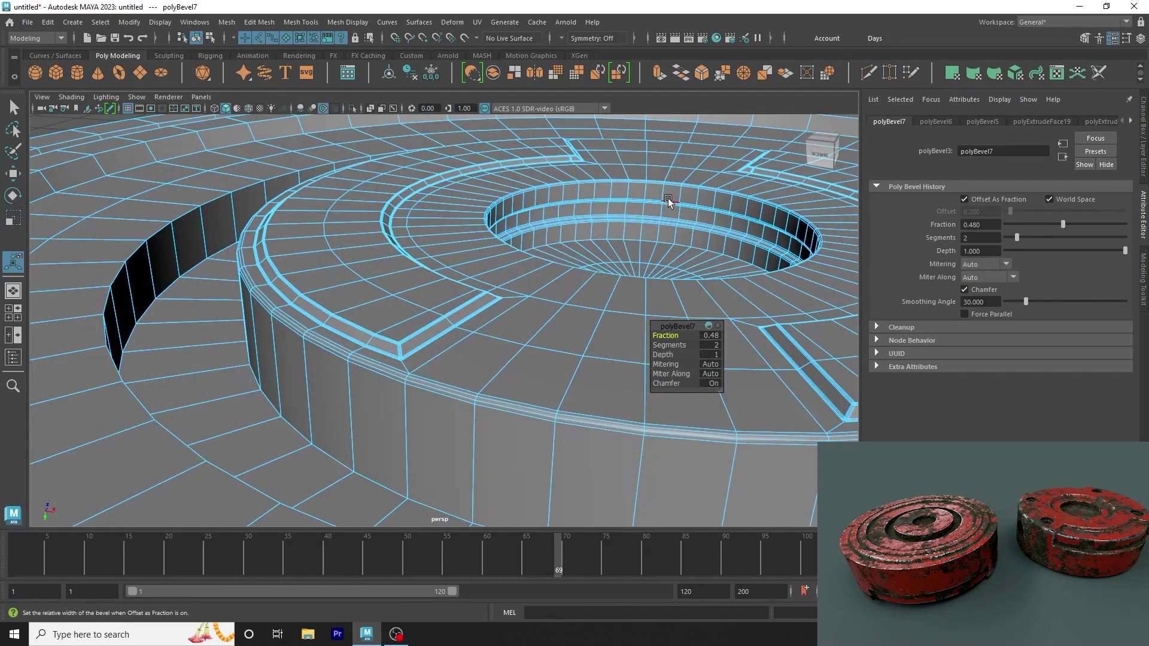
Step: Return to object mode, frame the cylinder, and preview it smoothed
key(q)
key(F8)
key(f)
key(3)
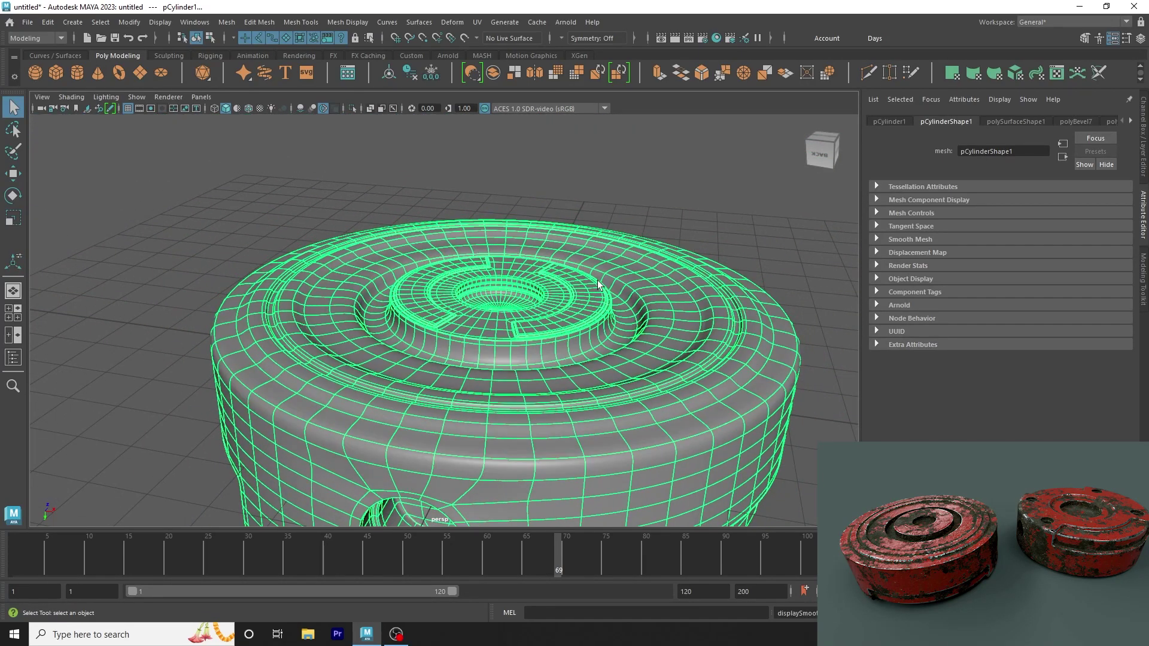
click(648, 203)
alt+right_drag(425, 229, 501, 317)
Step: Turn off smooth preview and switch the cylinder to edge mode
click(536, 349)
key(1)
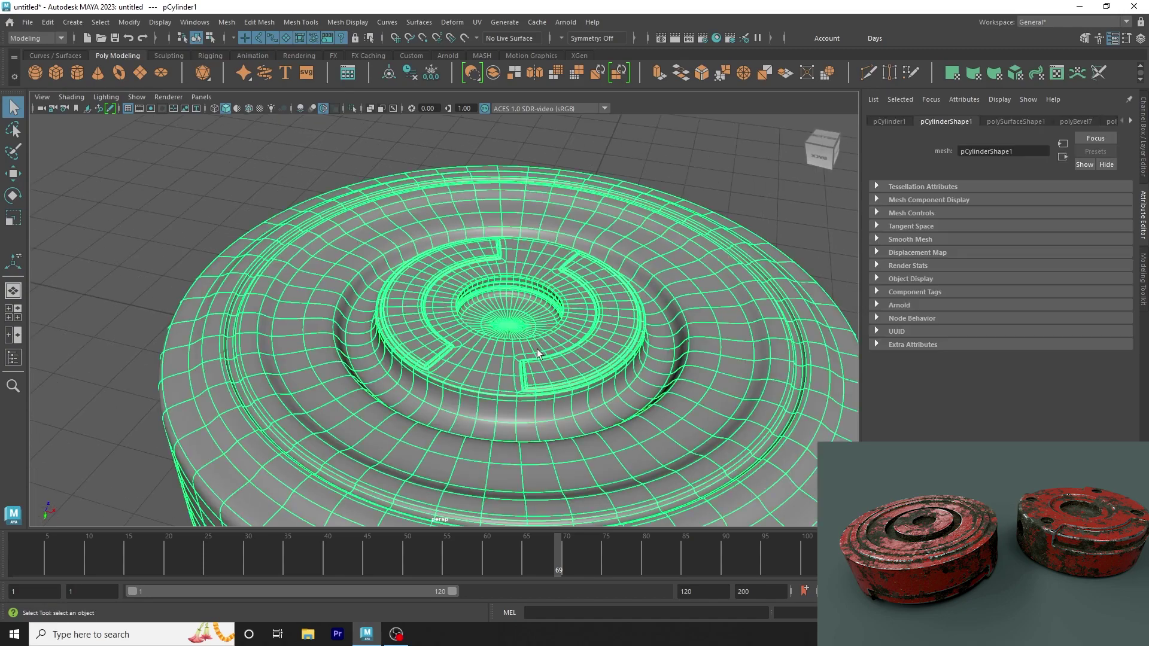
scroll(537, 349, up, 3)
right_click(430, 272)
click(446, 239)
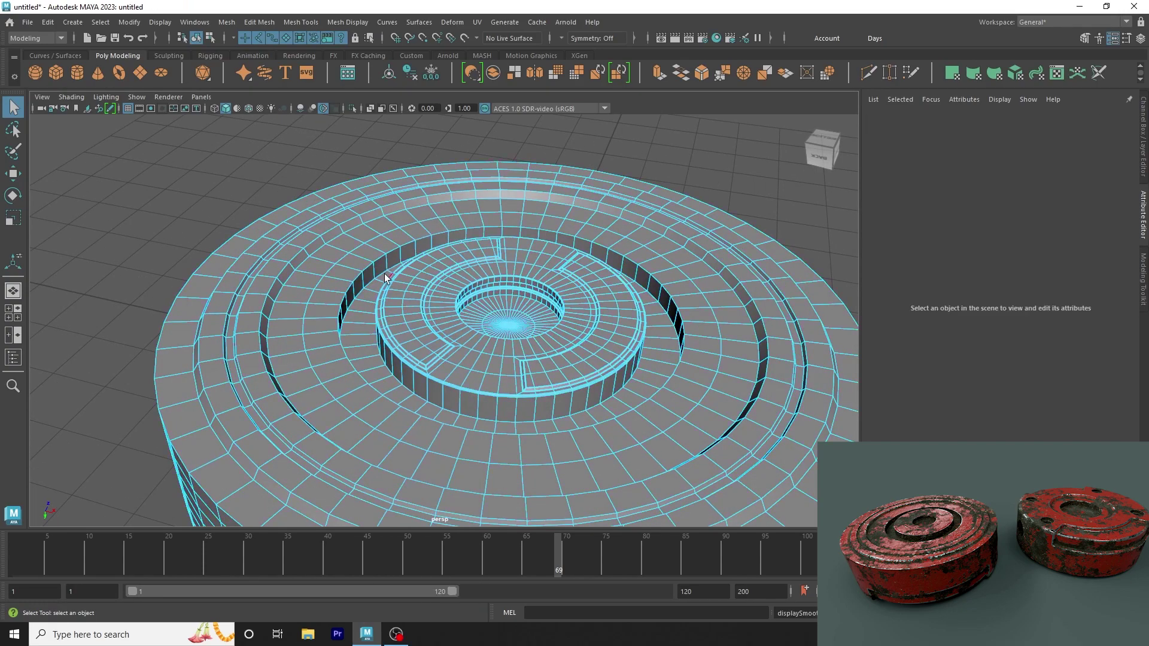
Step: Bevel the groove edge around the centre ring with 3 segments at fraction 0.21
click(382, 273)
alt+drag(469, 272, 301, 295)
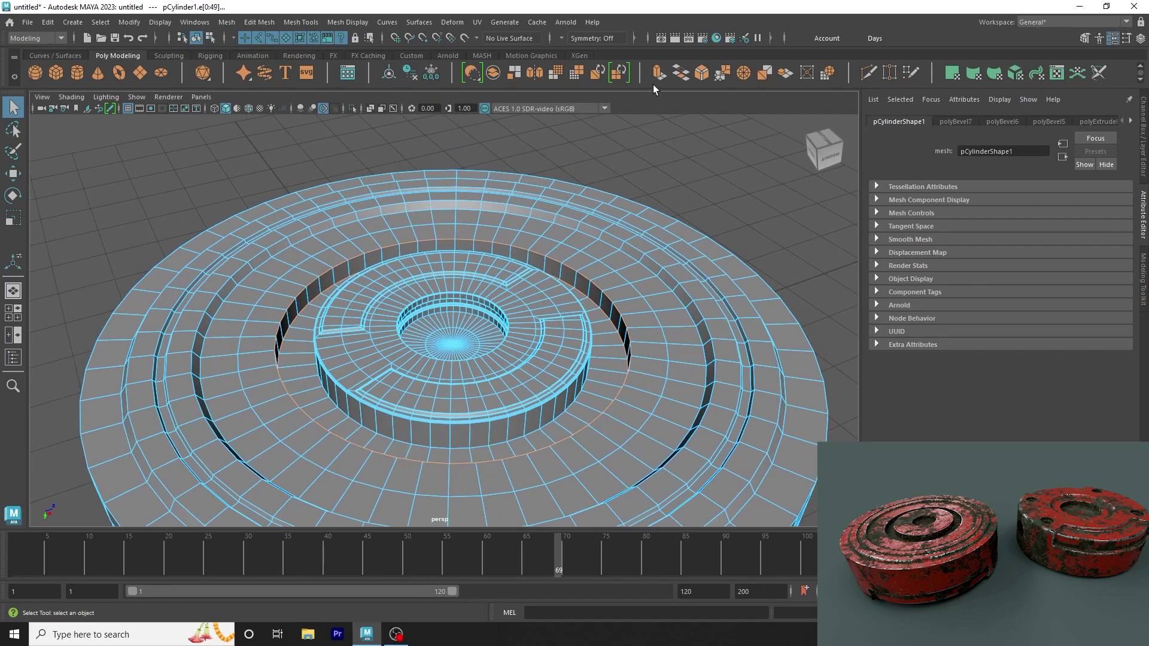
click(709, 73)
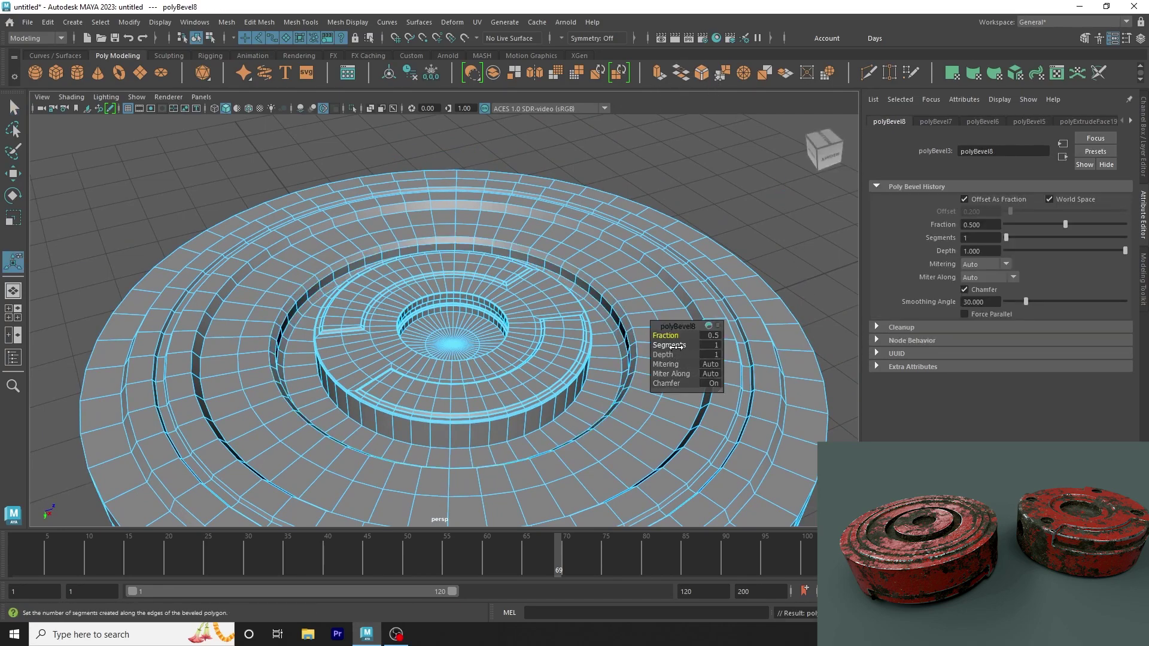
mouse_move(675, 345)
mouse_down()
mouse_move(688, 345)
mouse_move(652, 336)
mouse_up()
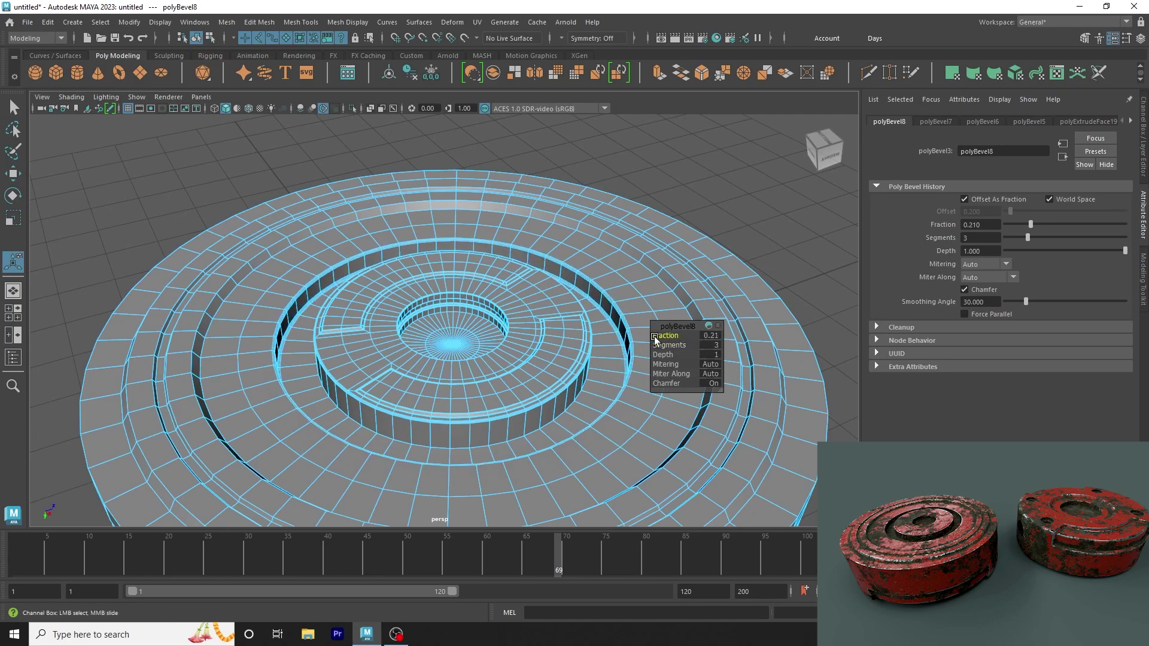
key(q)
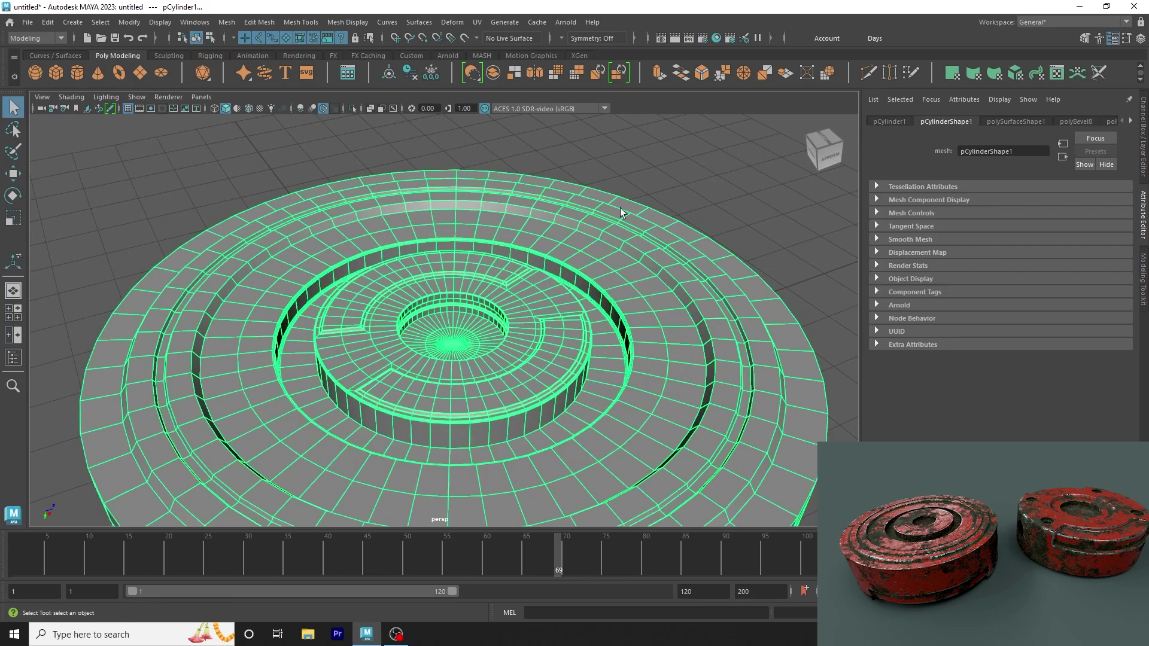
mouse_move(620, 207)
alt+mouse_down()
mouse_move(303, 229)
mouse_move(311, 218)
mouse_move(289, 246)
alt+mouse_up()
Step: Select the outer ring edge loops on the cylinder top
double_click(275, 254)
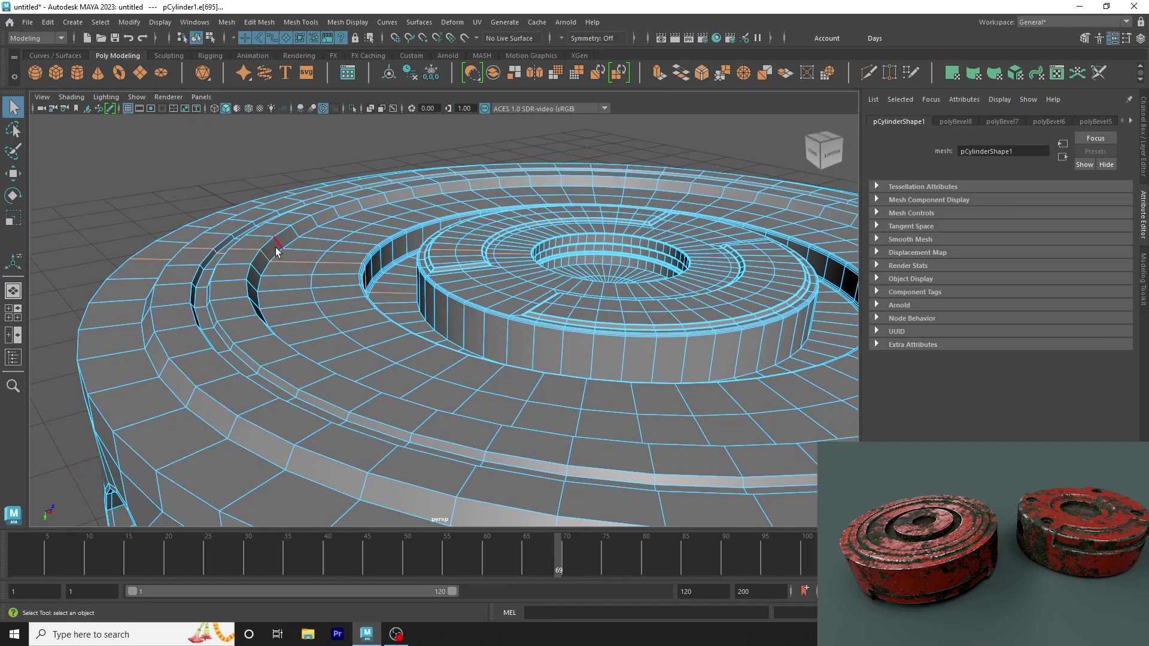
right_drag(274, 254, 289, 252)
click(252, 271)
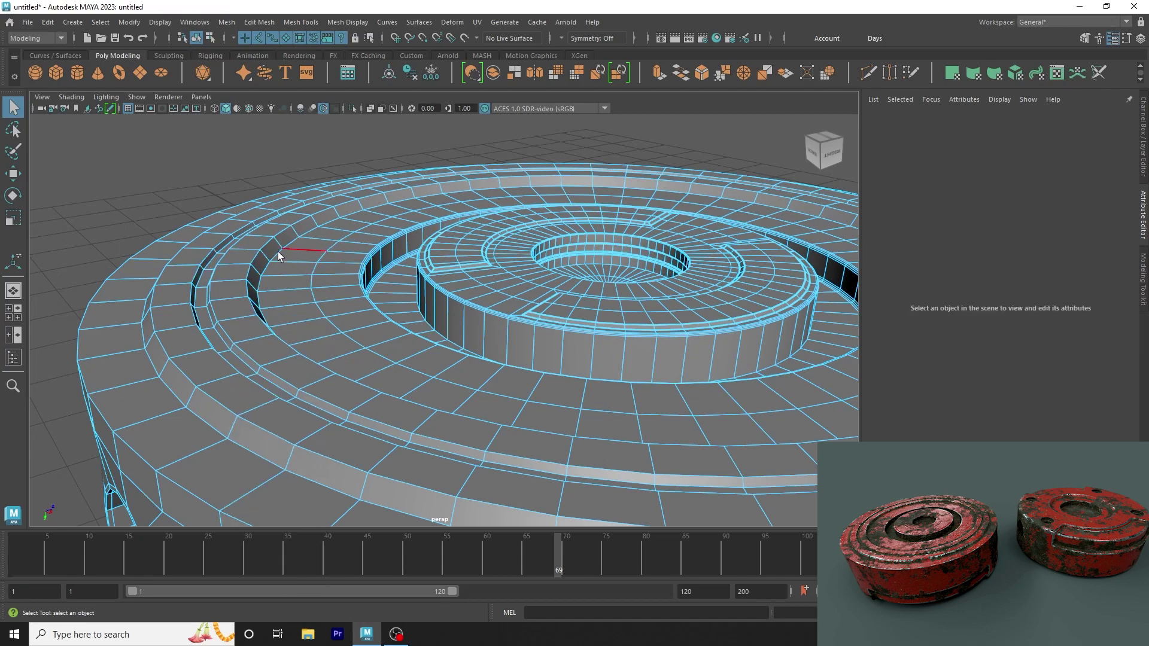
right_drag(278, 256, 273, 258)
double_click(270, 241)
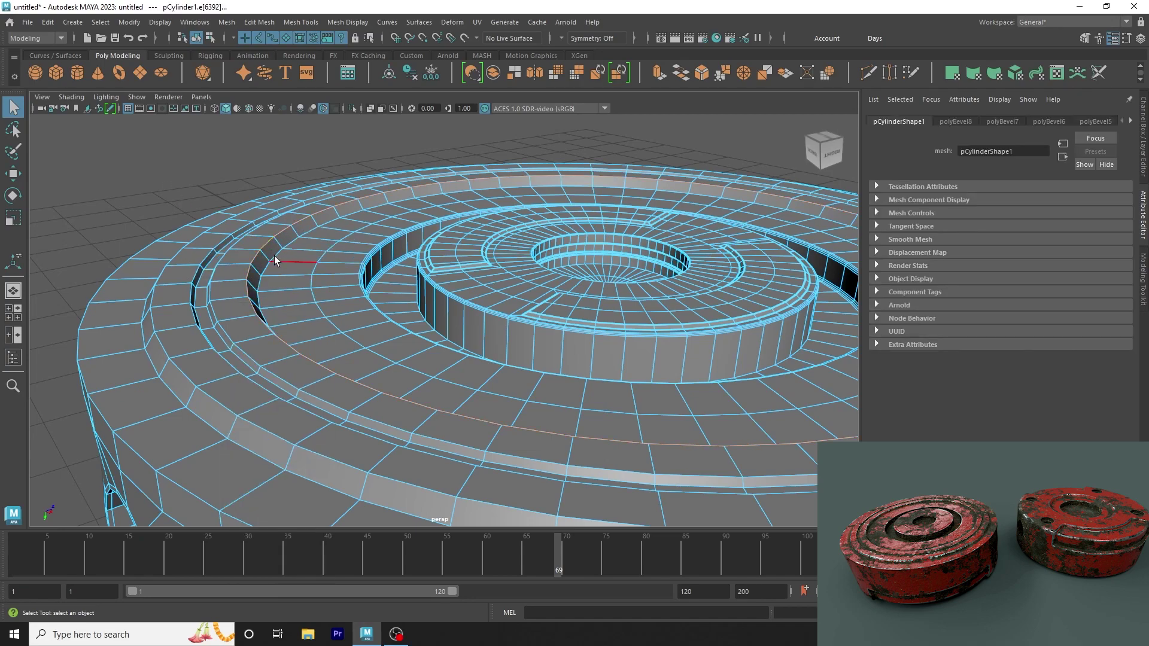
mouse_move(275, 260)
alt+mouse_down()
mouse_move(290, 231)
mouse_move(265, 272)
mouse_move(277, 303)
mouse_move(347, 352)
mouse_move(341, 320)
mouse_move(319, 325)
alt+mouse_up()
right_click(290, 231)
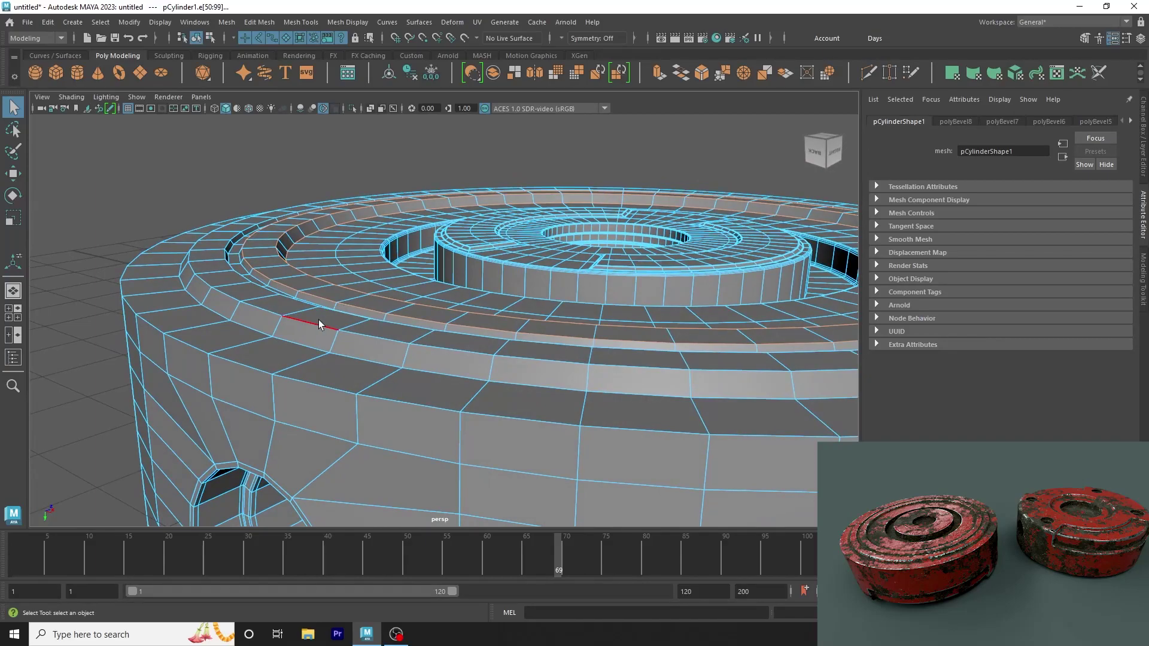
mouse_move(281, 289)
alt+mouse_down()
mouse_move(305, 341)
mouse_move(312, 312)
alt+mouse_up()
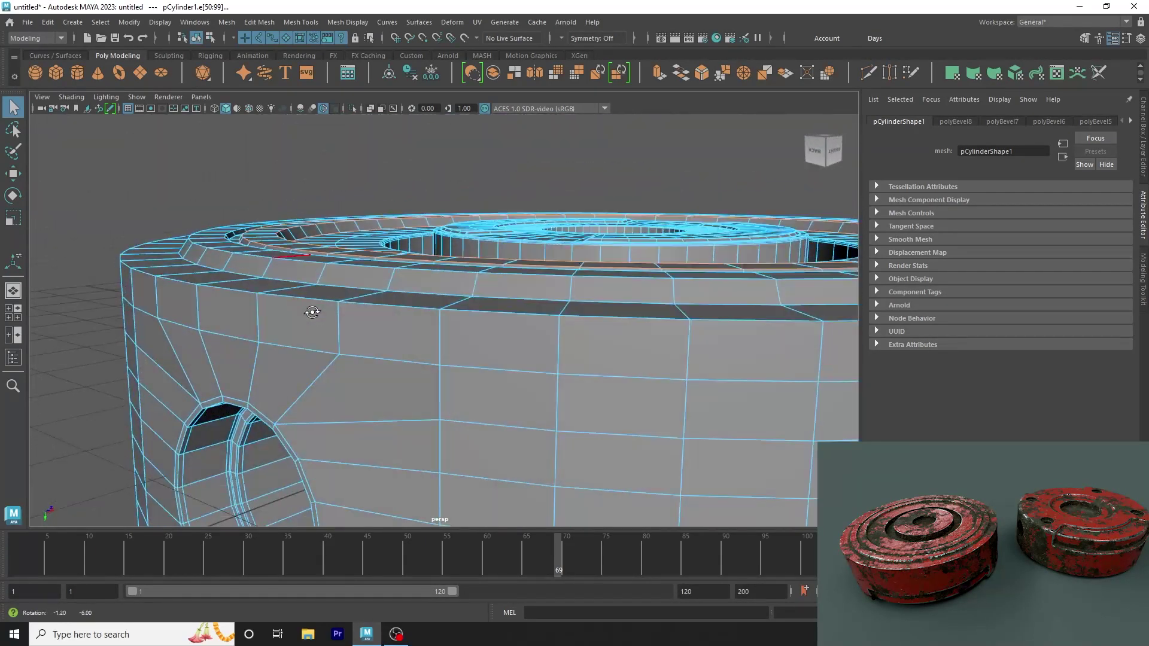
shift+double_click(250, 257)
mouse_move(238, 272)
alt+mouse_down()
mouse_move(232, 255)
mouse_move(325, 237)
alt+mouse_up()
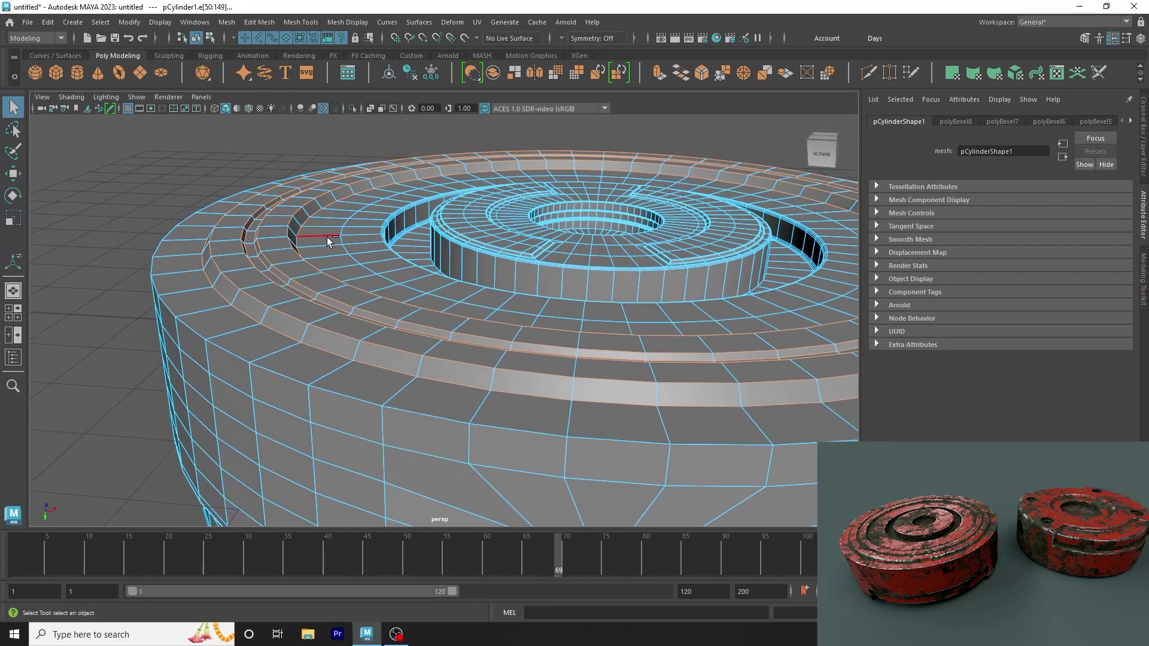
Step: Bevel the ring loops with Ctrl+B using 3 segments at fraction 0.24
key(ctrl+b)
drag(666, 345, 691, 346)
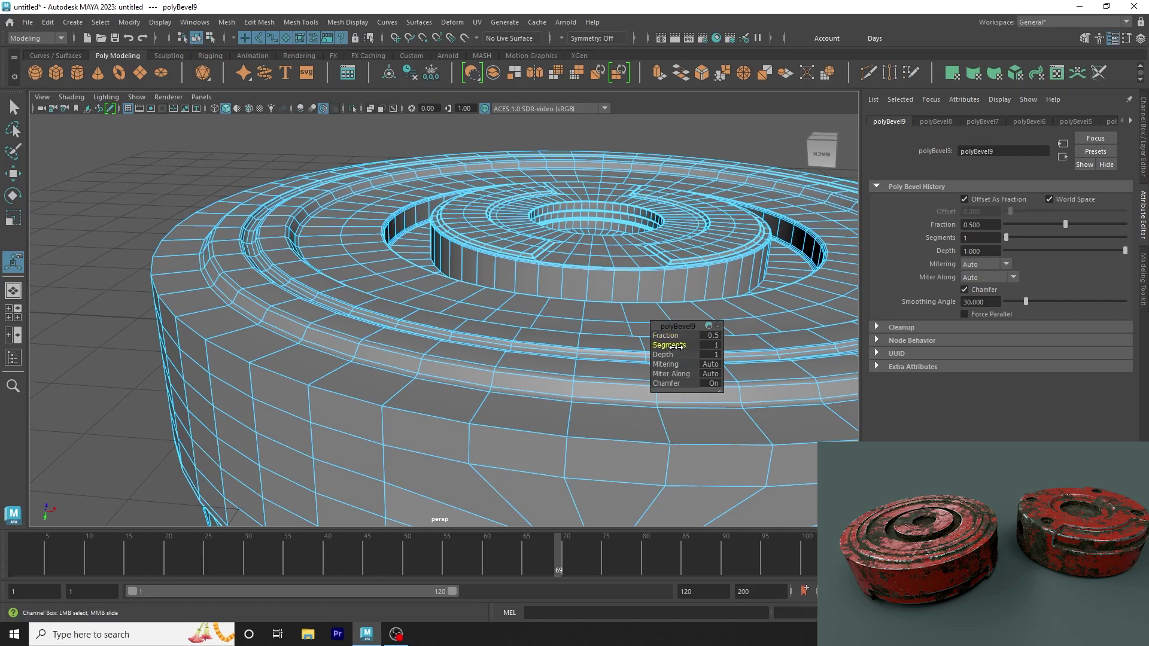
mouse_move(360, 304)
alt+right_down()
mouse_move(526, 359)
mouse_move(593, 413)
alt+right_up()
click(675, 337)
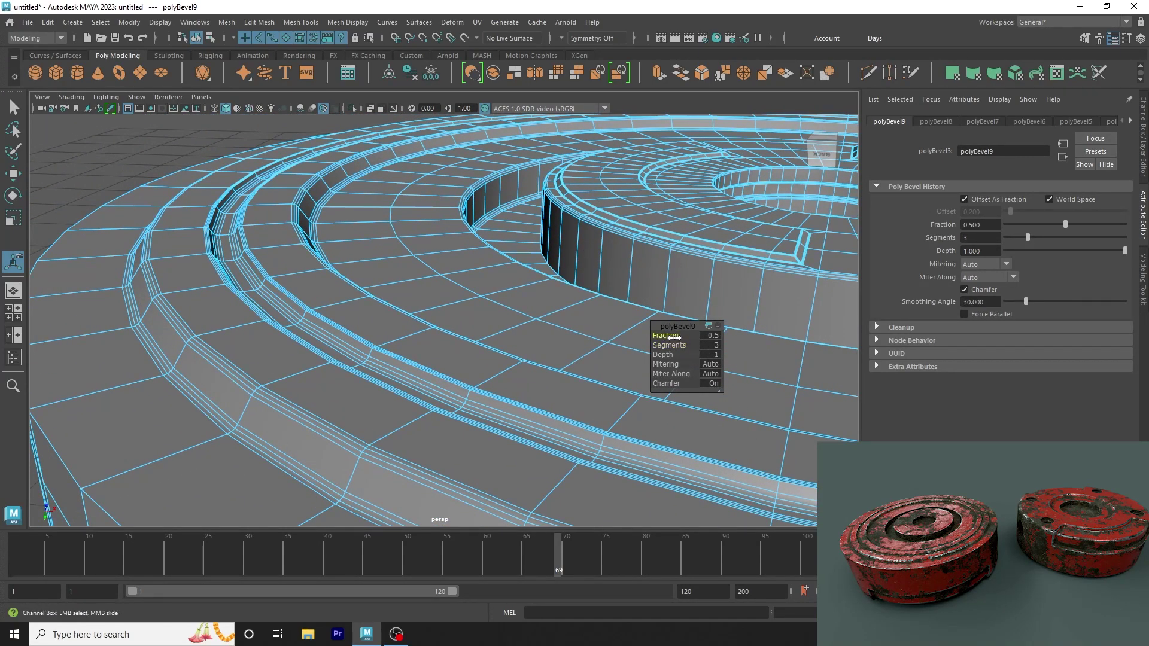
drag(661, 337, 661, 338)
alt+right_drag(610, 333, 344, 318)
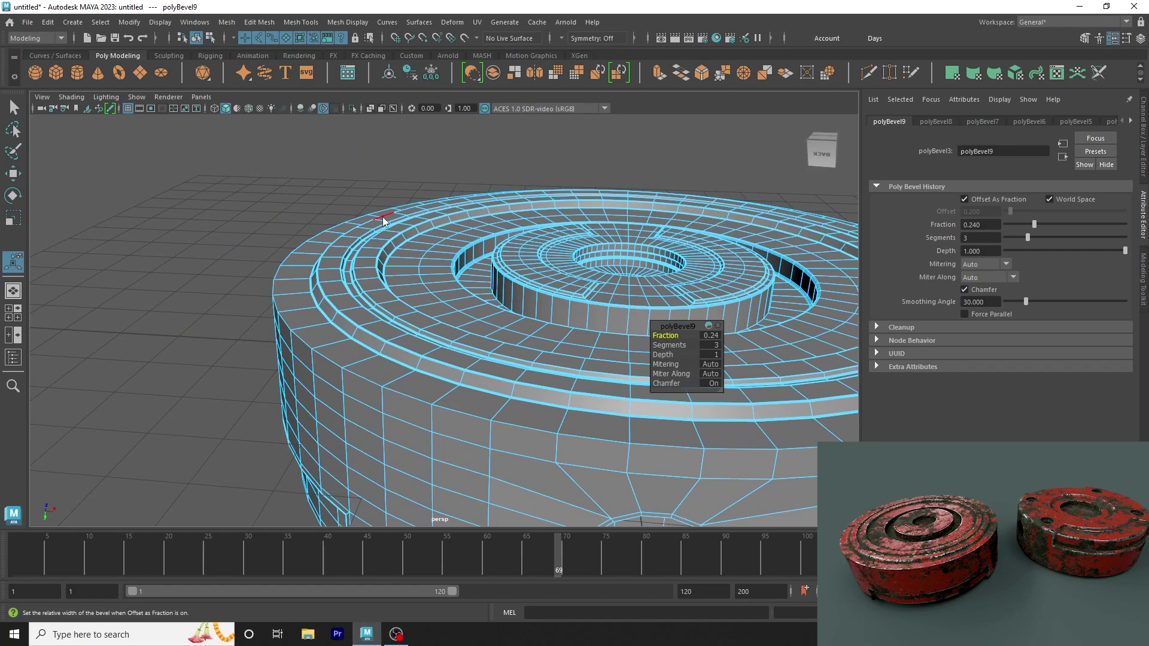
key(q)
Step: Preview the cylinder smoothed and view its top from another angle
key(F8)
key(3)
click(302, 157)
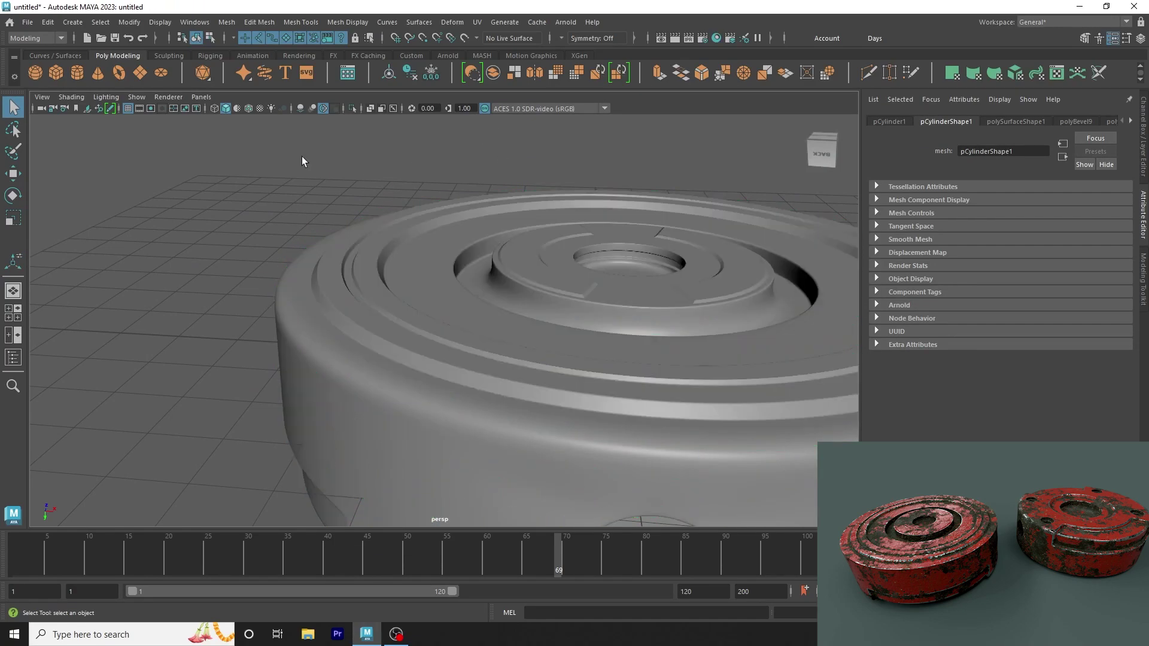
mouse_move(302, 161)
alt+mouse_down()
mouse_move(275, 287)
mouse_move(391, 190)
mouse_move(420, 254)
mouse_move(515, 259)
alt+mouse_up()
alt+right_drag(515, 259, 641, 345)
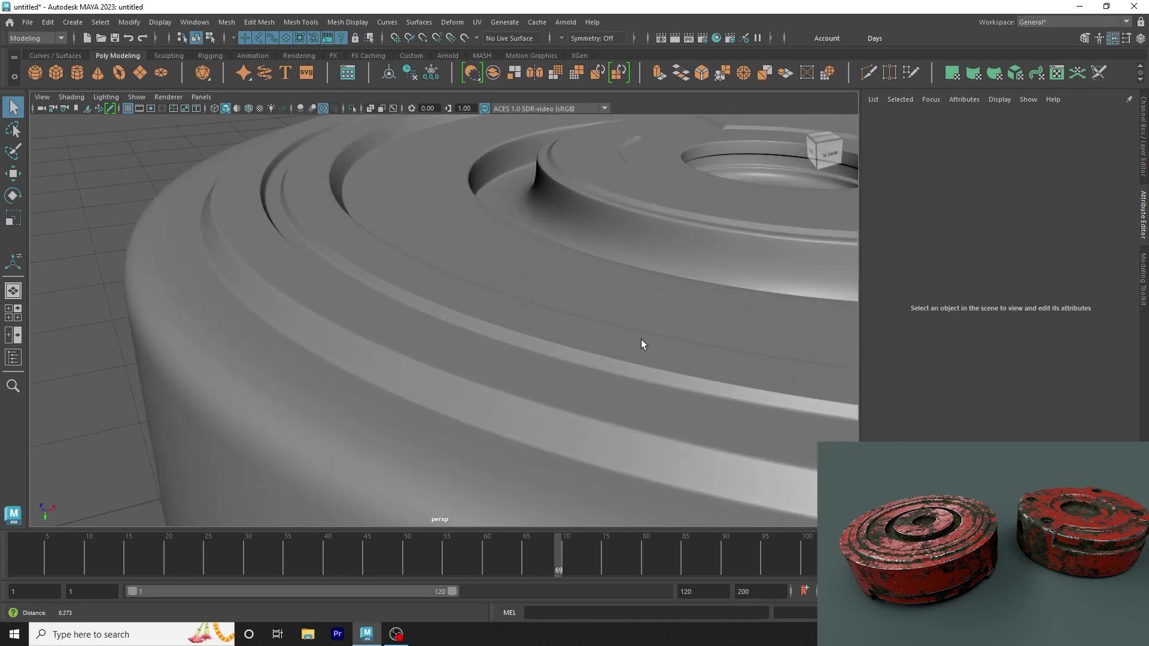
click(397, 274)
Step: Turn off smooth preview and select the top outer rim edge loop
key(1)
mouse_move(397, 275)
alt+mouse_down()
mouse_move(362, 189)
mouse_move(350, 240)
alt+mouse_up()
right_drag(349, 240, 347, 227)
double_click(345, 233)
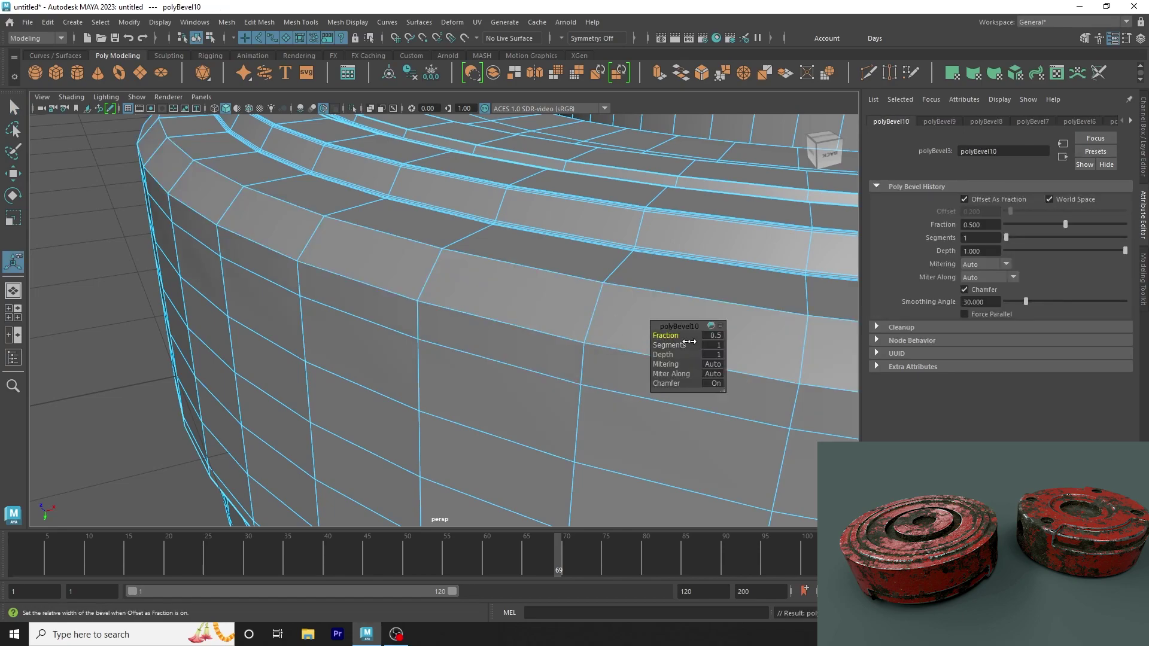
Step: Set the rim bevel to chamfer off, 1 segment, fraction 0.06
mouse_move(689, 345)
mouse_down()
mouse_move(699, 347)
mouse_move(654, 331)
mouse_move(689, 346)
mouse_up()
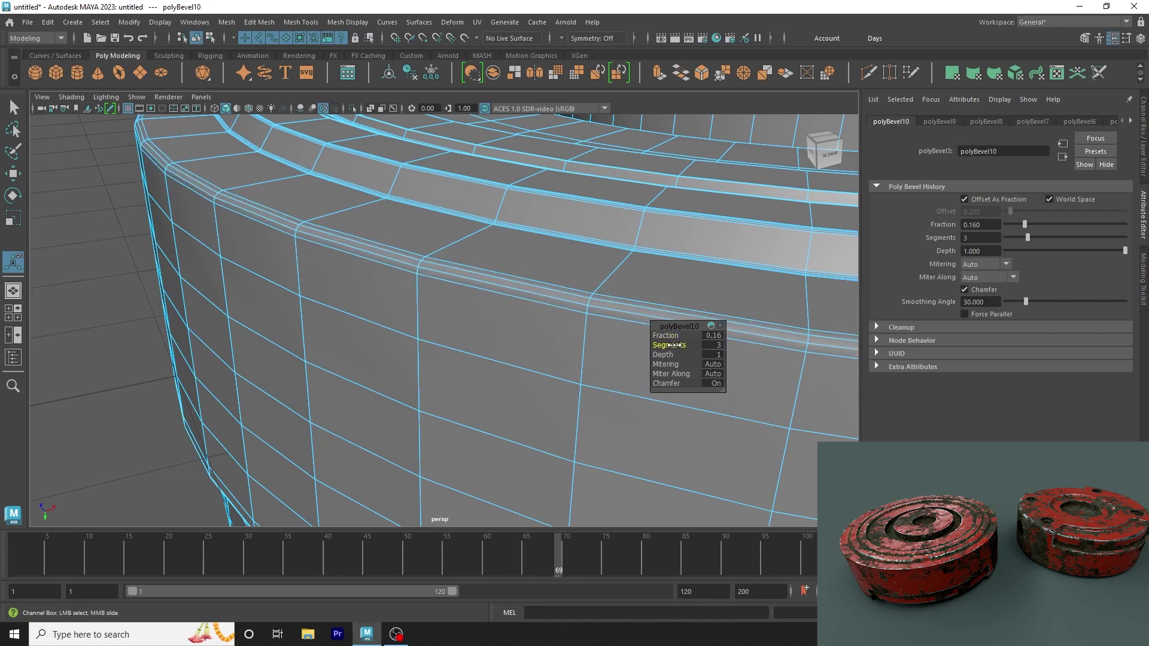
click(717, 384)
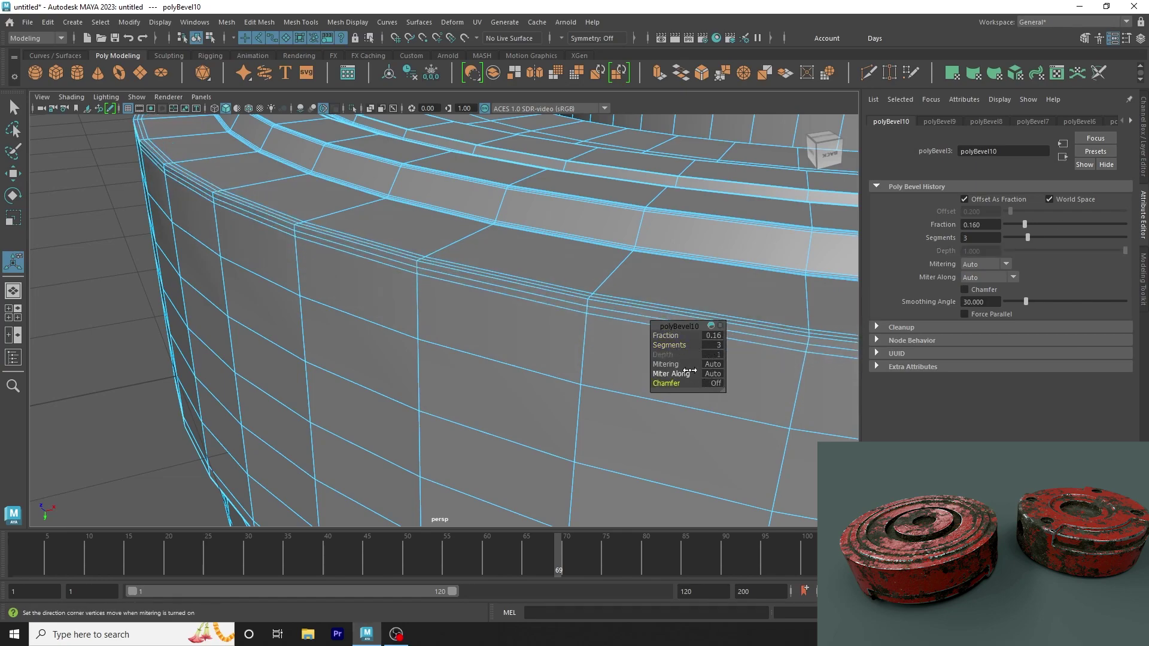
click(712, 346)
text(1)
key(Return)
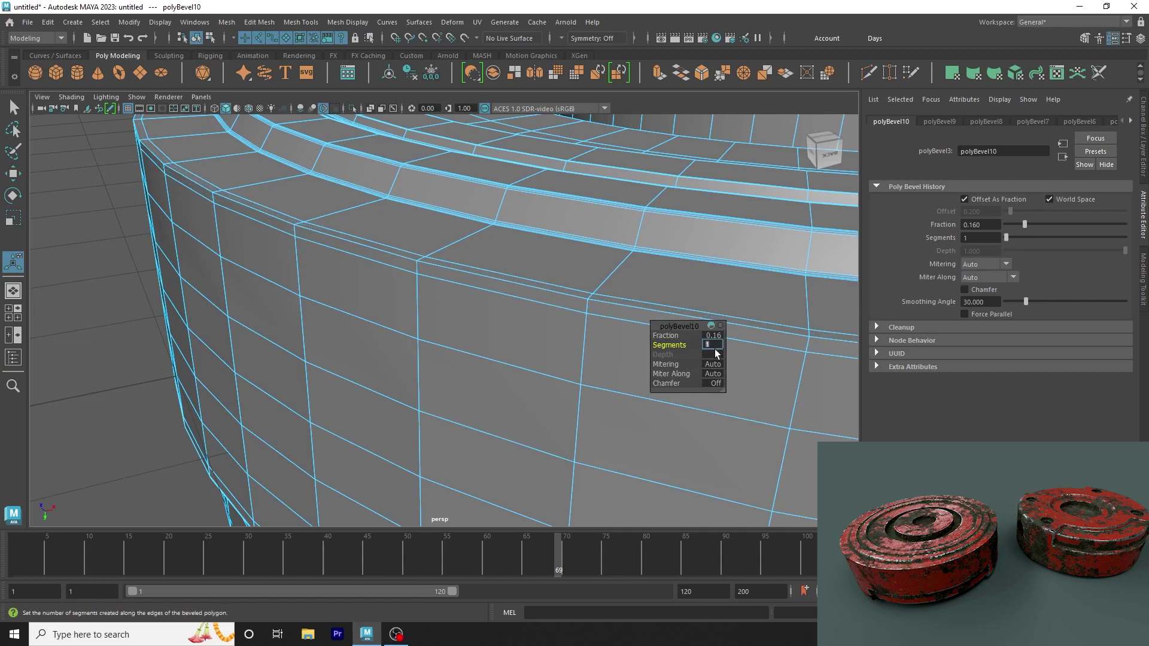
drag(676, 336, 670, 337)
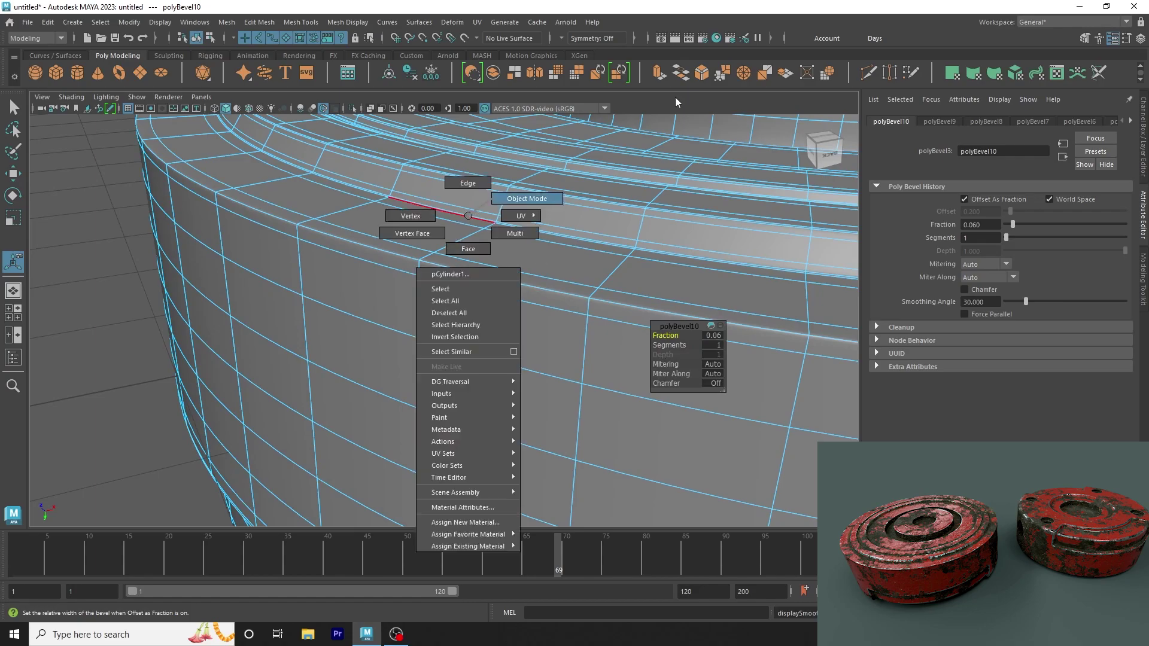
Step: Return to object mode, deselect, and zoom out to the whole cylinder
right_drag(464, 226, 523, 201)
click(106, 268)
scroll(400, 384, down, 5)
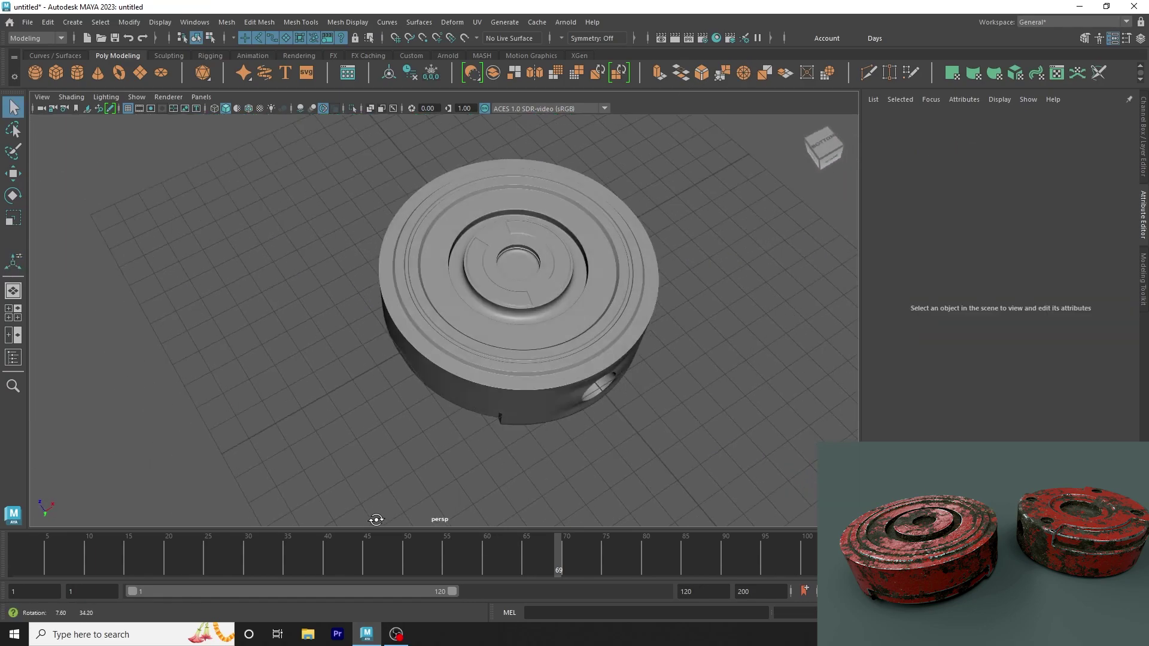
Step: Orbit to an angled top view and put the cylinder in edge mode
mouse_move(400, 385)
alt+mouse_down()
mouse_move(445, 349)
mouse_move(315, 354)
mouse_move(313, 431)
mouse_move(342, 373)
mouse_move(300, 320)
alt+mouse_up()
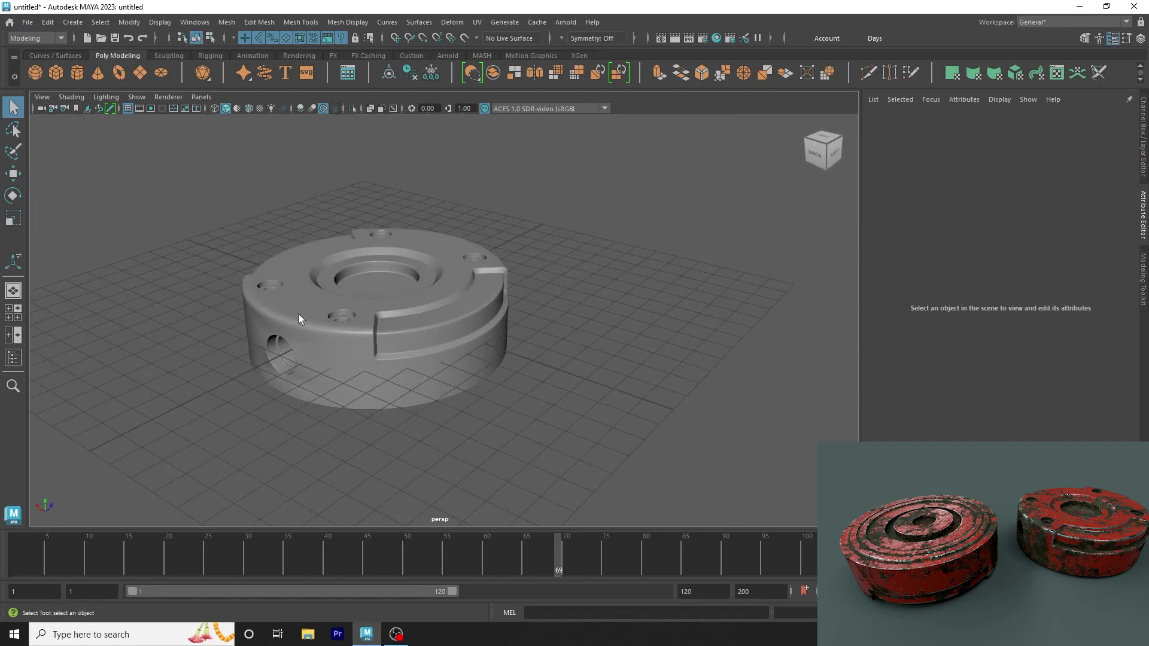
mouse_move(243, 185)
mouse_down()
mouse_move(669, 457)
mouse_move(512, 339)
mouse_move(515, 393)
mouse_move(500, 316)
mouse_up()
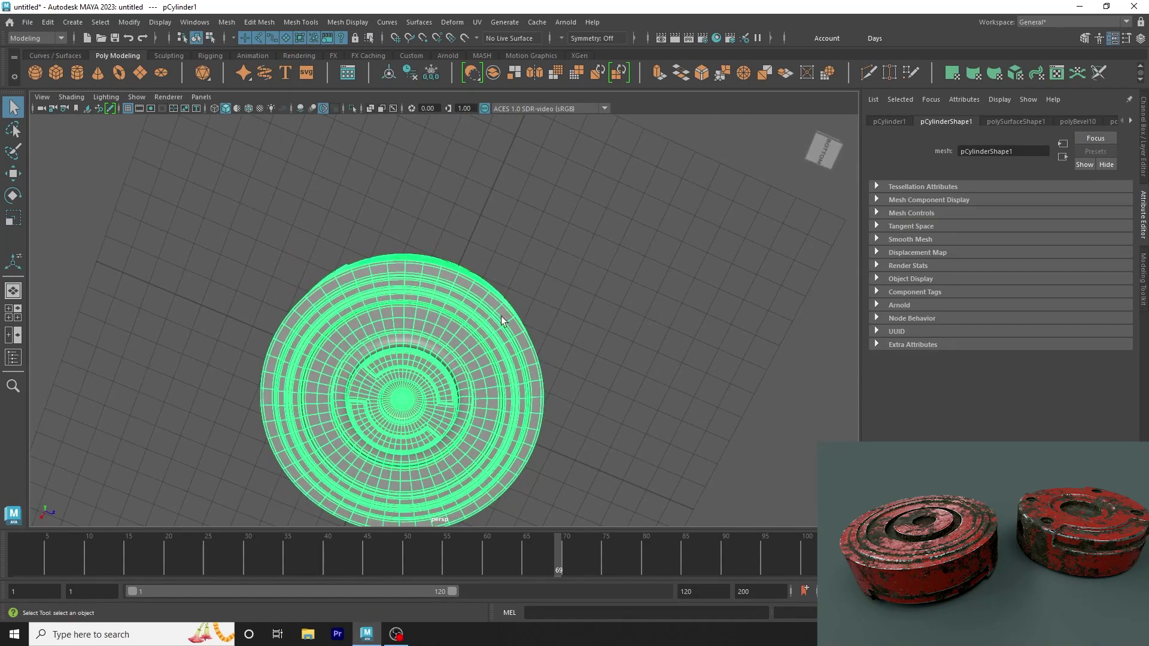
click(491, 264)
mouse_move(491, 264)
alt+mouse_down()
mouse_move(478, 367)
mouse_move(526, 396)
mouse_move(500, 341)
alt+mouse_up()
scroll(482, 385, up, 3)
click(428, 368)
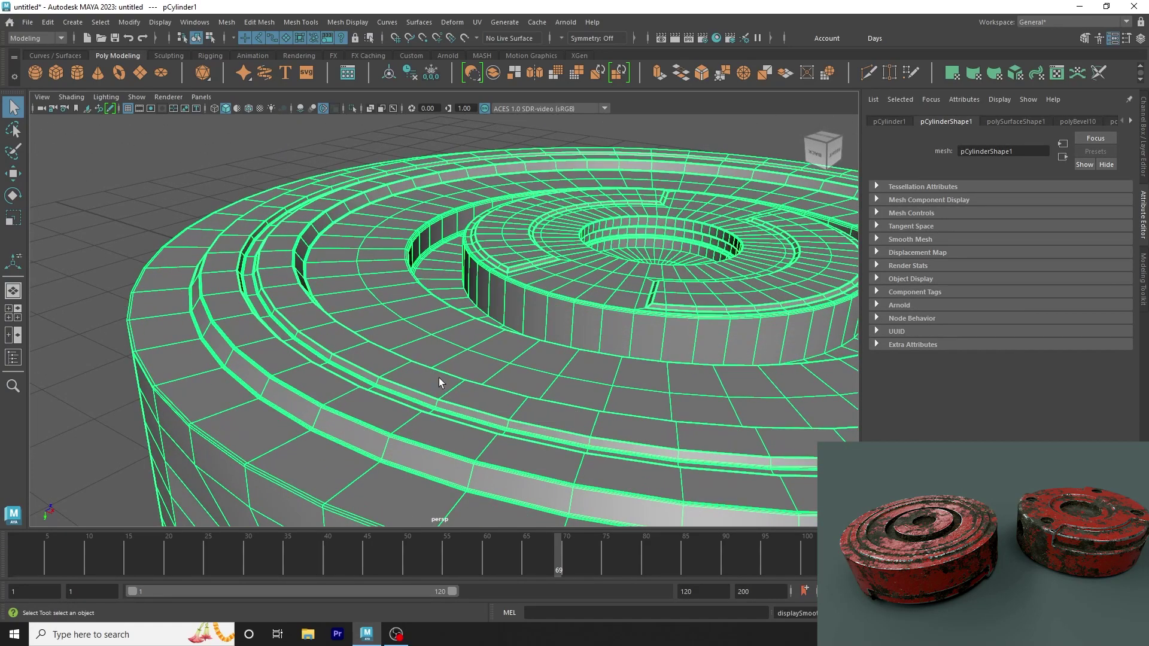
right_drag(473, 297, 482, 307)
Step: Bevel the inner ring's base edge loop with 3 segments at fraction 0.14
double_click(482, 307)
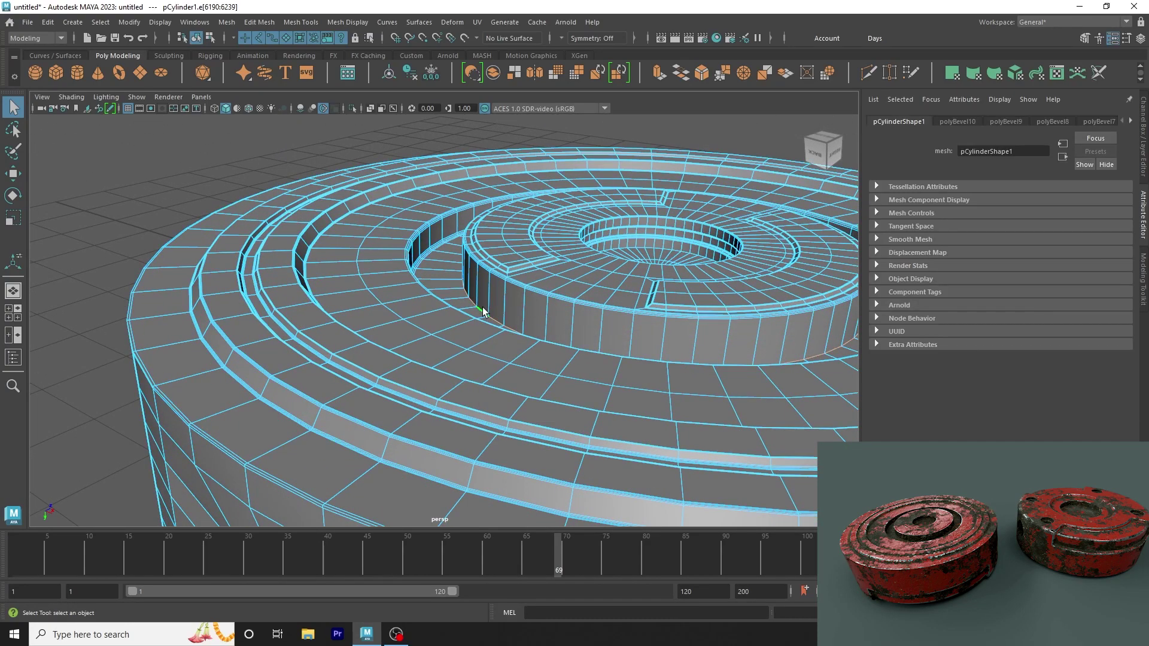
key(ctrl+b)
alt+drag(616, 371, 559, 353)
alt+middle_drag(559, 353, 510, 345)
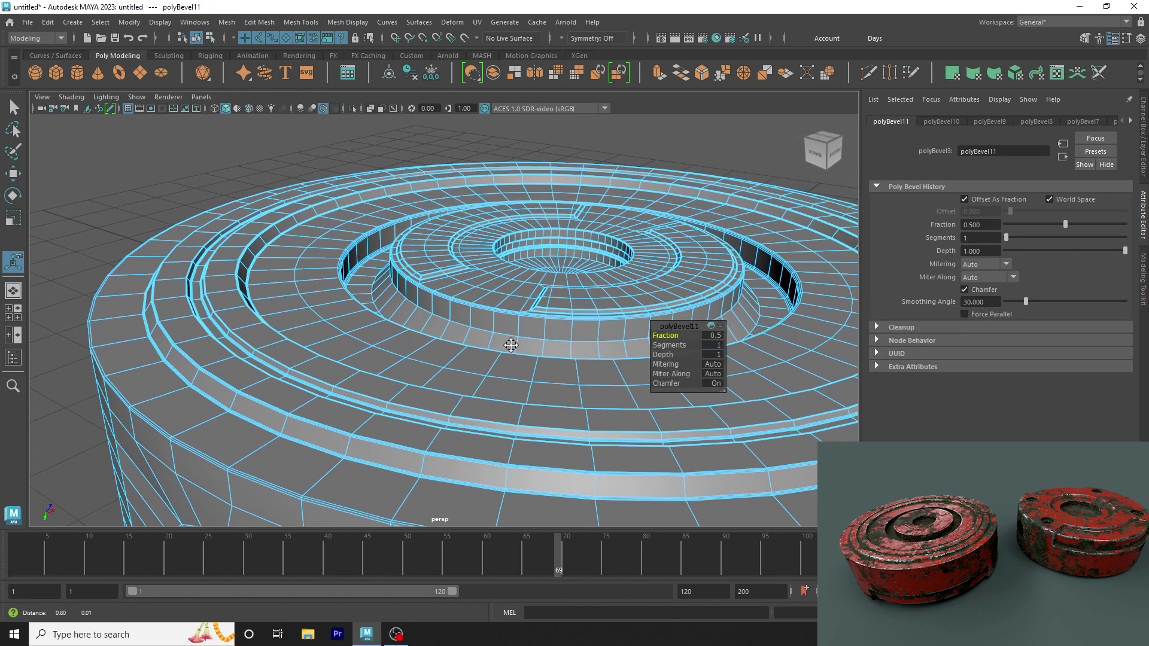
drag(684, 346, 689, 347)
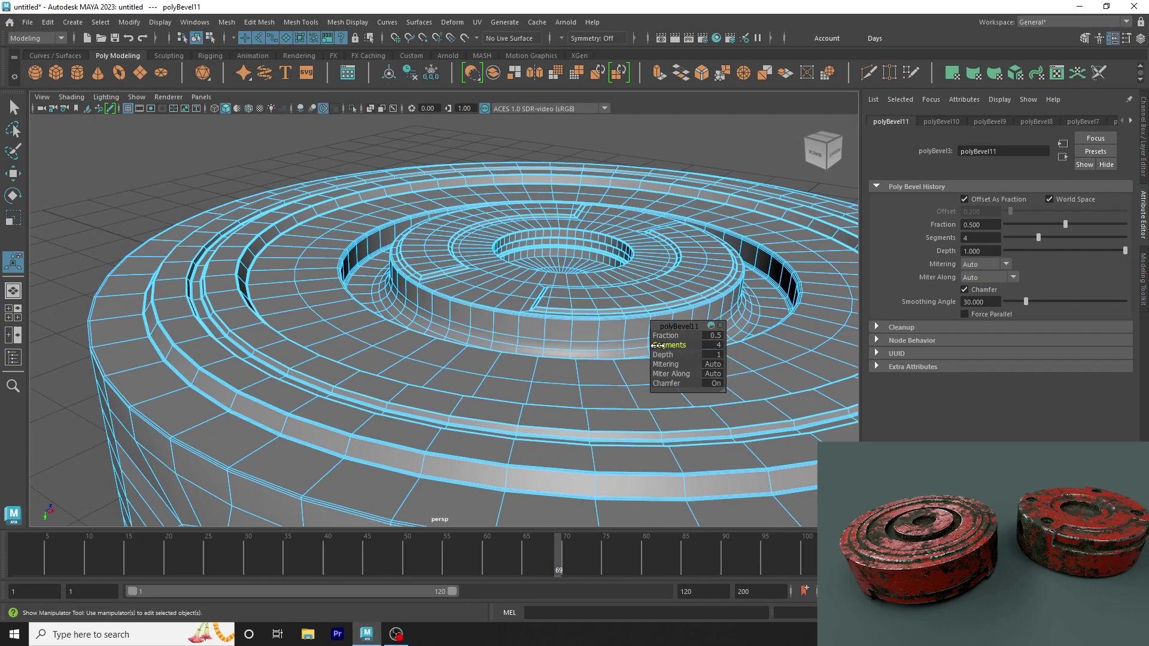
mouse_move(674, 336)
mouse_down()
mouse_move(664, 336)
mouse_move(675, 346)
mouse_up()
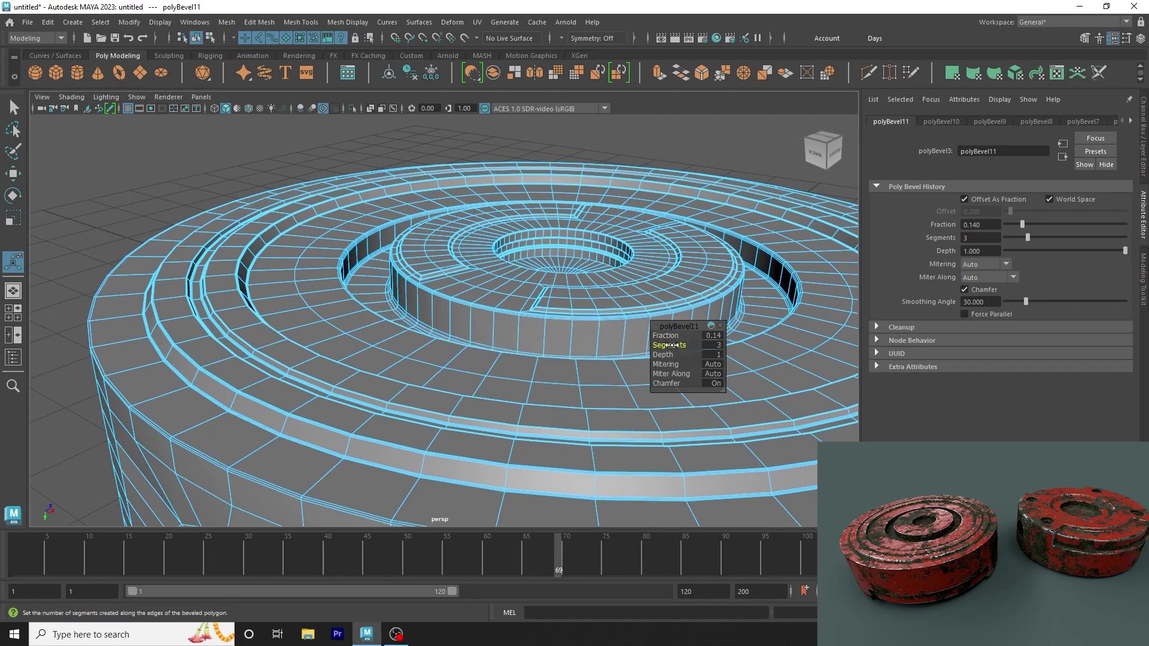
Step: Finish the bevel, deselect the mesh, and orbit beneath the cylinder
key(q)
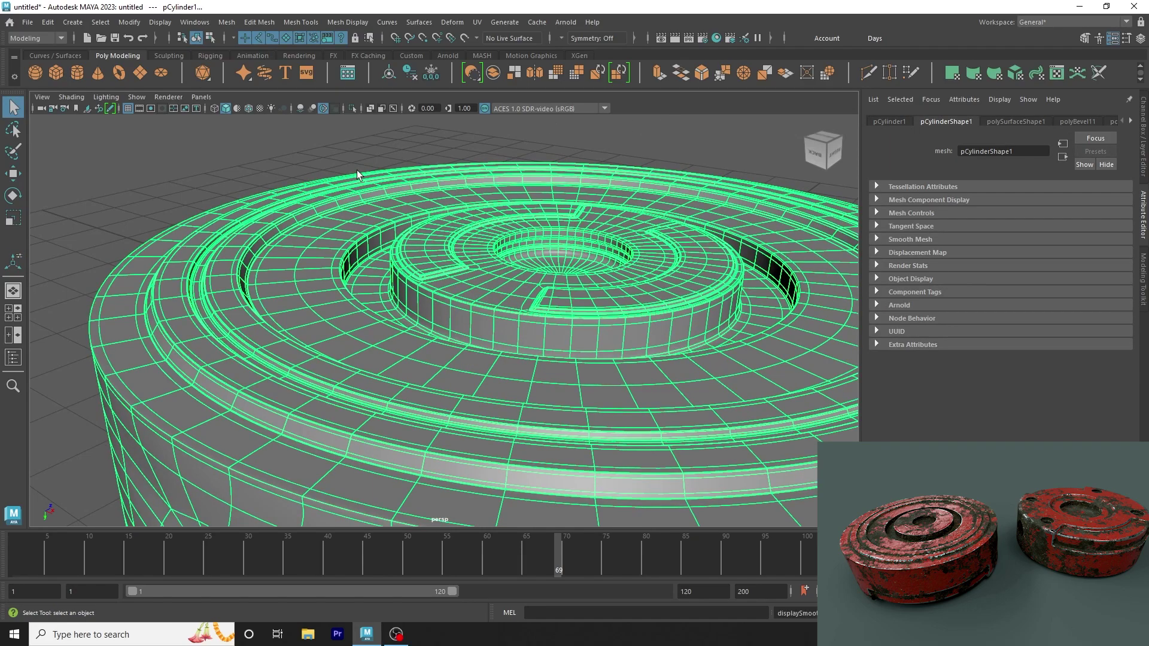
click(106, 198)
scroll(105, 199, down, 5)
mouse_move(119, 216)
alt+mouse_down()
mouse_move(196, 335)
mouse_move(193, 264)
mouse_move(167, 372)
mouse_move(208, 438)
mouse_move(395, 441)
mouse_move(380, 336)
mouse_move(362, 382)
mouse_move(377, 343)
mouse_move(546, 333)
mouse_move(457, 323)
alt+mouse_up()
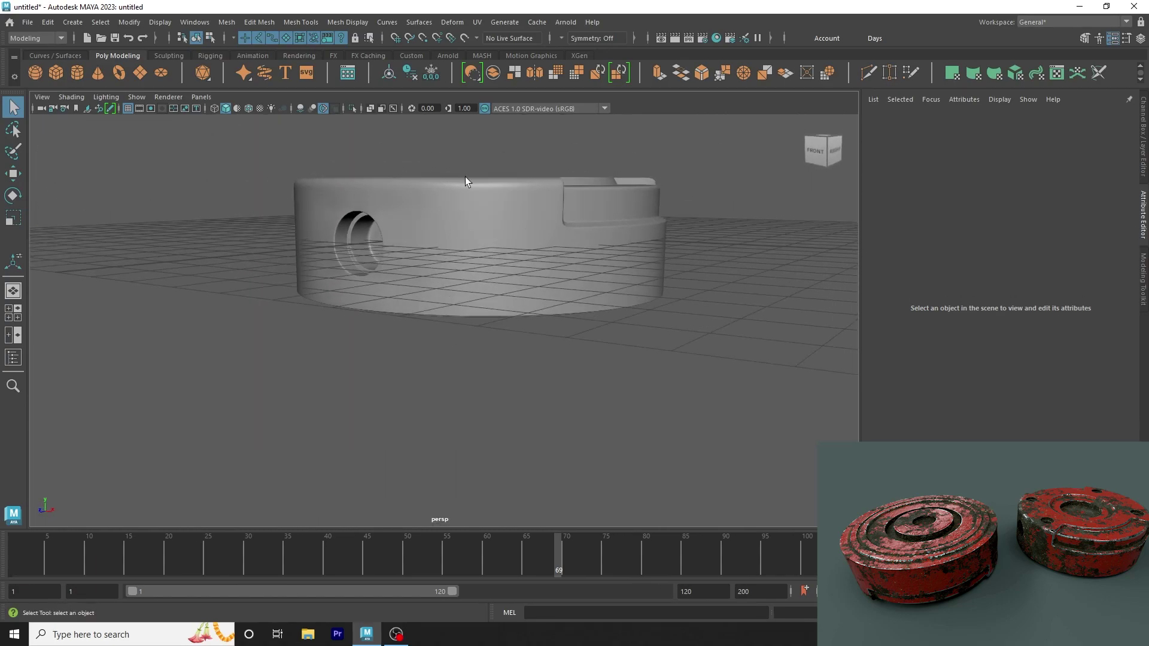
Step: Select all the cylinder's vertices, then return to object mode with a top-down view
click(475, 203)
right_drag(476, 203, 422, 197)
scroll(539, 292, down, 3)
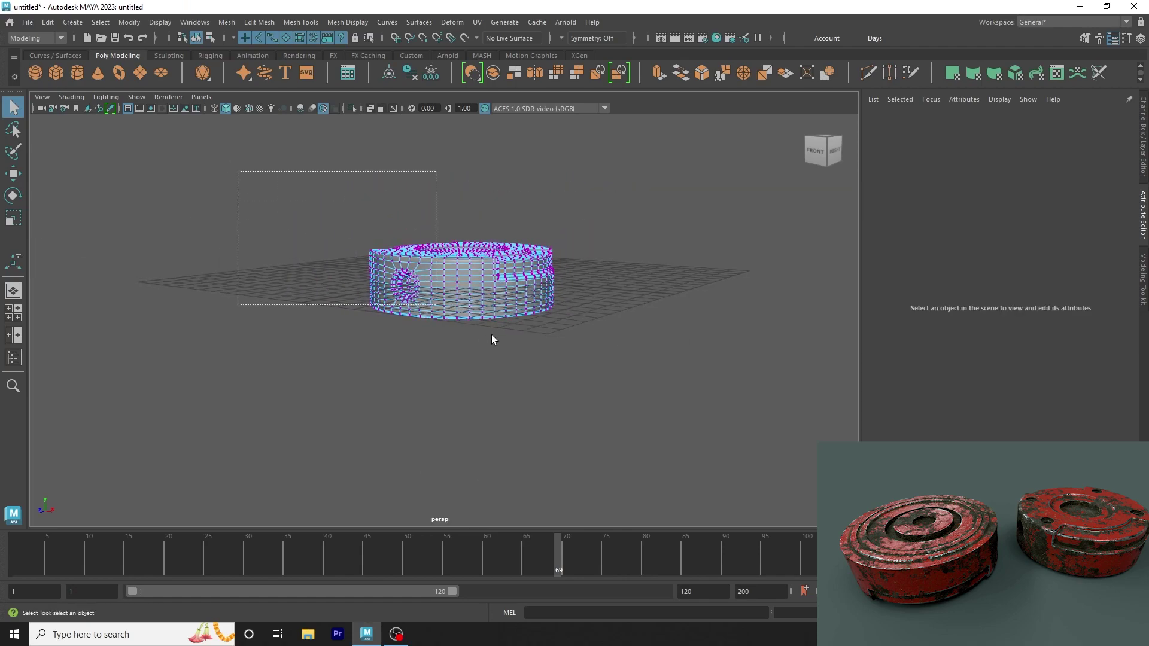
mouse_move(223, 173)
mouse_down()
mouse_move(515, 354)
mouse_move(664, 498)
mouse_move(721, 401)
mouse_move(469, 337)
mouse_up()
key(F8)
click(665, 493)
scroll(572, 326, up, 5)
mouse_move(572, 326)
alt+mouse_down()
mouse_move(546, 385)
mouse_move(289, 317)
mouse_move(403, 239)
alt+mouse_up()
Step: Turn off smooth preview and select an edge on a bolt-hole rim
click(290, 318)
scroll(332, 303, up, 5)
scroll(332, 304, up, 3)
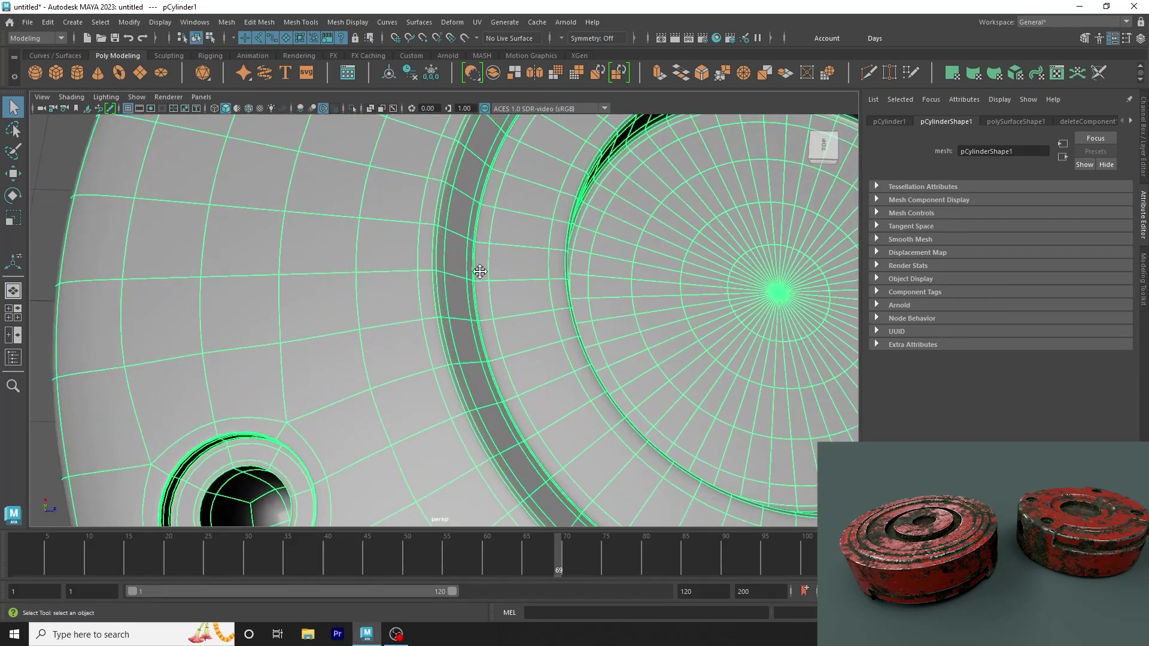
scroll(487, 239, up, 3)
key(1)
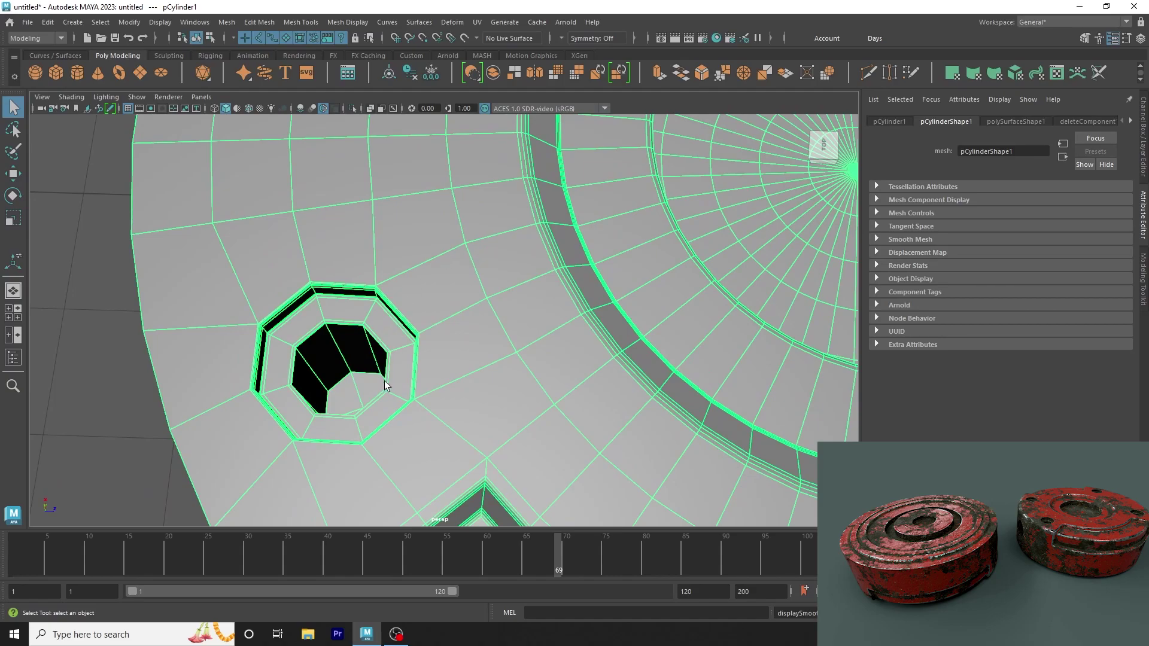
right_drag(359, 290, 360, 264)
click(369, 373)
mouse_move(370, 373)
alt+mouse_down()
mouse_move(397, 402)
mouse_move(405, 284)
mouse_move(453, 341)
alt+mouse_up()
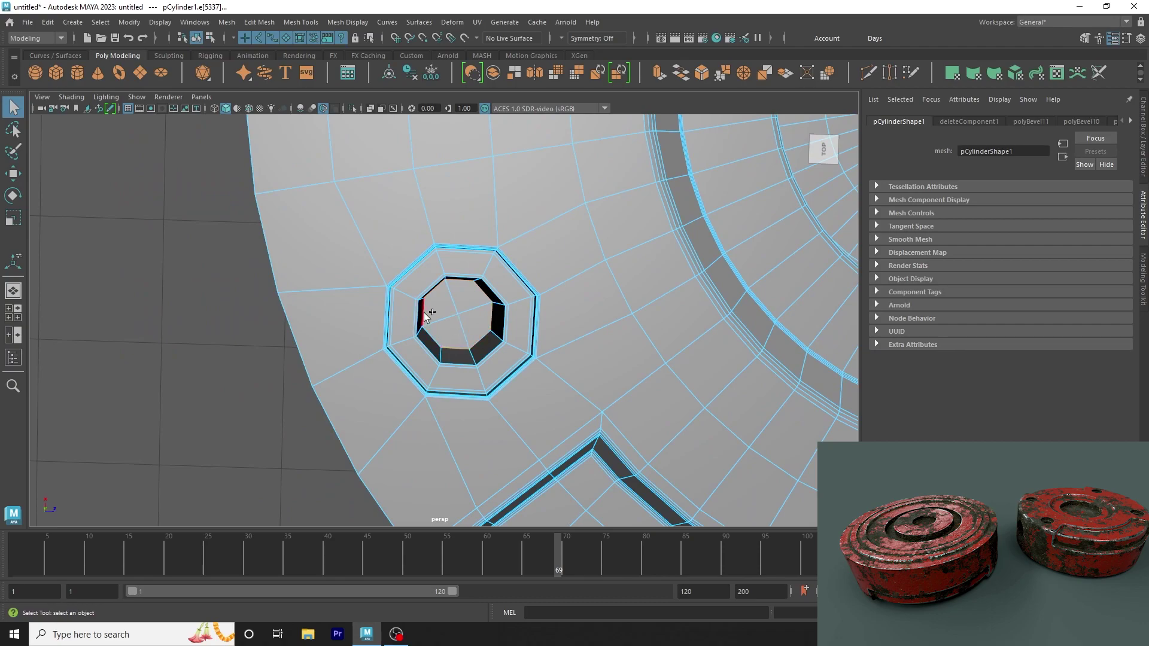
Step: Bevel all similar bolt-hole rim edges with 3 segments at fraction 0.07
click(91, 24)
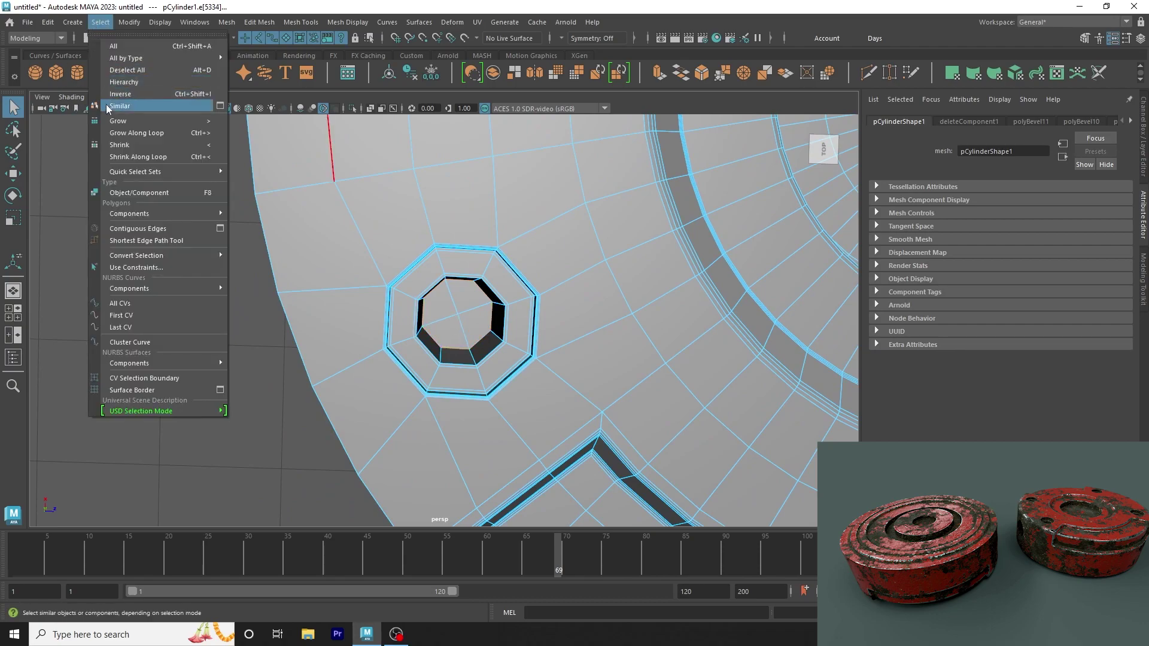
click(106, 104)
click(718, 74)
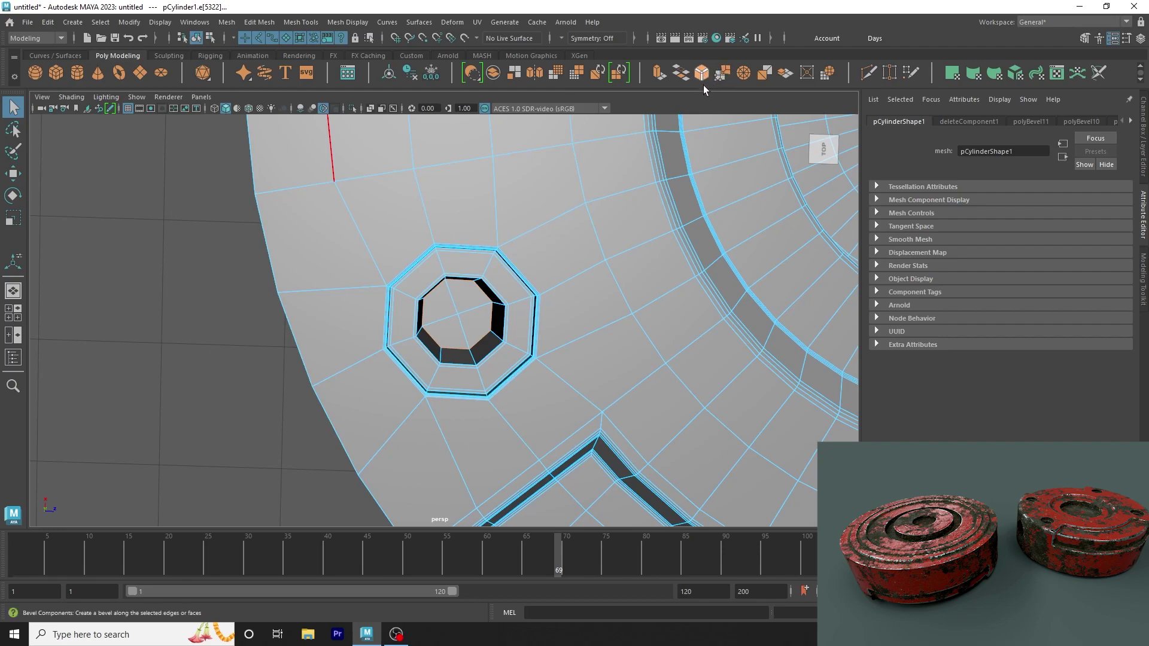
mouse_move(670, 345)
mouse_down()
mouse_move(688, 346)
mouse_move(654, 340)
mouse_up()
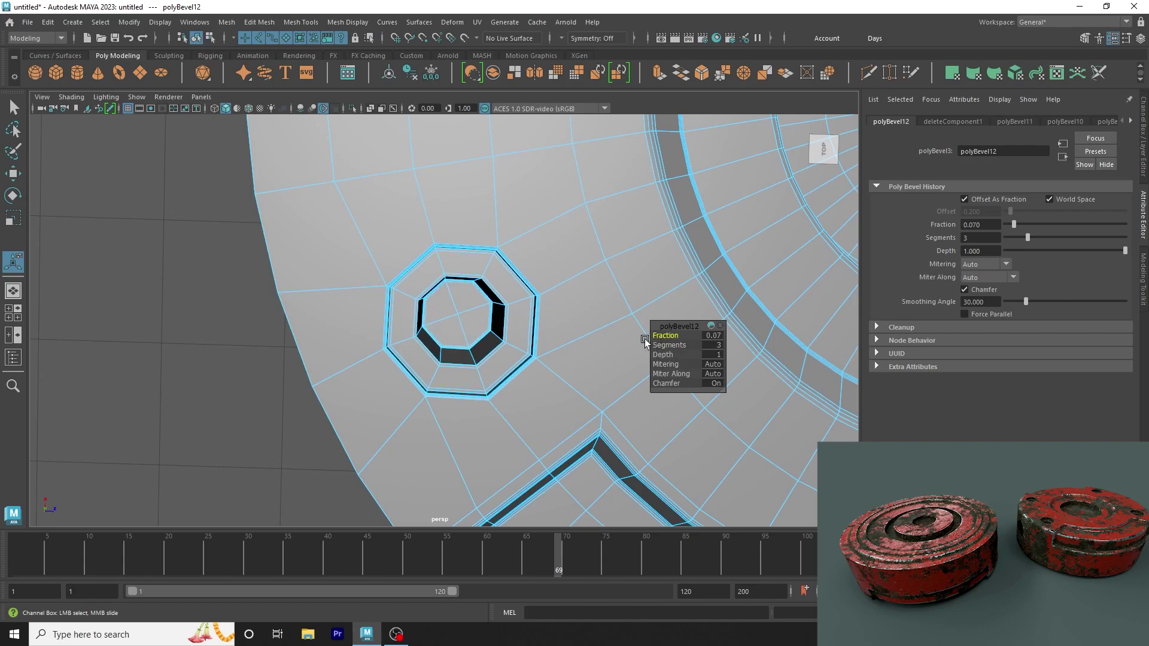
key(F8)
key(q)
Step: Orbit close to the side notch and a top hole, then enter edge mode
alt+drag(715, 166, 525, 259)
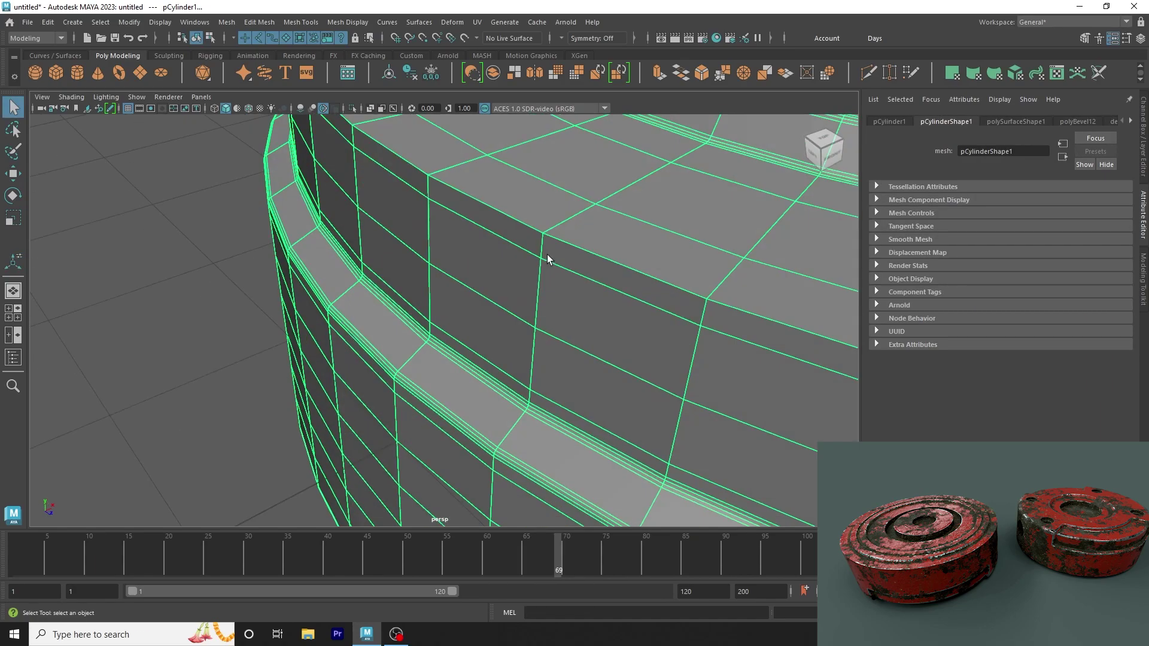
scroll(547, 254, down, 3)
scroll(549, 254, down, 5)
click(364, 369)
scroll(463, 235, up, 3)
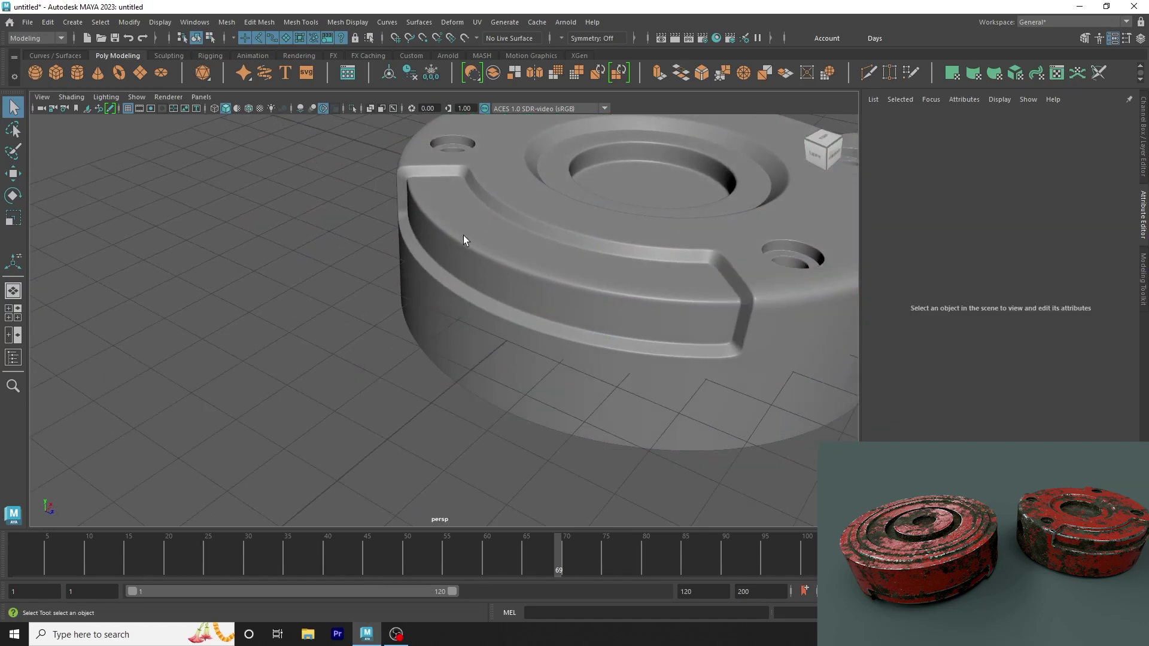
click(463, 235)
scroll(478, 371, down, 3)
scroll(471, 455, up, 1)
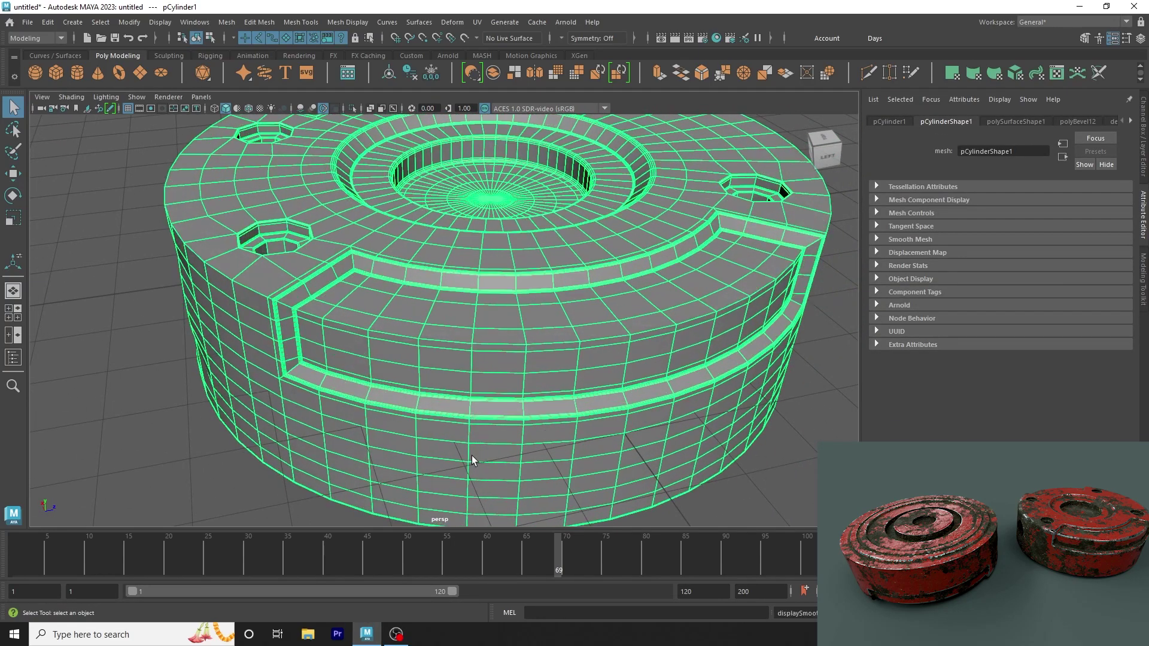
scroll(470, 461, up, 1)
alt+drag(468, 464, 307, 274)
scroll(308, 274, up, 2)
scroll(420, 302, up, 2)
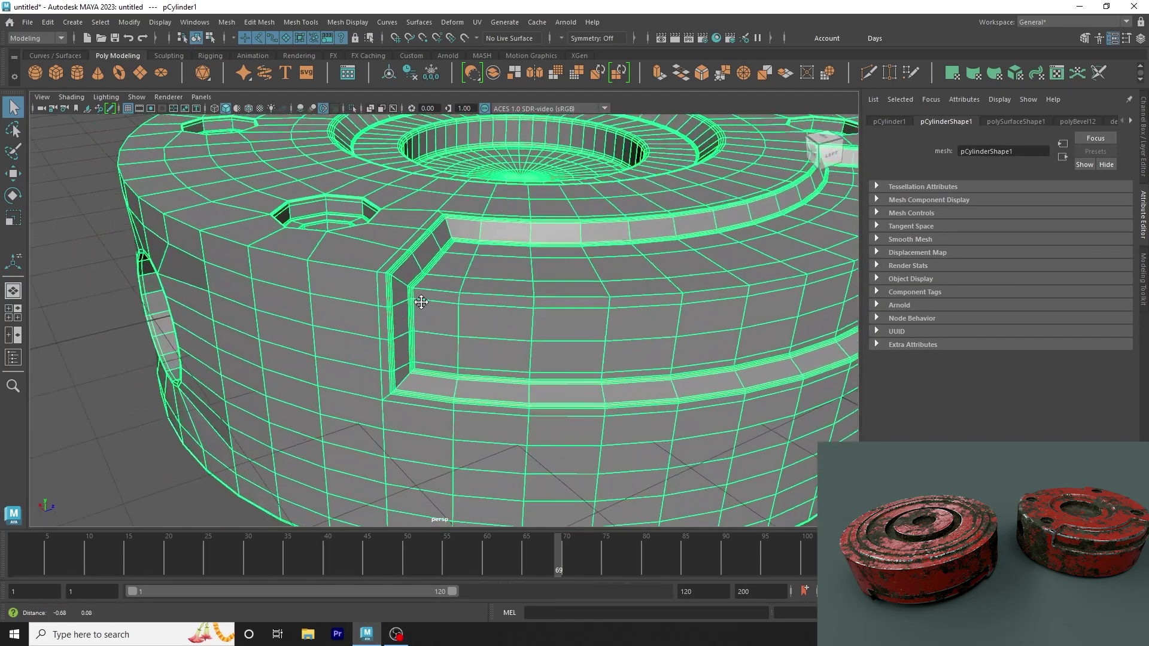
mouse_move(421, 302)
alt+mouse_down()
mouse_move(465, 300)
mouse_move(312, 292)
alt+mouse_up()
right_drag(312, 292, 298, 257)
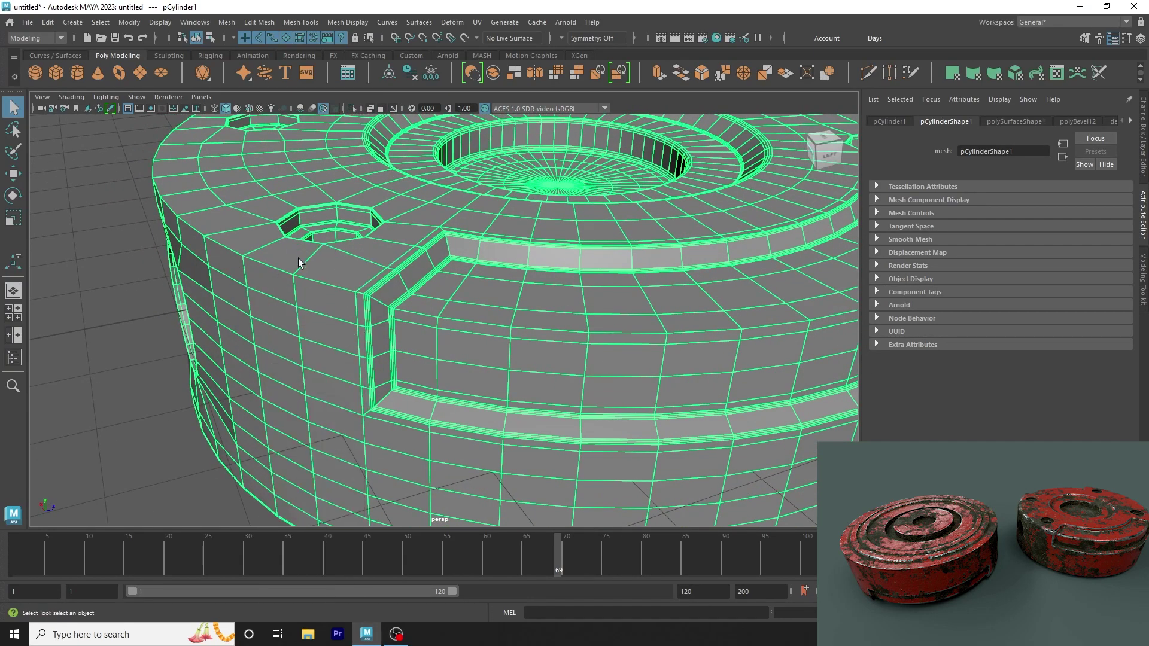
Step: Bevel the side notch edge loop with 4 segments and 0.22 fraction, previewing it smoothed
double_click(312, 278)
alt+right_drag(549, 334, 342, 323)
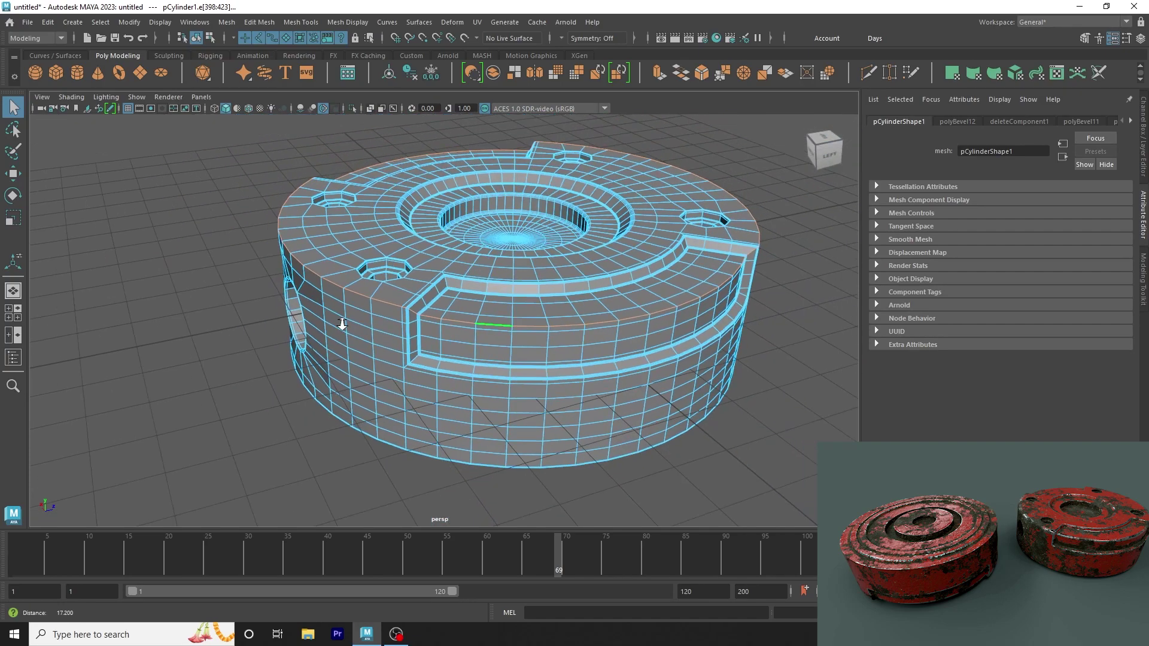
key(ctrl+b)
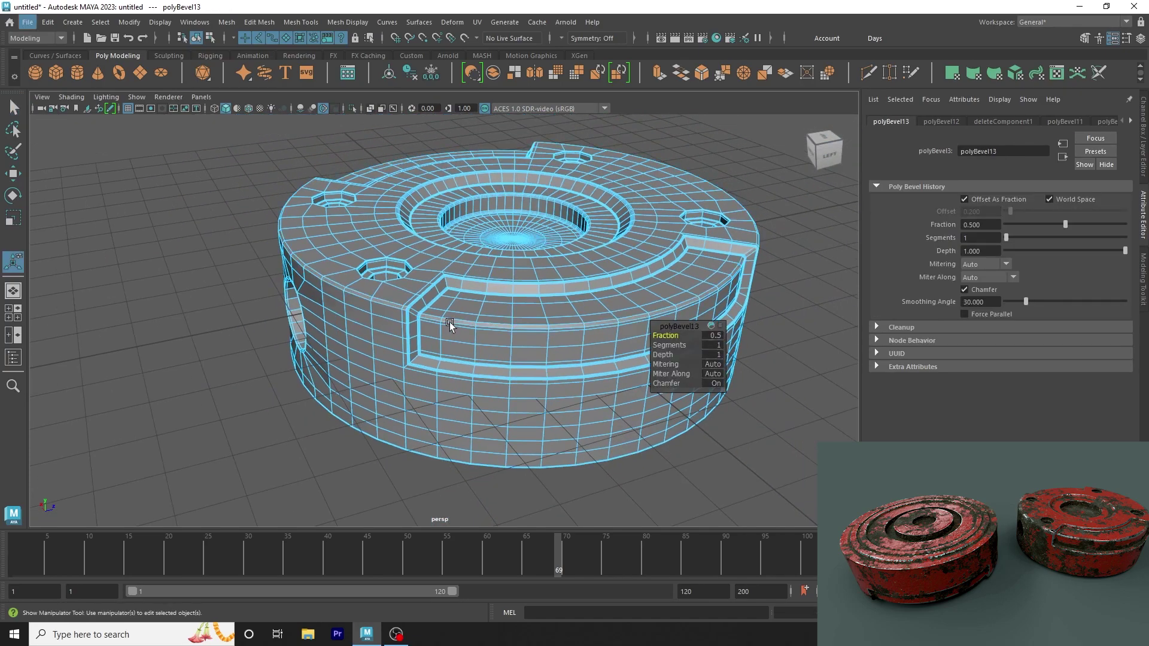
scroll(465, 326, up, 3)
scroll(439, 349, up, 3)
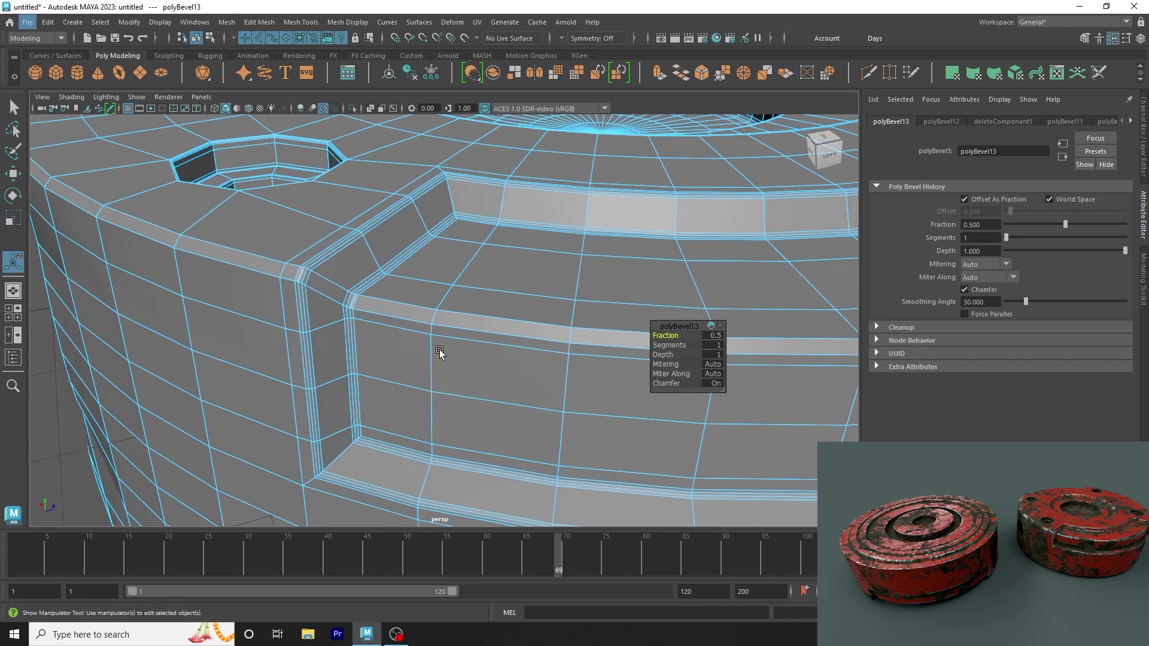
click(669, 345)
mouse_move(676, 346)
middle_down()
mouse_move(698, 344)
mouse_move(657, 338)
middle_up()
click(665, 335)
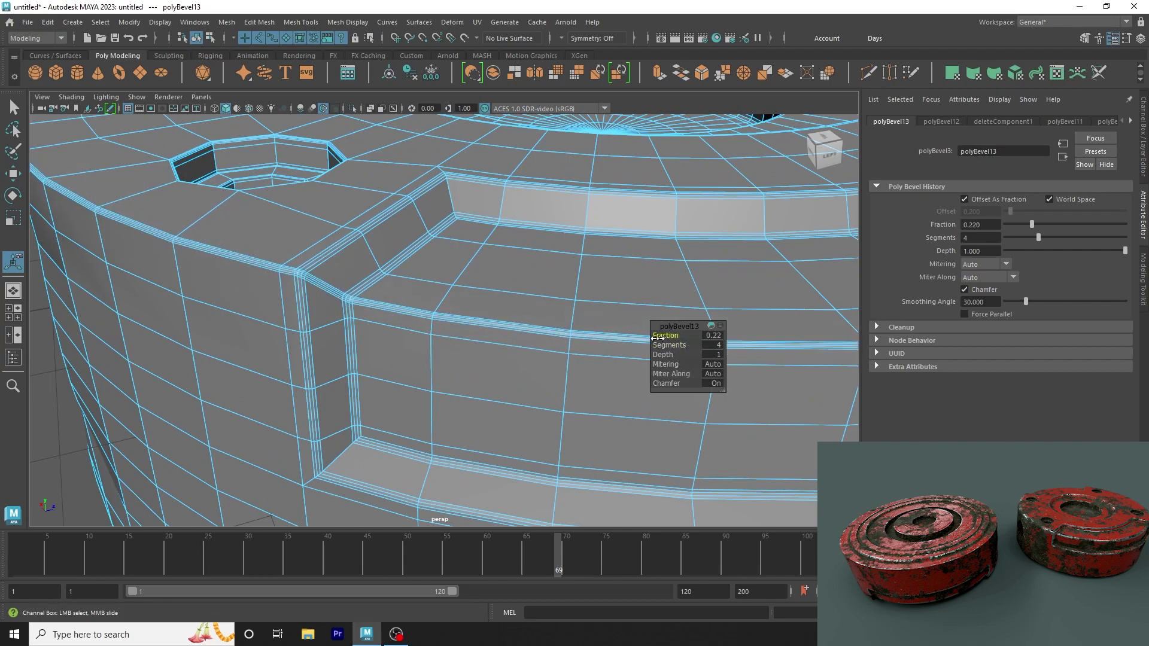
key(3)
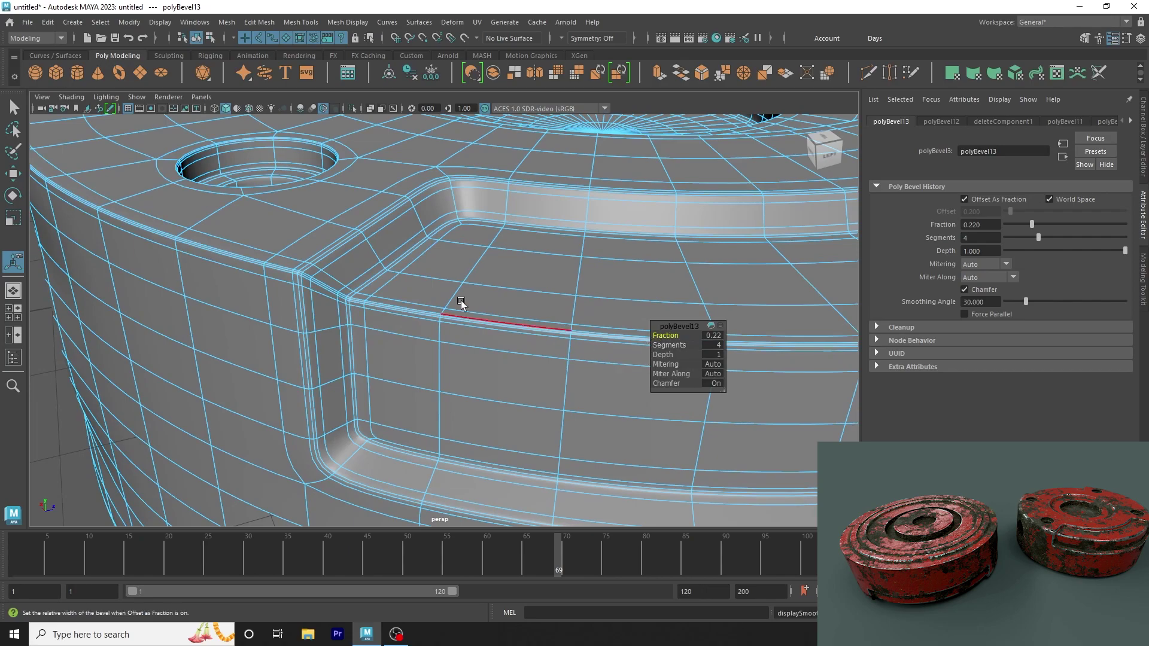
key(F8)
Step: Orbit and zoom around the part to inspect the bevelled corner and back side
alt+right_drag(535, 214, 124, 280)
click(125, 280)
alt+drag(198, 300, 193, 313)
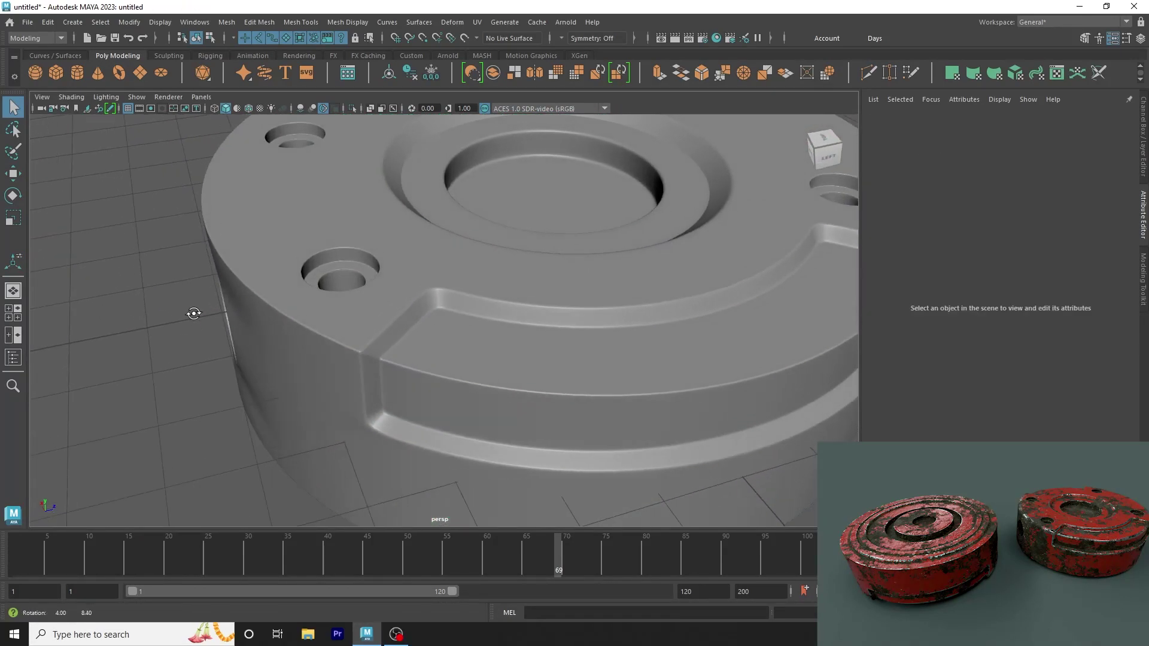
scroll(193, 313, up, 5)
scroll(405, 318, up, 3)
alt+drag(410, 300, 400, 291)
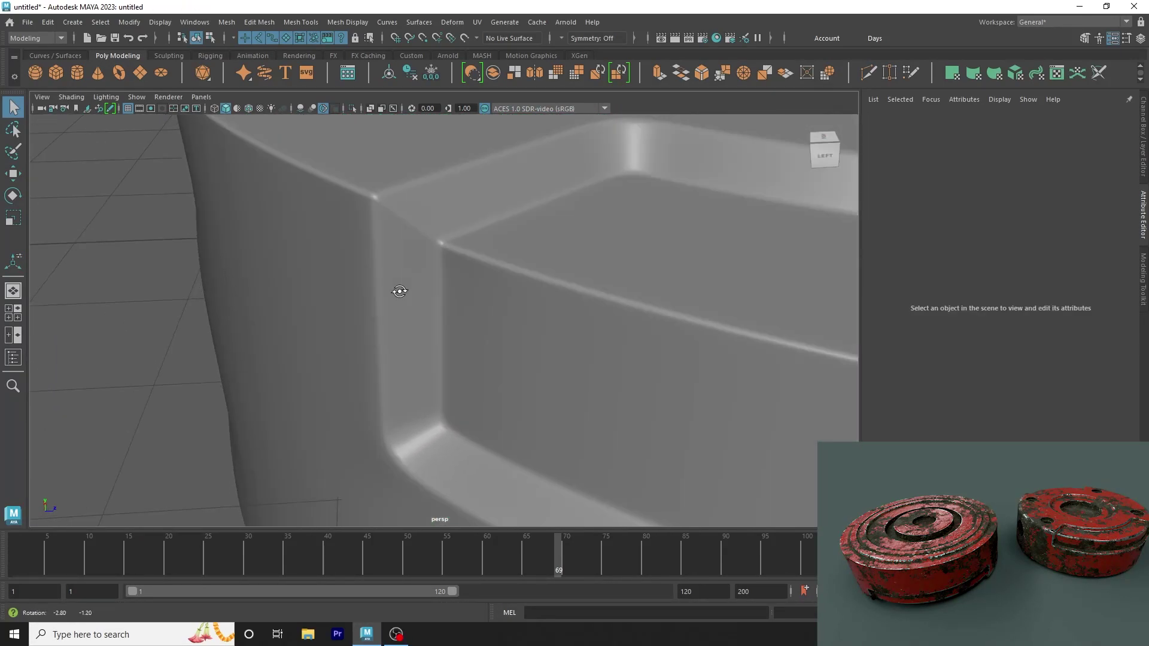
scroll(400, 291, down, 5)
click(620, 215)
scroll(472, 244, down, 3)
click(221, 254)
alt+right_drag(220, 254, 211, 275)
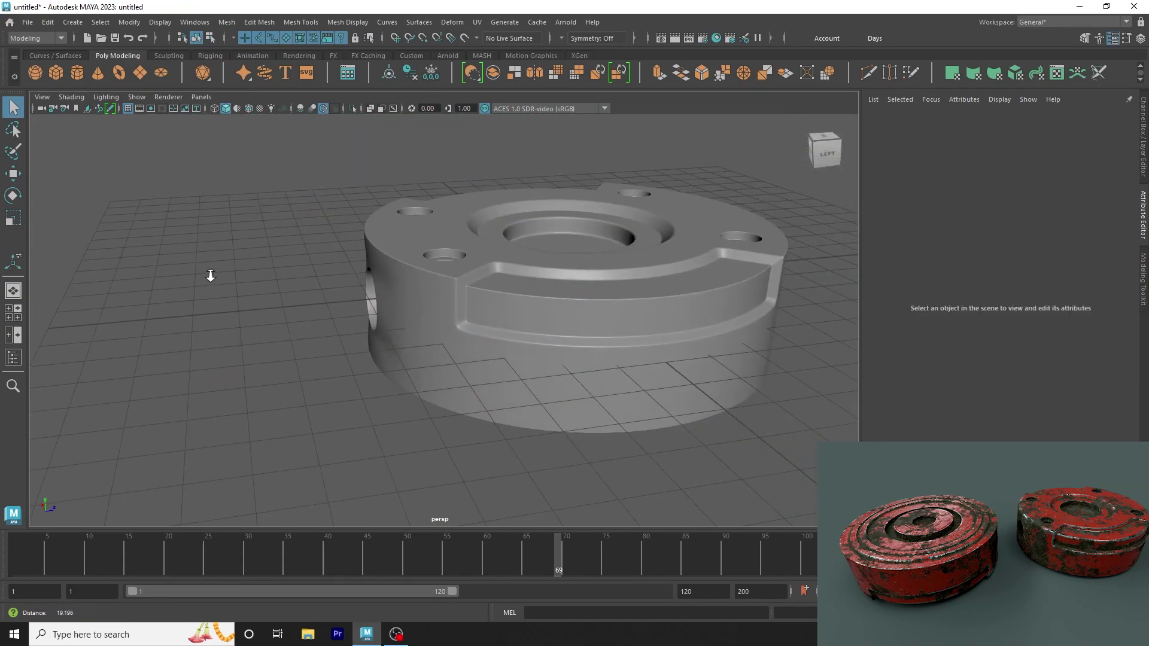
mouse_move(211, 275)
alt+mouse_down()
mouse_move(290, 303)
mouse_move(231, 303)
mouse_move(464, 296)
mouse_move(459, 278)
mouse_move(724, 383)
alt+mouse_up()
Step: Frame the whole part and bring up the latest bevel's settings
click(463, 276)
scroll(464, 277, up, 3)
click(733, 390)
scroll(442, 357, down, 5)
mouse_move(442, 357)
alt+mouse_down()
mouse_move(220, 341)
mouse_move(458, 350)
mouse_move(440, 324)
mouse_move(526, 328)
alt+mouse_up()
click(441, 322)
key(t)
alt+right_drag(526, 329, 449, 335)
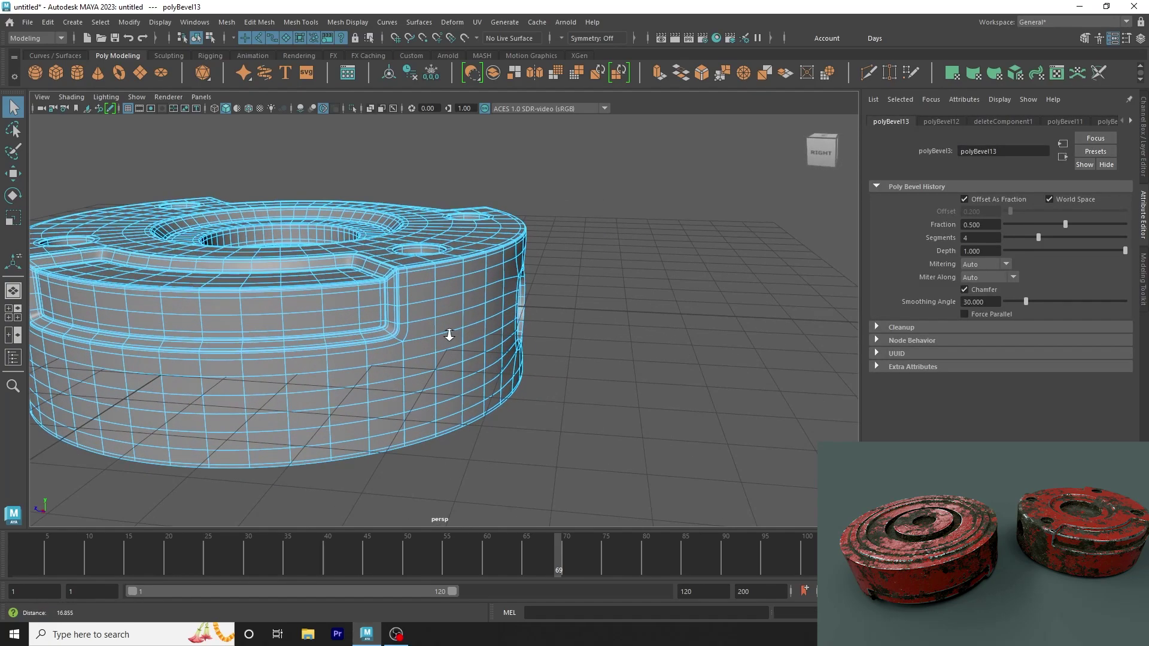
alt+middle_drag(449, 336, 529, 360)
Step: Undo the recent selection changes on the part
click(248, 316)
key(ctrl+z)
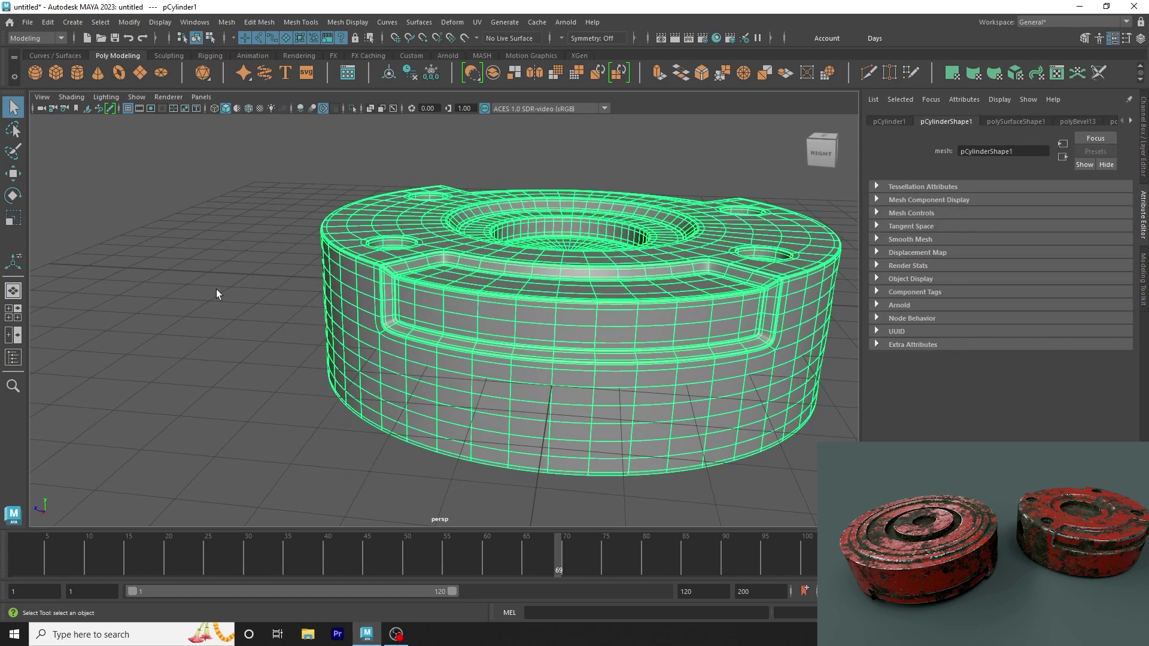
click(216, 293)
alt+right_drag(217, 293, 320, 332)
key(ctrl+z)
key(t)
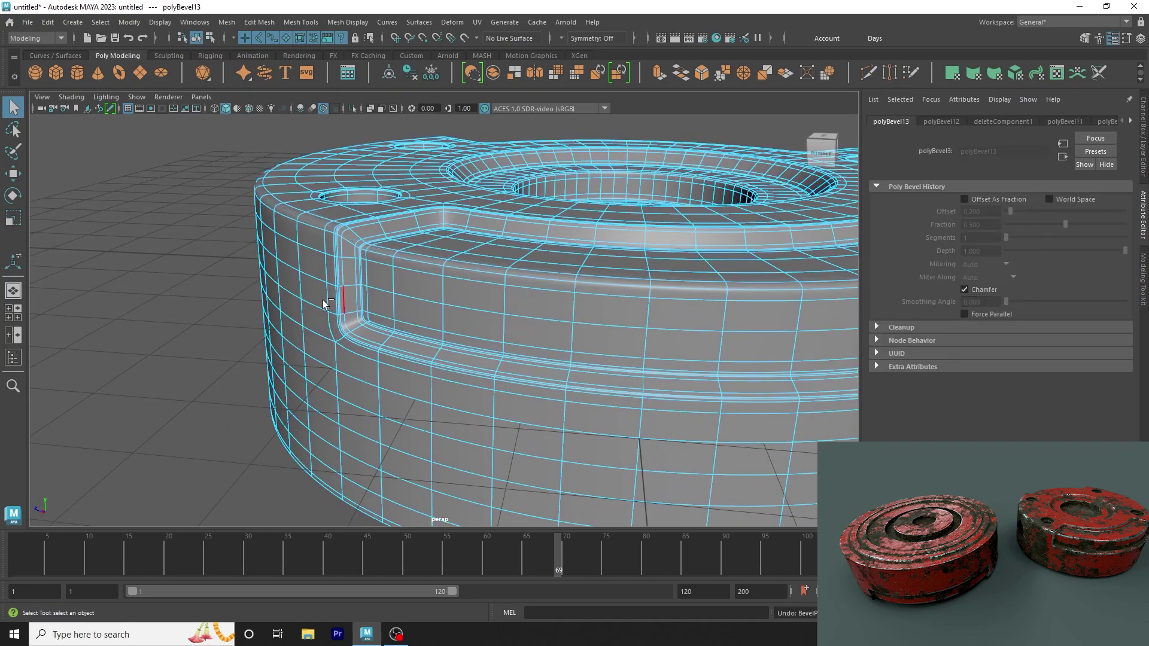
key(ctrl+z)
key(ctrl+z)
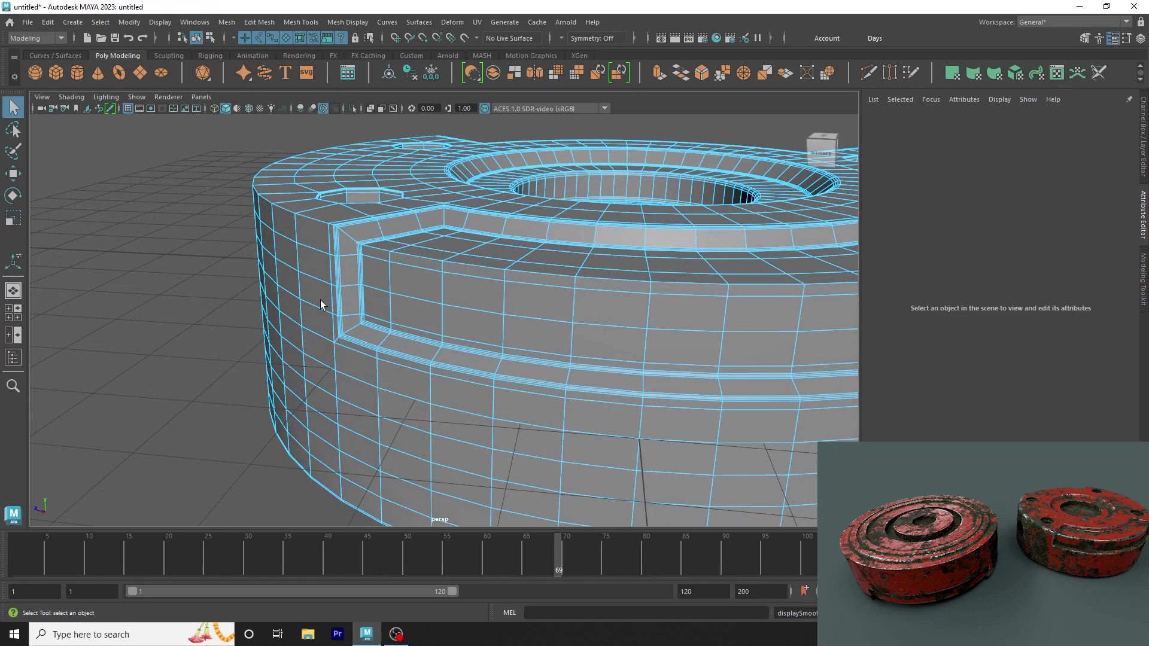
Step: Turn on smooth mesh preview for the cylinder and inspect its top and side hole
click(324, 307)
click(121, 238)
scroll(279, 298, down, 3)
click(428, 429)
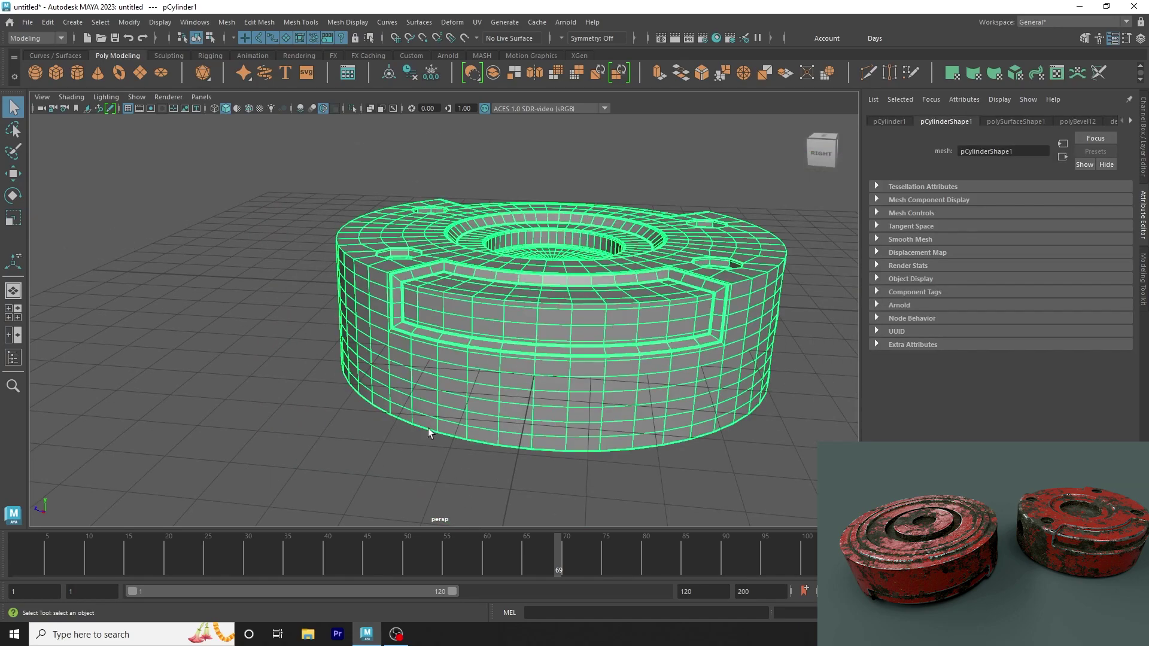
key(3)
mouse_move(431, 444)
alt+mouse_down()
mouse_move(285, 367)
mouse_move(372, 368)
alt+mouse_up()
click(285, 372)
click(371, 367)
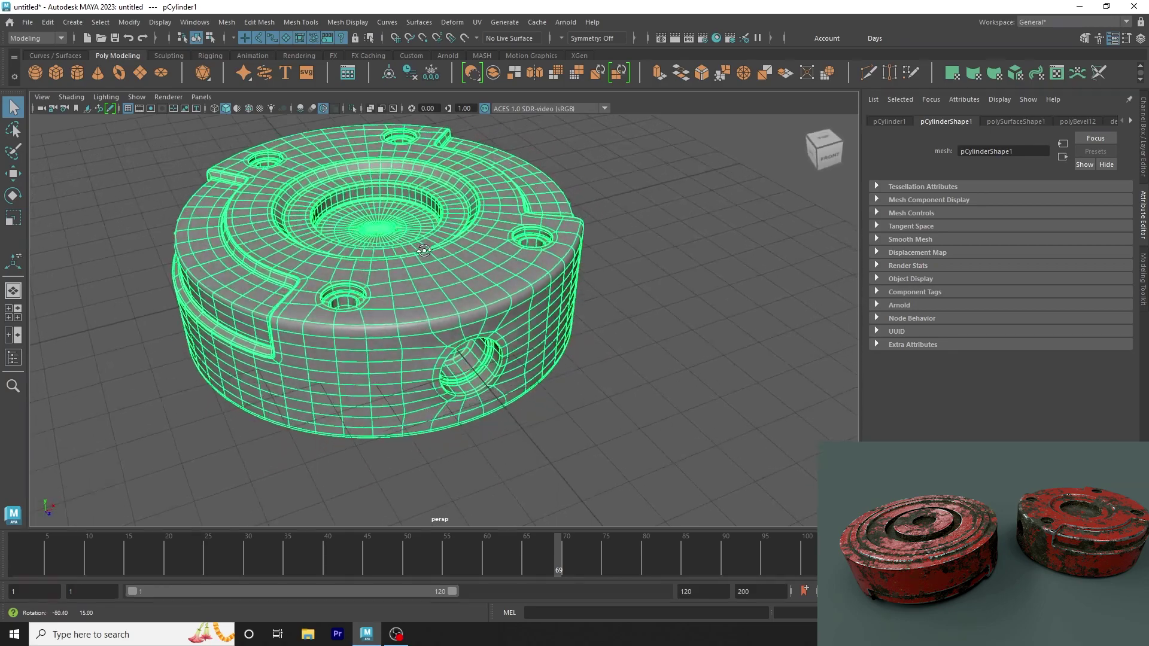
alt+drag(290, 222, 299, 269)
Step: Apply Mesh > Smooth to the cylinder with 1 division level
click(194, 23)
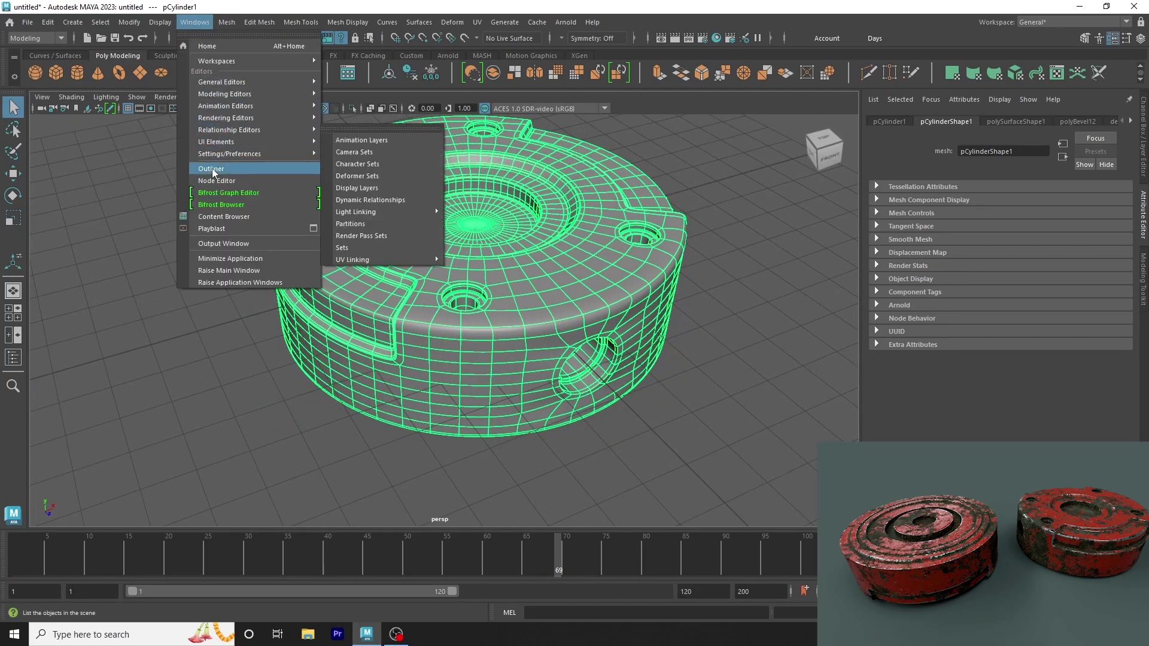
click(227, 22)
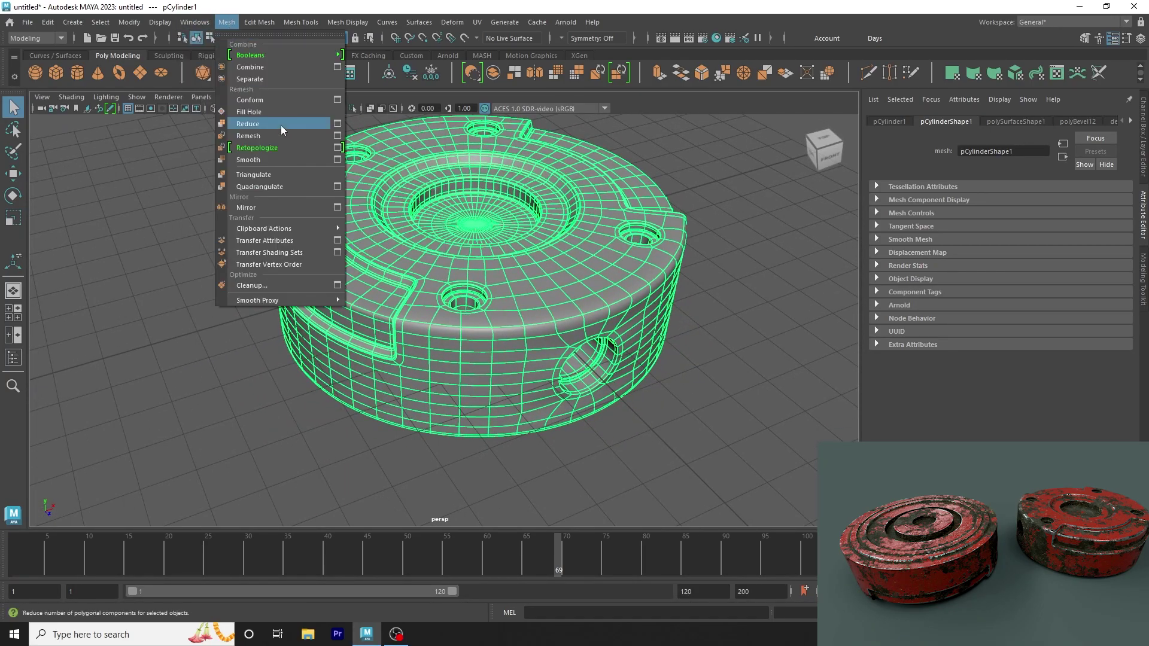
click(267, 160)
alt+right_drag(518, 250, 518, 315)
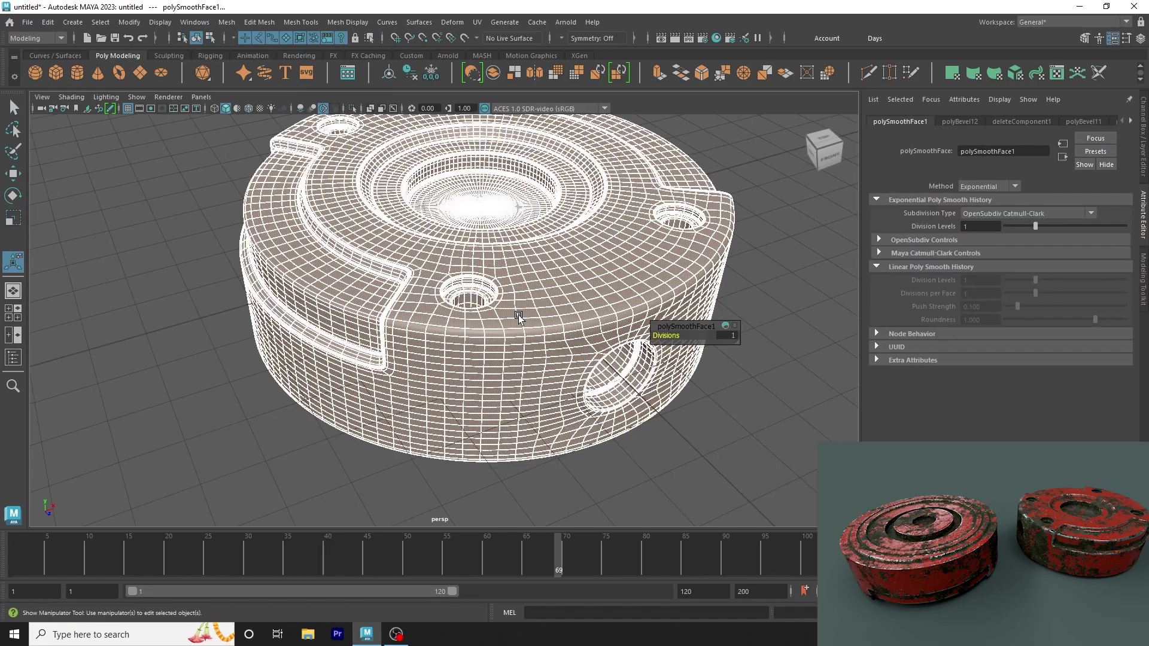
alt+drag(458, 286, 350, 246)
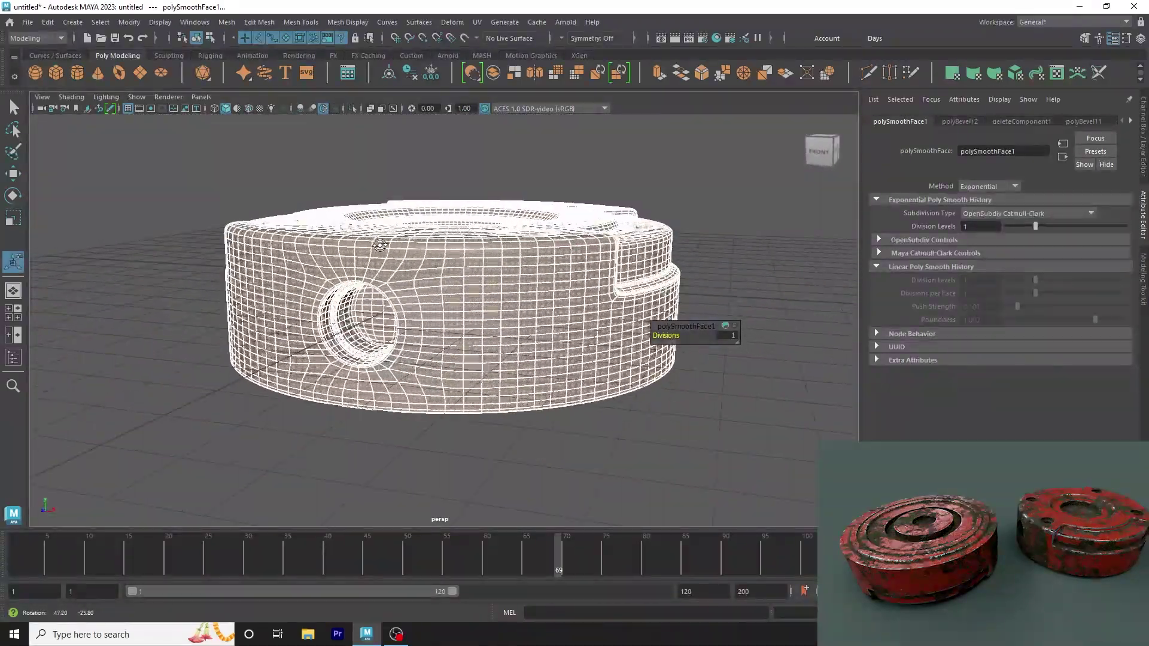
Step: Orbit around the smoothed cylinder to inspect its top and underside
right_drag(599, 222, 760, 124)
scroll(750, 203, down, 4)
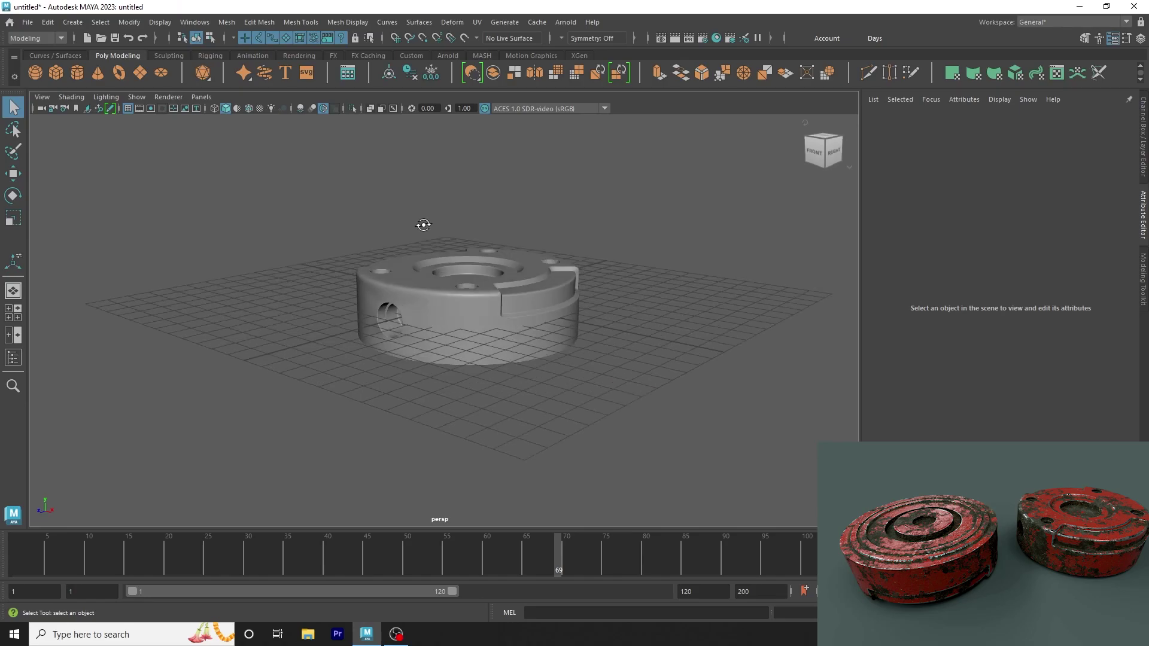
alt+drag(749, 204, 466, 280)
drag(287, 174, 383, 237)
mouse_move(538, 359)
alt+mouse_down()
mouse_move(608, 413)
mouse_move(682, 356)
alt+mouse_up()
scroll(657, 373, up, 4)
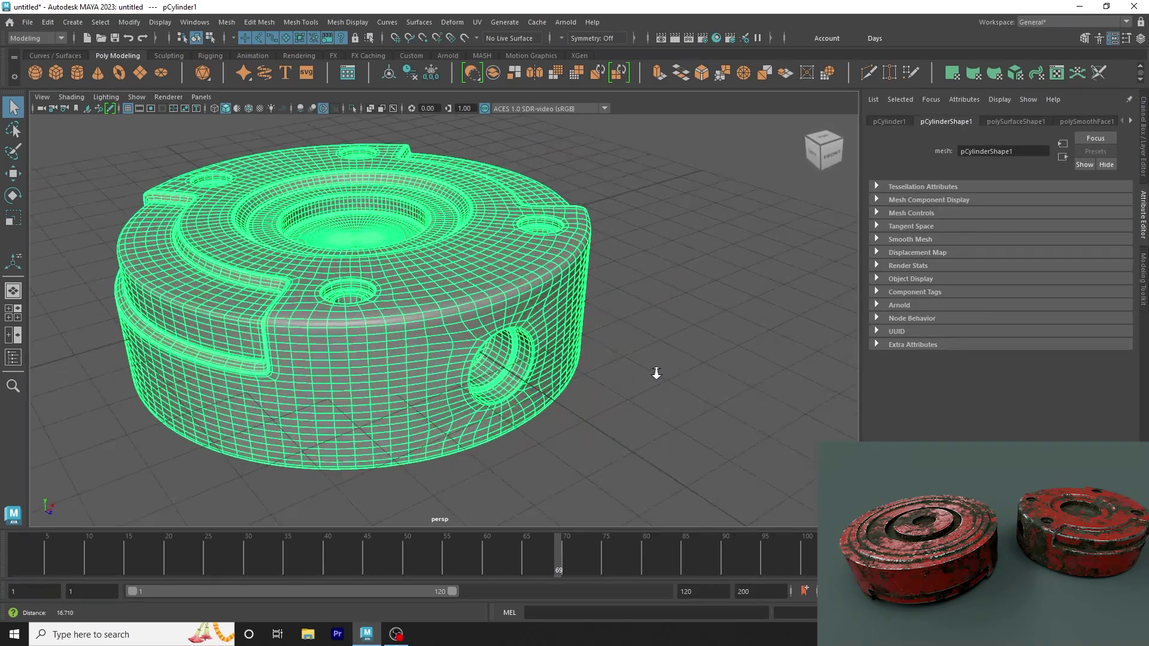
mouse_move(437, 365)
alt+mouse_down()
mouse_move(443, 282)
mouse_move(539, 197)
alt+mouse_up()
scroll(557, 192, up, 3)
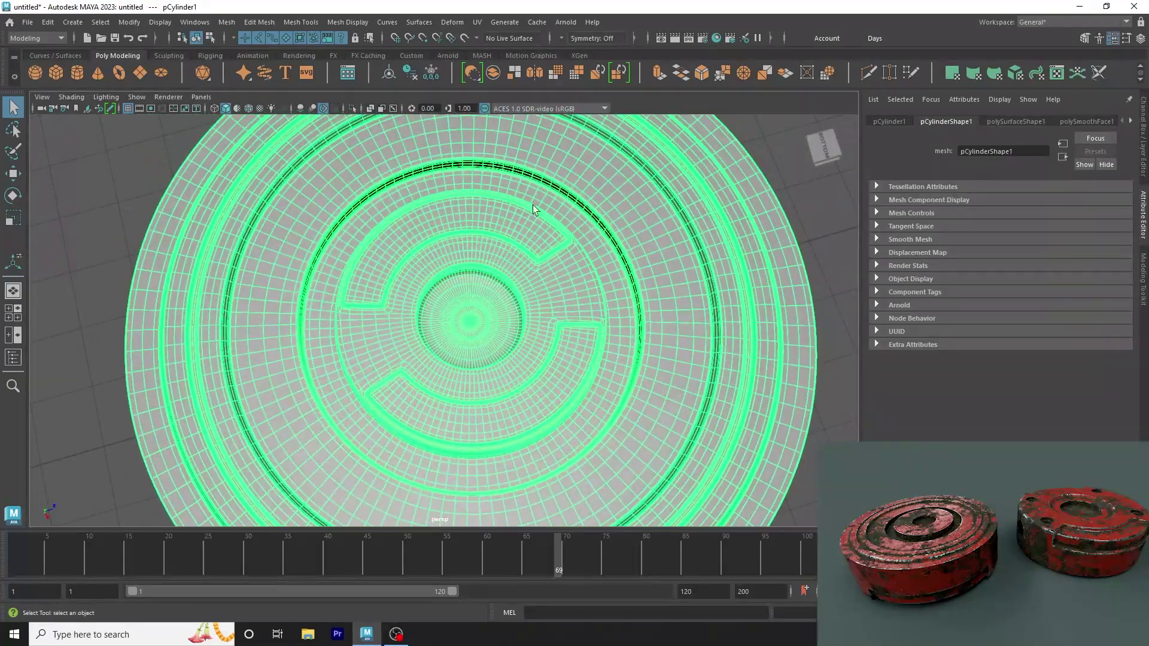
scroll(531, 199, down, 3)
mouse_move(201, 213)
alt+mouse_down()
mouse_move(333, 364)
mouse_move(434, 262)
alt+mouse_up()
right_drag(431, 219, 426, 475)
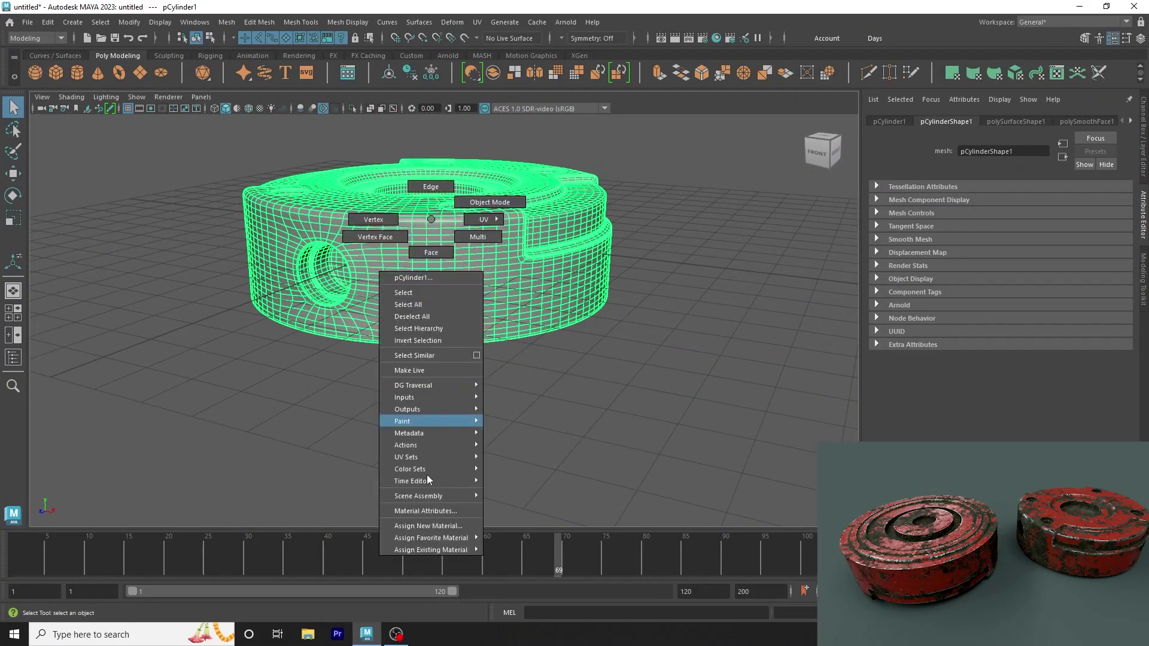
mouse_move(431, 538)
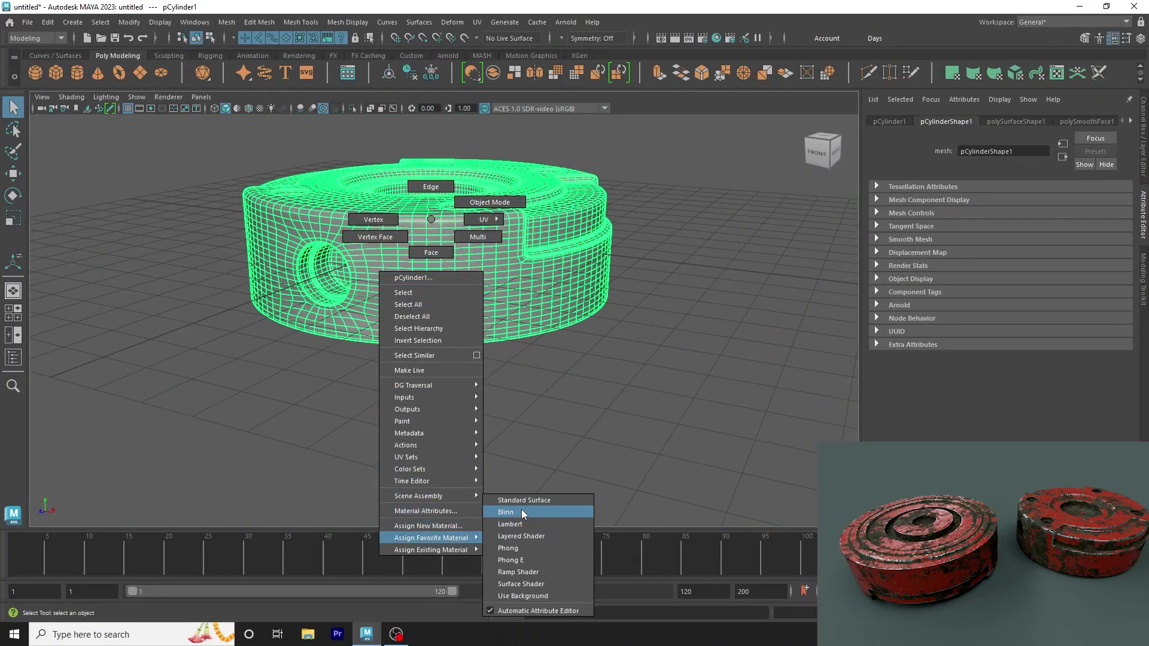
Step: Assign a new Blinn material to the cylinder and orbit around the part
click(522, 512)
click(225, 157)
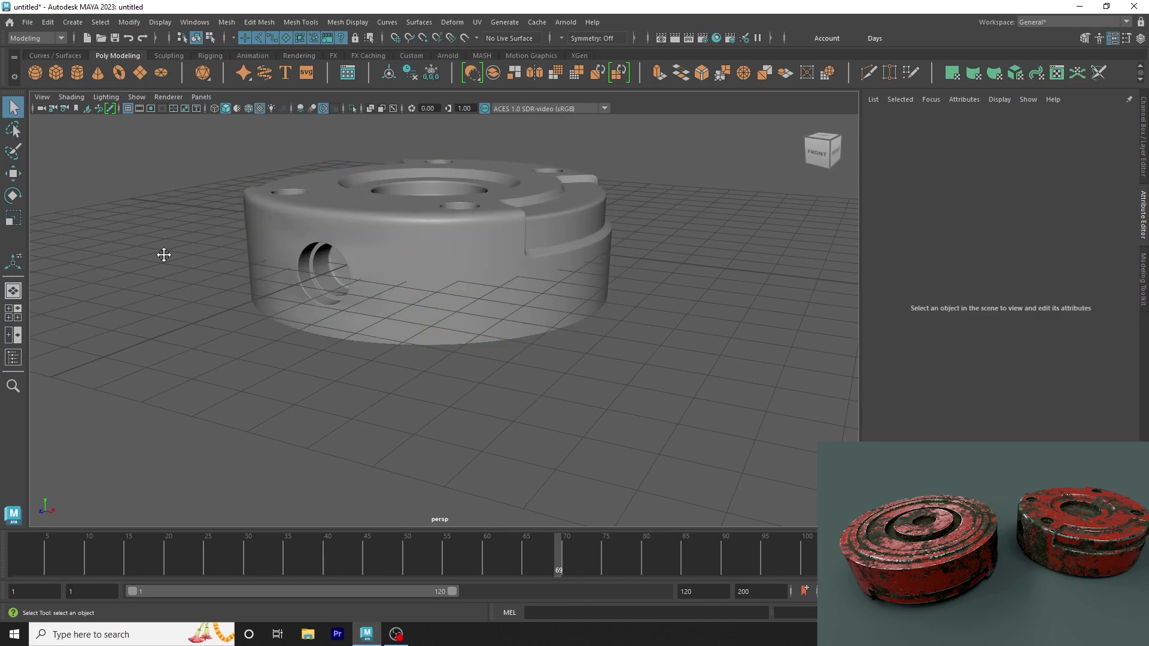
mouse_move(162, 253)
alt+mouse_down()
mouse_move(192, 336)
mouse_move(133, 317)
mouse_move(96, 285)
mouse_move(180, 251)
mouse_move(251, 180)
mouse_move(479, 359)
alt+mouse_up()
mouse_move(479, 359)
alt+right_down()
mouse_move(604, 442)
mouse_move(495, 267)
mouse_move(449, 281)
alt+right_up()
alt+drag(449, 282, 423, 418)
mouse_move(423, 418)
alt+right_down()
mouse_move(303, 230)
mouse_move(277, 374)
alt+right_up()
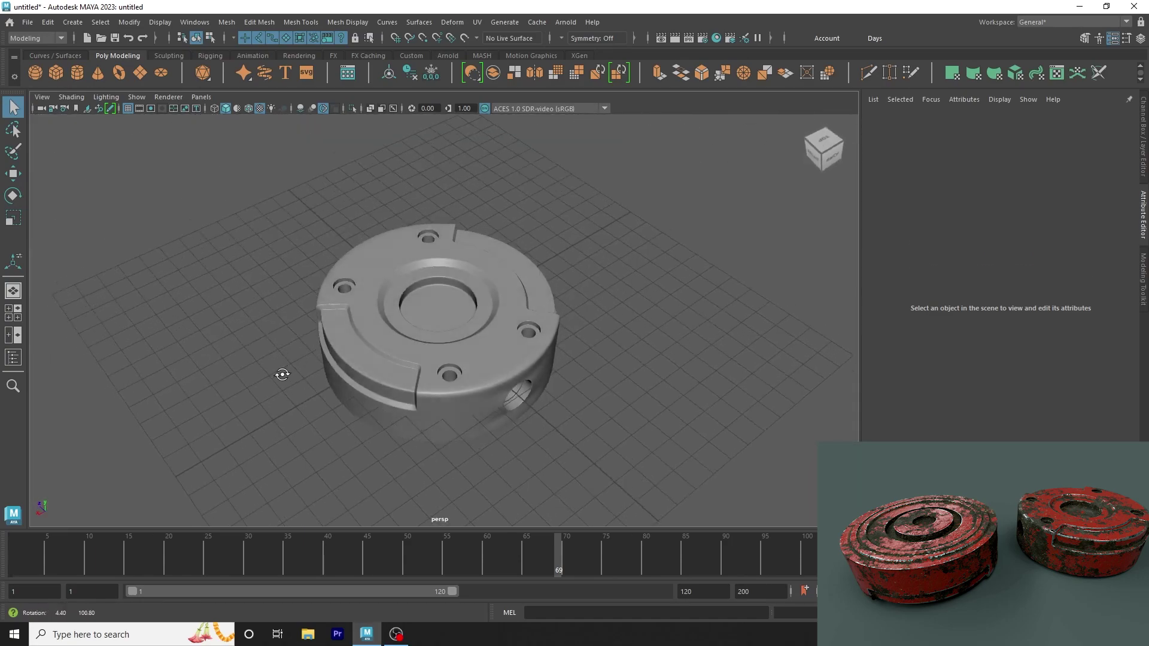
alt+drag(277, 374, 217, 341)
Step: Assign Blinn material blinn3 to the cylinder and lighten its colour to light gray
click(405, 342)
right_click(405, 343)
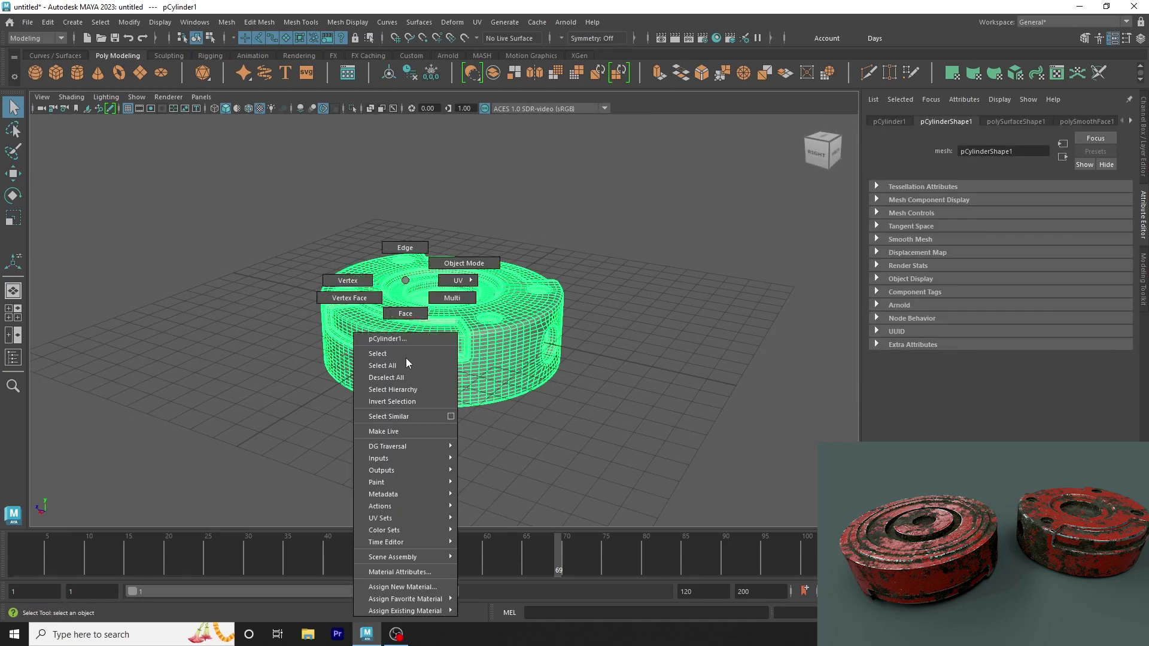
click(400, 588)
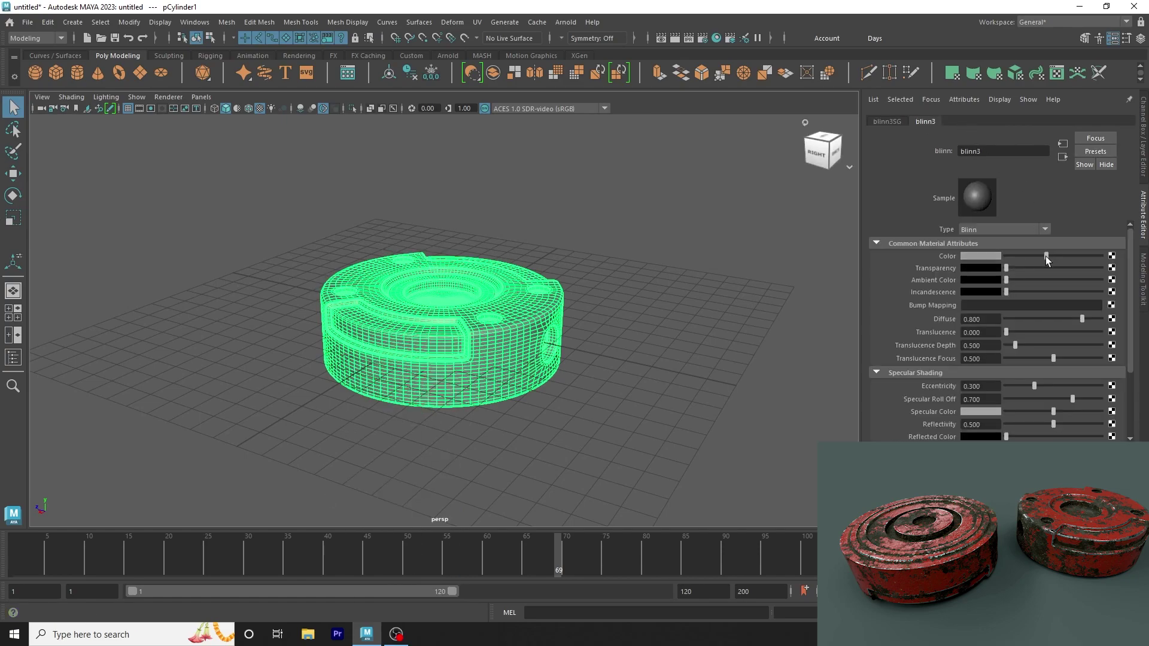
mouse_move(1037, 260)
mouse_down()
mouse_move(1075, 261)
mouse_move(1058, 263)
mouse_up()
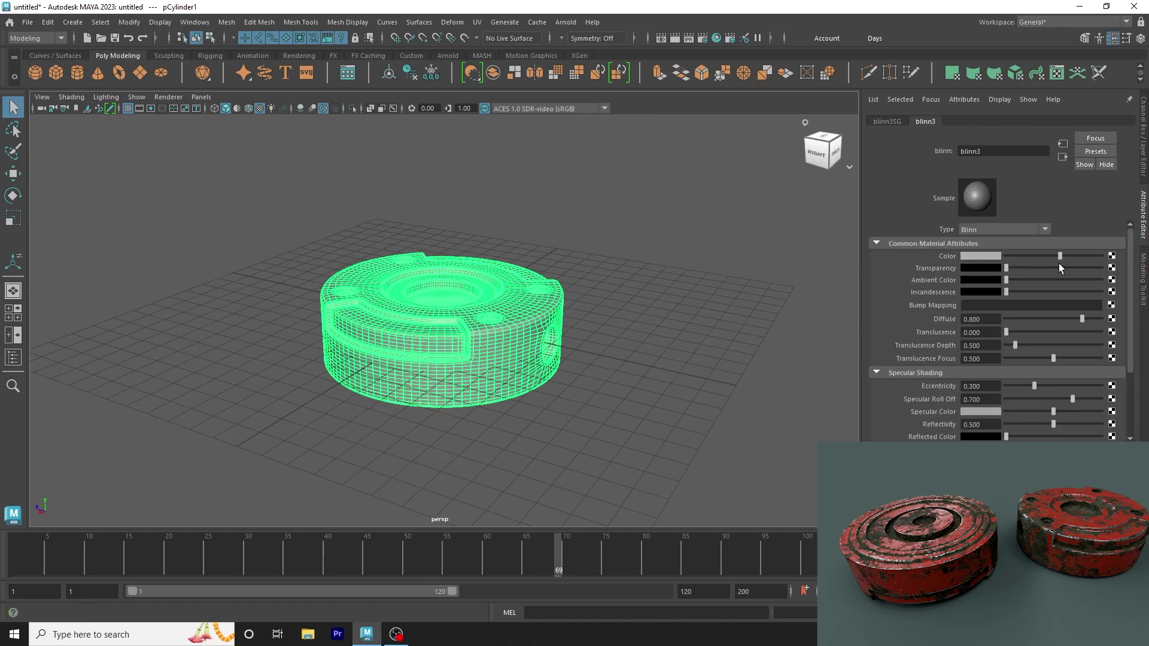
click(788, 225)
scroll(577, 221, up, 3)
scroll(533, 206, up, 1)
Step: Adjust the cylinder's material colour in its settings and reframe the part
click(534, 206)
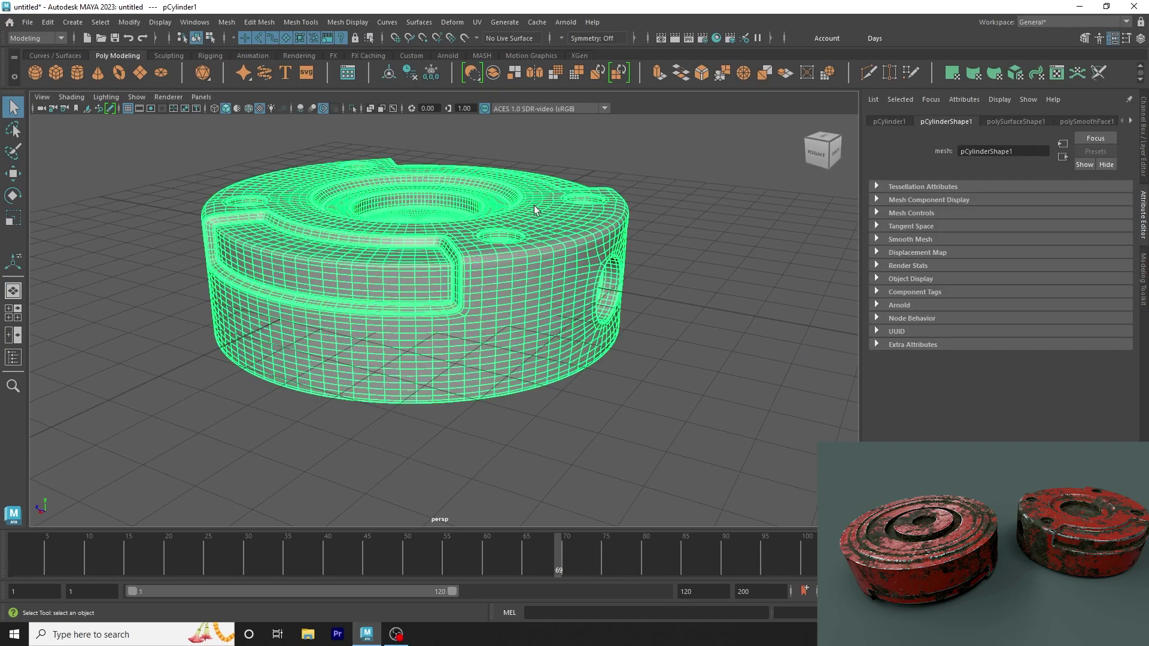
right_click(534, 206)
click(565, 497)
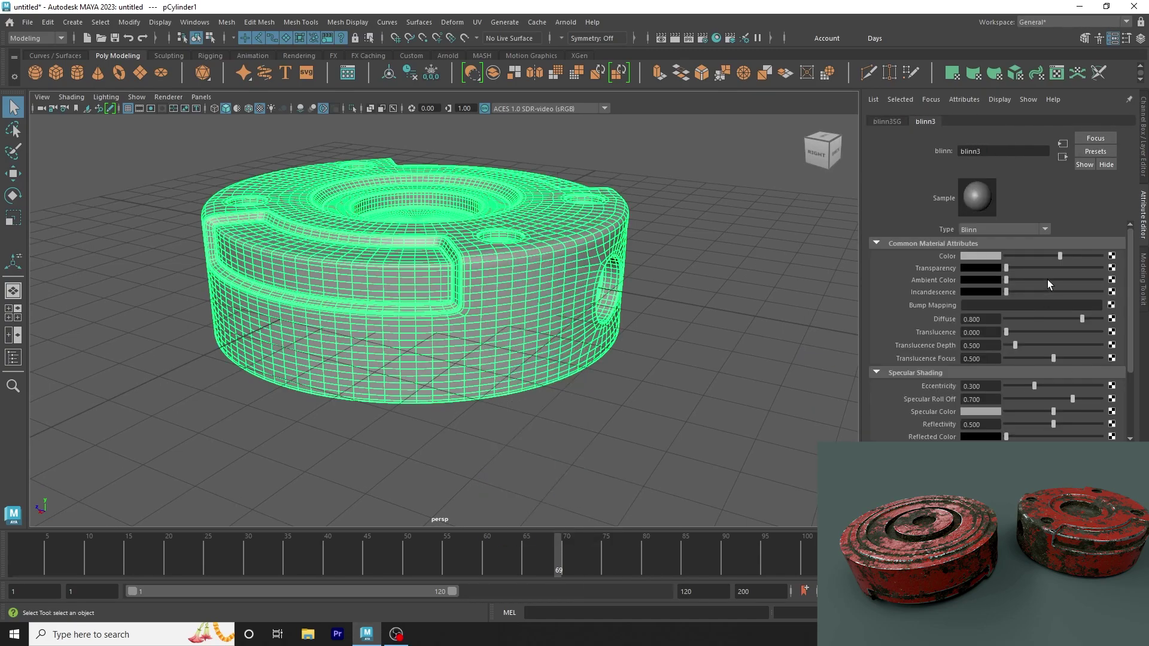
drag(1042, 256, 1032, 256)
click(757, 278)
alt+drag(756, 278, 757, 288)
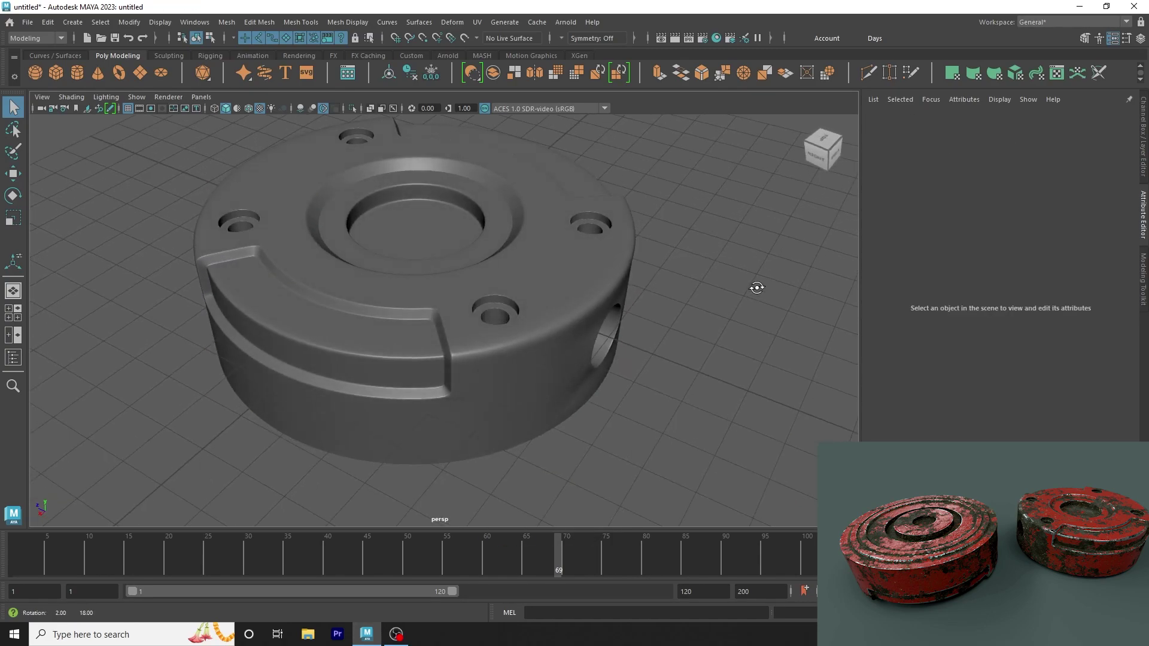
scroll(757, 288, down, 3)
mouse_move(419, 281)
alt+mouse_down()
mouse_move(430, 311)
mouse_move(479, 287)
alt+mouse_up()
Step: Move the cylinder to one side and duplicate it
key(w)
click(502, 284)
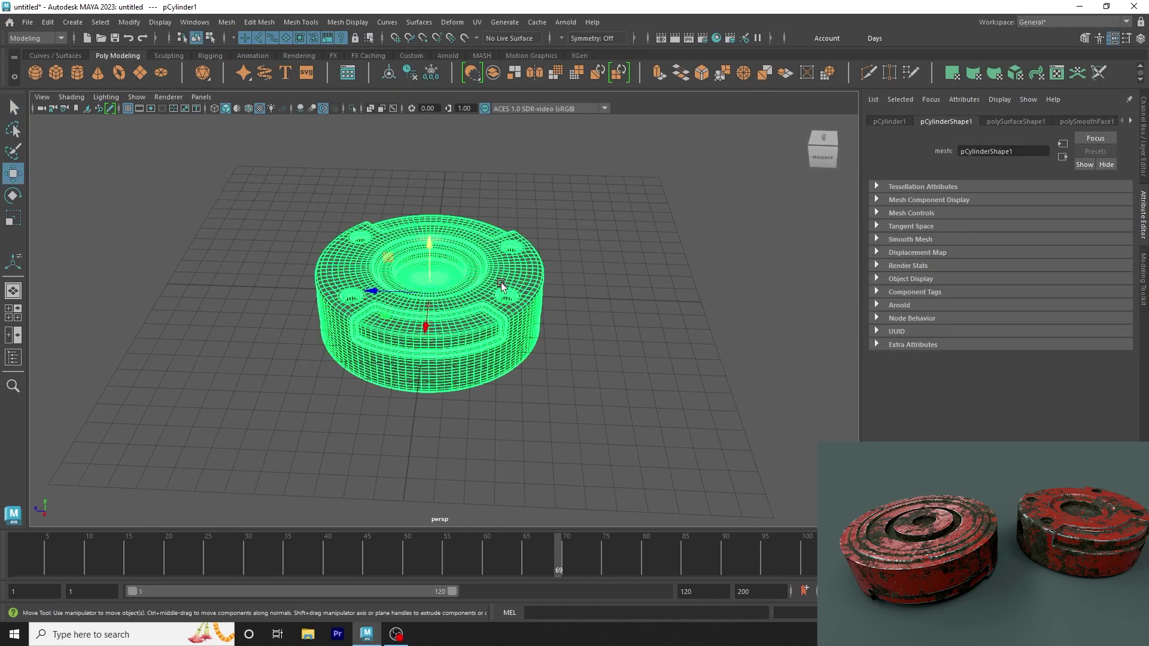
mouse_move(377, 289)
mouse_down()
mouse_move(267, 287)
mouse_move(512, 305)
mouse_move(693, 283)
mouse_up()
key(ctrl+d)
Step: Flip the copy upside down with Rotate X -180 and view both parts together
click(1145, 173)
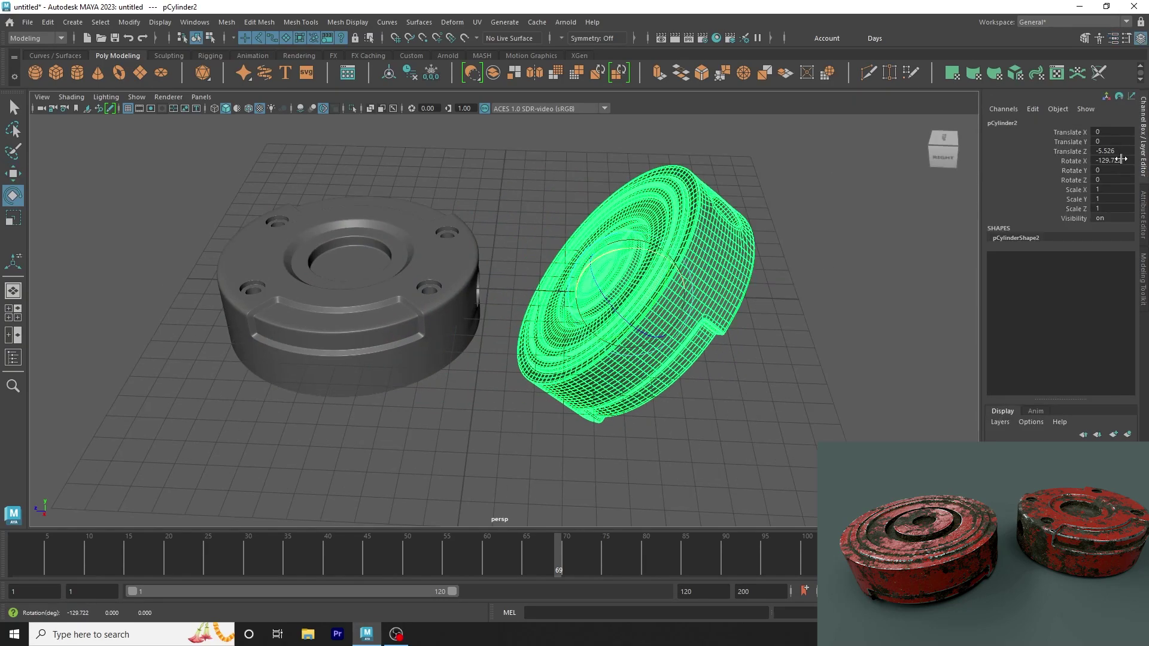
text(7)
key(Return)
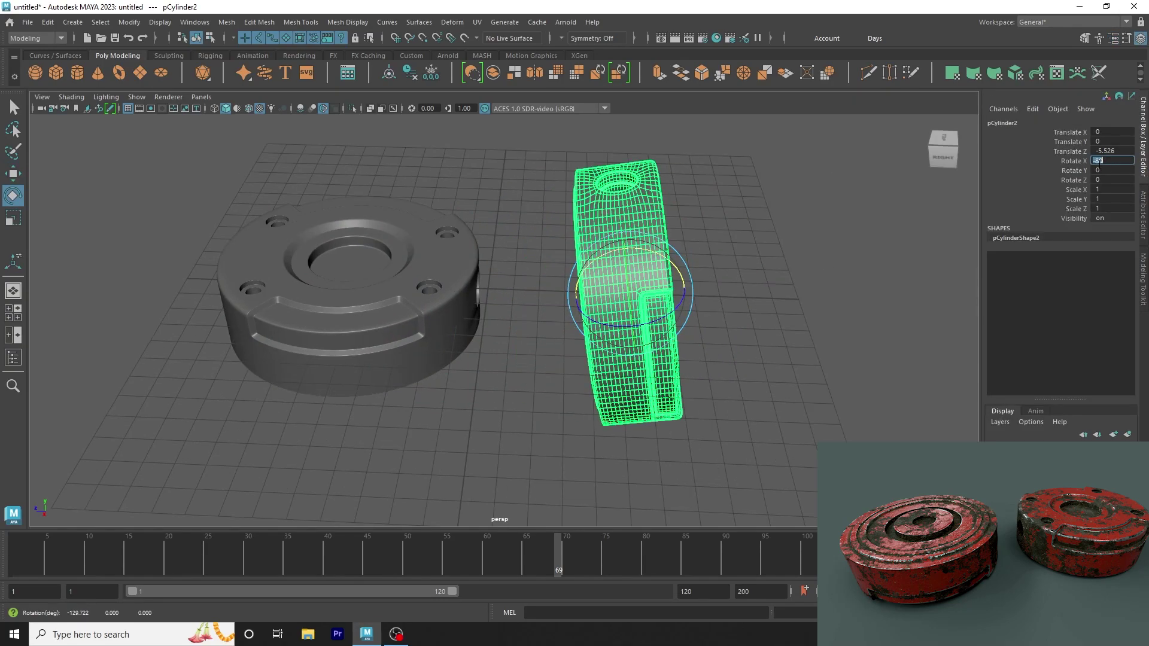
text(80)
key(Return)
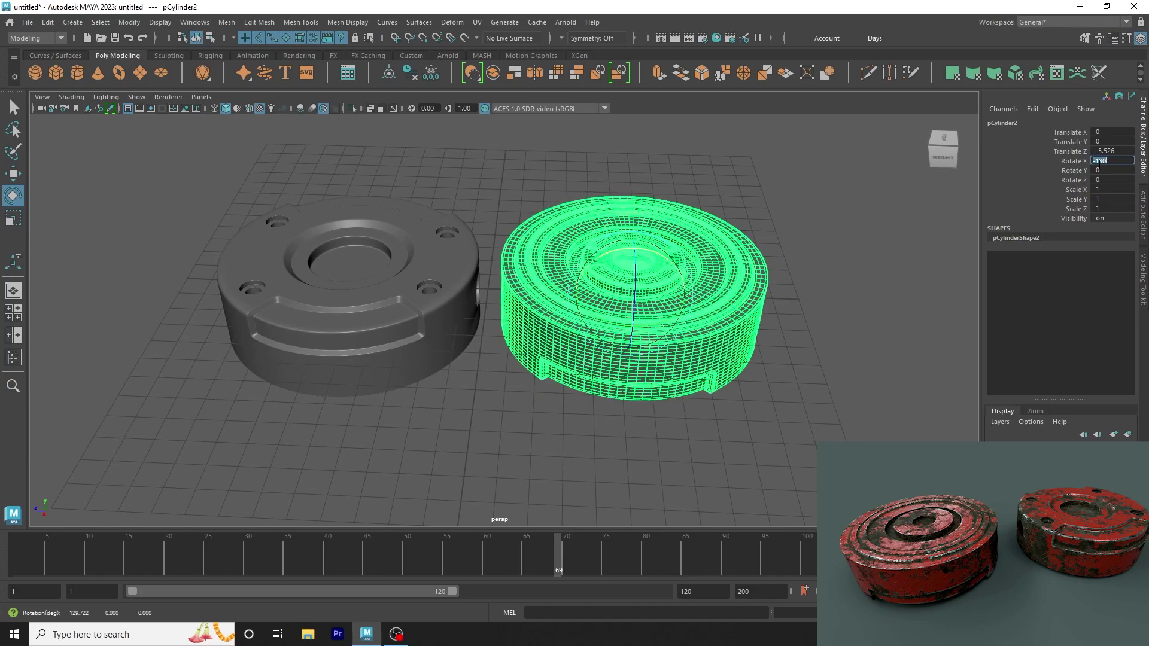
click(782, 196)
mouse_move(782, 195)
alt+mouse_down()
mouse_move(705, 311)
mouse_move(709, 288)
mouse_move(486, 272)
mouse_move(723, 268)
mouse_move(661, 269)
alt+mouse_up()
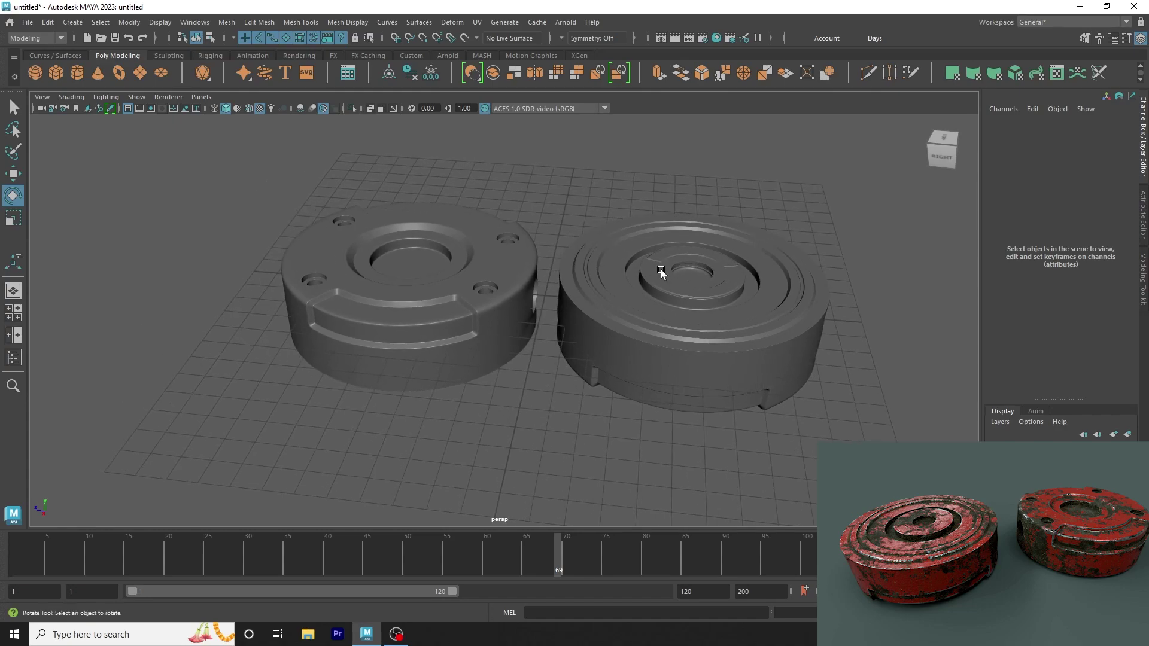
alt+right_drag(544, 239, 604, 285)
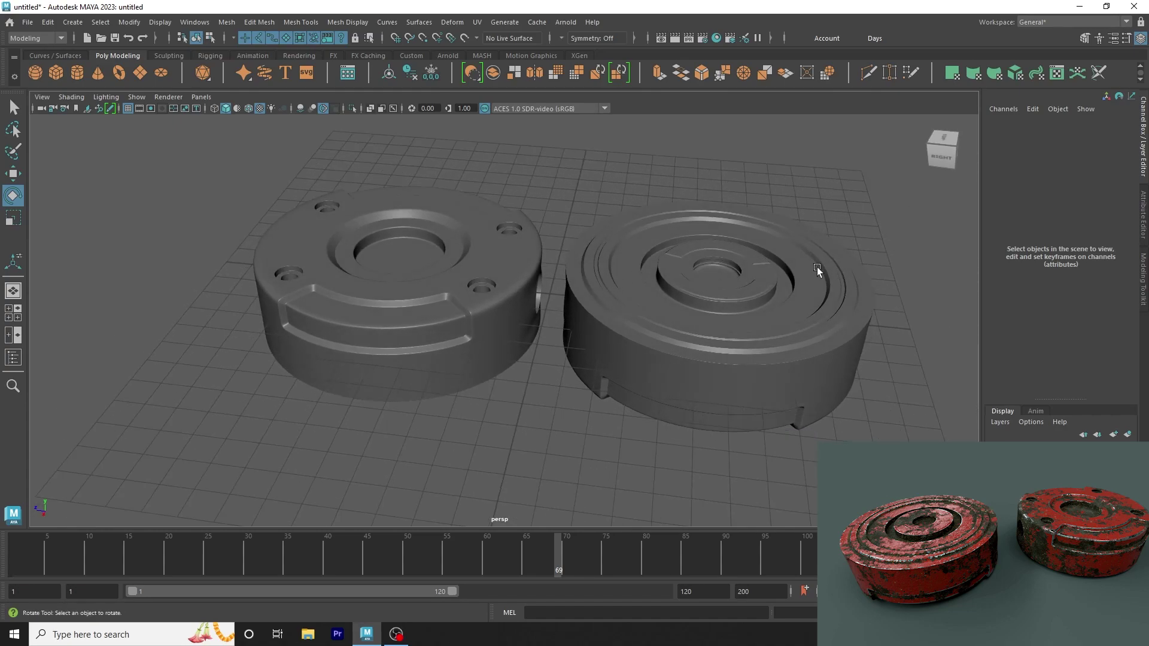